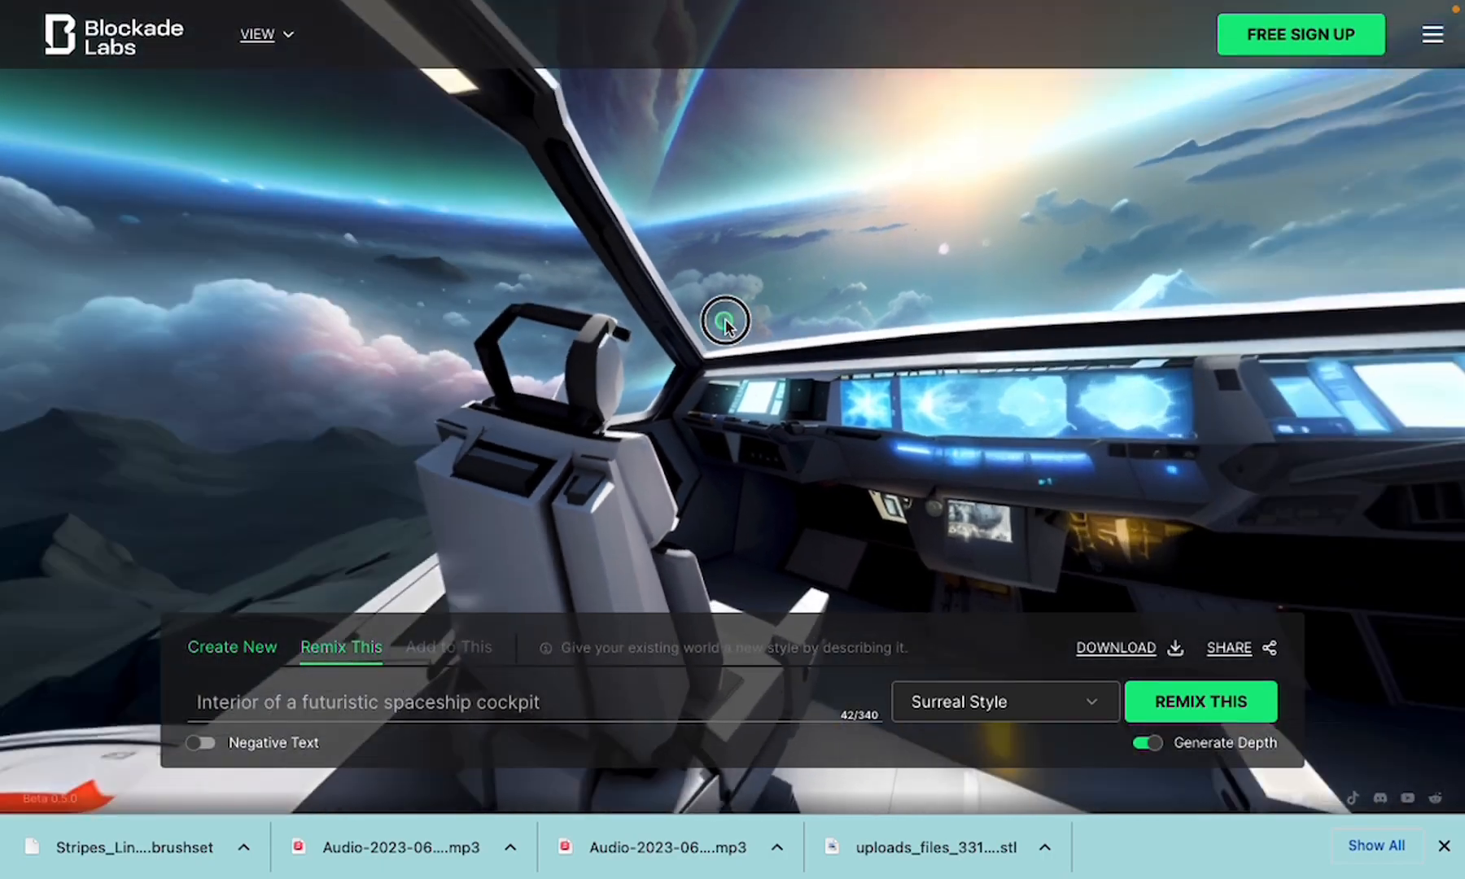
Look around the futuristic spaceship cockpit skybox, from the clouds outside back to the front console
{"action": "left_click_drag", "start_coordinate": [314, 329], "coordinate": [733, 310]}
{"action": "left_click_drag", "start_coordinate": [396, 322], "coordinate": [811, 310]}
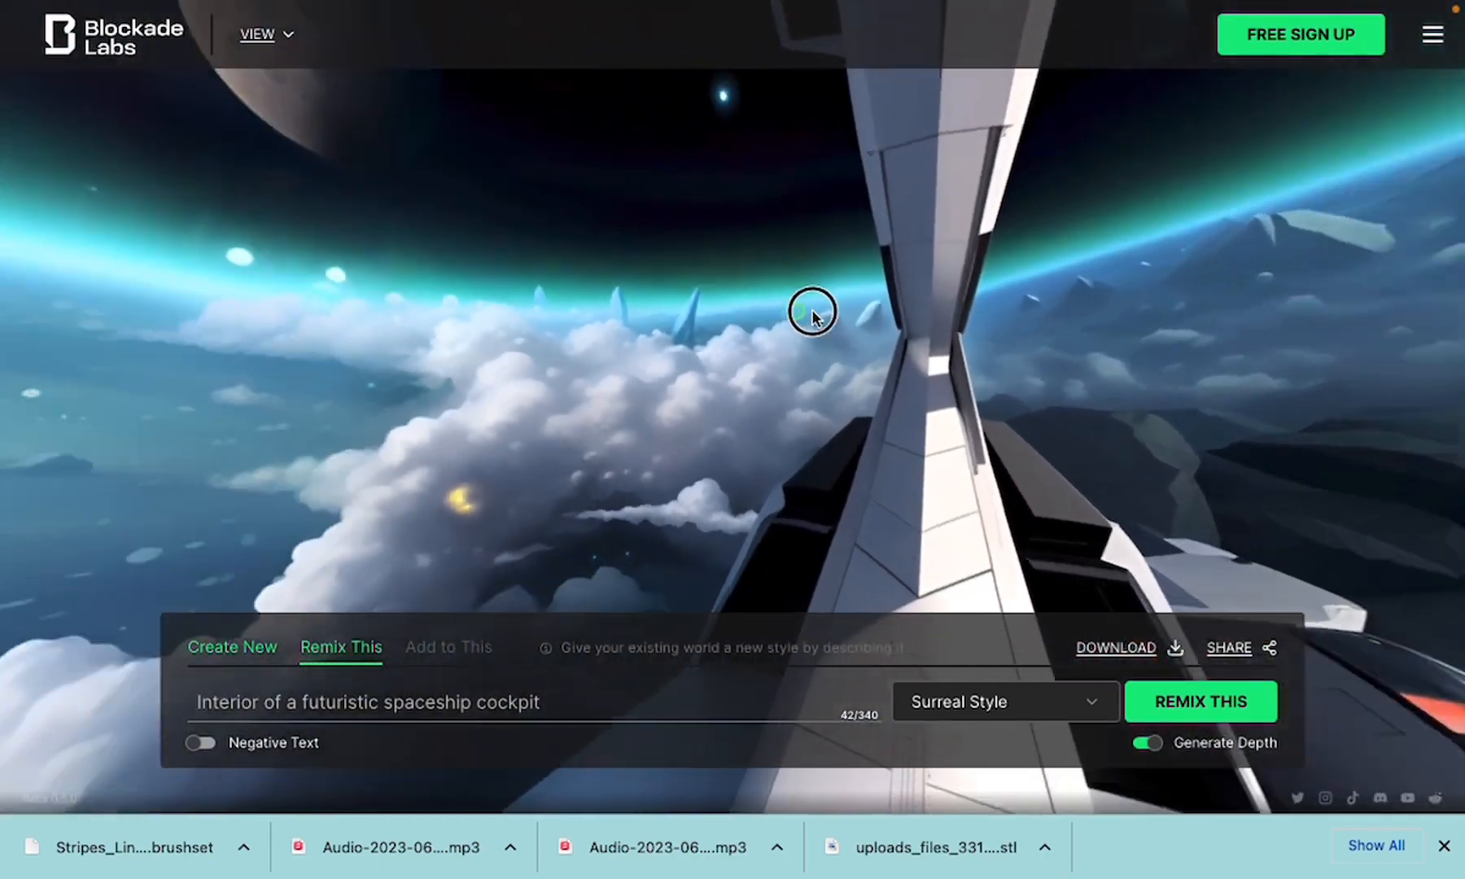
{"action": "left_click_drag", "start_coordinate": [360, 313], "coordinate": [700, 308]}
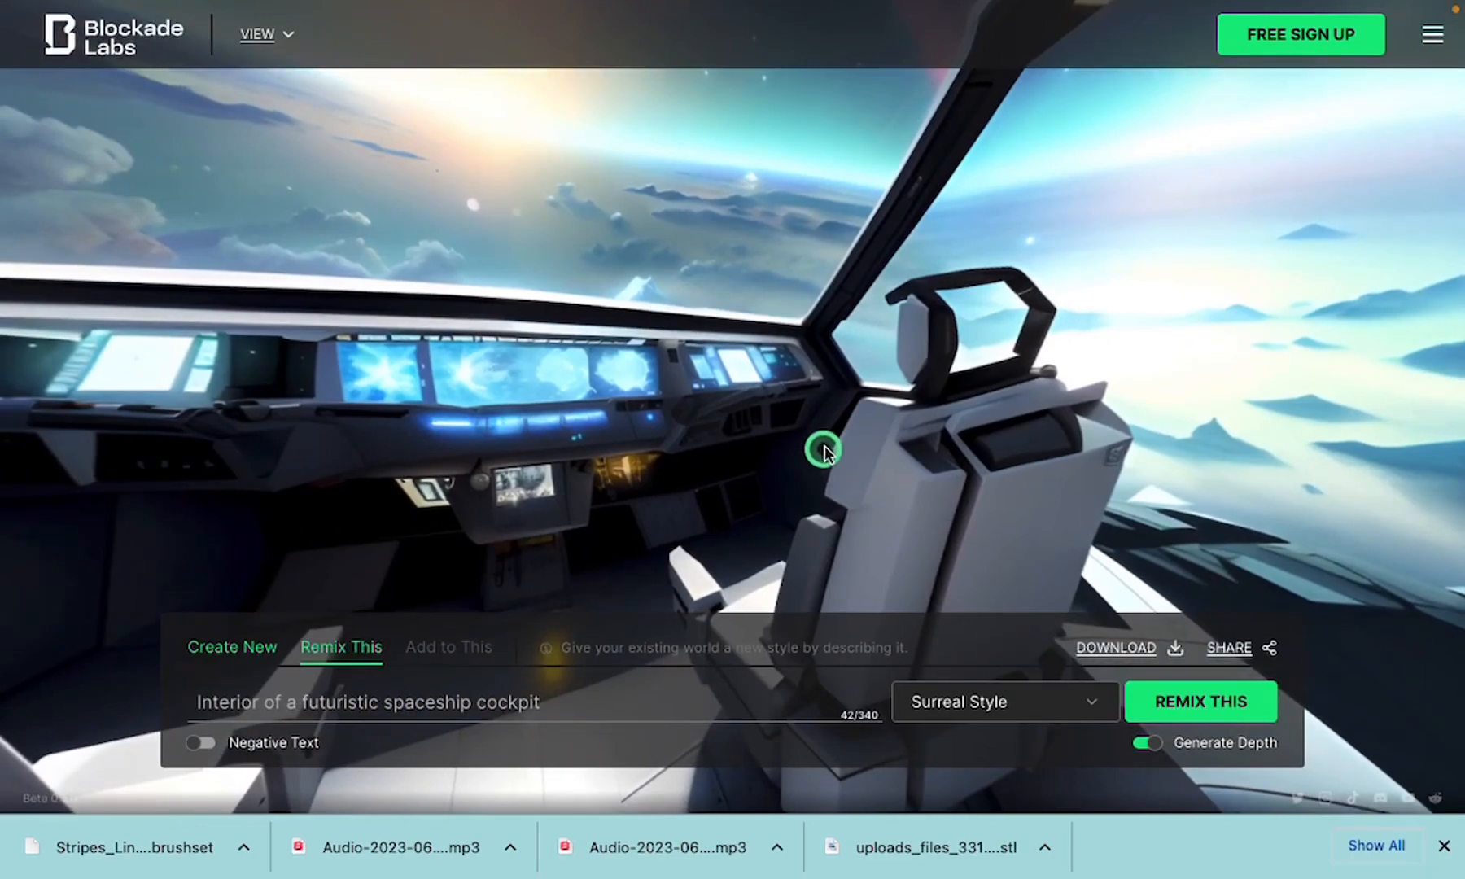
{"action": "left_click_drag", "start_coordinate": [284, 350], "coordinate": [480, 483]}
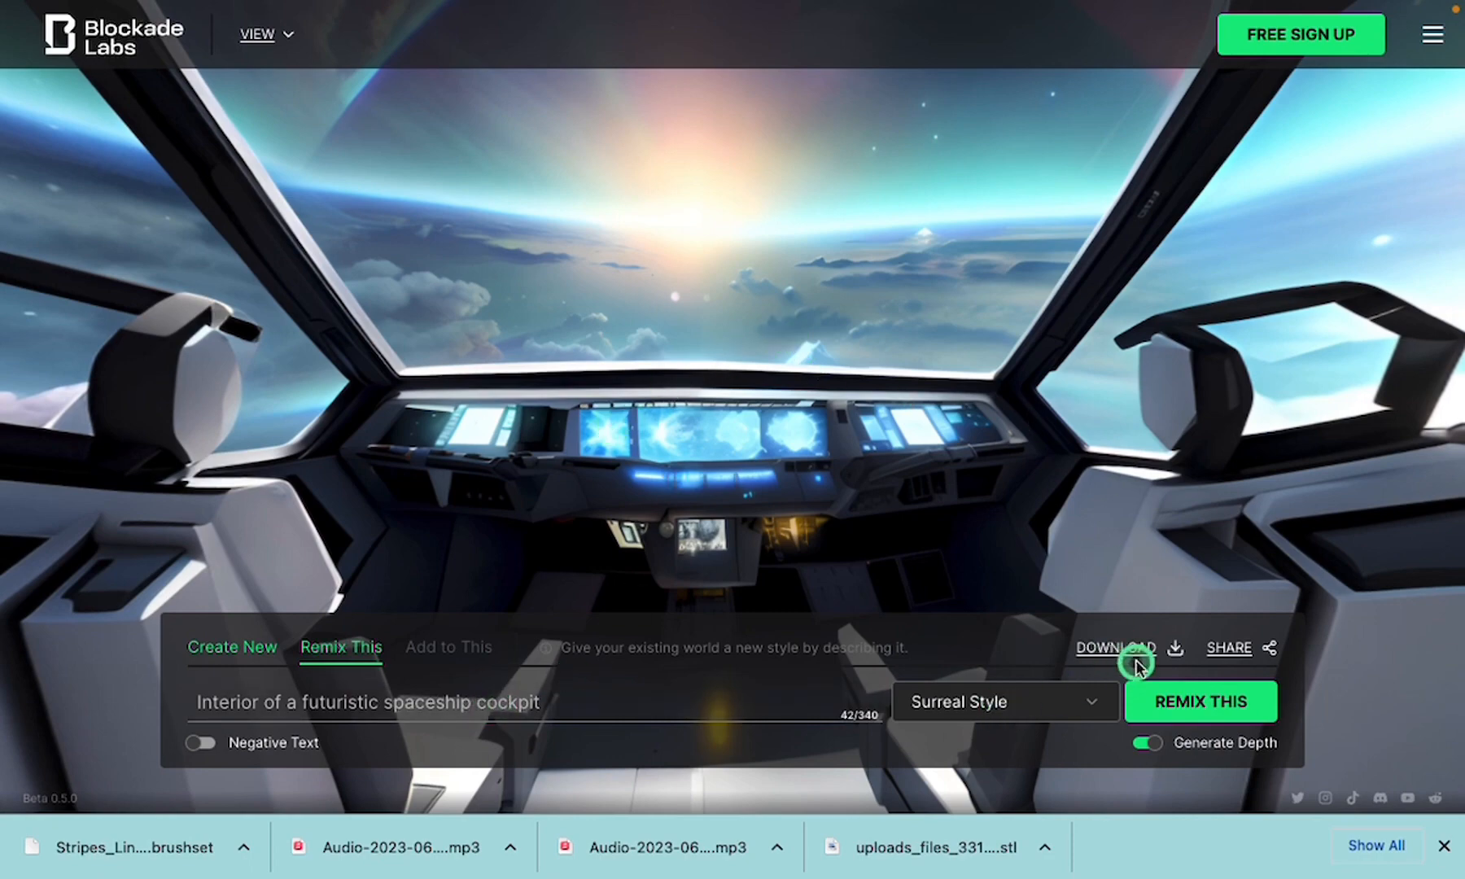
{"action": "left_click_drag", "start_coordinate": [635, 257], "coordinate": [713, 419]}
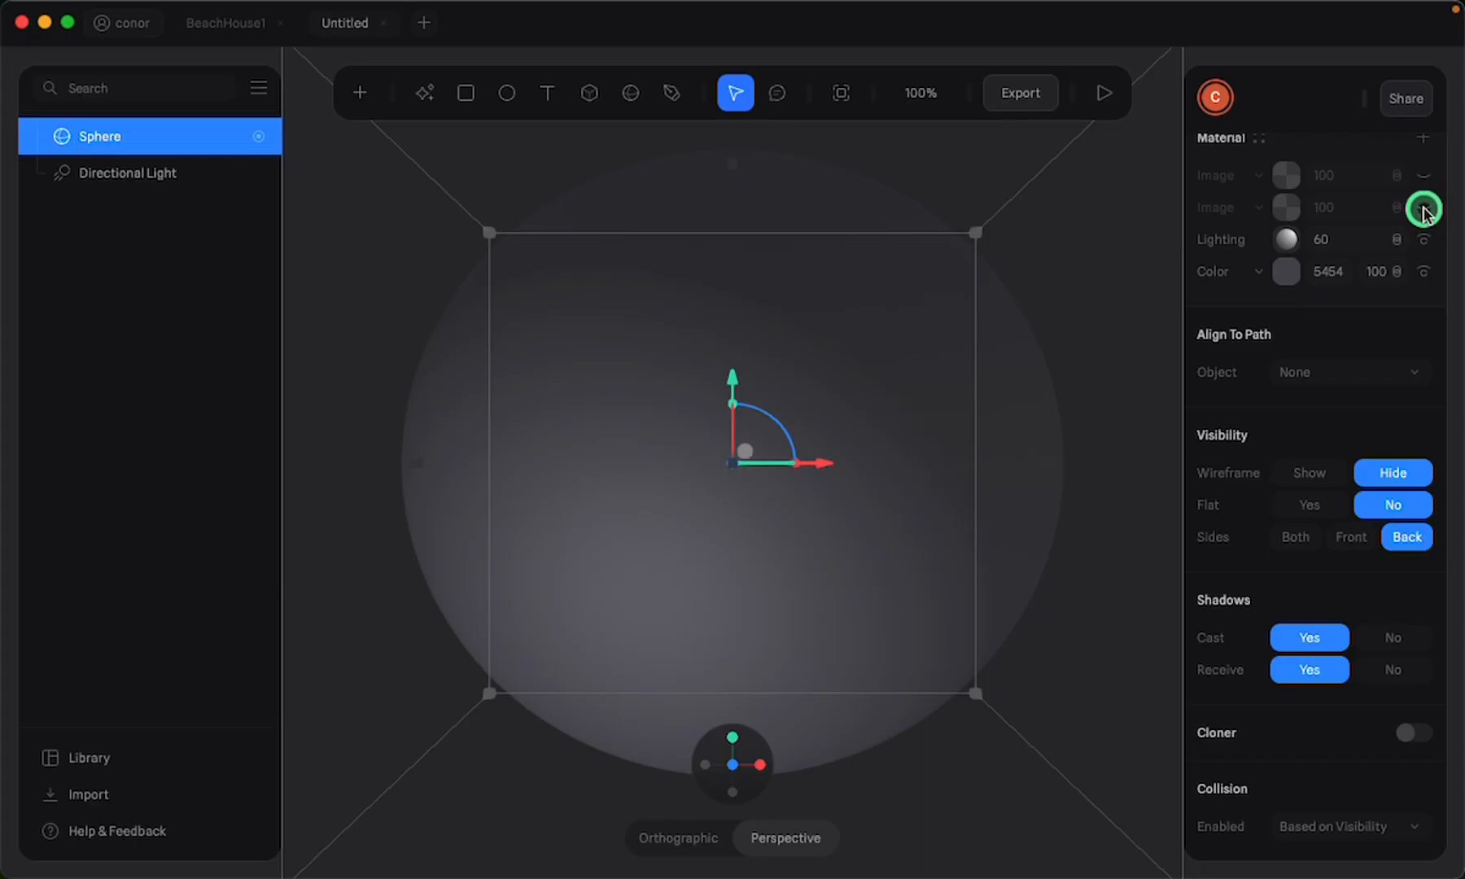
Switch to Spline, show the castle image layer in the sphere's material, and inspect the skyboxes from inside the sphere
{"action": "left_click", "coordinate": [1422, 210]}
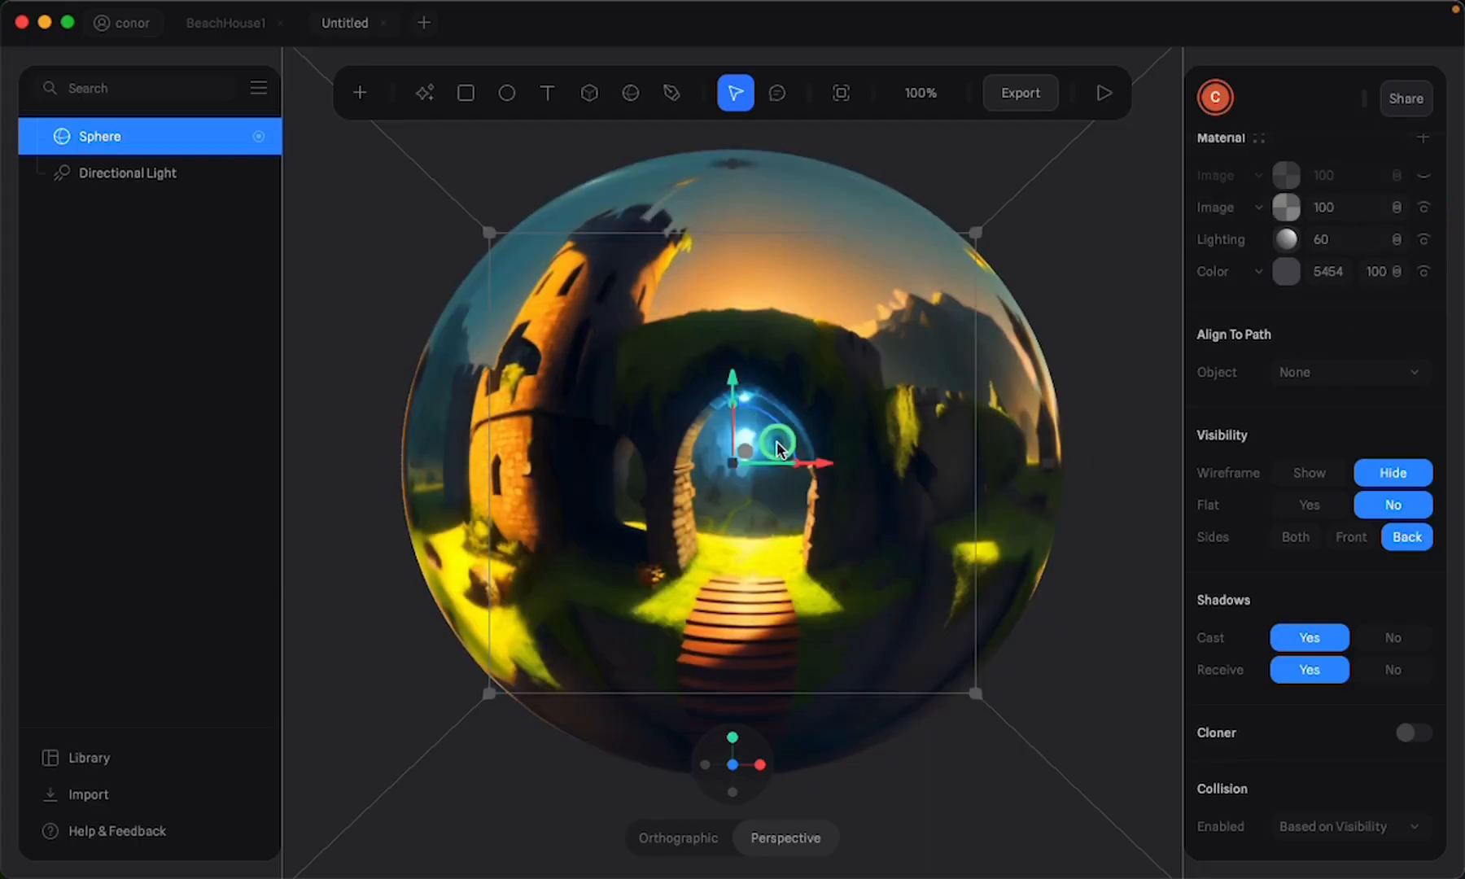
{"action": "left_click_drag", "start_coordinate": [777, 472], "coordinate": [952, 470]}
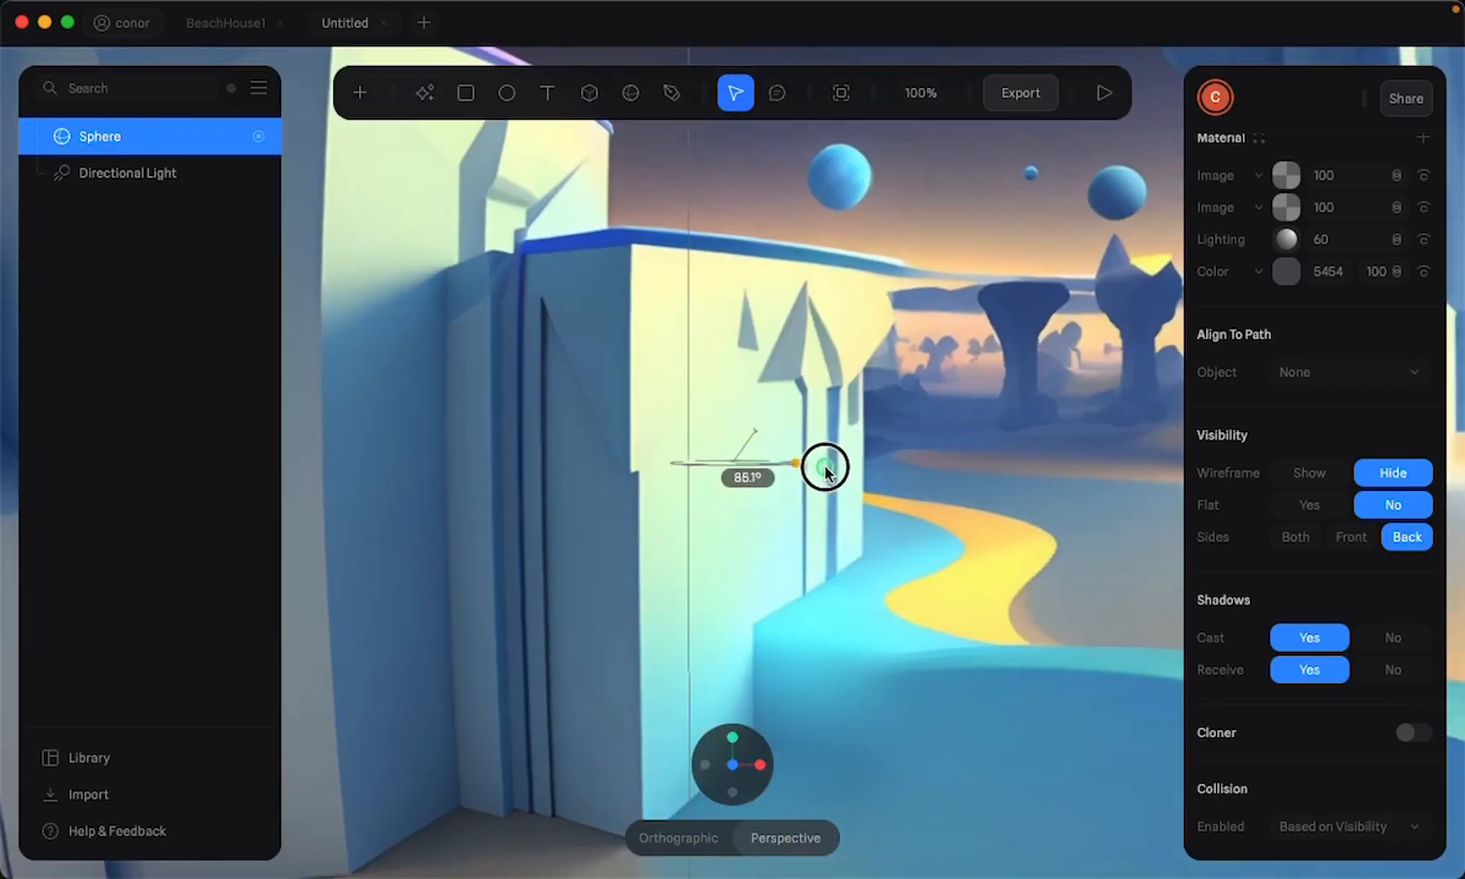
{"action": "left_click_drag", "start_coordinate": [825, 462], "coordinate": [867, 478]}
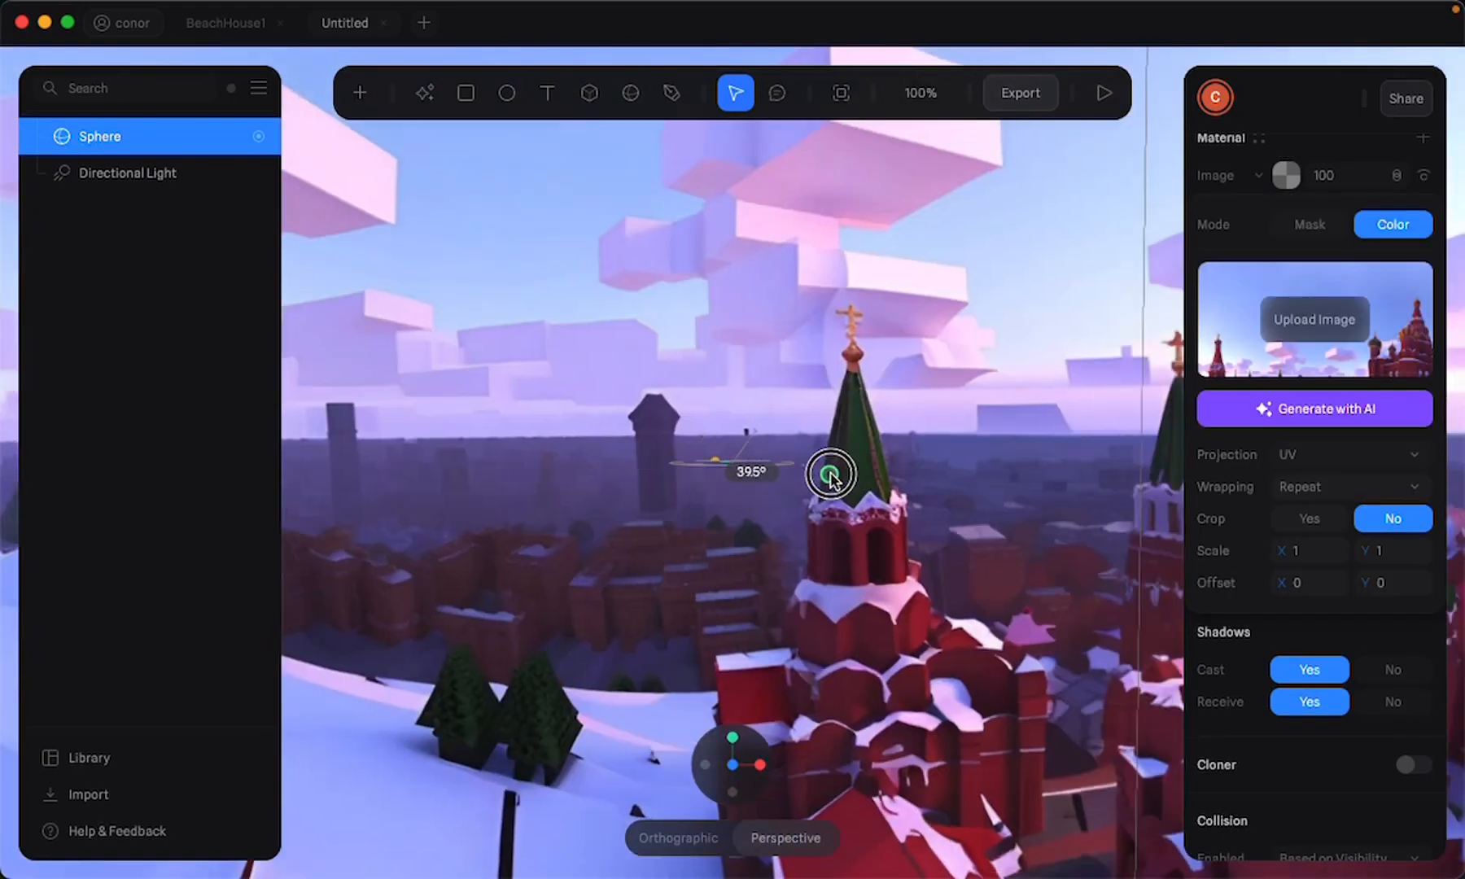
{"action": "left_click_drag", "start_coordinate": [830, 476], "coordinate": [860, 487]}
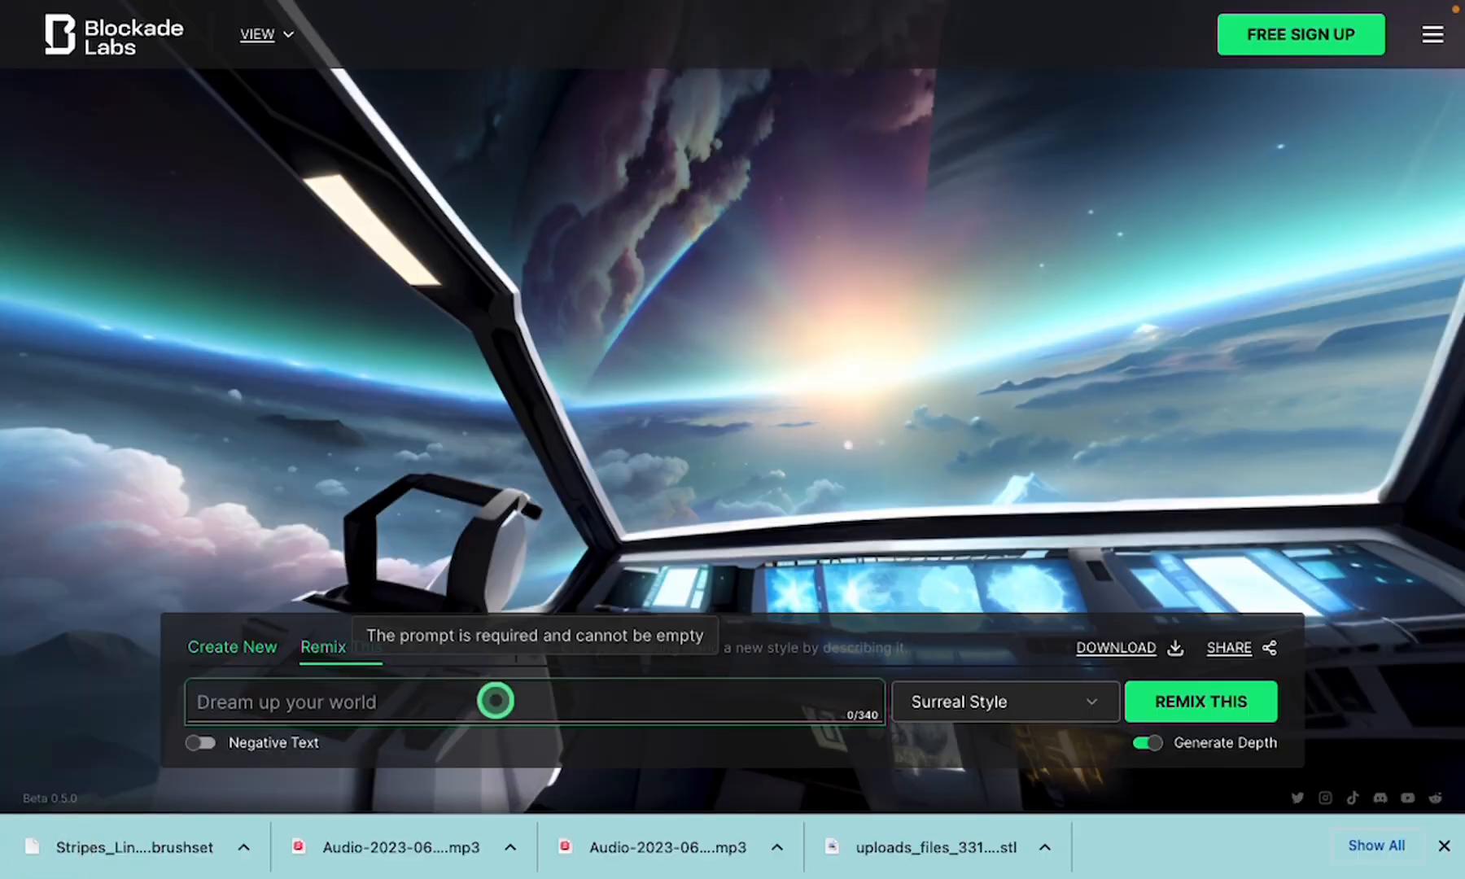
In Blockade Labs, enter the prompt "Colorful castle on a hill in the heavens" and remix the skybox in Surreal Style
{"action": "type", "text": "Colorful castl"}
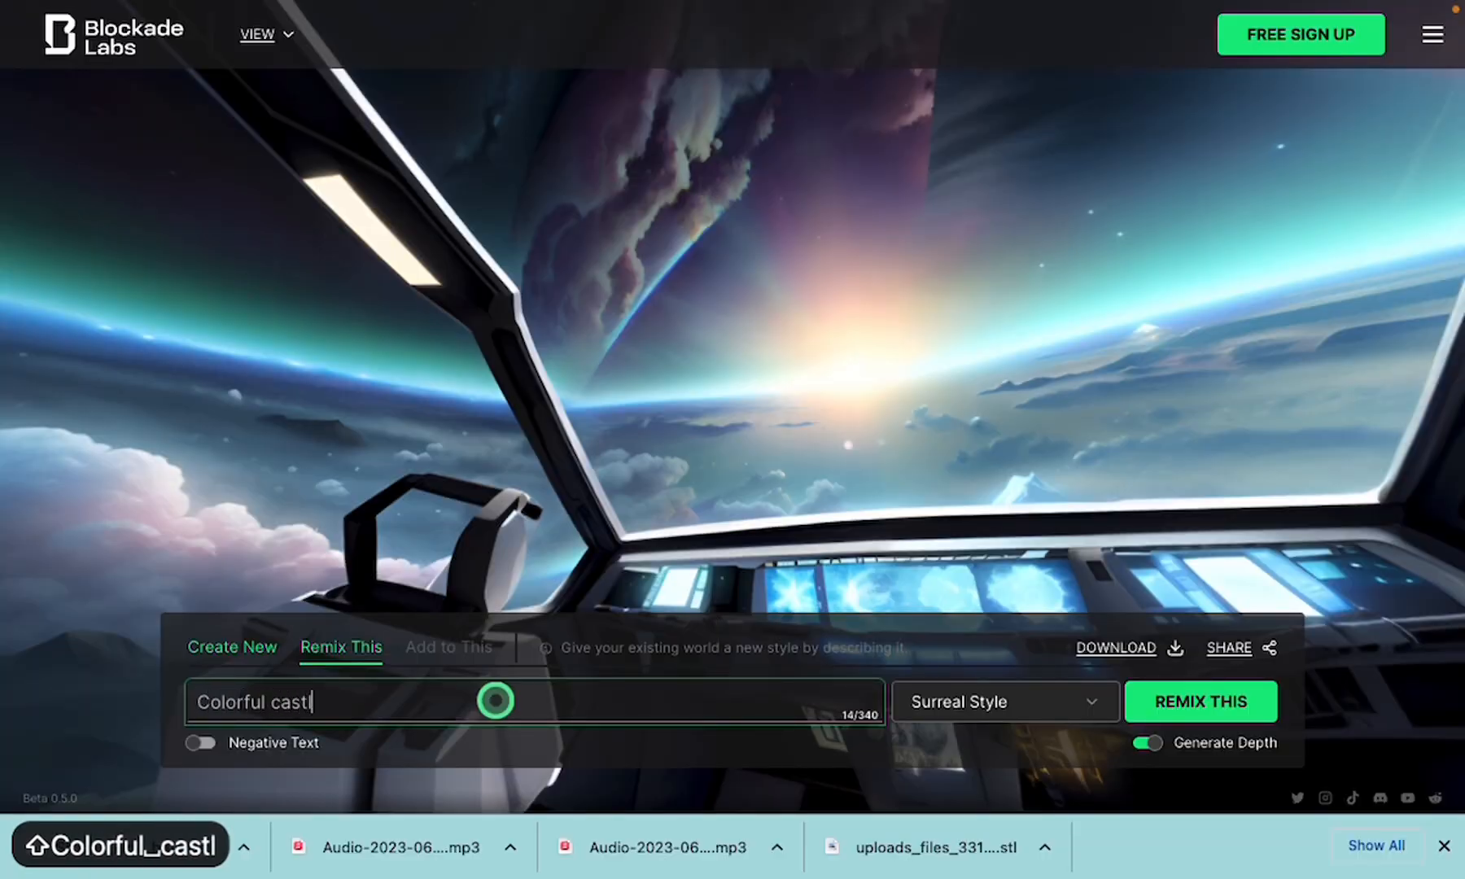
{"action": "type", "text": "e on a hill in"}
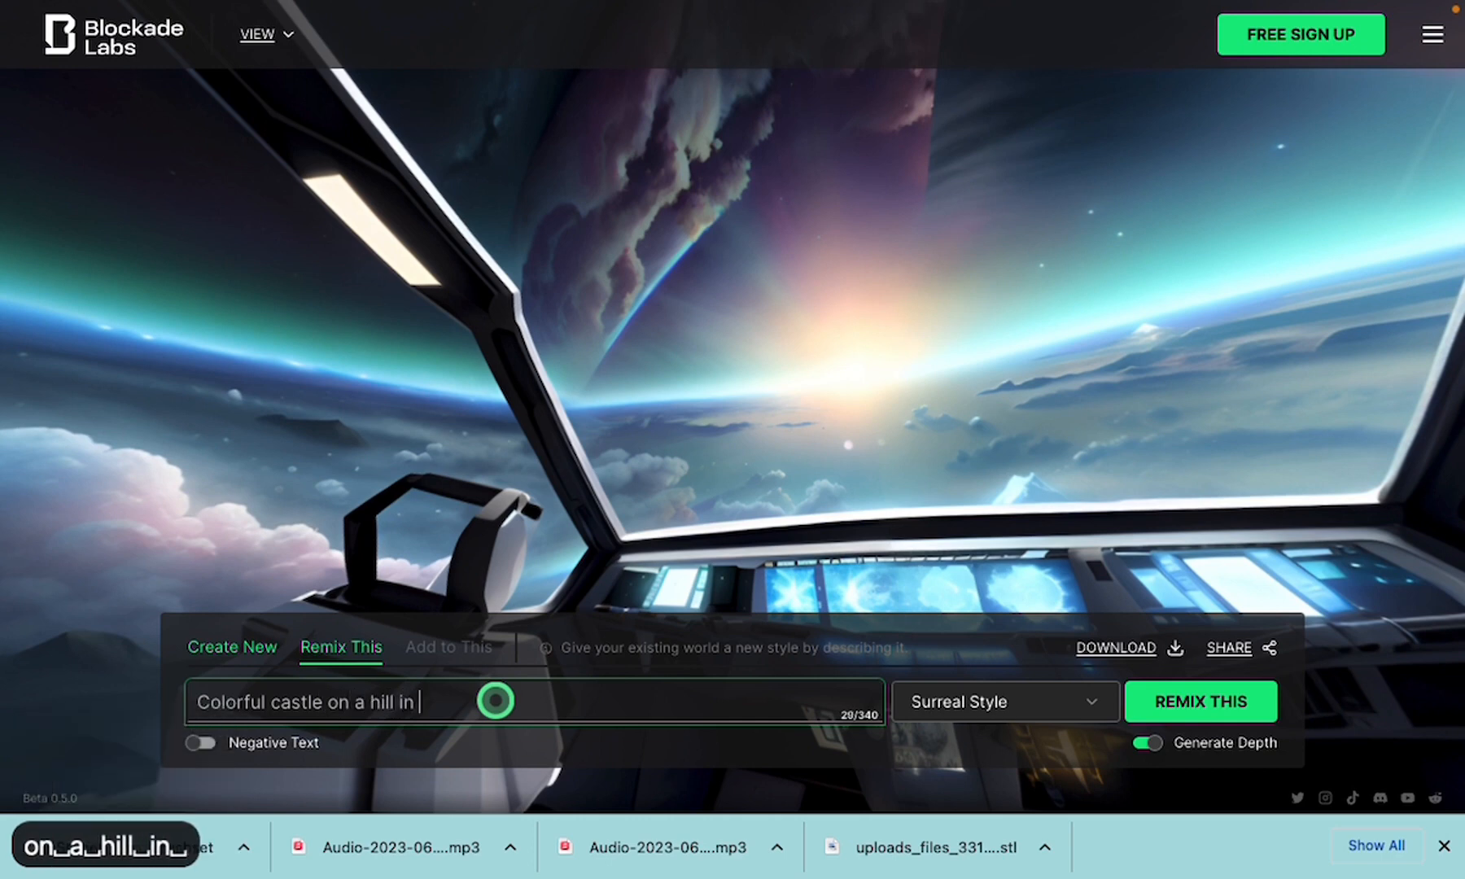
{"action": "type", "text": " the h"}
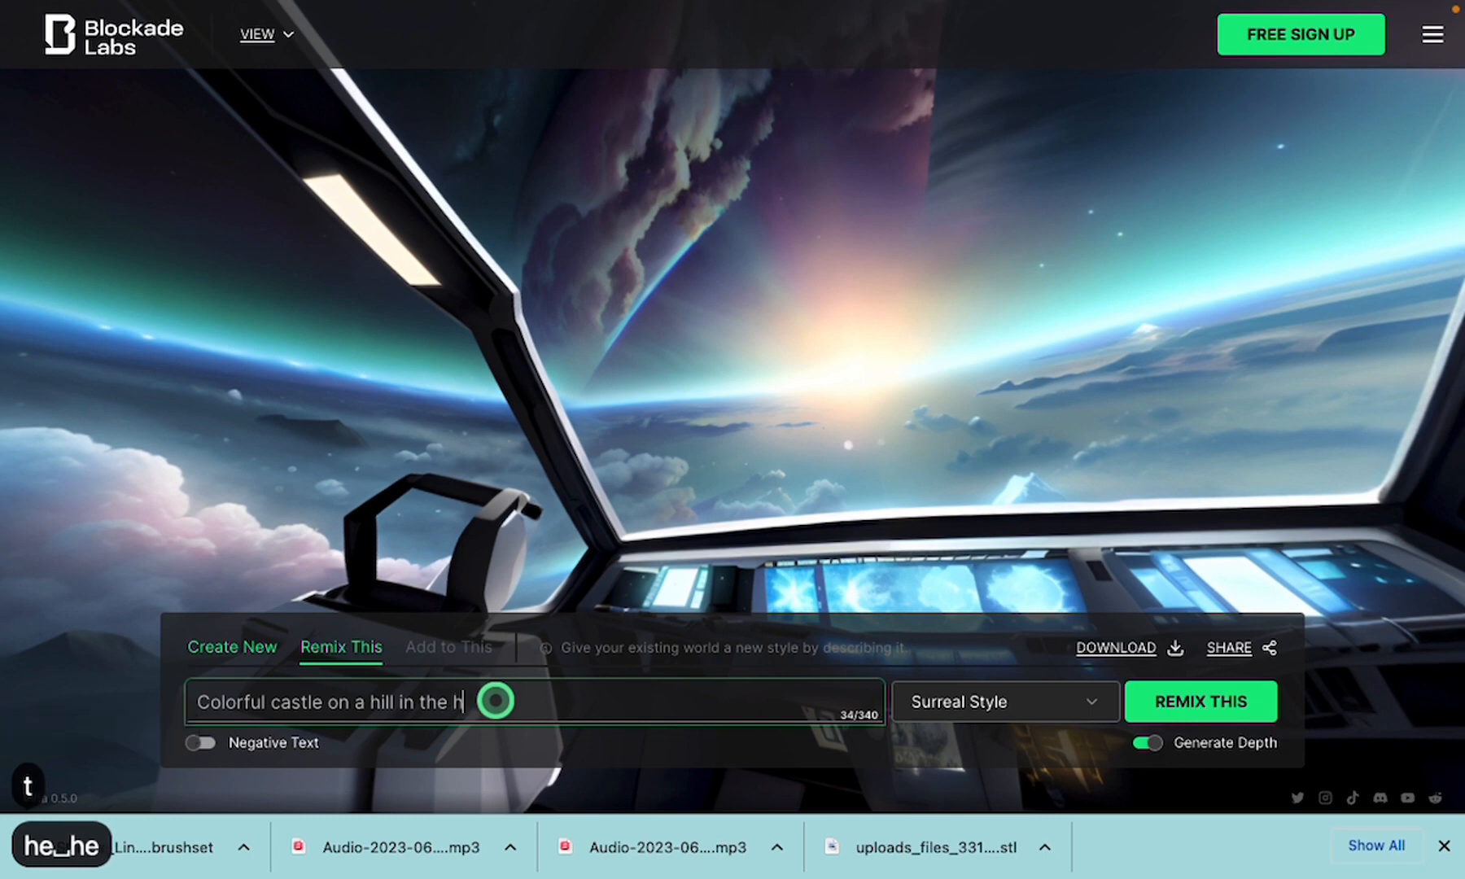
{"action": "type", "text": "eavens"}
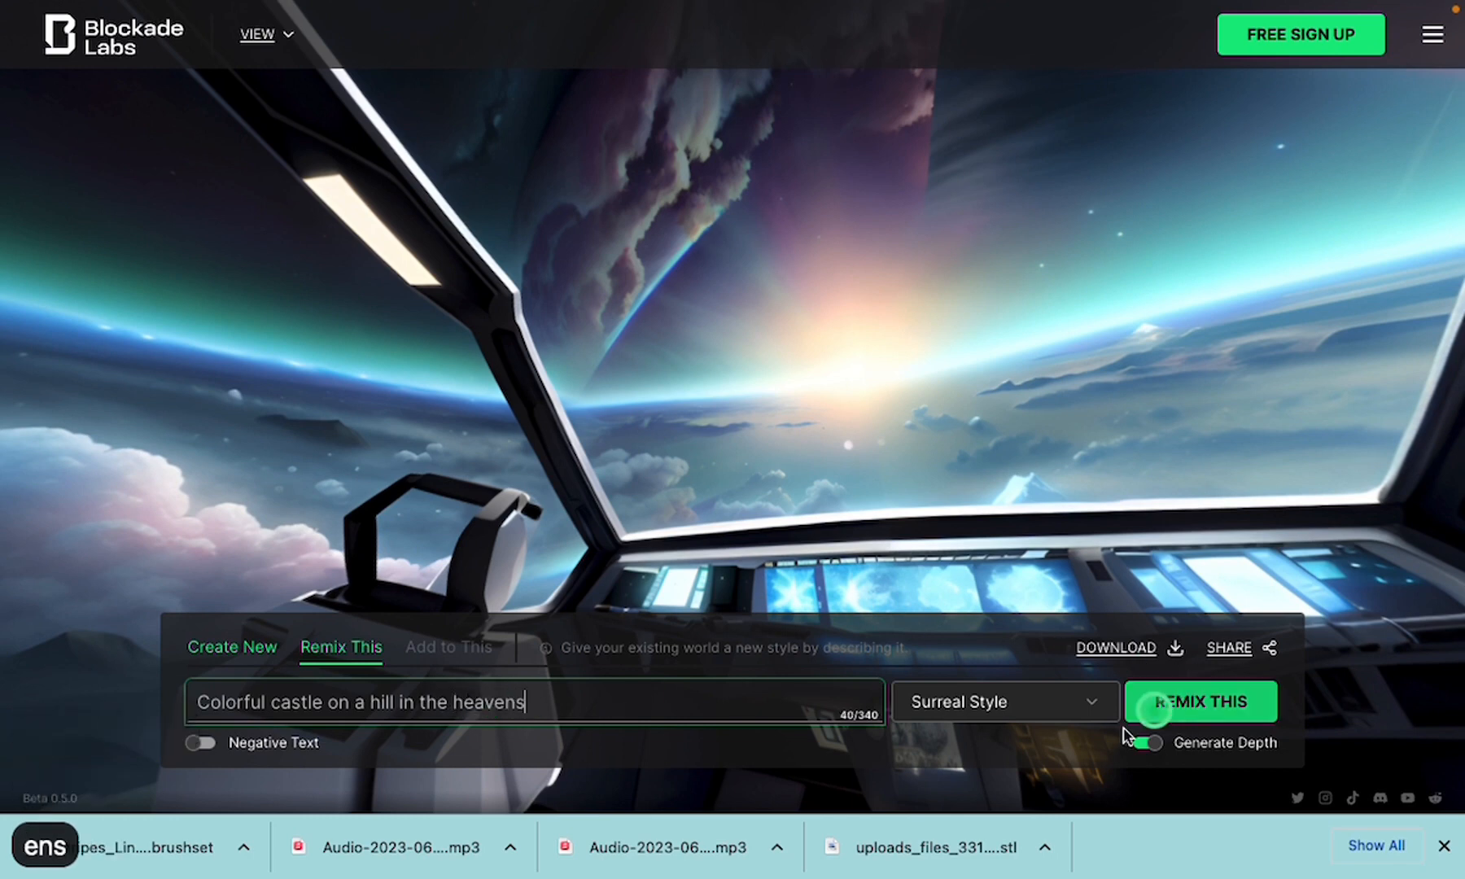
{"action": "left_click", "coordinate": [1193, 703]}
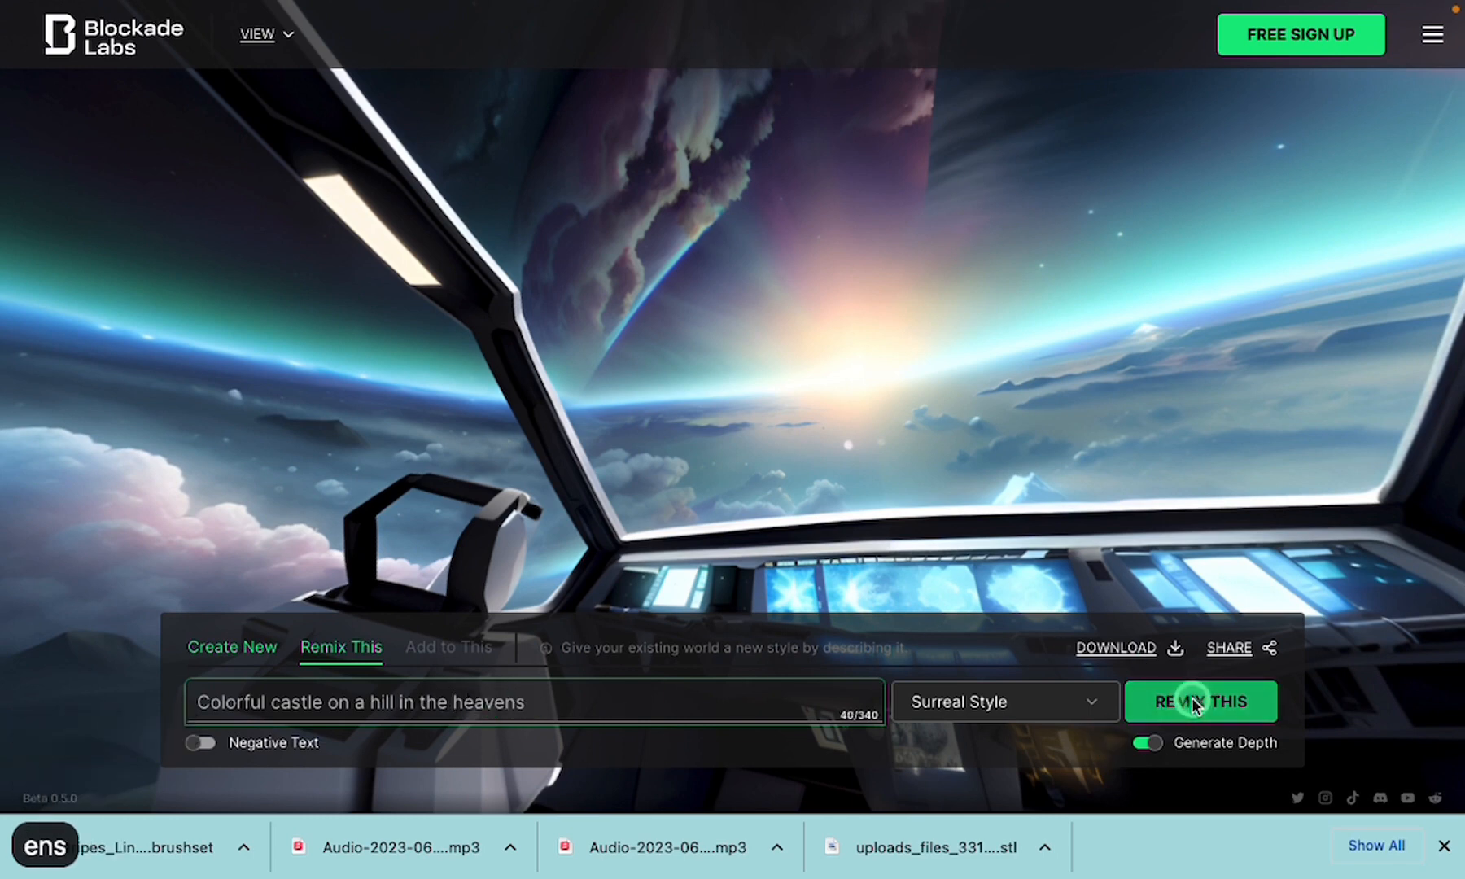
{"action": "left_click", "coordinate": [1193, 703]}
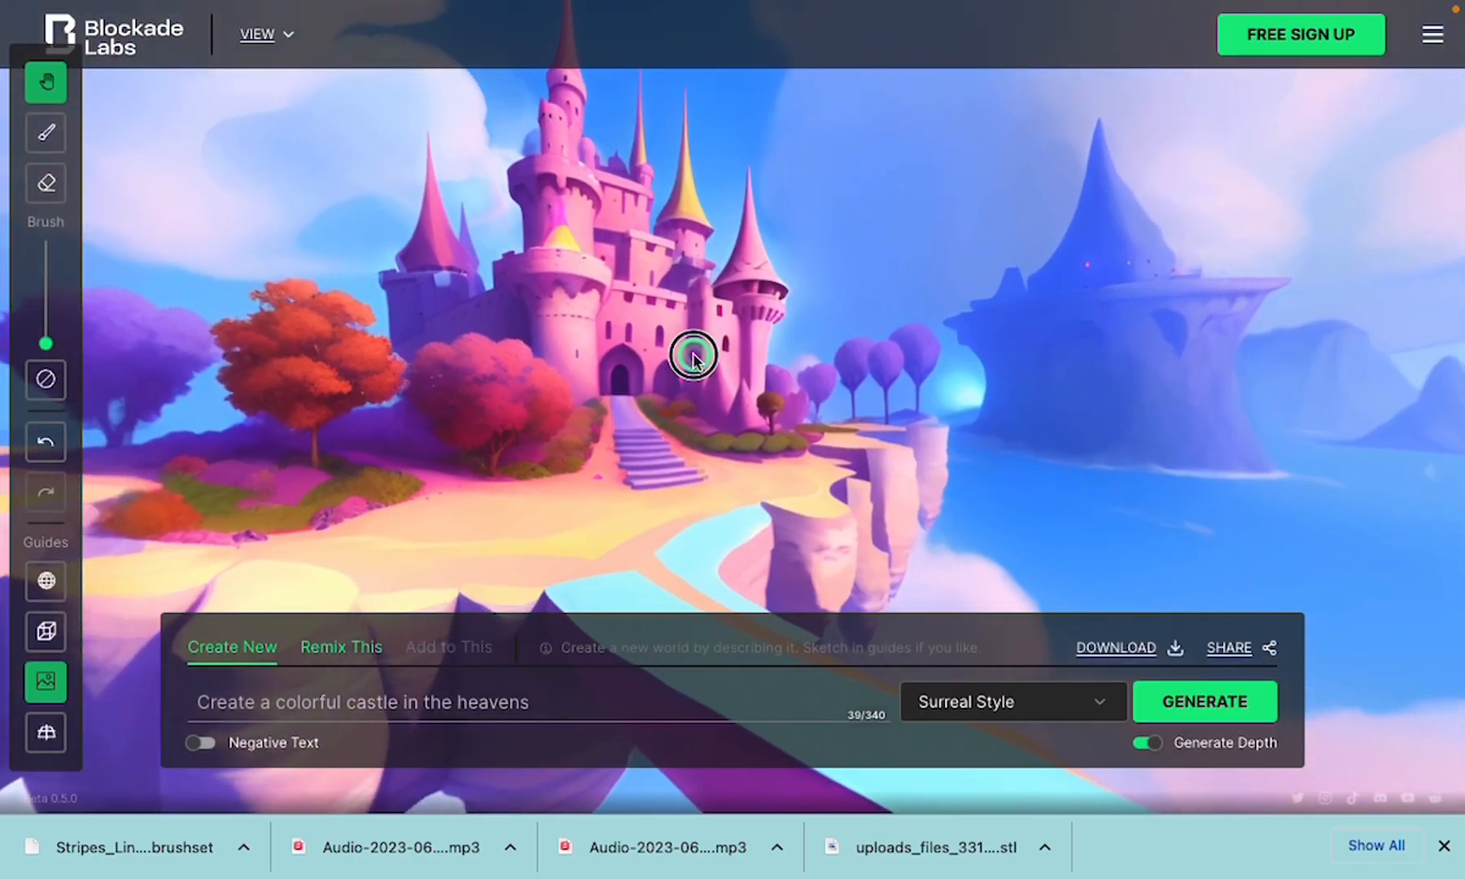
Set the style to Cyberpunk and generate a new skybox from the prompt "Create a colorful castle in the heavens"
{"action": "left_click_drag", "start_coordinate": [693, 356], "coordinate": [826, 460]}
{"action": "left_click_drag", "start_coordinate": [482, 382], "coordinate": [501, 206]}
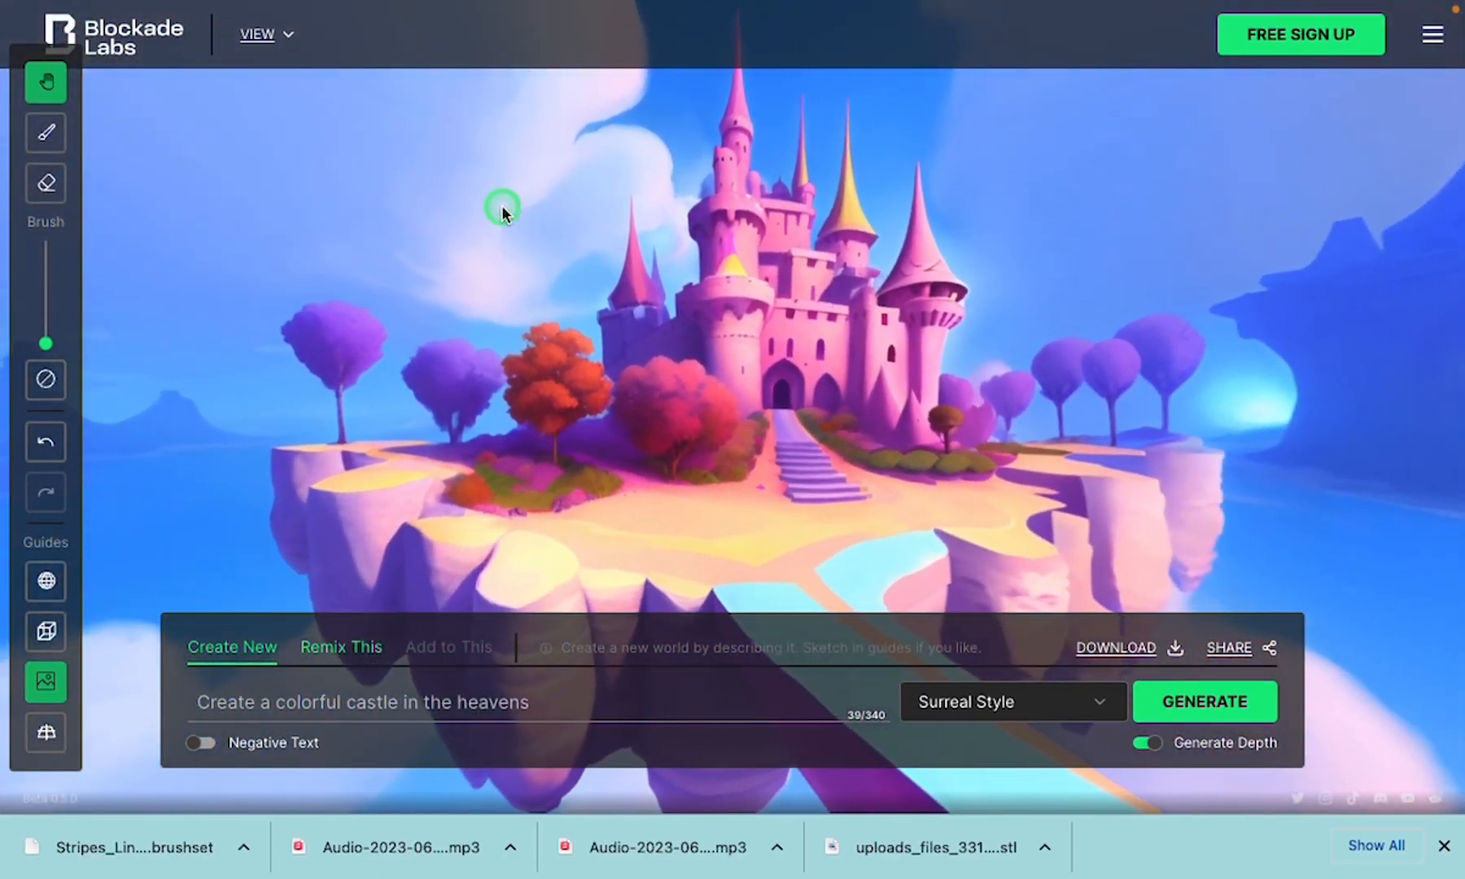
{"action": "left_click_drag", "start_coordinate": [751, 523], "coordinate": [965, 346]}
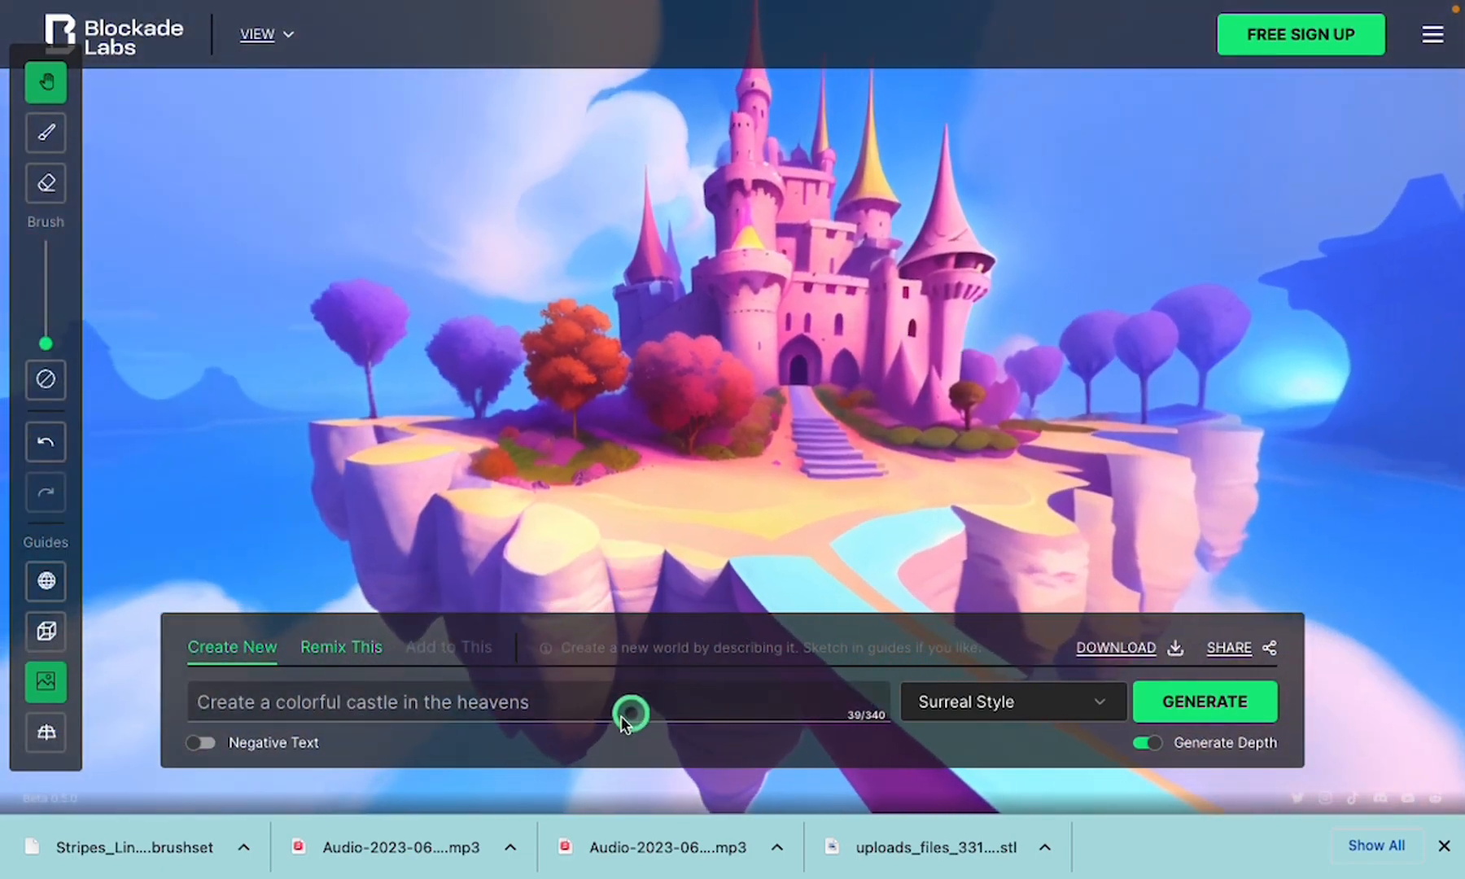
{"action": "left_click", "coordinate": [1045, 711]}
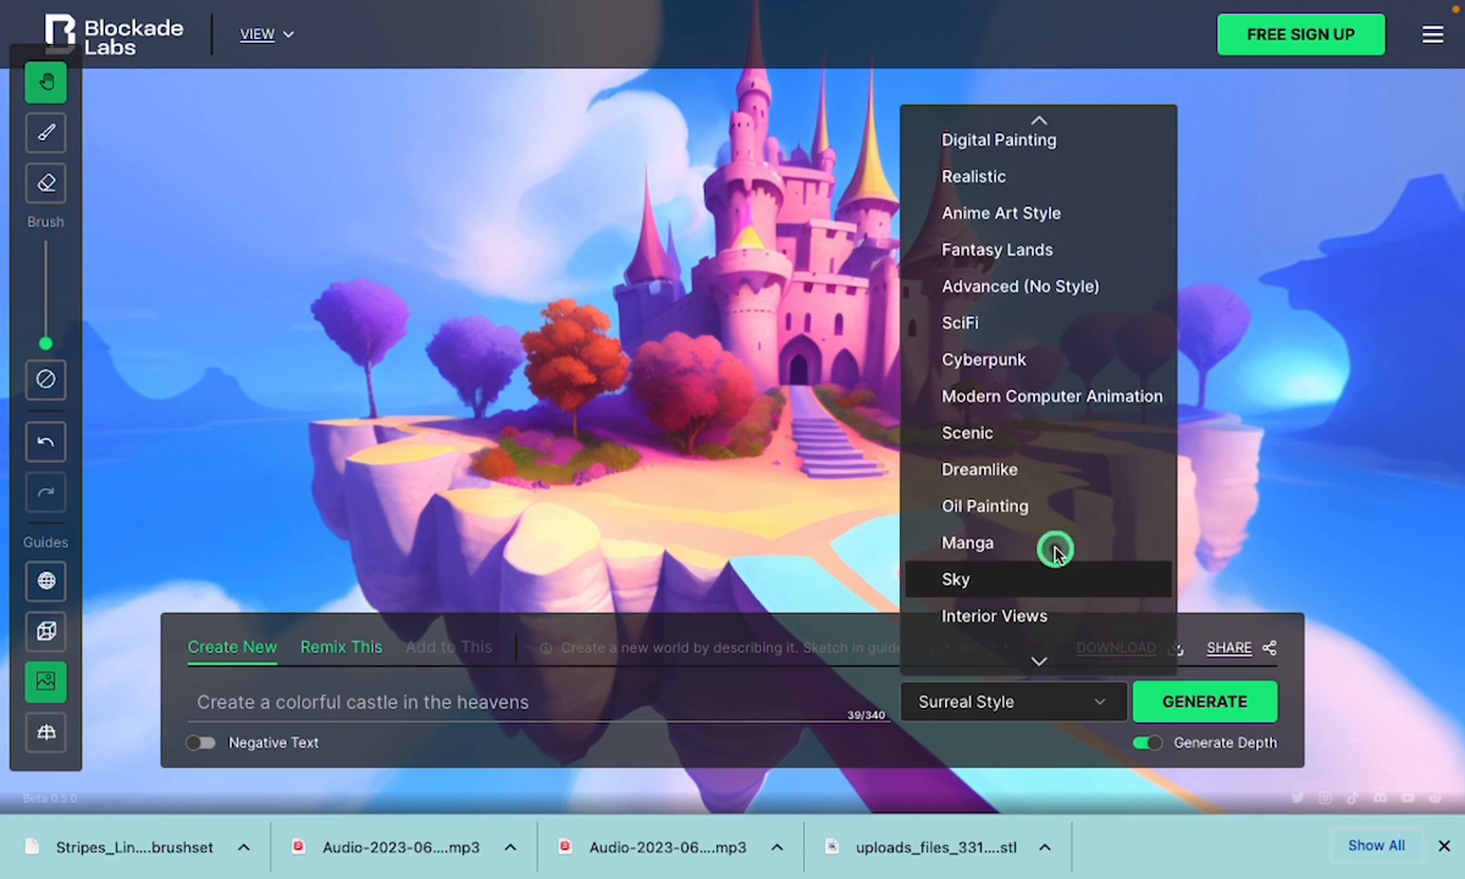
{"action": "scroll", "coordinate": [1056, 503], "scroll_direction": "down", "scroll_amount": 1}
{"action": "scroll", "coordinate": [1026, 342], "scroll_direction": "up", "scroll_amount": 1}
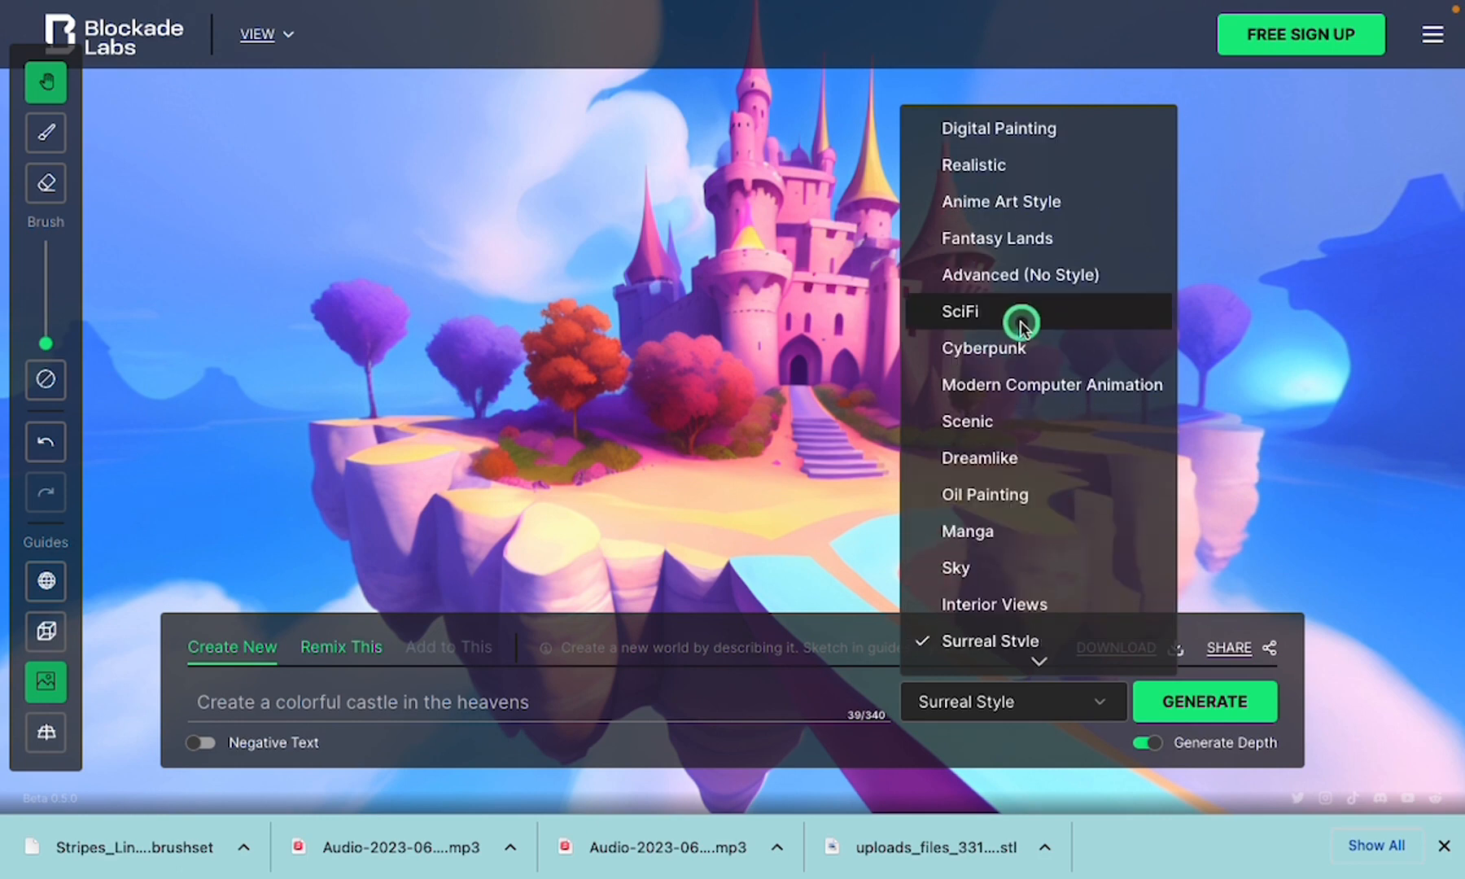
{"action": "left_click", "coordinate": [986, 346]}
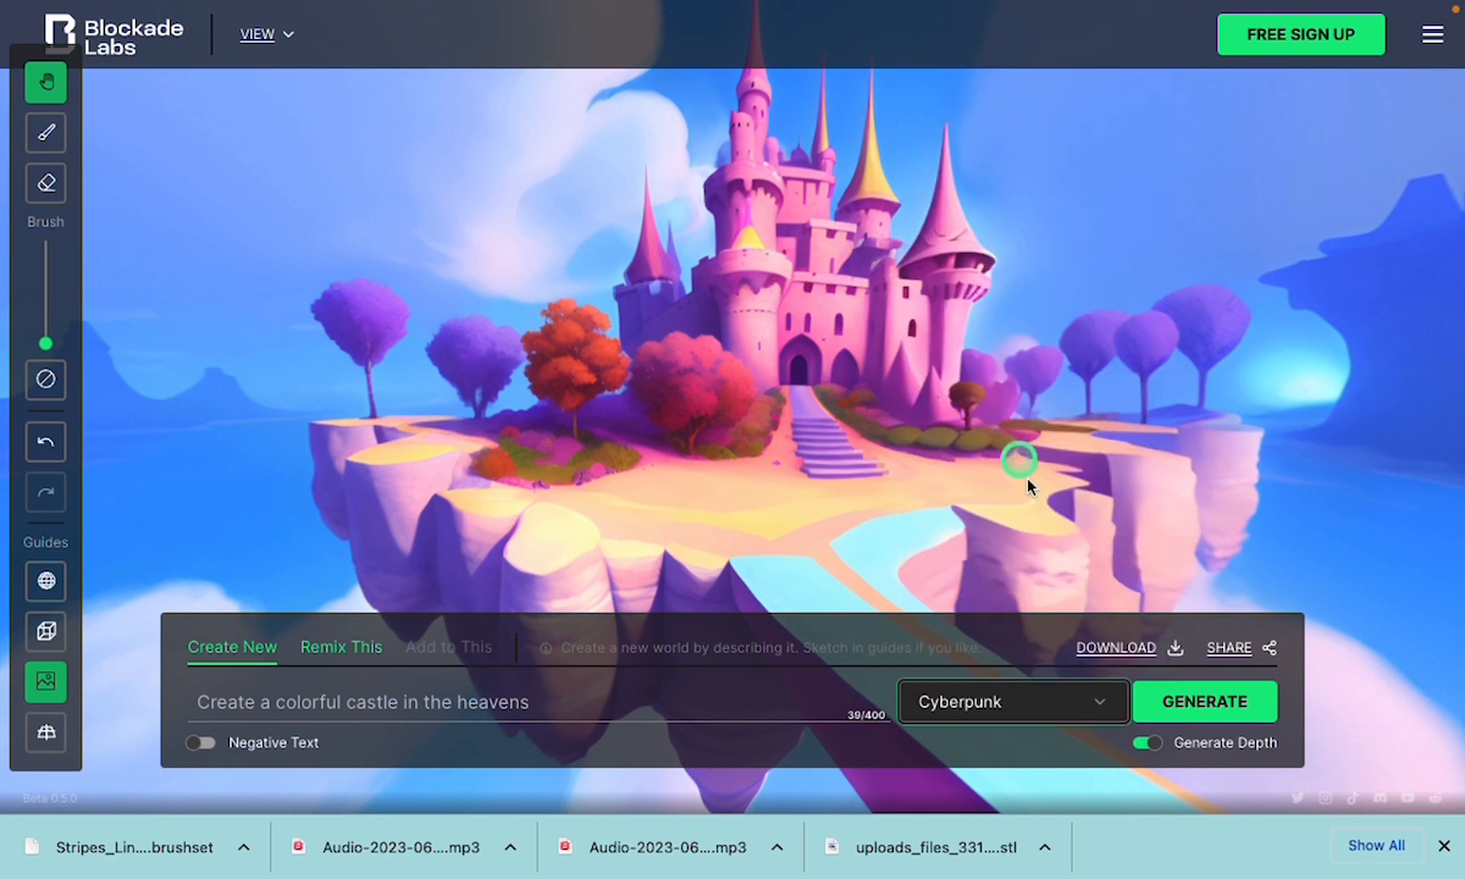
{"action": "left_click", "coordinate": [1204, 703]}
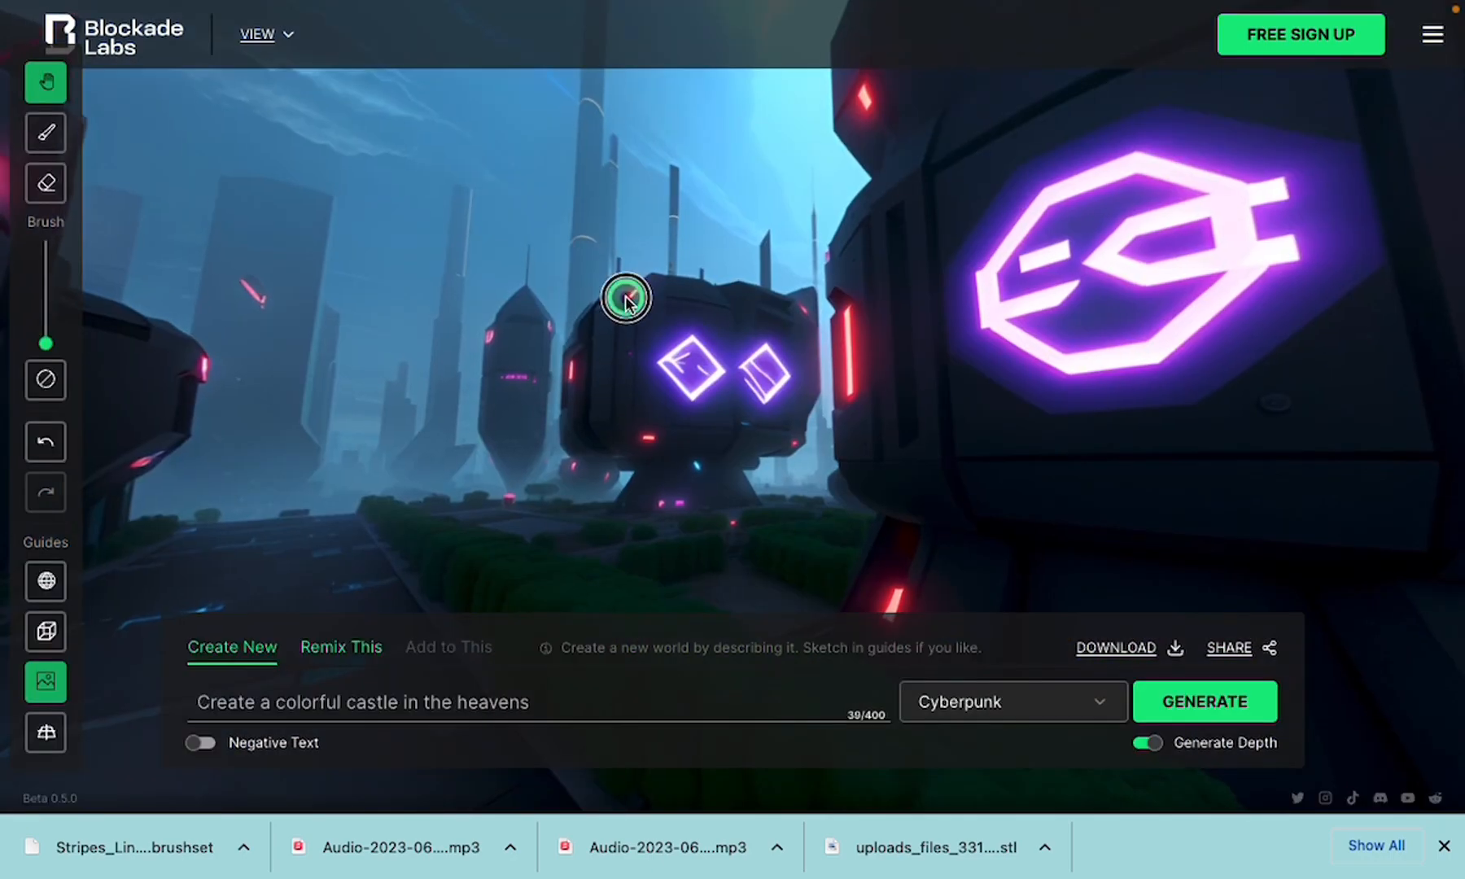
Look around the generated Cyberpunk skybox to examine its buildings and skyline
{"action": "left_click_drag", "start_coordinate": [627, 298], "coordinate": [1113, 334]}
{"action": "left_click_drag", "start_coordinate": [613, 336], "coordinate": [981, 346]}
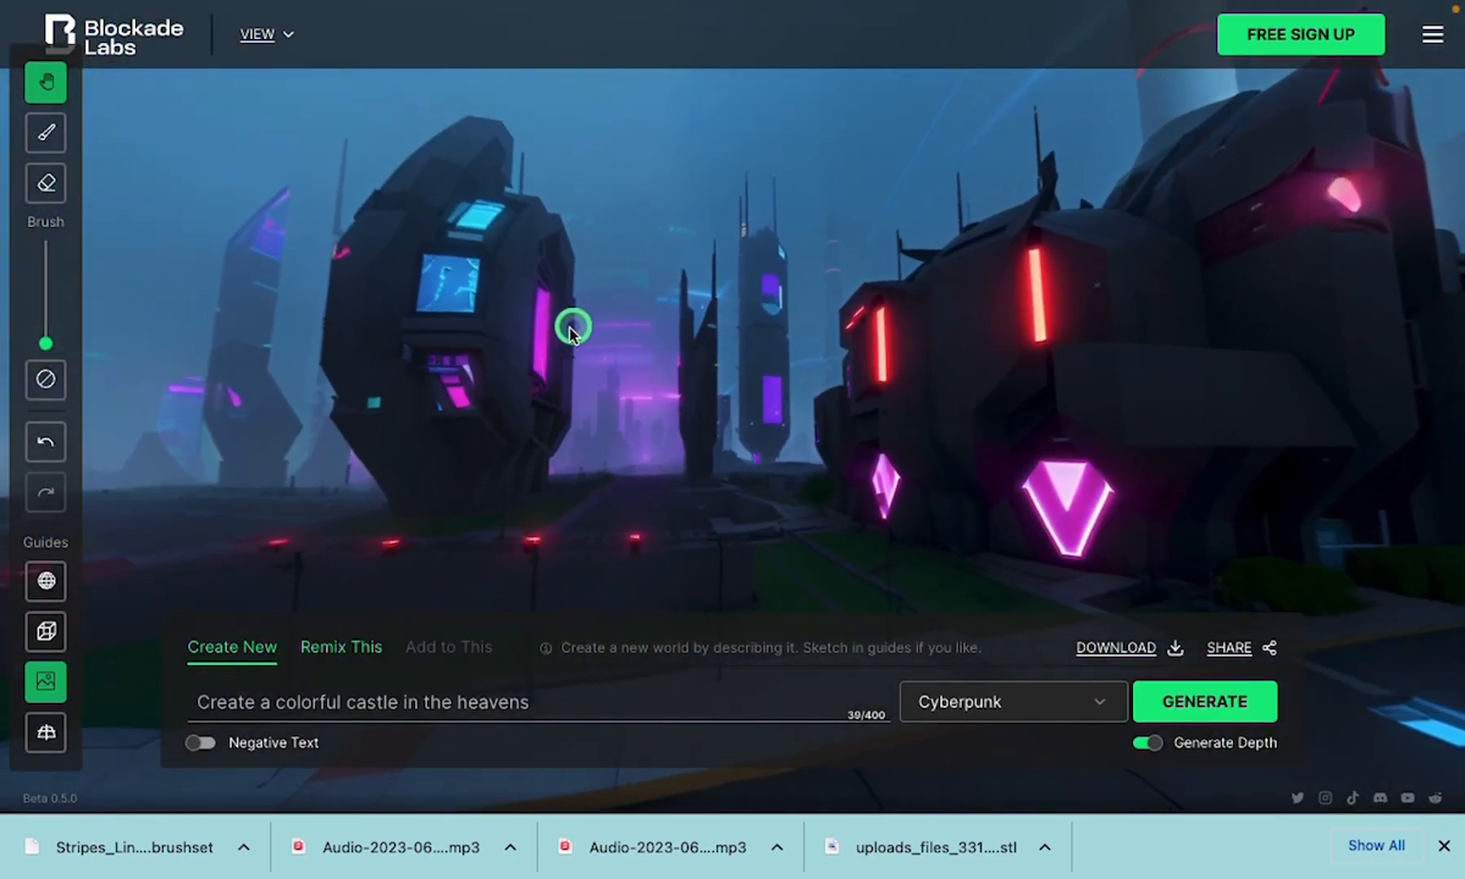
{"action": "left_click_drag", "start_coordinate": [570, 326], "coordinate": [928, 314]}
{"action": "left_click_drag", "start_coordinate": [514, 331], "coordinate": [913, 292]}
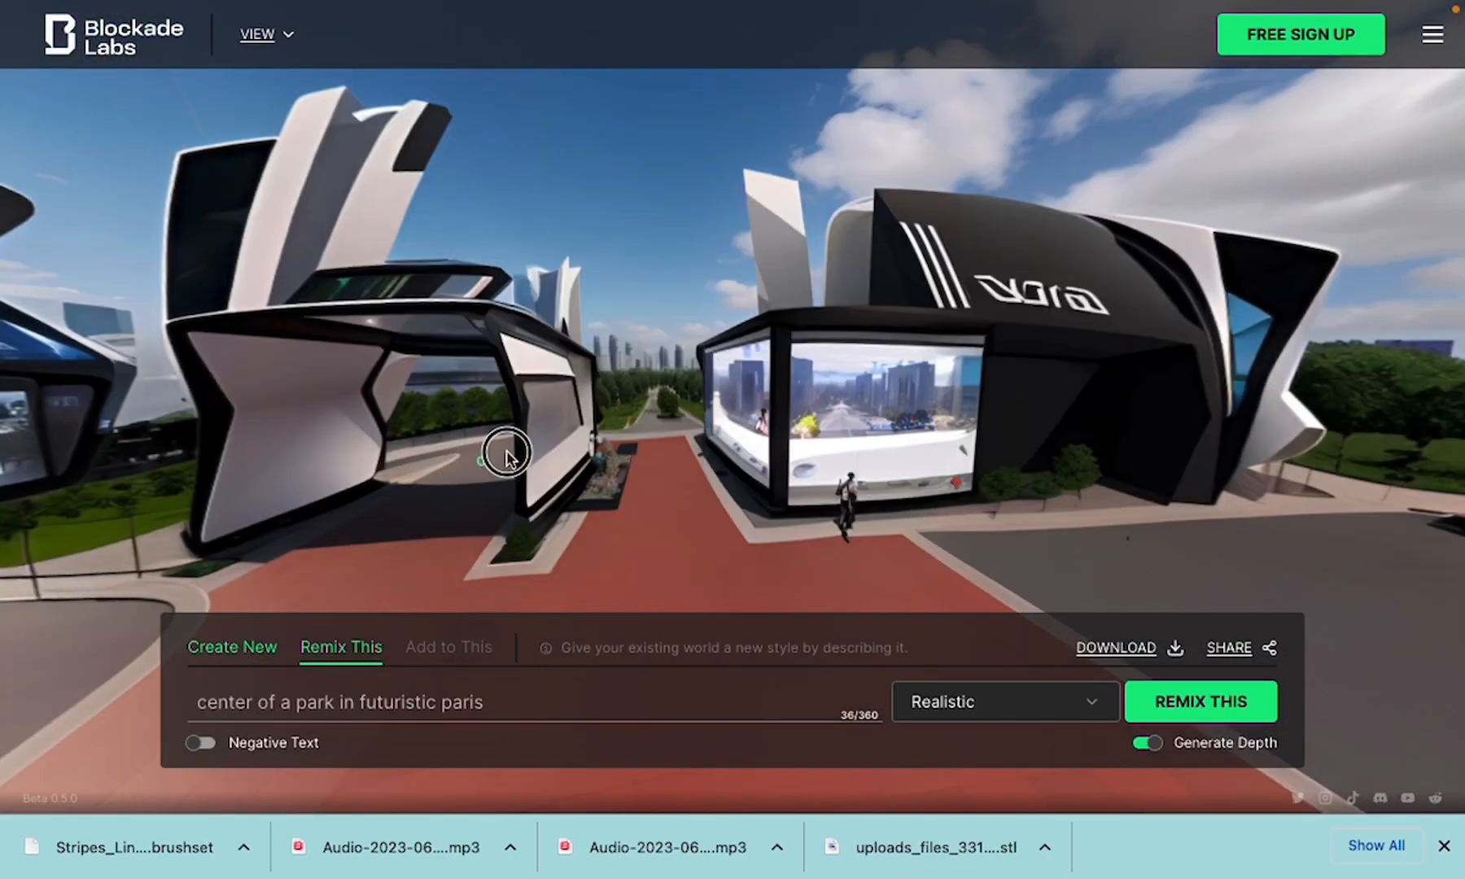
Examine the Realistic skybox "center of a park in futuristic paris" in all directions, including its buildings, trees and roads
{"action": "left_click_drag", "start_coordinate": [501, 451], "coordinate": [952, 395]}
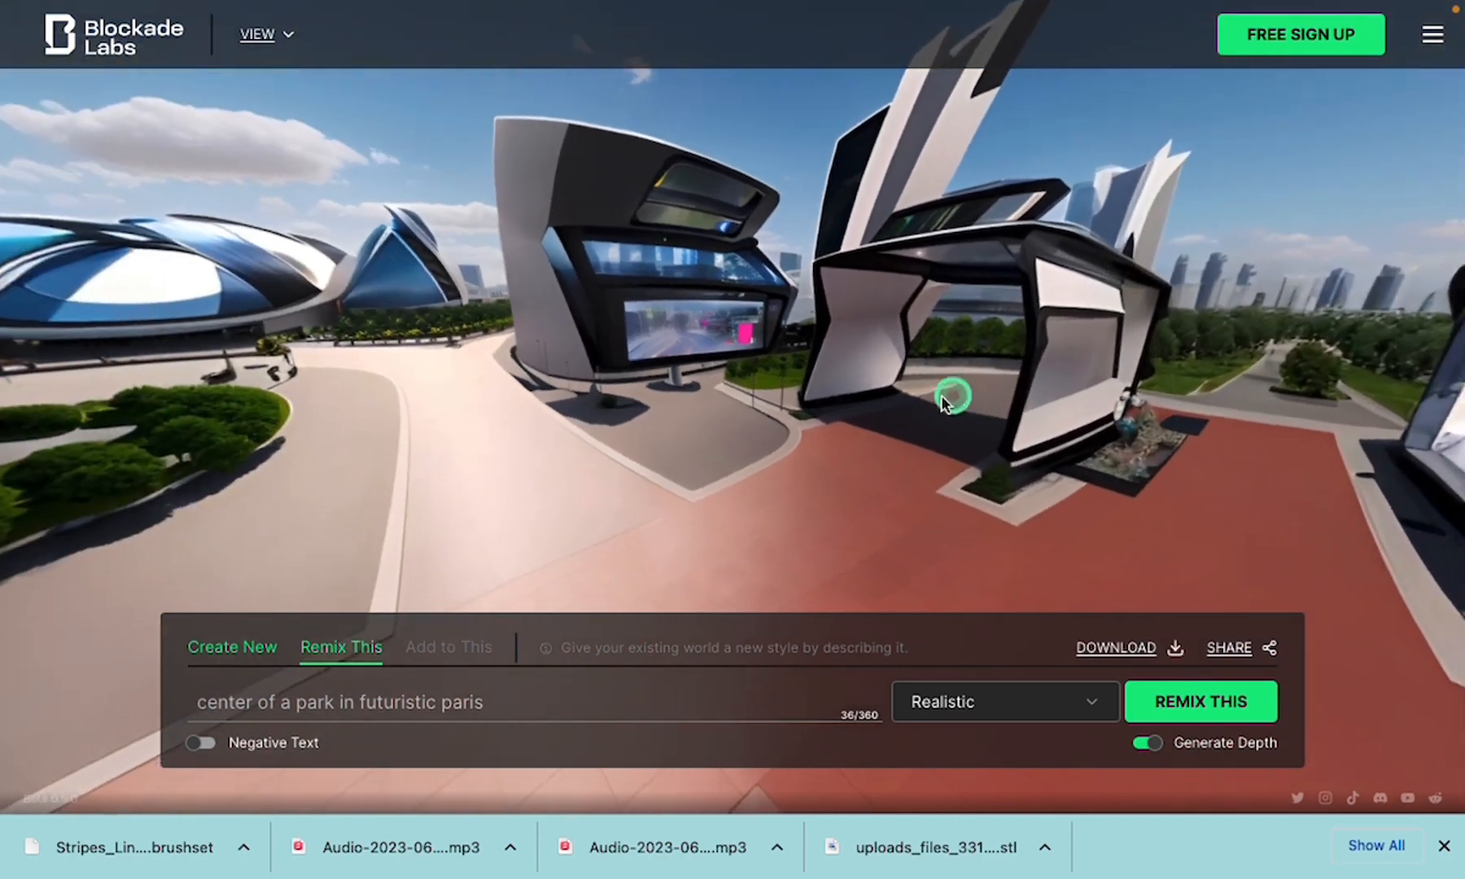
{"action": "left_click_drag", "start_coordinate": [458, 386], "coordinate": [985, 352]}
{"action": "left_click_drag", "start_coordinate": [700, 252], "coordinate": [733, 431]}
{"action": "left_click_drag", "start_coordinate": [360, 521], "coordinate": [674, 432]}
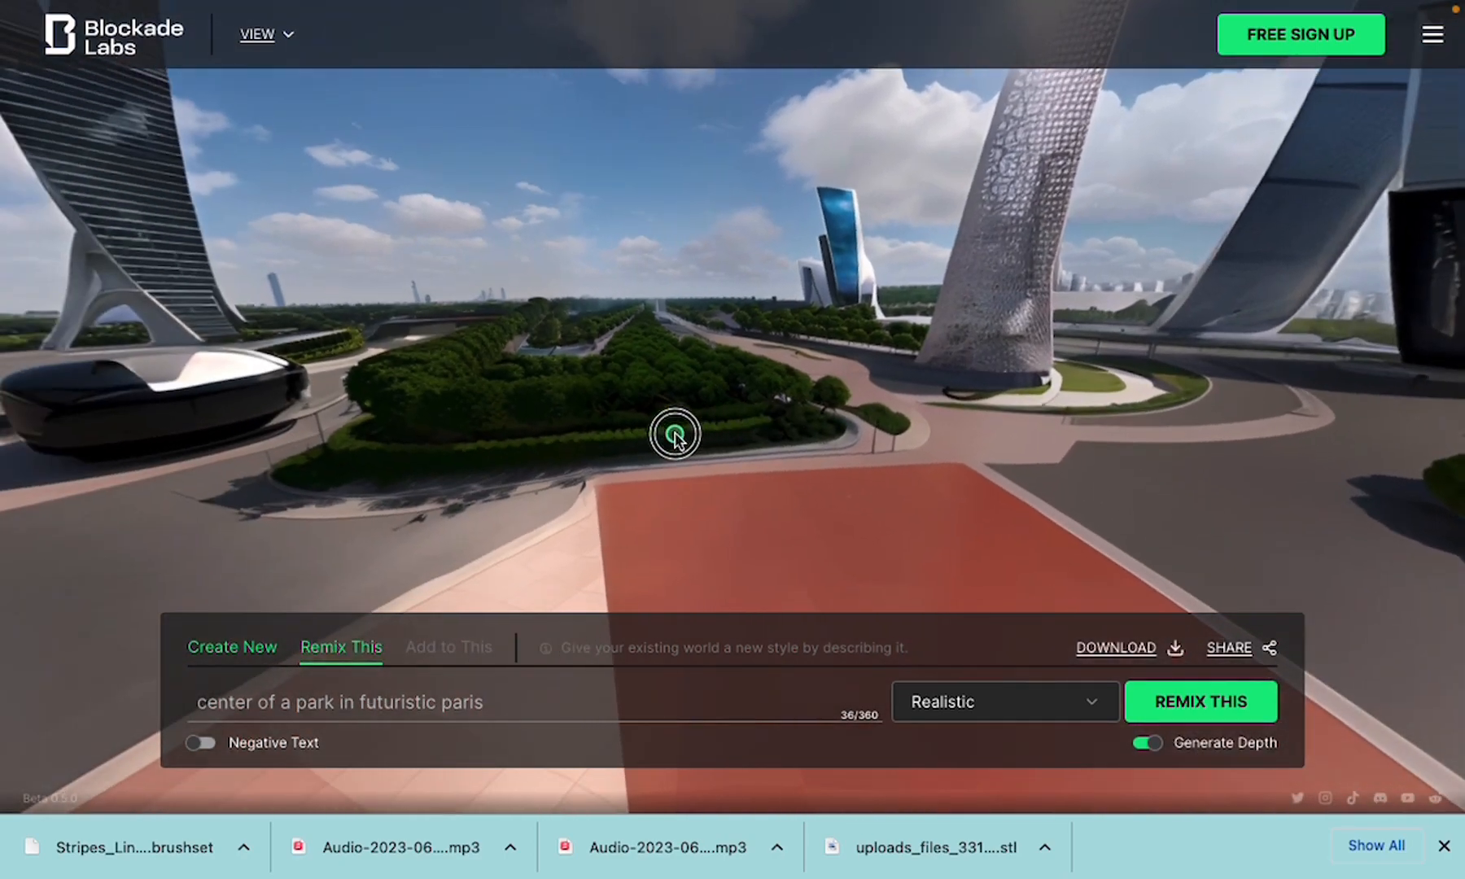
{"action": "left_click_drag", "start_coordinate": [252, 353], "coordinate": [693, 376]}
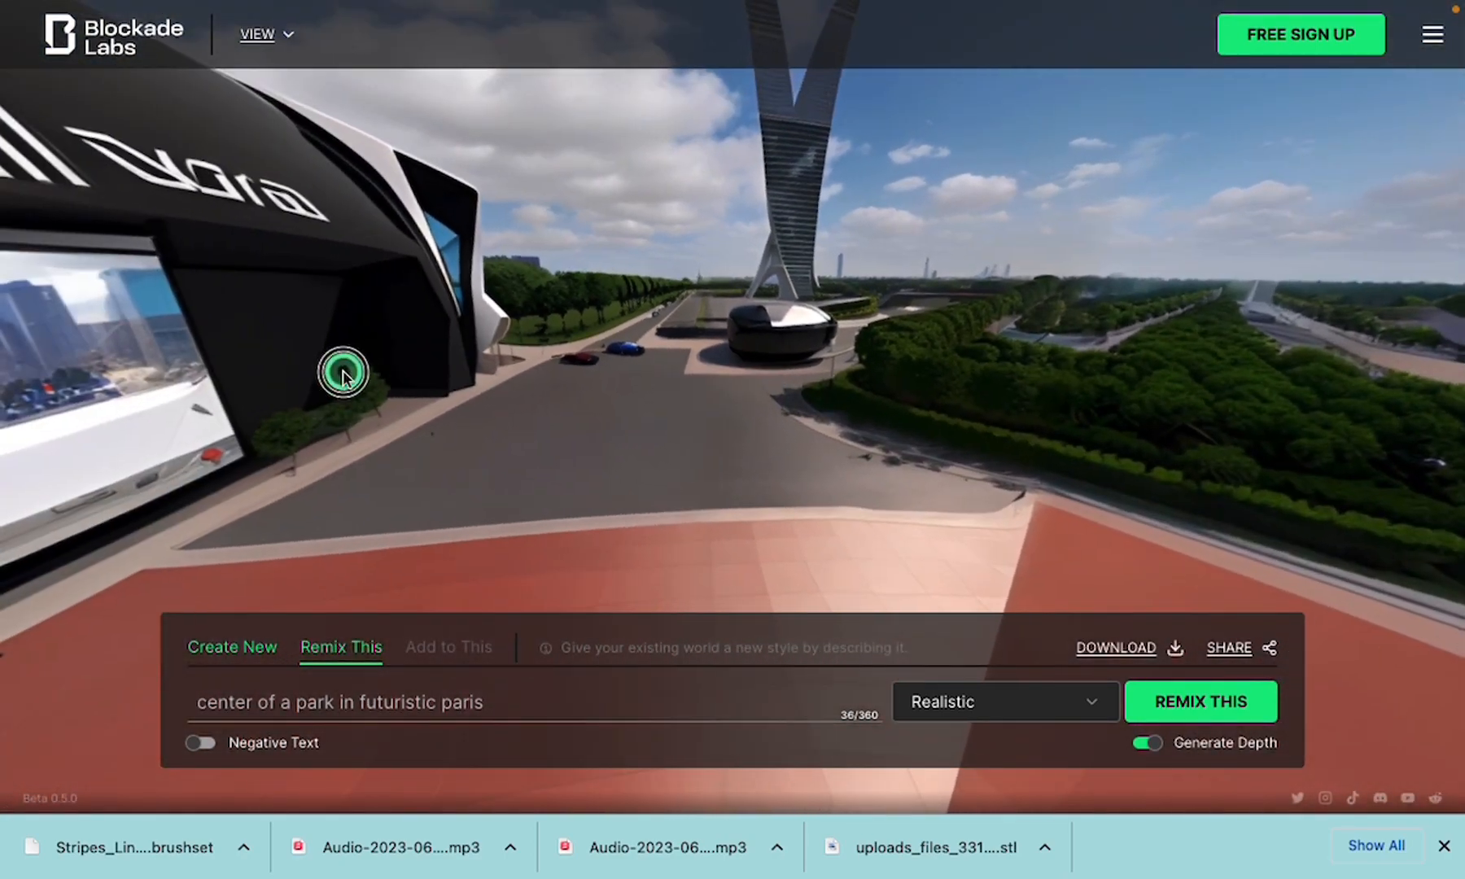
{"action": "left_click_drag", "start_coordinate": [341, 369], "coordinate": [566, 350]}
{"action": "left_click_drag", "start_coordinate": [444, 361], "coordinate": [228, 327]}
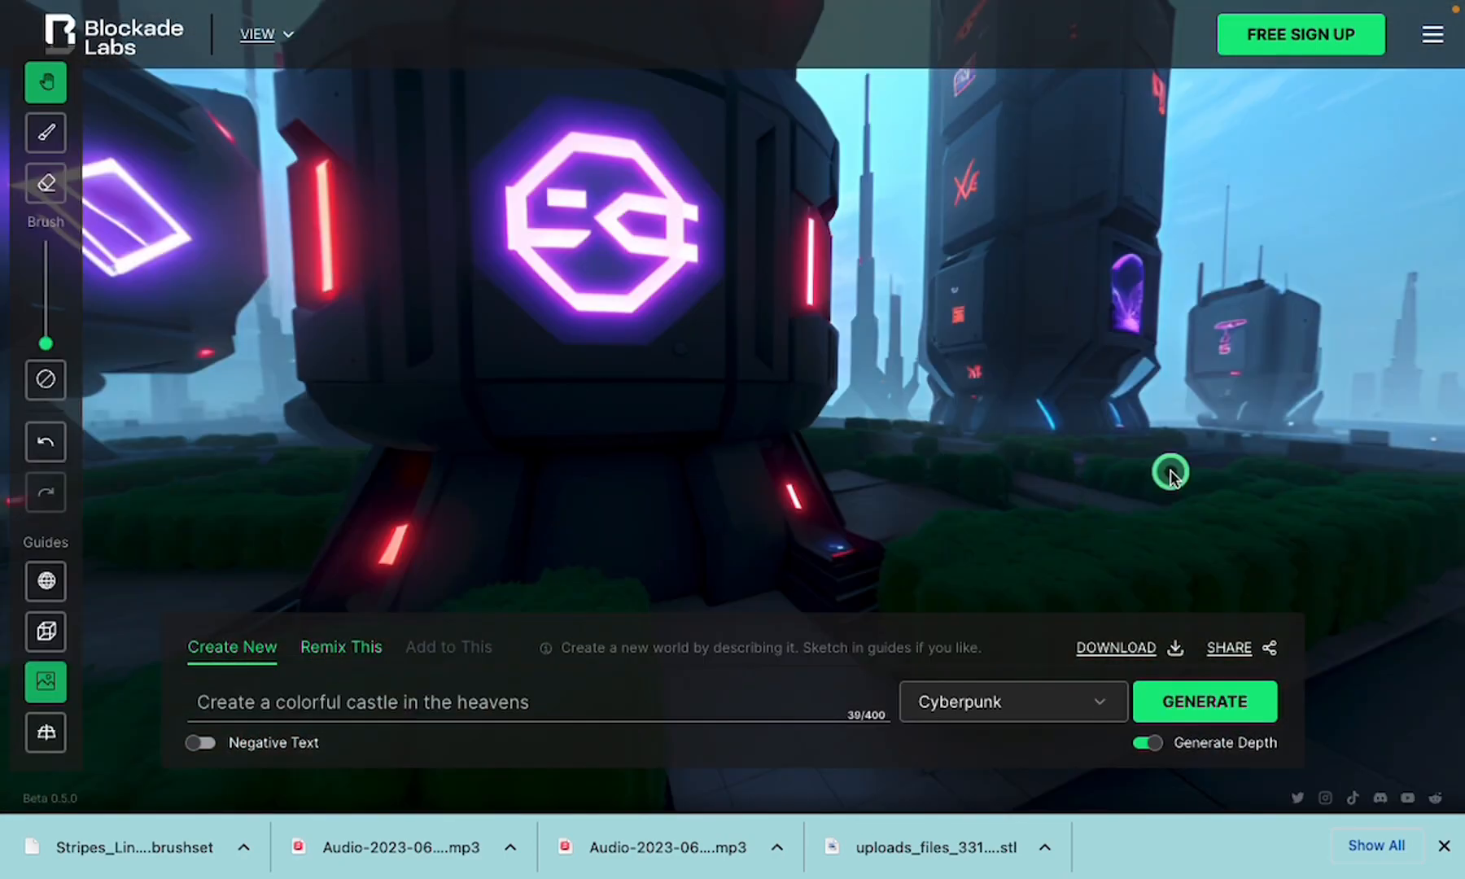
Return to the Cyberpunk skybox and examine its neon-lit buildings all the way around
{"action": "left_click_drag", "start_coordinate": [559, 379], "coordinate": [1010, 451]}
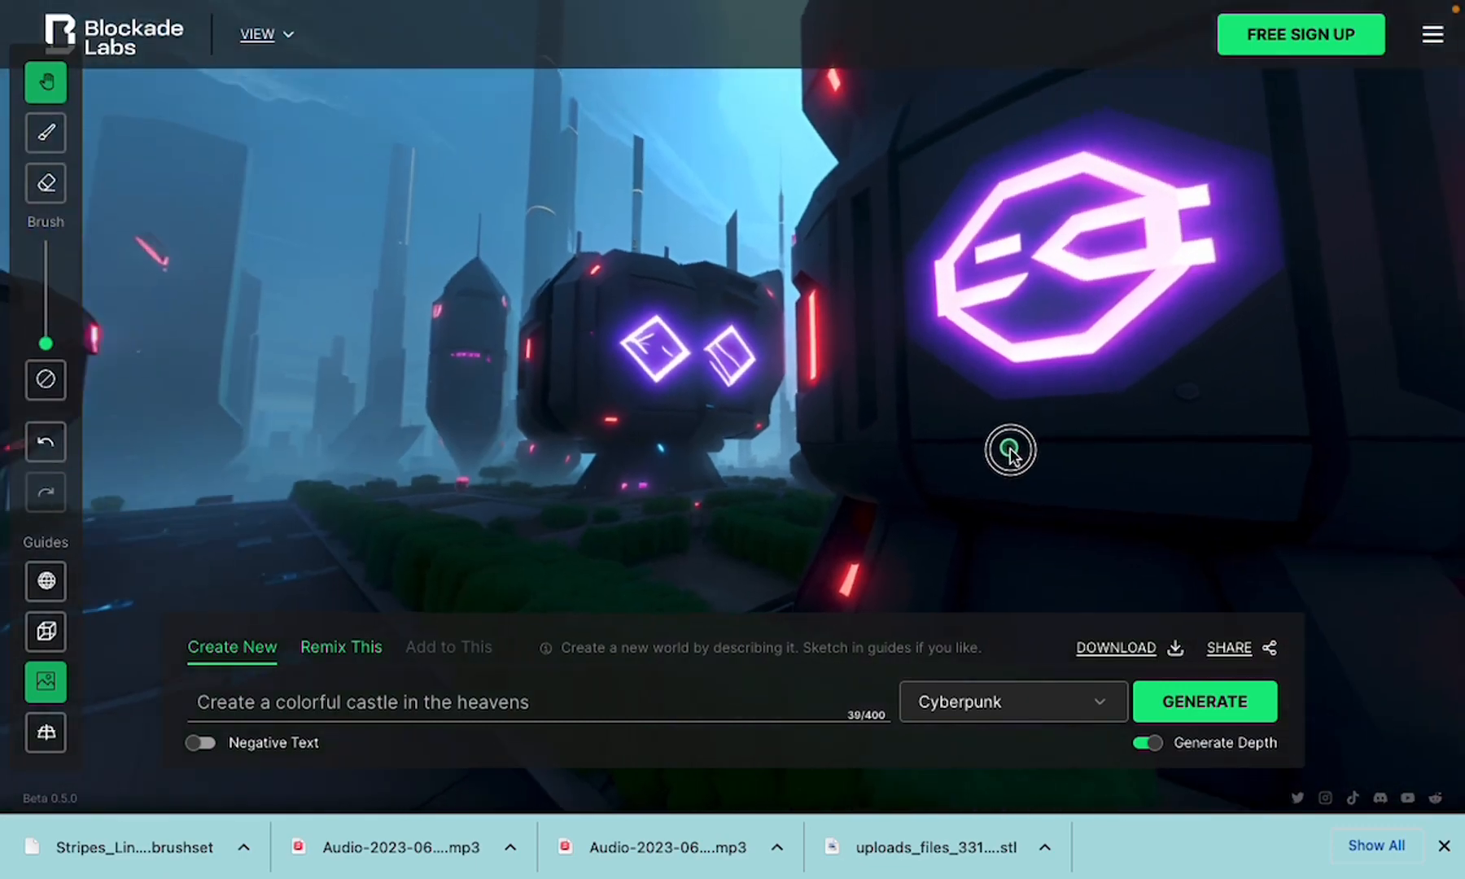
{"action": "left_click_drag", "start_coordinate": [664, 298], "coordinate": [1112, 334]}
{"action": "left_click_drag", "start_coordinate": [555, 404], "coordinate": [968, 343]}
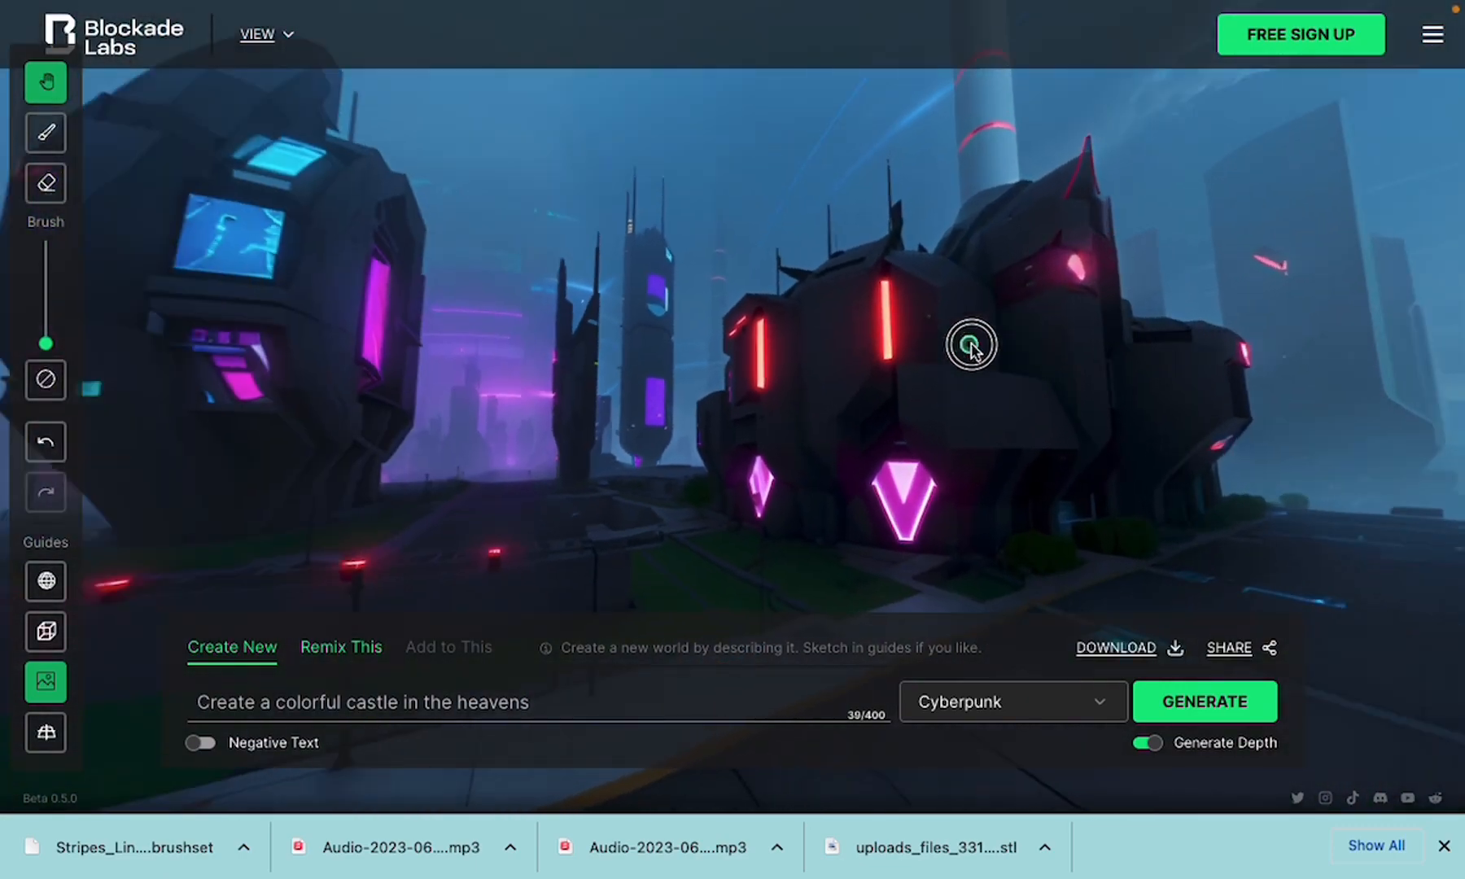
{"action": "left_click_drag", "start_coordinate": [618, 288], "coordinate": [858, 313]}
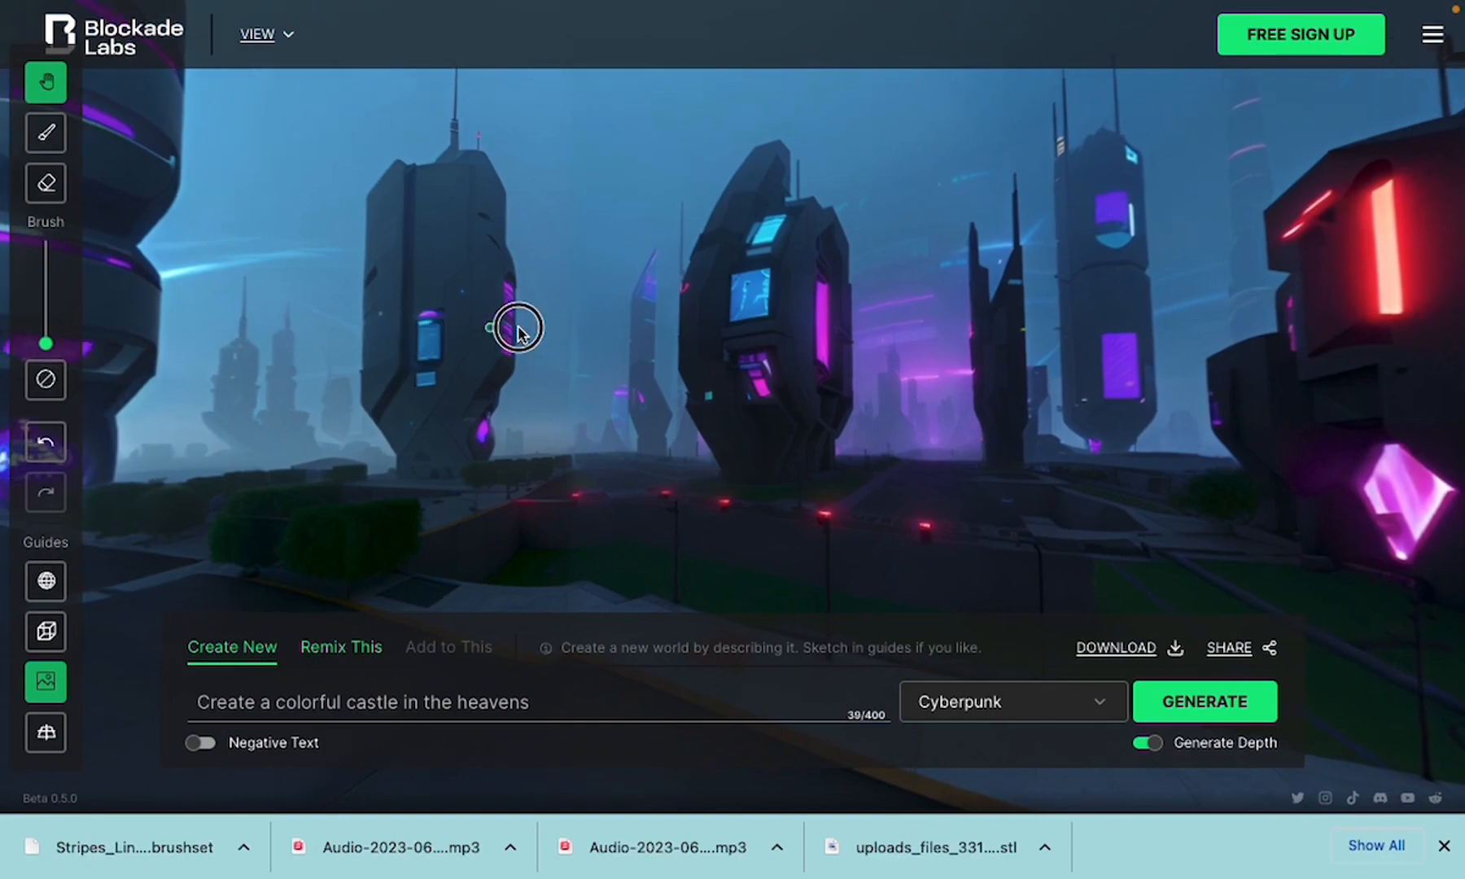
{"action": "left_click_drag", "start_coordinate": [514, 328], "coordinate": [919, 292]}
{"action": "left_click_drag", "start_coordinate": [421, 295], "coordinate": [726, 382]}
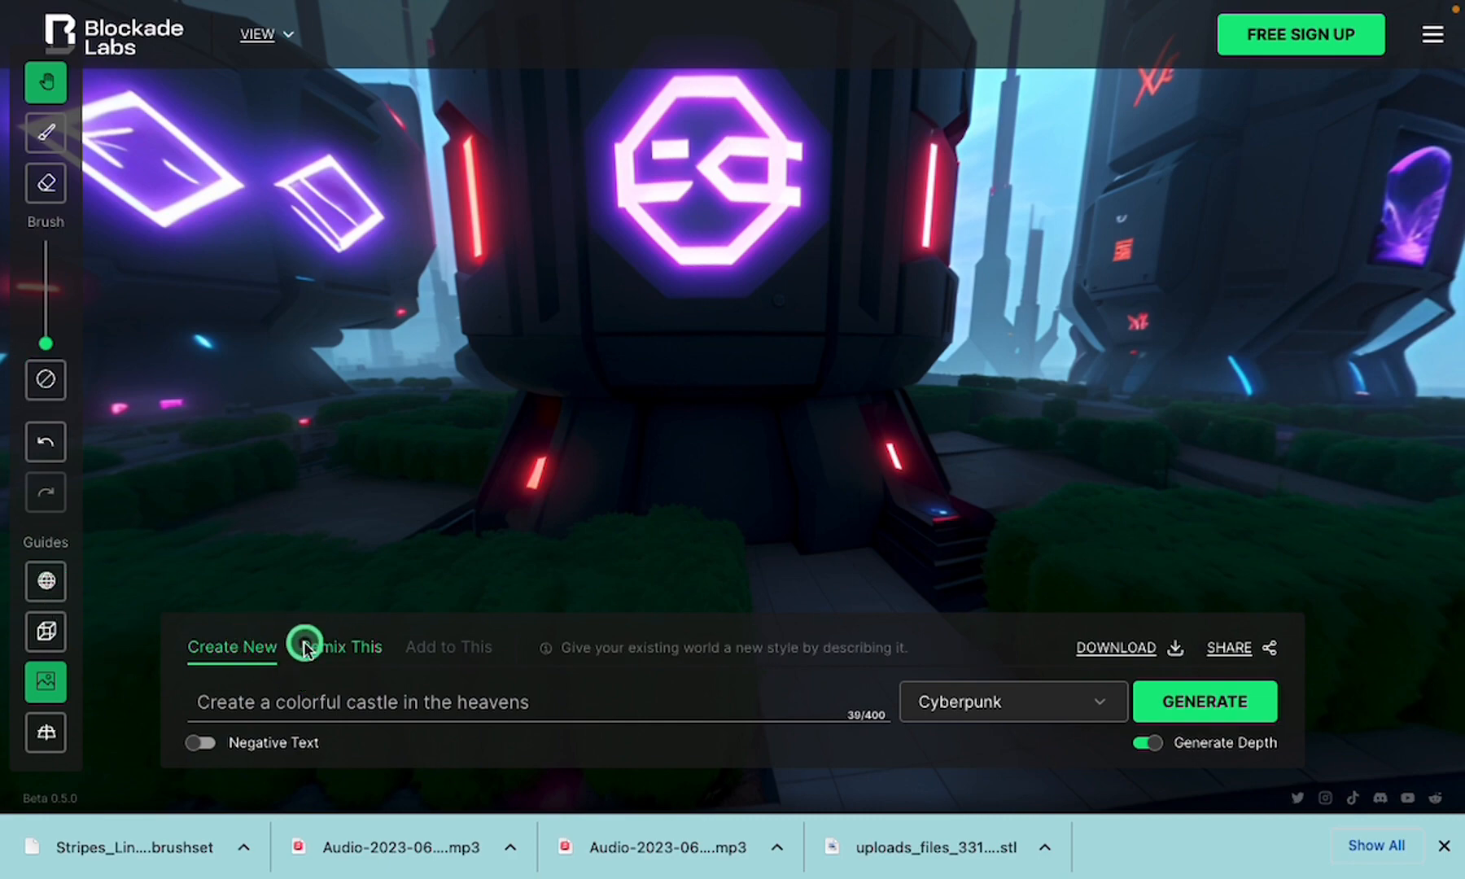
Start a blank skybox from scratch in Create New mode and dismiss its introduction
{"action": "left_click", "coordinate": [352, 656]}
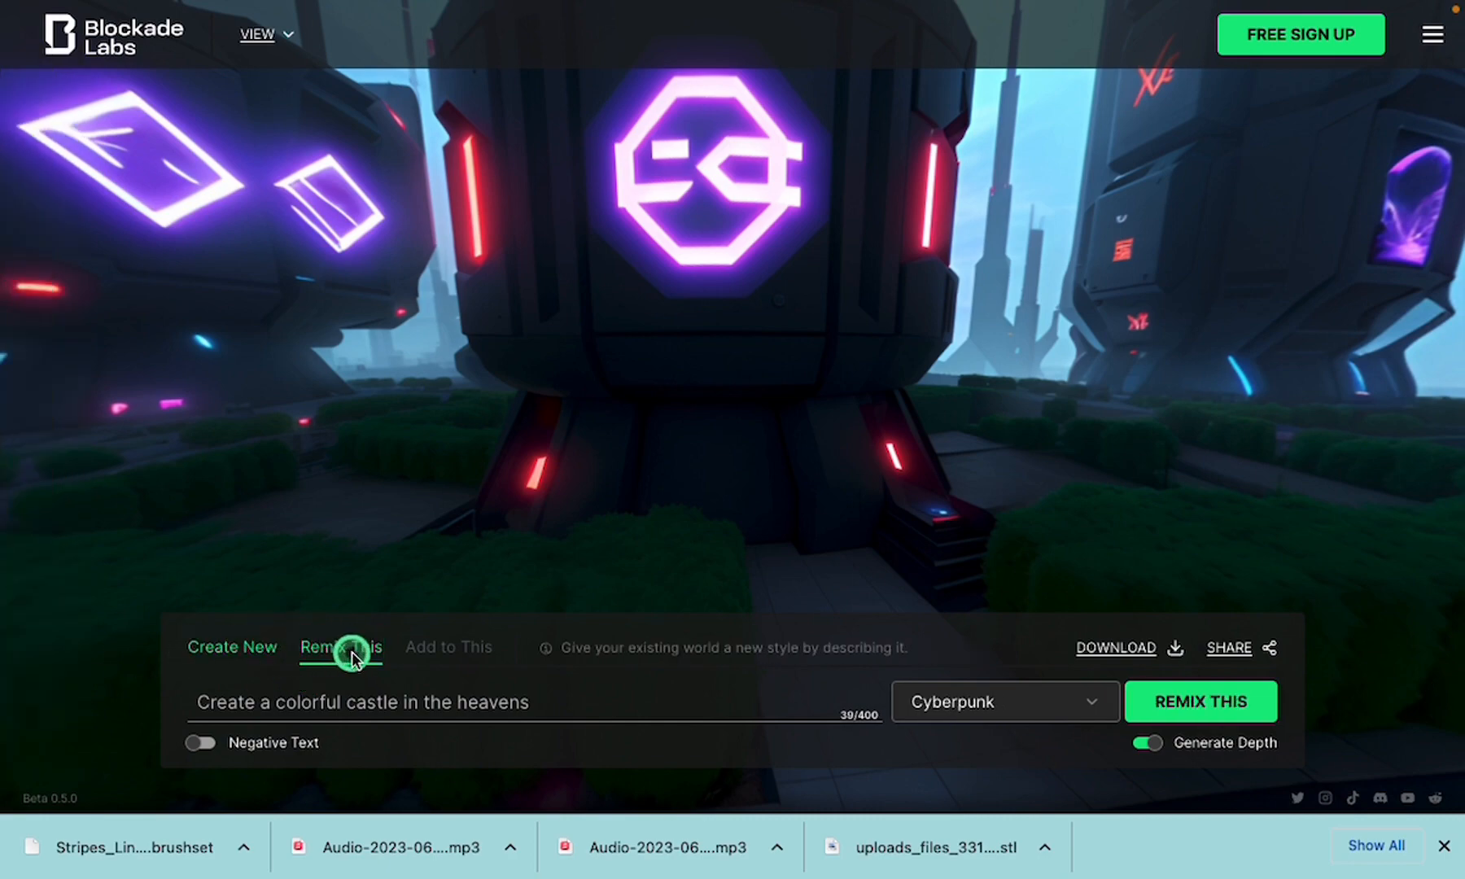
{"action": "left_click", "coordinate": [219, 648]}
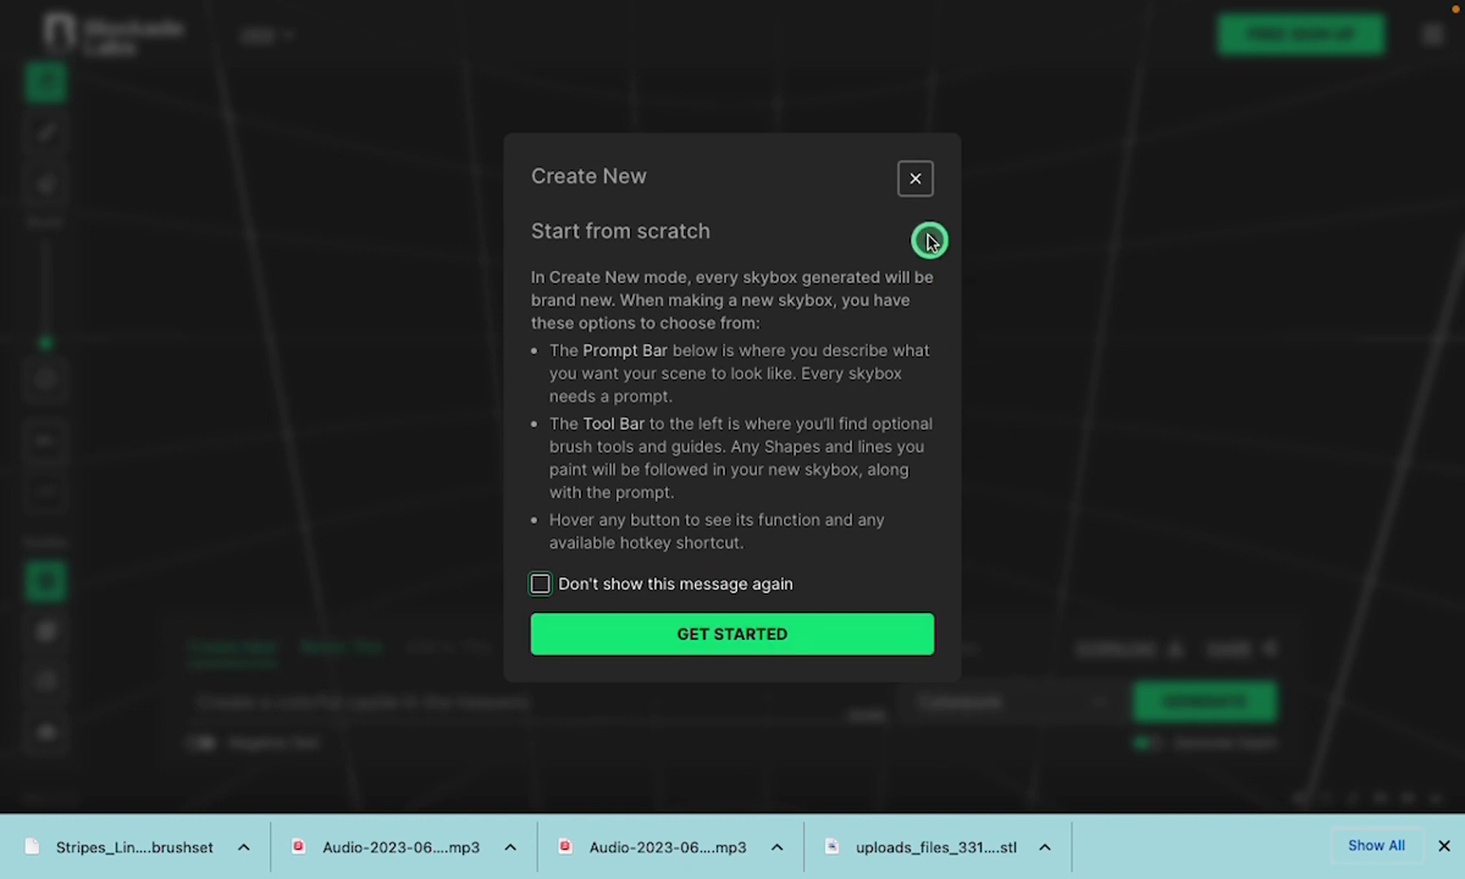
{"action": "left_click", "coordinate": [856, 633]}
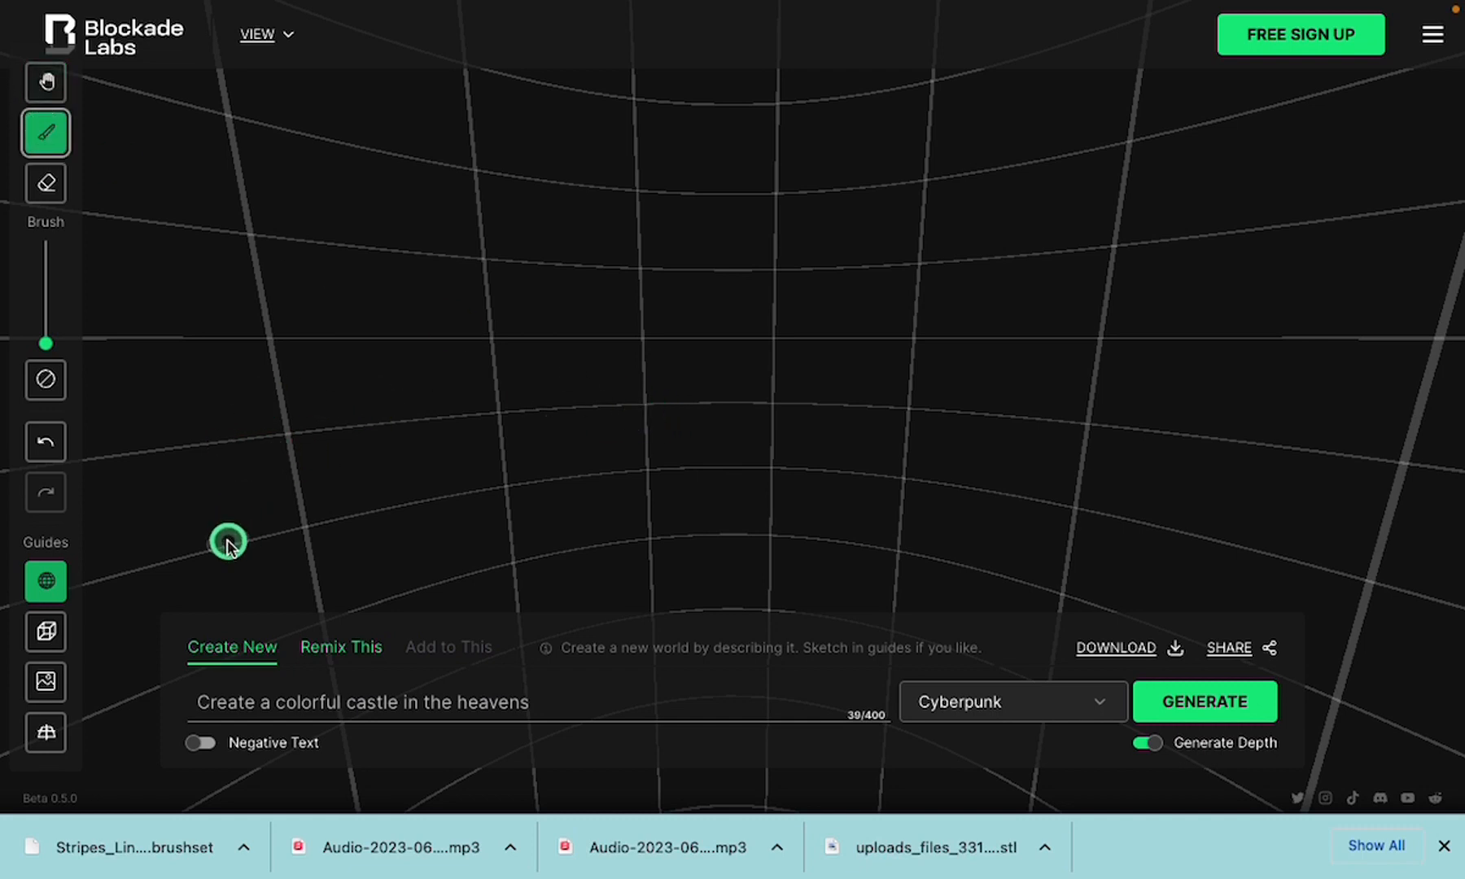
Sketch a ground line with the brush and a skyline of connected block-shaped building outlines of varying heights above it
{"action": "mouse_move", "coordinate": [228, 542]}
{"action": "left_mouse_down"}
{"action": "mouse_move", "coordinate": [598, 481]}
{"action": "mouse_move", "coordinate": [771, 471]}
{"action": "mouse_move", "coordinate": [1103, 517]}
{"action": "left_mouse_up"}
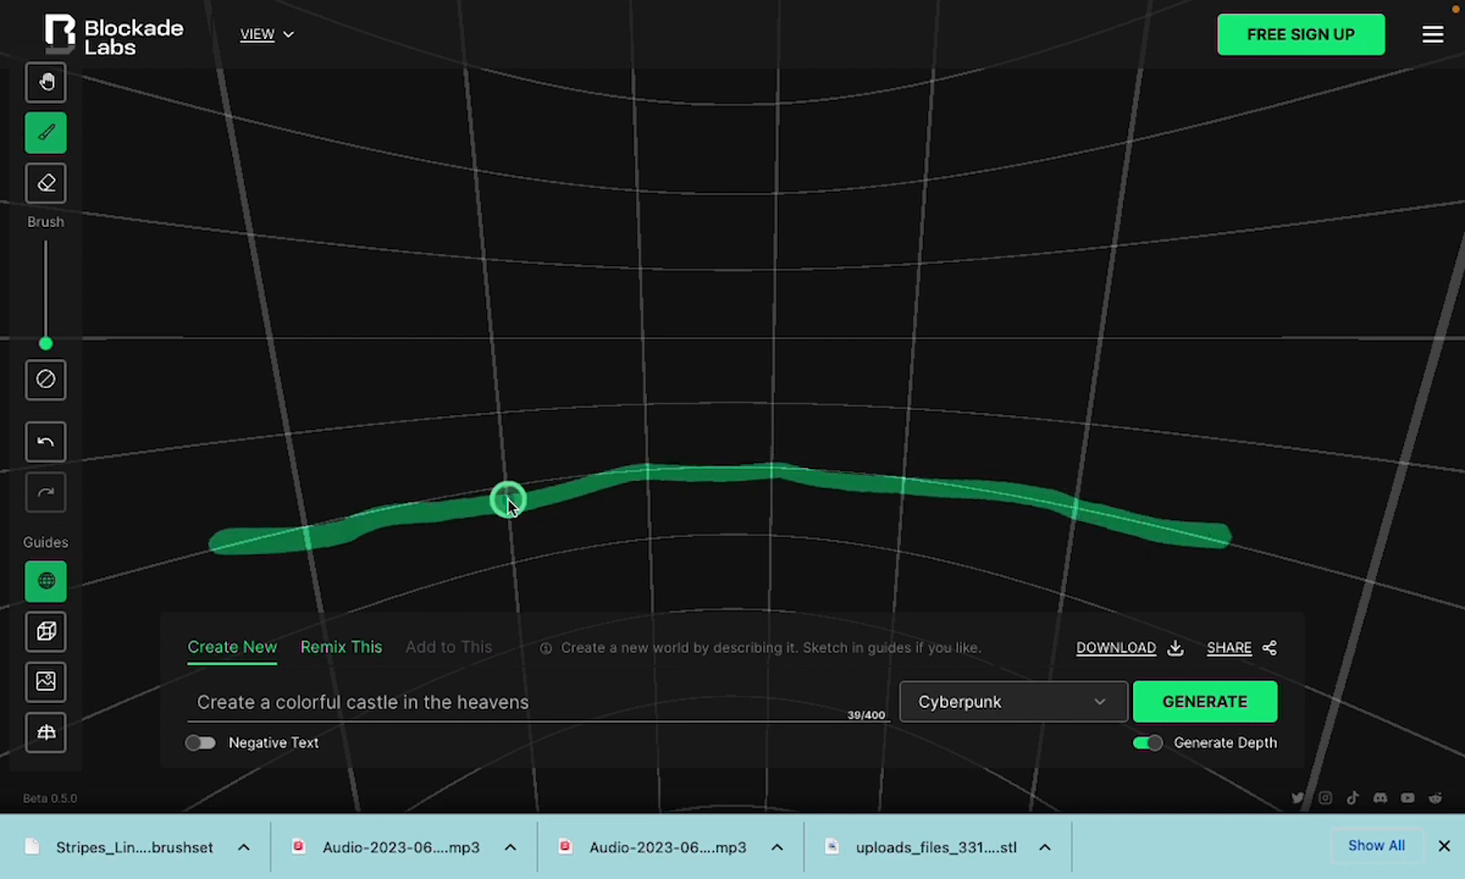
{"action": "left_click_drag", "start_coordinate": [508, 500], "coordinate": [463, 64]}
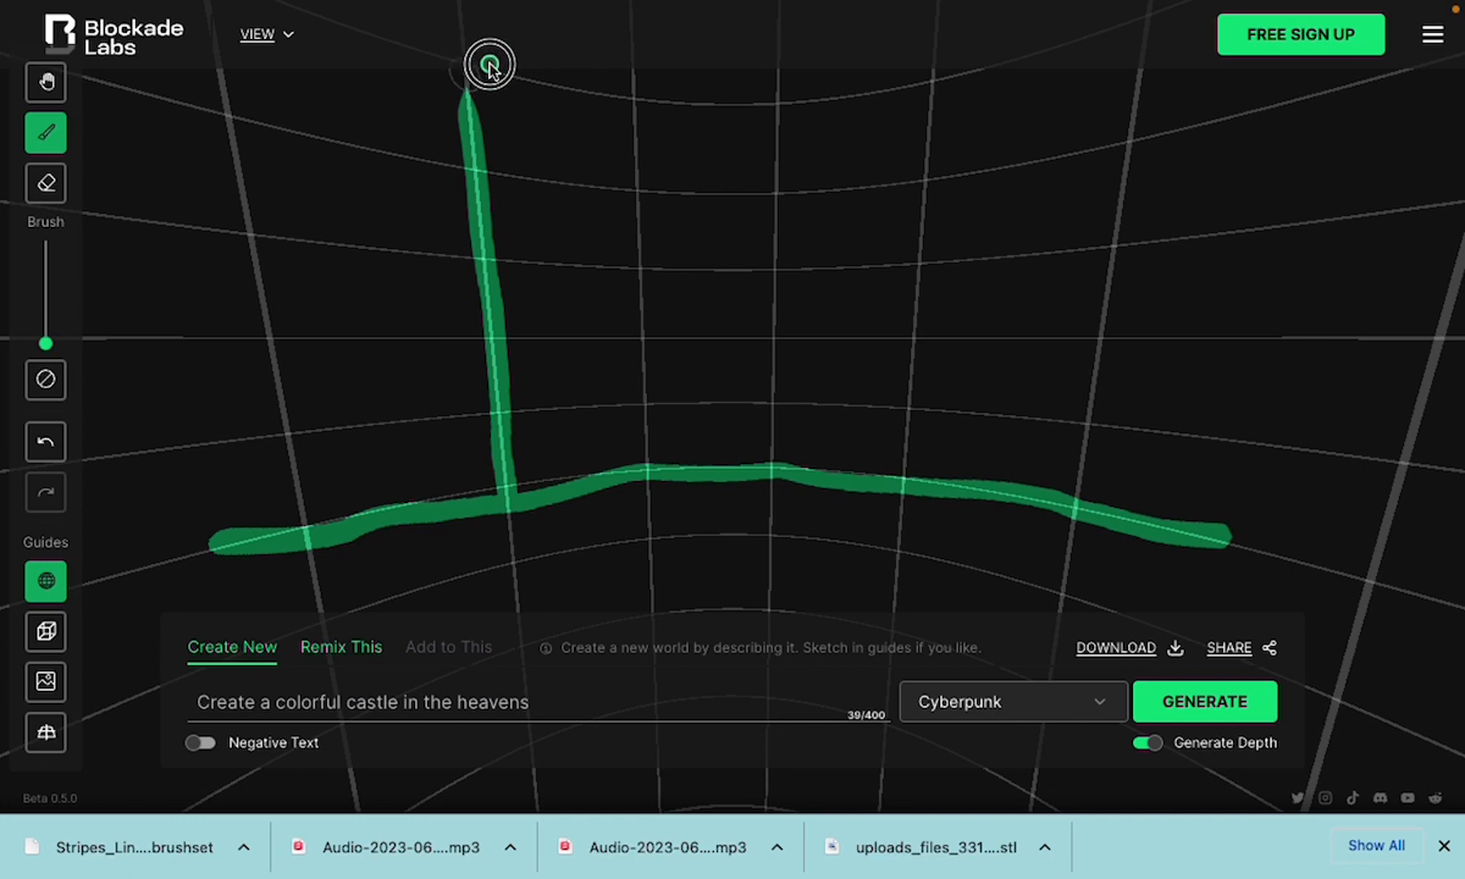
{"action": "left_click_drag", "start_coordinate": [530, 205], "coordinate": [586, 523]}
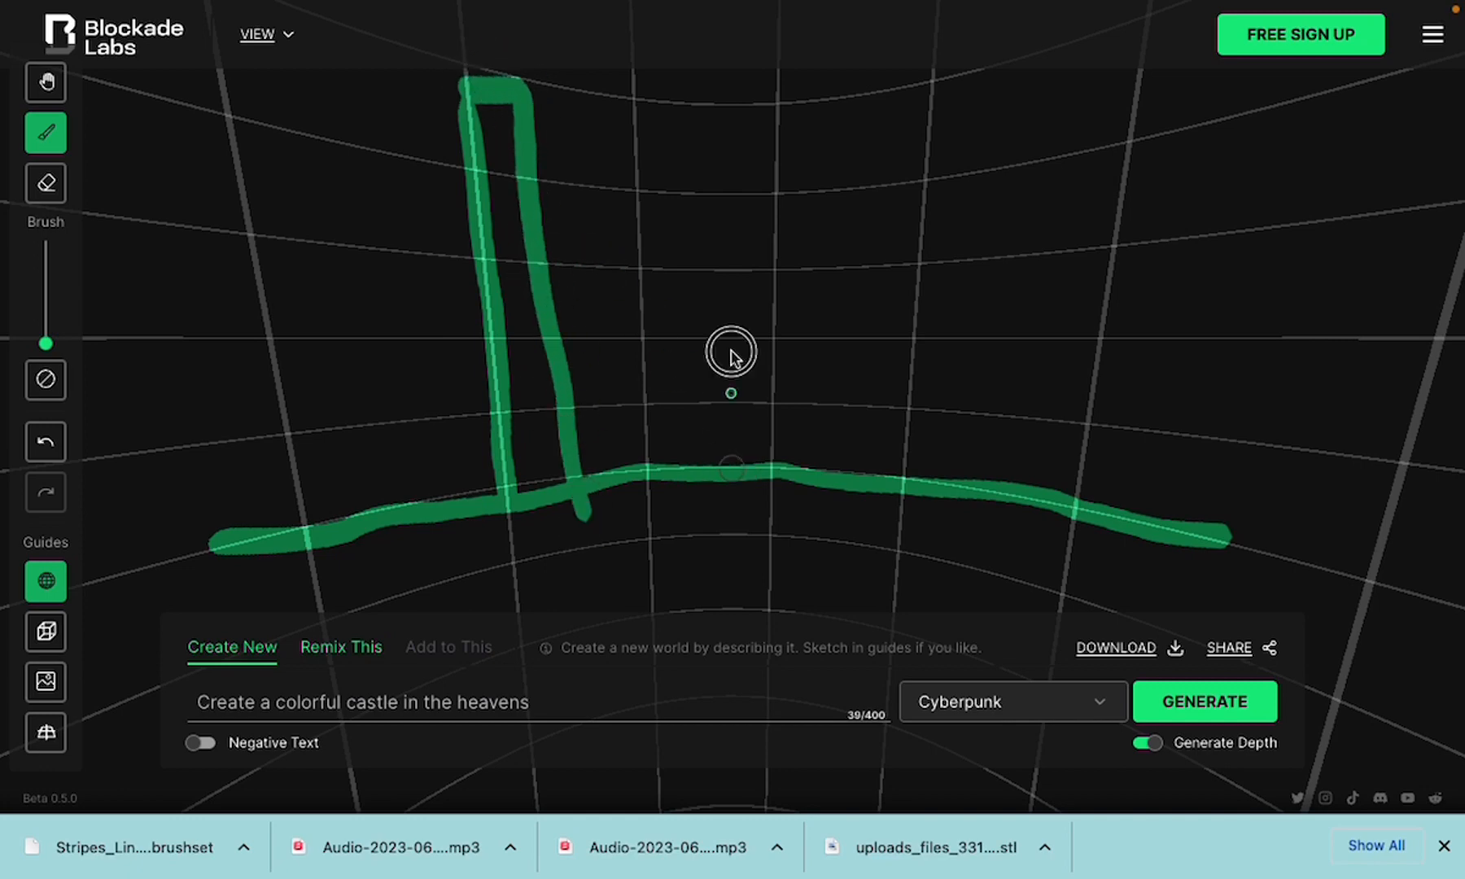
{"action": "left_click_drag", "start_coordinate": [731, 466], "coordinate": [723, 210]}
{"action": "left_click_drag", "start_coordinate": [825, 231], "coordinate": [836, 506]}
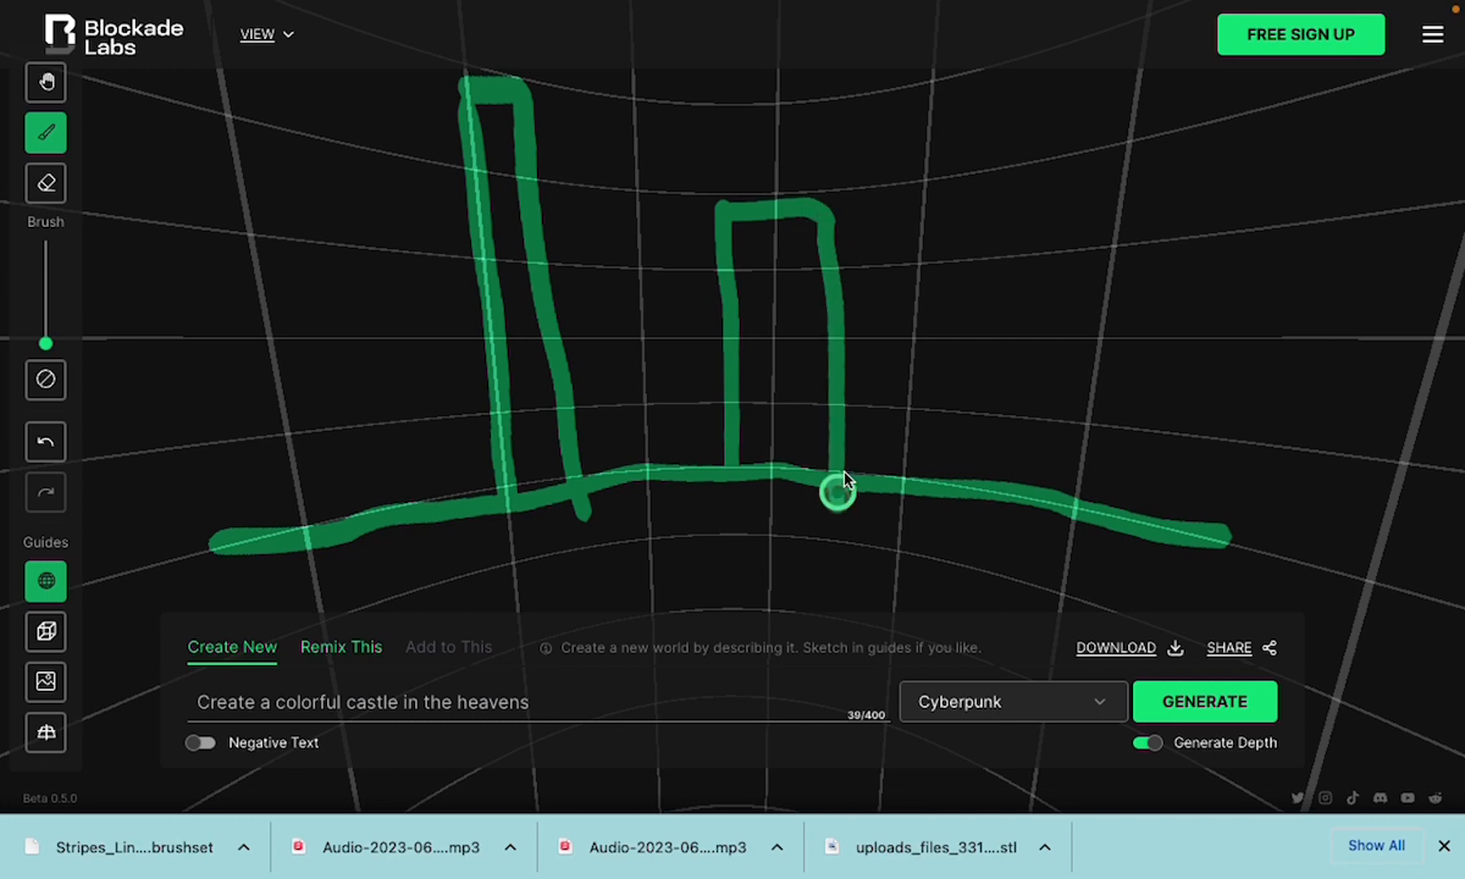
{"action": "left_click_drag", "start_coordinate": [989, 351], "coordinate": [989, 465]}
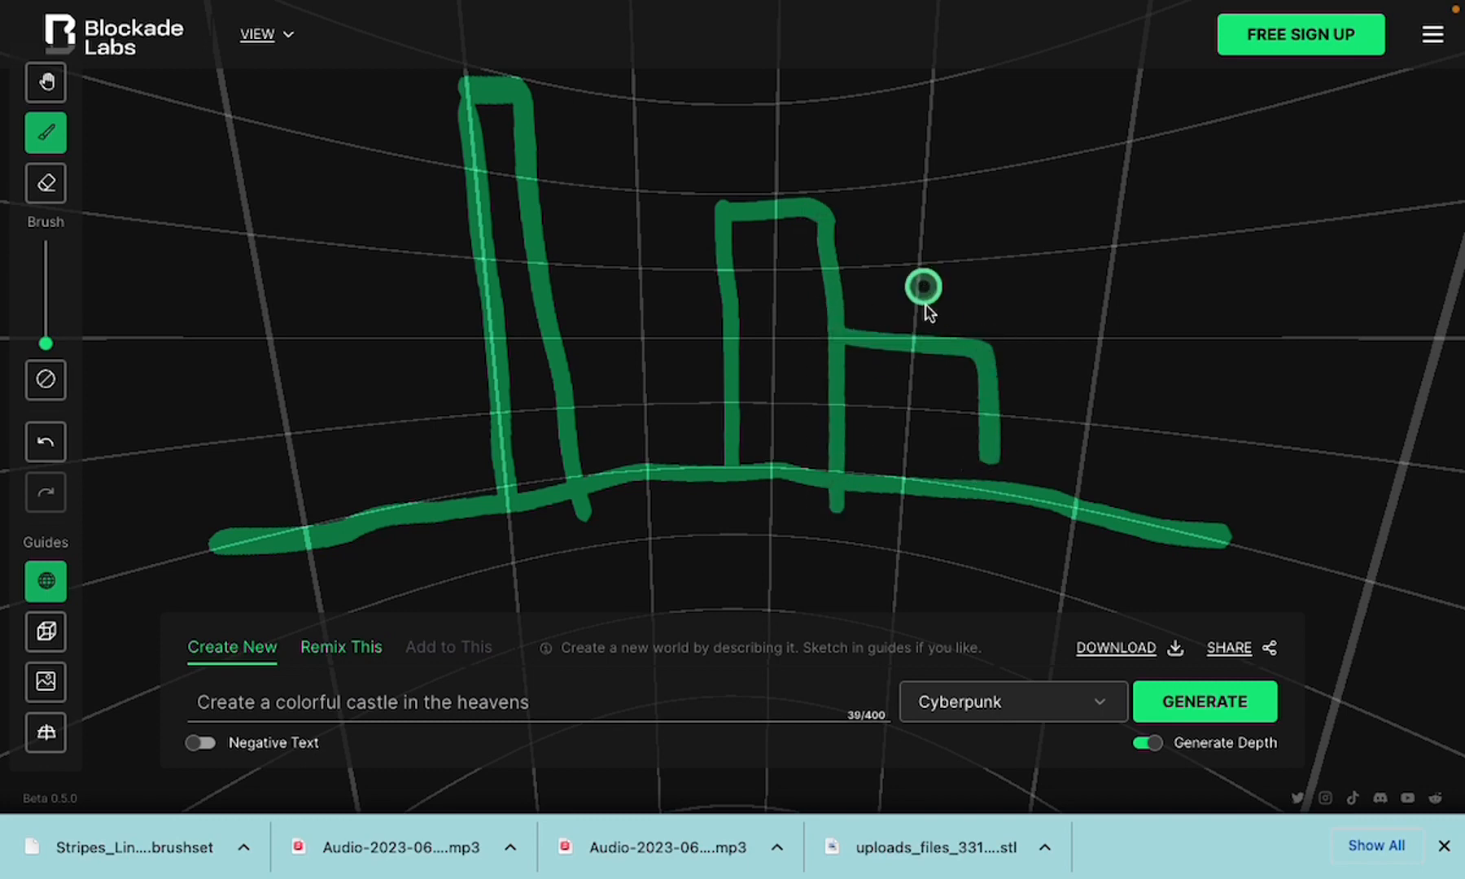
{"action": "mouse_move", "coordinate": [940, 271]}
{"action": "left_mouse_down"}
{"action": "mouse_move", "coordinate": [936, 149]}
{"action": "mouse_move", "coordinate": [1064, 159]}
{"action": "mouse_move", "coordinate": [1059, 454]}
{"action": "left_mouse_up"}
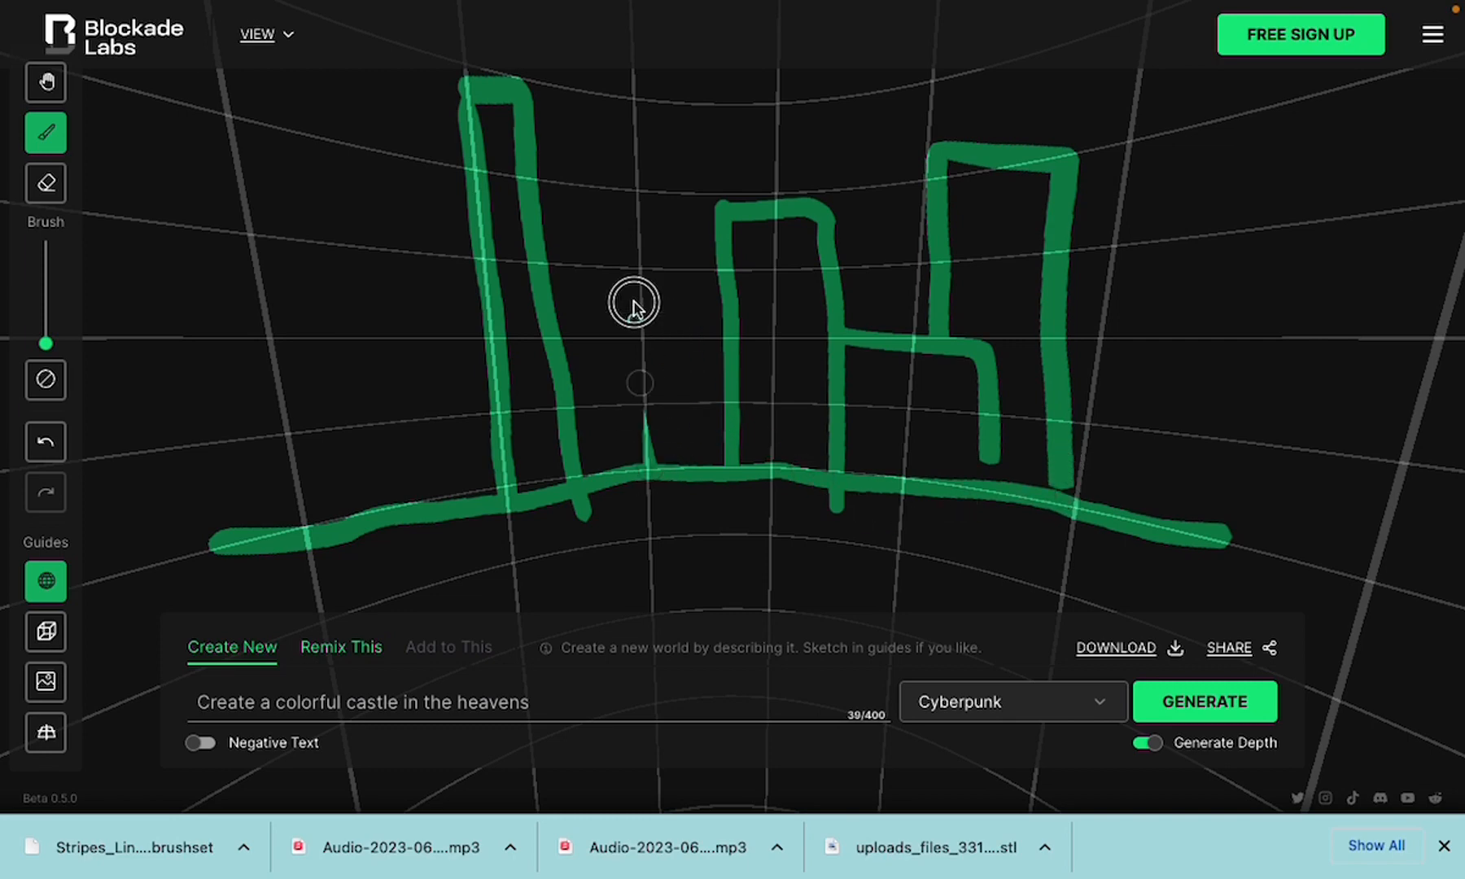
{"action": "left_click_drag", "start_coordinate": [634, 305], "coordinate": [638, 91]}
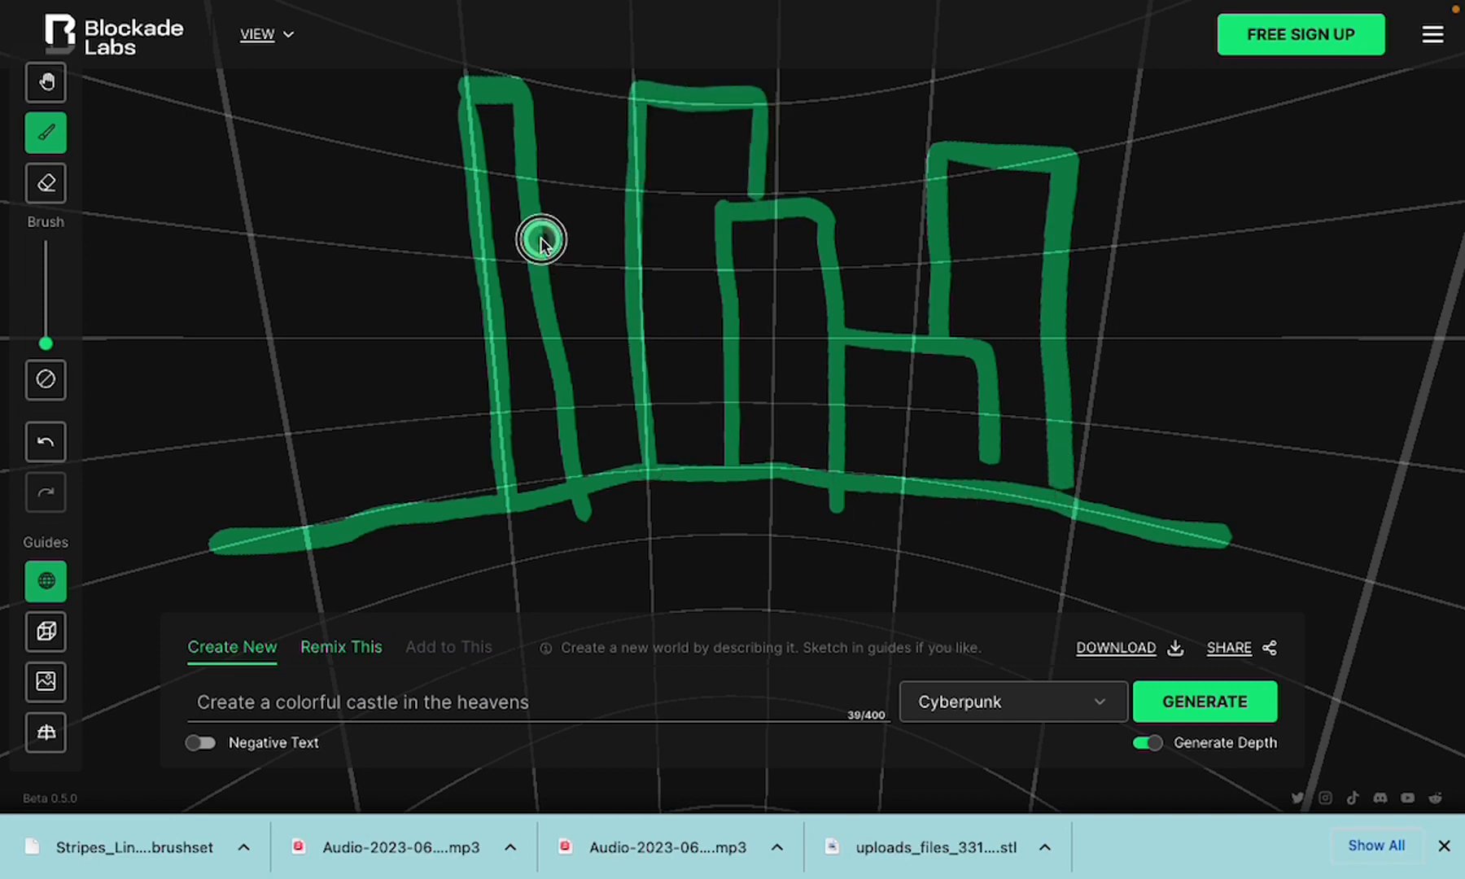
{"action": "left_click_drag", "start_coordinate": [541, 240], "coordinate": [642, 230]}
{"action": "mouse_move", "coordinate": [478, 300]}
{"action": "left_mouse_down"}
{"action": "mouse_move", "coordinate": [271, 314]}
{"action": "mouse_move", "coordinate": [344, 494]}
{"action": "left_mouse_up"}
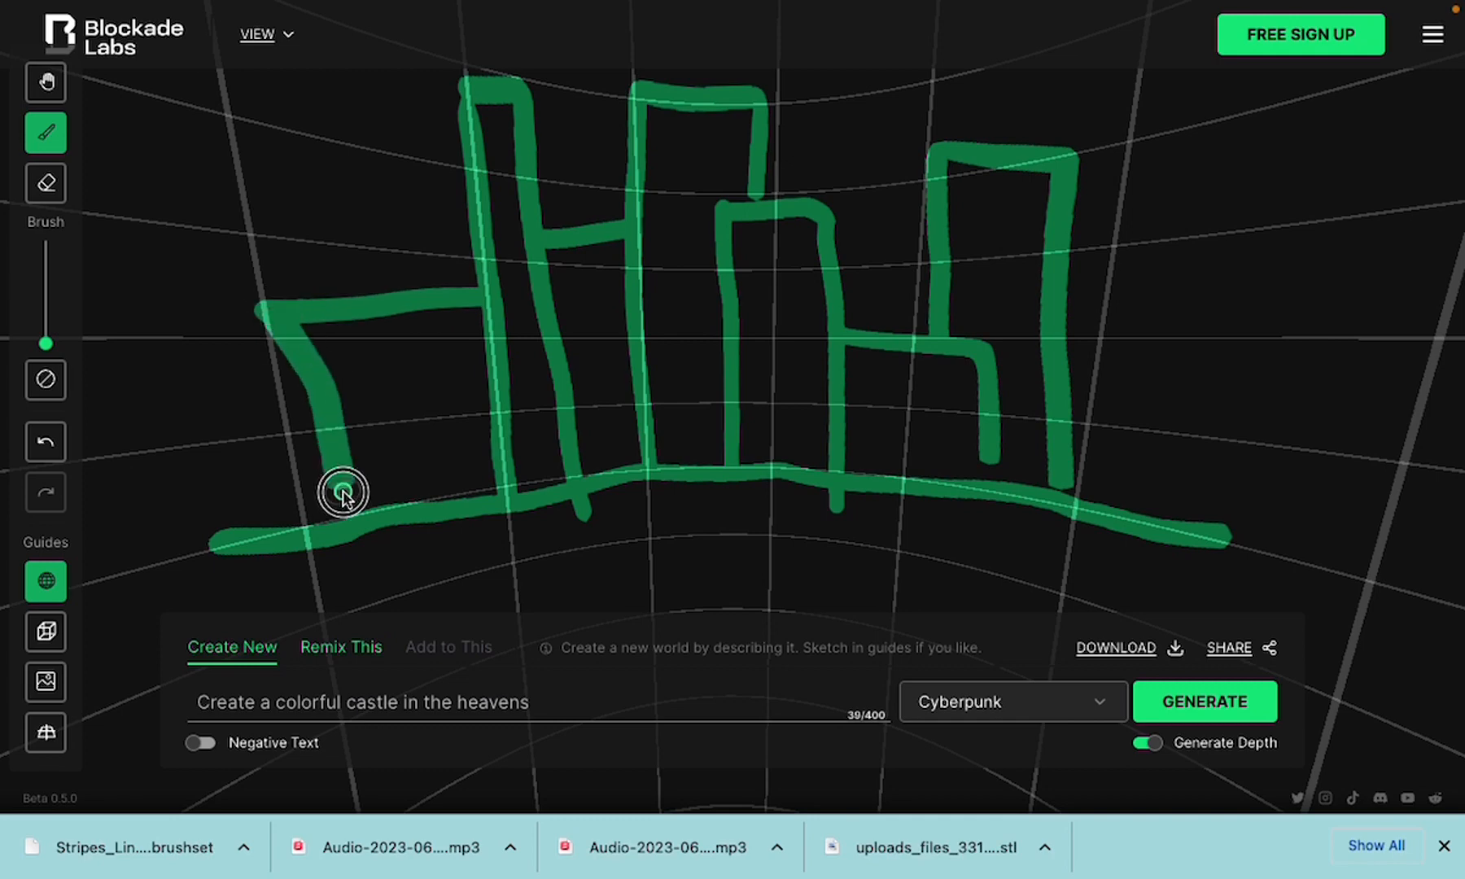
{"action": "mouse_move", "coordinate": [276, 303]}
{"action": "left_mouse_down"}
{"action": "mouse_move", "coordinate": [278, 153]}
{"action": "mouse_move", "coordinate": [348, 144]}
{"action": "mouse_move", "coordinate": [354, 257]}
{"action": "left_mouse_up"}
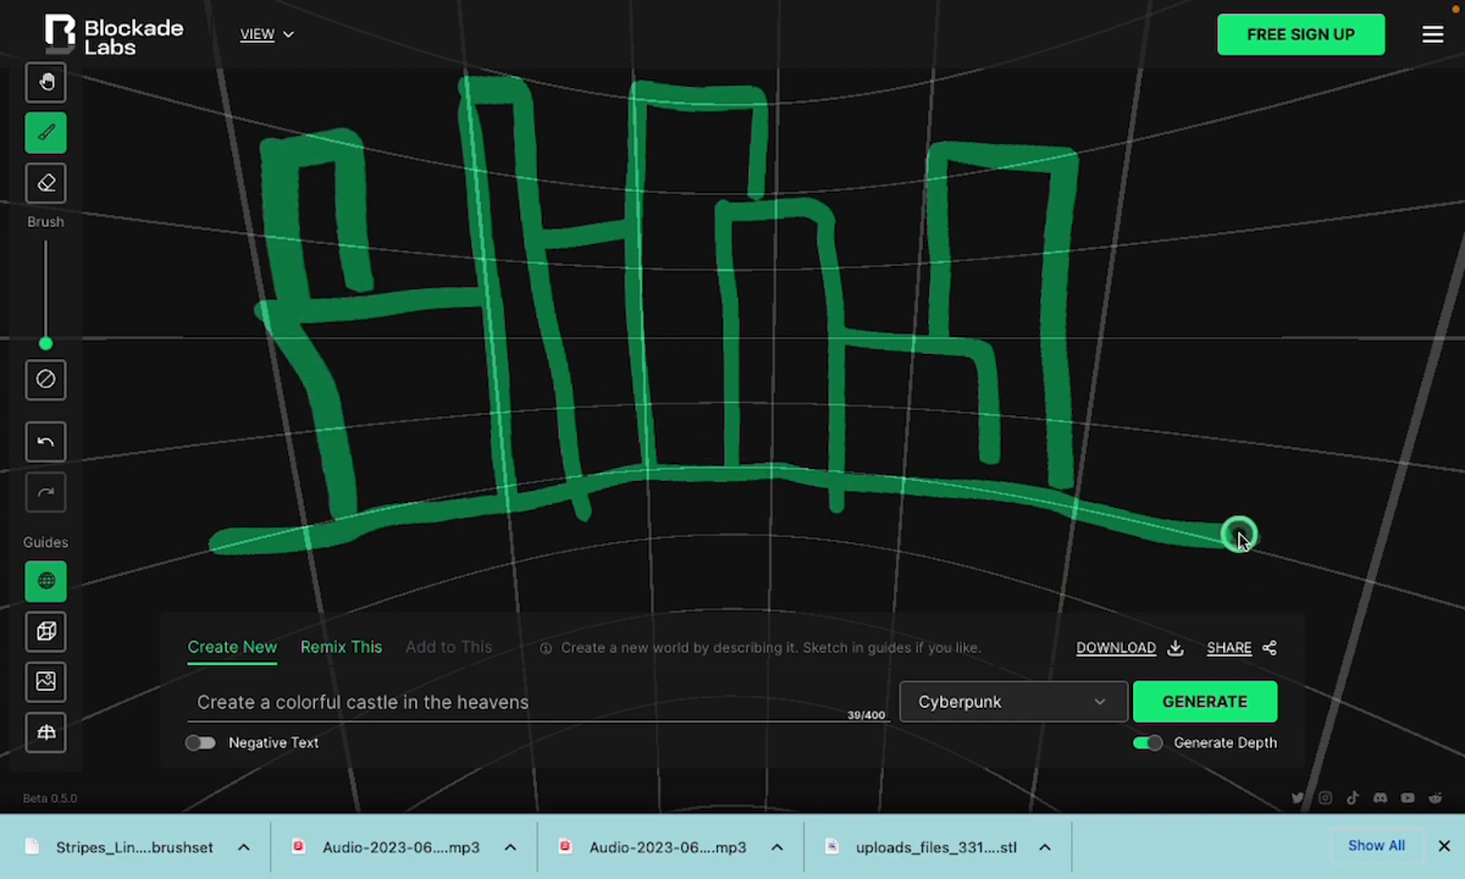
Extend the ground line beyond the skyline's left end and sketch one separate rectangular tower on it
{"action": "left_click", "coordinate": [38, 82]}
{"action": "left_click_drag", "start_coordinate": [252, 281], "coordinate": [614, 248]}
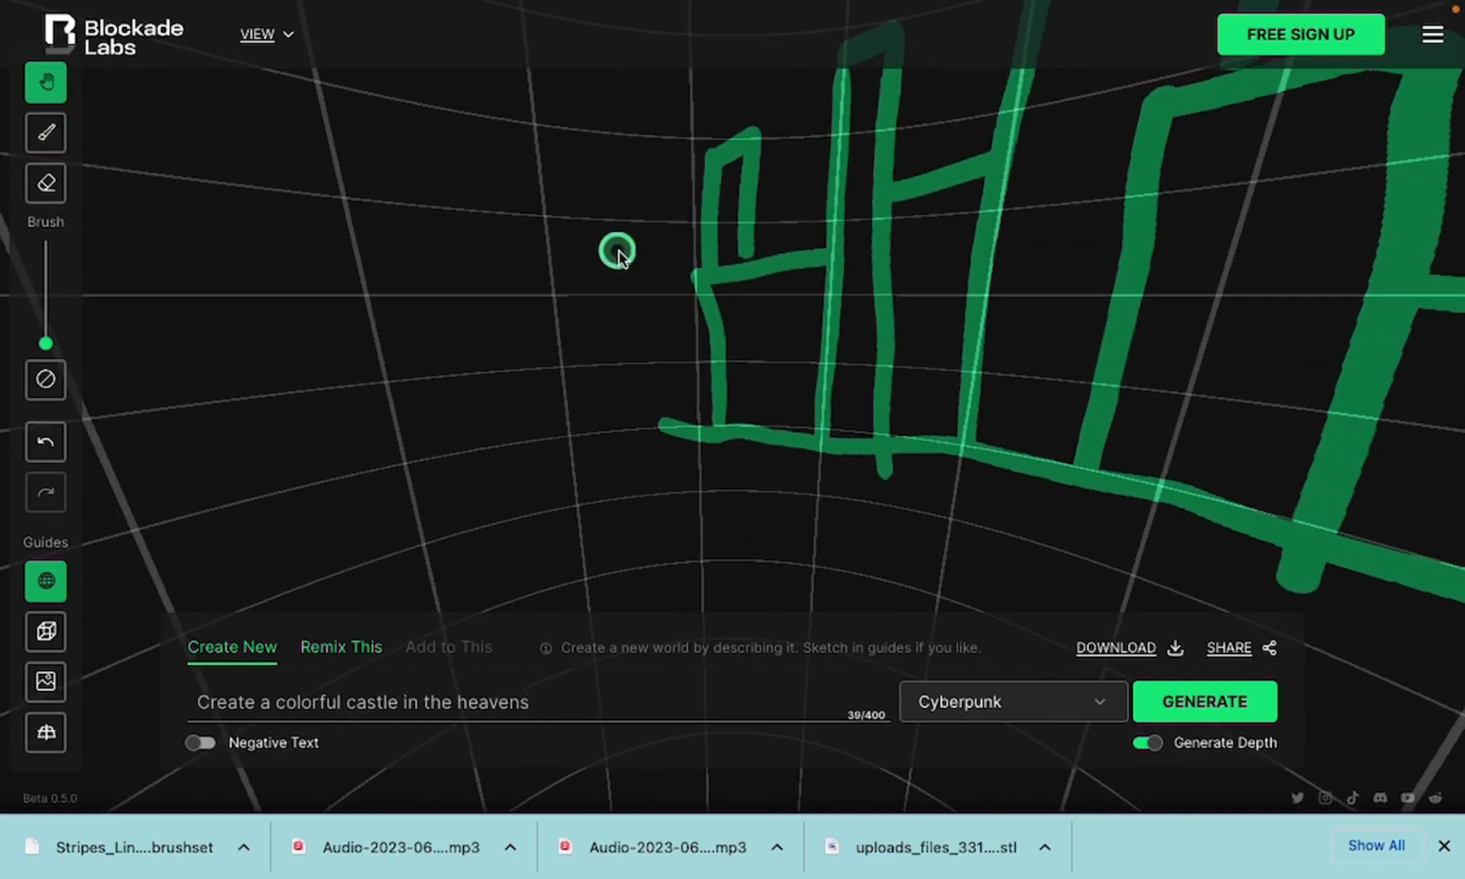
{"action": "left_click", "coordinate": [59, 130]}
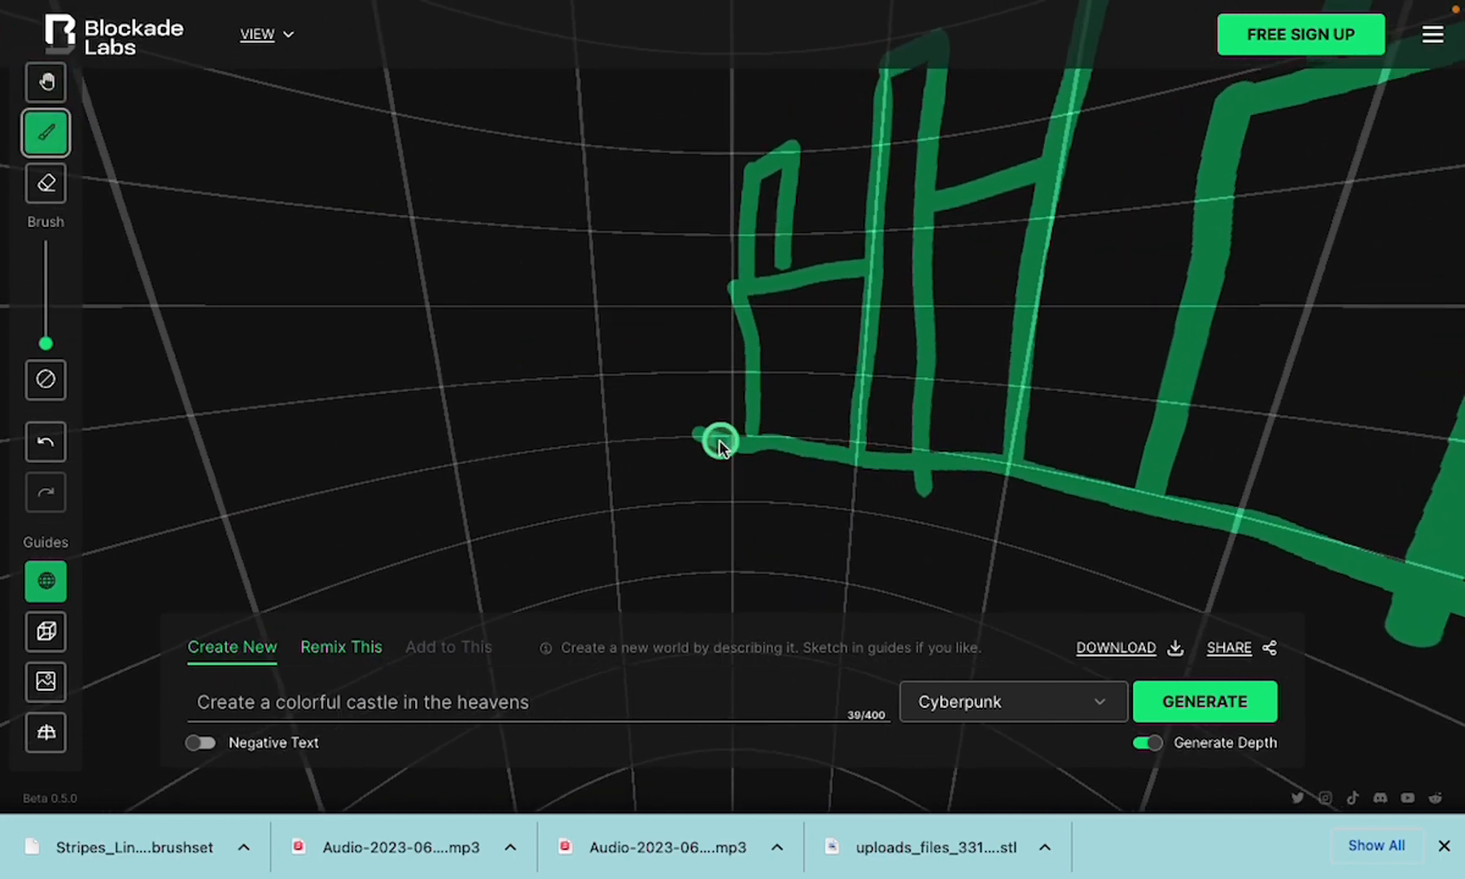
{"action": "mouse_move", "coordinate": [720, 442]}
{"action": "left_mouse_down"}
{"action": "mouse_move", "coordinate": [340, 418]}
{"action": "mouse_move", "coordinate": [254, 452]}
{"action": "left_mouse_up"}
{"action": "mouse_move", "coordinate": [544, 415]}
{"action": "left_mouse_down"}
{"action": "mouse_move", "coordinate": [488, 157]}
{"action": "mouse_move", "coordinate": [379, 150]}
{"action": "mouse_move", "coordinate": [423, 425]}
{"action": "left_mouse_up"}
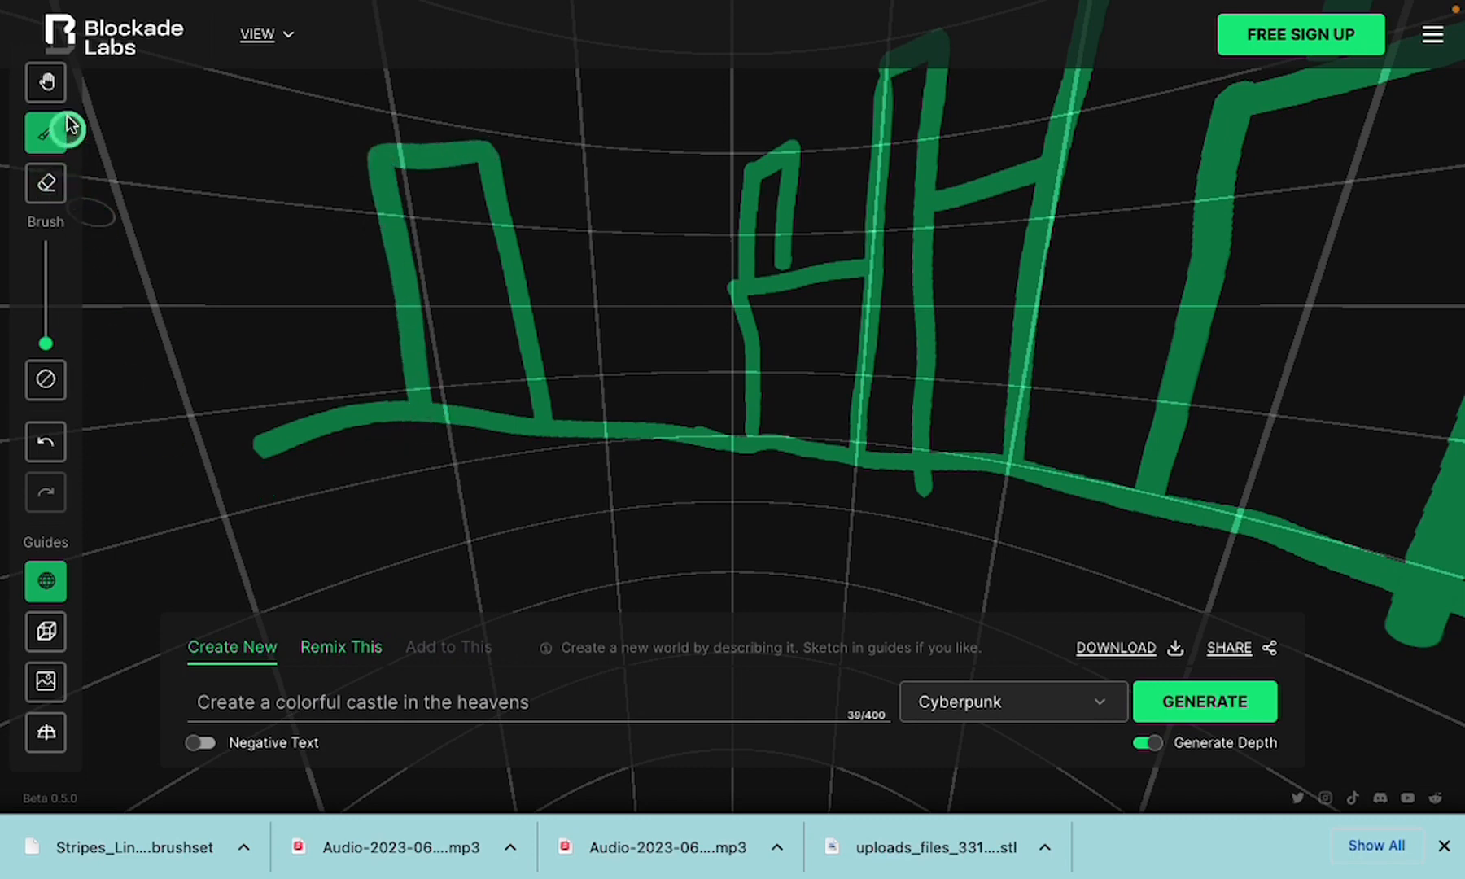
Continue the ground line around the rest of the blank panorama with two more long brush strokes
{"action": "left_click", "coordinate": [45, 80]}
{"action": "left_click_drag", "start_coordinate": [209, 321], "coordinate": [575, 308]}
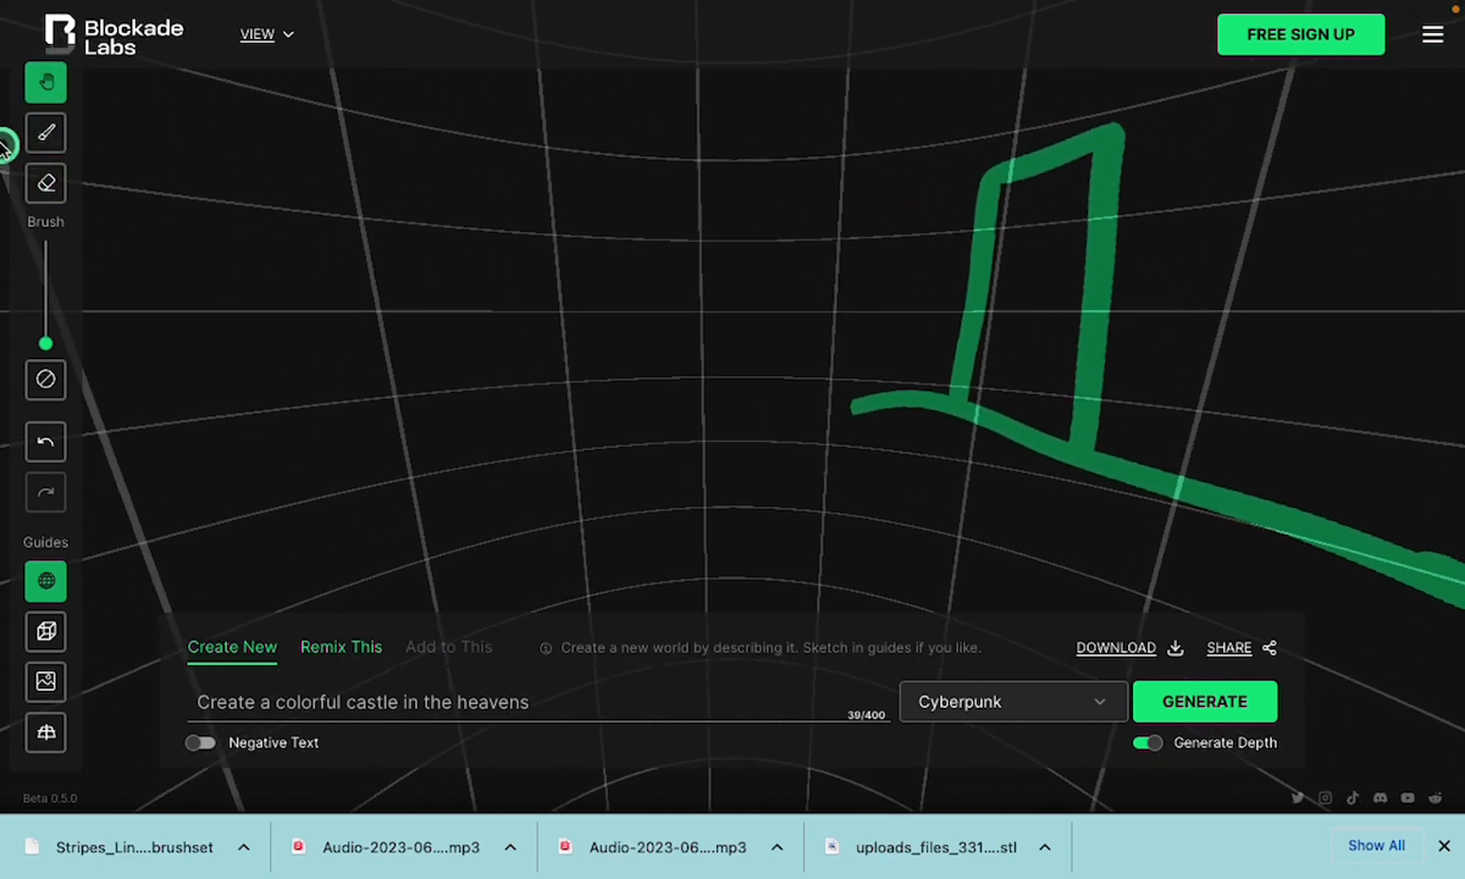
{"action": "mouse_move", "coordinate": [891, 407]}
{"action": "left_mouse_down"}
{"action": "mouse_move", "coordinate": [768, 430]}
{"action": "mouse_move", "coordinate": [981, 415]}
{"action": "mouse_move", "coordinate": [1139, 436]}
{"action": "mouse_move", "coordinate": [605, 419]}
{"action": "mouse_move", "coordinate": [91, 478]}
{"action": "left_mouse_up"}
{"action": "left_click", "coordinate": [46, 131]}
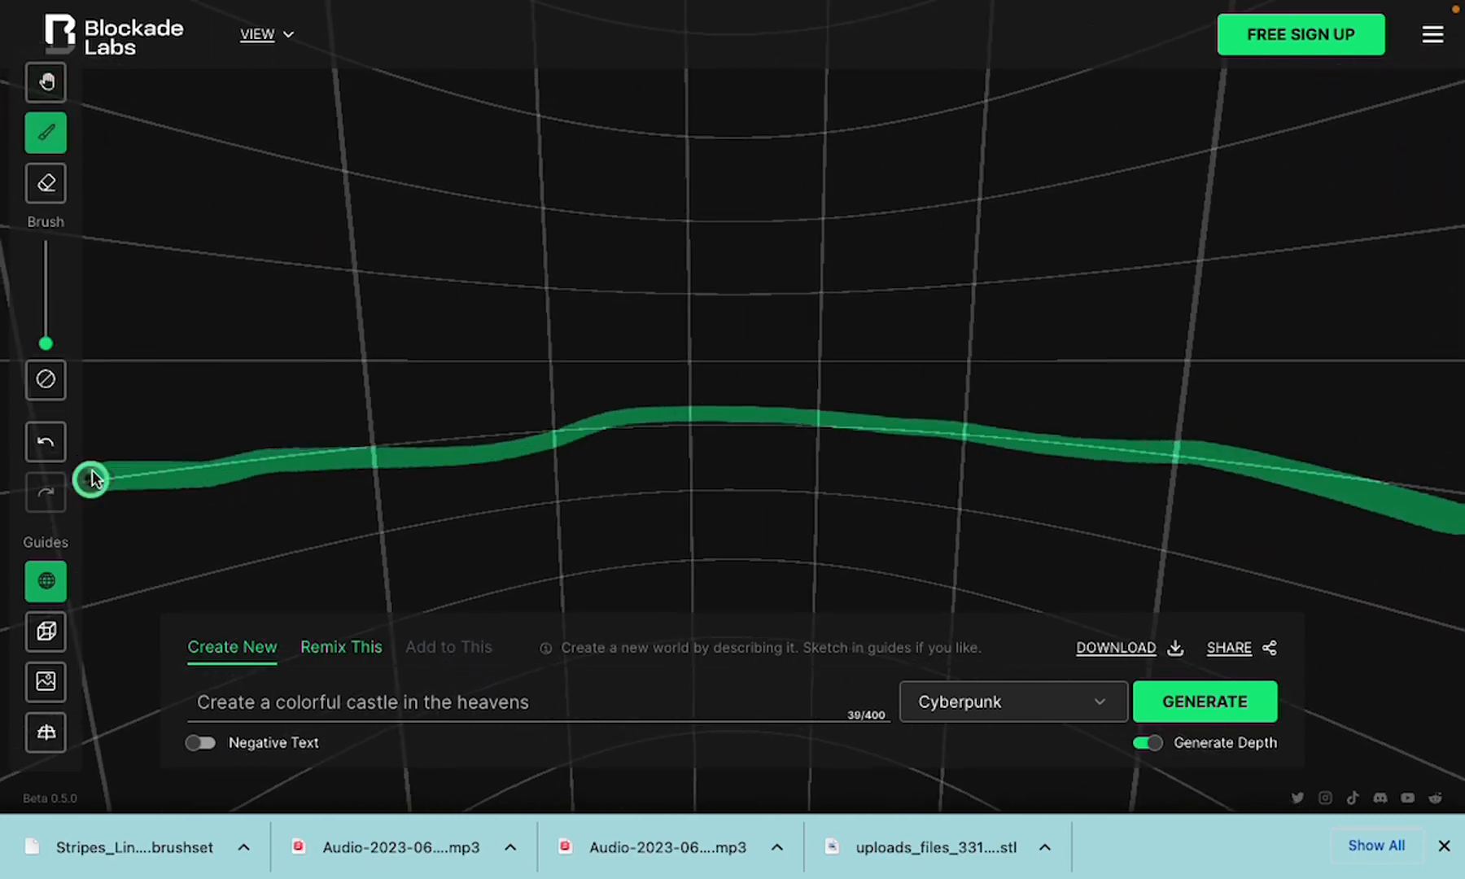
{"action": "left_click", "coordinate": [49, 80]}
{"action": "mouse_move", "coordinate": [255, 239]}
{"action": "left_mouse_down"}
{"action": "mouse_move", "coordinate": [653, 261]}
{"action": "mouse_move", "coordinate": [765, 287]}
{"action": "left_mouse_up"}
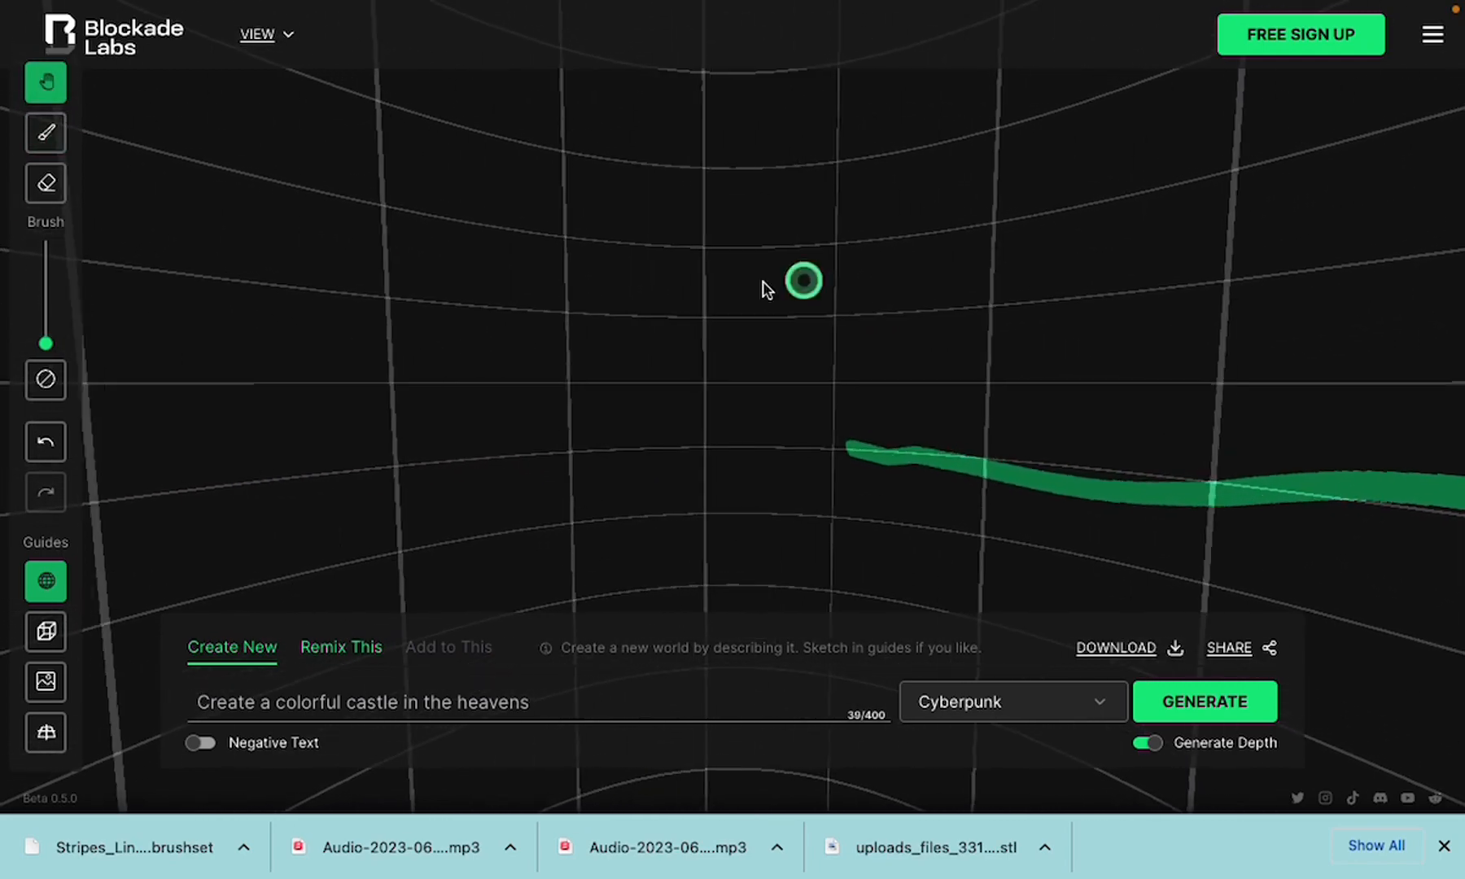
{"action": "left_click", "coordinate": [49, 133]}
{"action": "mouse_move", "coordinate": [877, 441]}
{"action": "left_mouse_down"}
{"action": "mouse_move", "coordinate": [582, 435]}
{"action": "mouse_move", "coordinate": [239, 485]}
{"action": "left_mouse_up"}
Sketch four separate tower outlines along the empty stretch of ground line beyond the skyline's right end
{"action": "left_click", "coordinate": [46, 81]}
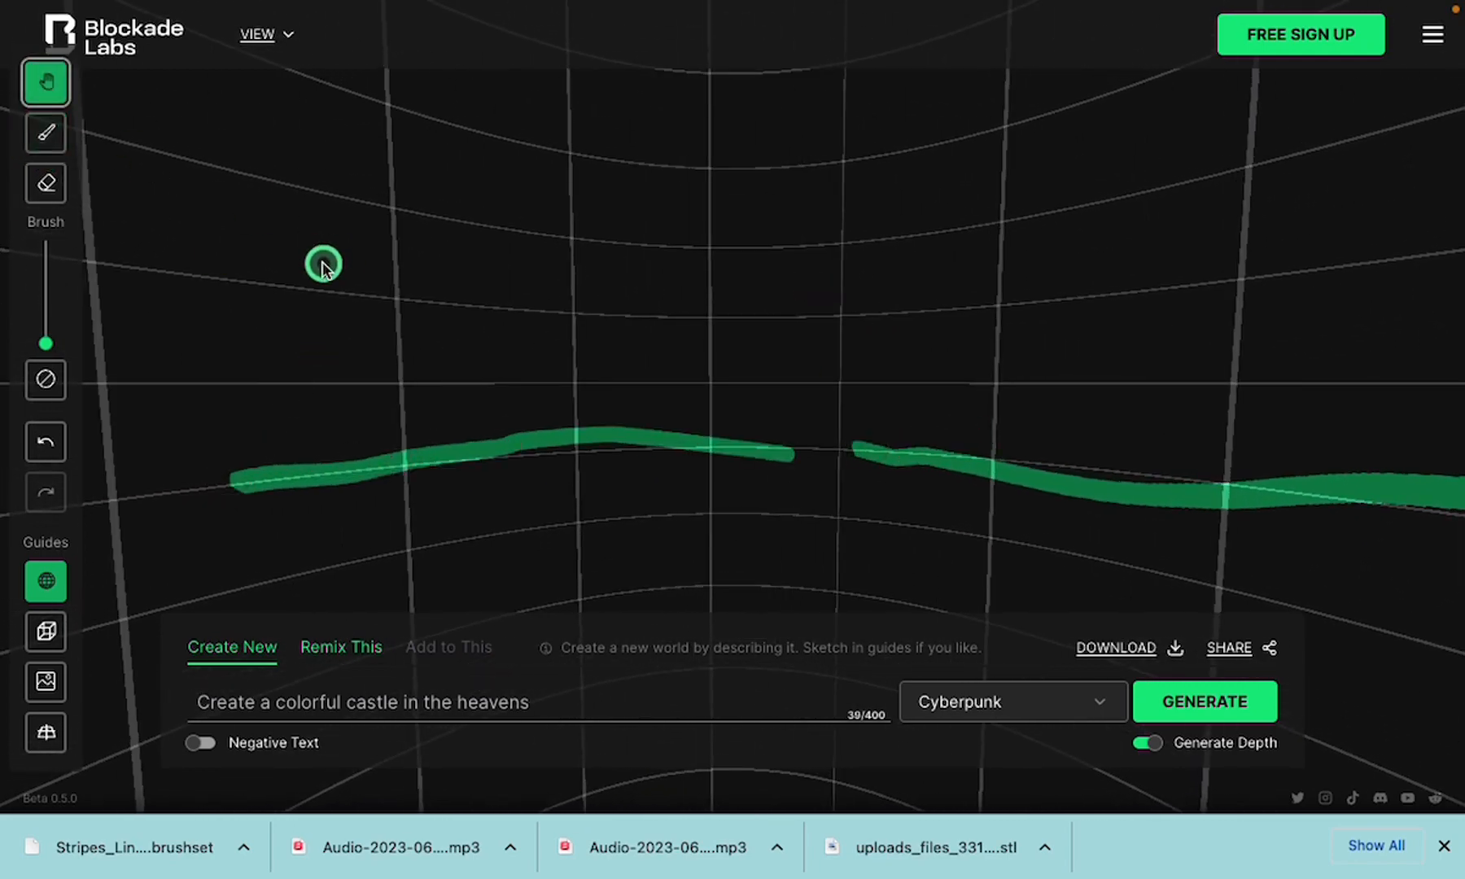
{"action": "mouse_move", "coordinate": [324, 261]}
{"action": "left_mouse_down"}
{"action": "mouse_move", "coordinate": [762, 285]}
{"action": "mouse_move", "coordinate": [726, 474]}
{"action": "left_mouse_up"}
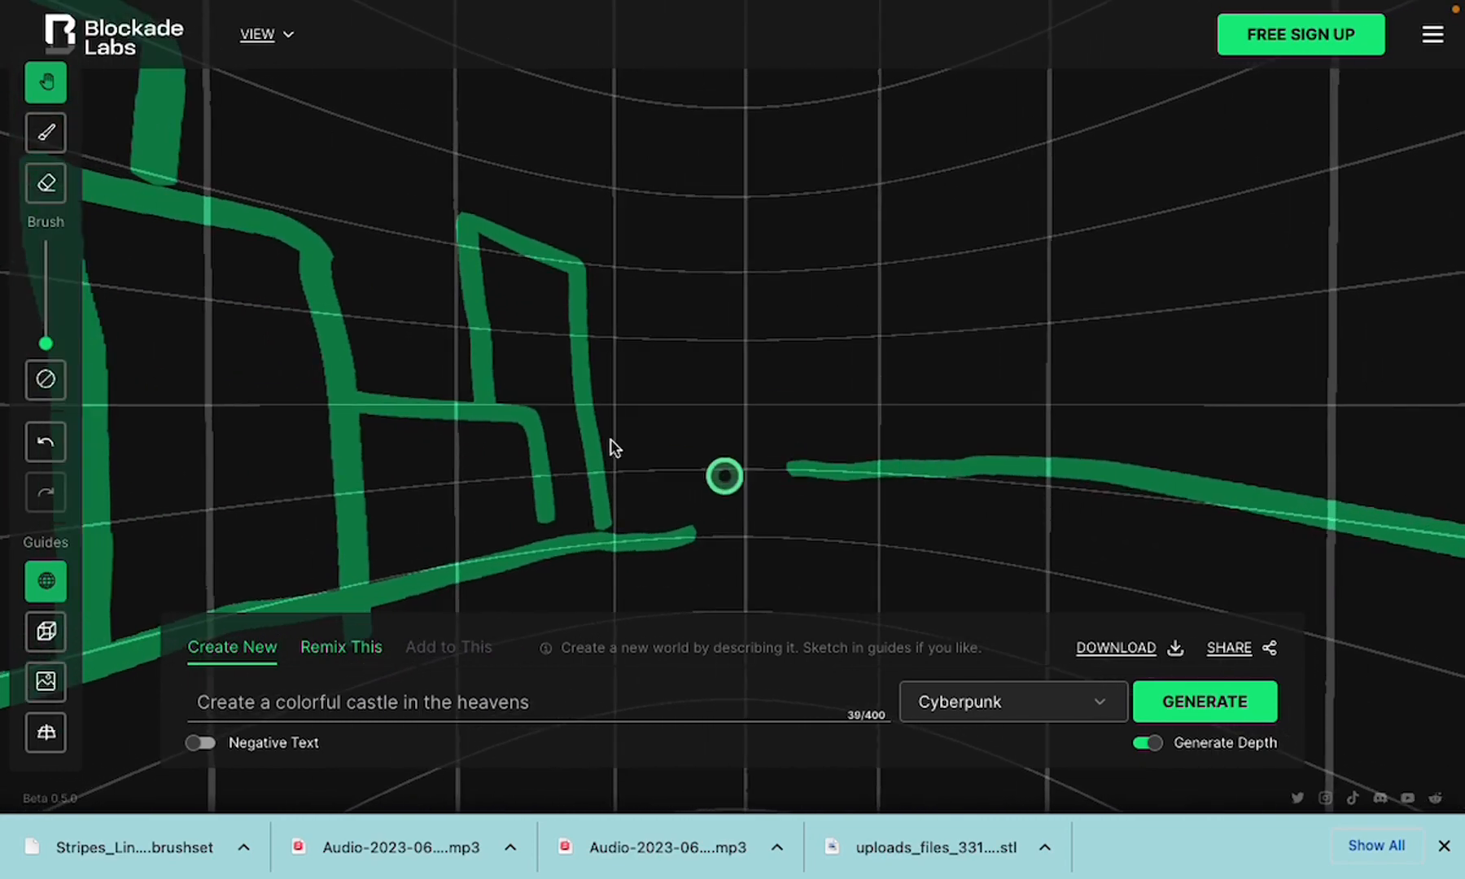
{"action": "left_click", "coordinate": [51, 136]}
{"action": "mouse_move", "coordinate": [1049, 466]}
{"action": "left_mouse_down"}
{"action": "mouse_move", "coordinate": [1039, 65]}
{"action": "mouse_move", "coordinate": [1148, 476]}
{"action": "left_mouse_up"}
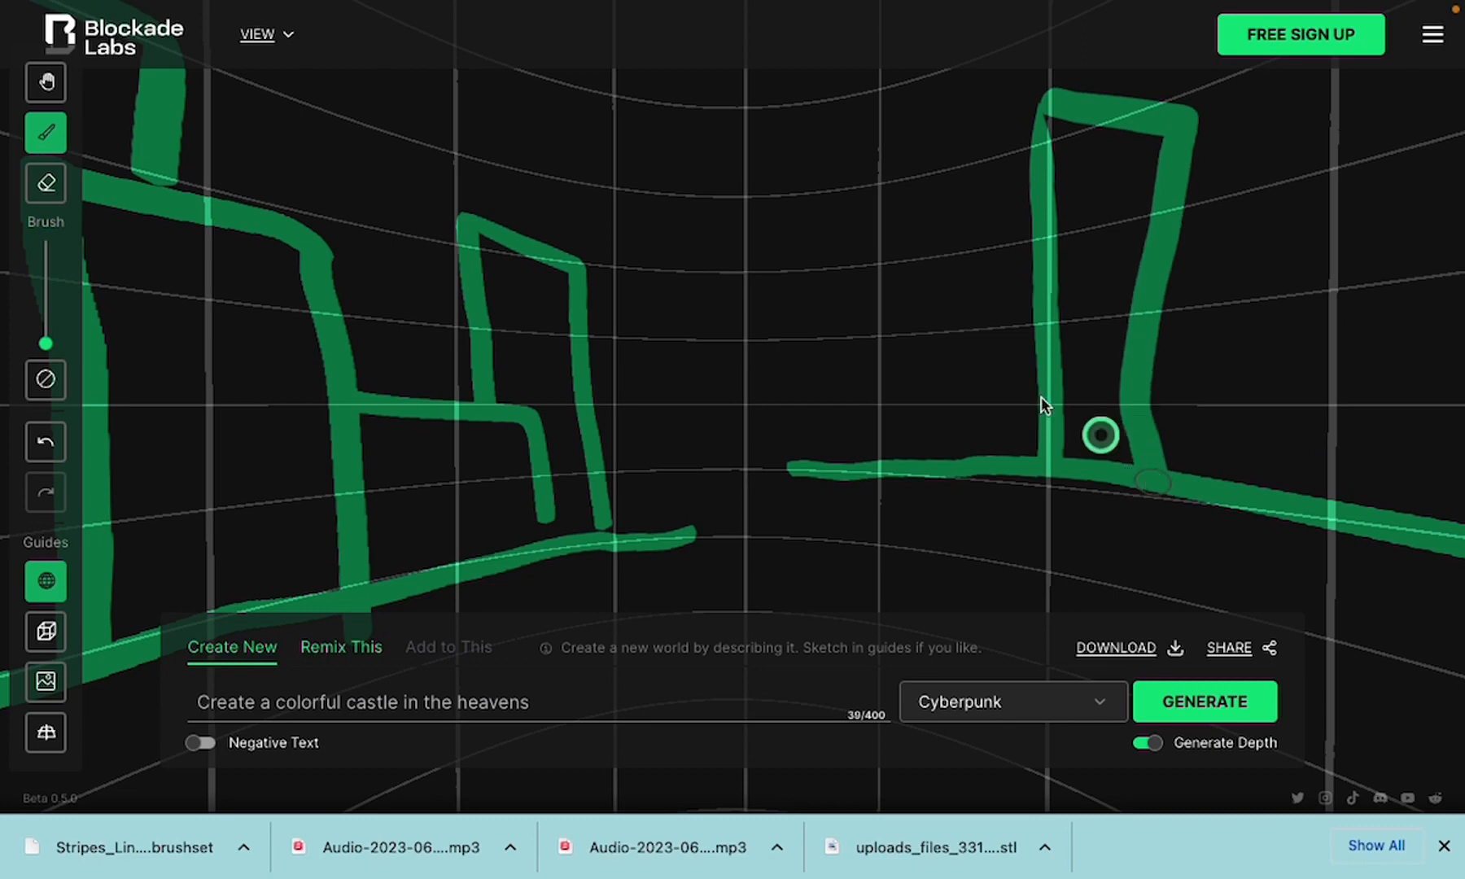
{"action": "mouse_move", "coordinate": [1305, 366]}
{"action": "left_mouse_down"}
{"action": "mouse_move", "coordinate": [844, 419]}
{"action": "mouse_move", "coordinate": [743, 524]}
{"action": "mouse_move", "coordinate": [155, 254]}
{"action": "left_mouse_up"}
{"action": "left_click", "coordinate": [46, 130]}
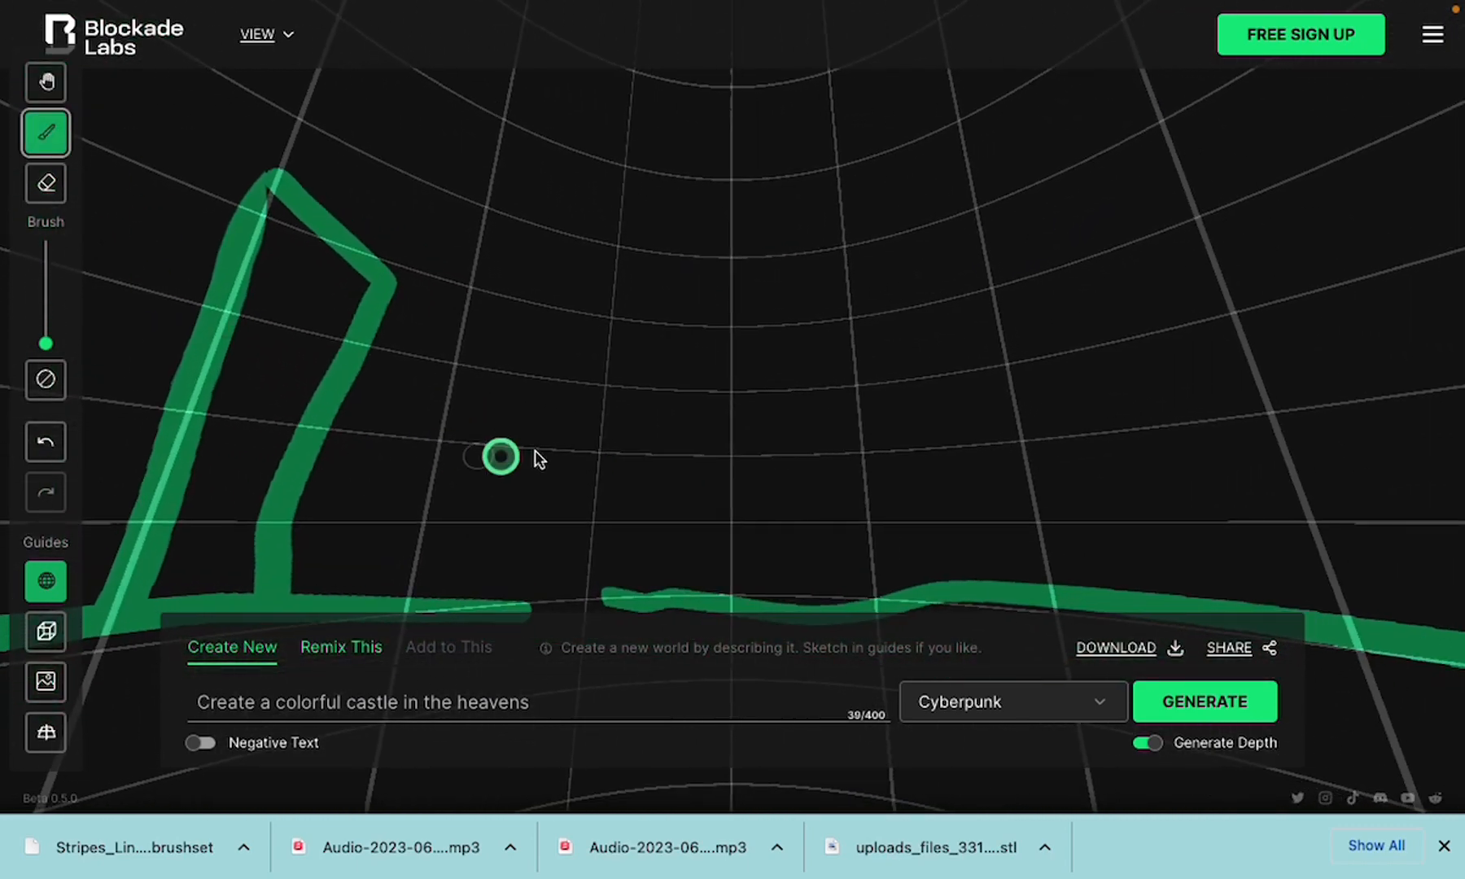
{"action": "mouse_move", "coordinate": [620, 580]}
{"action": "left_mouse_down"}
{"action": "mouse_move", "coordinate": [638, 261]}
{"action": "mouse_move", "coordinate": [762, 132]}
{"action": "mouse_move", "coordinate": [747, 537]}
{"action": "left_mouse_up"}
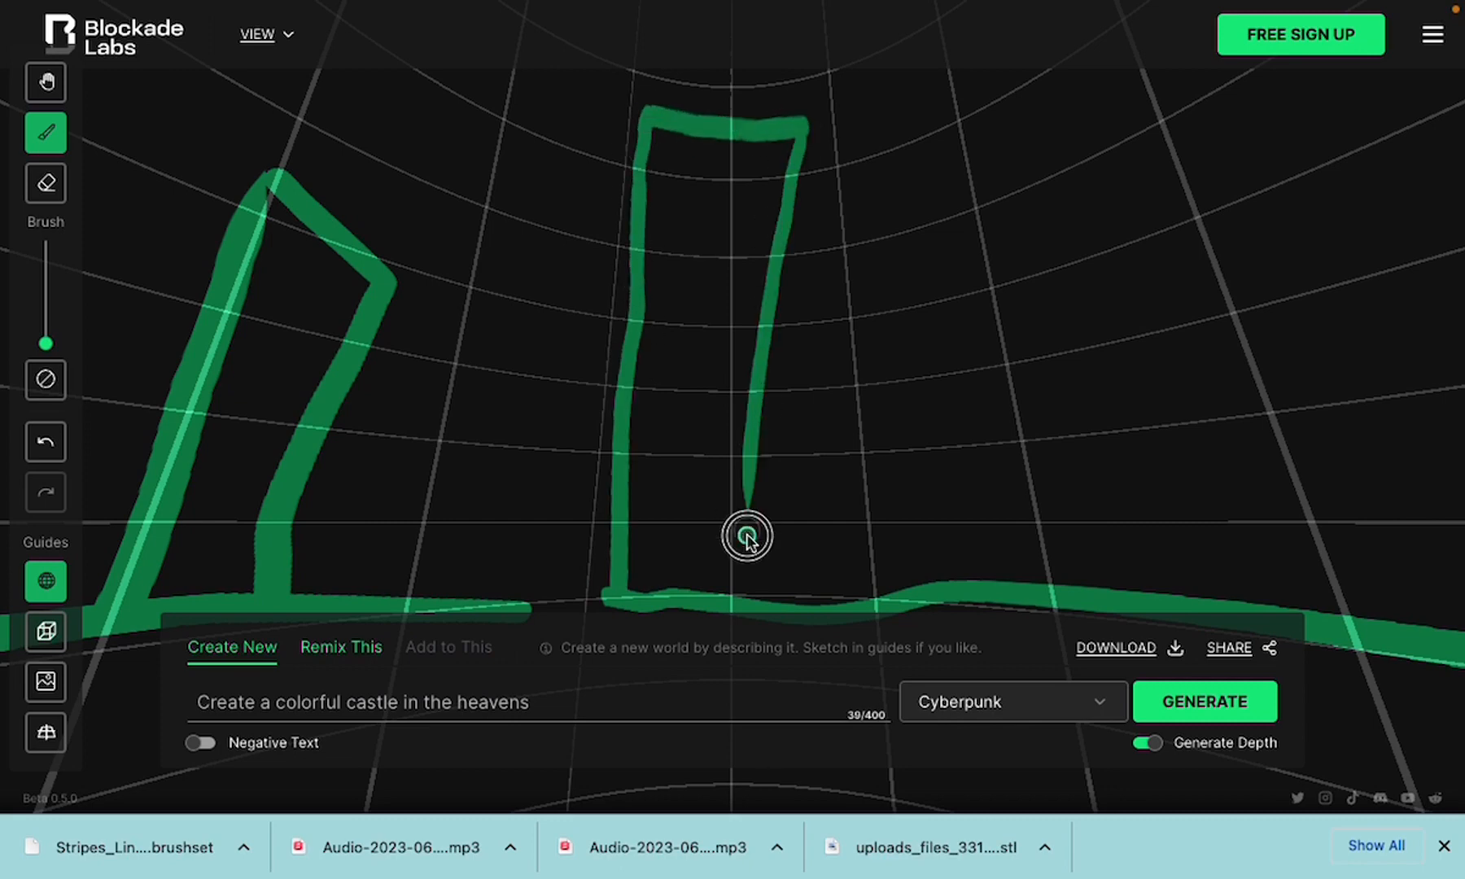
{"action": "mouse_move", "coordinate": [978, 581]}
{"action": "left_mouse_down"}
{"action": "mouse_move", "coordinate": [971, 171]}
{"action": "mouse_move", "coordinate": [1063, 141]}
{"action": "mouse_move", "coordinate": [1069, 578]}
{"action": "mouse_move", "coordinate": [1089, 584]}
{"action": "left_mouse_up"}
{"action": "mouse_move", "coordinate": [1367, 611]}
{"action": "left_mouse_down"}
{"action": "mouse_move", "coordinate": [1375, 295]}
{"action": "mouse_move", "coordinate": [1229, 279]}
{"action": "mouse_move", "coordinate": [1218, 631]}
{"action": "left_mouse_up"}
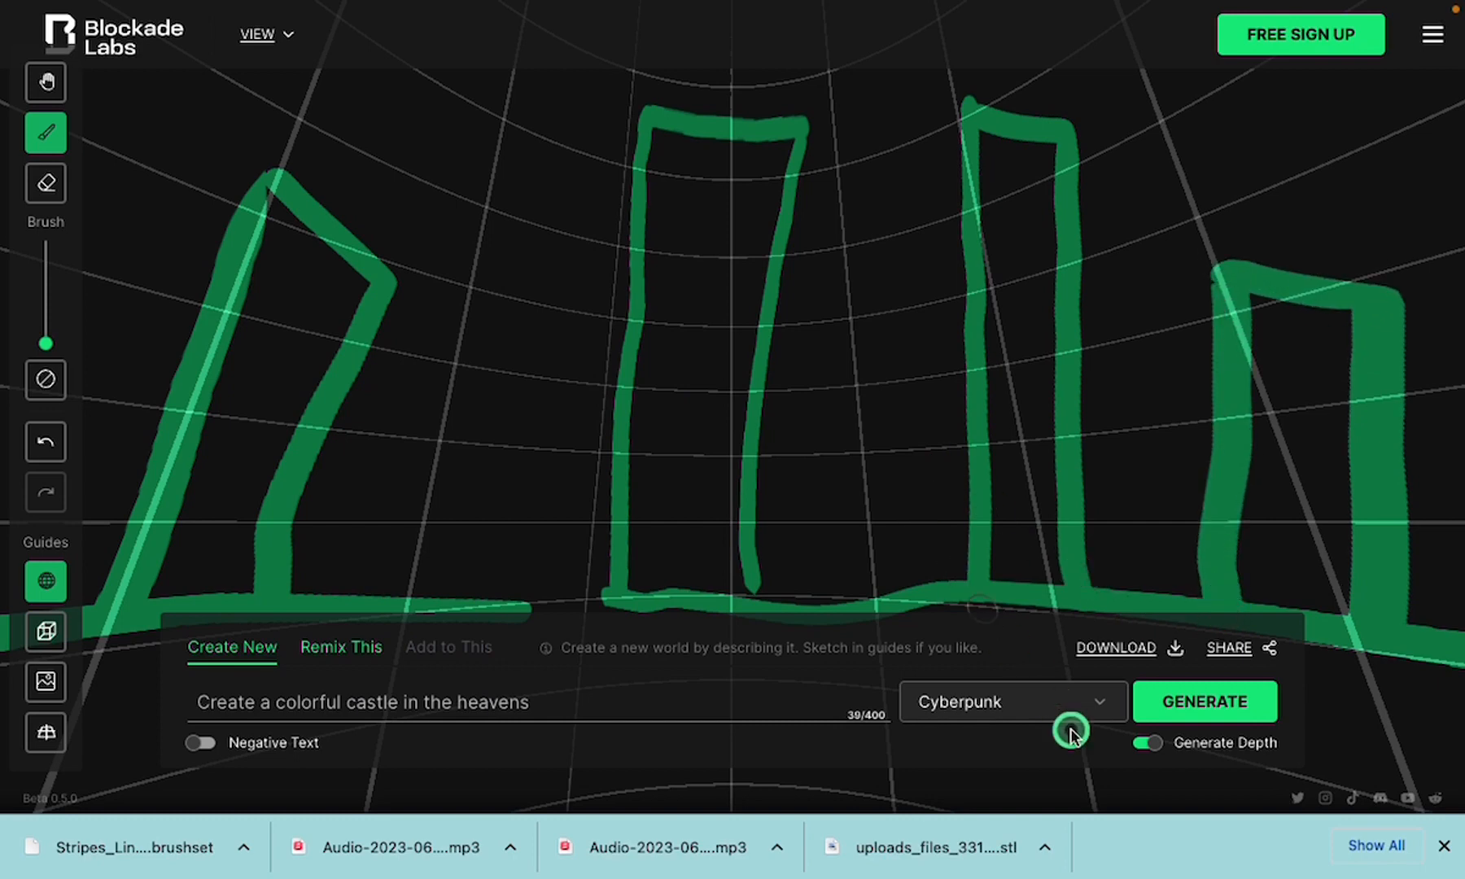
Replace the prompt with "center of a park in futuristic paris"
{"action": "left_click", "coordinate": [488, 702]}
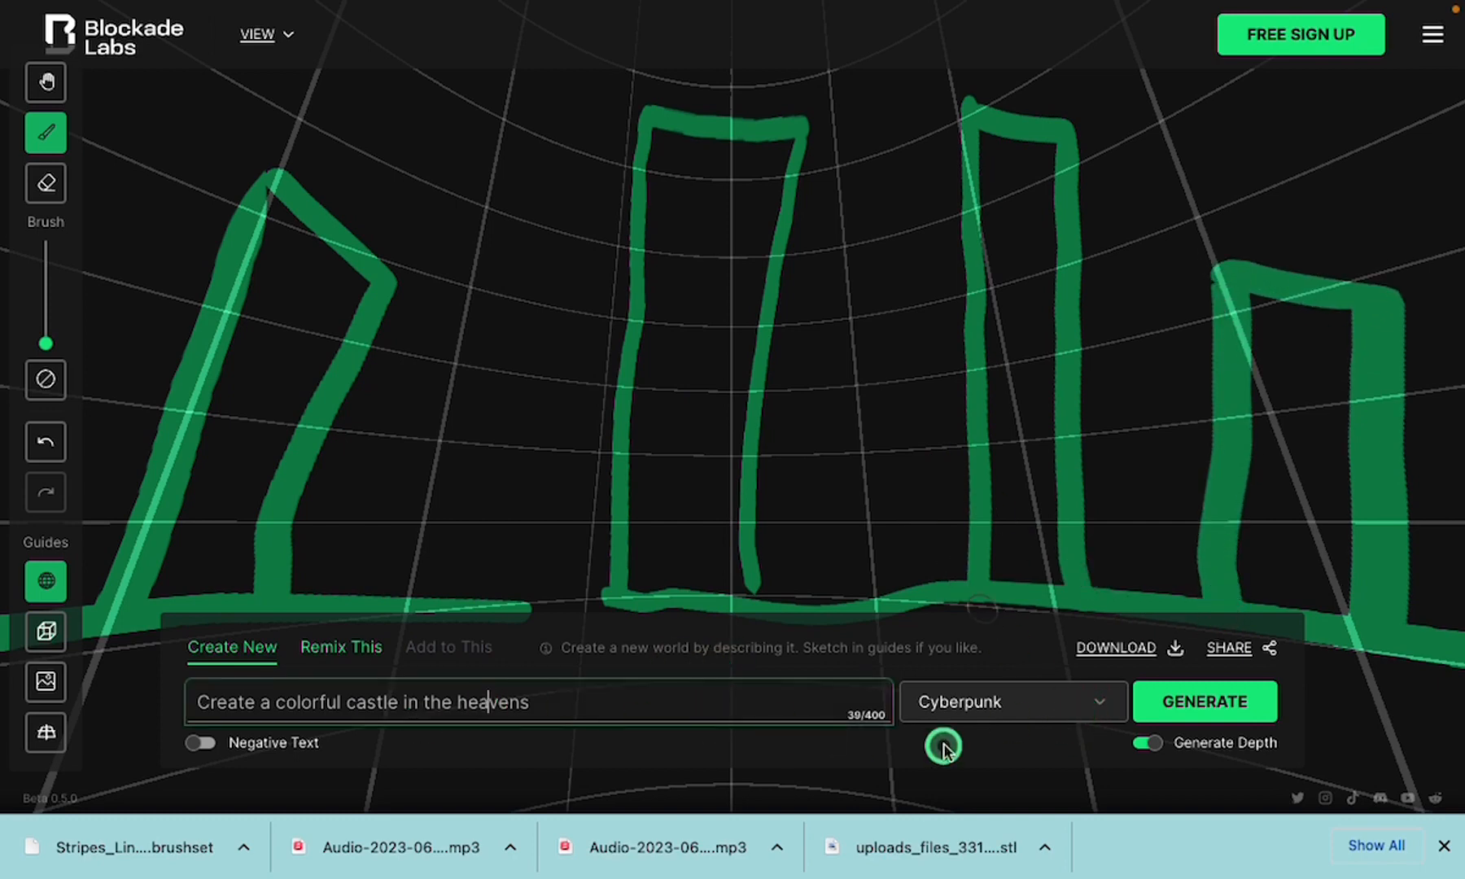
{"action": "triple_click", "coordinate": [538, 701]}
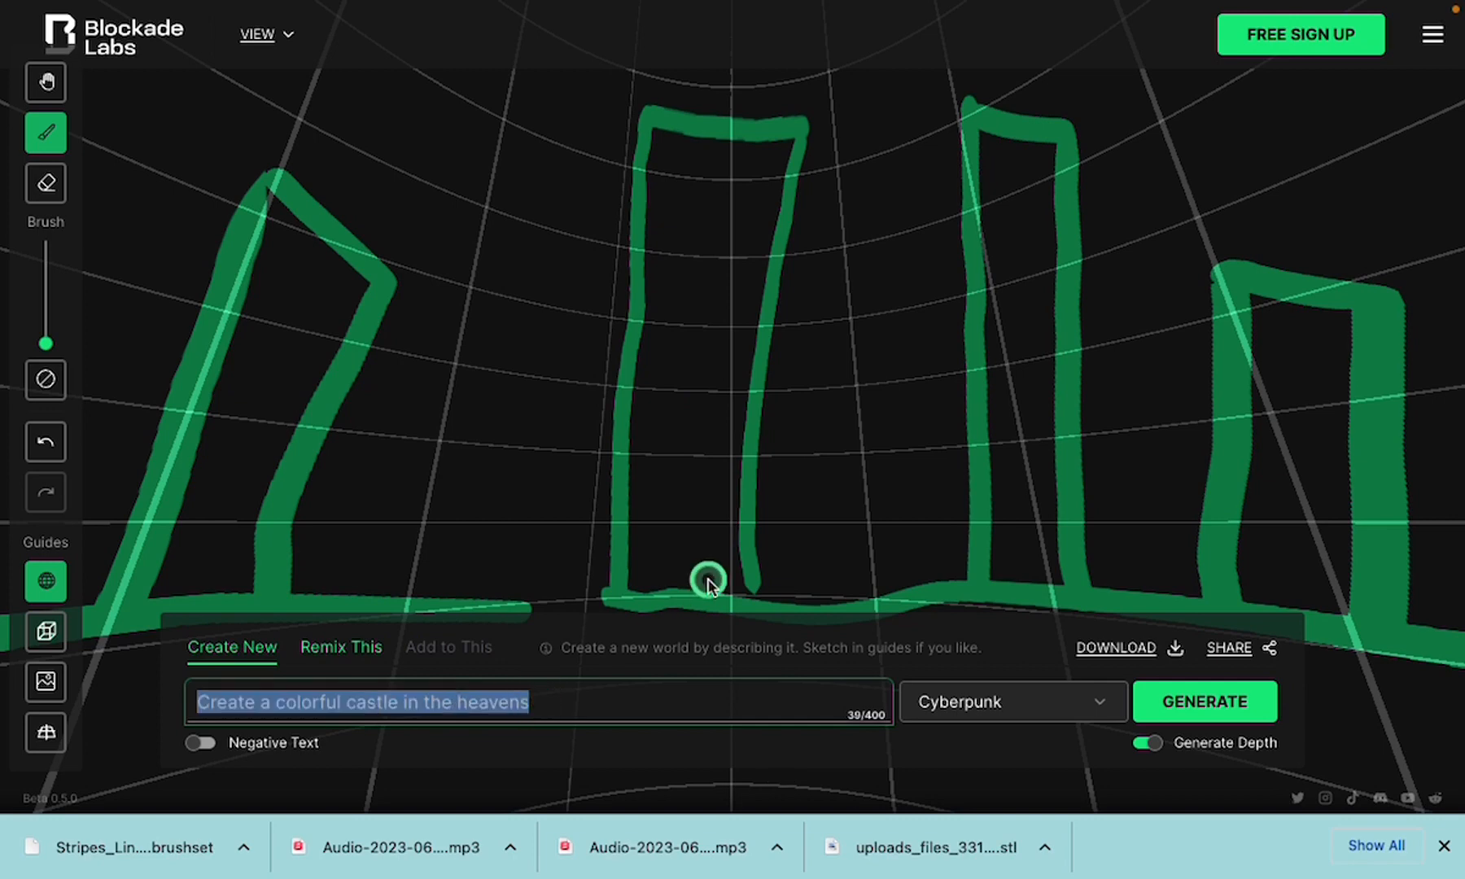
{"action": "type", "text": "cen"}
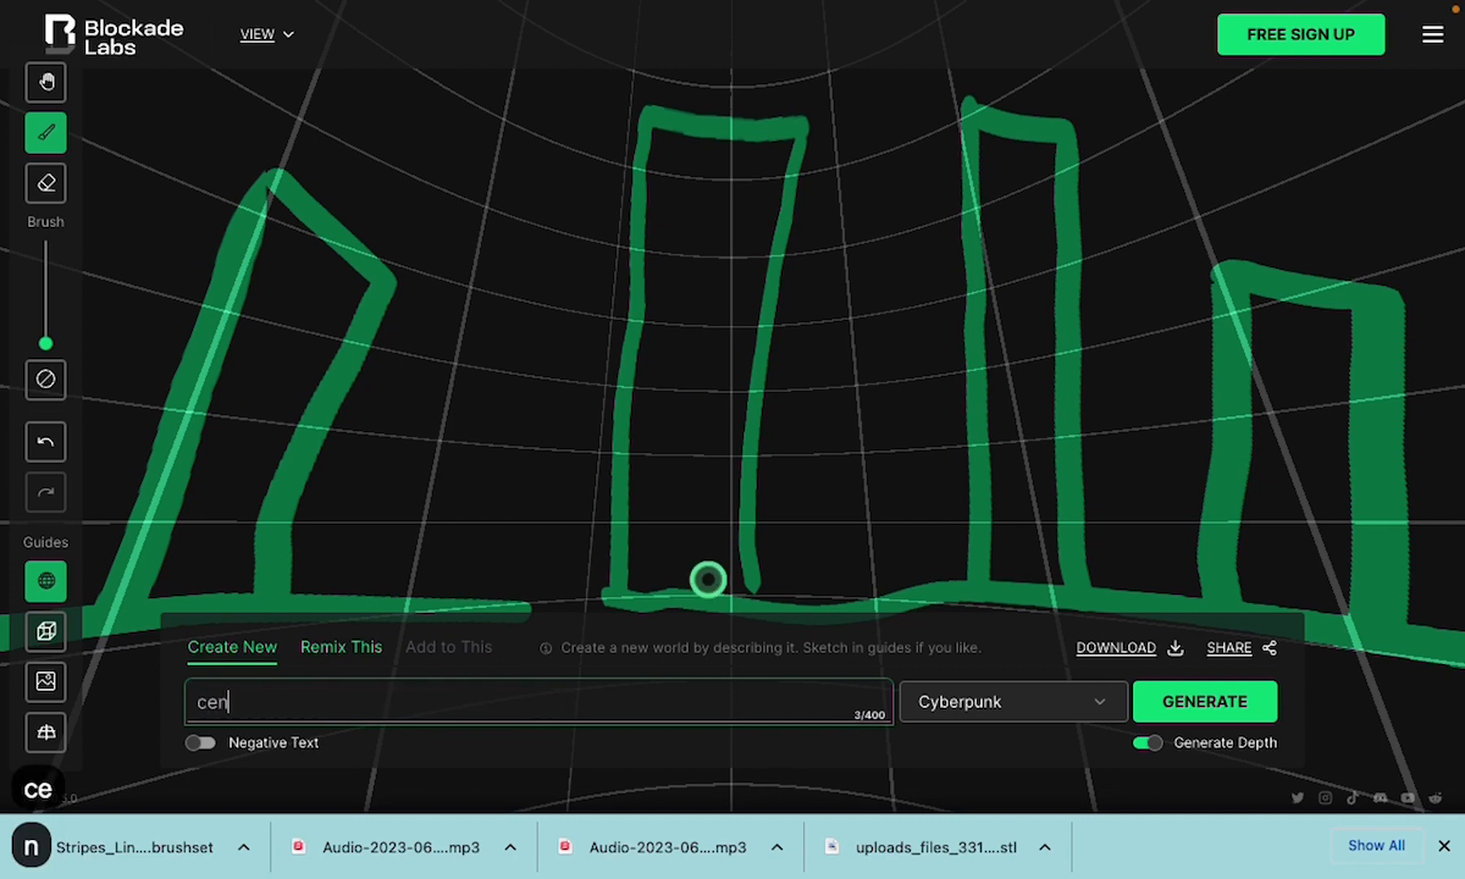
{"action": "type", "text": "ter of a "}
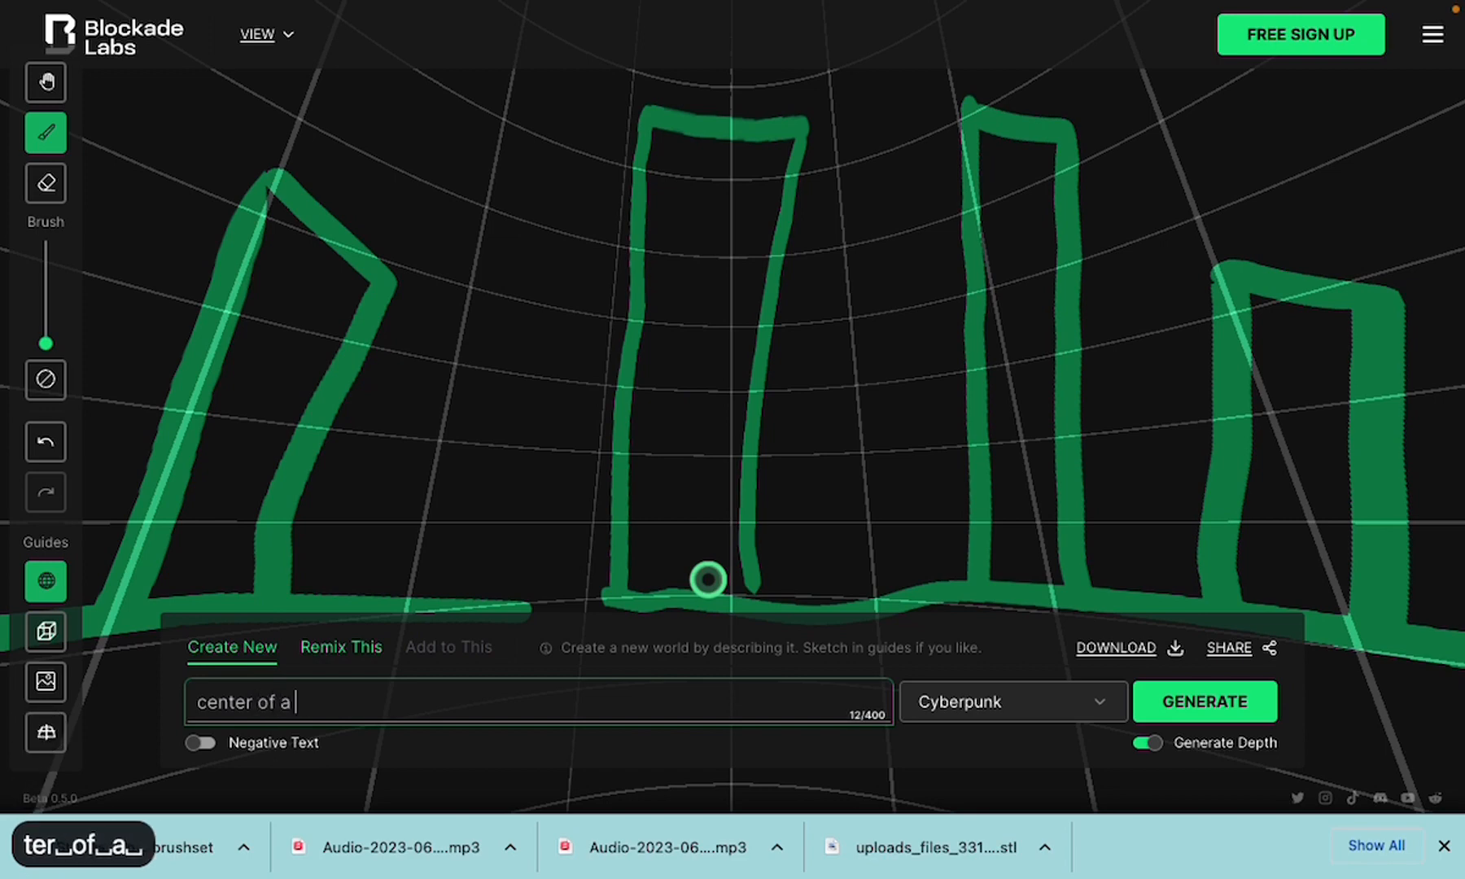
{"action": "type", "text": "park in f"}
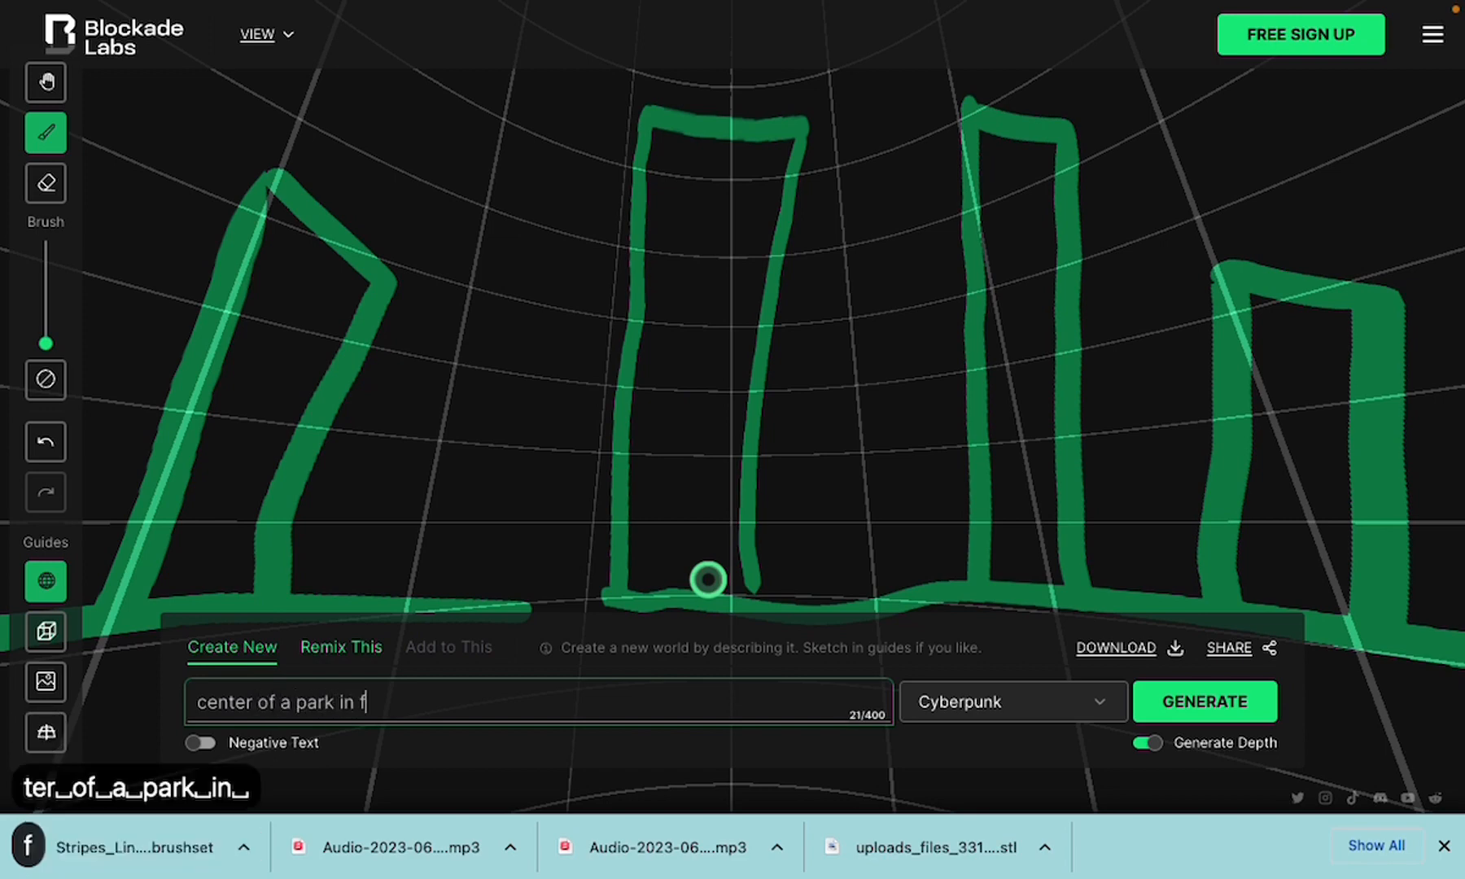
{"action": "type", "text": "uturis"}
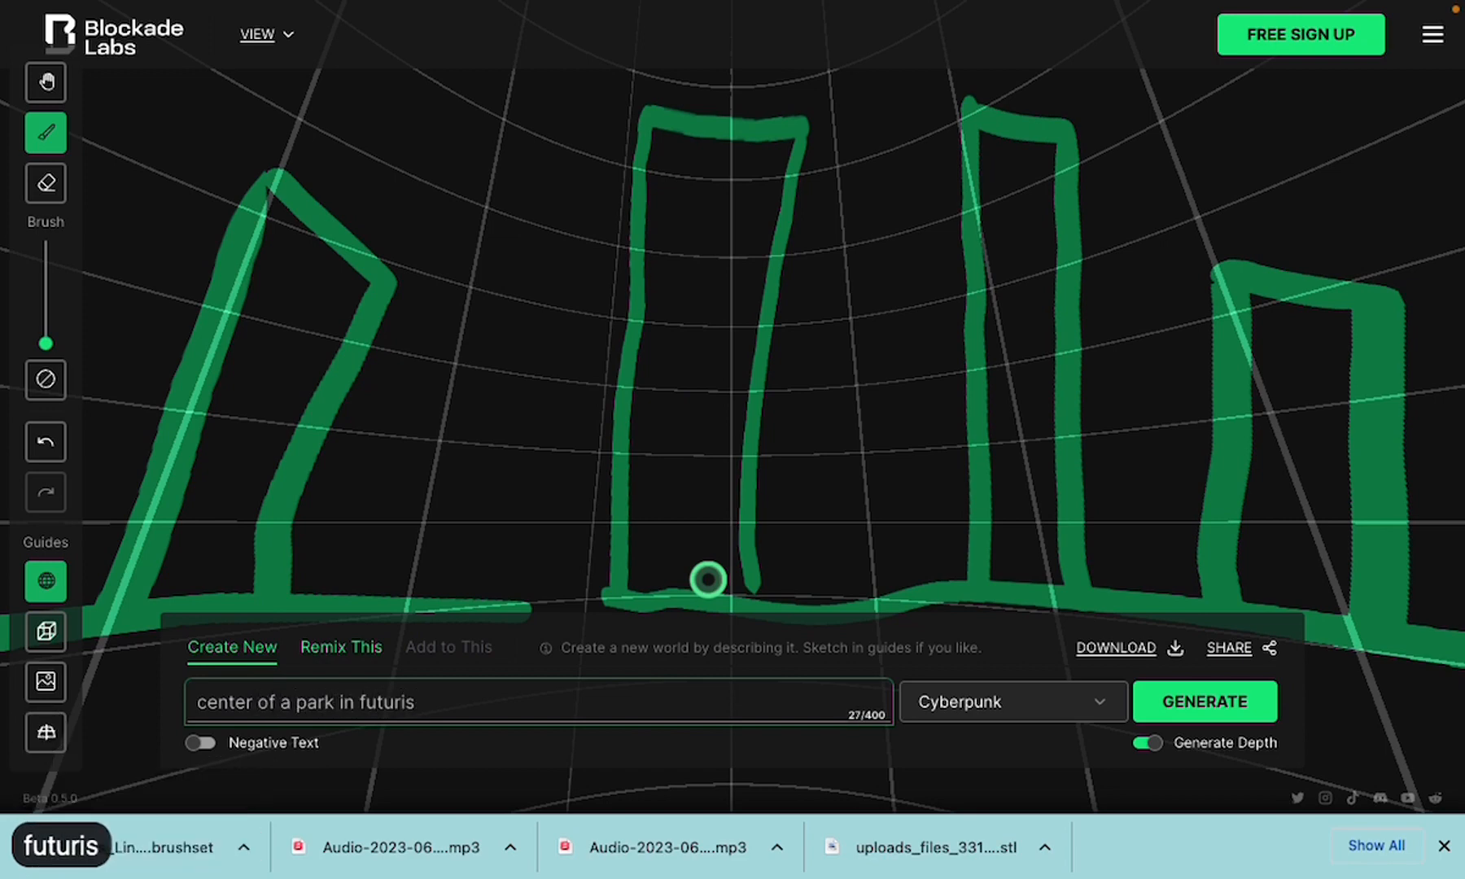
{"action": "type", "text": "tic paris"}
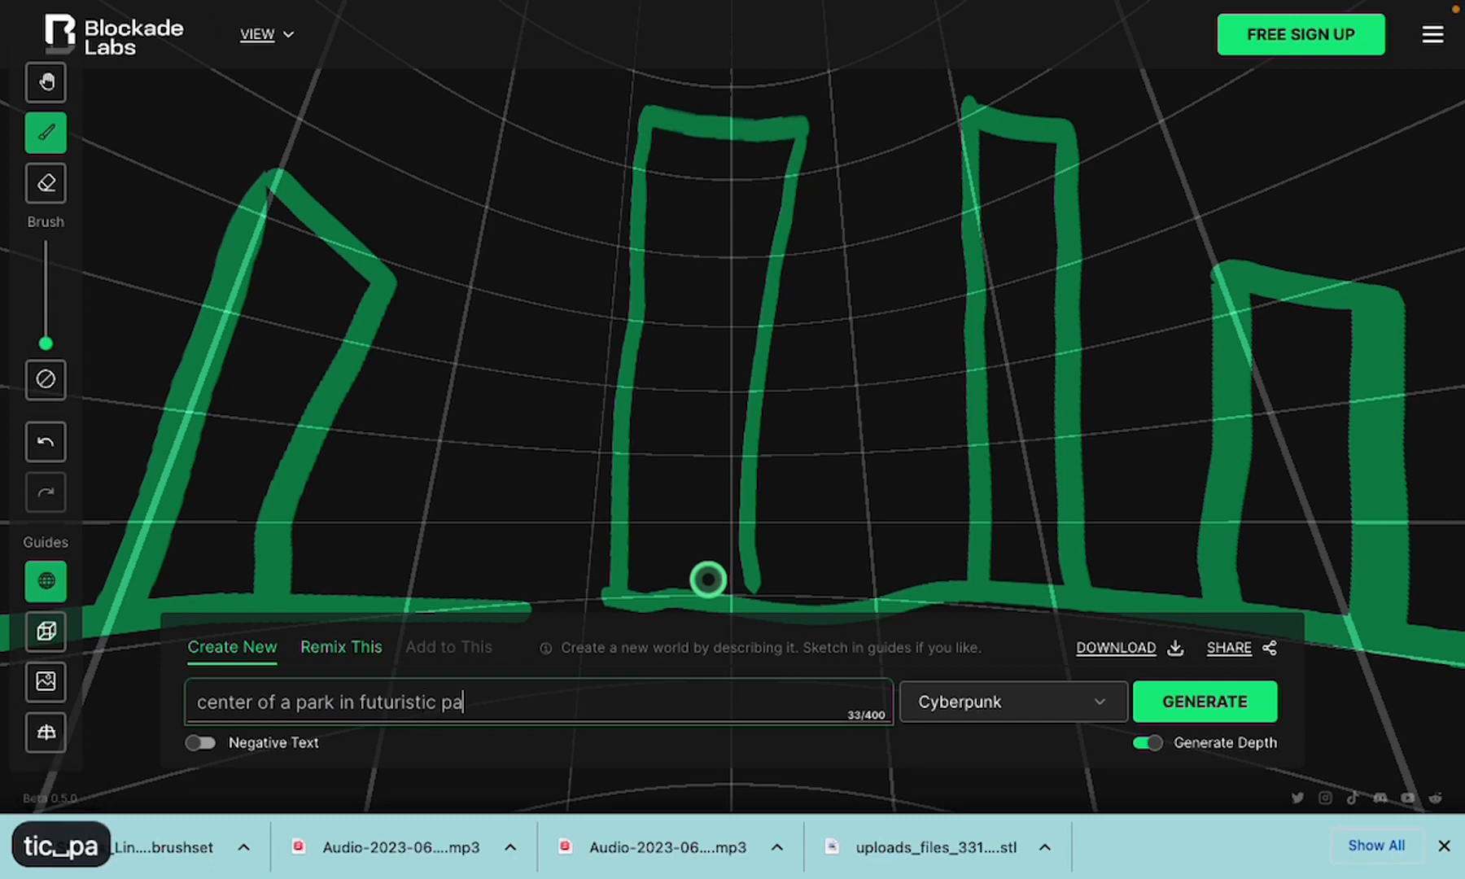
Choose the Super Art style and generate the skybox from the prompt and sketched guides
{"action": "left_click", "coordinate": [1066, 702]}
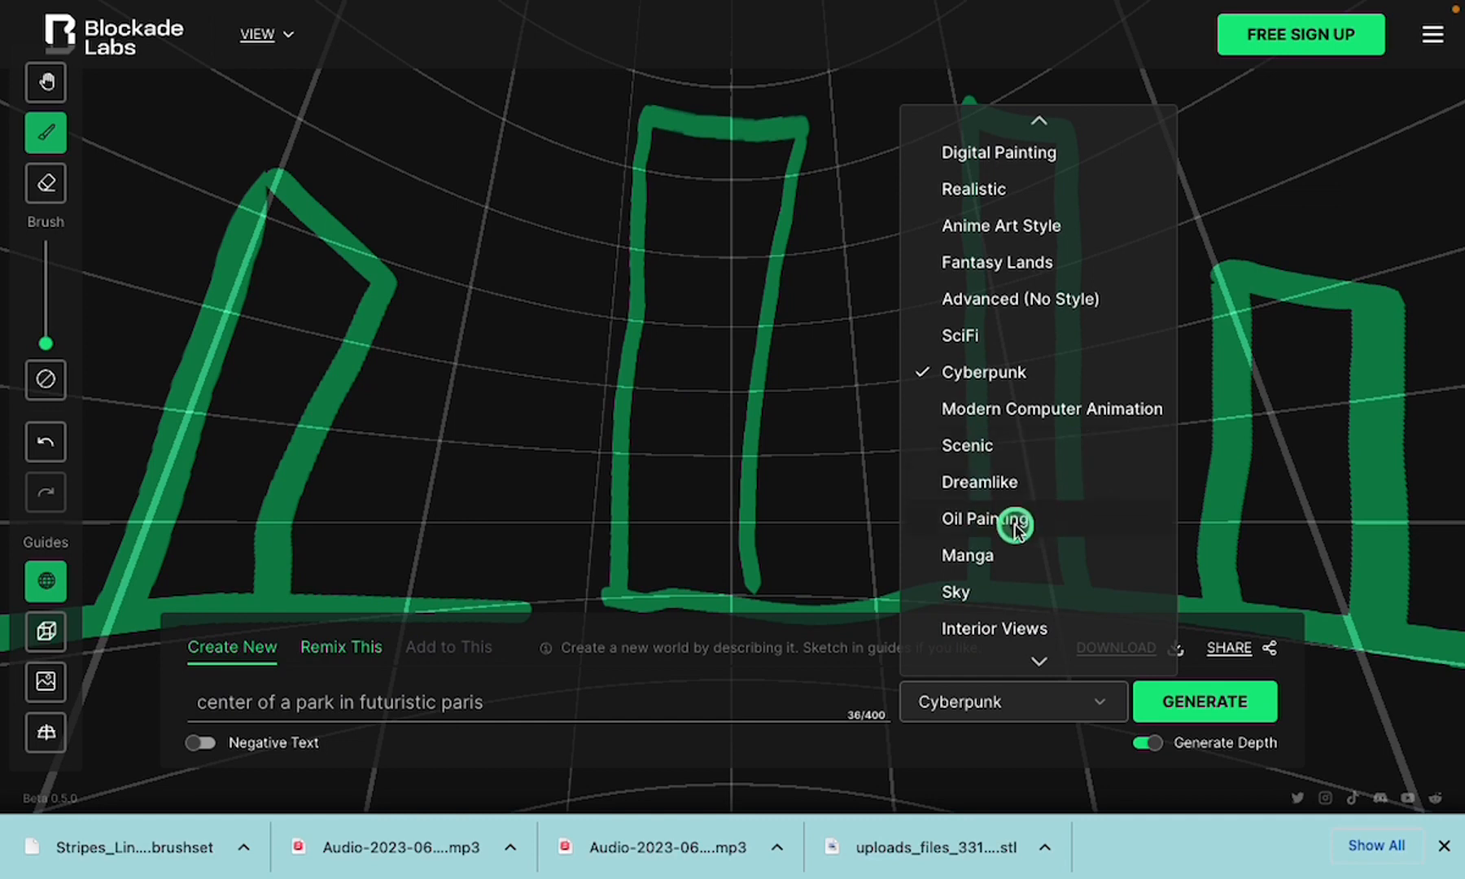
{"action": "scroll", "coordinate": [1016, 538], "scroll_direction": "down", "scroll_amount": 5}
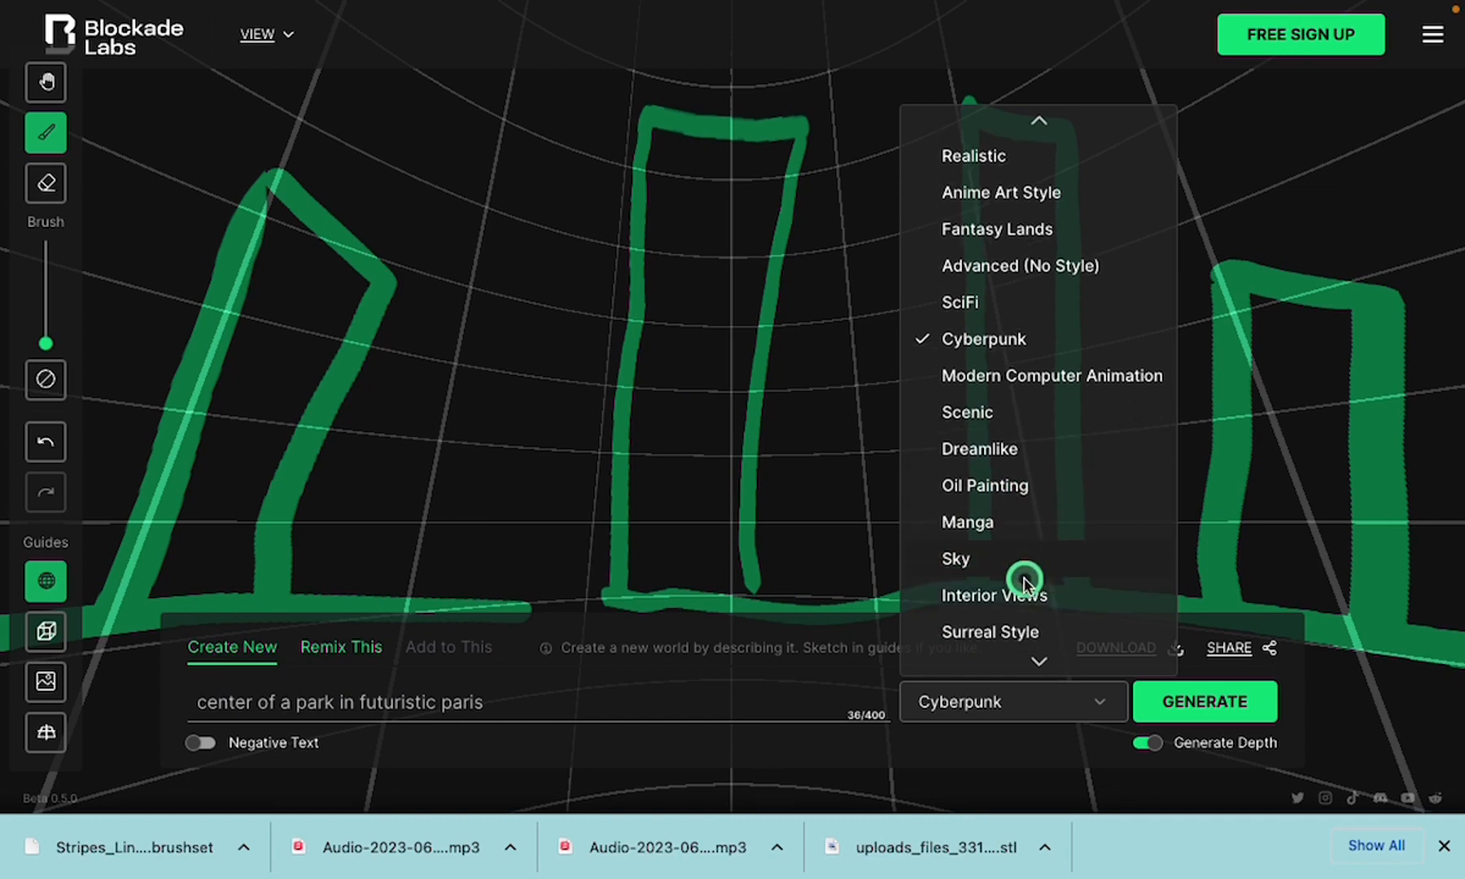
{"action": "scroll", "coordinate": [1040, 481], "scroll_direction": "down", "scroll_amount": 4}
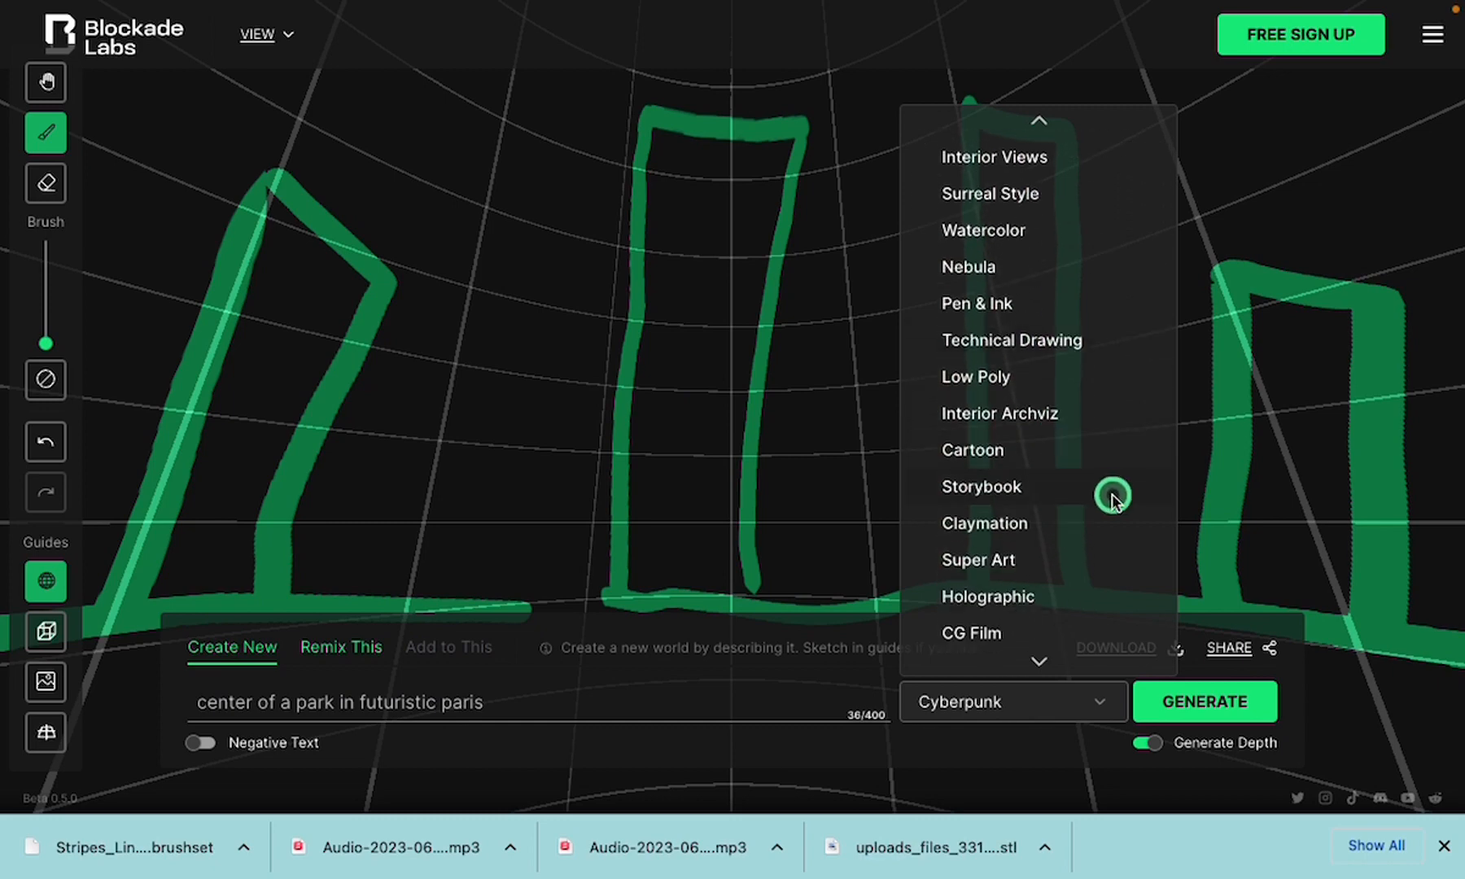
{"action": "left_click", "coordinate": [1044, 560]}
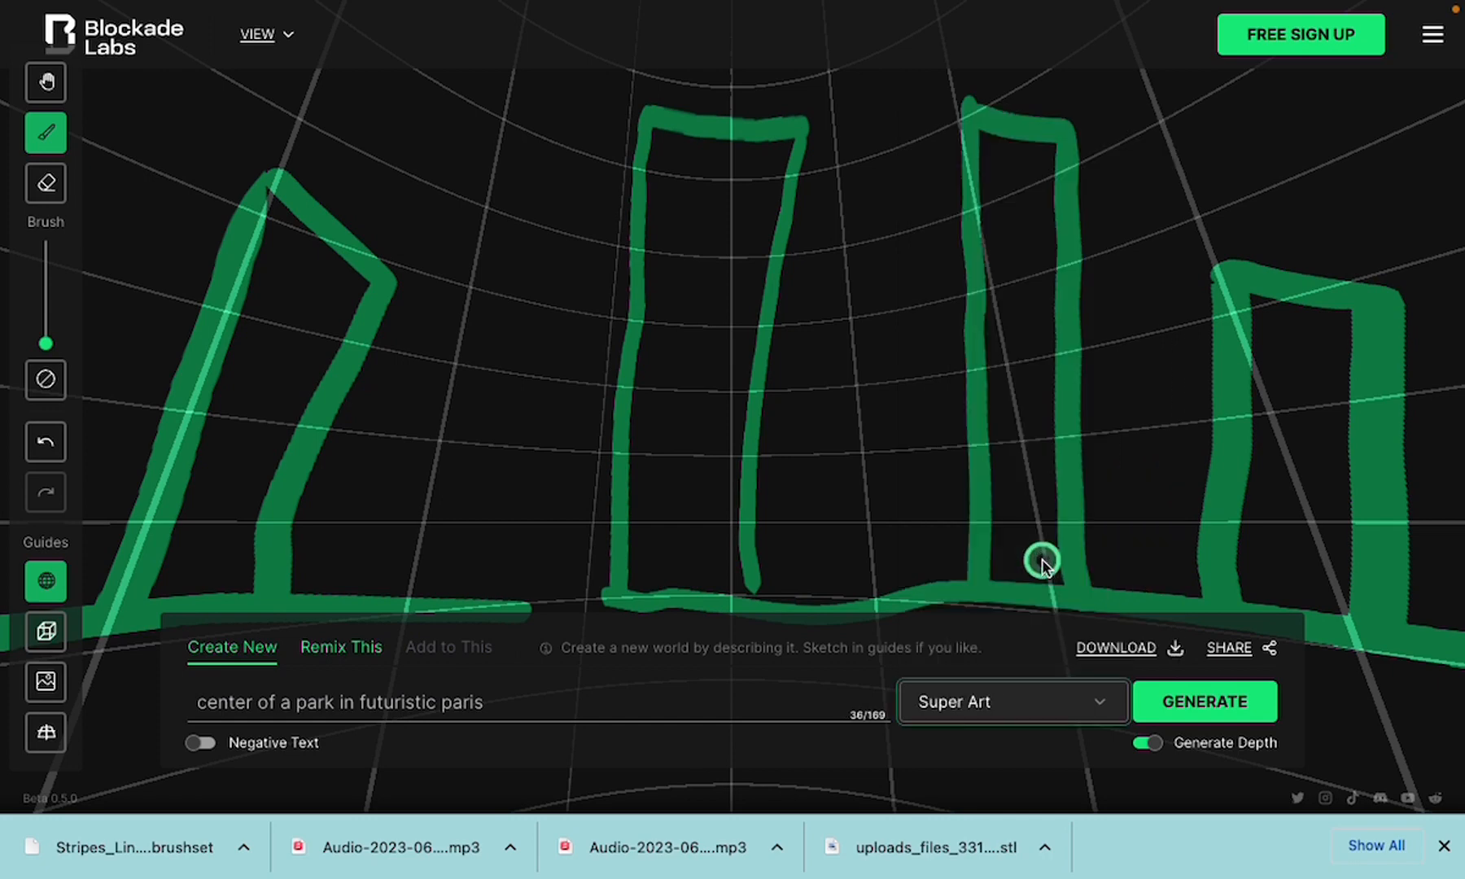
{"action": "left_click", "coordinate": [1183, 701]}
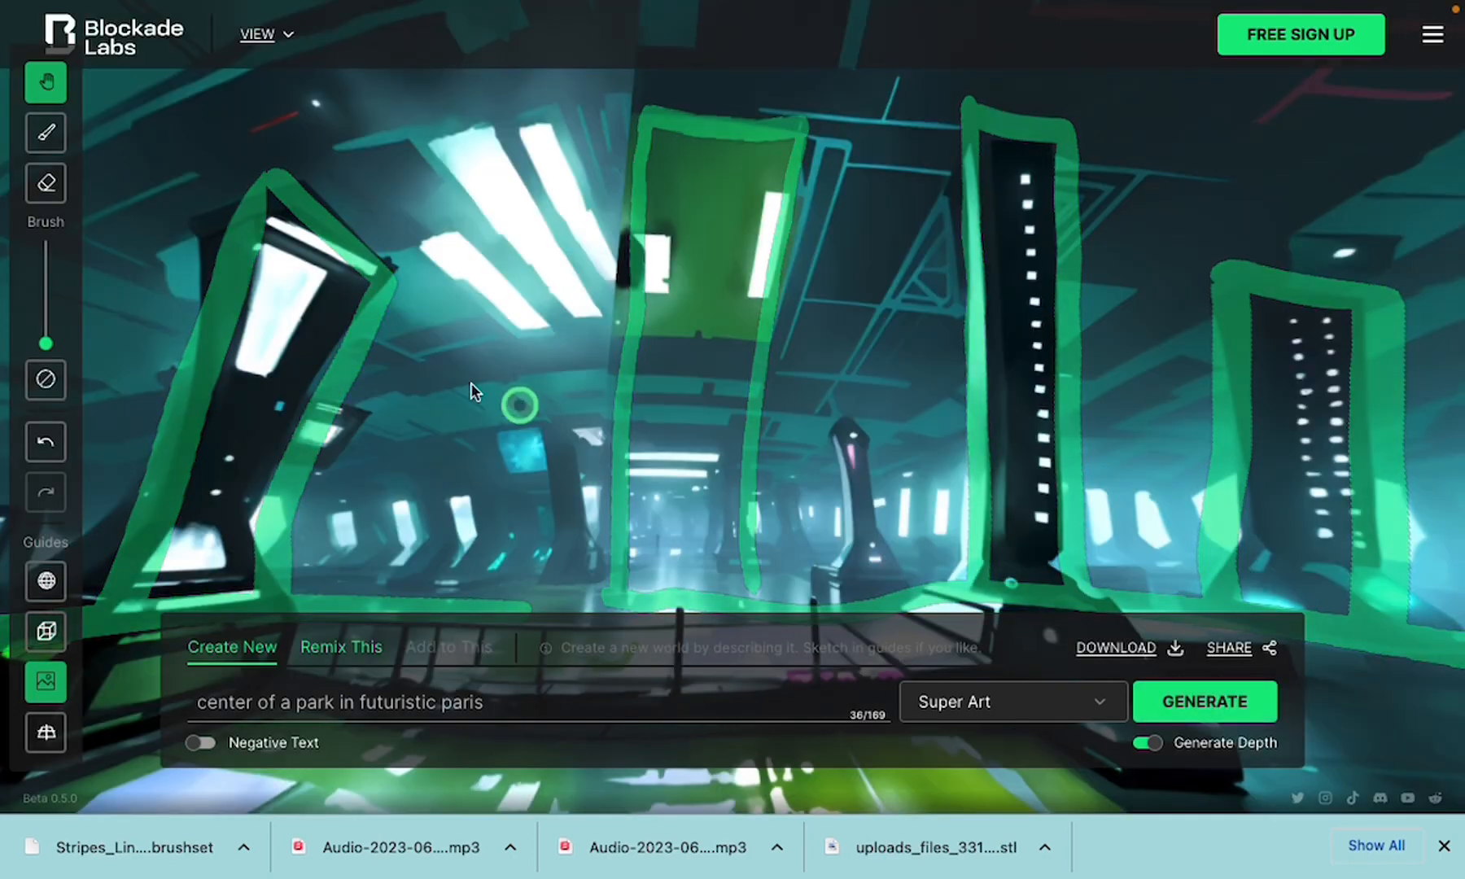
Remix the generated skybox in the Realistic style, keeping the current prompt
{"action": "mouse_move", "coordinate": [529, 324]}
{"action": "left_mouse_down"}
{"action": "mouse_move", "coordinate": [934, 352]}
{"action": "mouse_move", "coordinate": [523, 441]}
{"action": "mouse_move", "coordinate": [533, 343]}
{"action": "mouse_move", "coordinate": [954, 330]}
{"action": "left_mouse_up"}
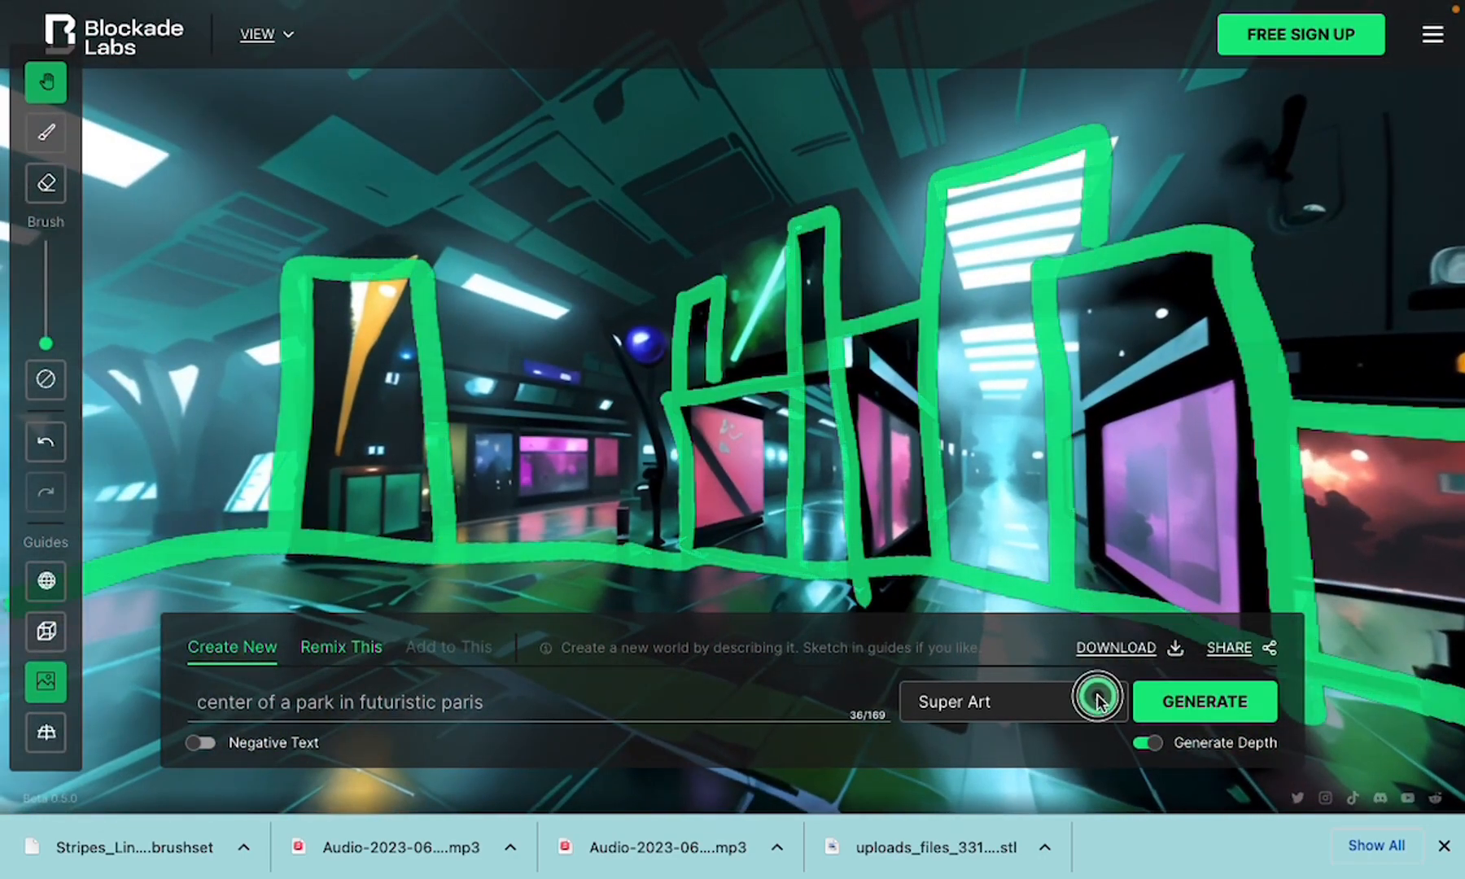
{"action": "left_click", "coordinate": [1095, 694]}
{"action": "scroll", "coordinate": [1103, 523], "scroll_direction": "up", "scroll_amount": 1}
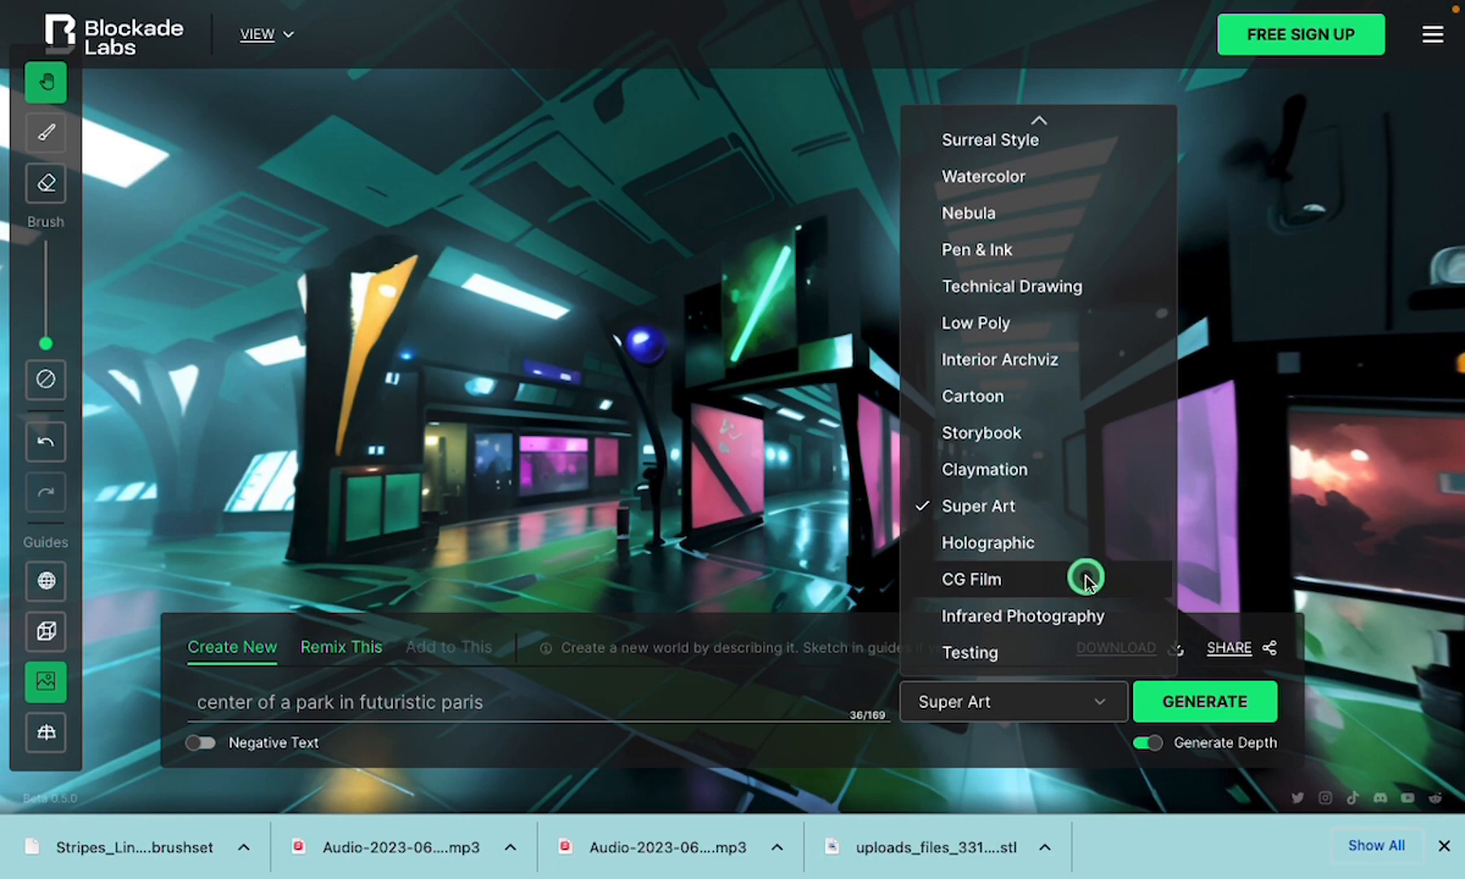
{"action": "scroll", "coordinate": [1058, 546], "scroll_direction": "up", "scroll_amount": 5}
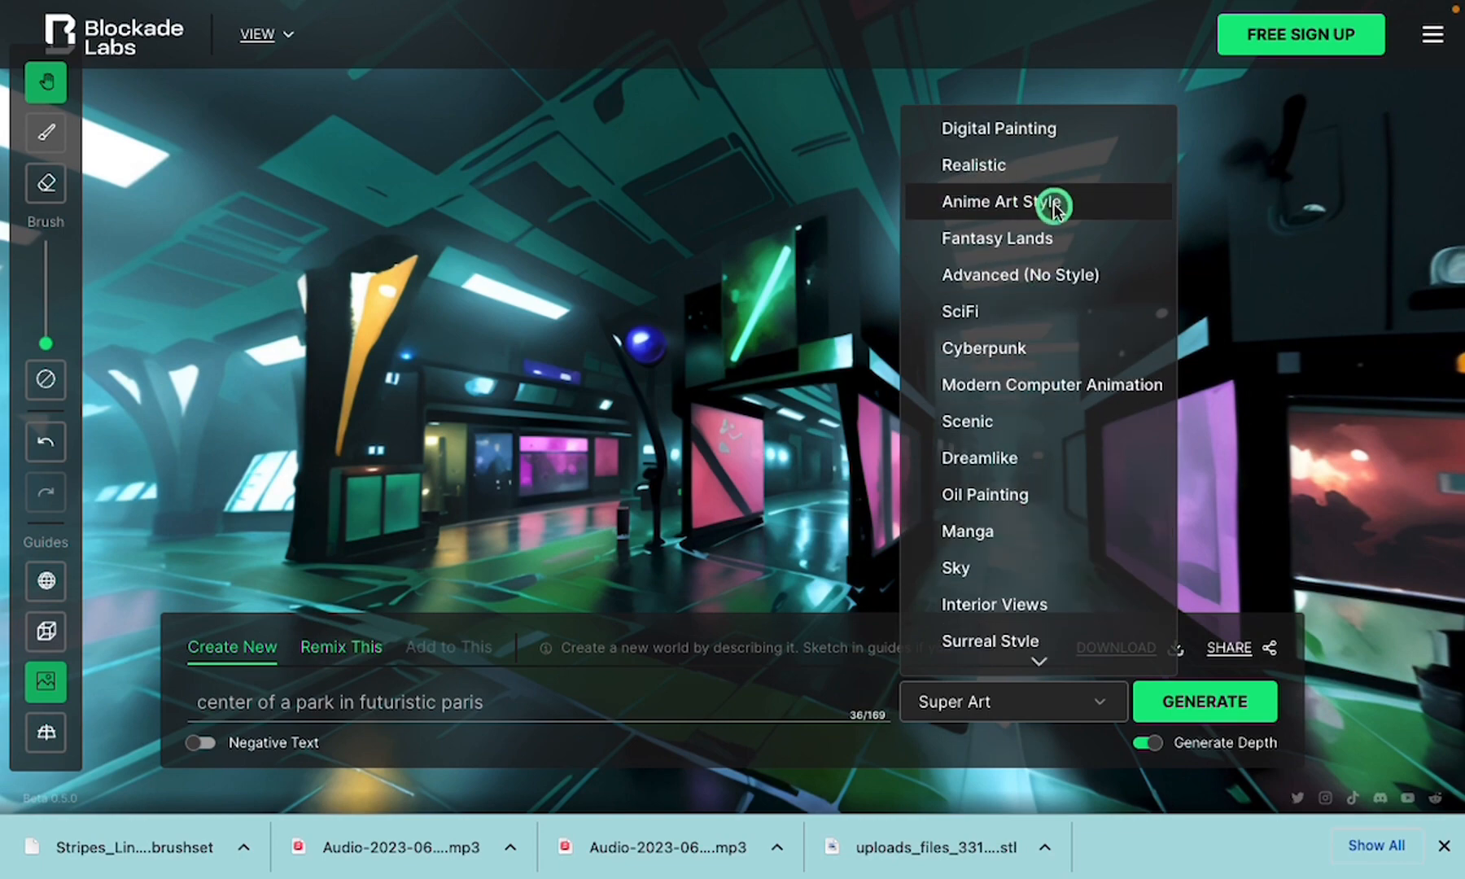
{"action": "left_click", "coordinate": [355, 647]}
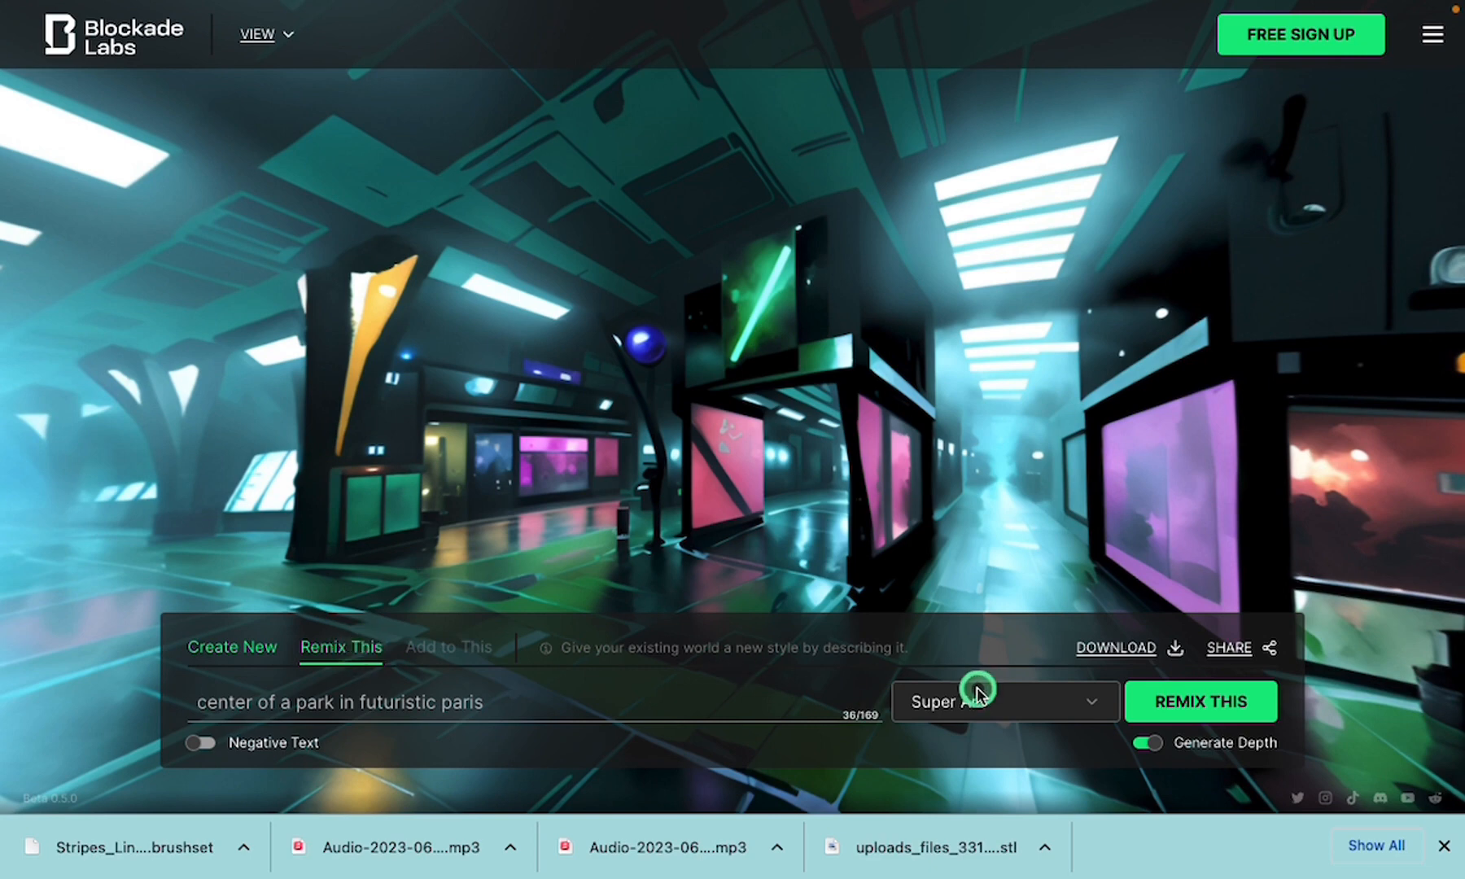
{"action": "left_click", "coordinate": [1109, 698]}
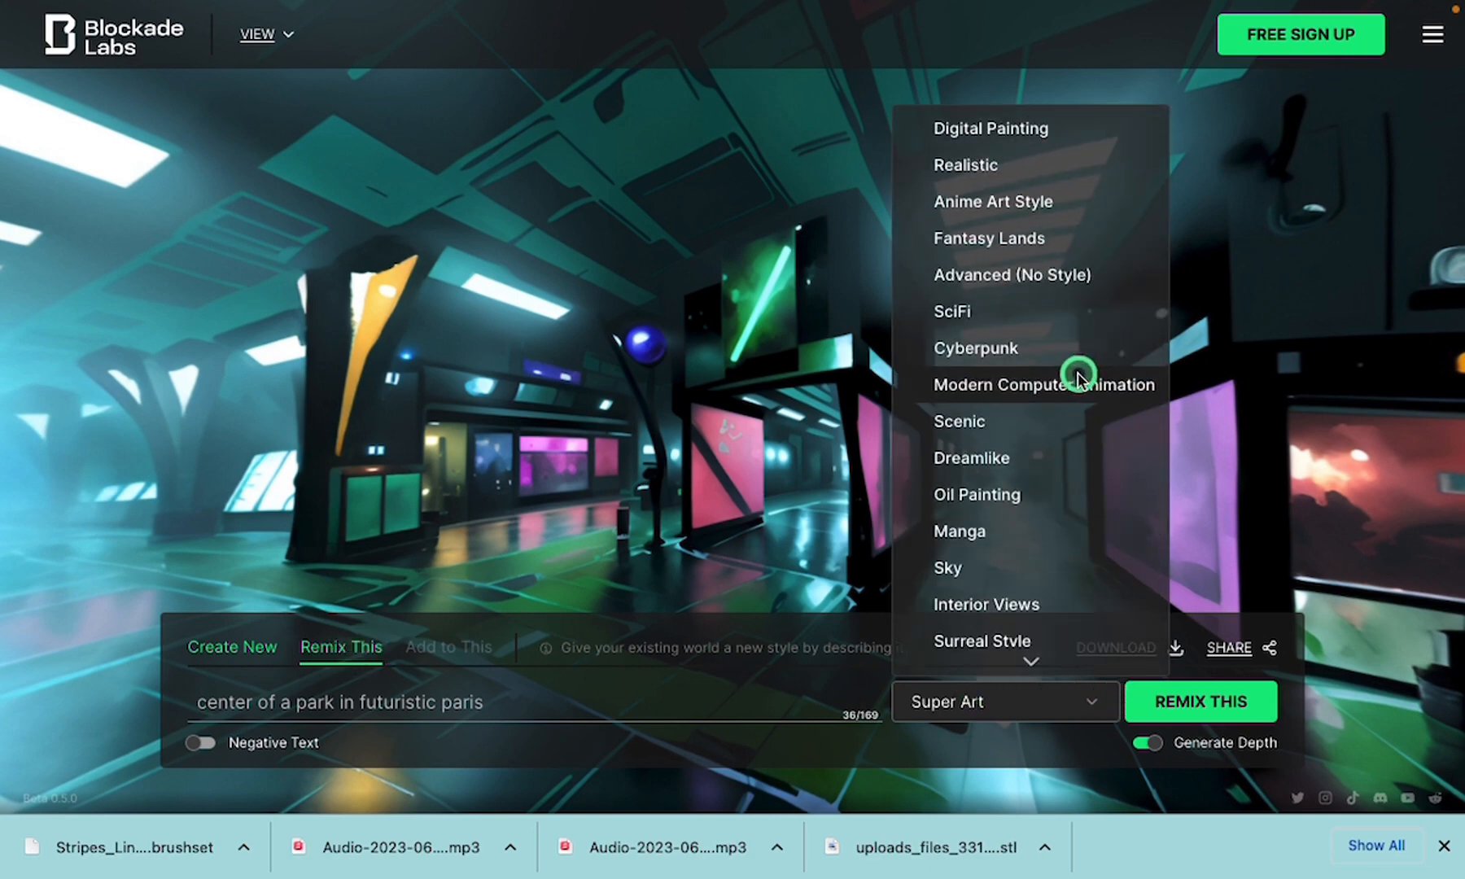
{"action": "left_click", "coordinate": [1035, 166]}
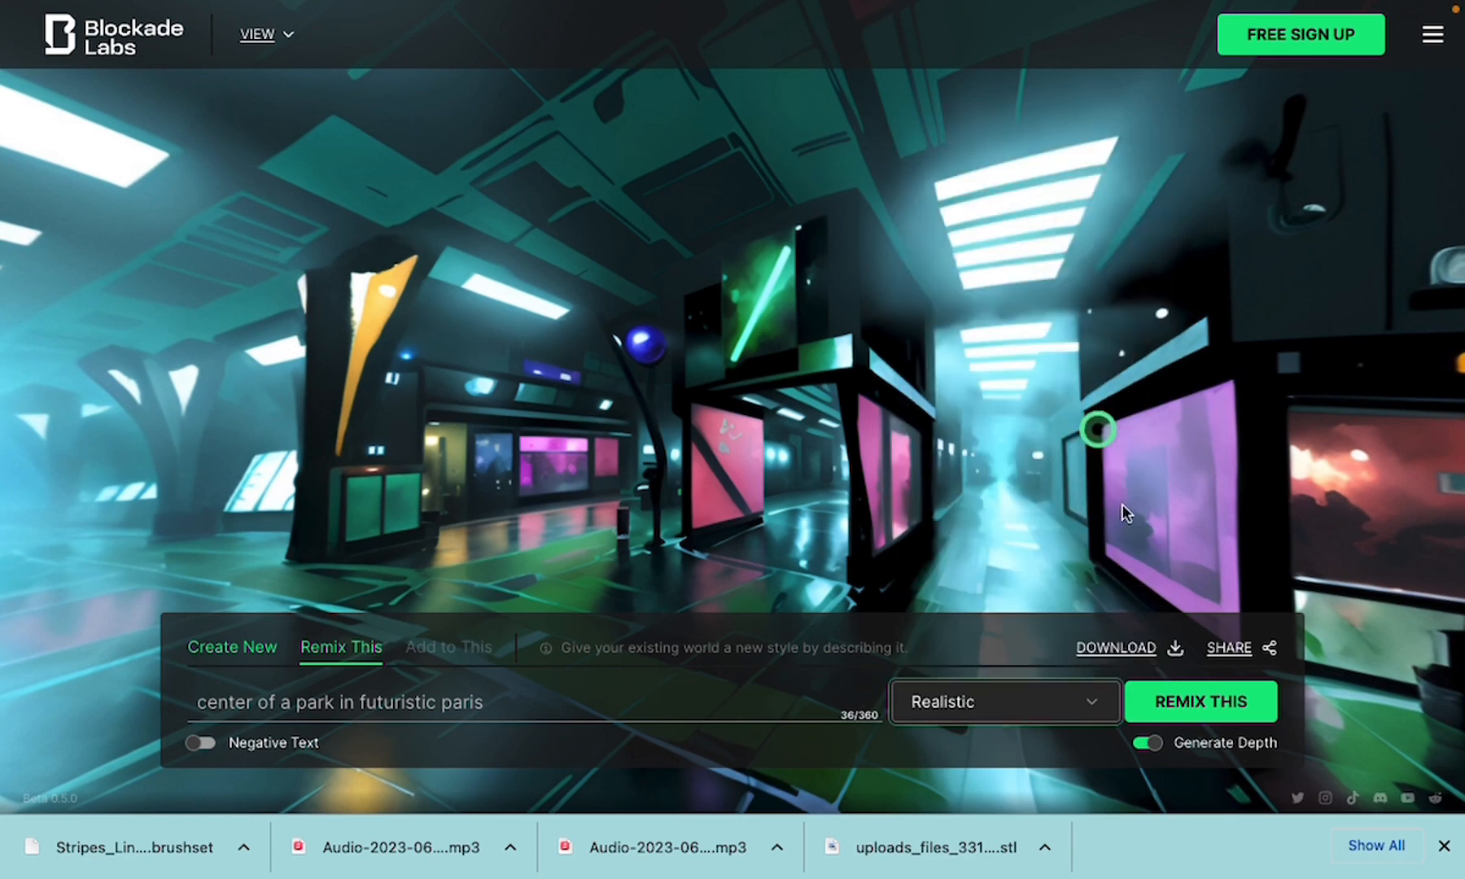
{"action": "left_click", "coordinate": [1195, 702]}
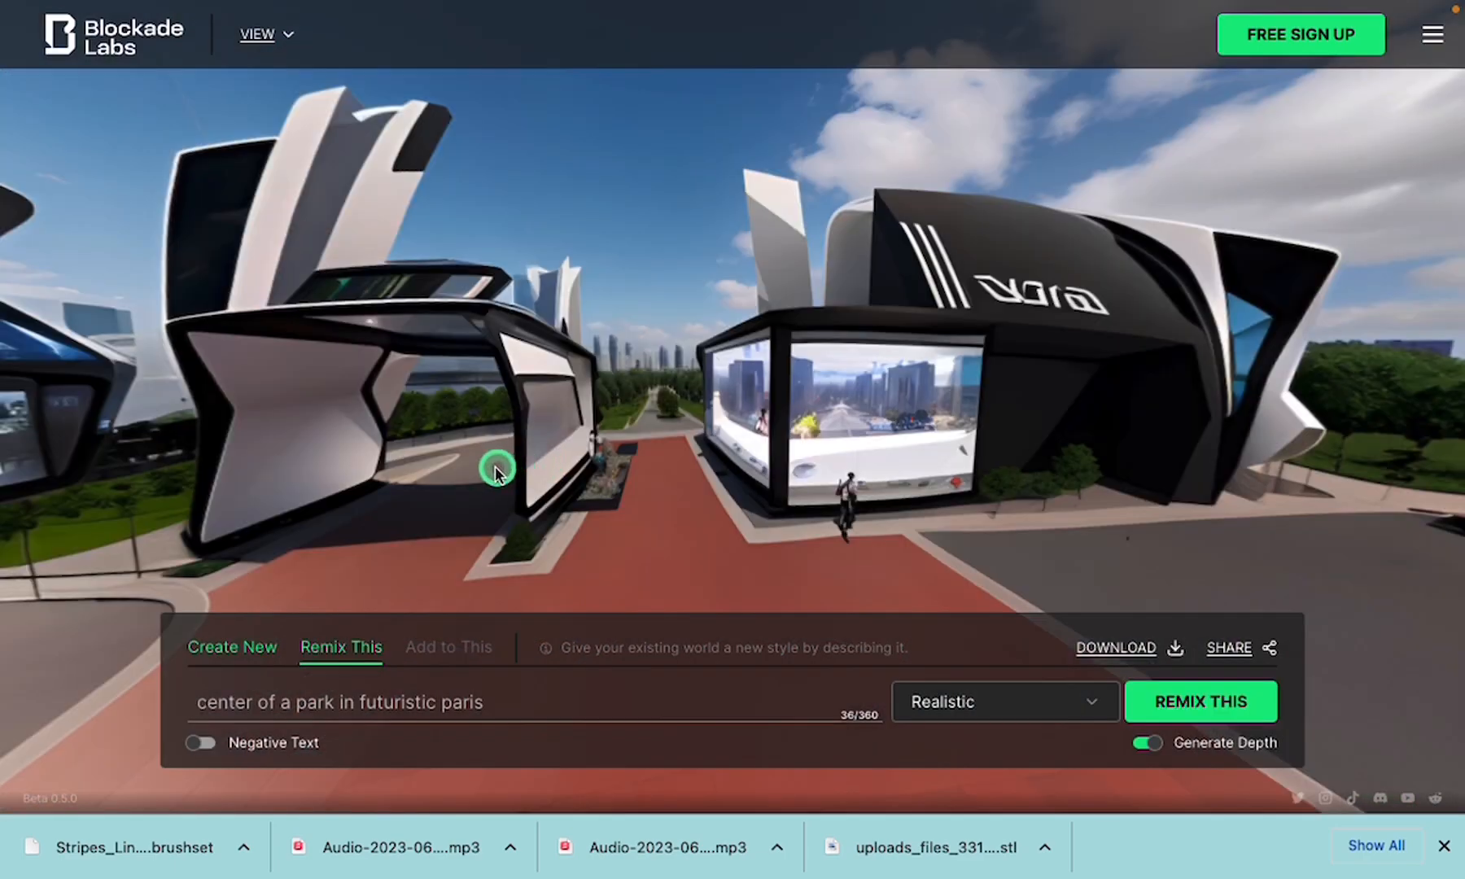
Look all the way around the remixed Realistic skybox to examine its buildings, roads and greenery
{"action": "left_click_drag", "start_coordinate": [463, 462], "coordinate": [953, 395]}
{"action": "left_click_drag", "start_coordinate": [577, 418], "coordinate": [971, 341]}
{"action": "left_click_drag", "start_coordinate": [680, 196], "coordinate": [893, 279]}
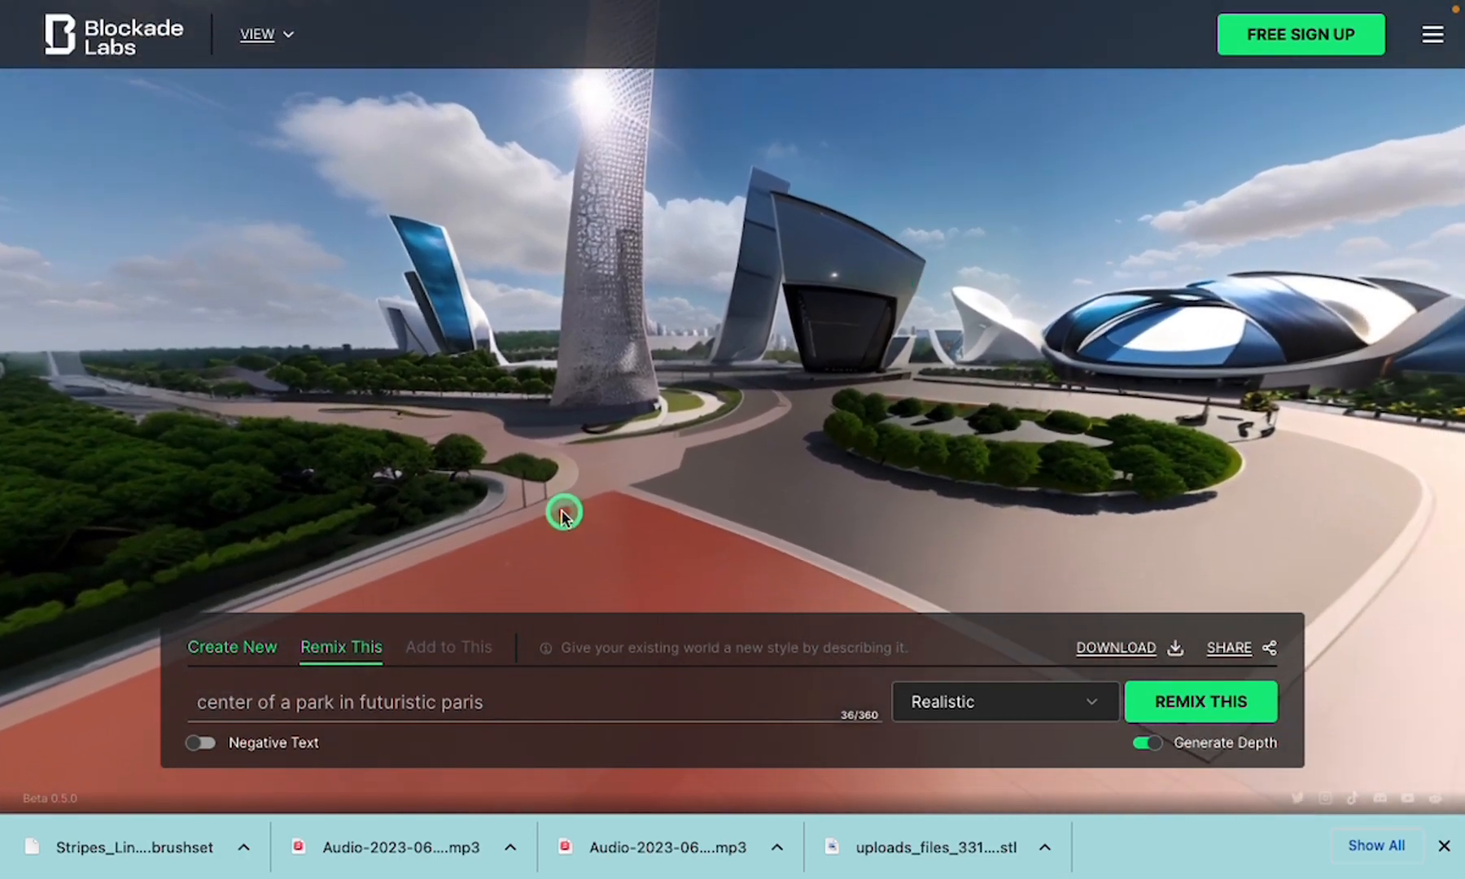
{"action": "left_click_drag", "start_coordinate": [301, 478], "coordinate": [686, 389]}
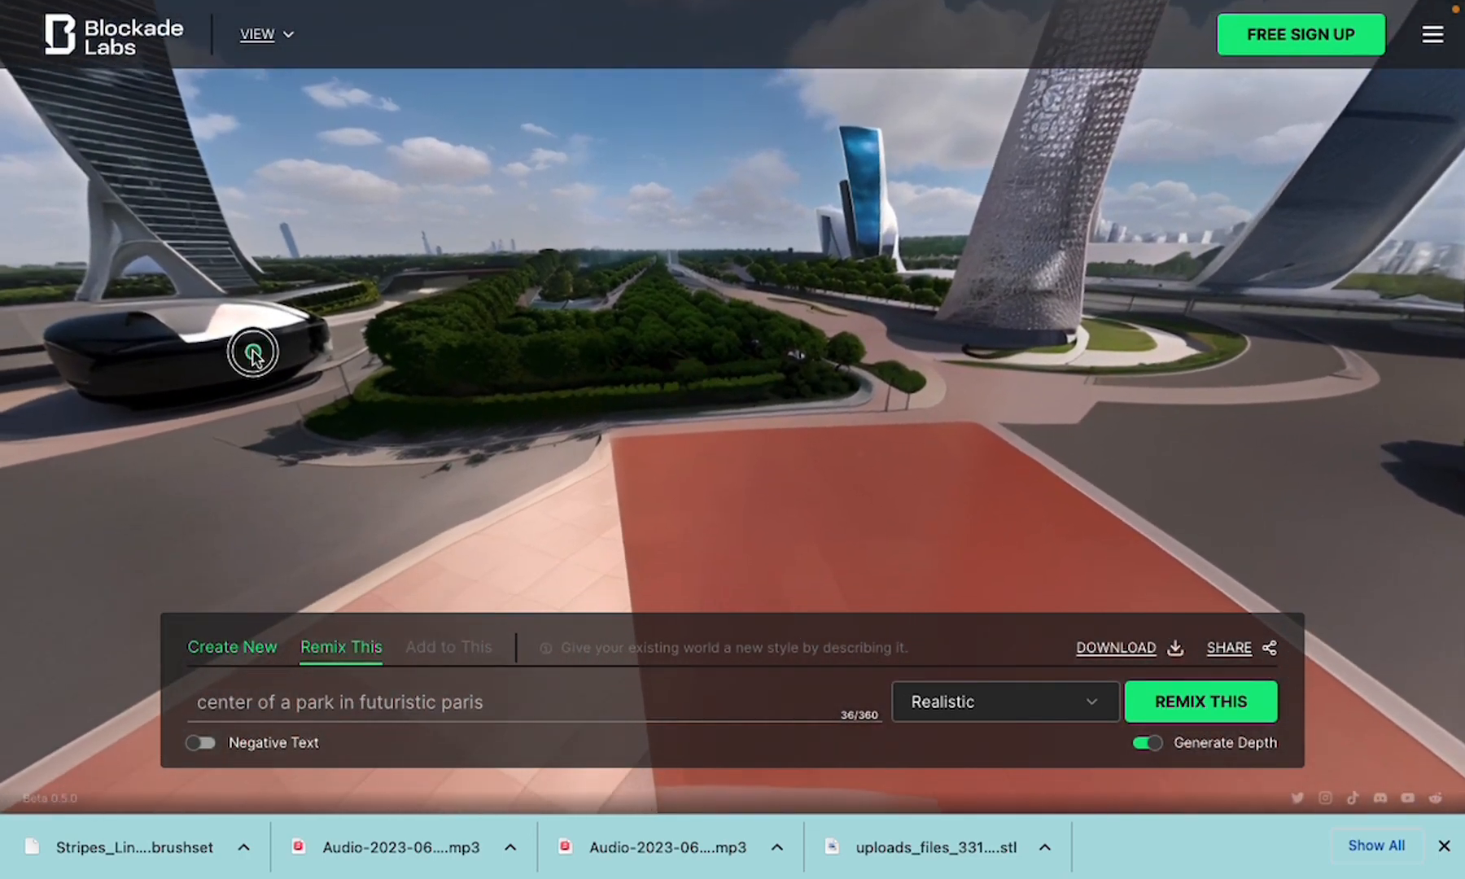
{"action": "left_click_drag", "start_coordinate": [248, 353], "coordinate": [697, 373]}
{"action": "left_click_drag", "start_coordinate": [515, 346], "coordinate": [585, 350]}
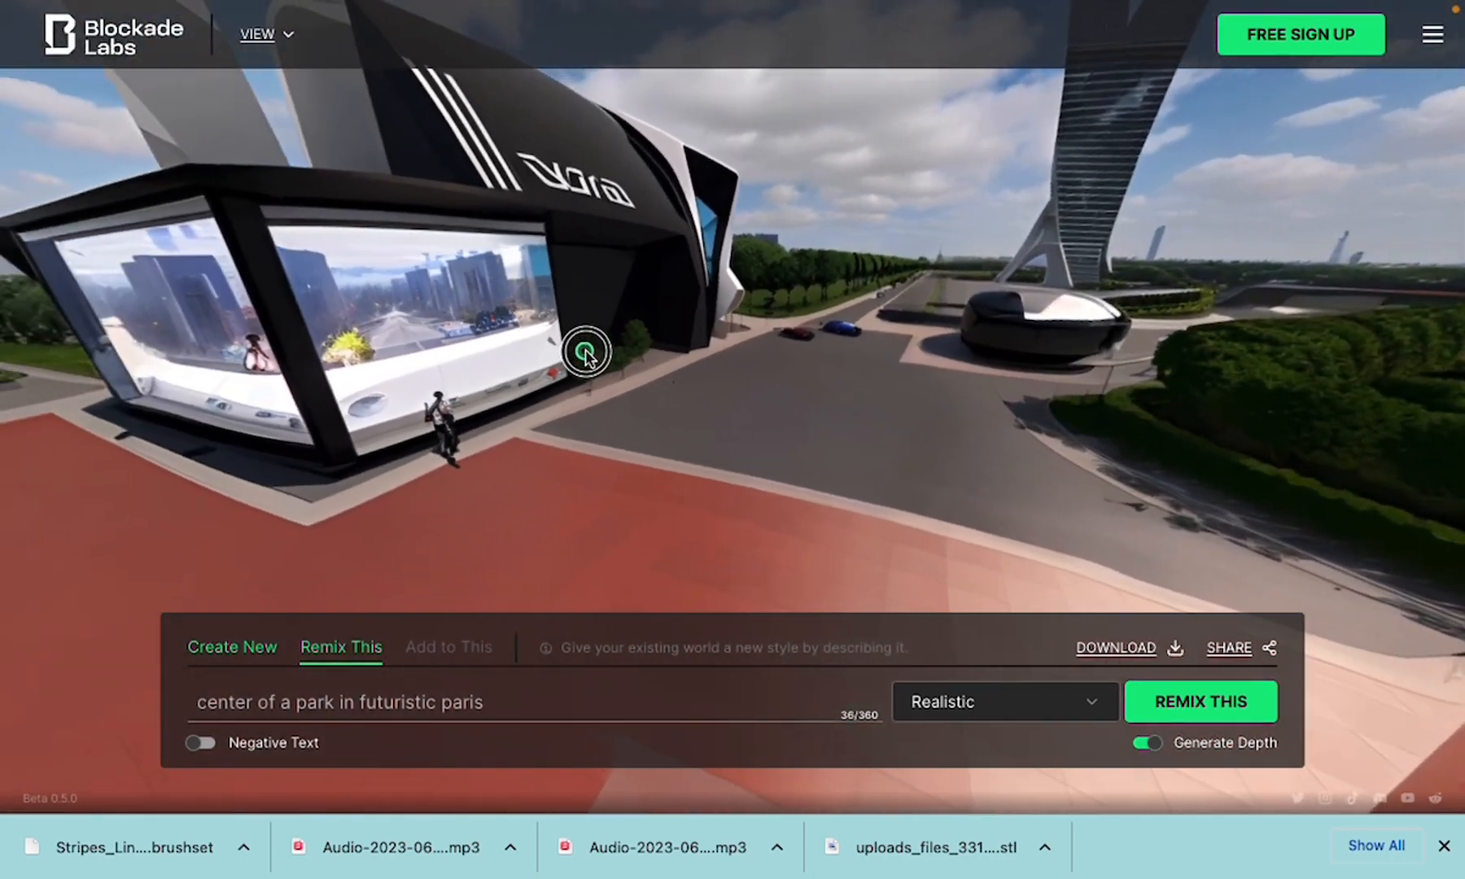
{"action": "left_click_drag", "start_coordinate": [98, 363], "coordinate": [677, 524]}
{"action": "left_click_drag", "start_coordinate": [283, 474], "coordinate": [651, 402]}
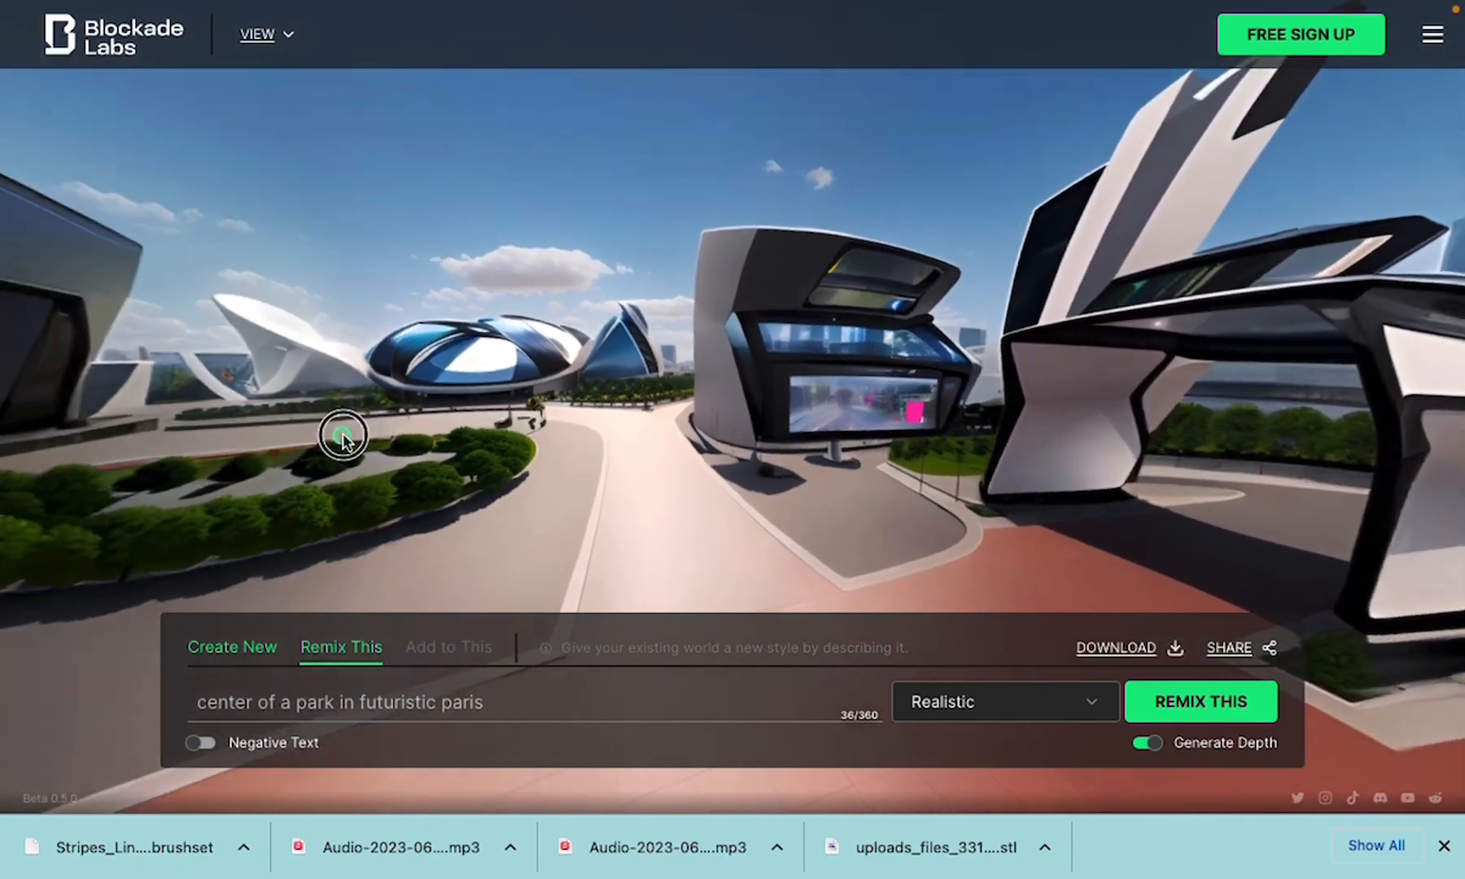
{"action": "left_click_drag", "start_coordinate": [344, 429], "coordinate": [558, 463]}
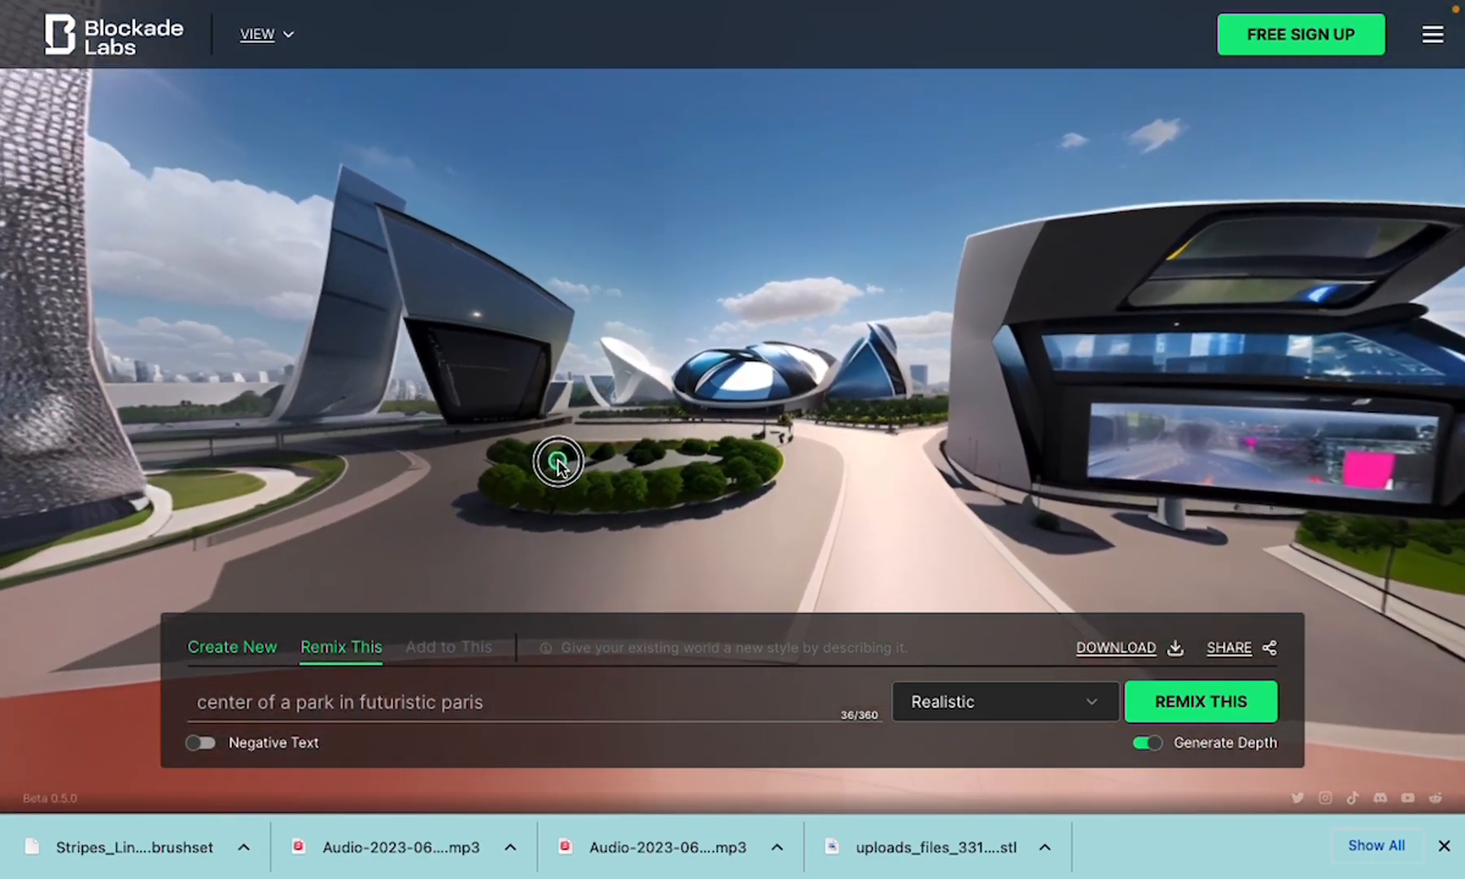
{"action": "left_click_drag", "start_coordinate": [380, 457], "coordinate": [592, 428]}
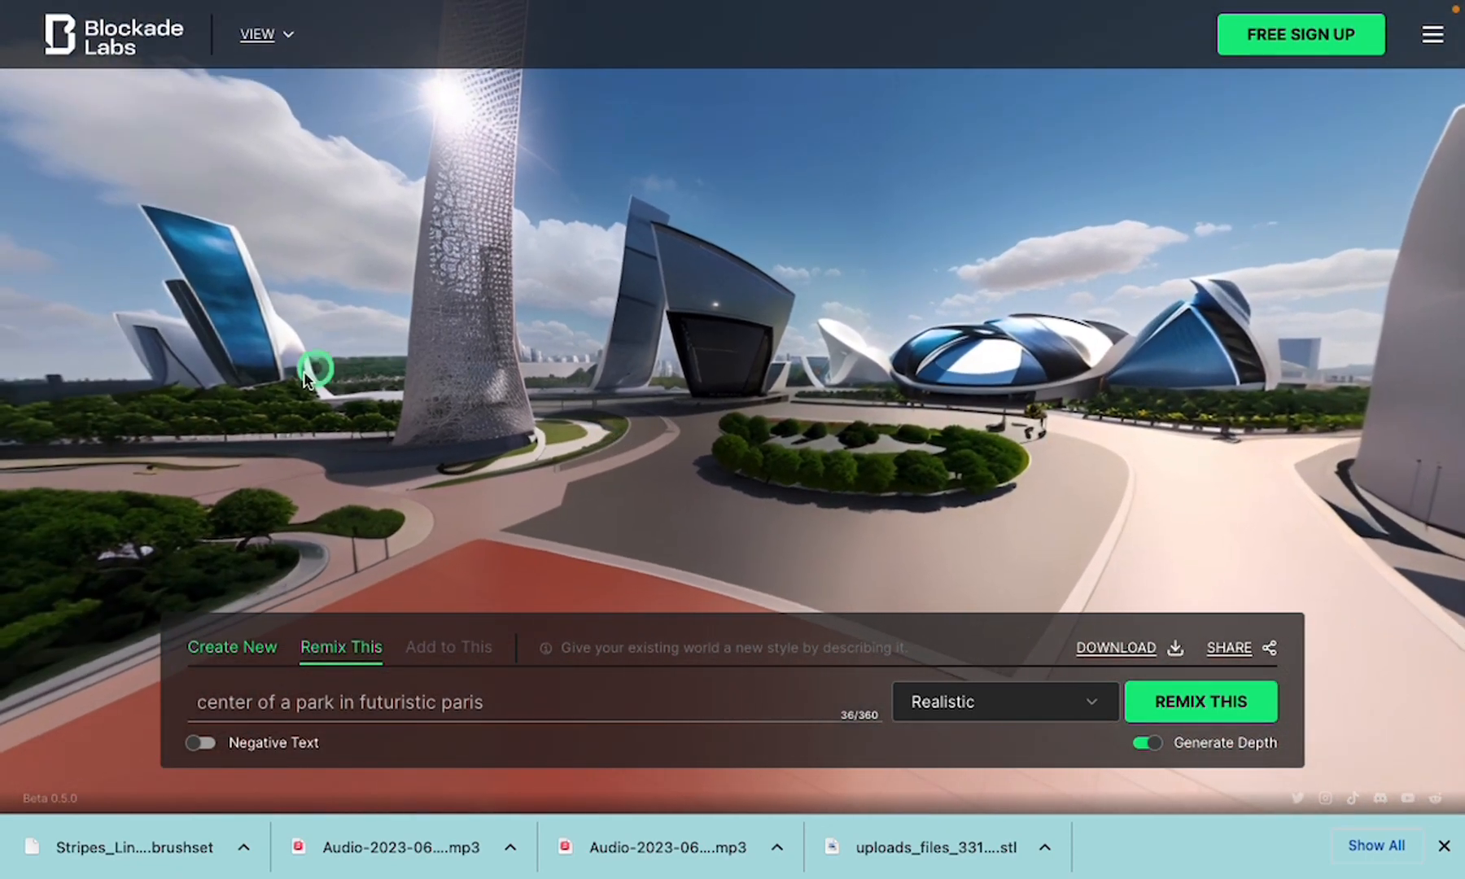
{"action": "left_click_drag", "start_coordinate": [318, 366], "coordinate": [556, 367]}
{"action": "left_click_drag", "start_coordinate": [171, 391], "coordinate": [556, 311]}
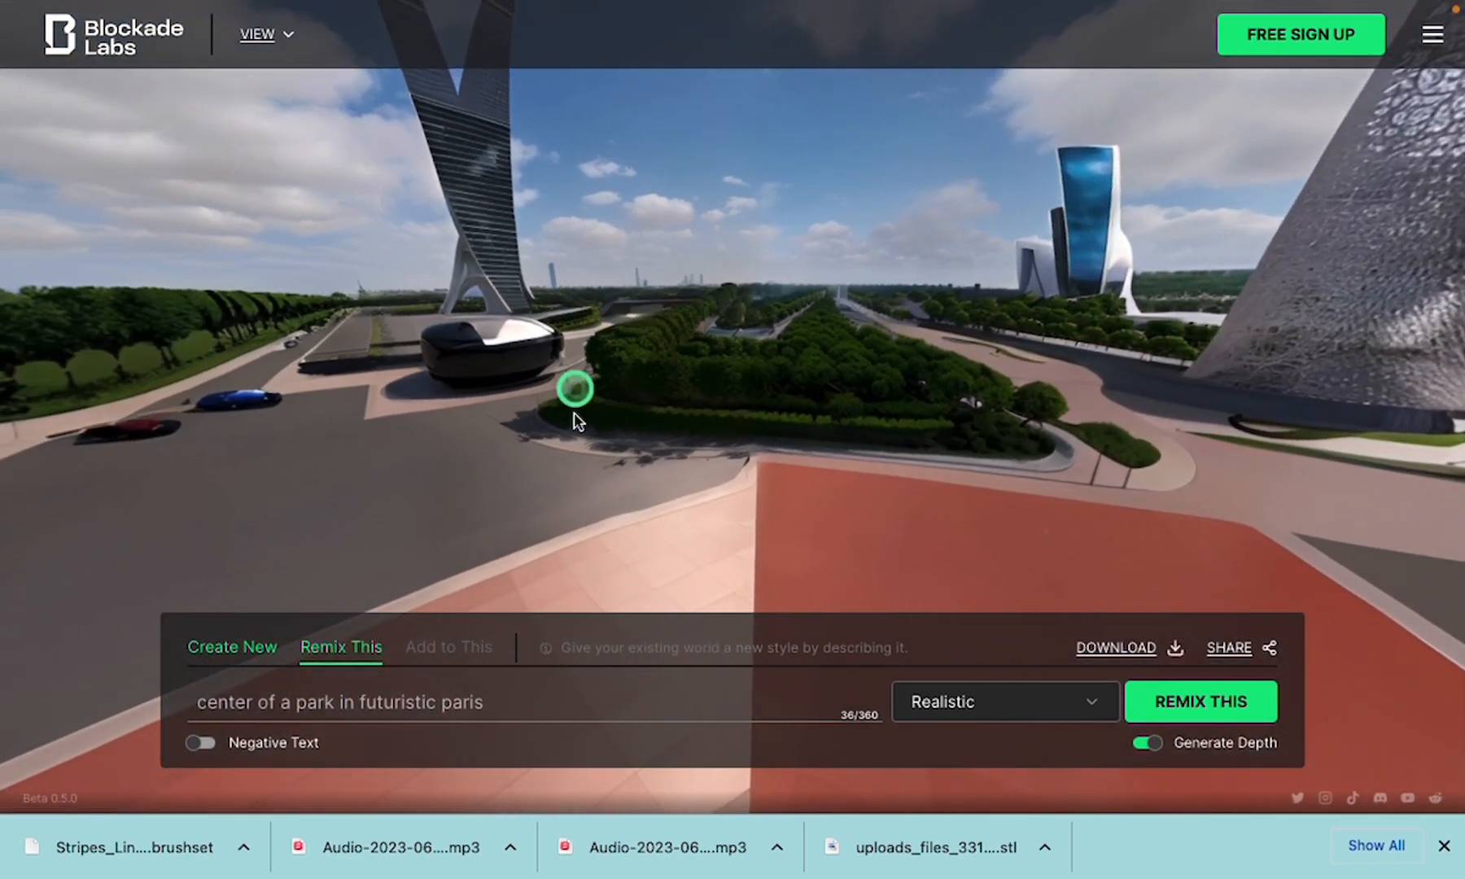
Replace the remix prompt with "Inside of a futuristic casino"
{"action": "triple_click", "coordinate": [465, 705]}
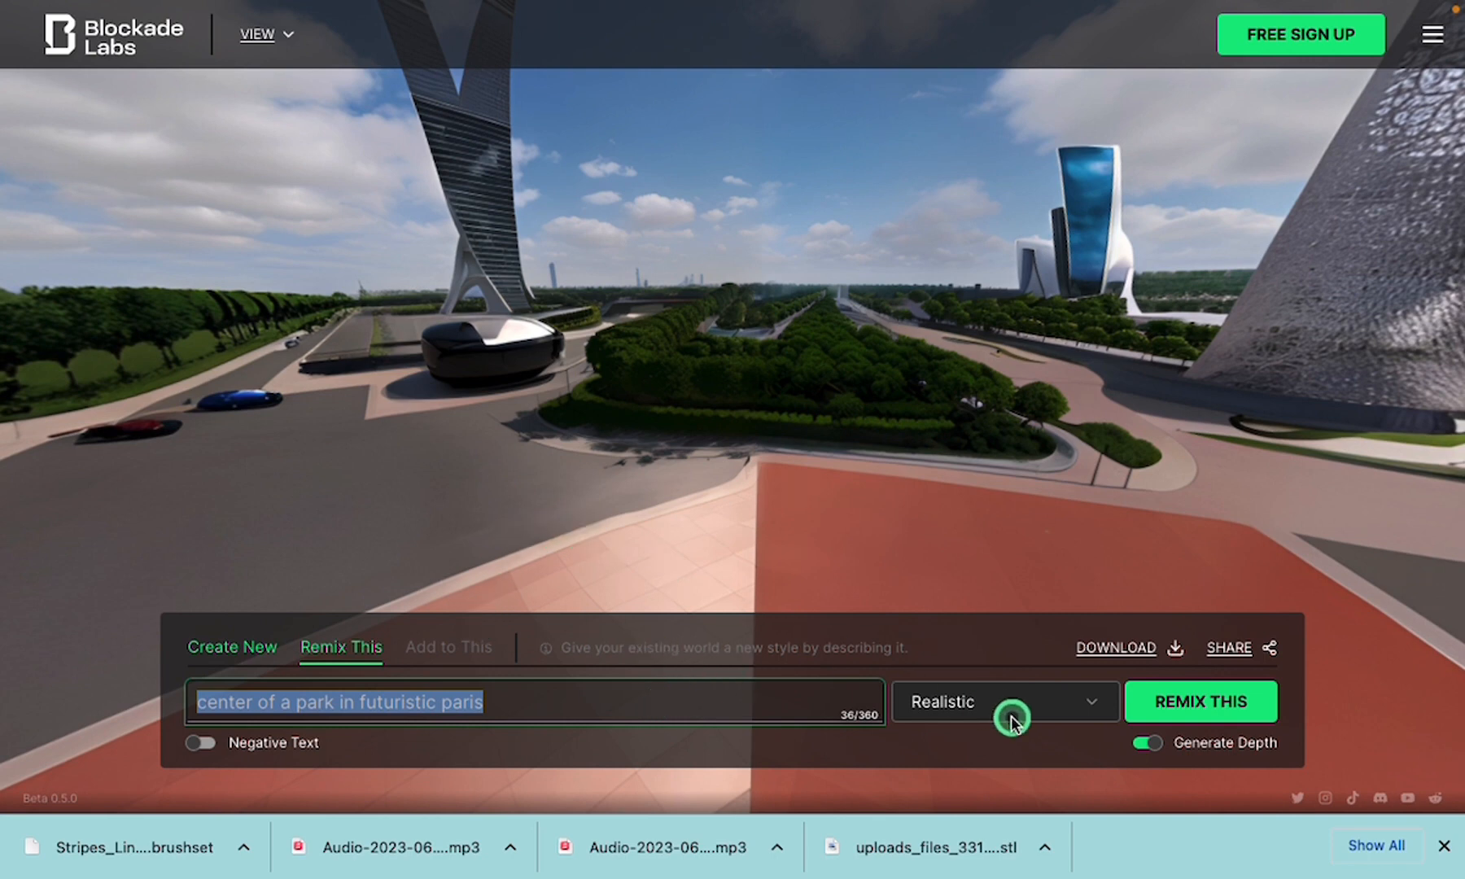
{"action": "key", "text": "BackSpace"}
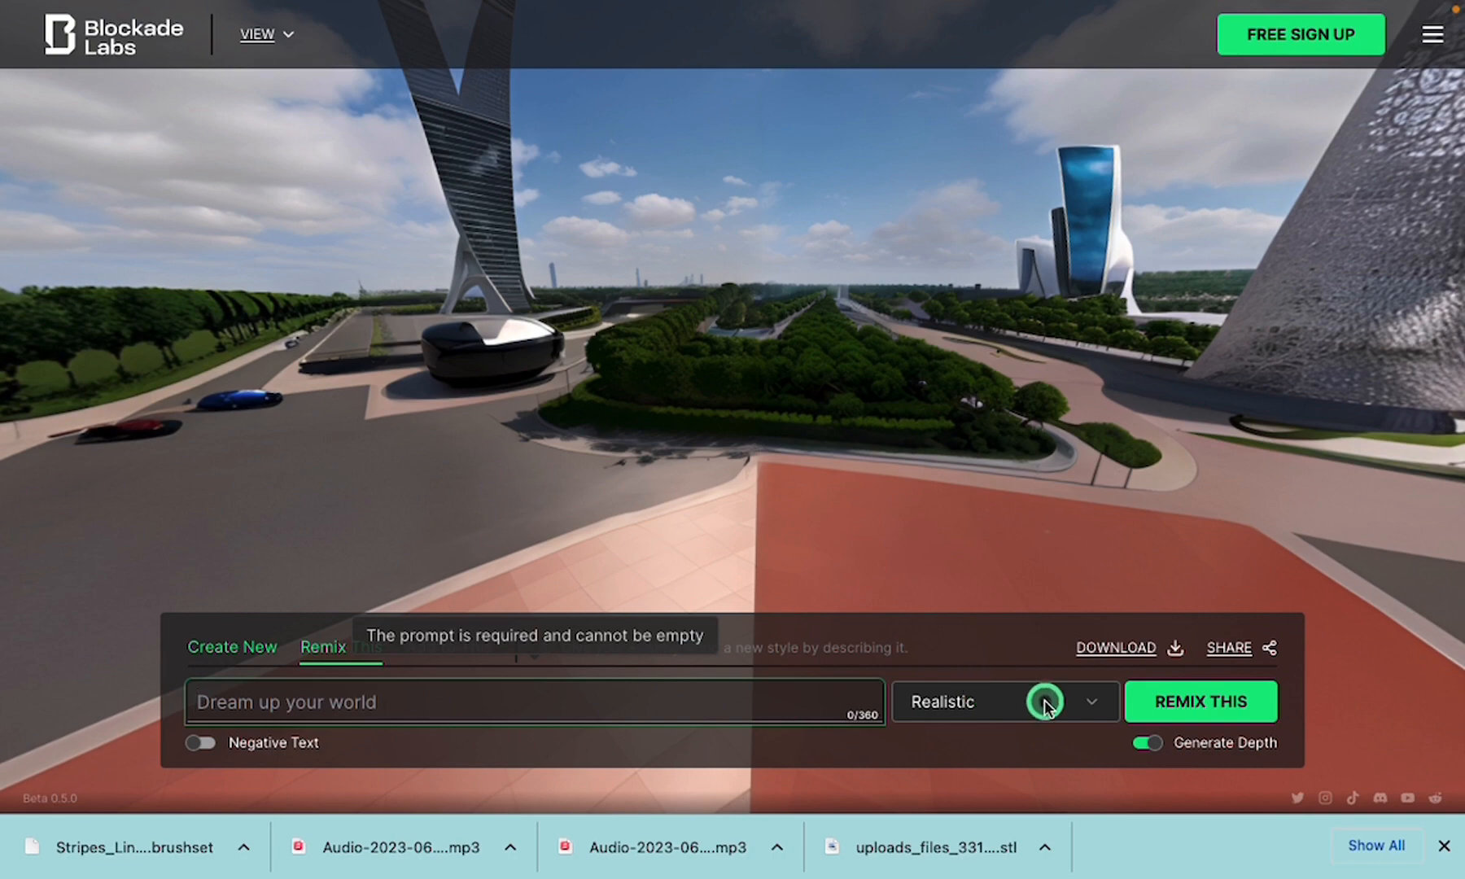
{"action": "left_click_drag", "start_coordinate": [452, 489], "coordinate": [1079, 478]}
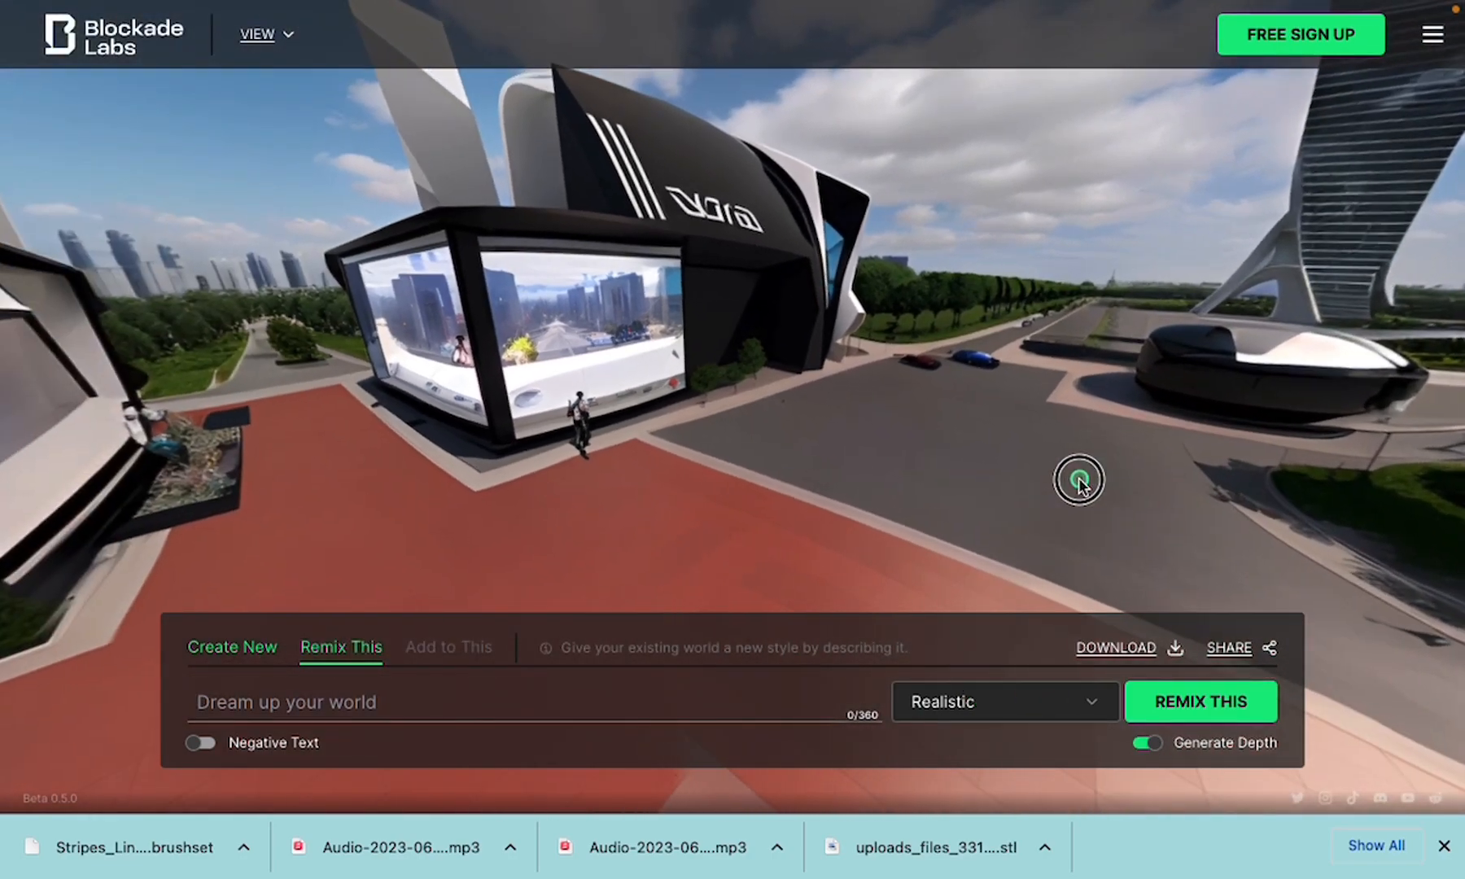
{"action": "left_click_drag", "start_coordinate": [462, 445], "coordinate": [713, 415]}
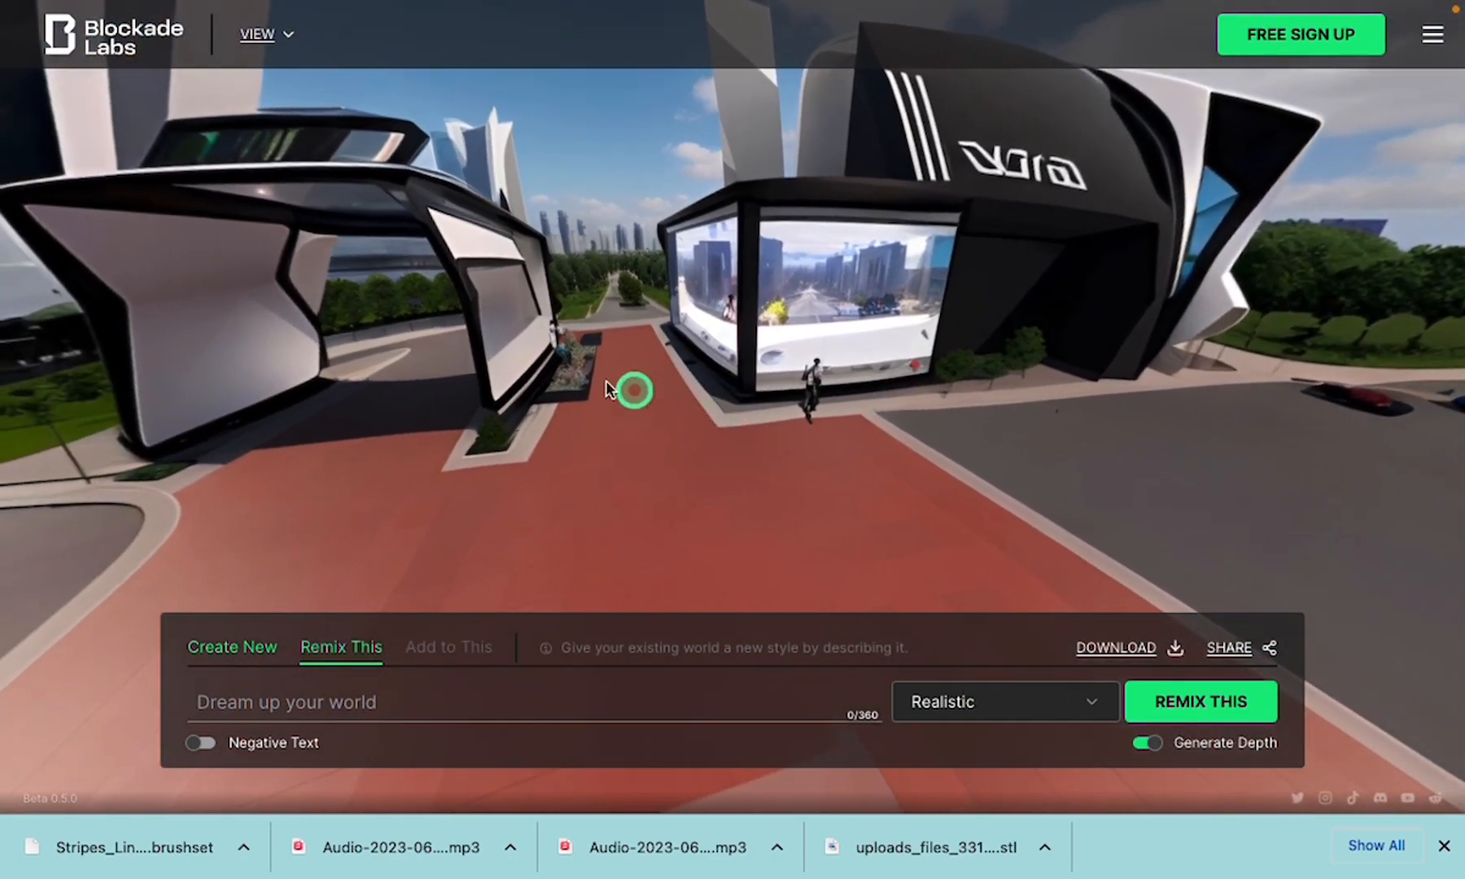
{"action": "left_click", "coordinate": [359, 710]}
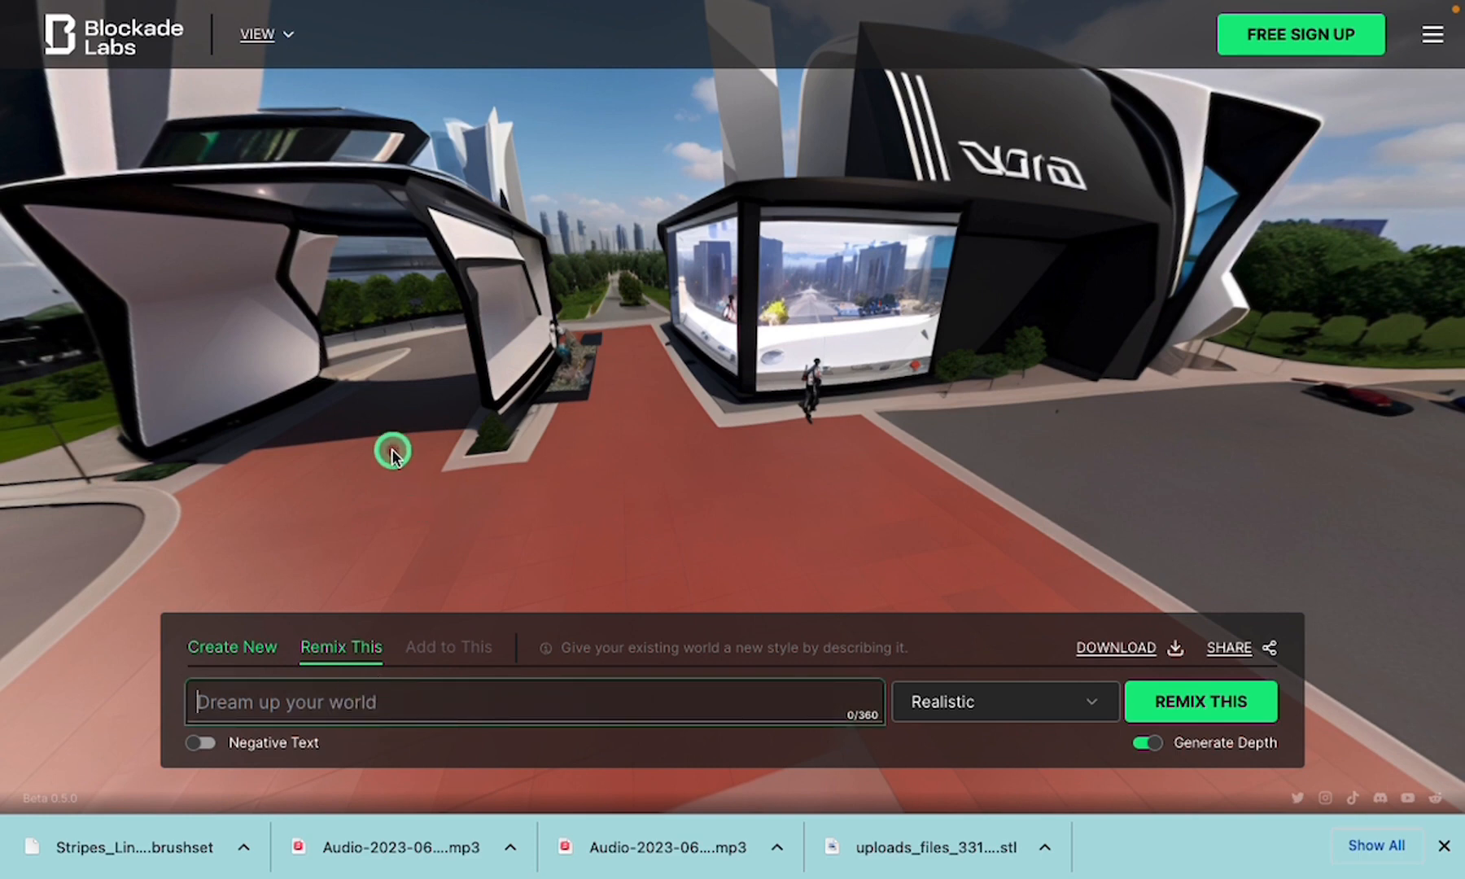
{"action": "left_click_drag", "start_coordinate": [392, 453], "coordinate": [830, 461]}
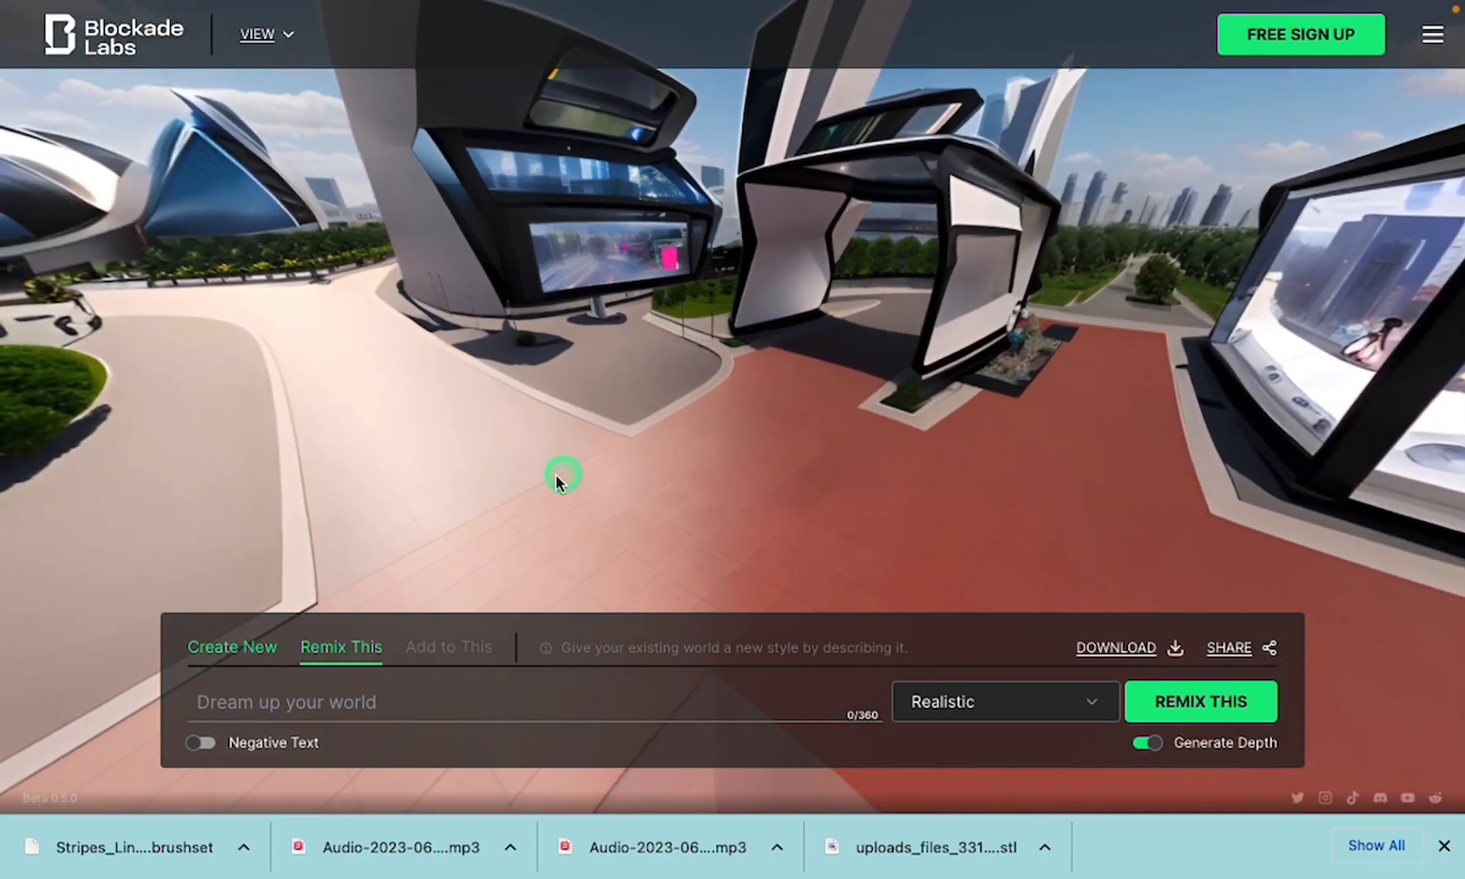
{"action": "left_click_drag", "start_coordinate": [385, 426], "coordinate": [655, 396]}
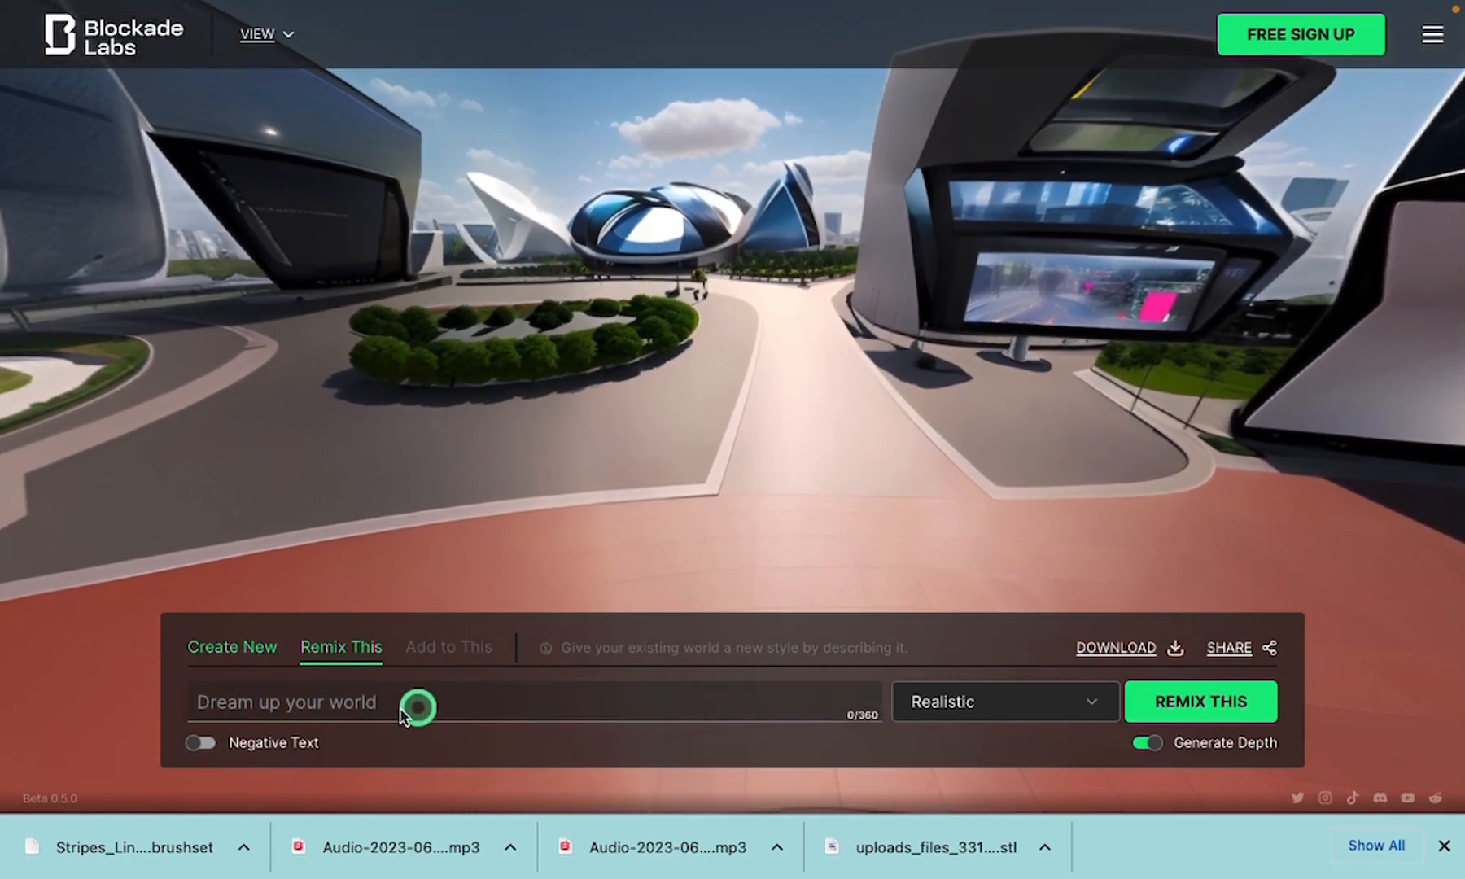
{"action": "left_click", "coordinate": [366, 700]}
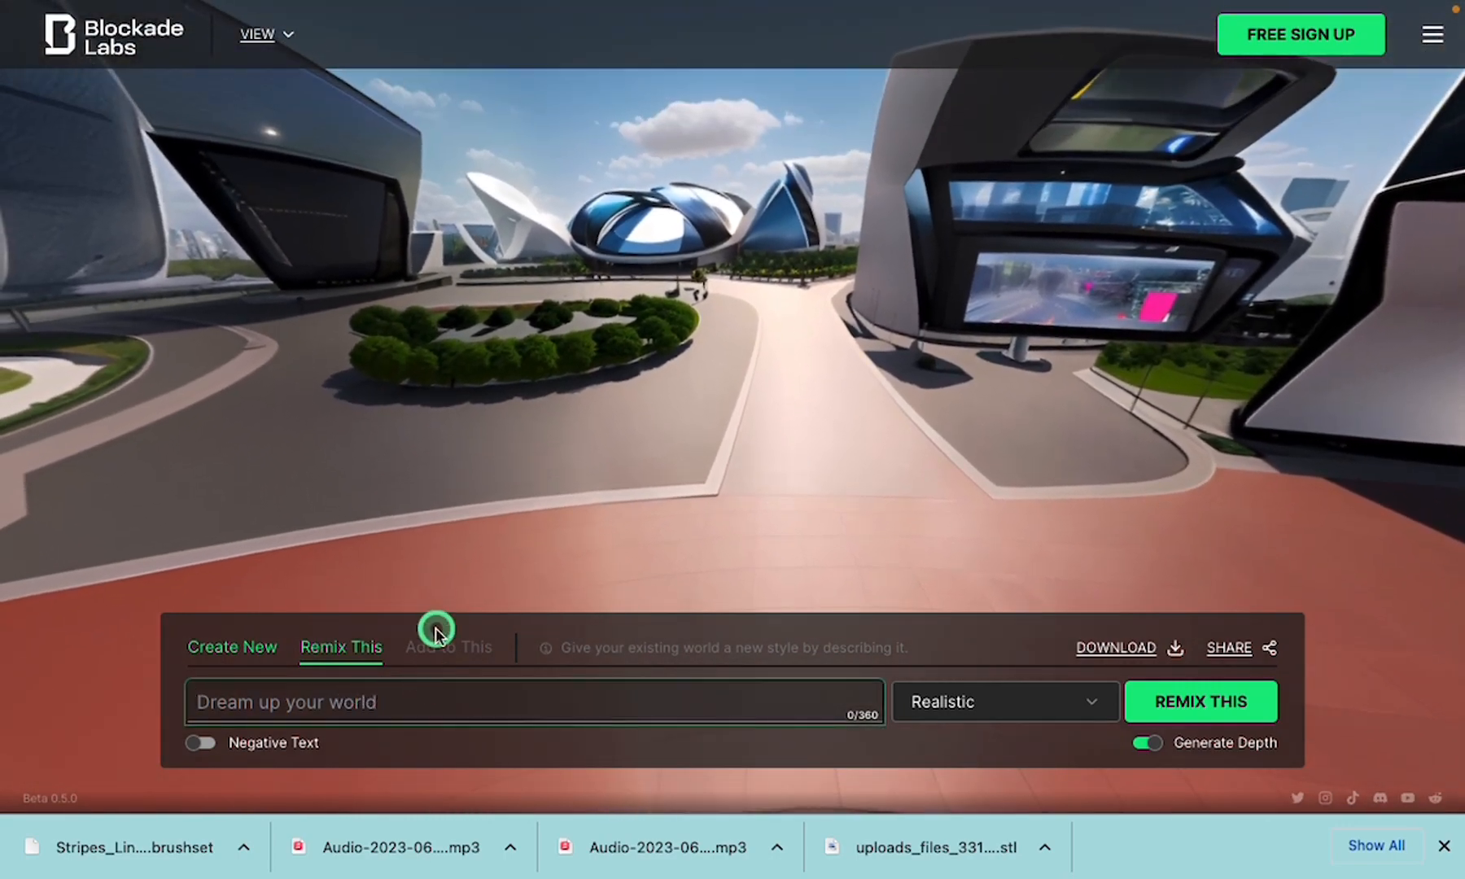
{"action": "type", "text": "I"}
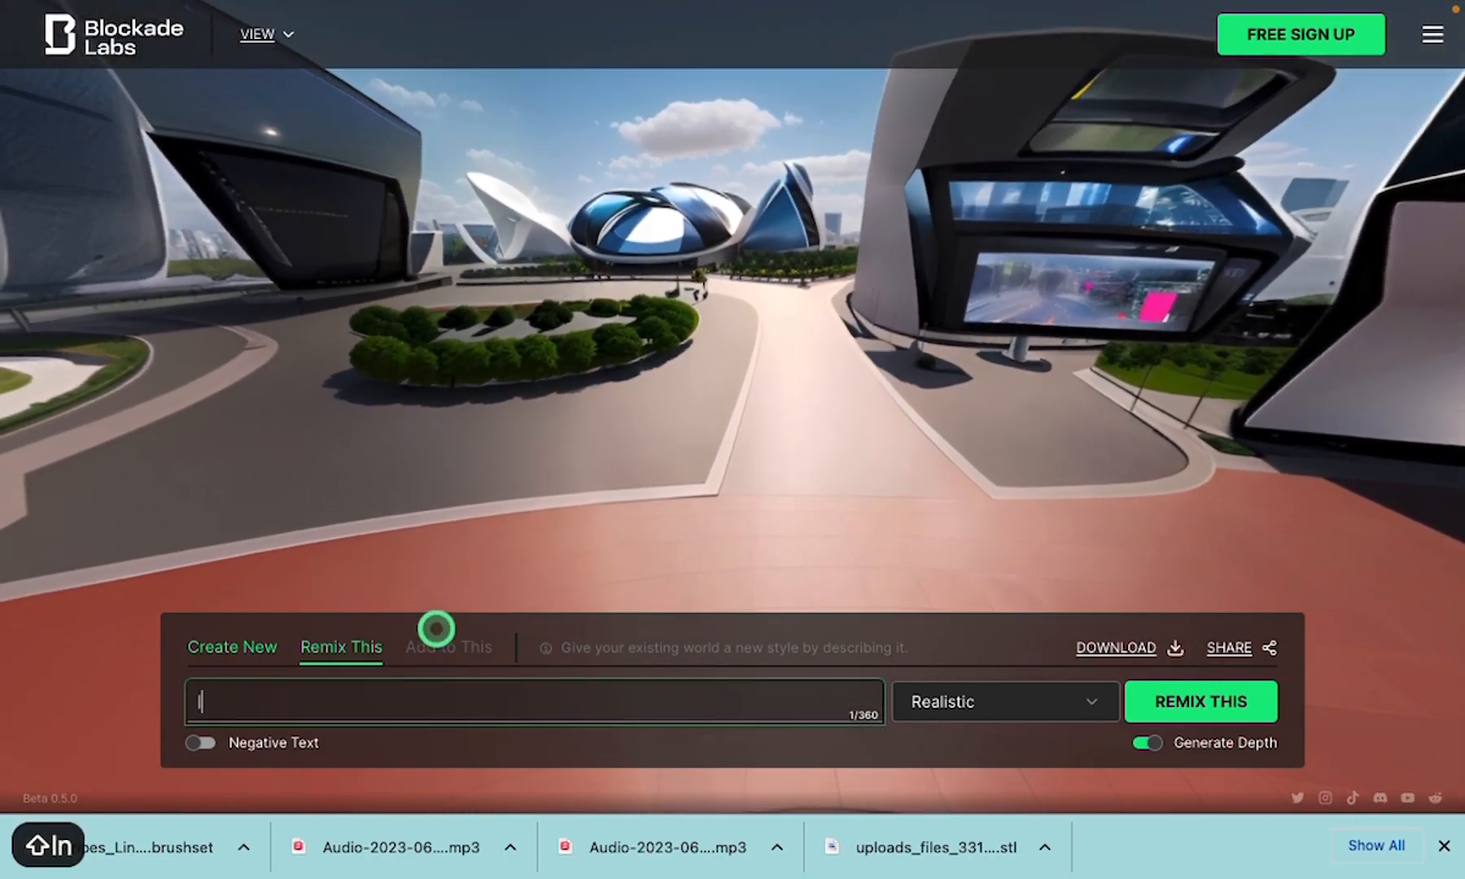
{"action": "type", "text": "nside of a"}
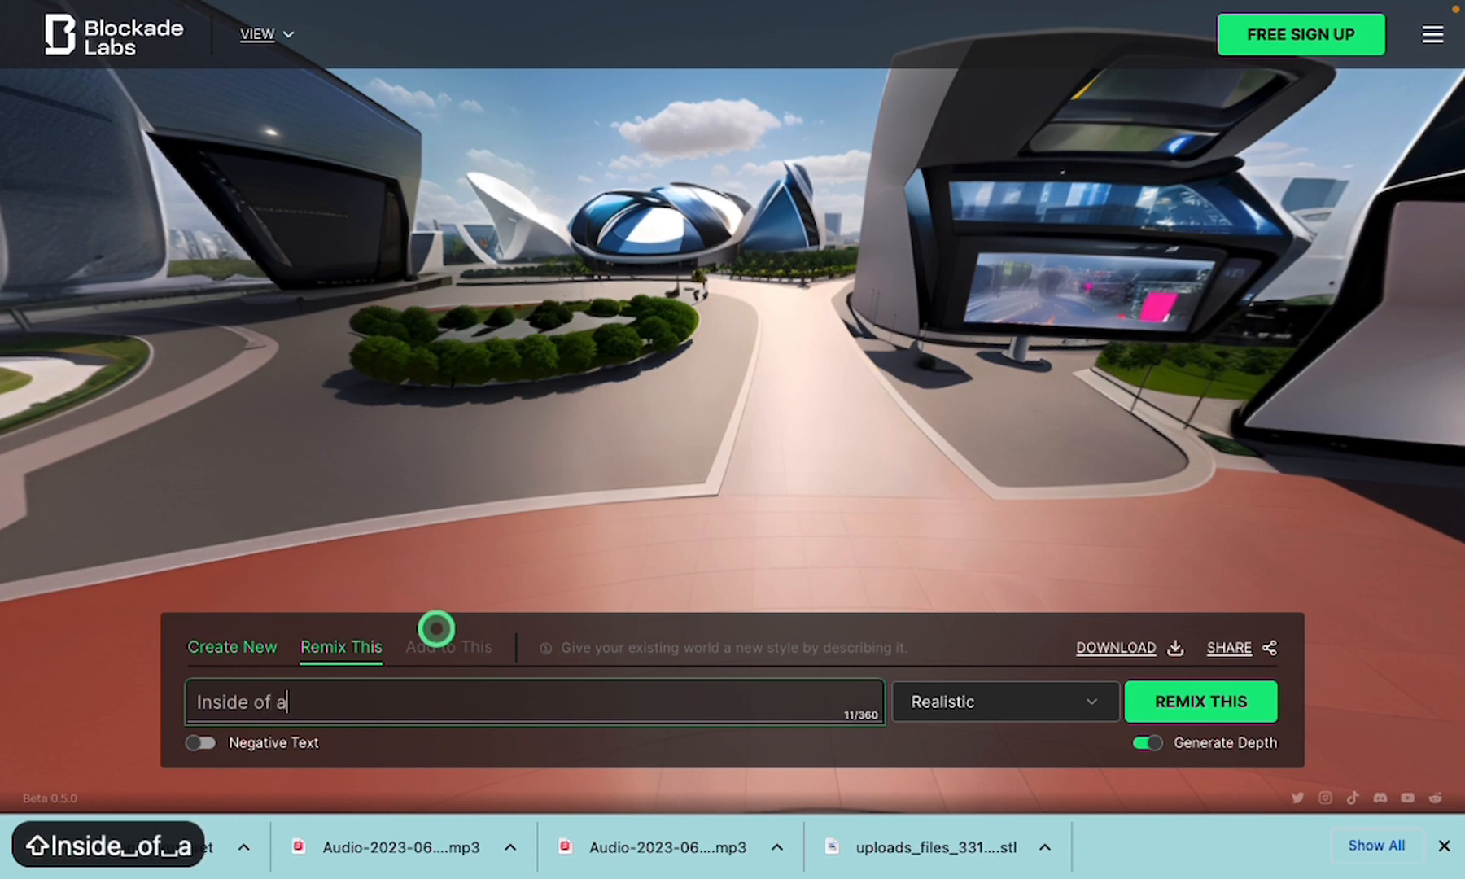
{"action": "type", "text": " fut"}
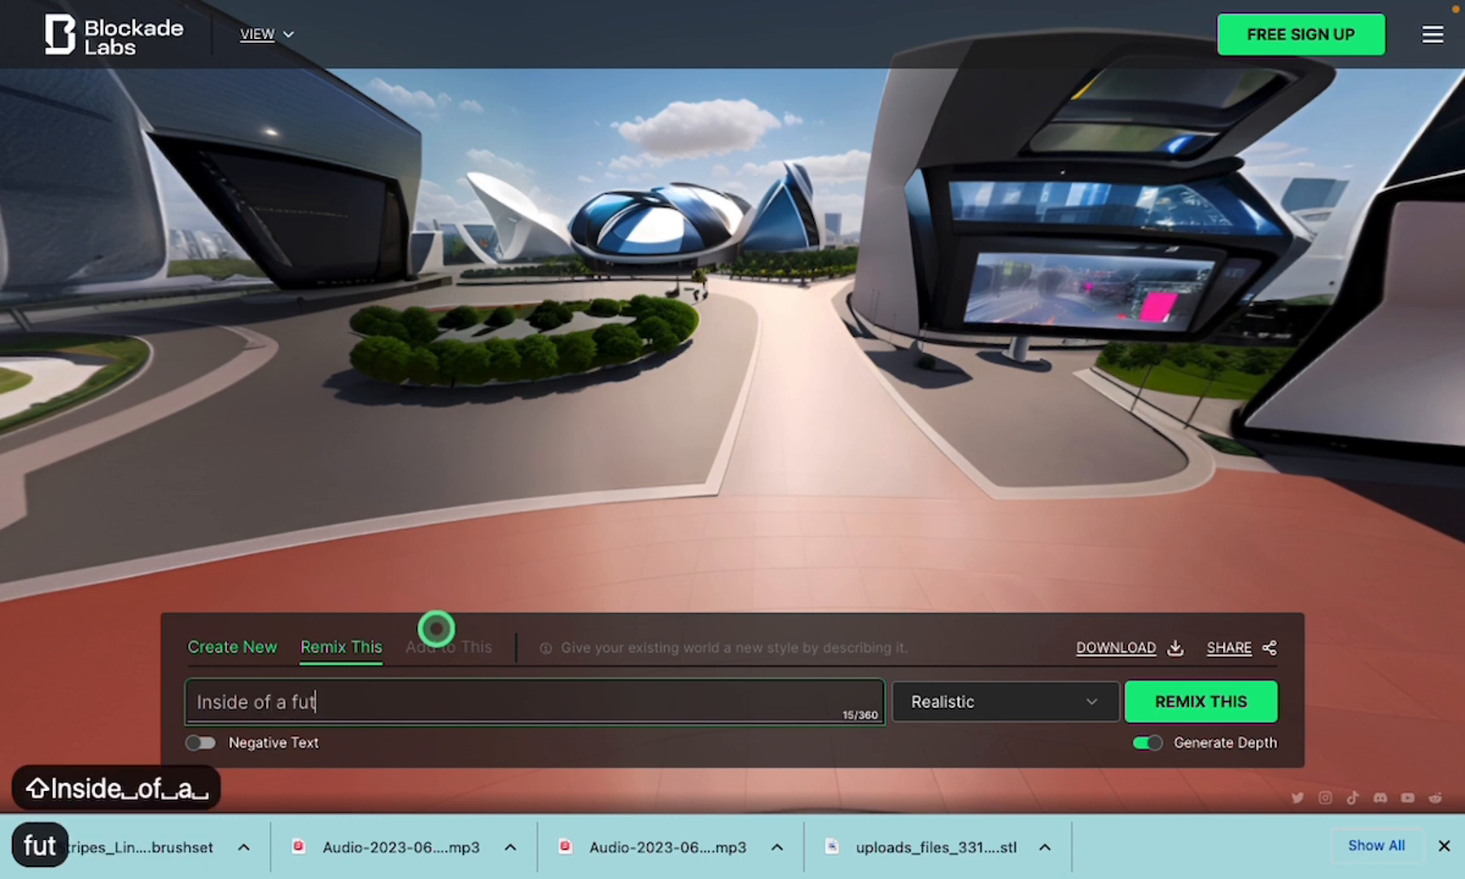
{"action": "type", "text": "uris"}
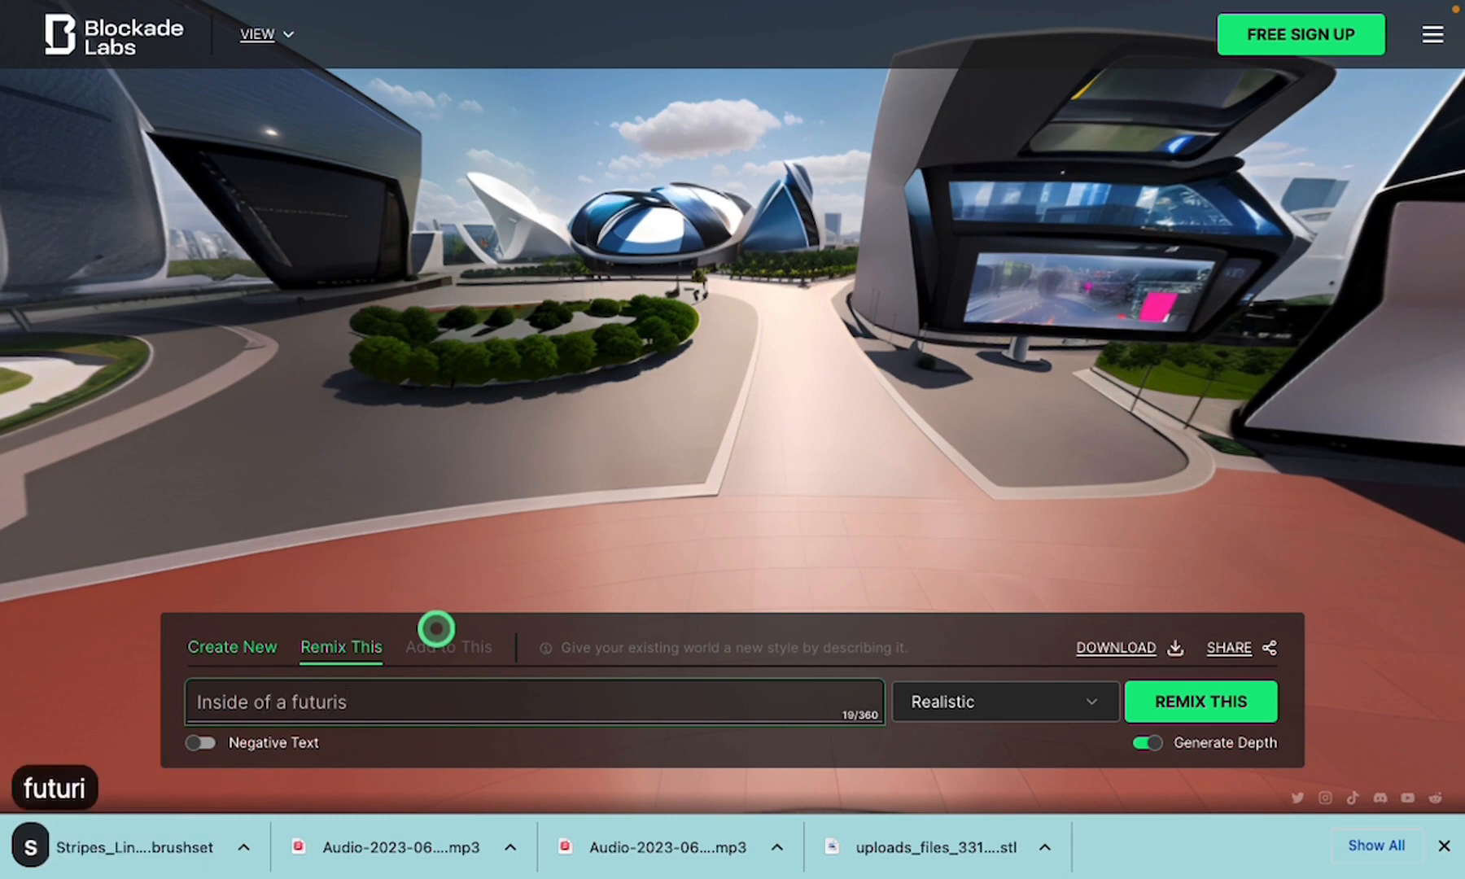
{"action": "type", "text": "tic casino"}
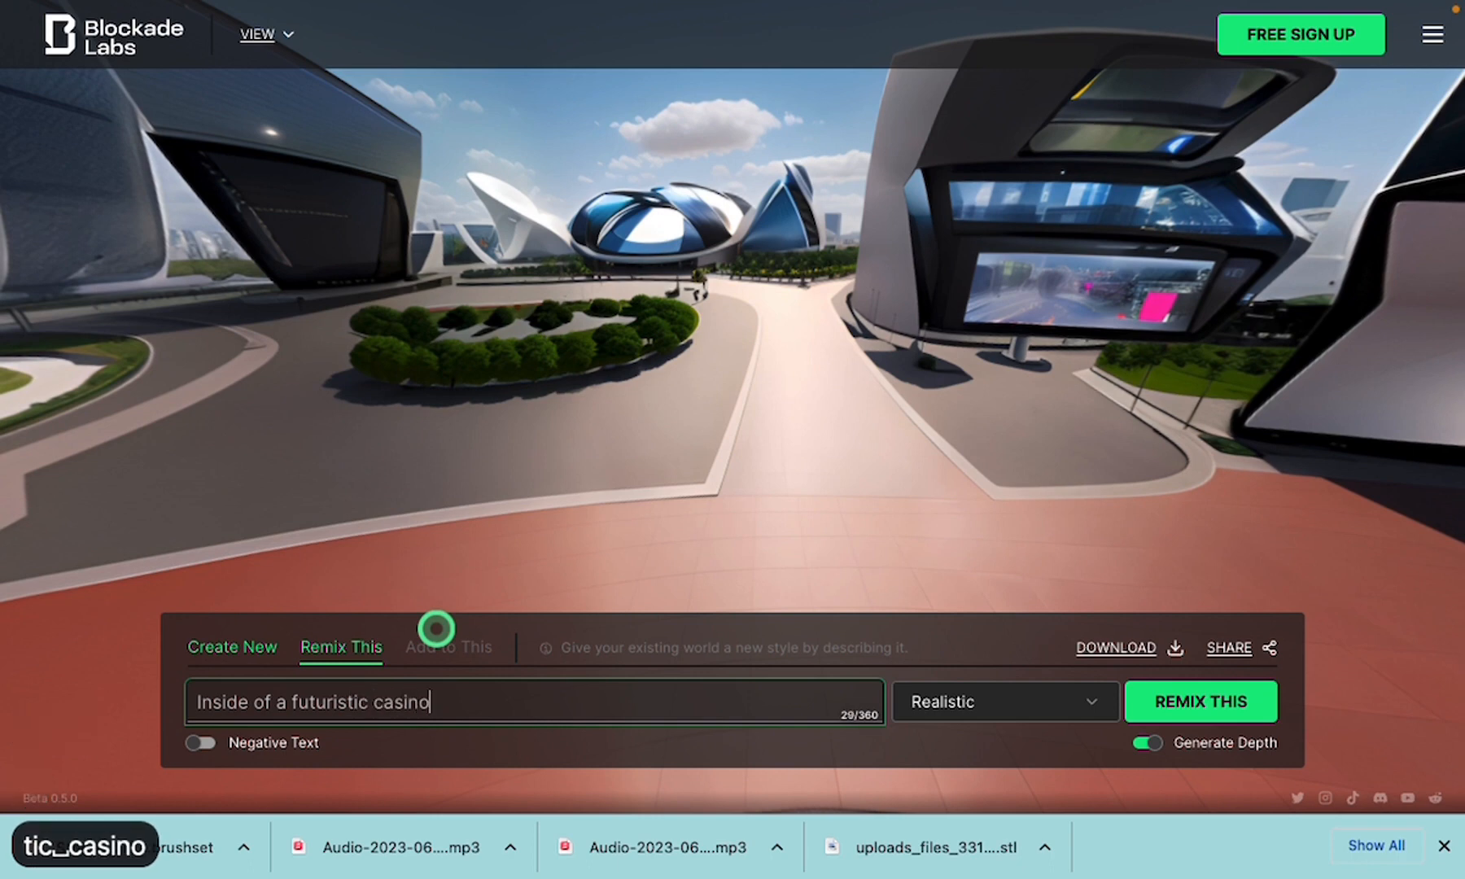
Choose Surreal Style and remix the skybox with the casino prompt
{"action": "left_click", "coordinate": [1005, 705]}
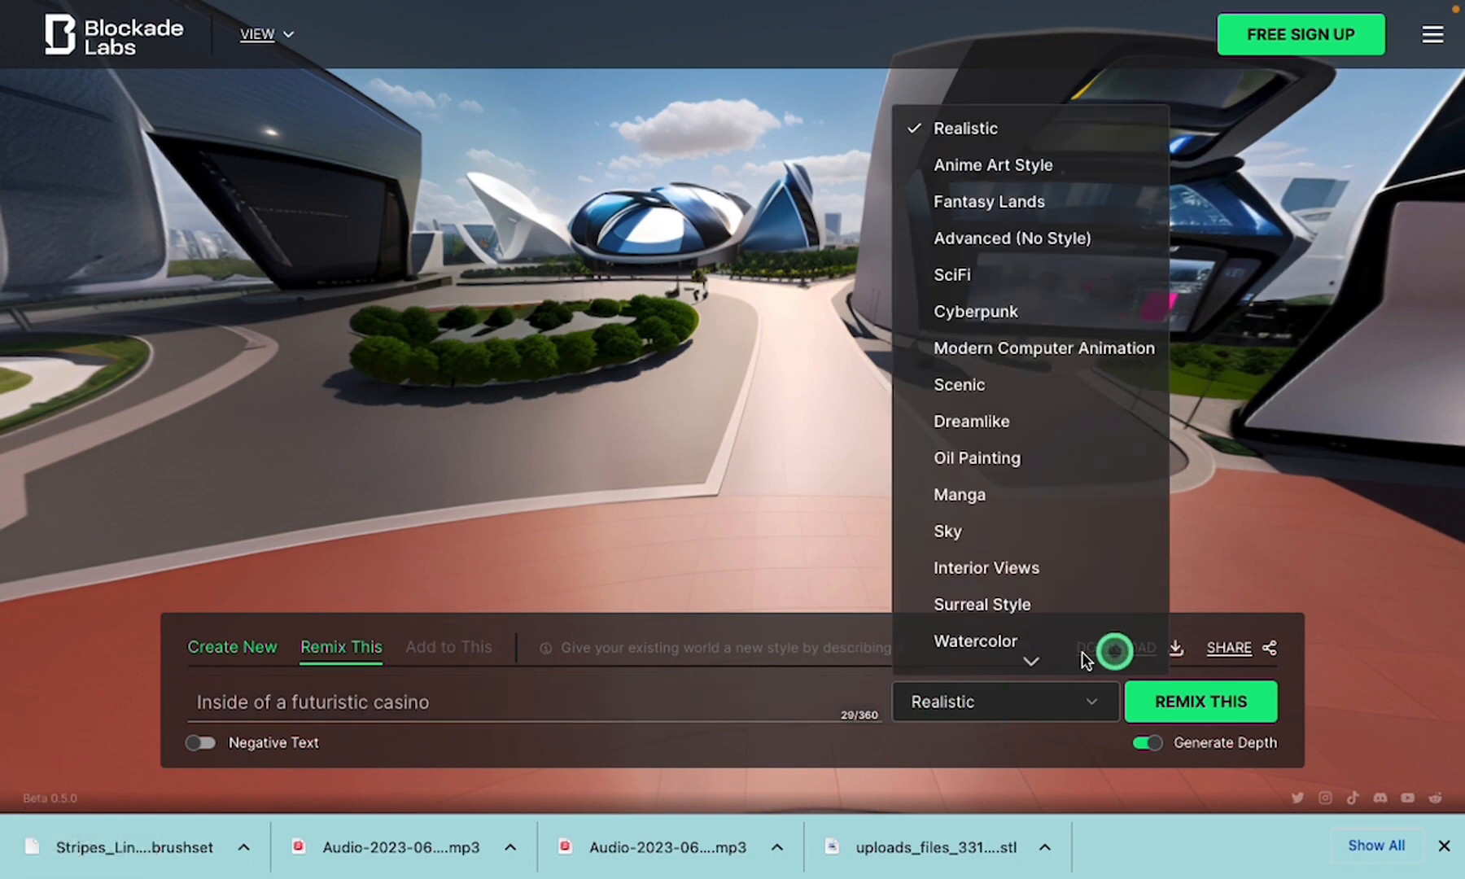
{"action": "scroll", "coordinate": [1085, 658], "scroll_direction": "down", "scroll_amount": 4}
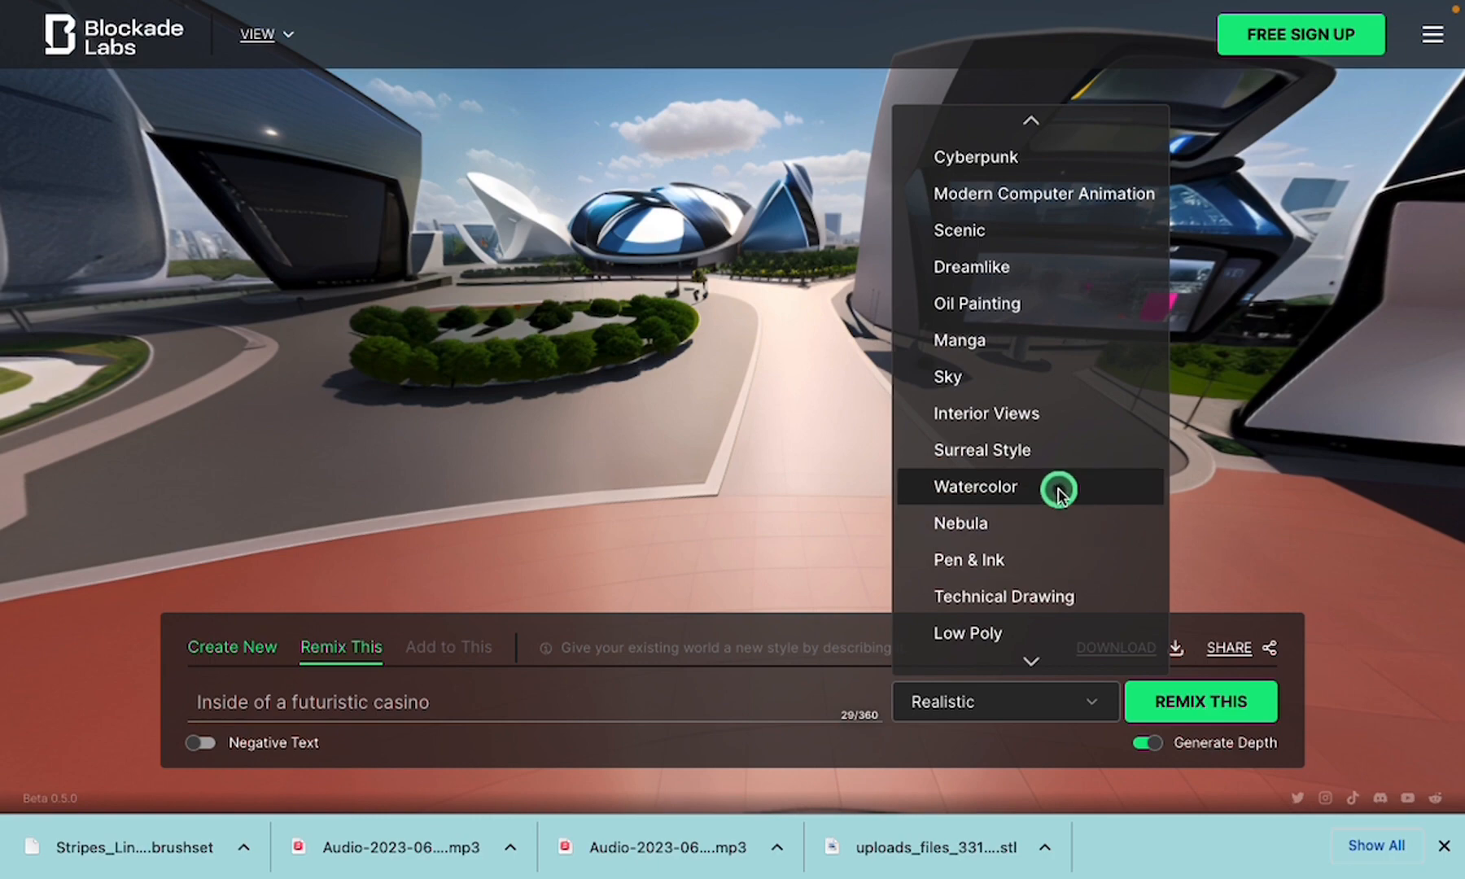
{"action": "left_click", "coordinate": [1048, 453]}
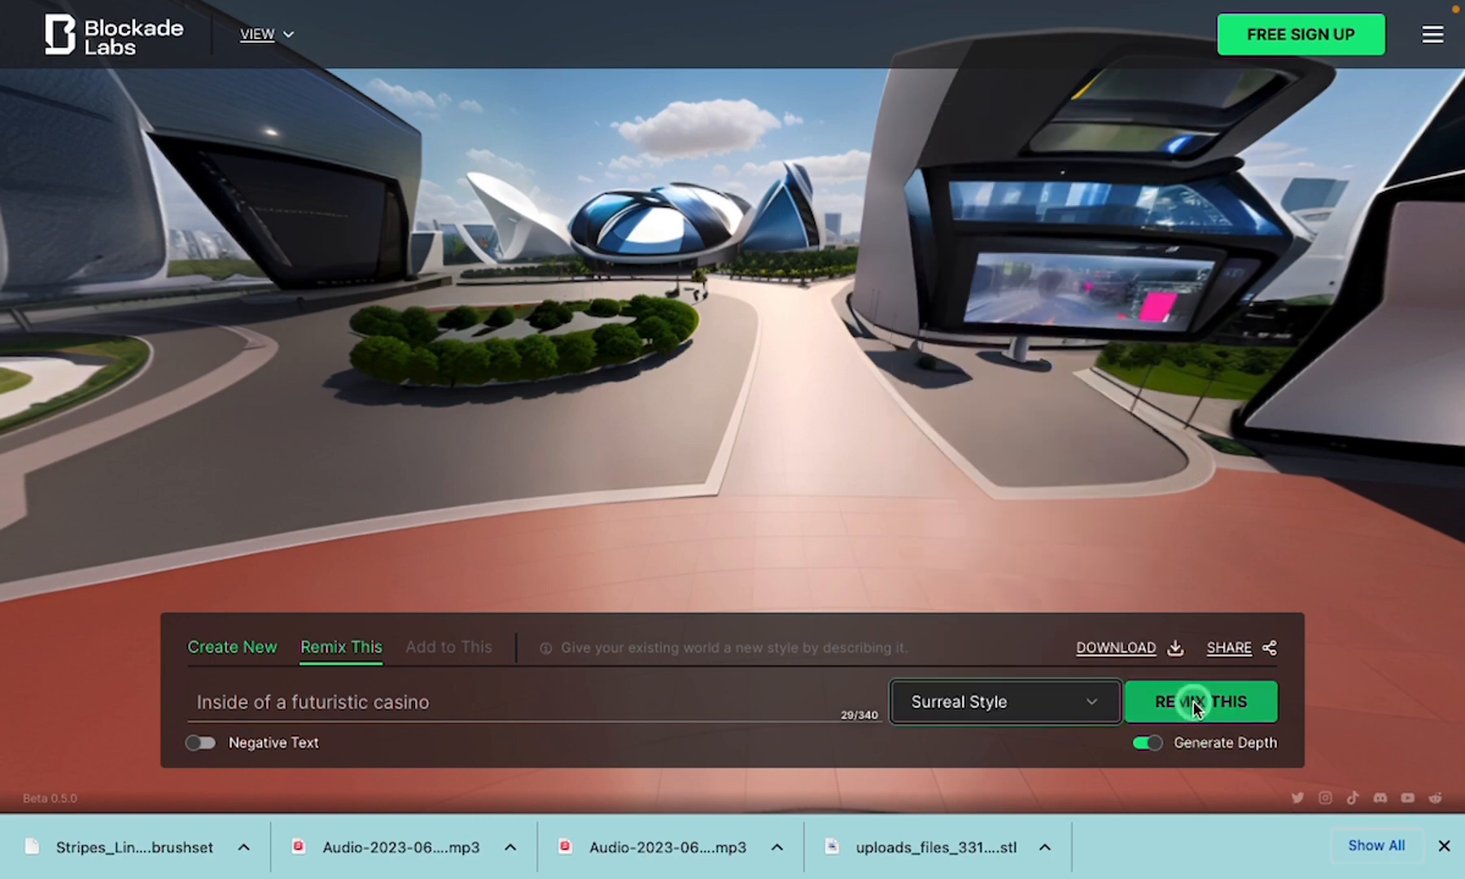
{"action": "left_click", "coordinate": [1194, 703]}
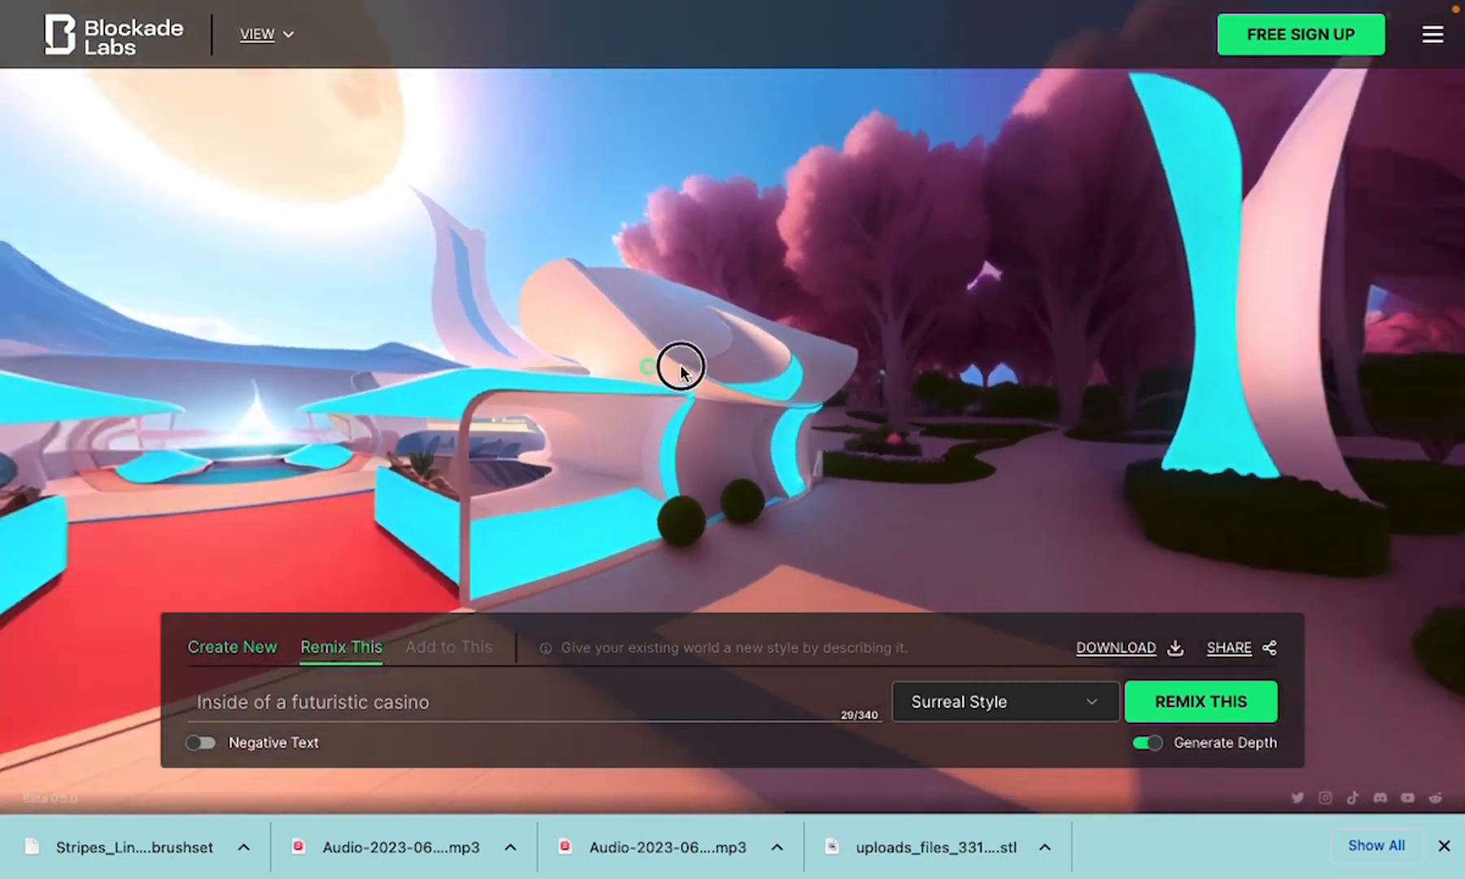
Switch the style to Advanced (No Style) and remix the skybox again with the same casino prompt
{"action": "left_click_drag", "start_coordinate": [682, 370], "coordinate": [874, 368]}
{"action": "left_click_drag", "start_coordinate": [422, 400], "coordinate": [1207, 486]}
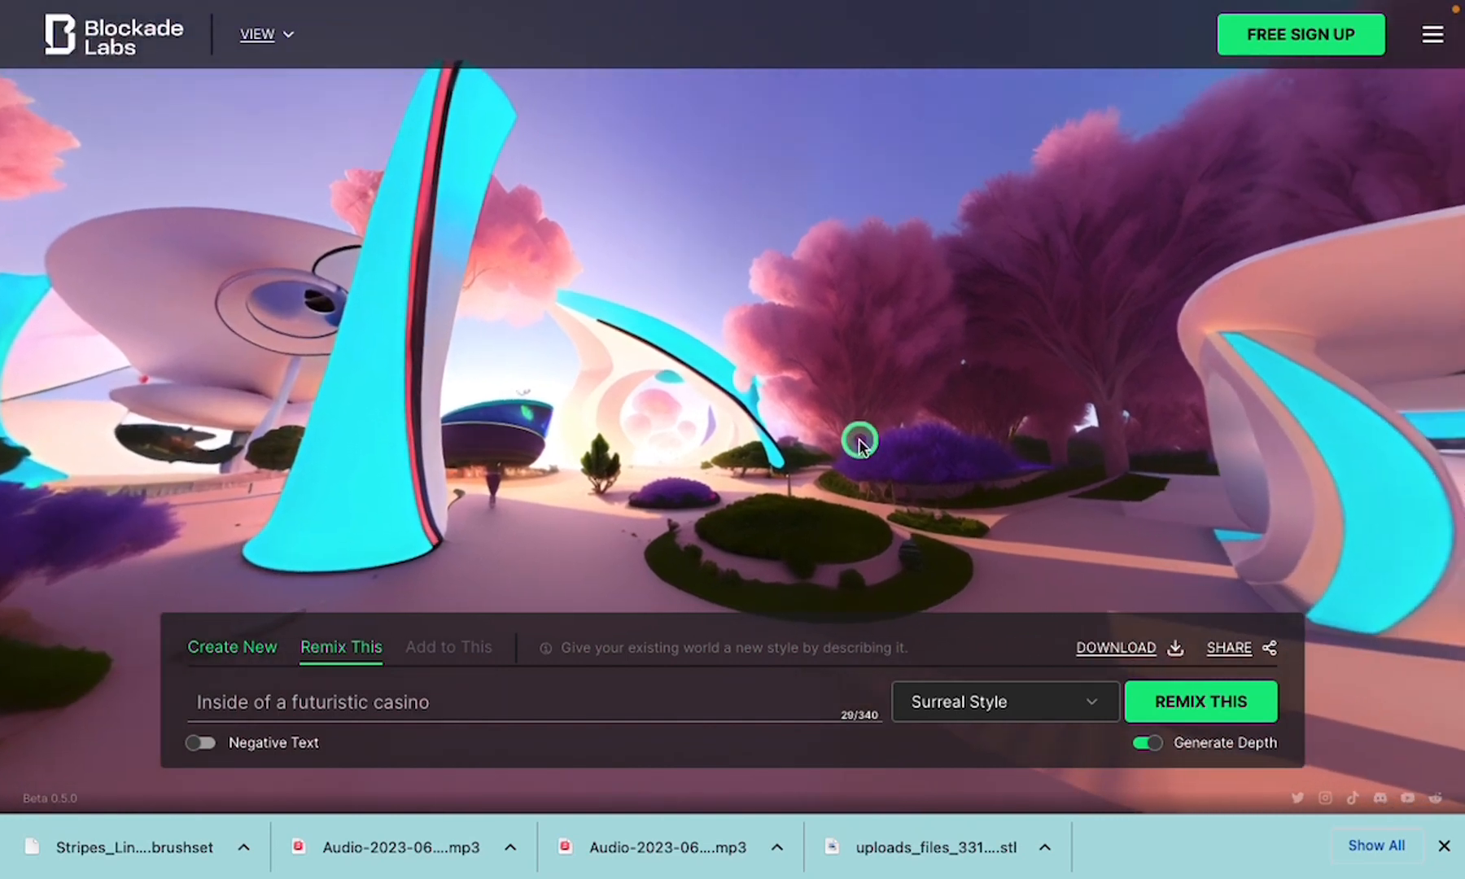
{"action": "left_click", "coordinate": [1085, 710]}
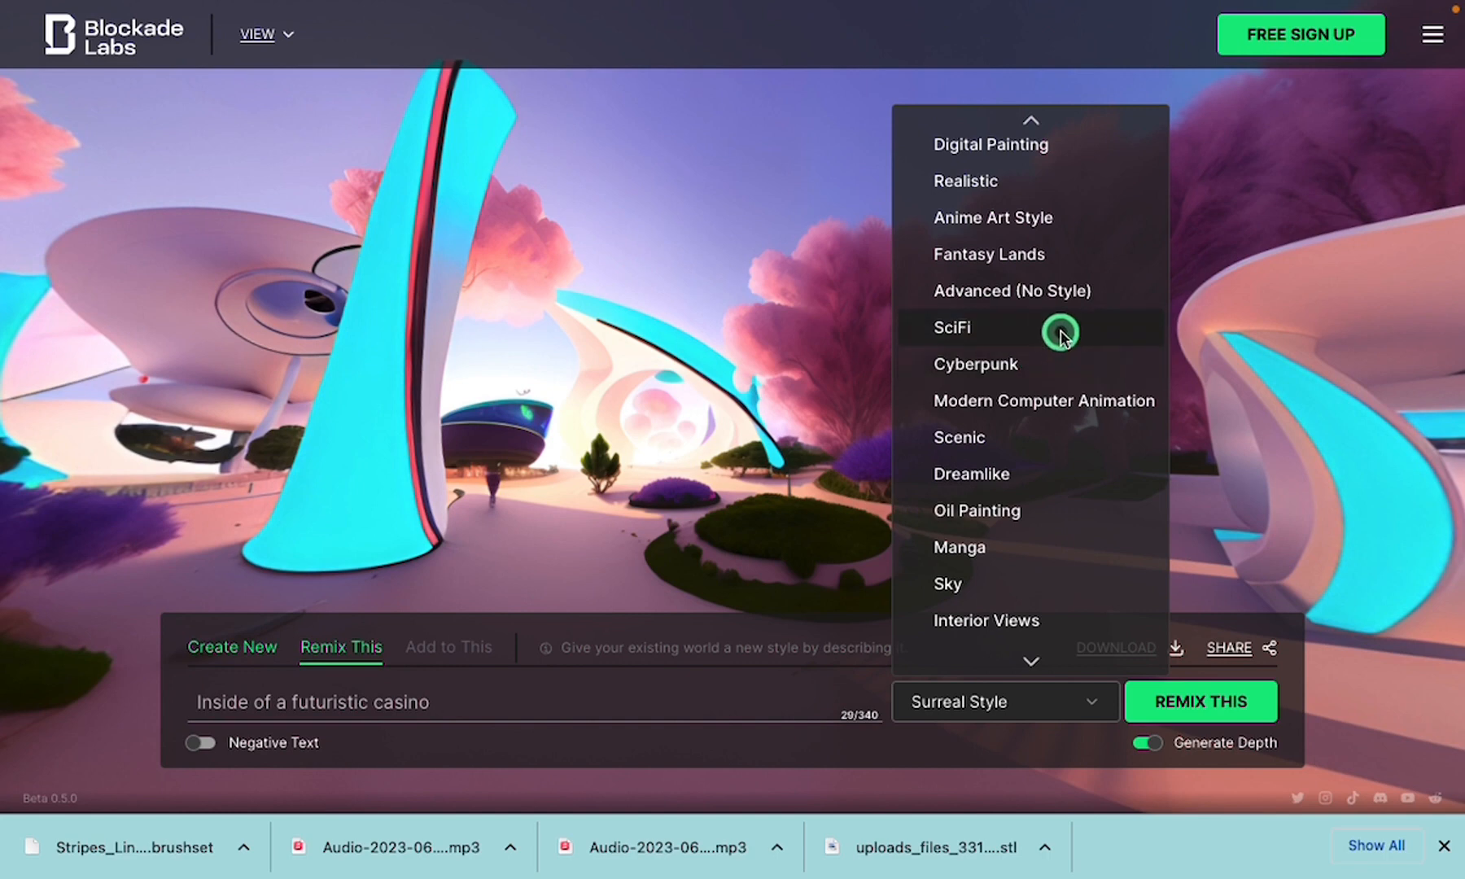
{"action": "left_click", "coordinate": [1032, 290]}
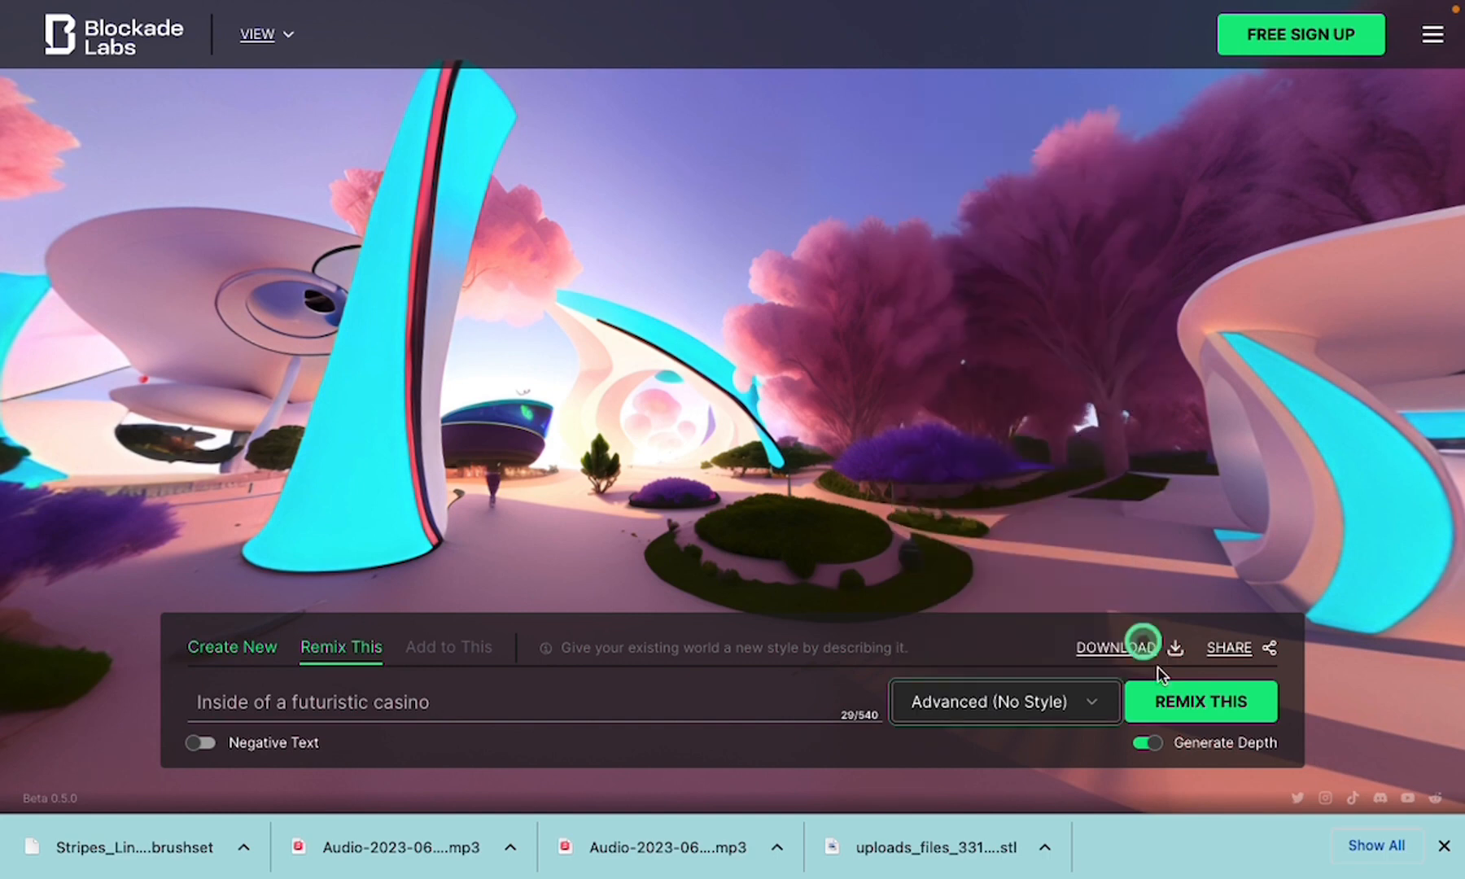
{"action": "left_click", "coordinate": [1221, 708]}
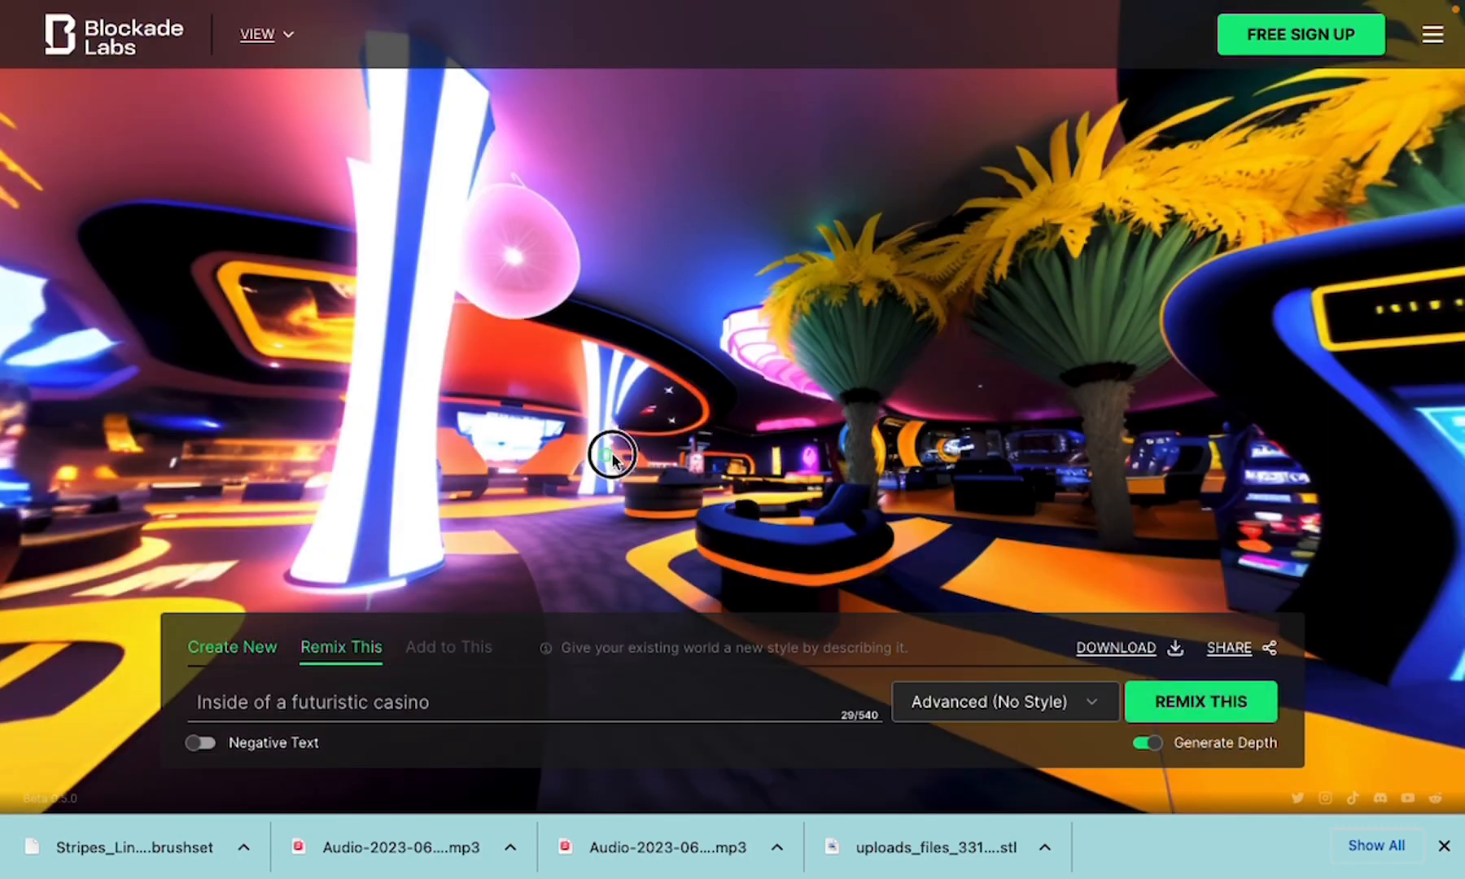
Look all the way around the Advanced (No Style) casino skybox to examine its palms, neon columns and gaming areas
{"action": "left_click_drag", "start_coordinate": [612, 450], "coordinate": [949, 419]}
{"action": "left_click_drag", "start_coordinate": [592, 420], "coordinate": [1156, 350]}
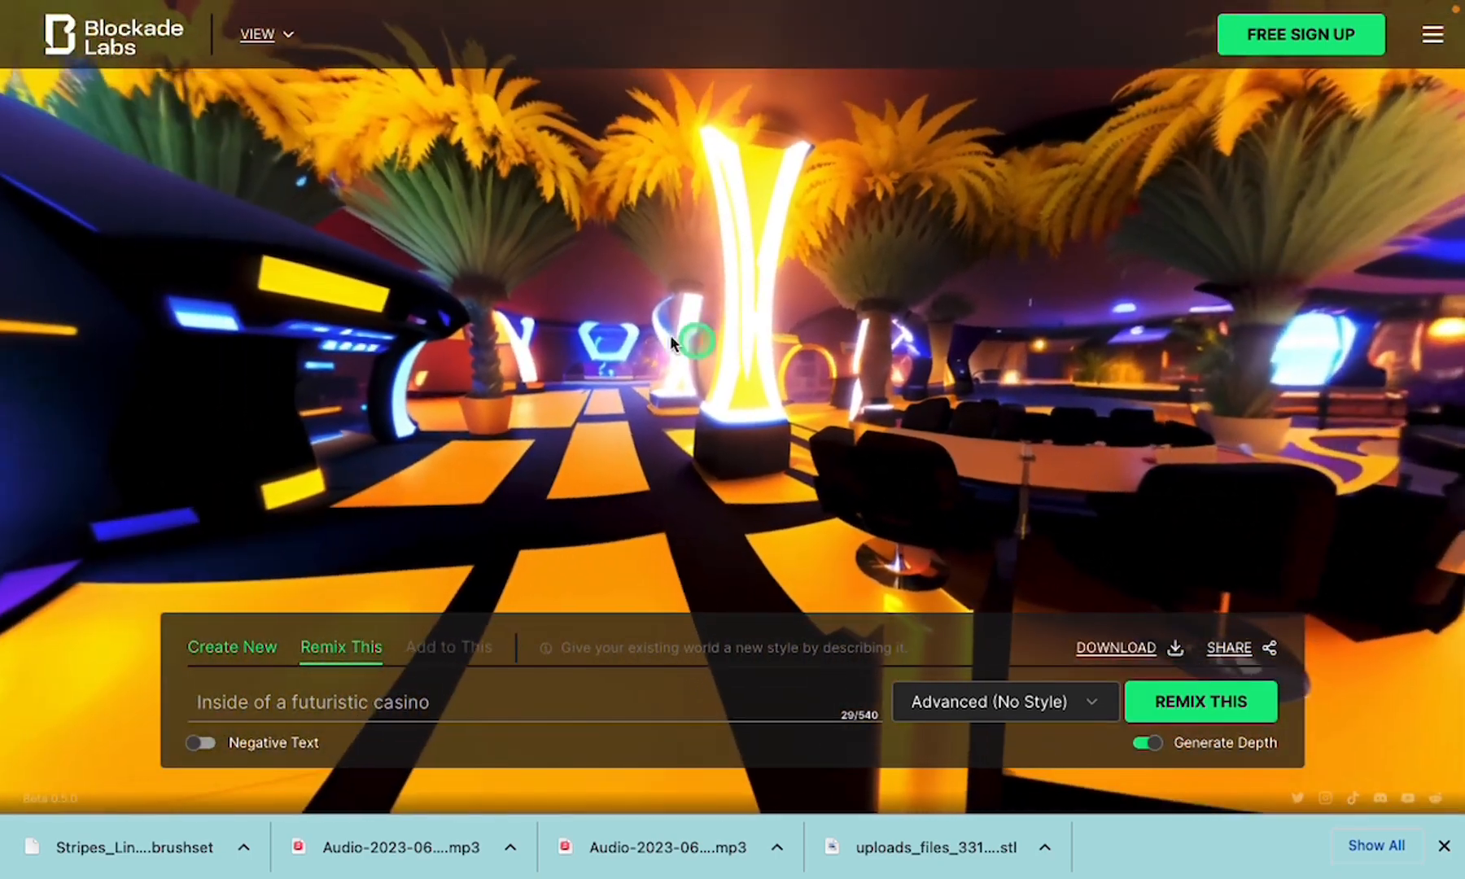
{"action": "left_click_drag", "start_coordinate": [562, 334], "coordinate": [1082, 276]}
{"action": "left_click_drag", "start_coordinate": [332, 315], "coordinate": [791, 317]}
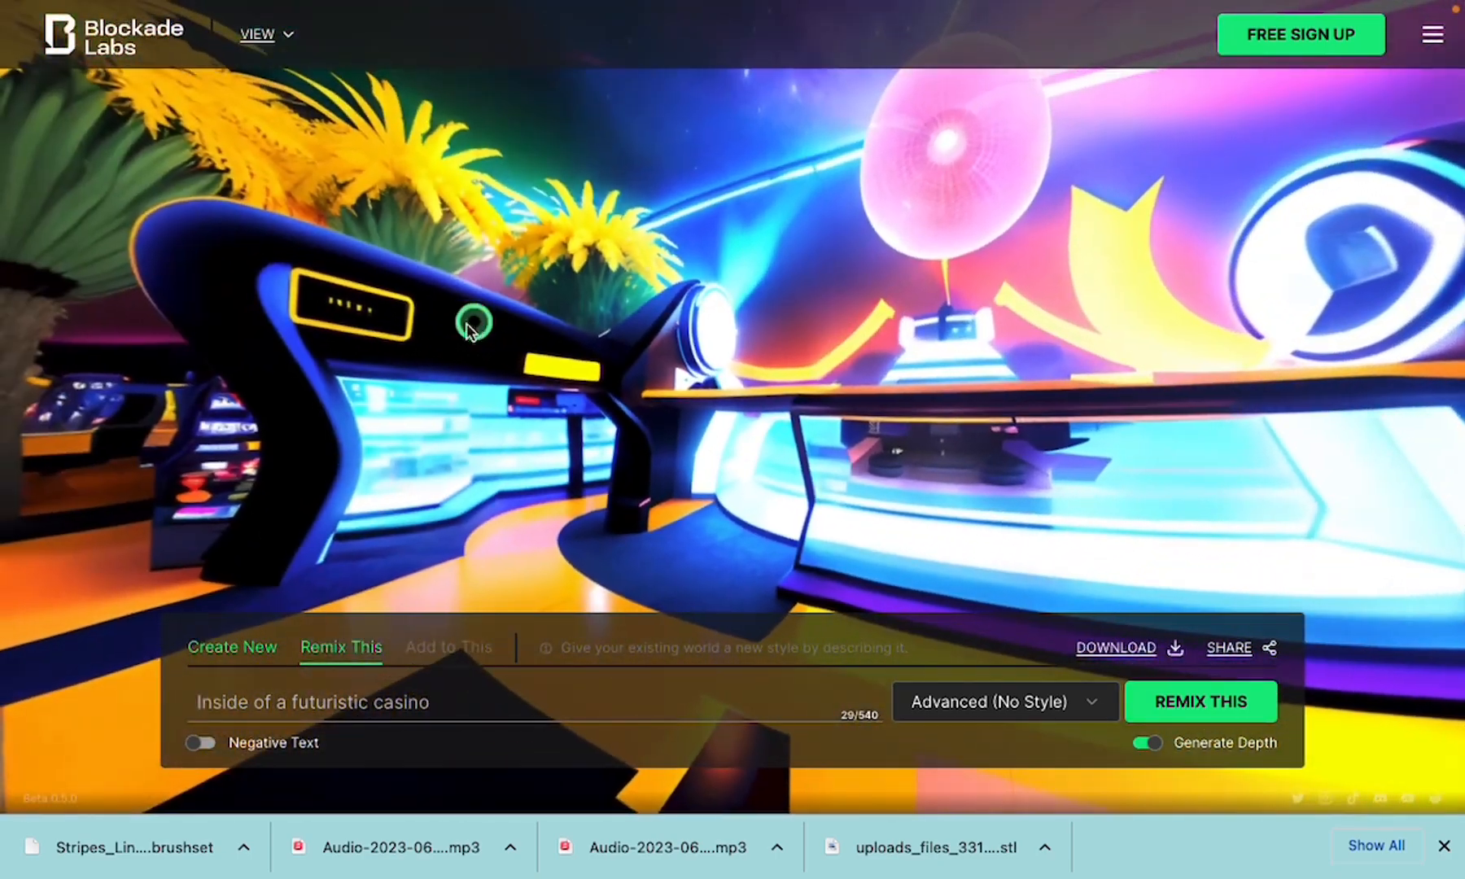
{"action": "left_click_drag", "start_coordinate": [481, 324], "coordinate": [794, 327]}
{"action": "left_click_drag", "start_coordinate": [319, 359], "coordinate": [443, 525]}
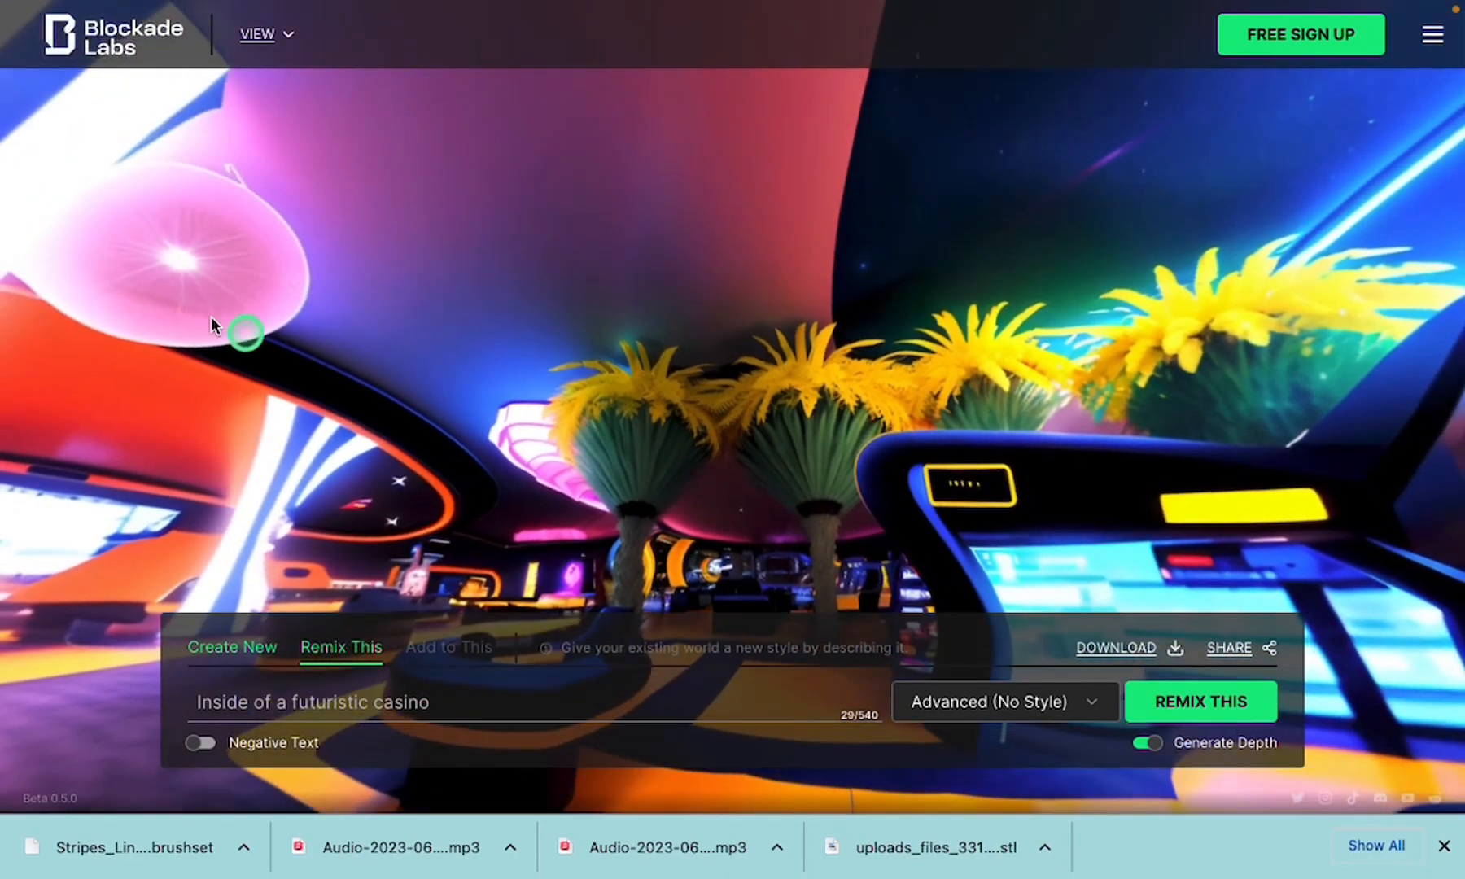
{"action": "left_click_drag", "start_coordinate": [213, 317], "coordinate": [733, 301]}
{"action": "left_click_drag", "start_coordinate": [478, 492], "coordinate": [1067, 396]}
{"action": "left_click_drag", "start_coordinate": [577, 620], "coordinate": [554, 669]}
Change the remix style to Low Poly
{"action": "left_click", "coordinate": [1007, 713]}
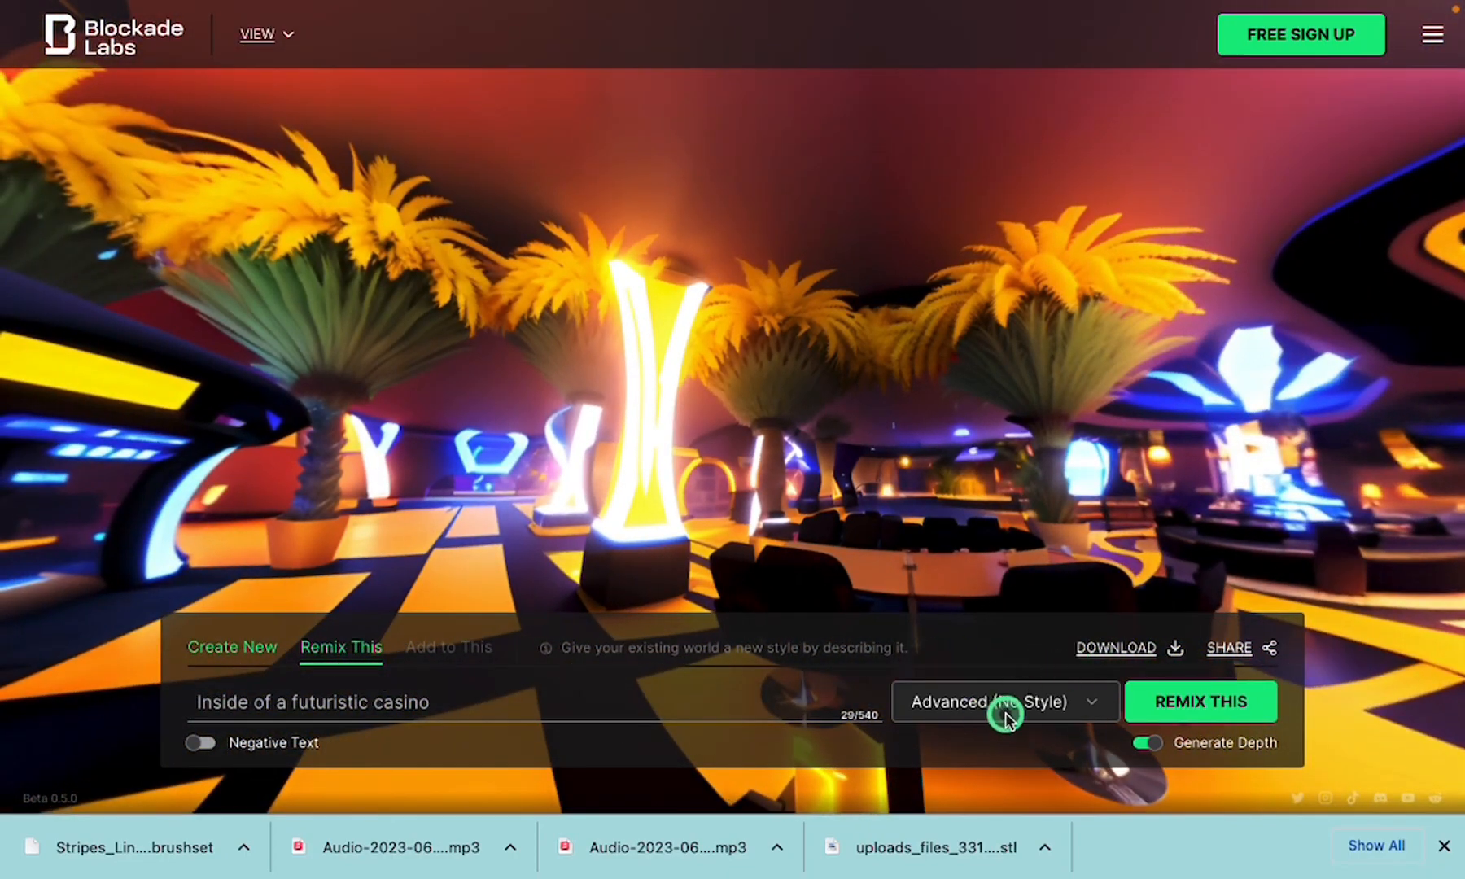
{"action": "mouse_move", "coordinate": [1019, 649]}
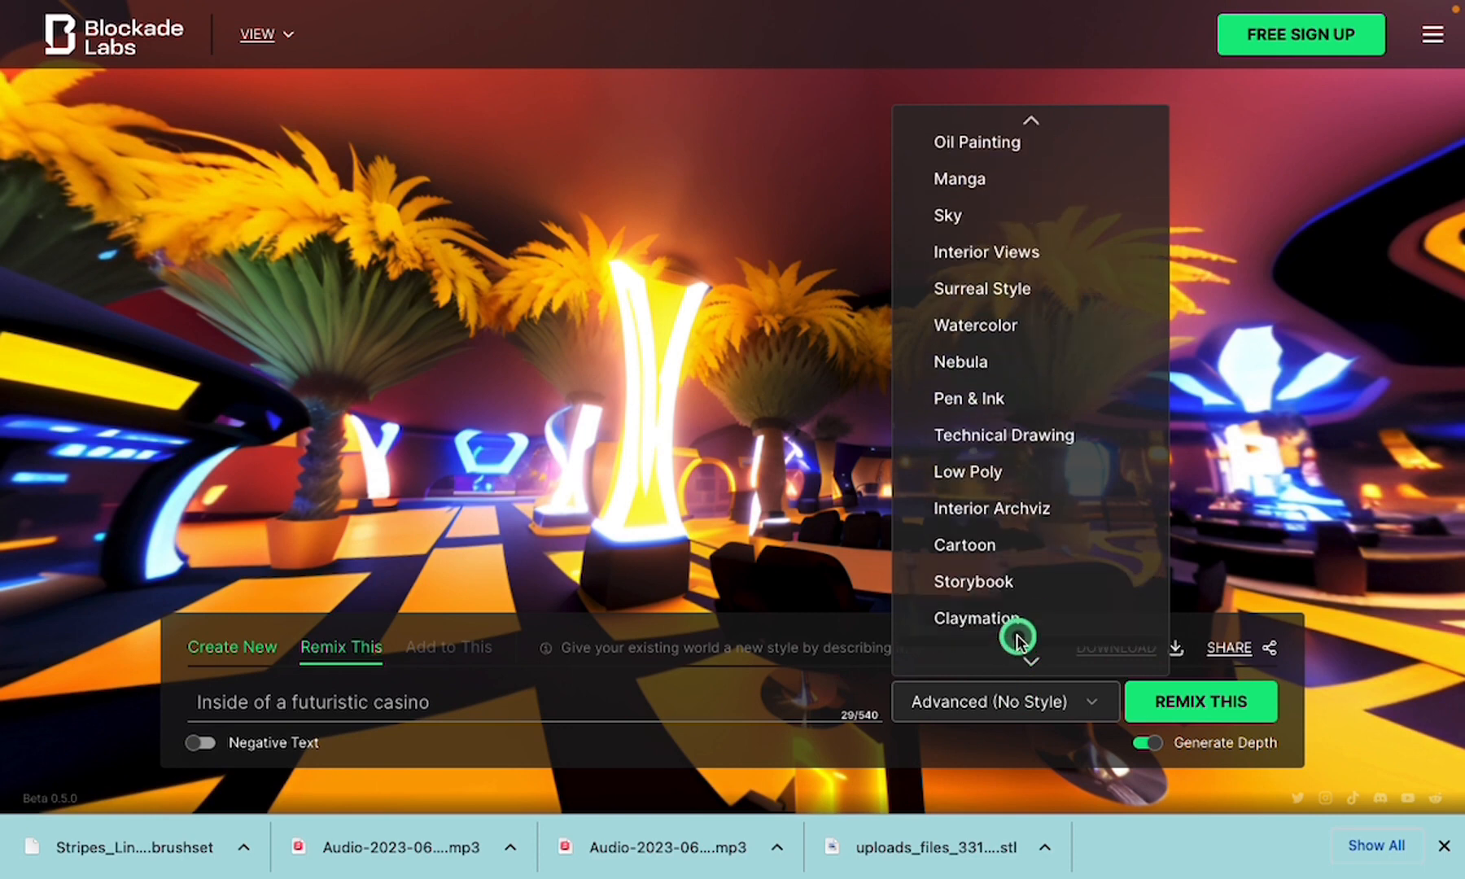
{"action": "scroll", "coordinate": [1019, 570], "scroll_direction": "down", "scroll_amount": 2}
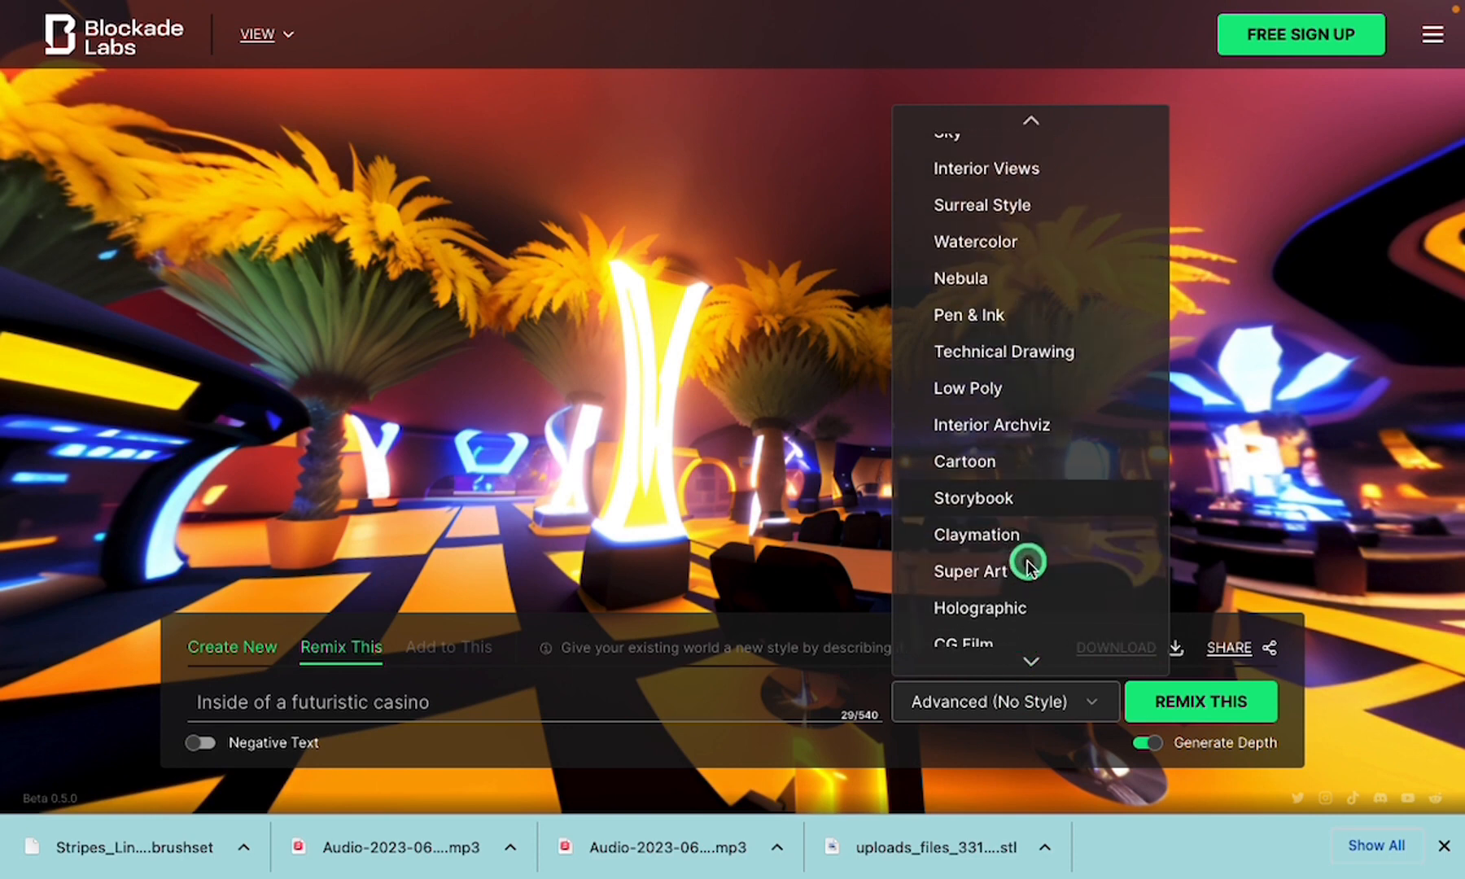
{"action": "scroll", "coordinate": [1017, 473], "scroll_direction": "up", "scroll_amount": 1}
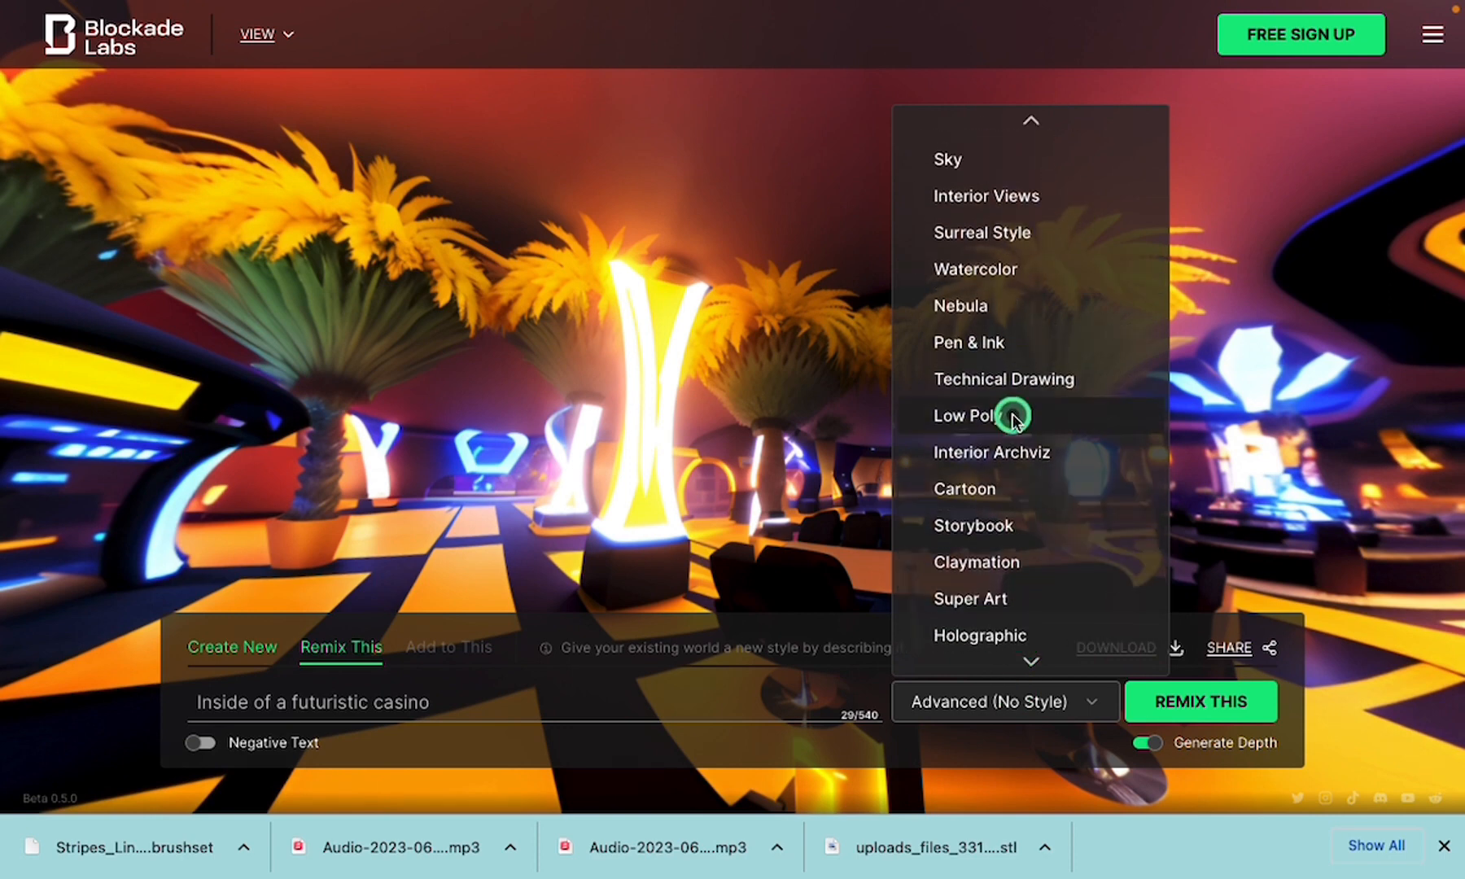
{"action": "left_click", "coordinate": [1012, 417]}
Replace the prompt with "Scottish castles on the hillside" and remix the skybox
{"action": "triple_click", "coordinate": [415, 710]}
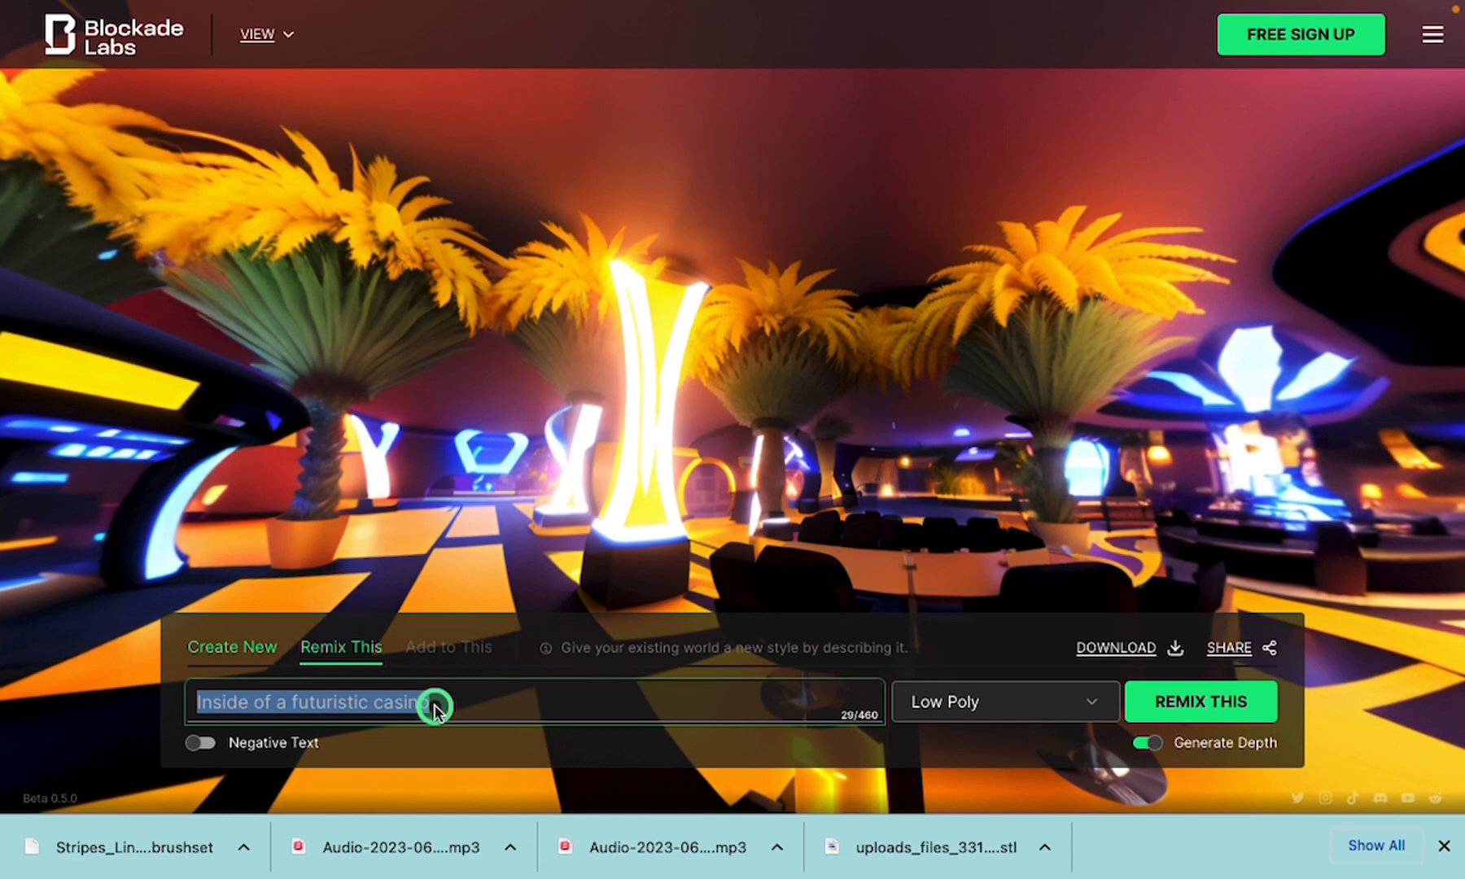
{"action": "type", "text": "Sc"}
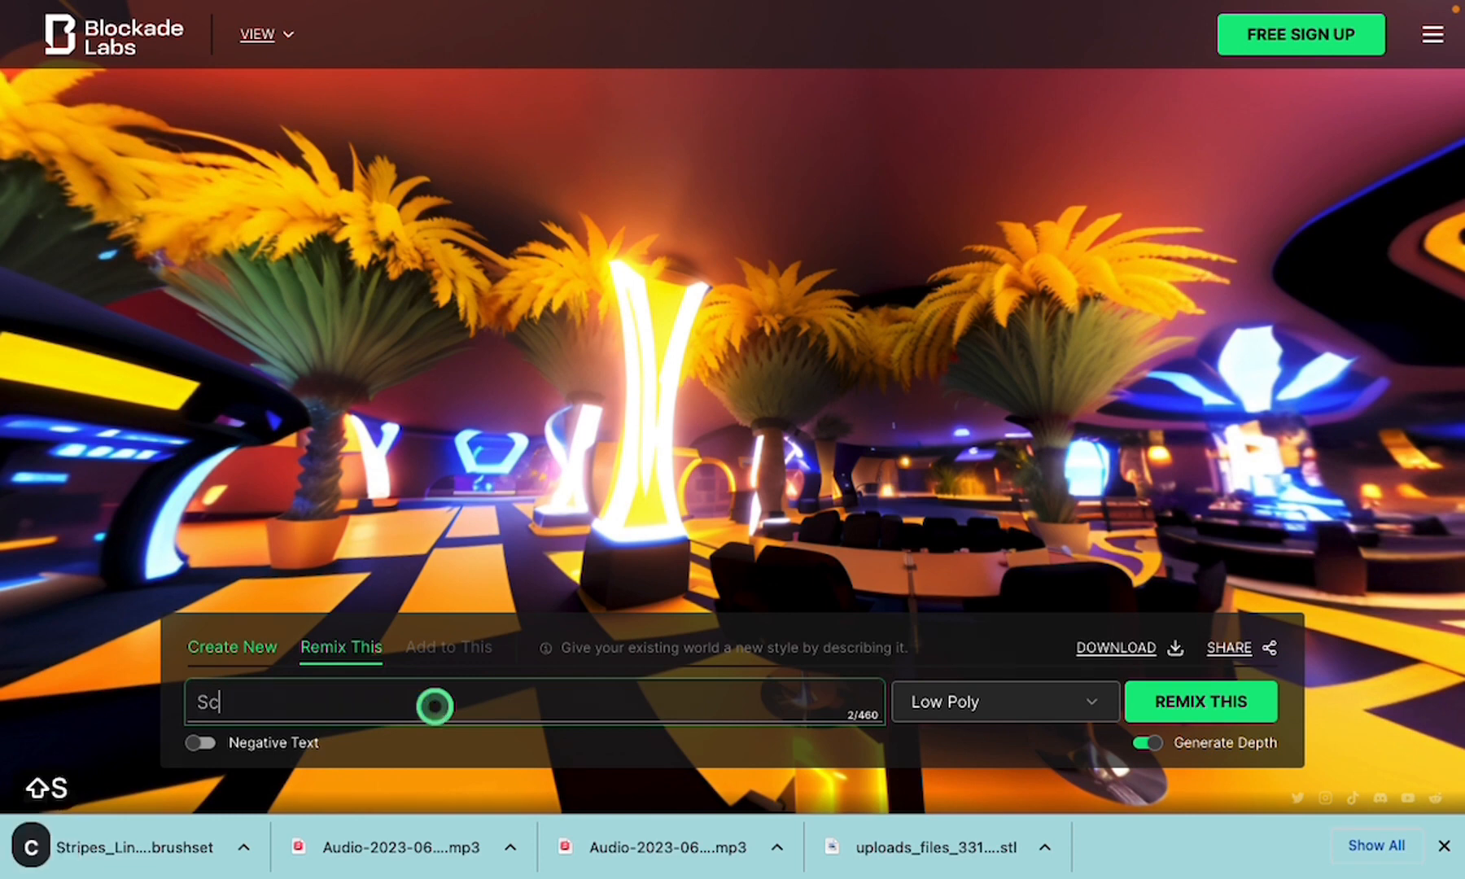
{"action": "type", "text": "ottish ca"}
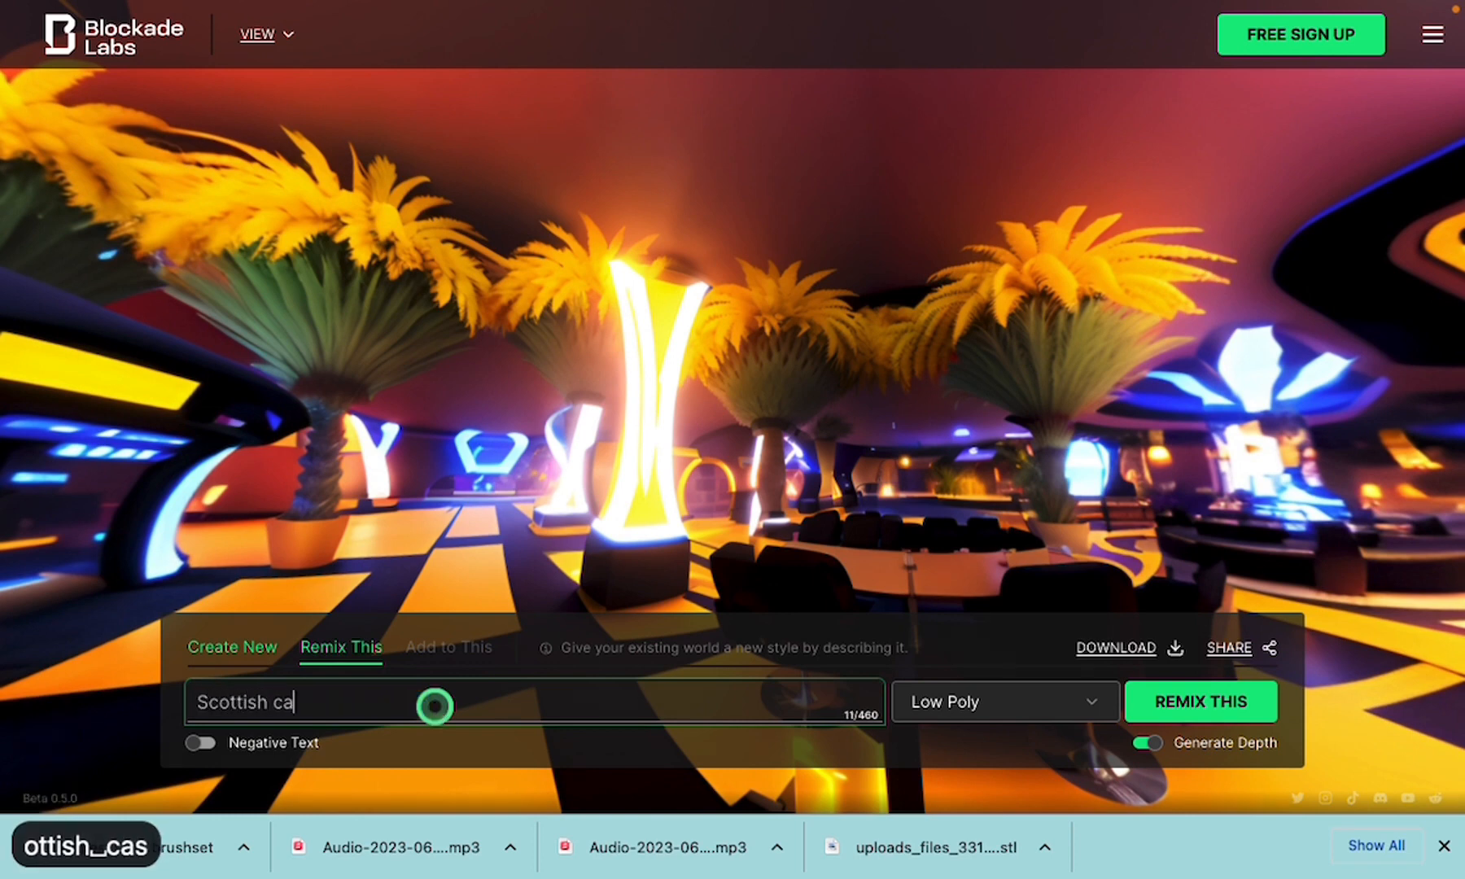
{"action": "type", "text": "stles on the "}
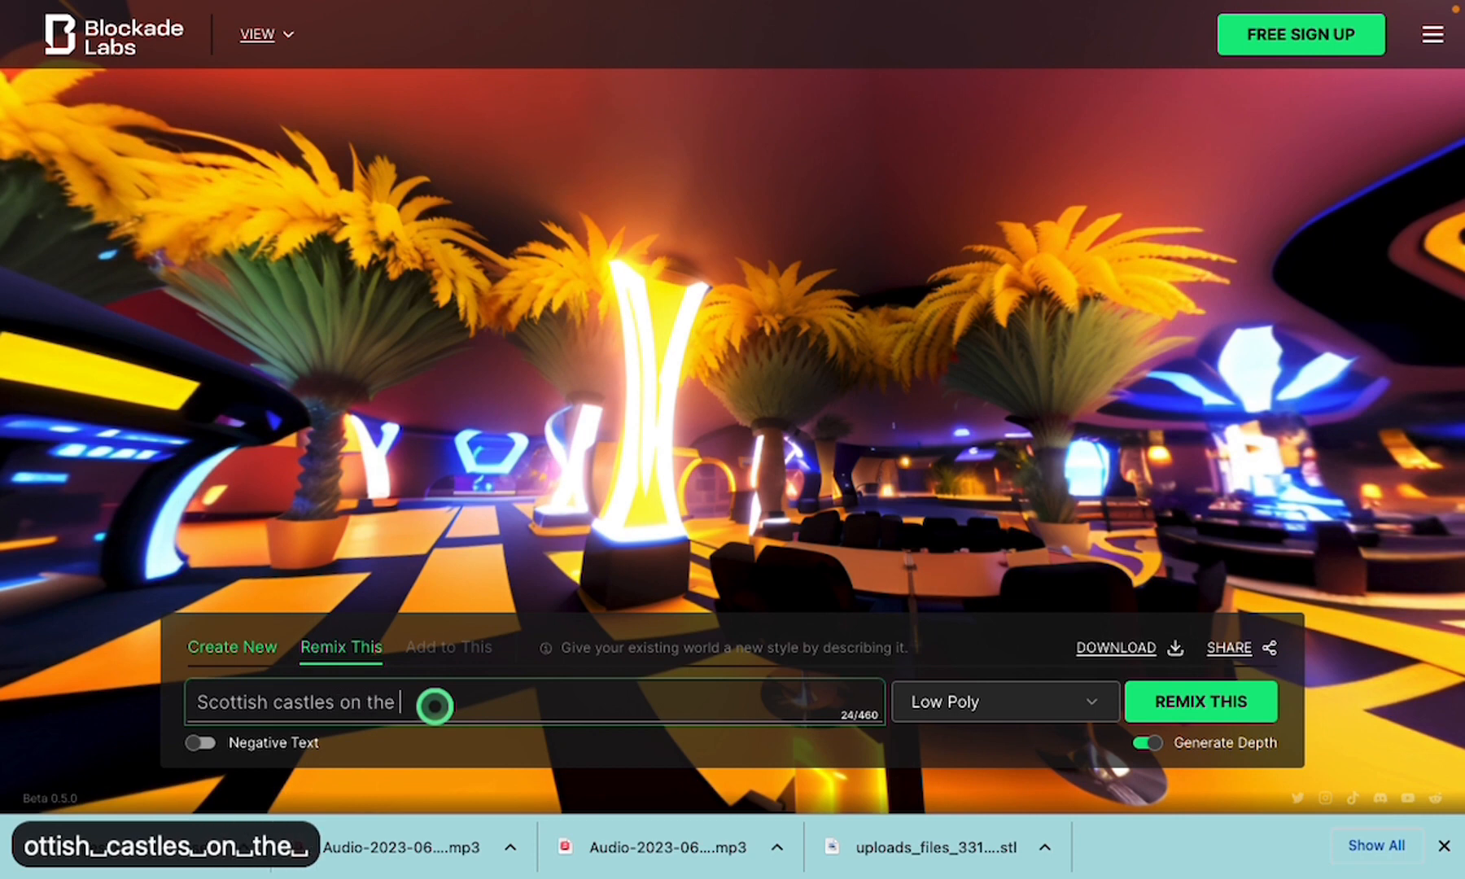
{"action": "type", "text": "hillside"}
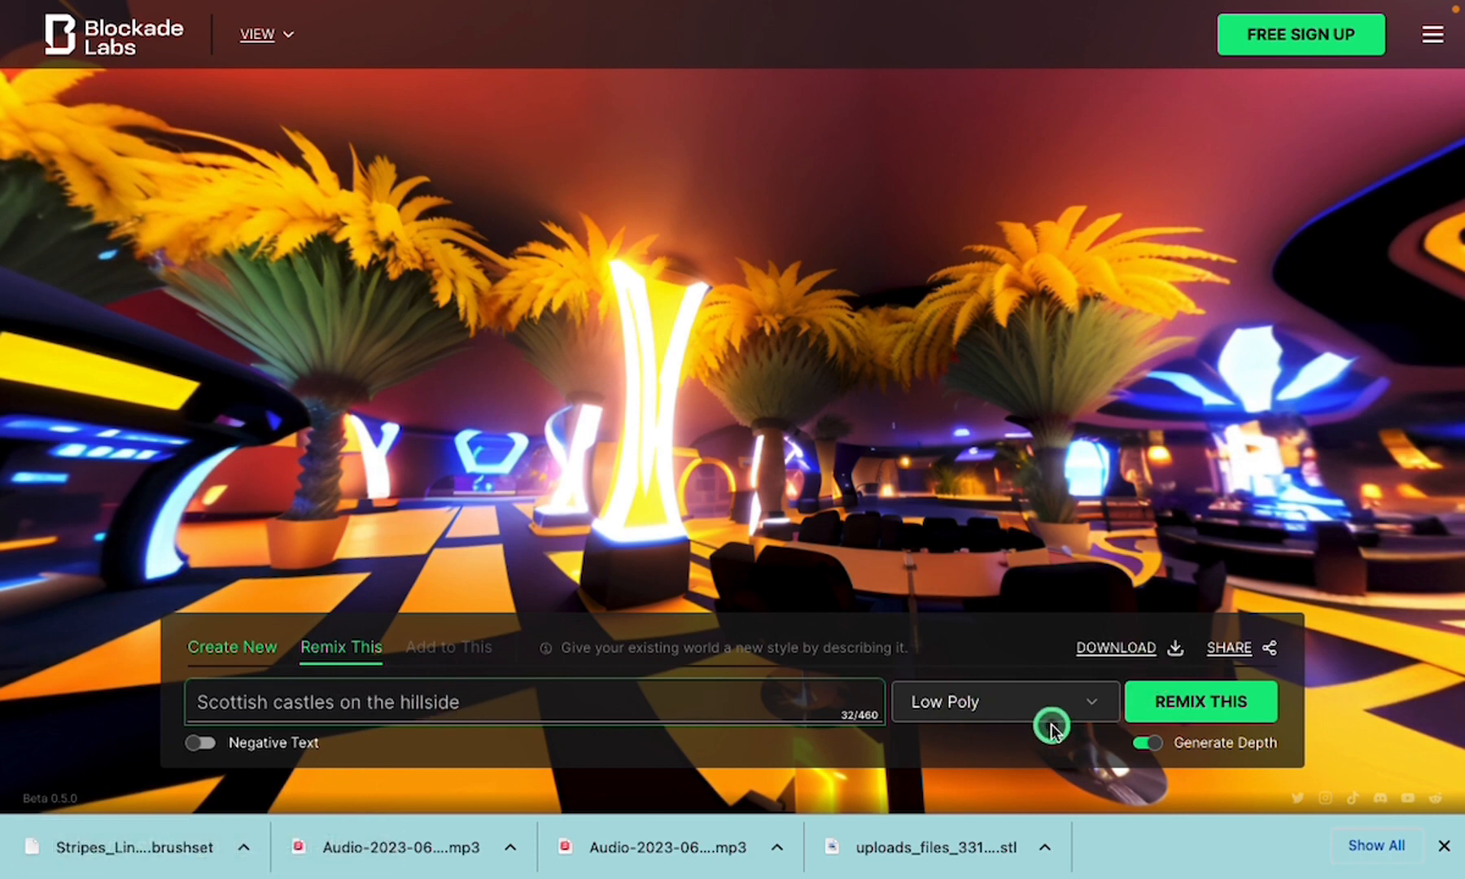
{"action": "left_click", "coordinate": [1216, 712]}
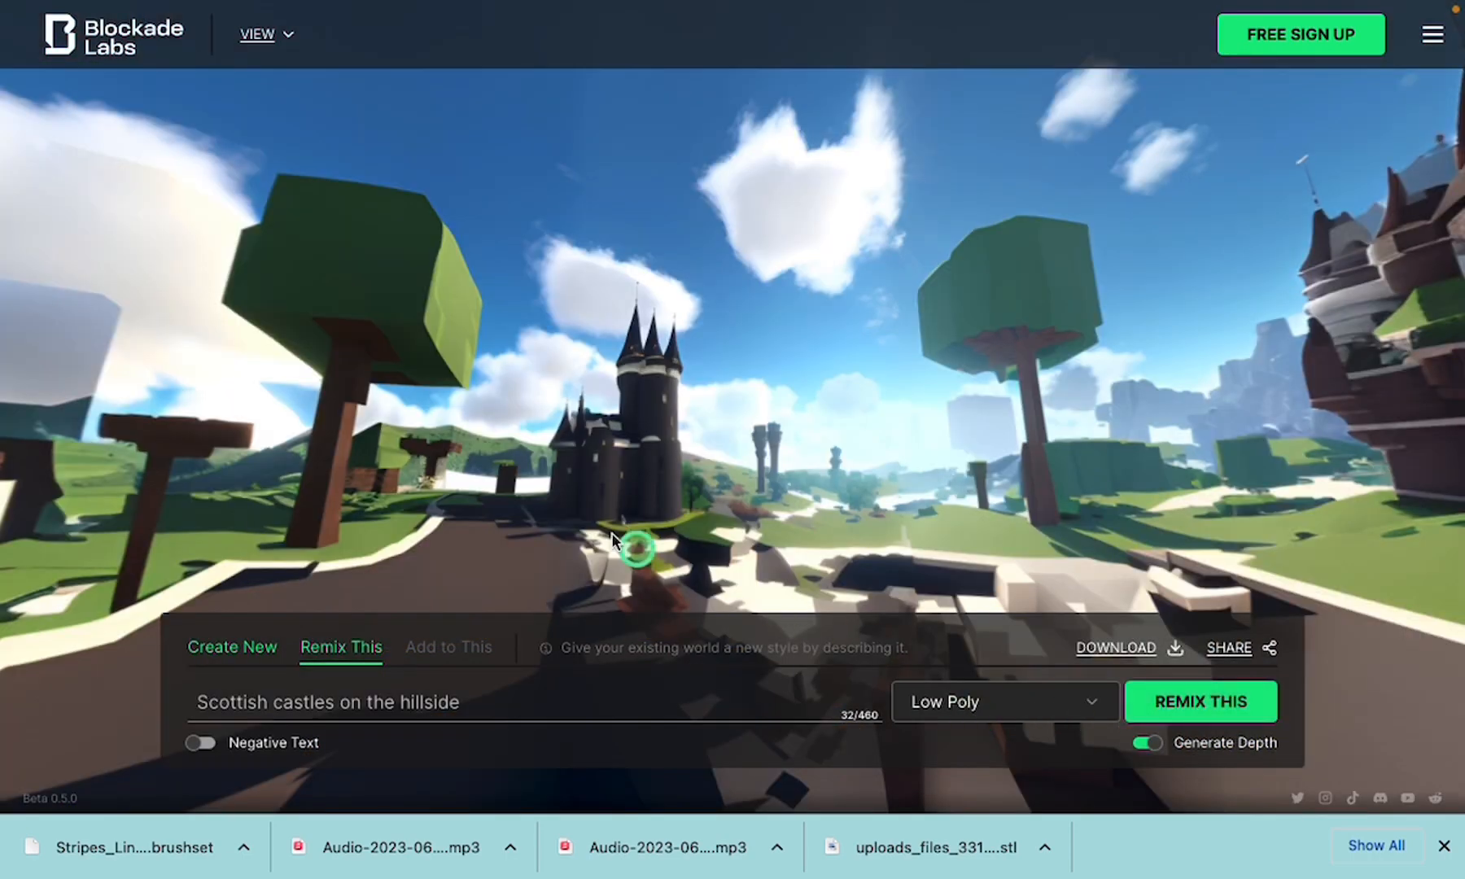
Look around the Low Poly castle skybox to examine its castles, trees and hills
{"action": "left_click_drag", "start_coordinate": [432, 453], "coordinate": [746, 409]}
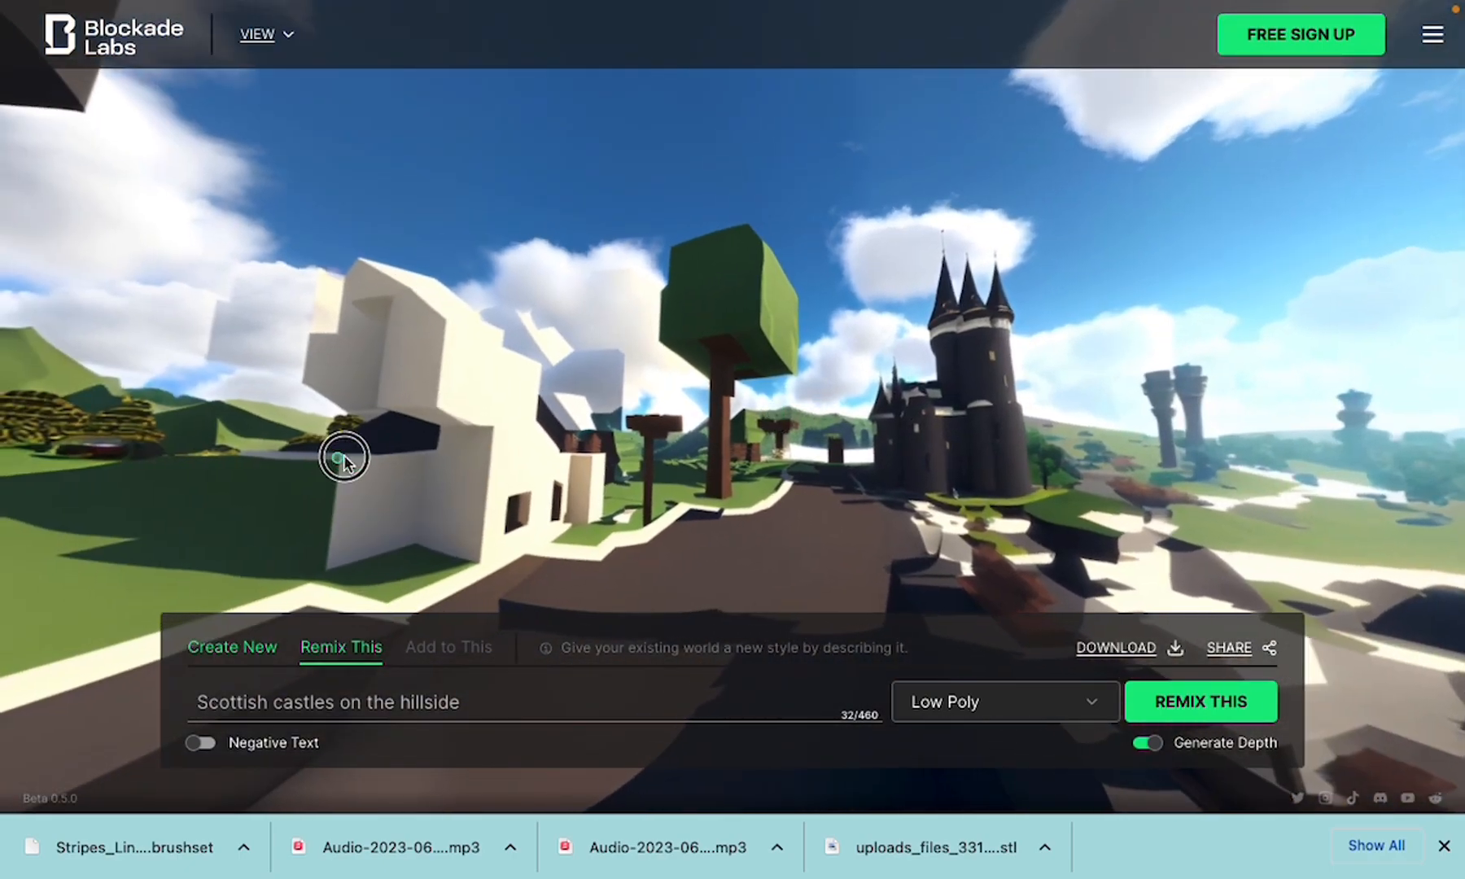
{"action": "left_click_drag", "start_coordinate": [340, 454], "coordinate": [680, 452]}
{"action": "left_click_drag", "start_coordinate": [1141, 464], "coordinate": [599, 410]}
{"action": "left_click_drag", "start_coordinate": [1020, 419], "coordinate": [638, 386]}
{"action": "left_click_drag", "start_coordinate": [968, 363], "coordinate": [746, 448]}
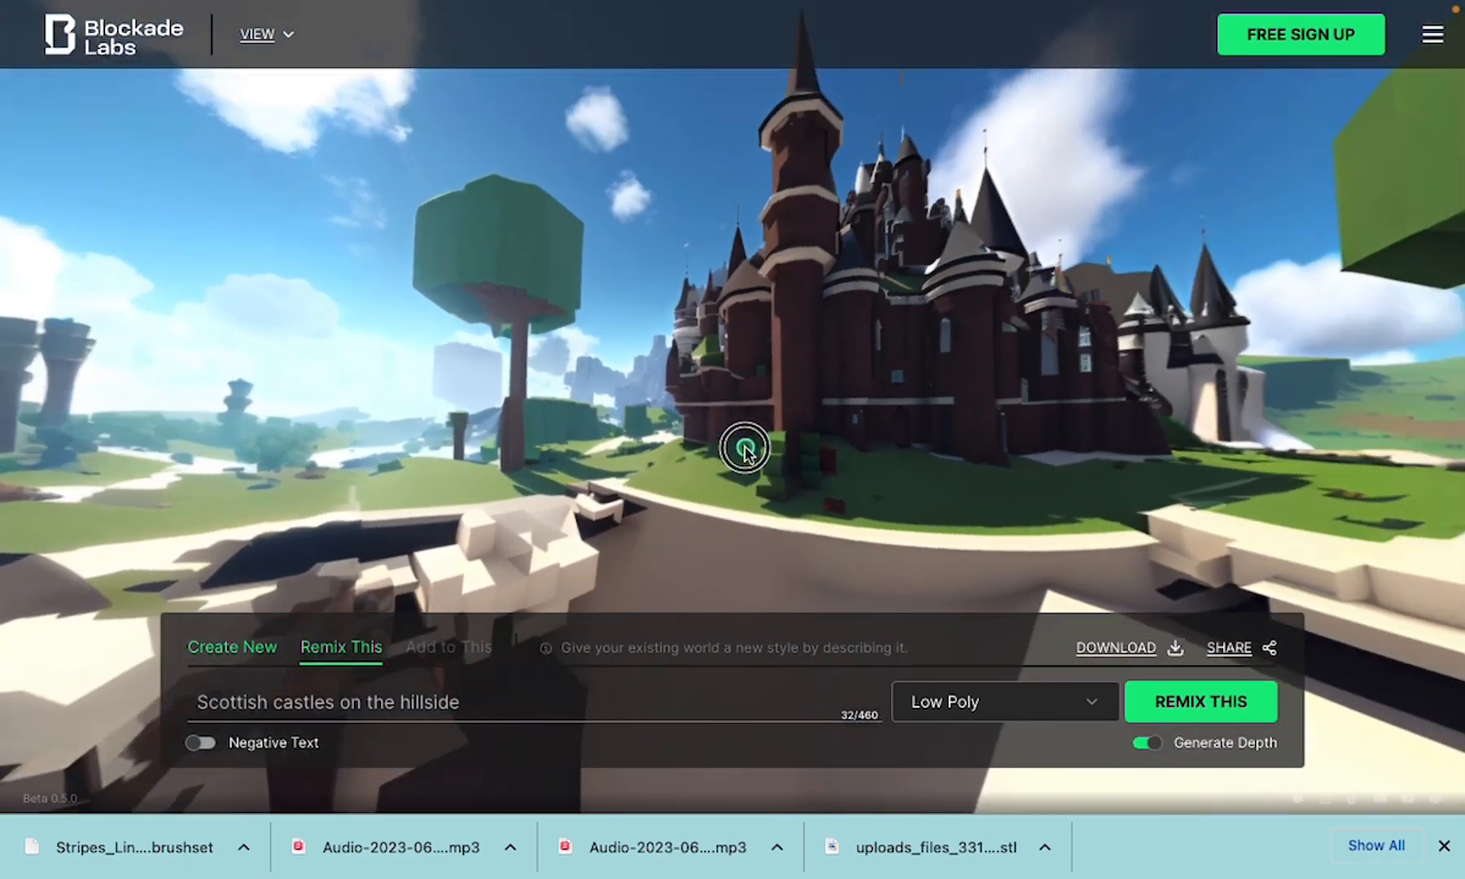
{"action": "left_click_drag", "start_coordinate": [1074, 374], "coordinate": [873, 367]}
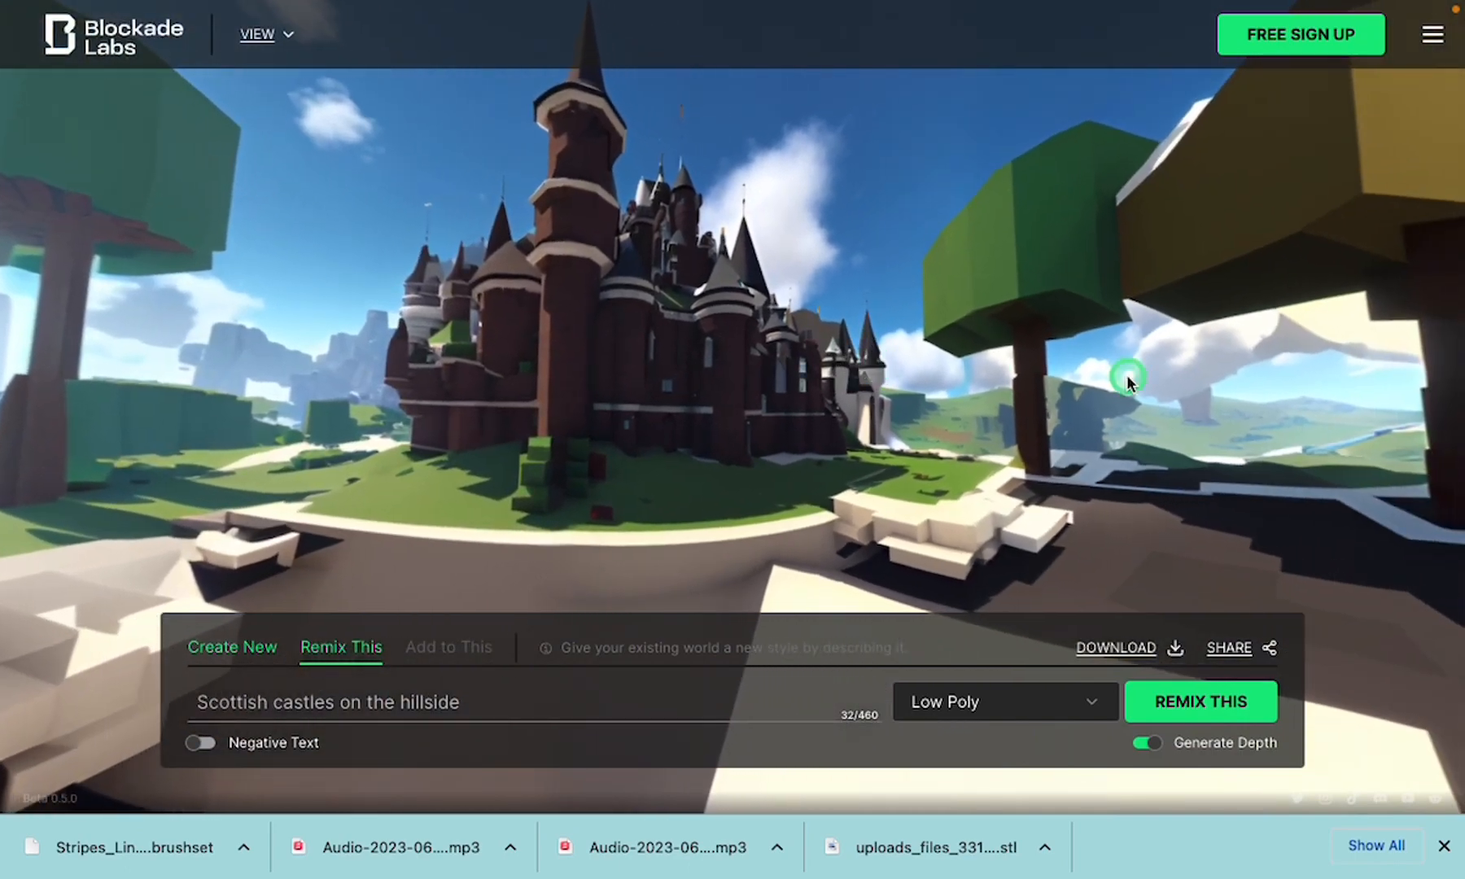
{"action": "left_click_drag", "start_coordinate": [1125, 380], "coordinate": [906, 447]}
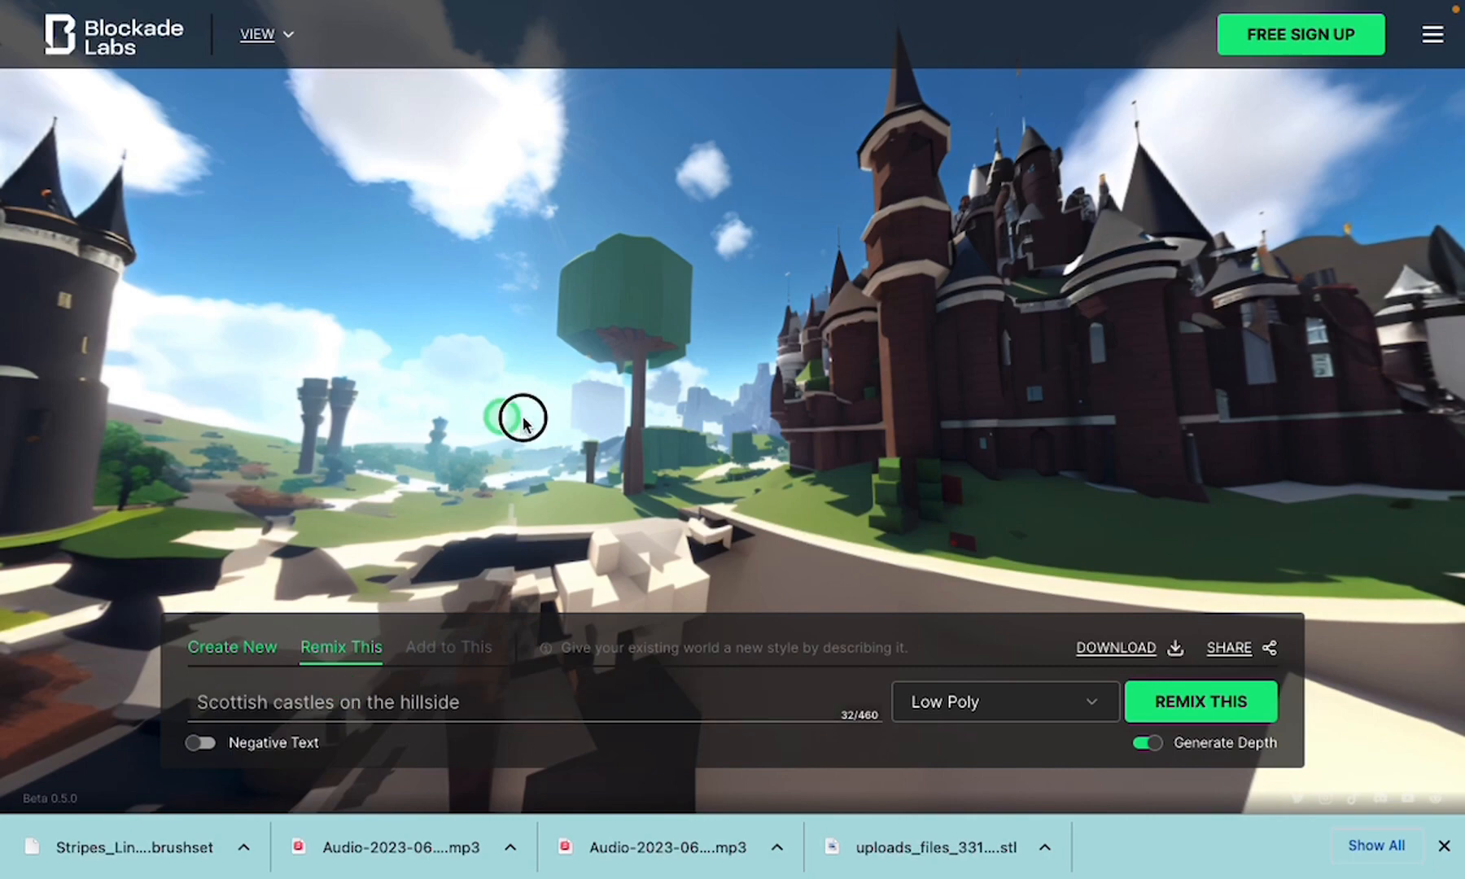
{"action": "left_click_drag", "start_coordinate": [517, 415], "coordinate": [805, 399]}
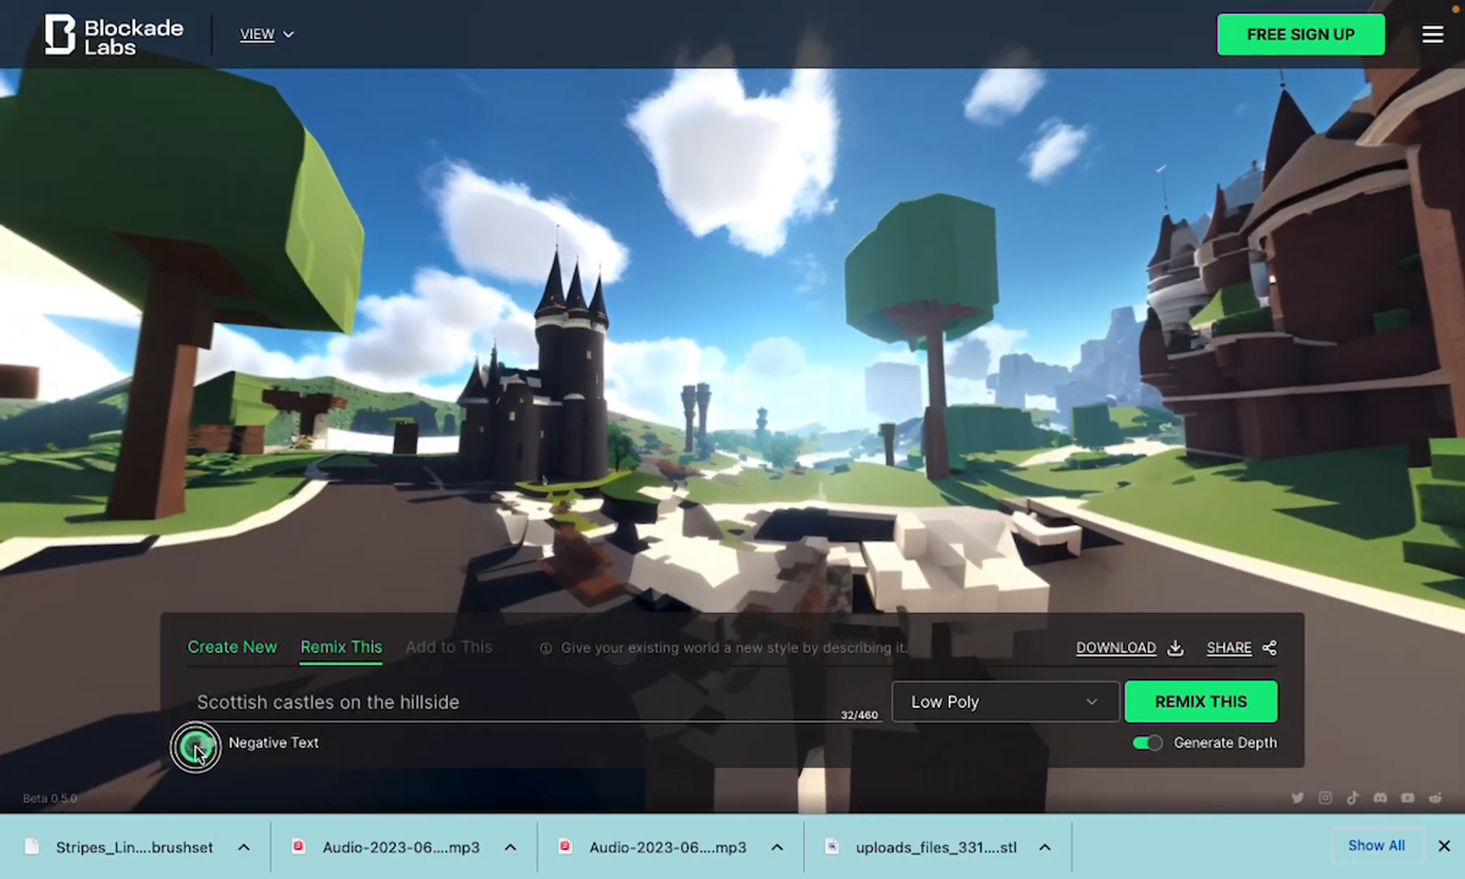
Turn on Negative Text for the remix and check the scene for elements to exclude
{"action": "left_click", "coordinate": [195, 747]}
{"action": "left_click", "coordinate": [311, 737]}
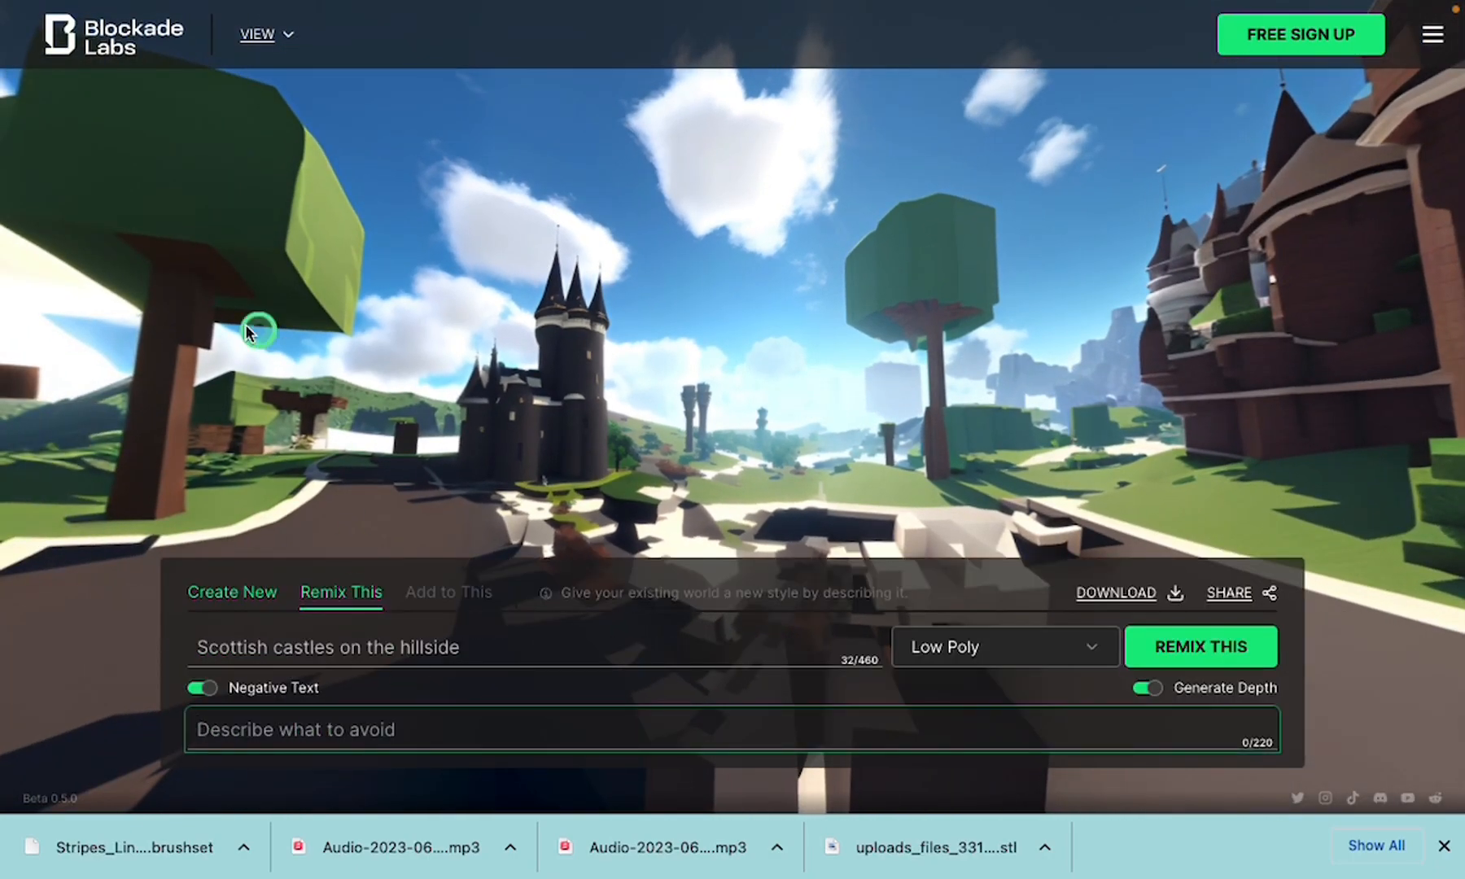
{"action": "left_click_drag", "start_coordinate": [250, 332], "coordinate": [478, 323]}
{"action": "left_click", "coordinate": [262, 733]}
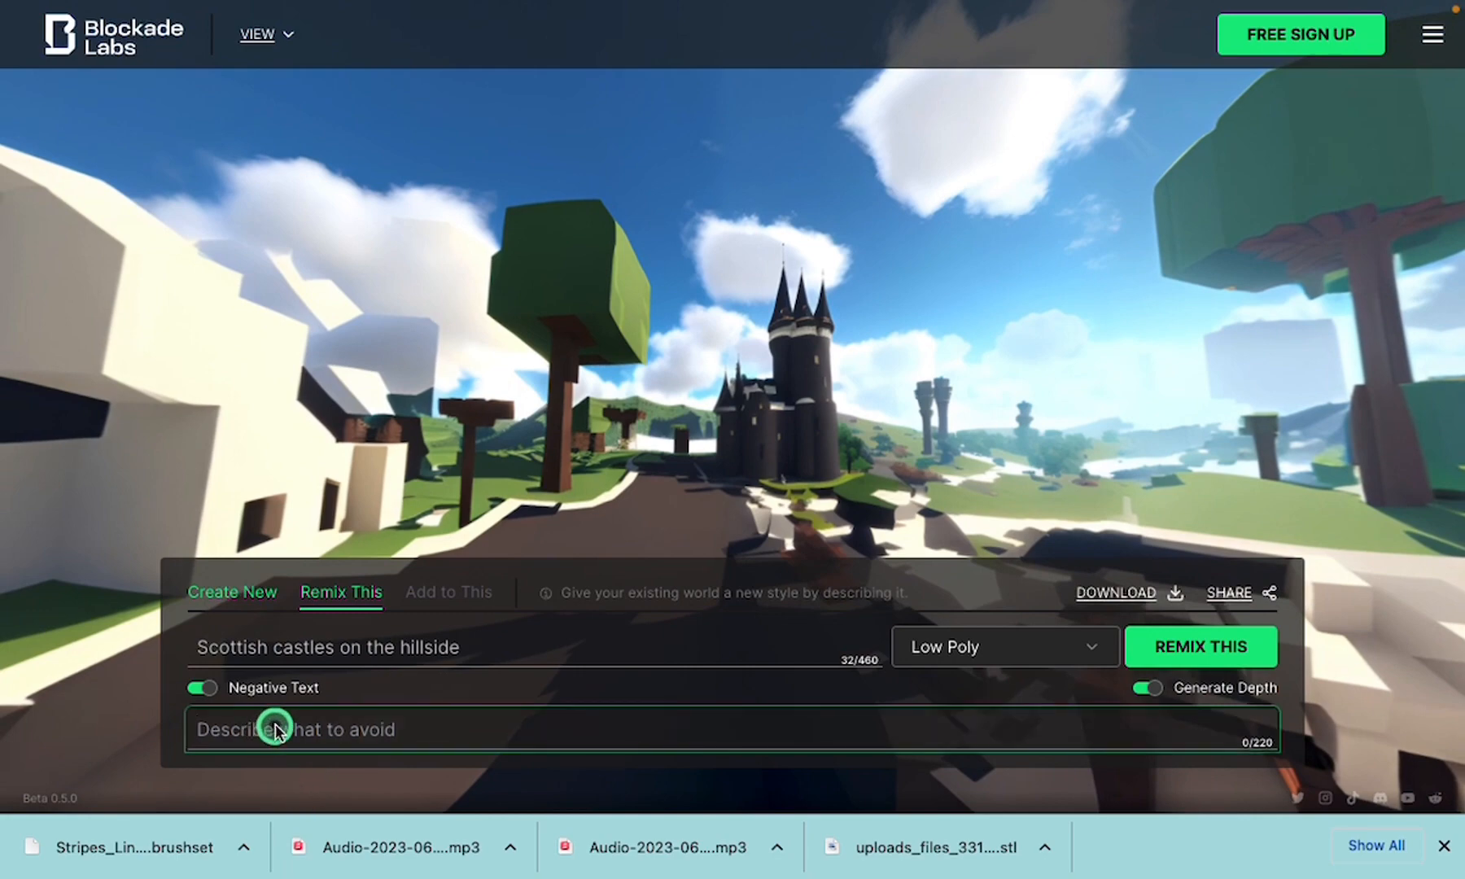
{"action": "left_click_drag", "start_coordinate": [298, 444], "coordinate": [670, 373]}
{"action": "left_click_drag", "start_coordinate": [186, 366], "coordinate": [578, 358]}
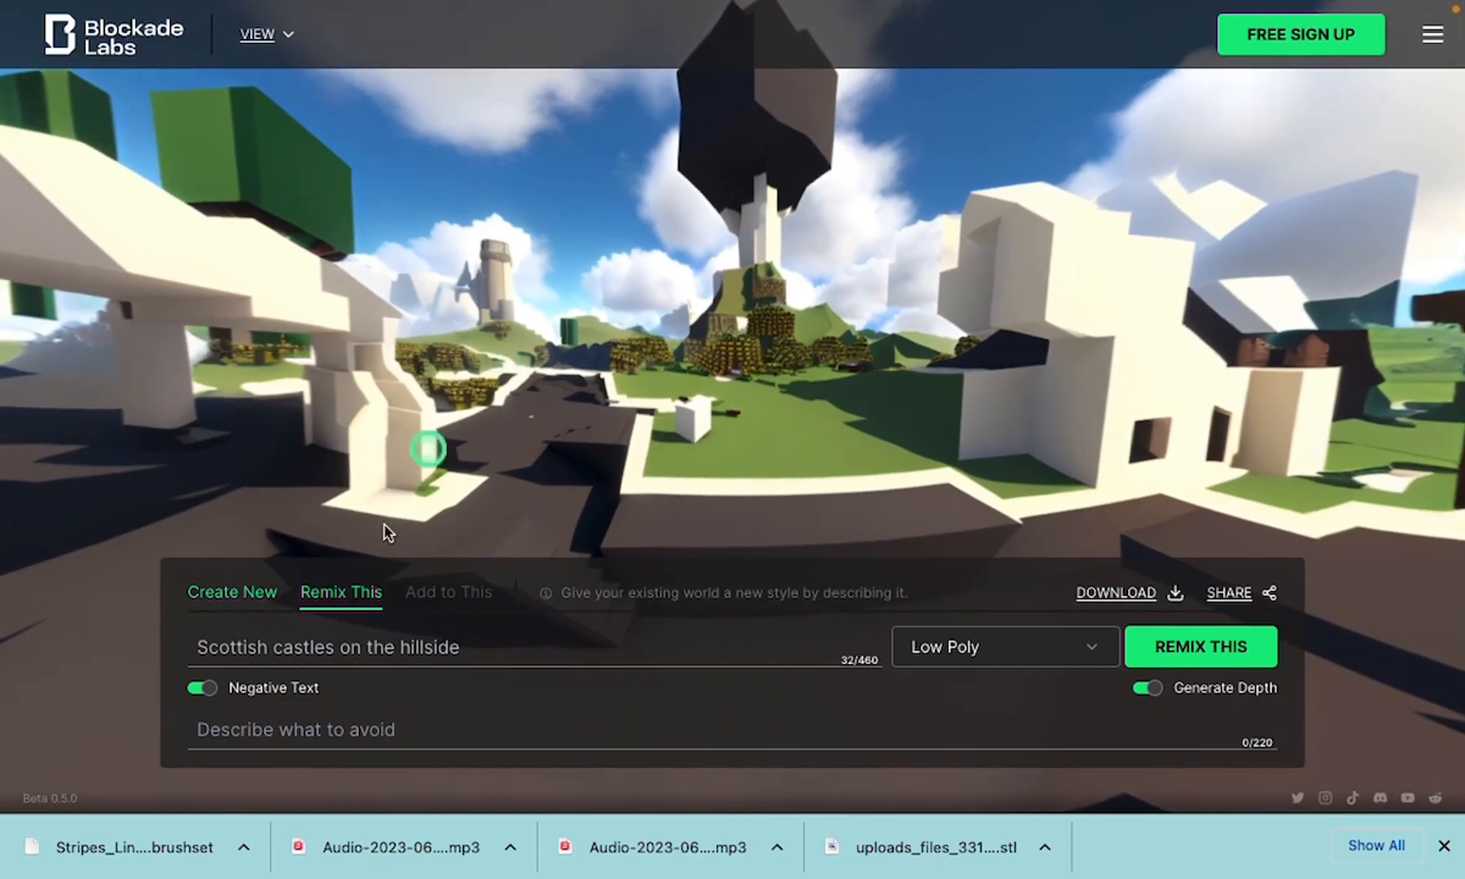
Enter "dont include any trees" as the negative text and remix the castle skybox
{"action": "left_click", "coordinate": [245, 730]}
{"action": "type", "text": "do"}
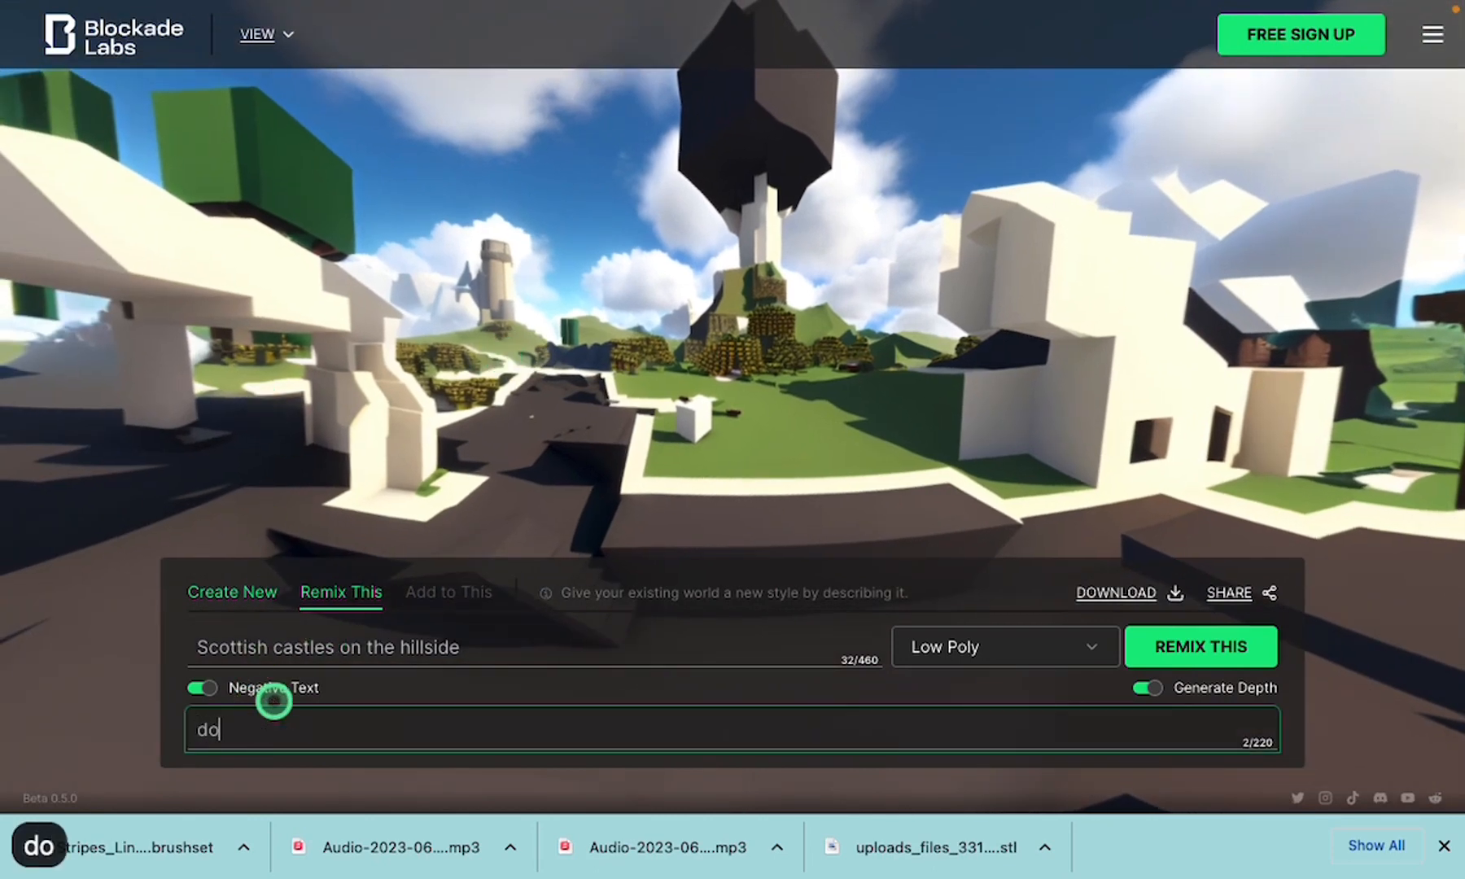
{"action": "type", "text": "nt include"}
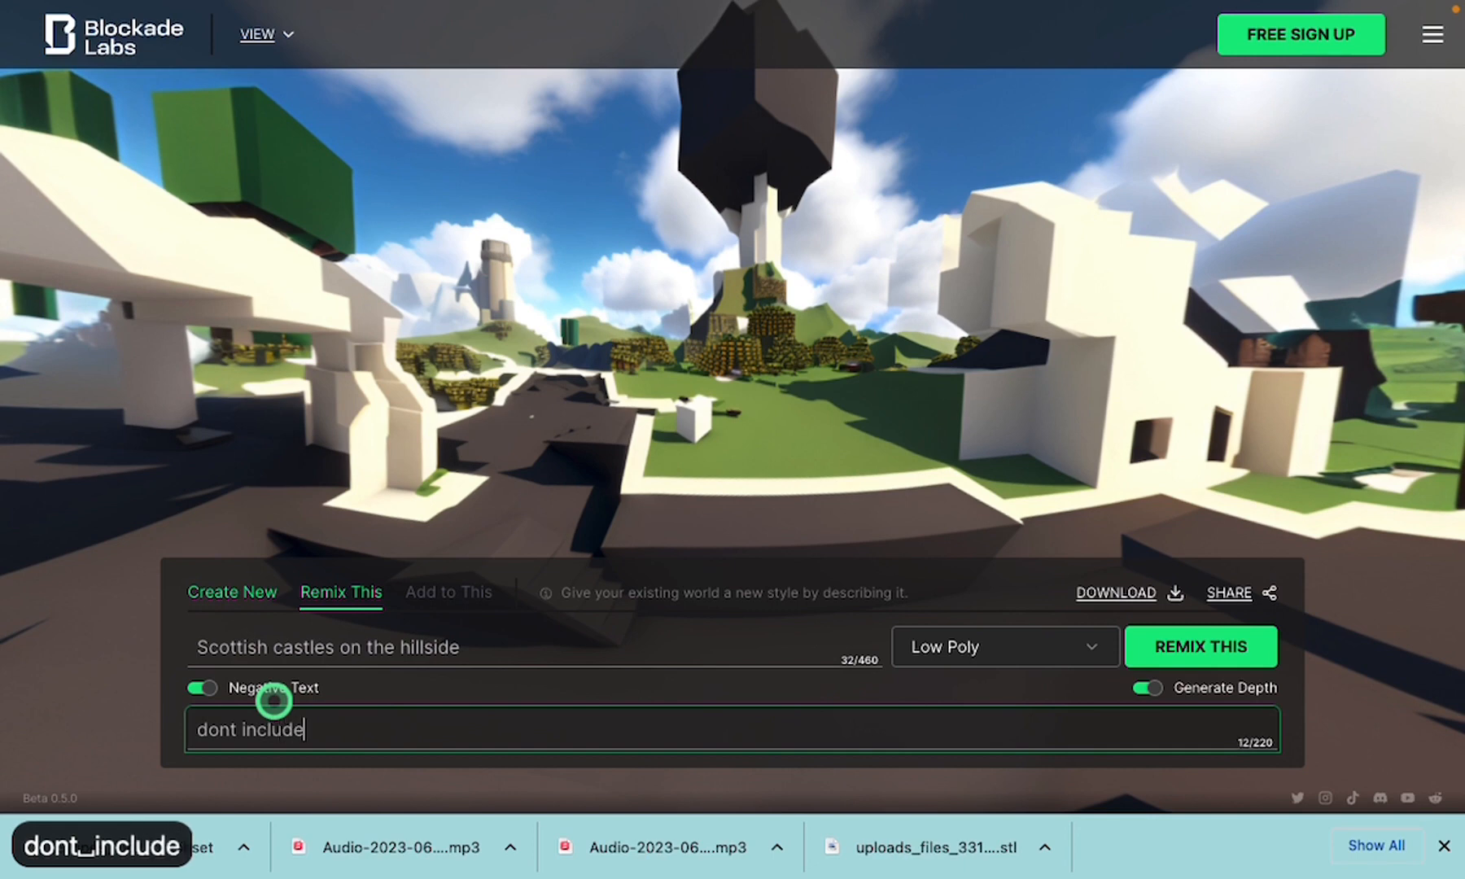
{"action": "type", "text": " any trees"}
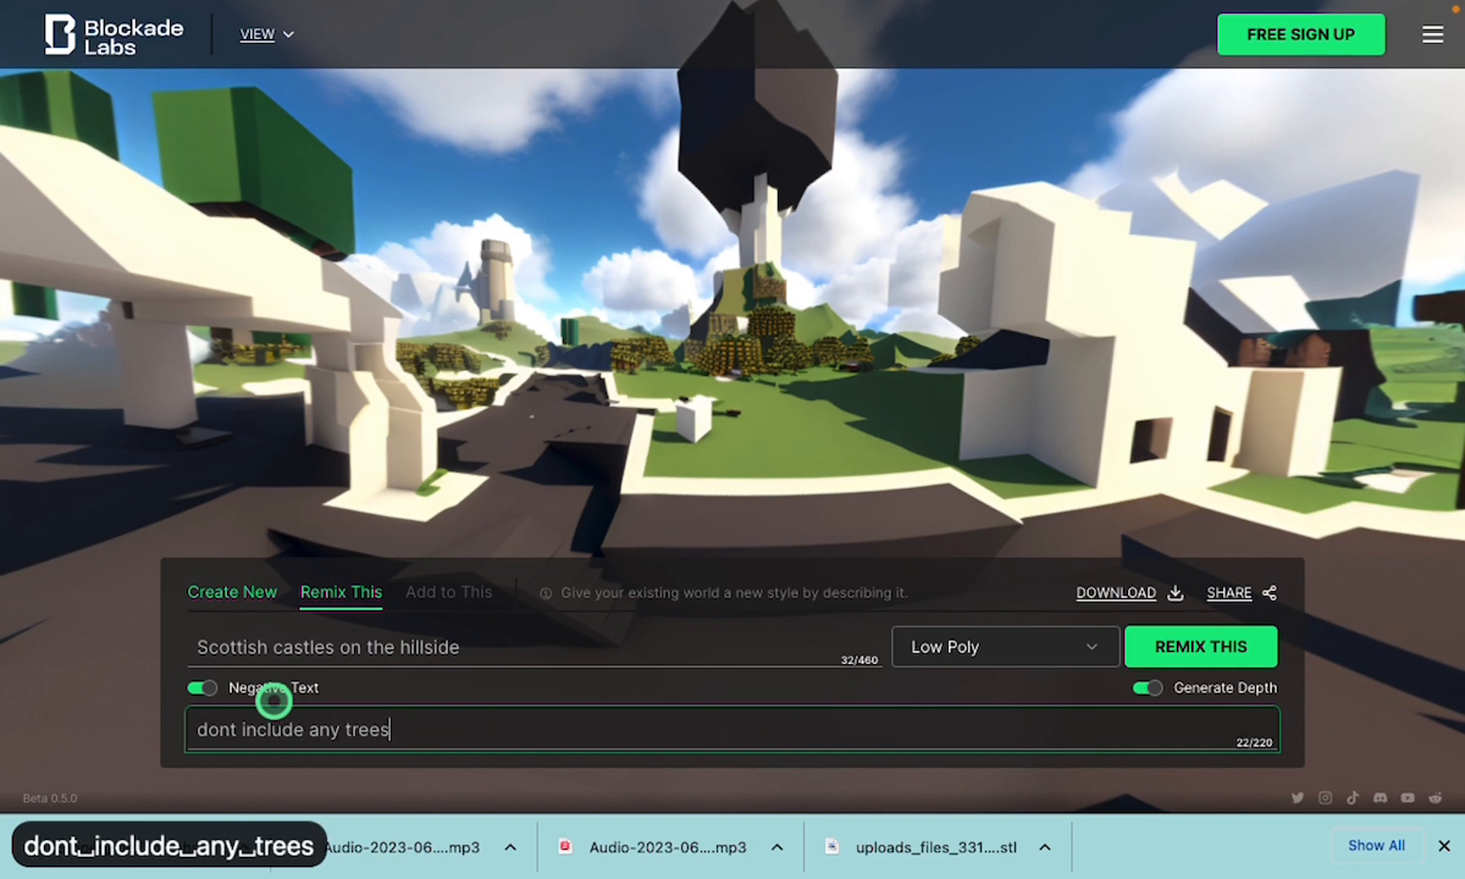
{"action": "left_click", "coordinate": [1162, 648]}
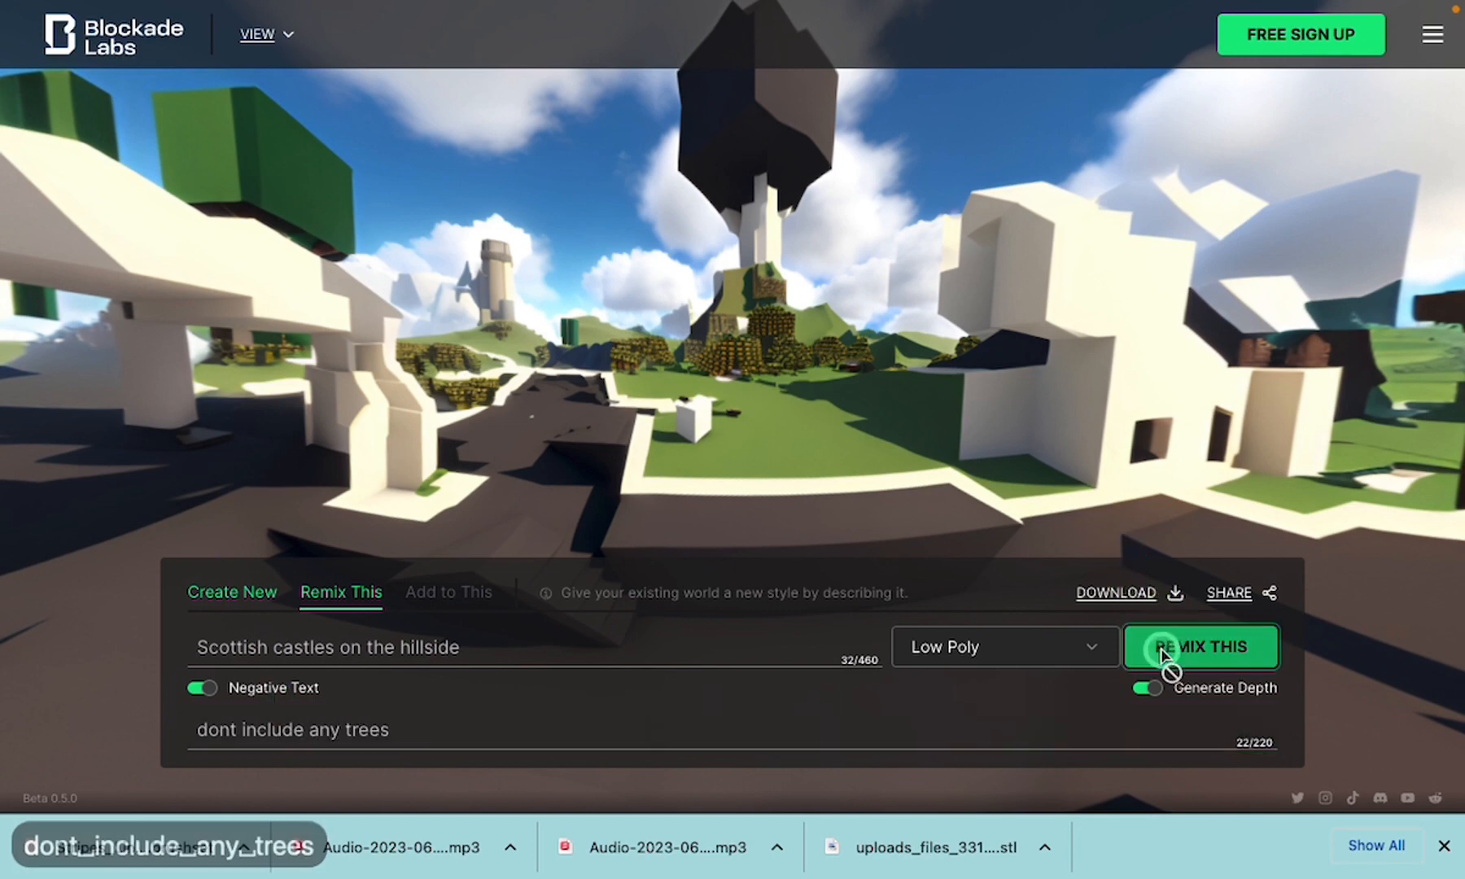
{"action": "left_click", "coordinate": [521, 397]}
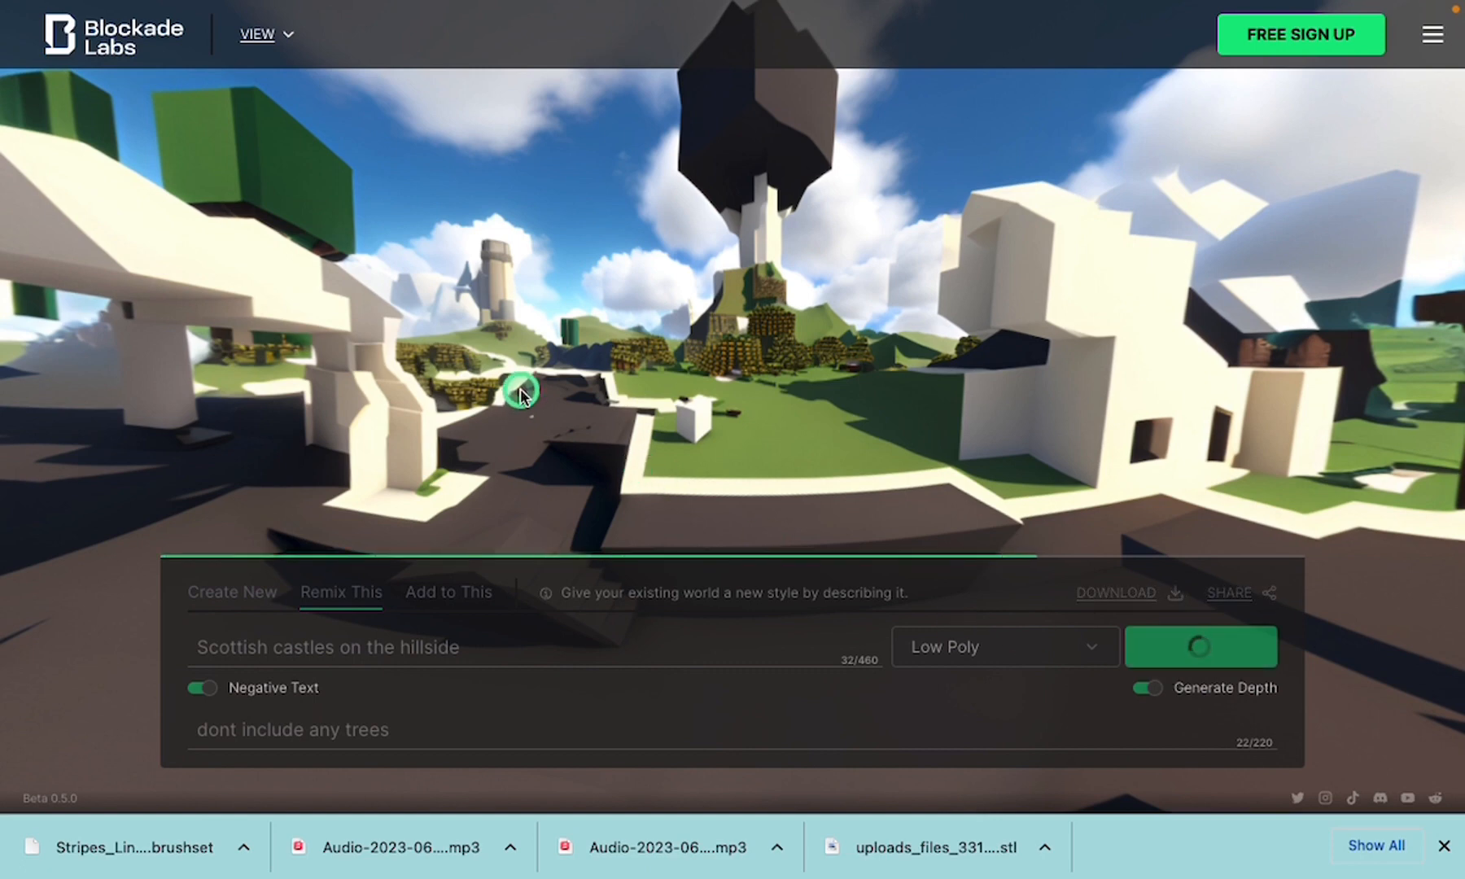
Look all the way around the newly remixed skybox to check its buildings and landscape for trees
{"action": "left_click_drag", "start_coordinate": [521, 394], "coordinate": [392, 378]}
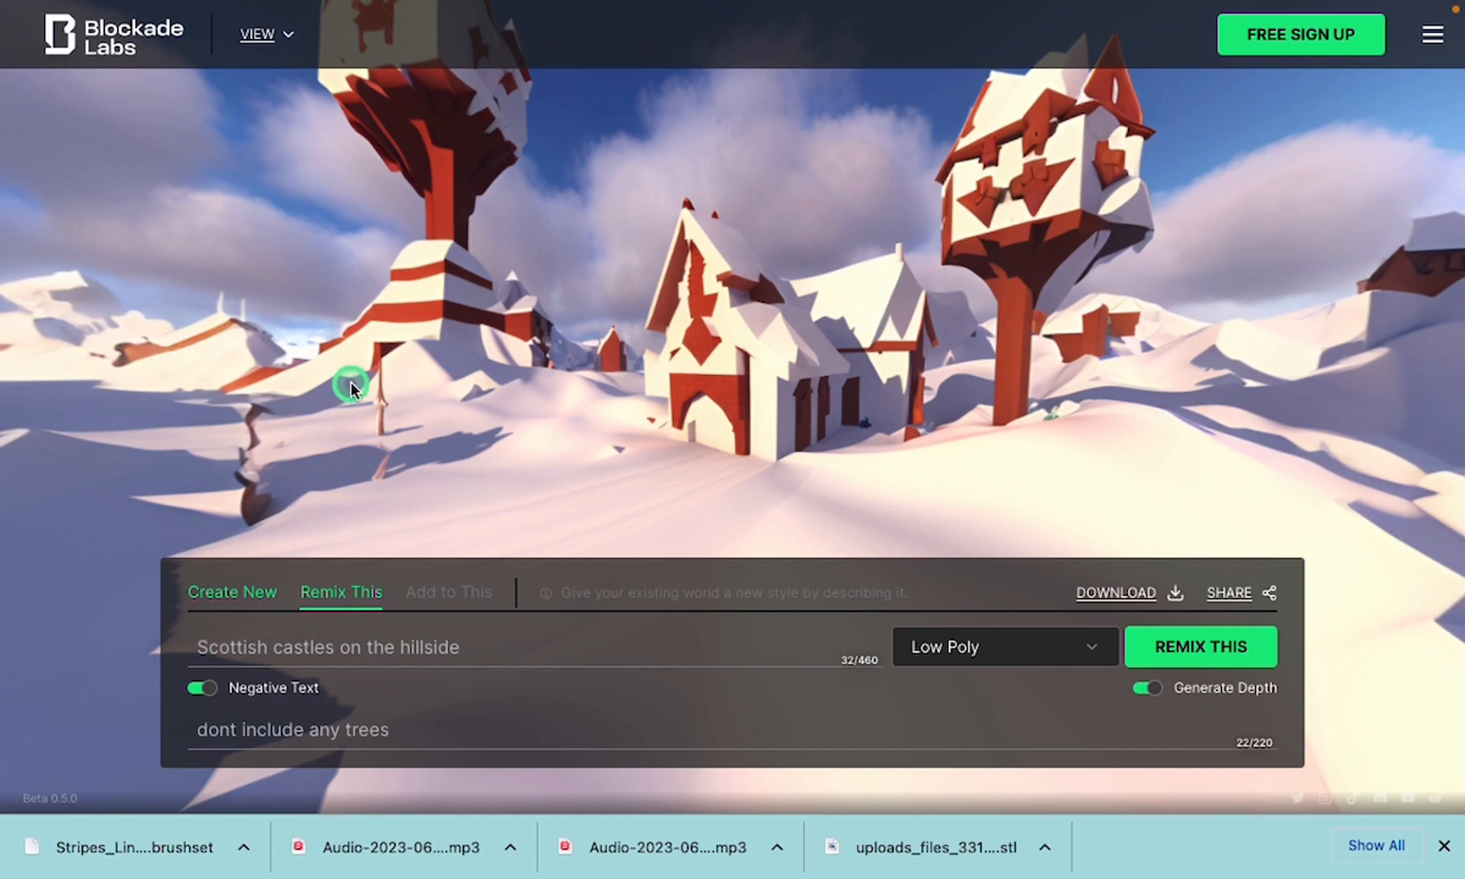
{"action": "left_click_drag", "start_coordinate": [351, 387], "coordinate": [697, 366]}
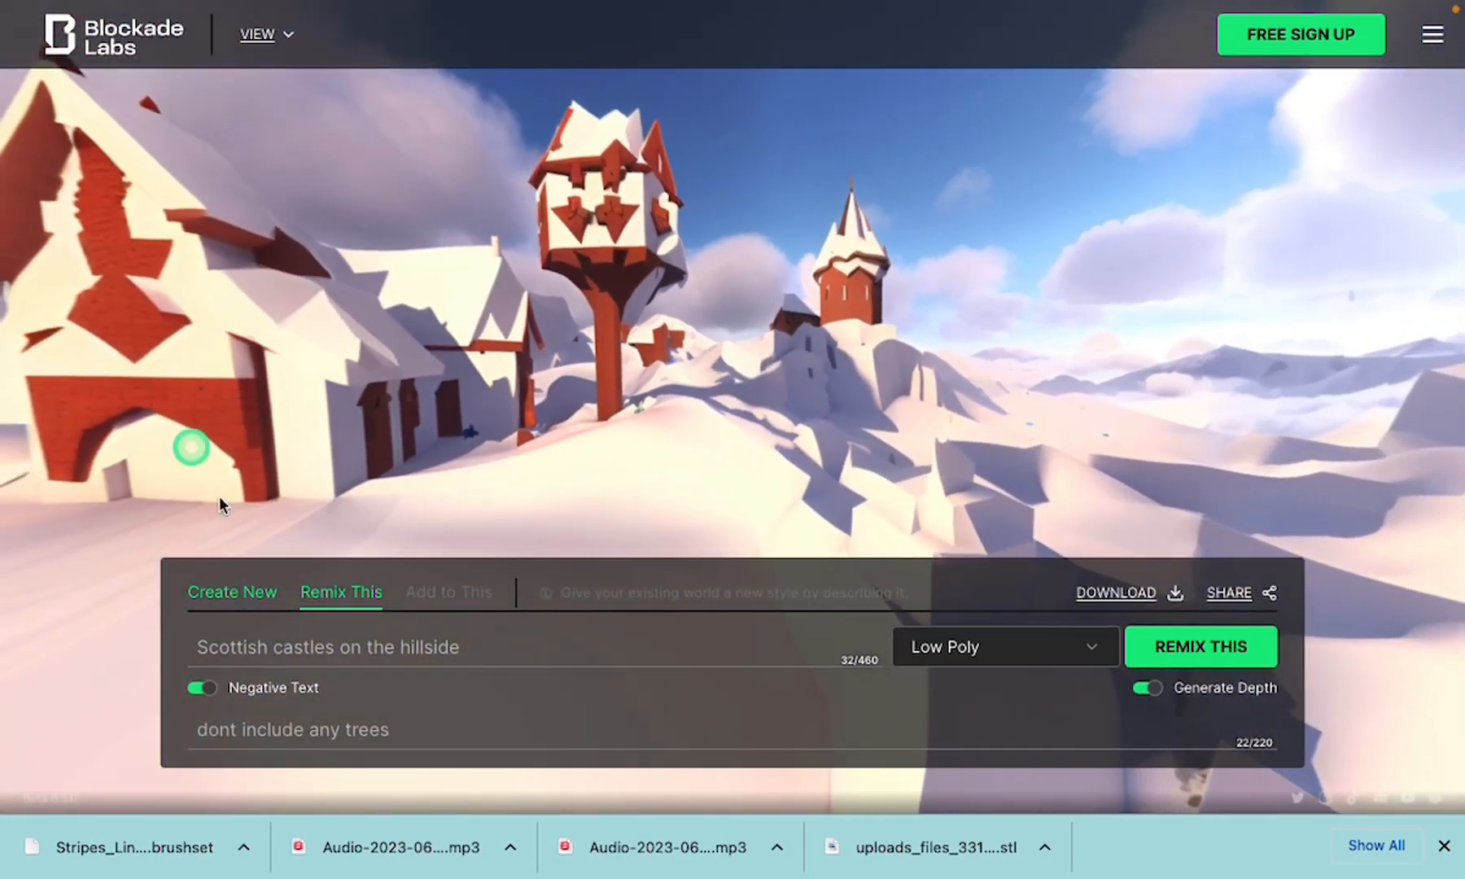
{"action": "left_click", "coordinate": [227, 647]}
{"action": "left_click_drag", "start_coordinate": [277, 461], "coordinate": [498, 458]}
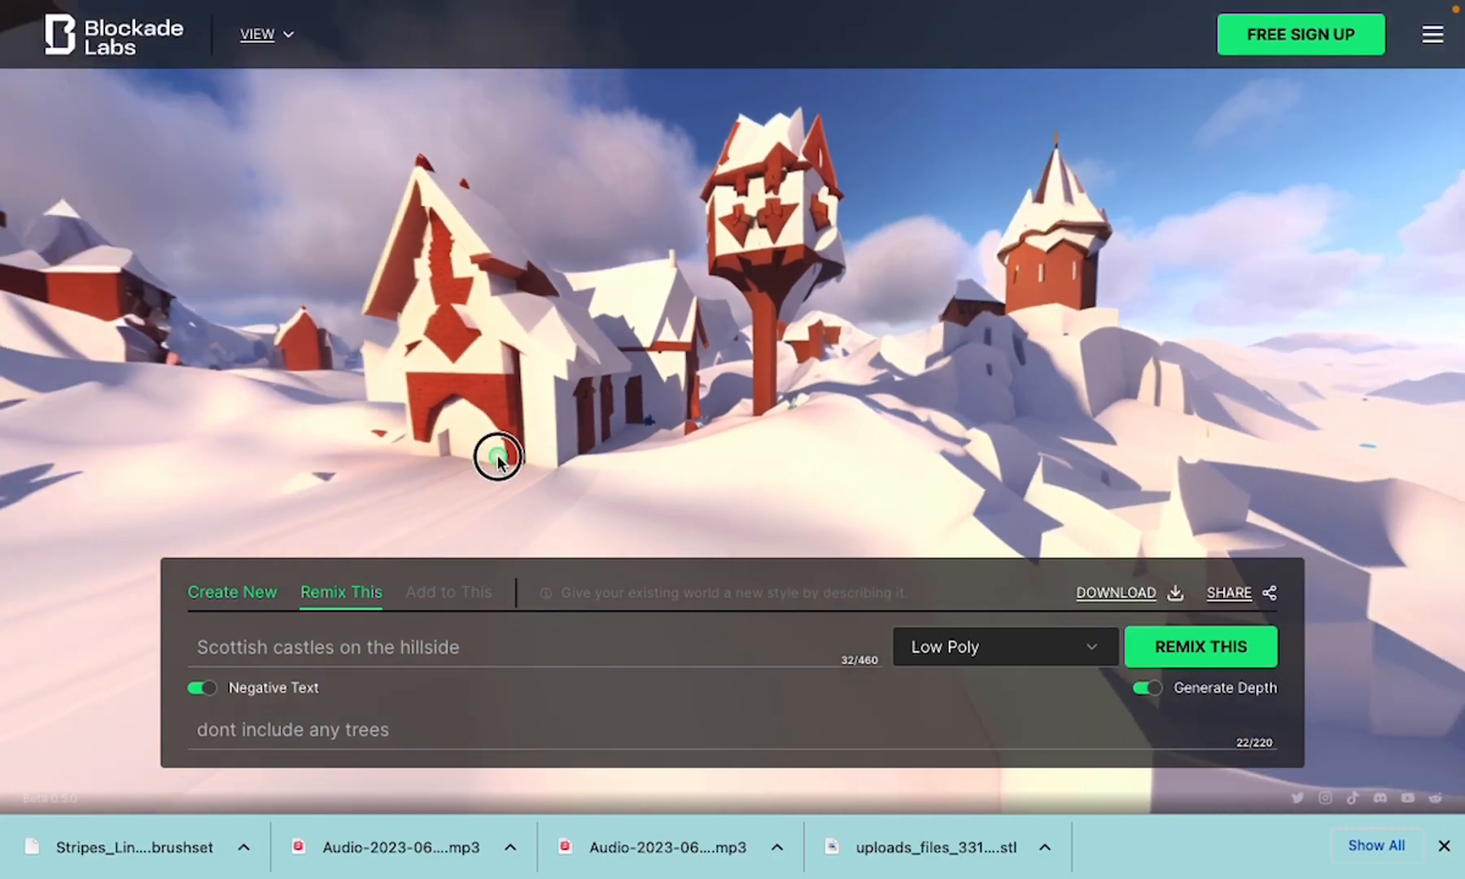
{"action": "left_click_drag", "start_coordinate": [288, 392], "coordinate": [778, 356]}
{"action": "left_click_drag", "start_coordinate": [281, 356], "coordinate": [599, 307]}
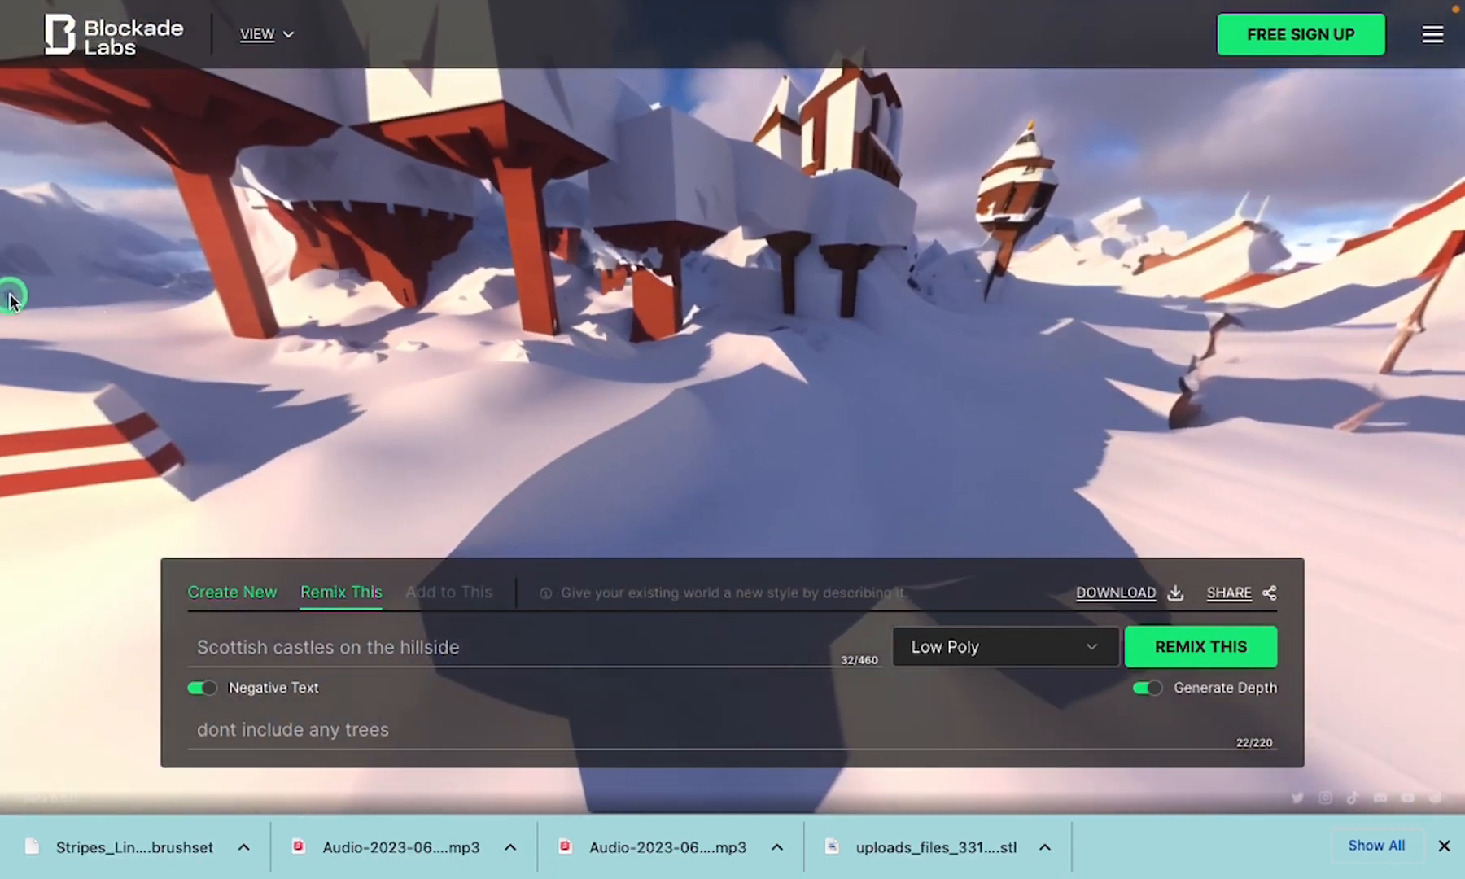
{"action": "left_click_drag", "start_coordinate": [11, 299], "coordinate": [598, 370]}
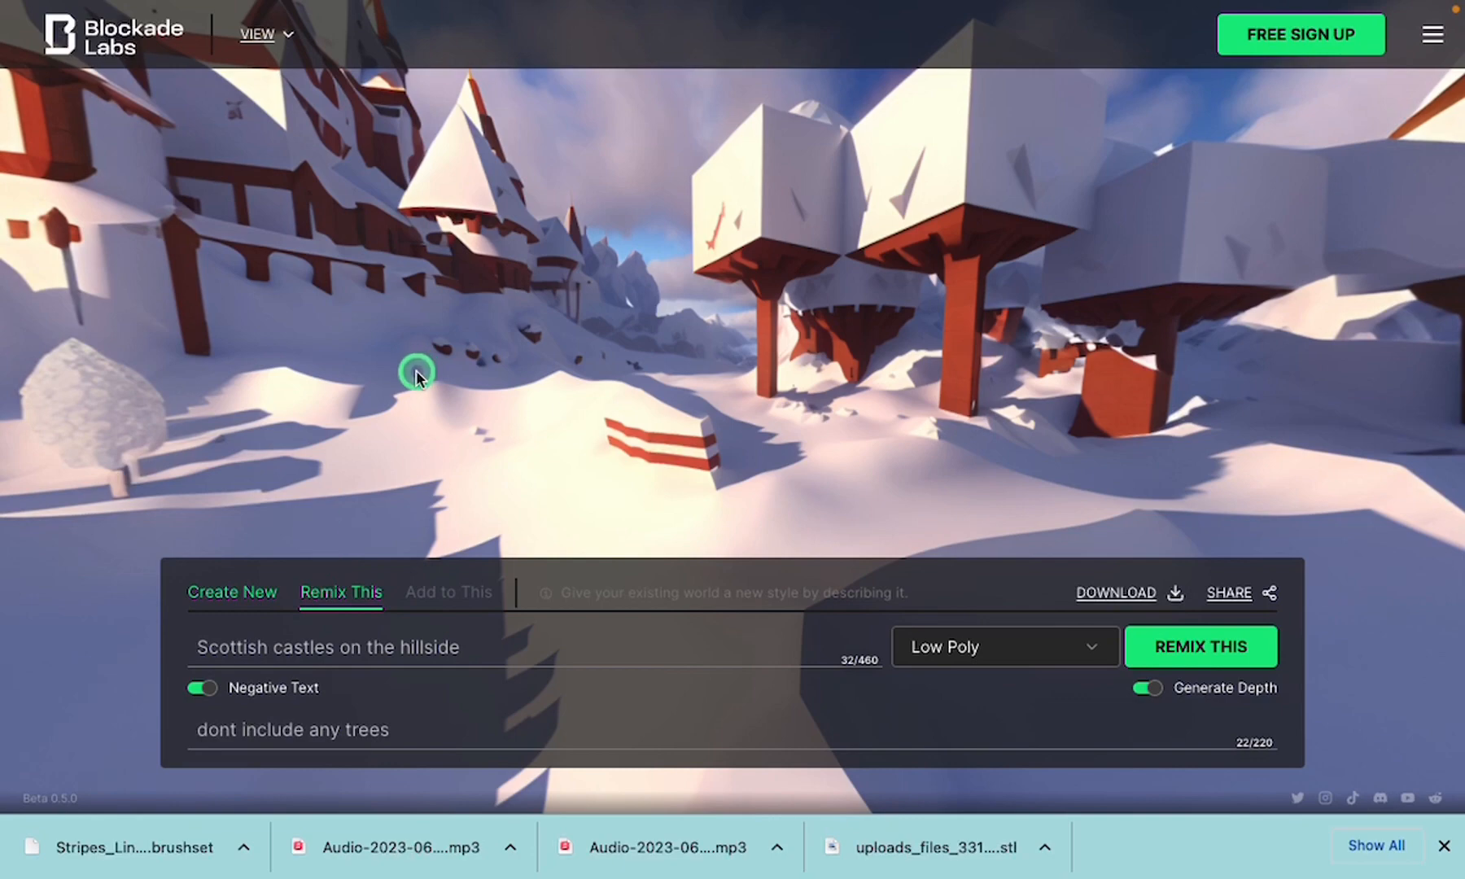
{"action": "left_click_drag", "start_coordinate": [416, 374], "coordinate": [759, 353]}
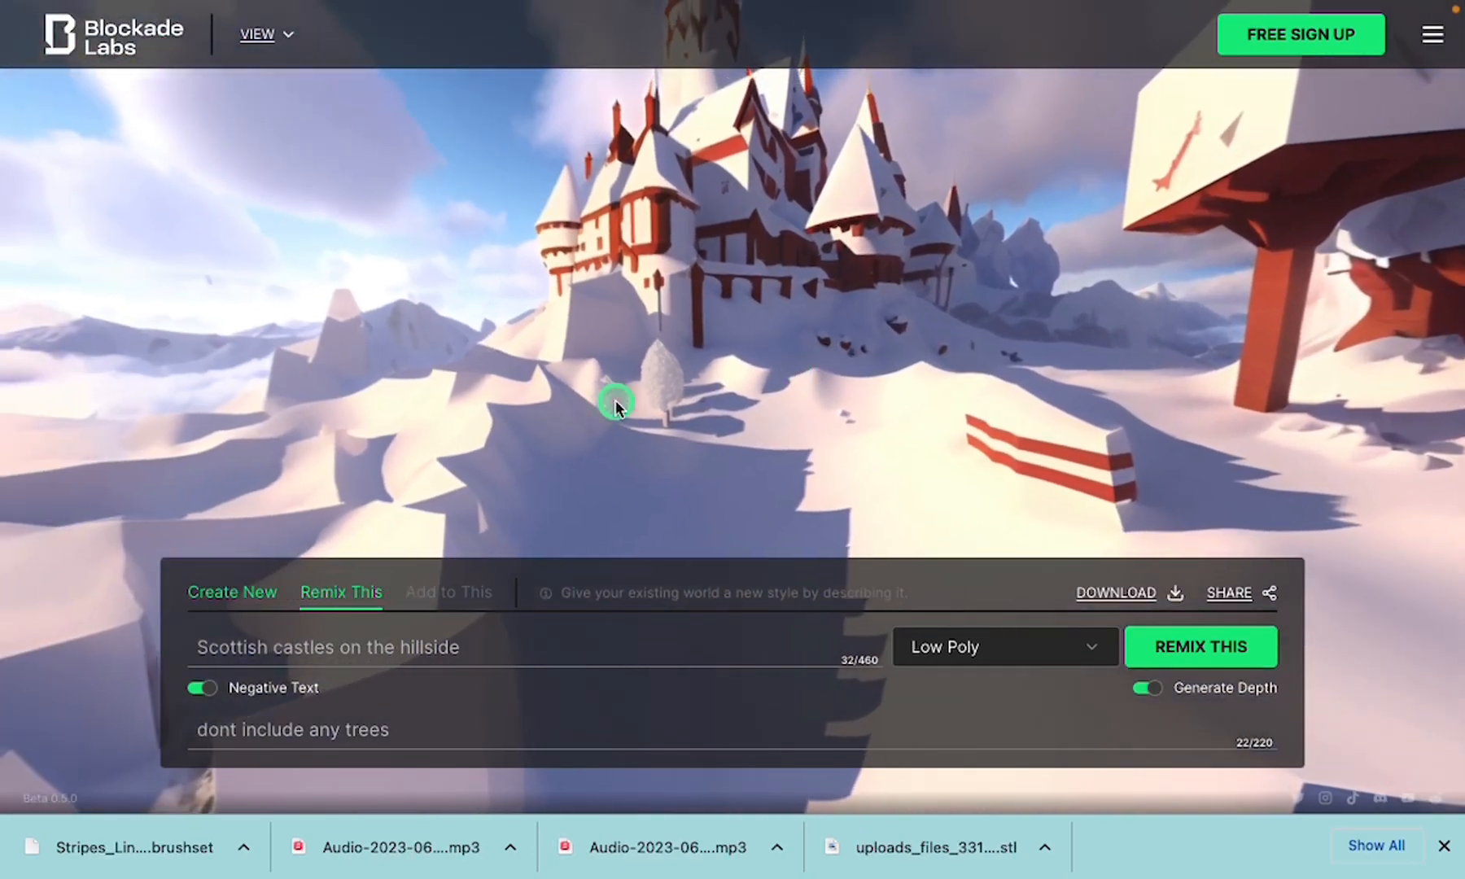
{"action": "left_click_drag", "start_coordinate": [572, 394], "coordinate": [487, 434]}
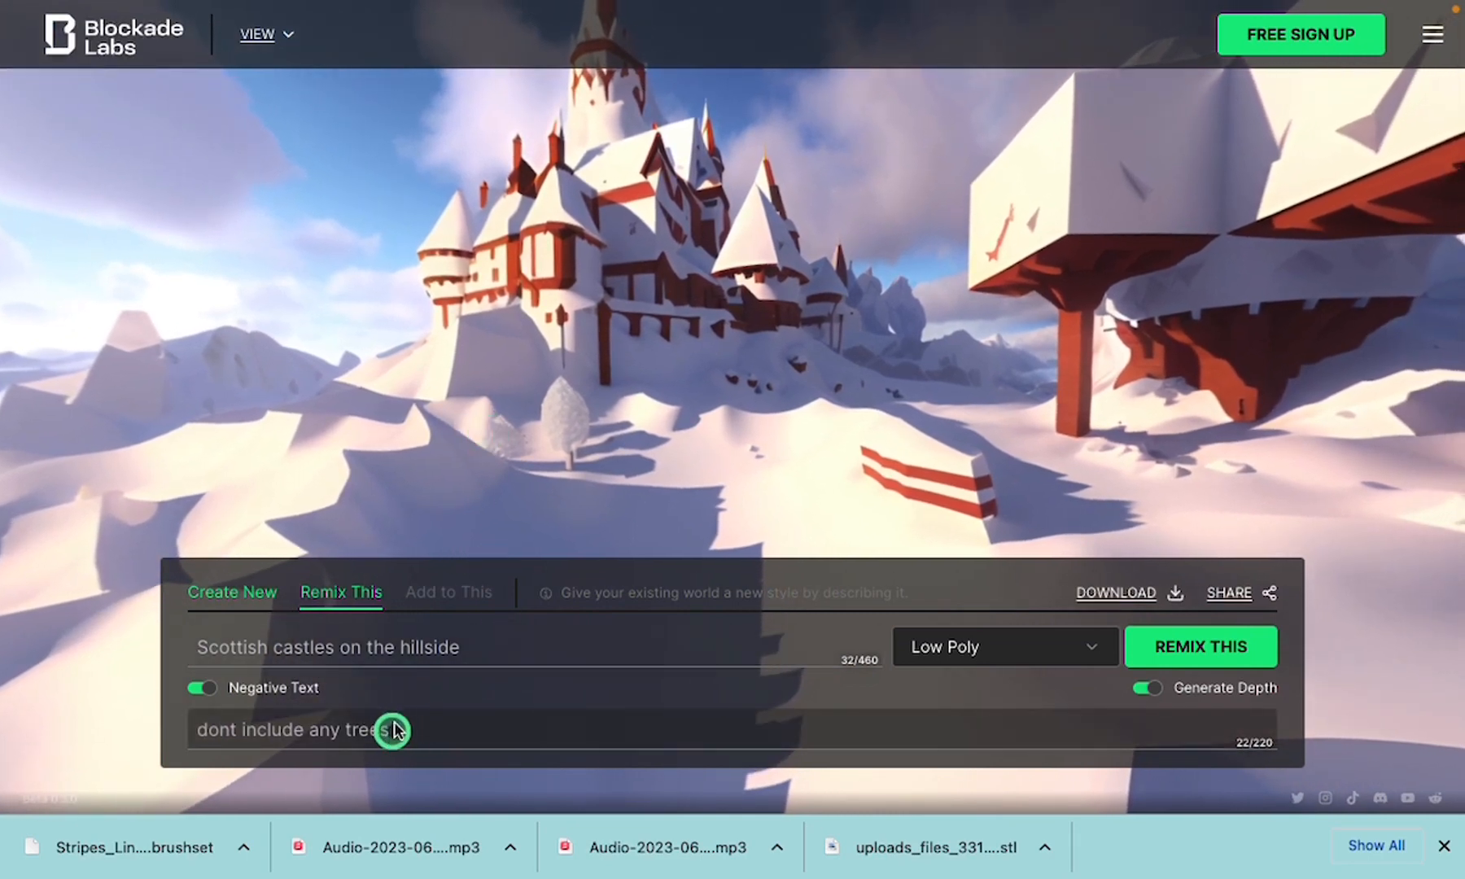
Clear the negative text "dont include any trees" and turn Negative Text off
{"action": "triple_click", "coordinate": [380, 655]}
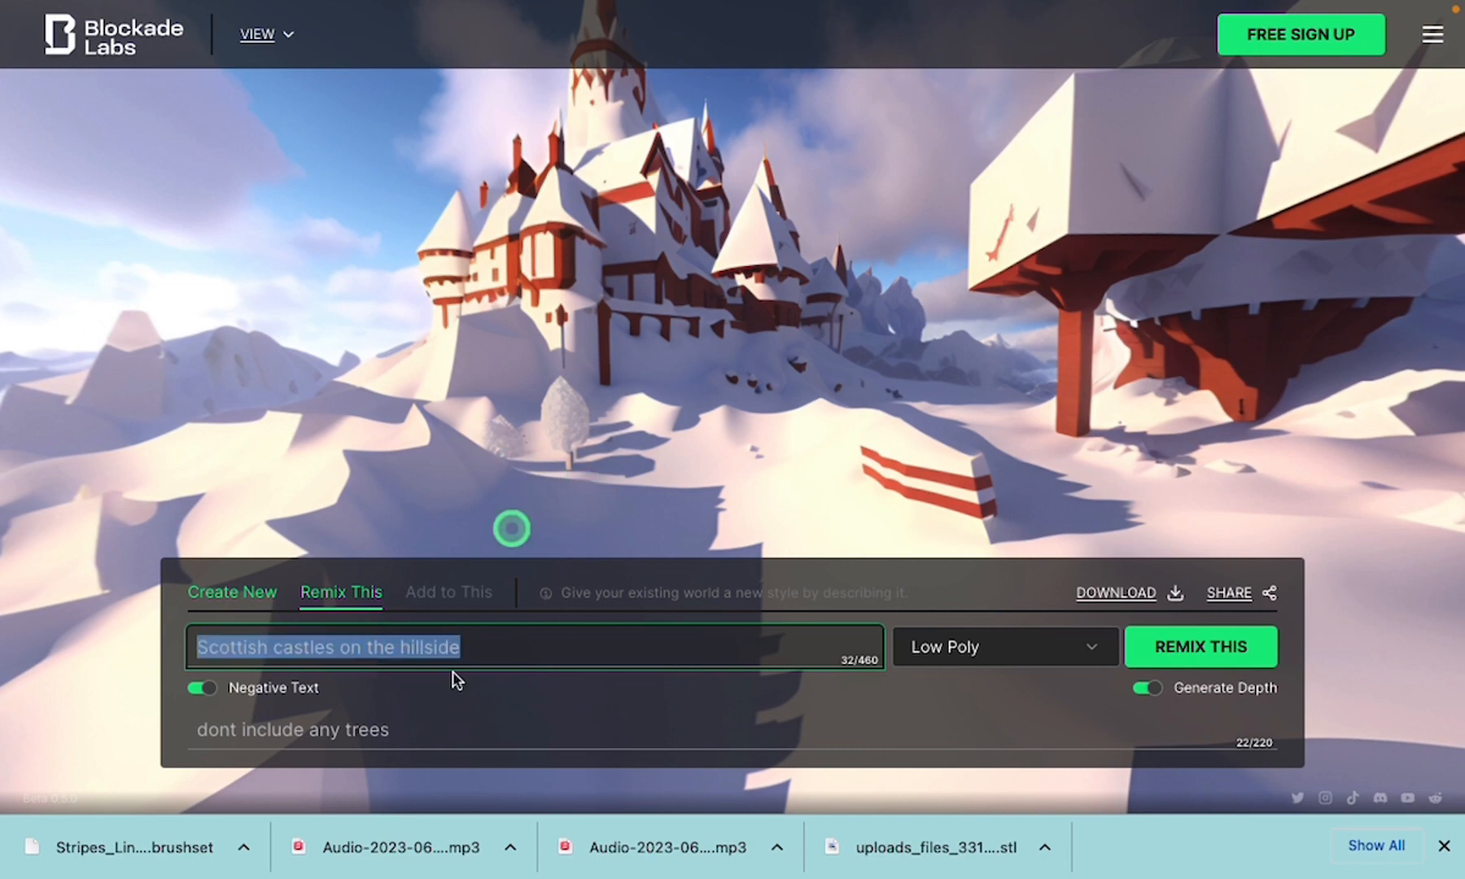
{"action": "triple_click", "coordinate": [256, 729]}
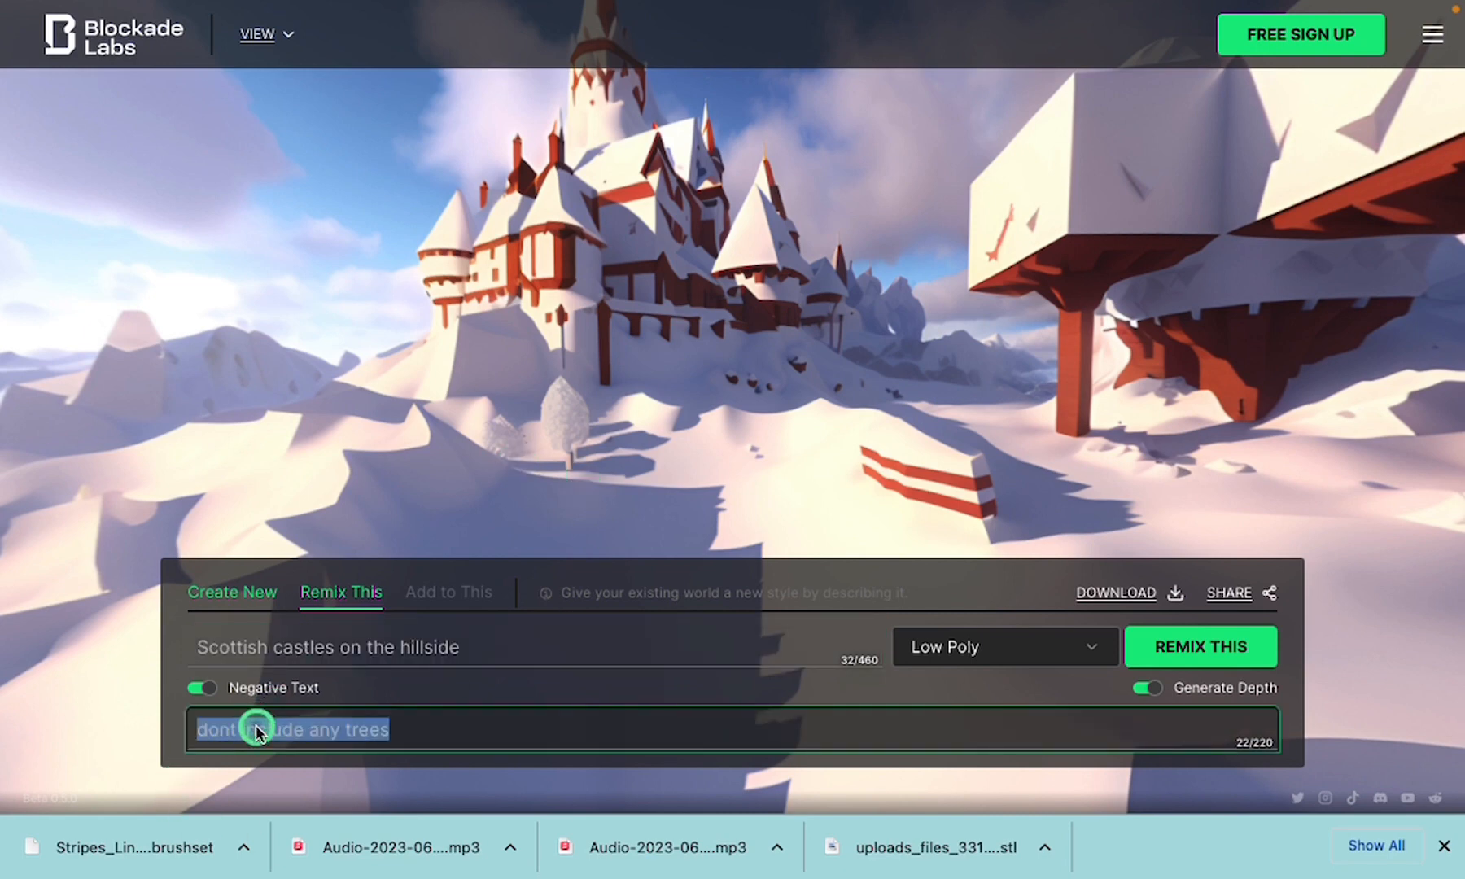
{"action": "key", "text": "BackSpace"}
{"action": "key", "text": "BackSpace"}
{"action": "left_click", "coordinate": [203, 687]}
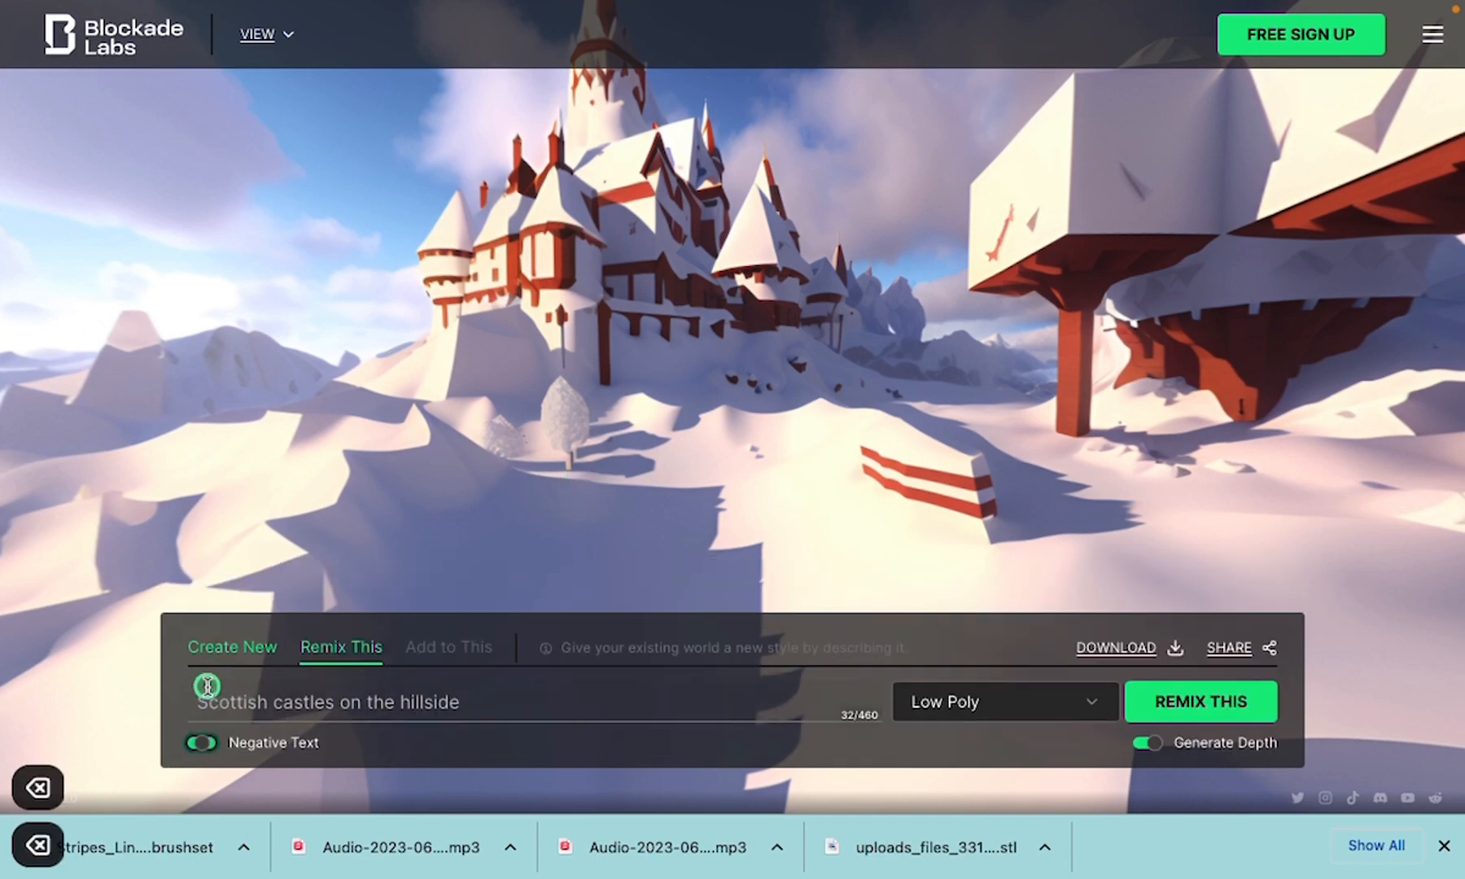
Clear the remix prompt, switch to creating a new skybox and erase the old sketched guides
{"action": "triple_click", "coordinate": [231, 693]}
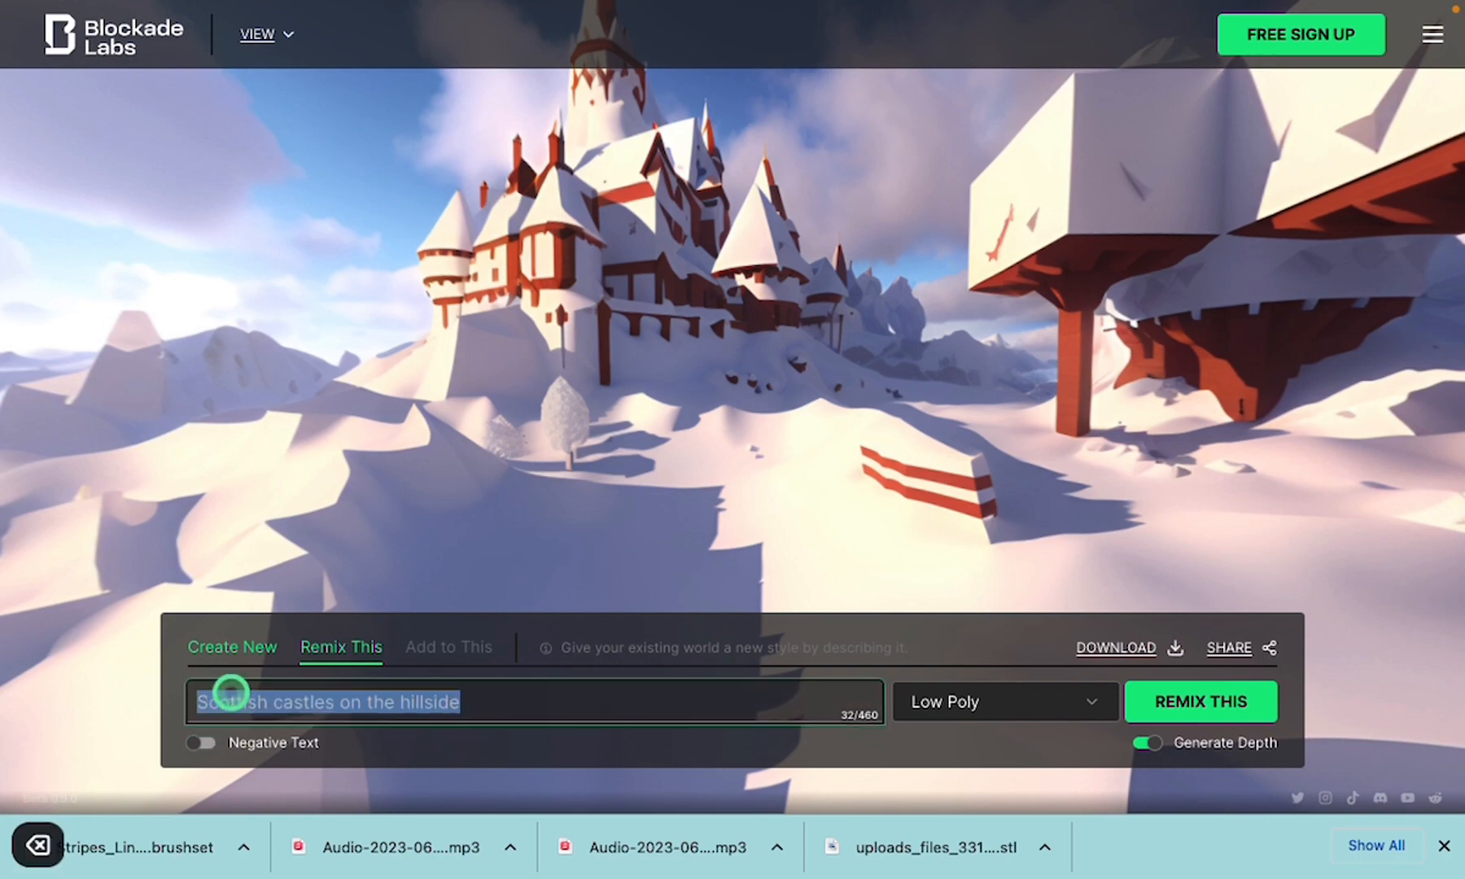
{"action": "key", "text": "BackSpace"}
{"action": "left_click", "coordinate": [231, 646]}
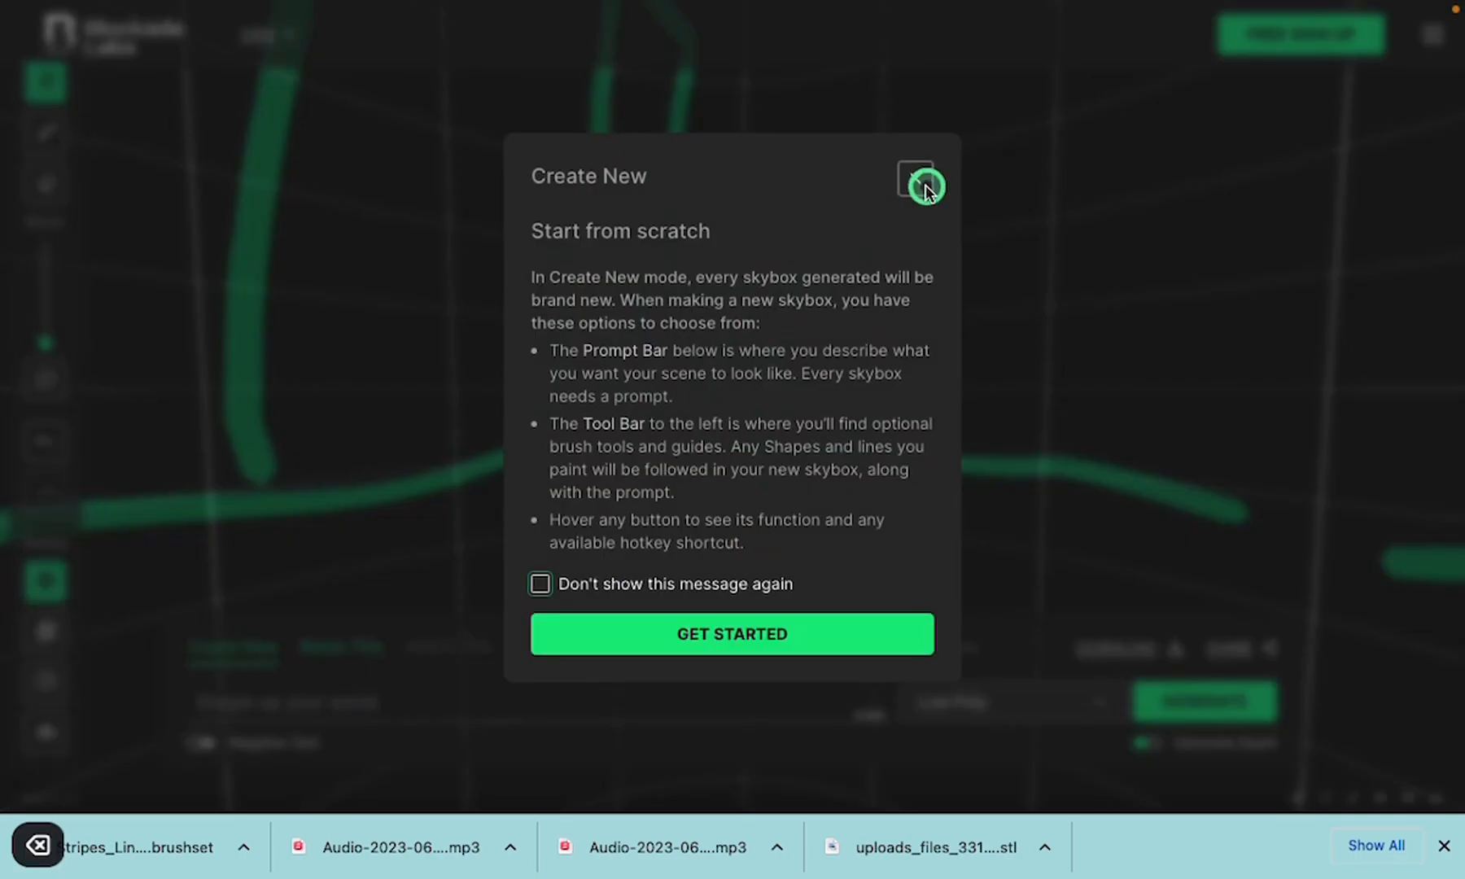
{"action": "left_click", "coordinate": [917, 179]}
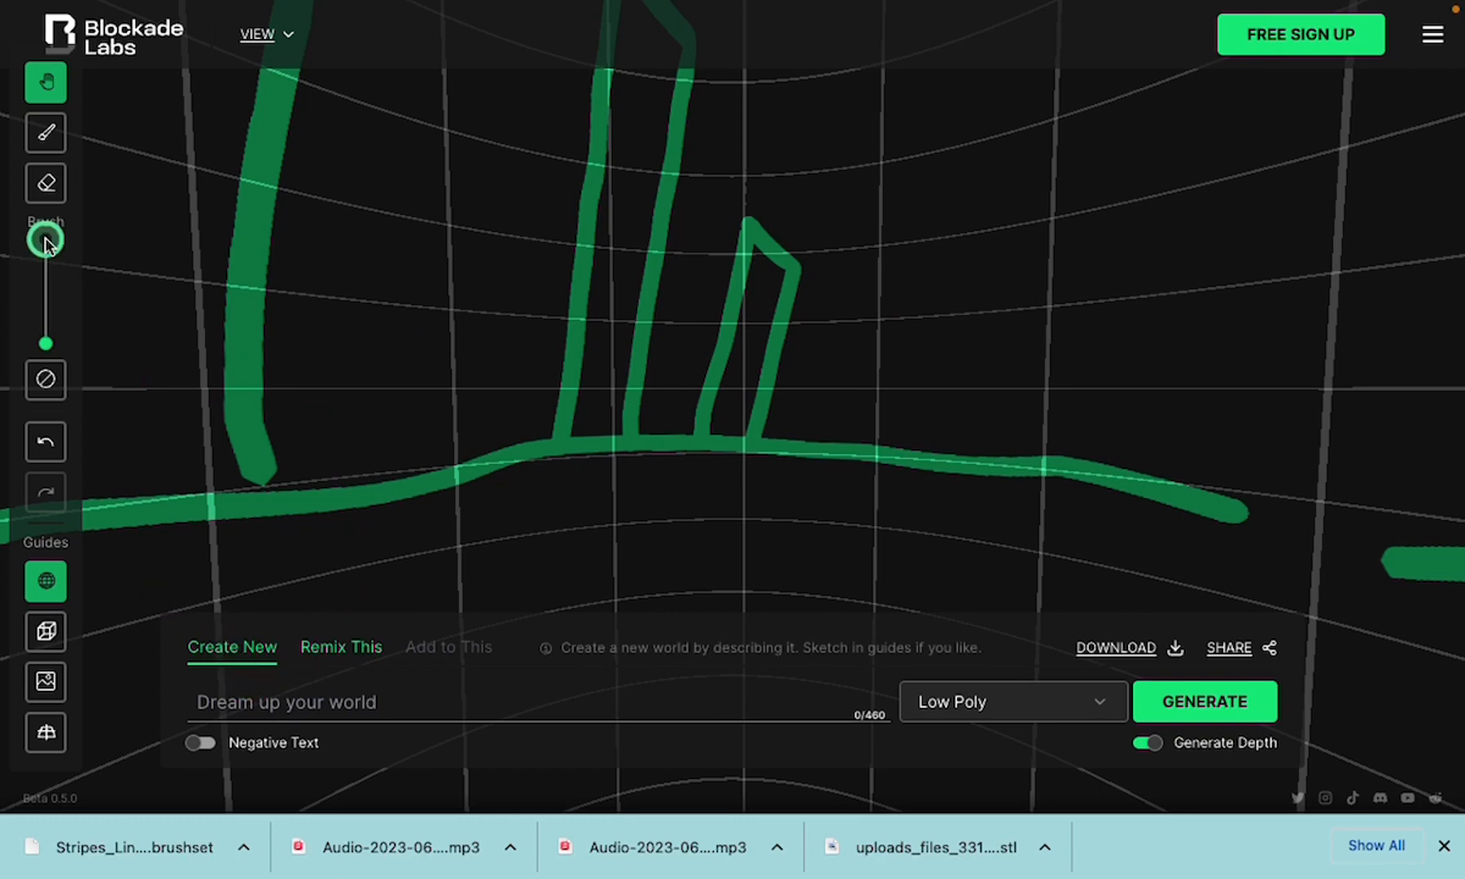
{"action": "left_click", "coordinate": [45, 378]}
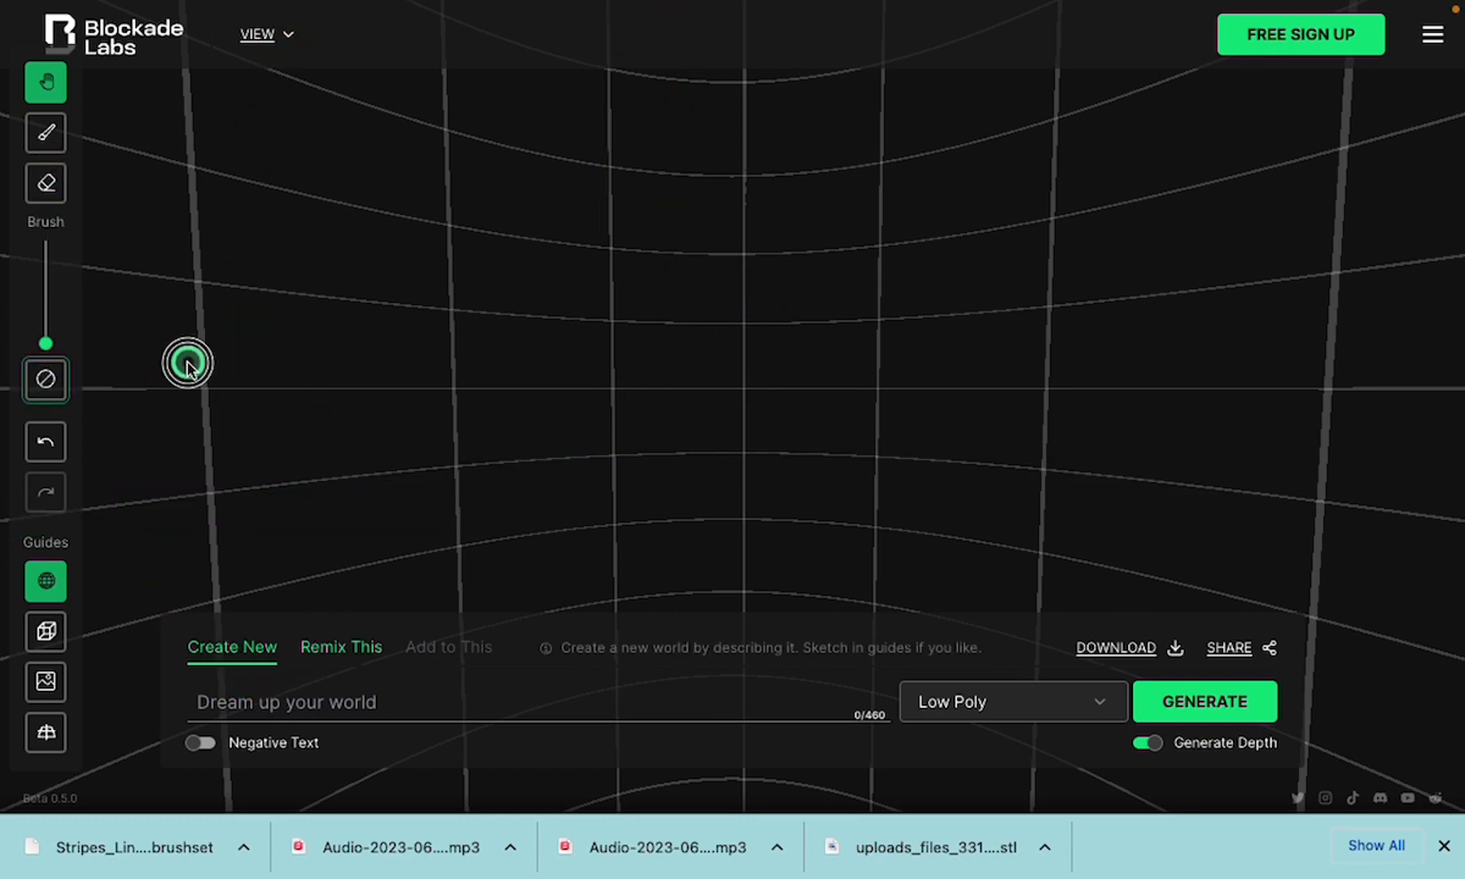
Sketch blocky, stepped building outlines along the horizon of the empty grid with the brush
{"action": "mouse_move", "coordinate": [186, 360]}
{"action": "left_mouse_down"}
{"action": "mouse_move", "coordinate": [540, 390]}
{"action": "mouse_move", "coordinate": [113, 202]}
{"action": "left_mouse_up"}
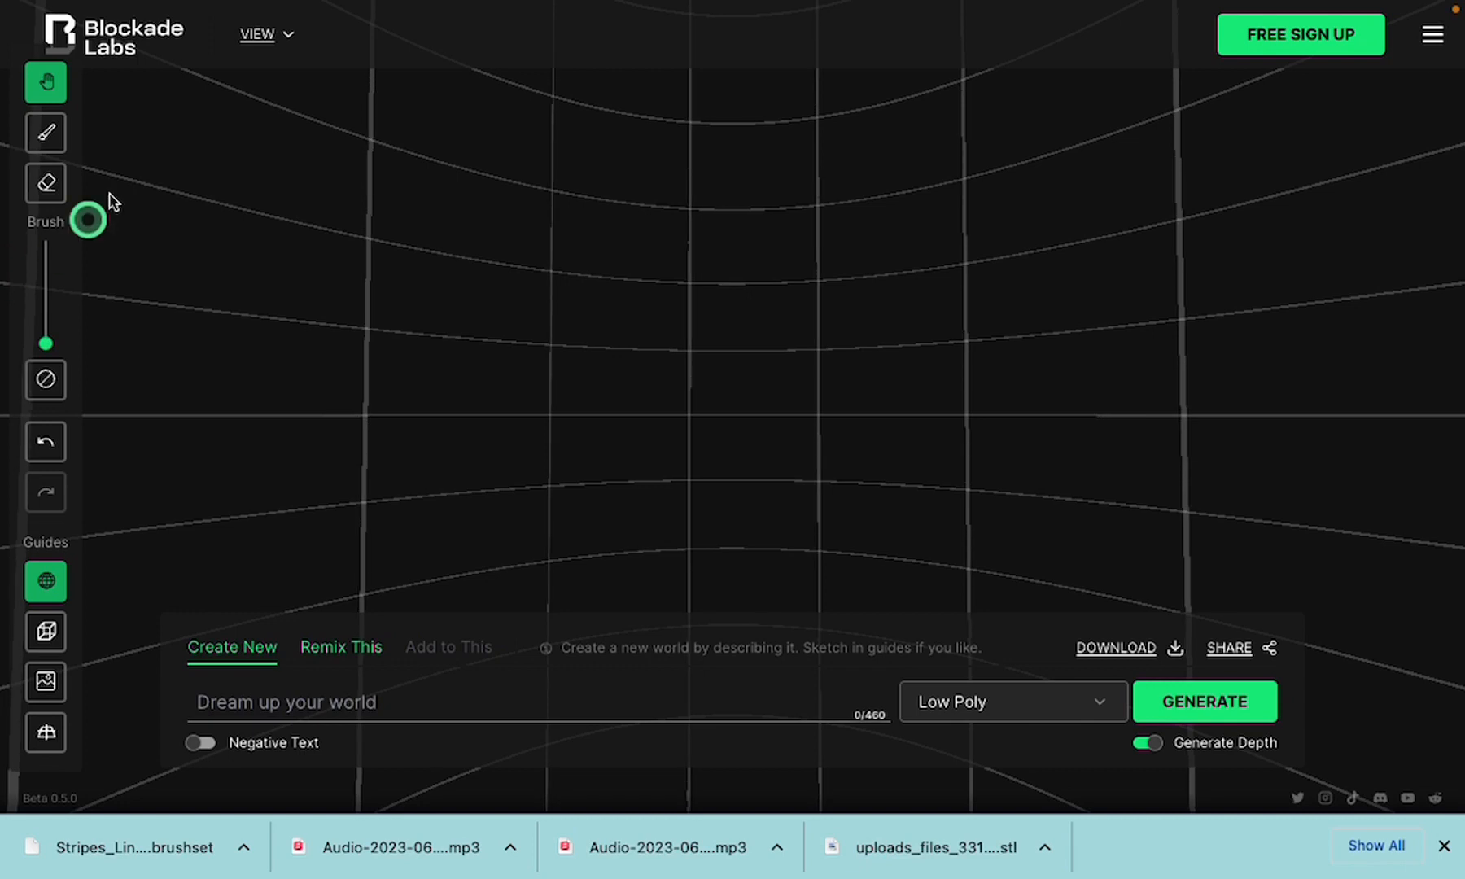
{"action": "left_click", "coordinate": [41, 135]}
{"action": "mouse_move", "coordinate": [361, 507]}
{"action": "left_mouse_down"}
{"action": "mouse_move", "coordinate": [334, 341]}
{"action": "mouse_move", "coordinate": [527, 329]}
{"action": "left_mouse_up"}
{"action": "mouse_move", "coordinate": [606, 337]}
{"action": "left_mouse_down"}
{"action": "mouse_move", "coordinate": [850, 341]}
{"action": "mouse_move", "coordinate": [853, 485]}
{"action": "mouse_move", "coordinate": [580, 489]}
{"action": "left_mouse_up"}
{"action": "left_click_drag", "start_coordinate": [538, 489], "coordinate": [368, 502]}
{"action": "mouse_move", "coordinate": [596, 339]}
{"action": "left_mouse_down"}
{"action": "mouse_move", "coordinate": [641, 340]}
{"action": "mouse_move", "coordinate": [576, 339]}
{"action": "left_mouse_up"}
{"action": "mouse_move", "coordinate": [436, 319]}
{"action": "left_mouse_down"}
{"action": "mouse_move", "coordinate": [648, 341]}
{"action": "mouse_move", "coordinate": [505, 339]}
{"action": "mouse_move", "coordinate": [564, 331]}
{"action": "mouse_move", "coordinate": [545, 352]}
{"action": "mouse_move", "coordinate": [547, 480]}
{"action": "left_mouse_up"}
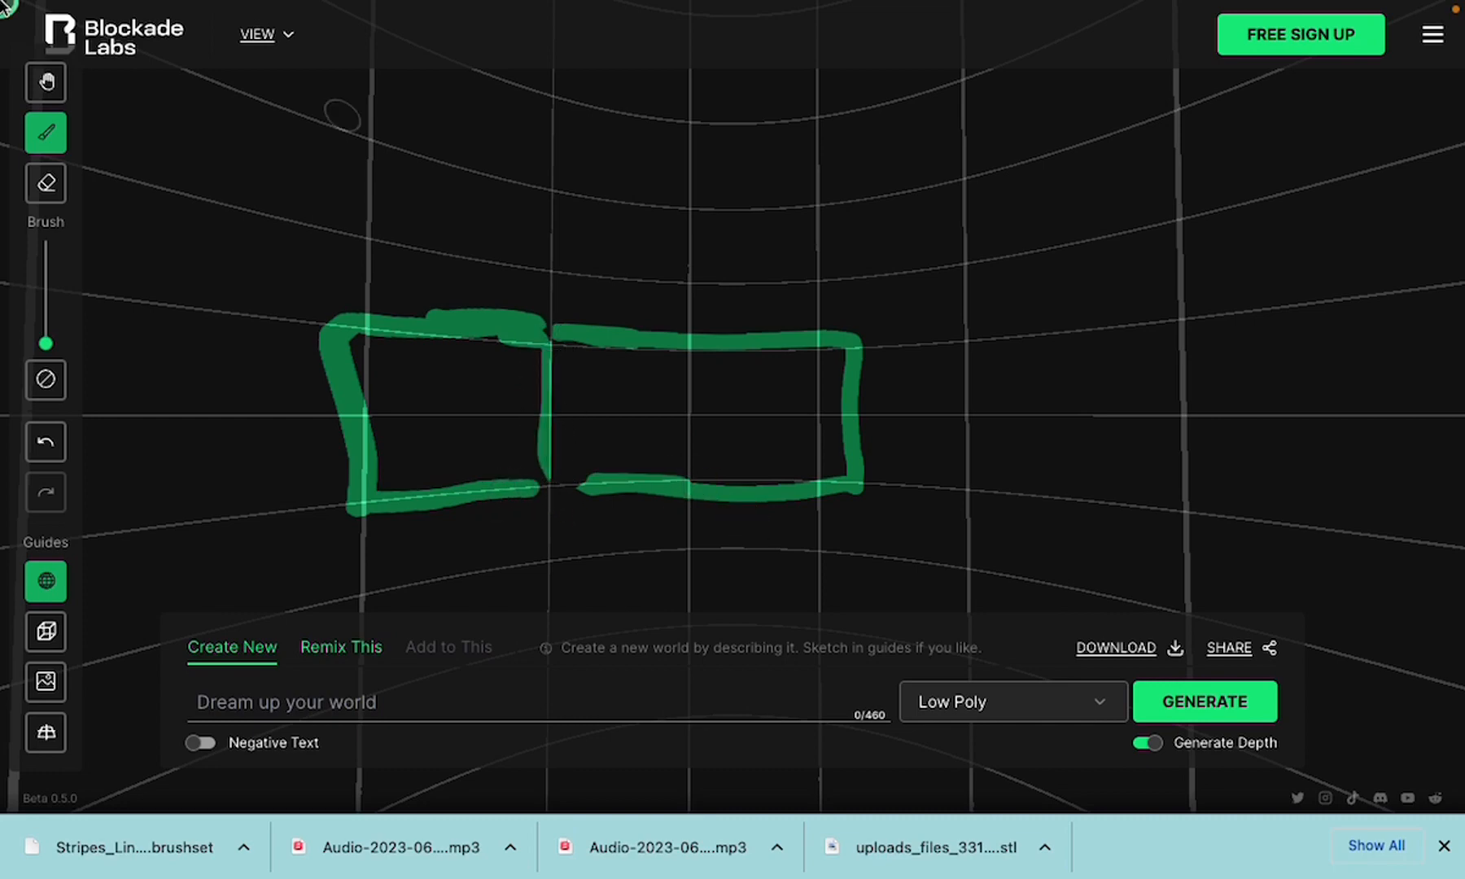
{"action": "left_click_drag", "start_coordinate": [868, 482], "coordinate": [1236, 545]}
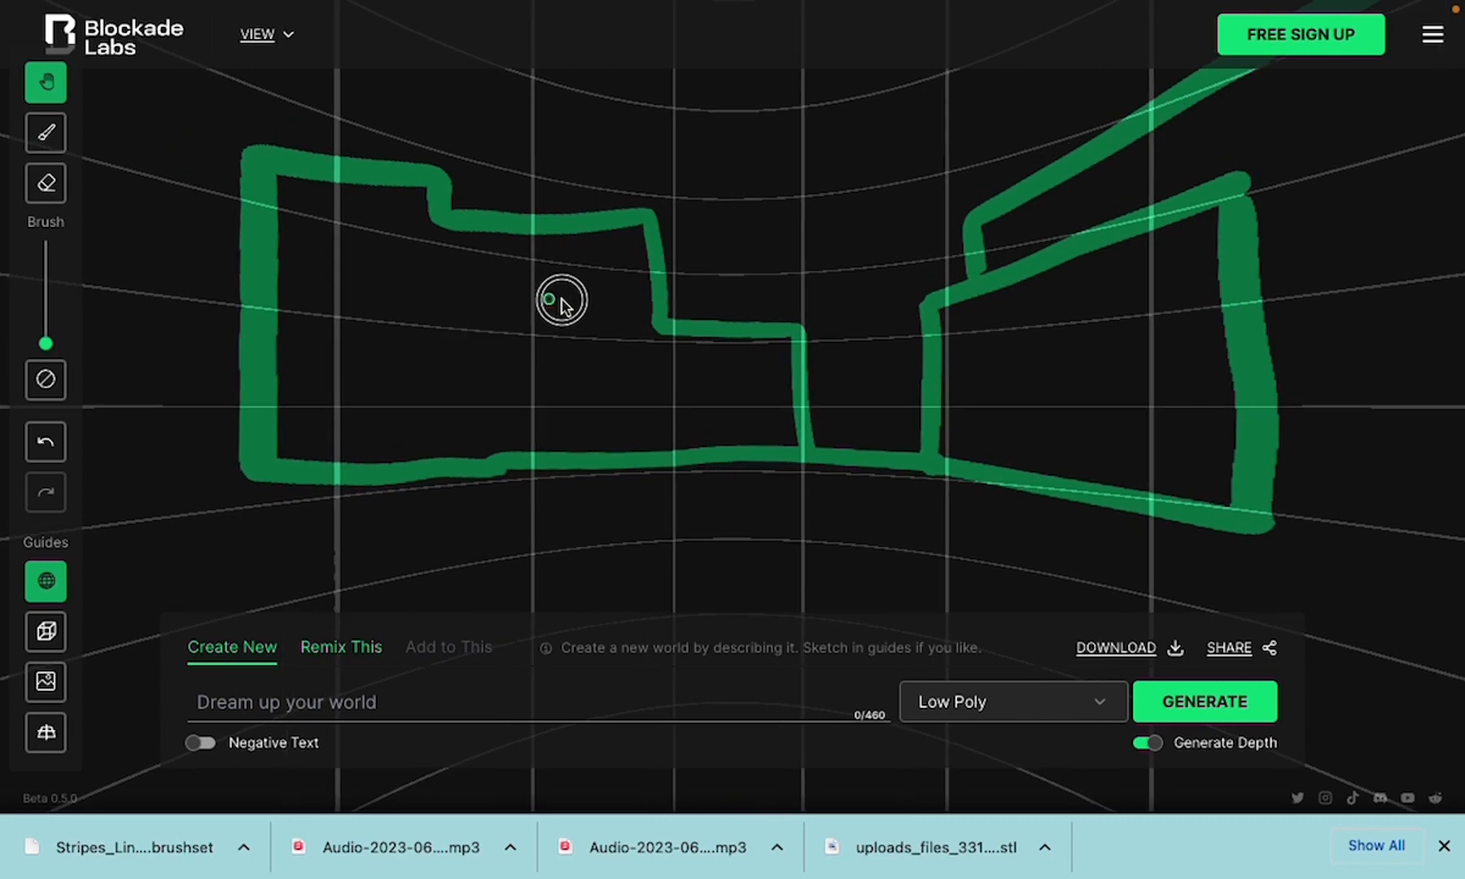
Extend the sketched ground line into the empty area beside the buildings and draw another large building outline on it
{"action": "left_click_drag", "start_coordinate": [562, 300], "coordinate": [922, 311]}
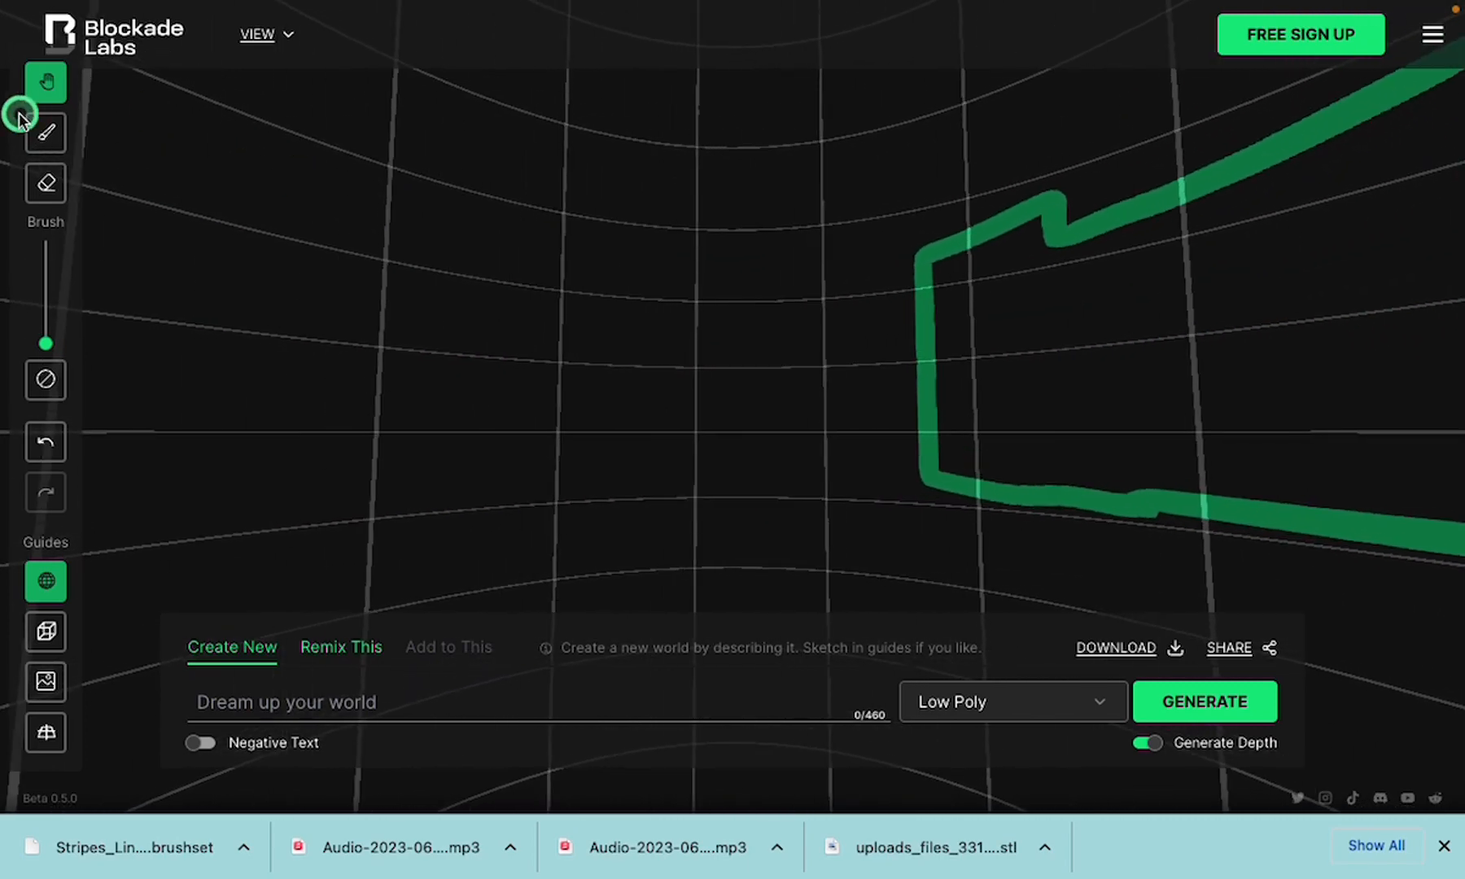
{"action": "left_click", "coordinate": [45, 132]}
{"action": "left_click_drag", "start_coordinate": [935, 472], "coordinate": [277, 466]}
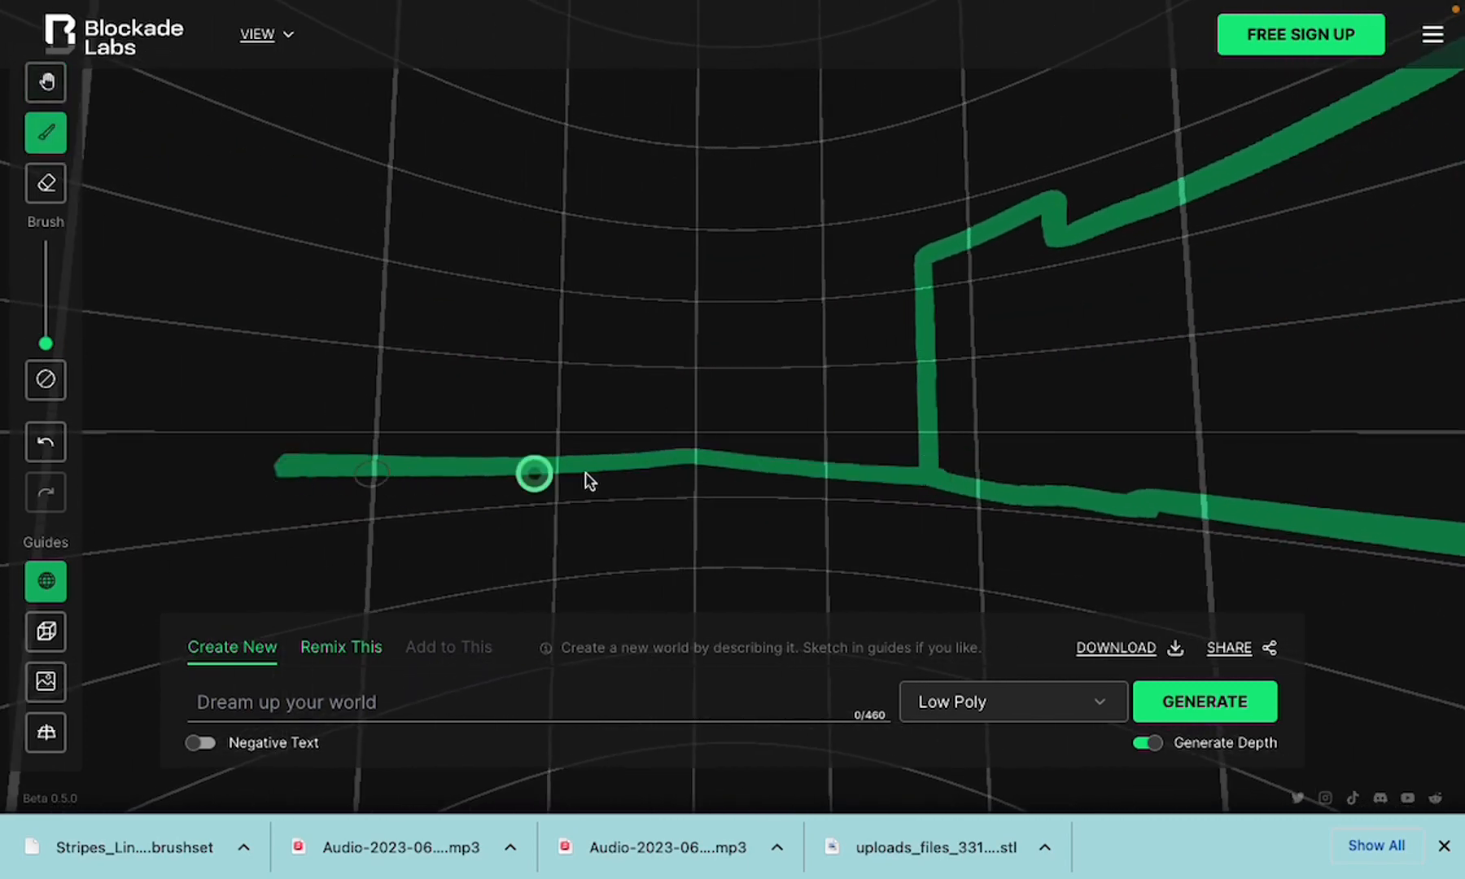
{"action": "mouse_move", "coordinate": [749, 462]}
{"action": "left_mouse_down"}
{"action": "mouse_move", "coordinate": [710, 226]}
{"action": "mouse_move", "coordinate": [205, 147]}
{"action": "mouse_move", "coordinate": [181, 509]}
{"action": "mouse_move", "coordinate": [338, 471]}
{"action": "left_mouse_up"}
{"action": "left_click", "coordinate": [48, 181]}
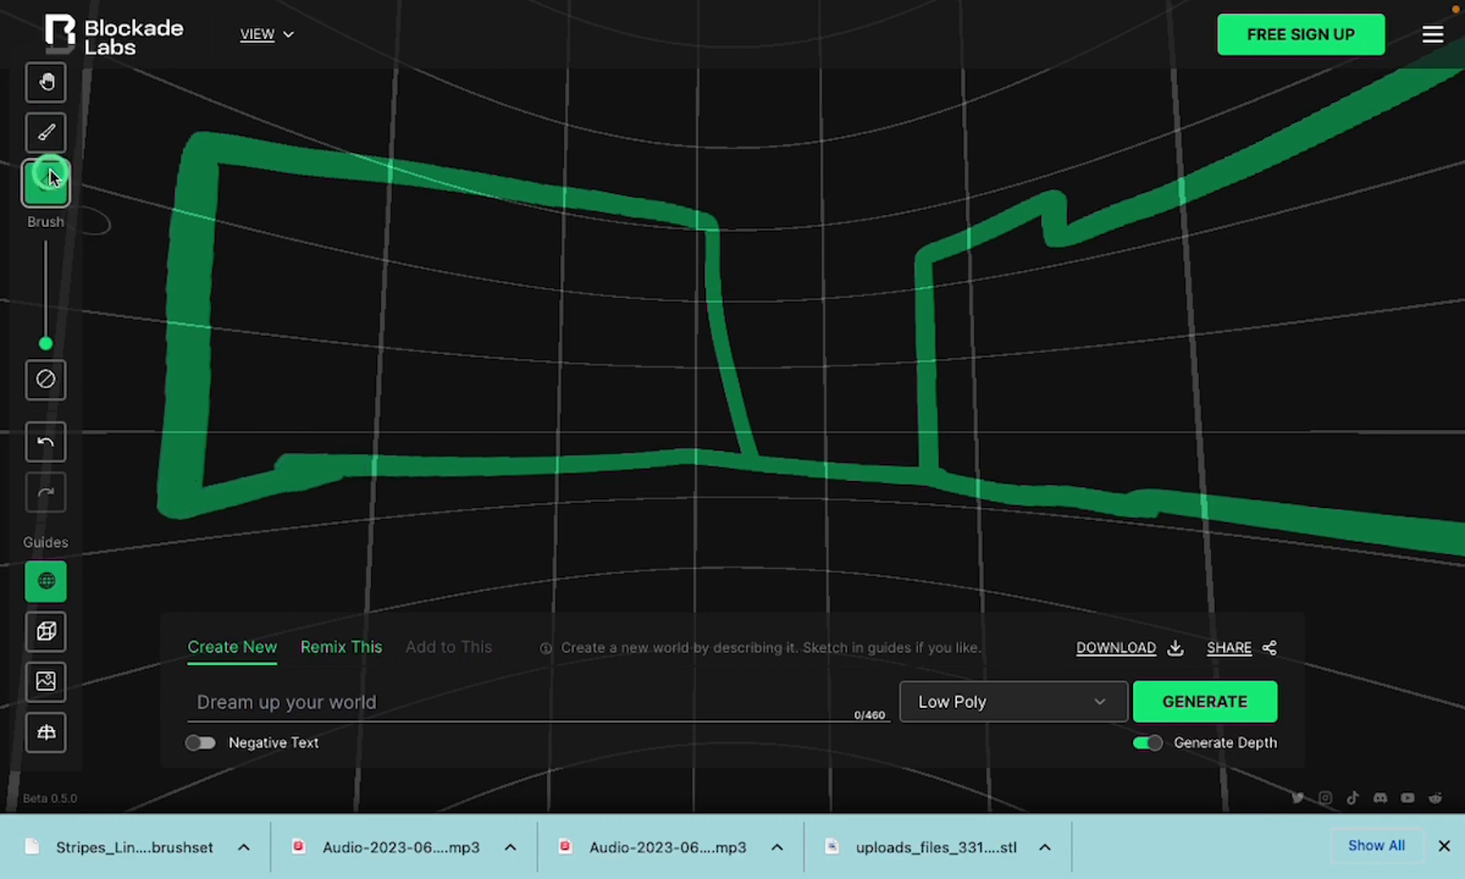
Sketch a taller building outline behind the small block and join the ground line across the remaining gap
{"action": "left_click", "coordinate": [55, 79]}
{"action": "mouse_move", "coordinate": [229, 285]}
{"action": "left_mouse_down"}
{"action": "mouse_move", "coordinate": [638, 180]}
{"action": "mouse_move", "coordinate": [654, 254]}
{"action": "mouse_move", "coordinate": [334, 325]}
{"action": "left_mouse_up"}
{"action": "left_click", "coordinate": [61, 147]}
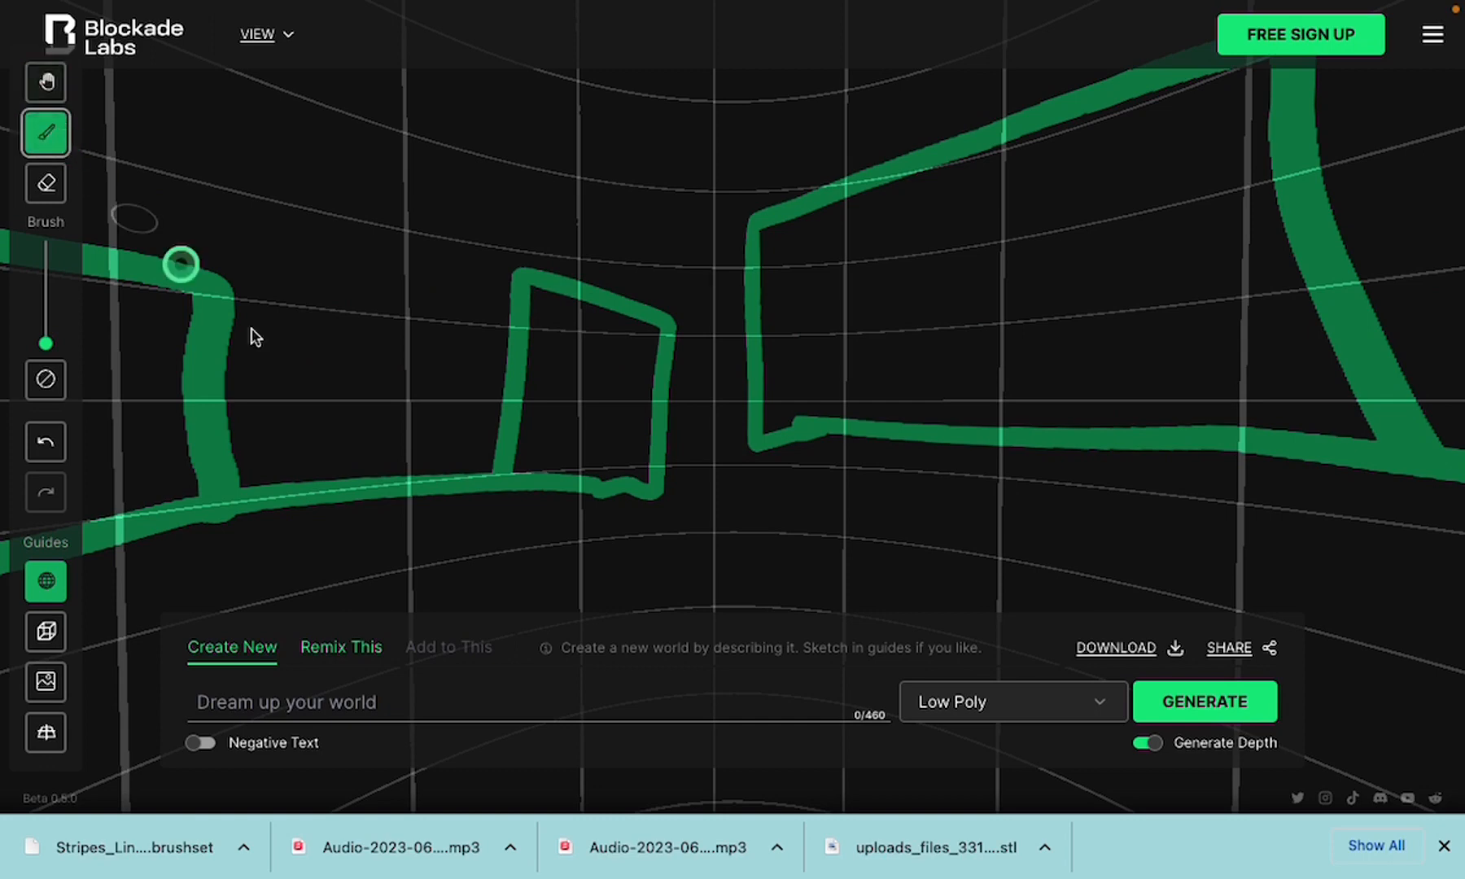
{"action": "mouse_move", "coordinate": [360, 478]}
{"action": "left_mouse_down"}
{"action": "mouse_move", "coordinate": [330, 206]}
{"action": "mouse_move", "coordinate": [427, 142]}
{"action": "left_mouse_up"}
{"action": "mouse_move", "coordinate": [581, 145]}
{"action": "left_mouse_down"}
{"action": "mouse_move", "coordinate": [848, 148]}
{"action": "mouse_move", "coordinate": [860, 172]}
{"action": "left_mouse_up"}
{"action": "left_click_drag", "start_coordinate": [664, 432], "coordinate": [777, 442]}
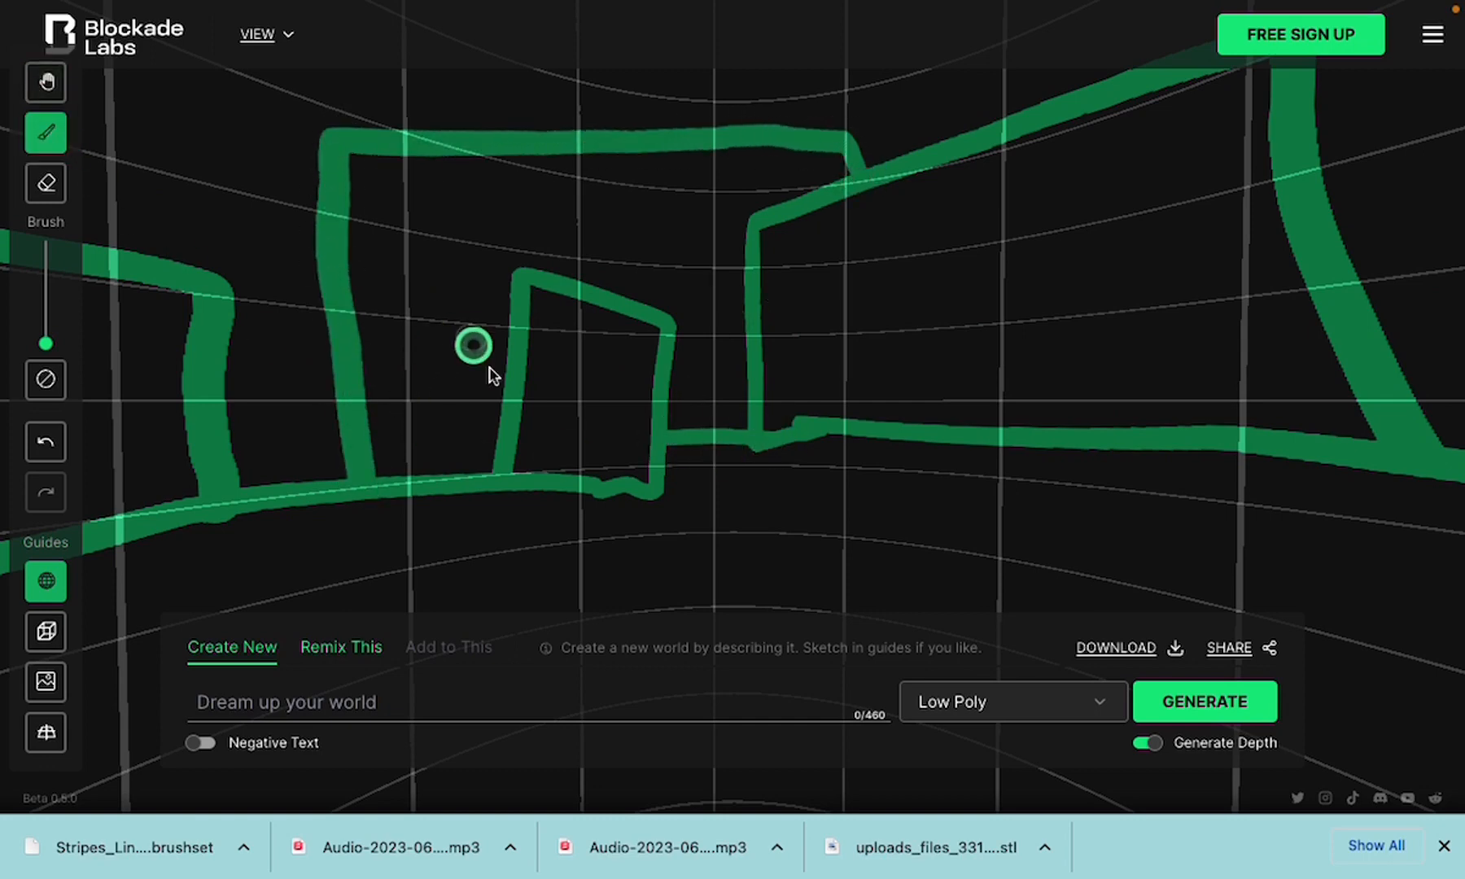
Enter the prompt "adobe village of navajos in the garden of the gods" and generate the skybox from the sketch
{"action": "left_click", "coordinate": [285, 716]}
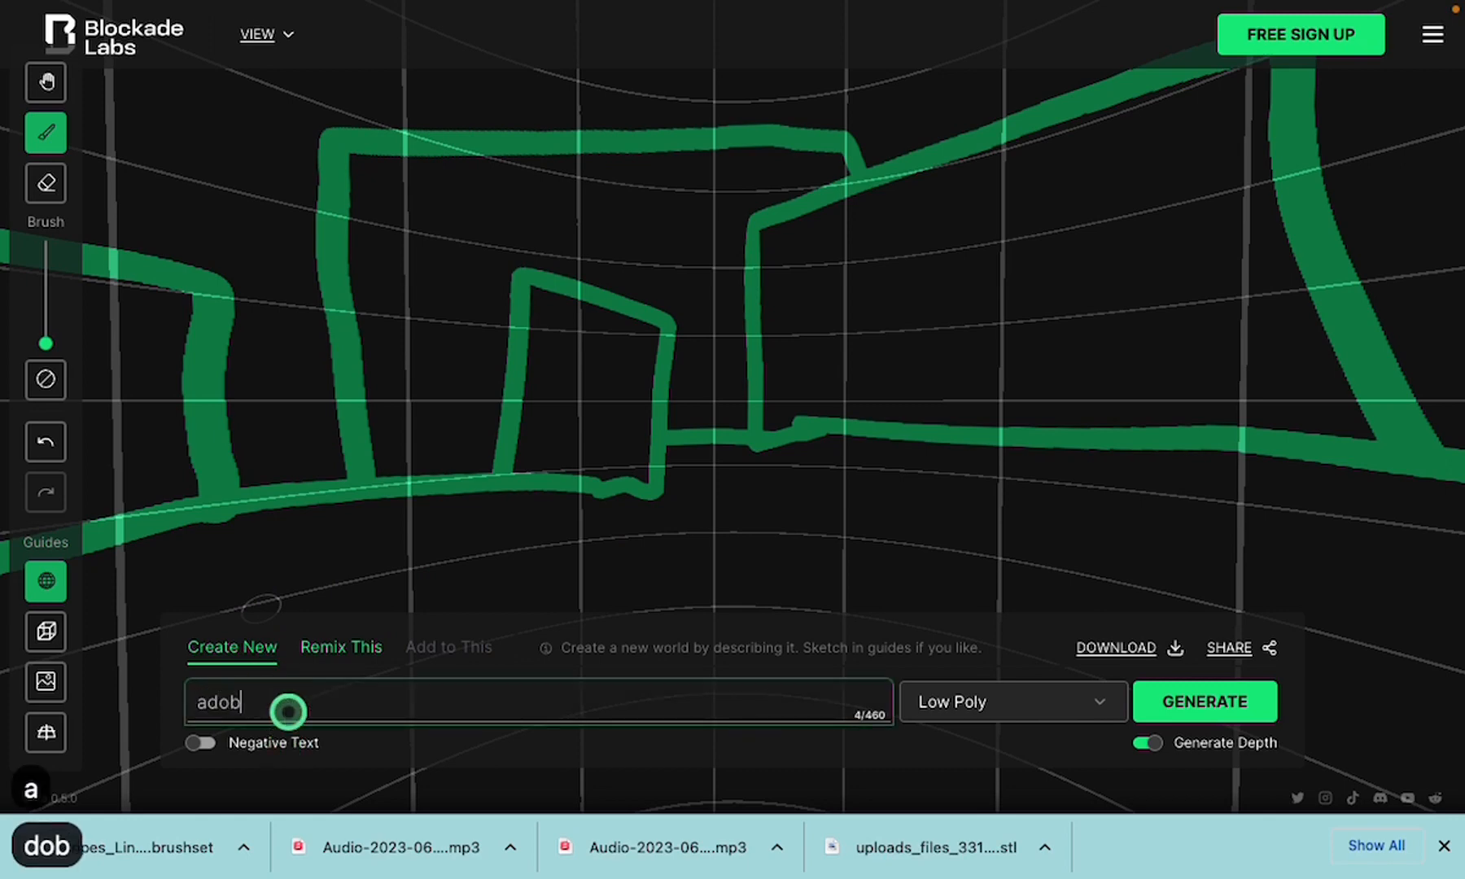
{"action": "type", "text": "adobe village of navajos i"}
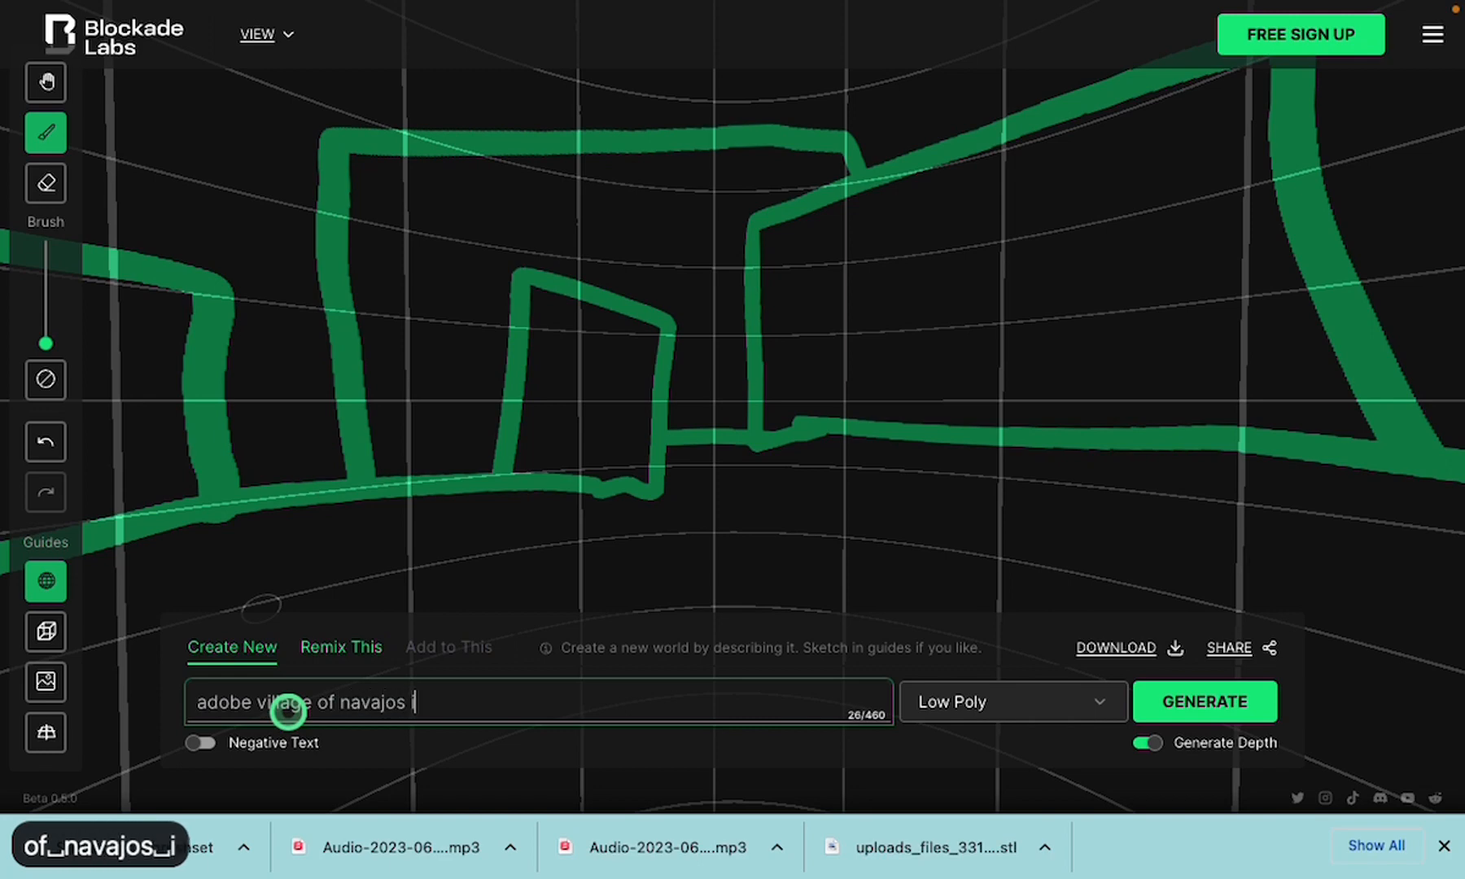
{"action": "type", "text": "en "}
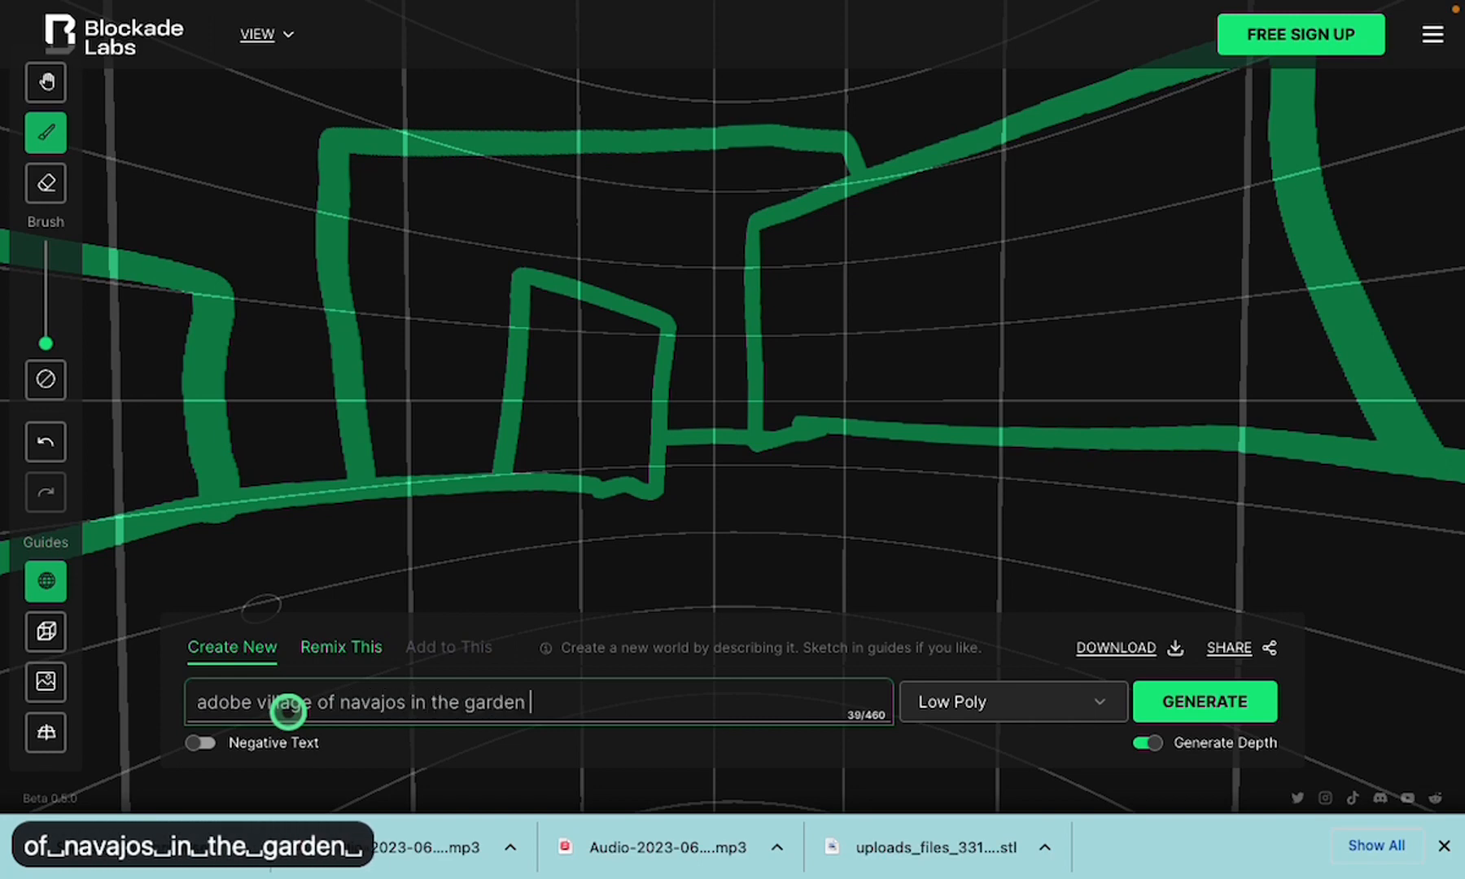
{"action": "type", "text": "of the gods"}
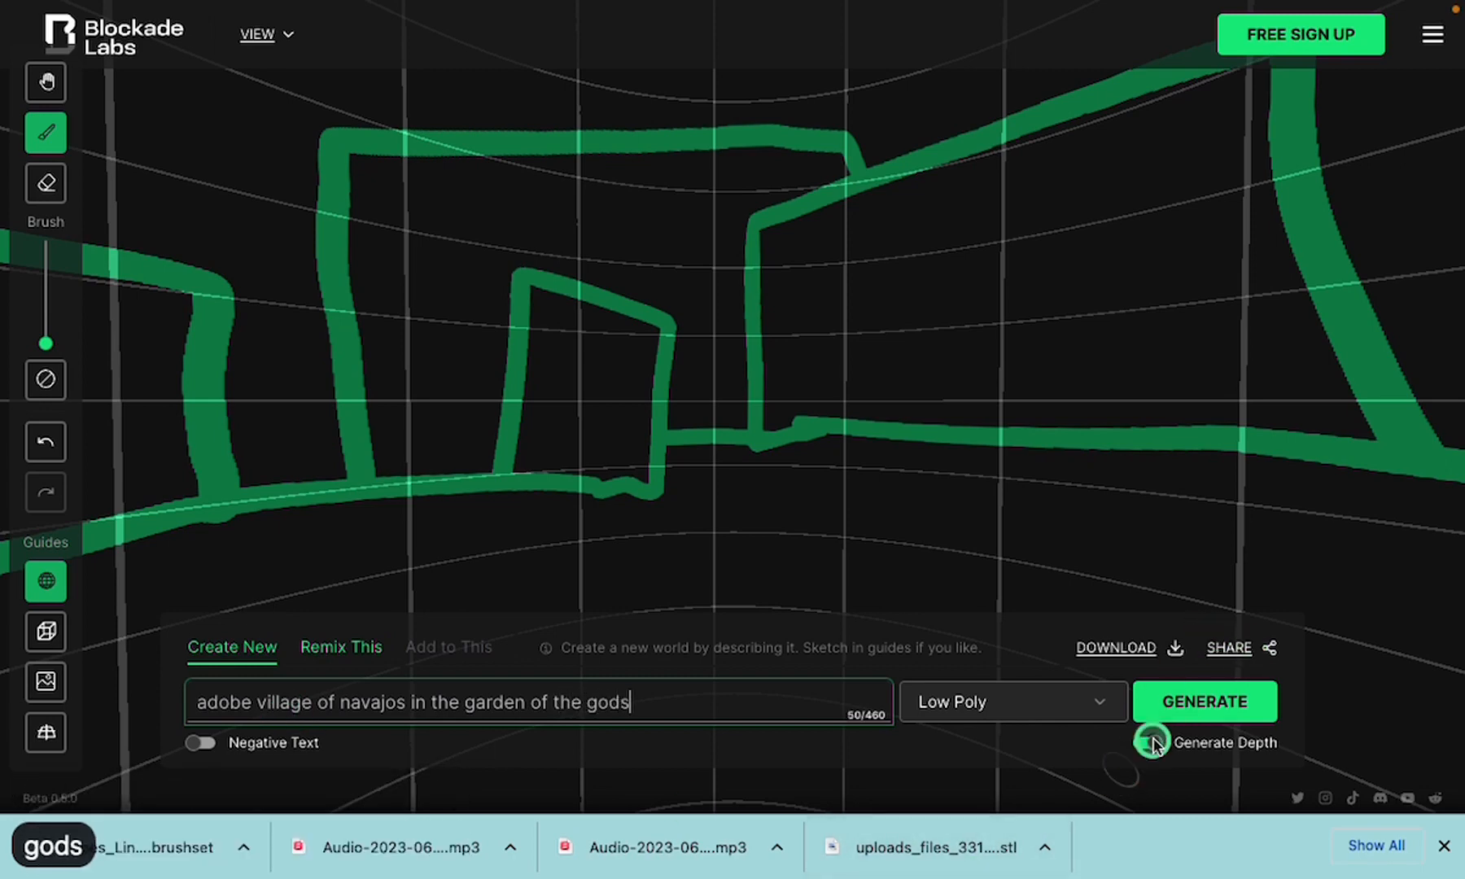
{"action": "left_click", "coordinate": [1221, 707]}
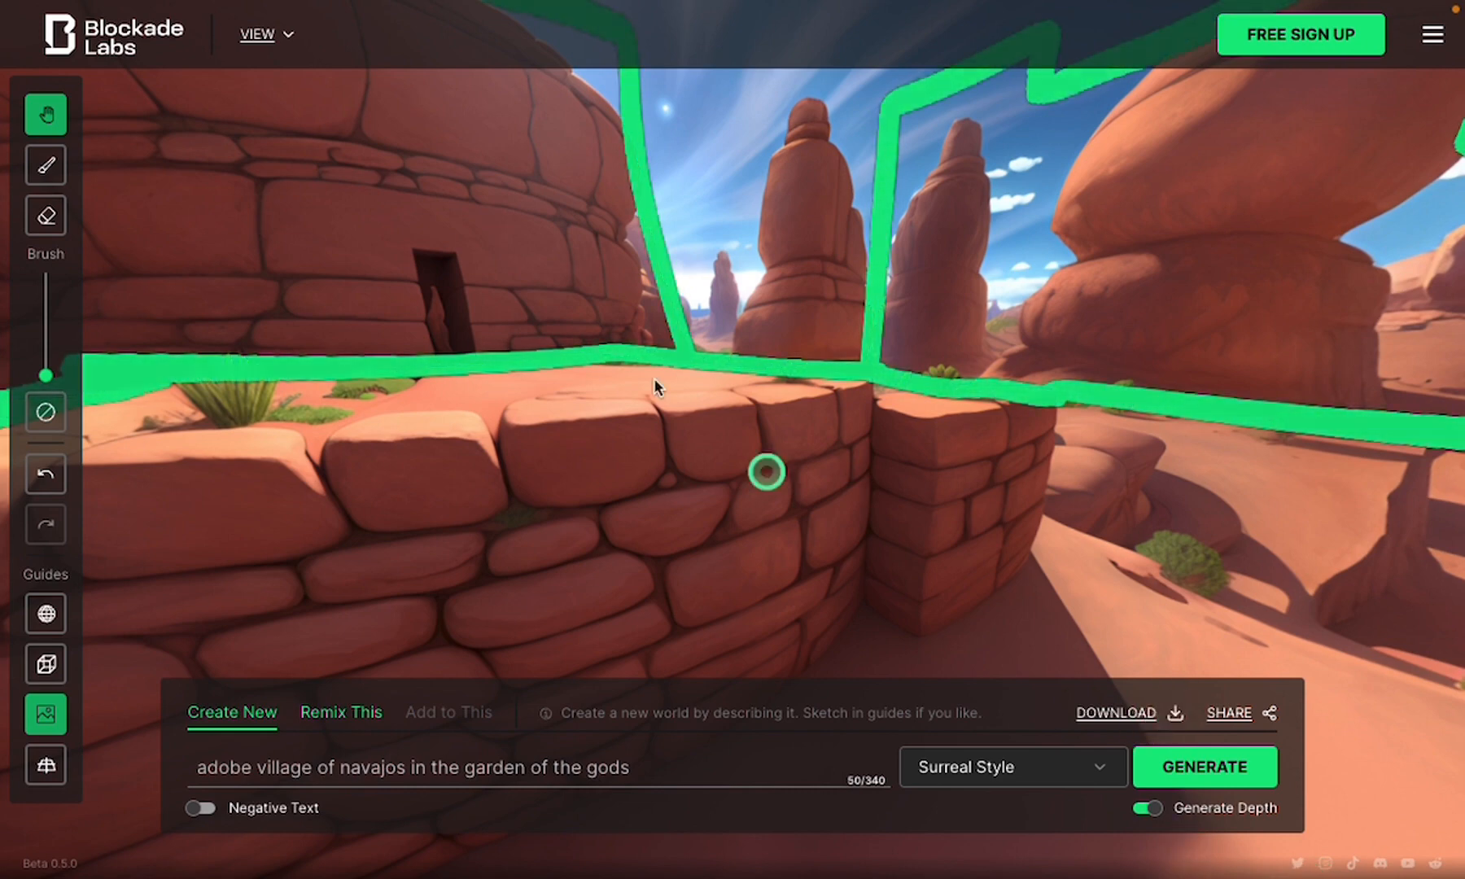
Leave full screen to reload skybox.blockadelabs.com, and return the browser window to full screen
{"action": "mouse_move", "coordinate": [66, 3]}
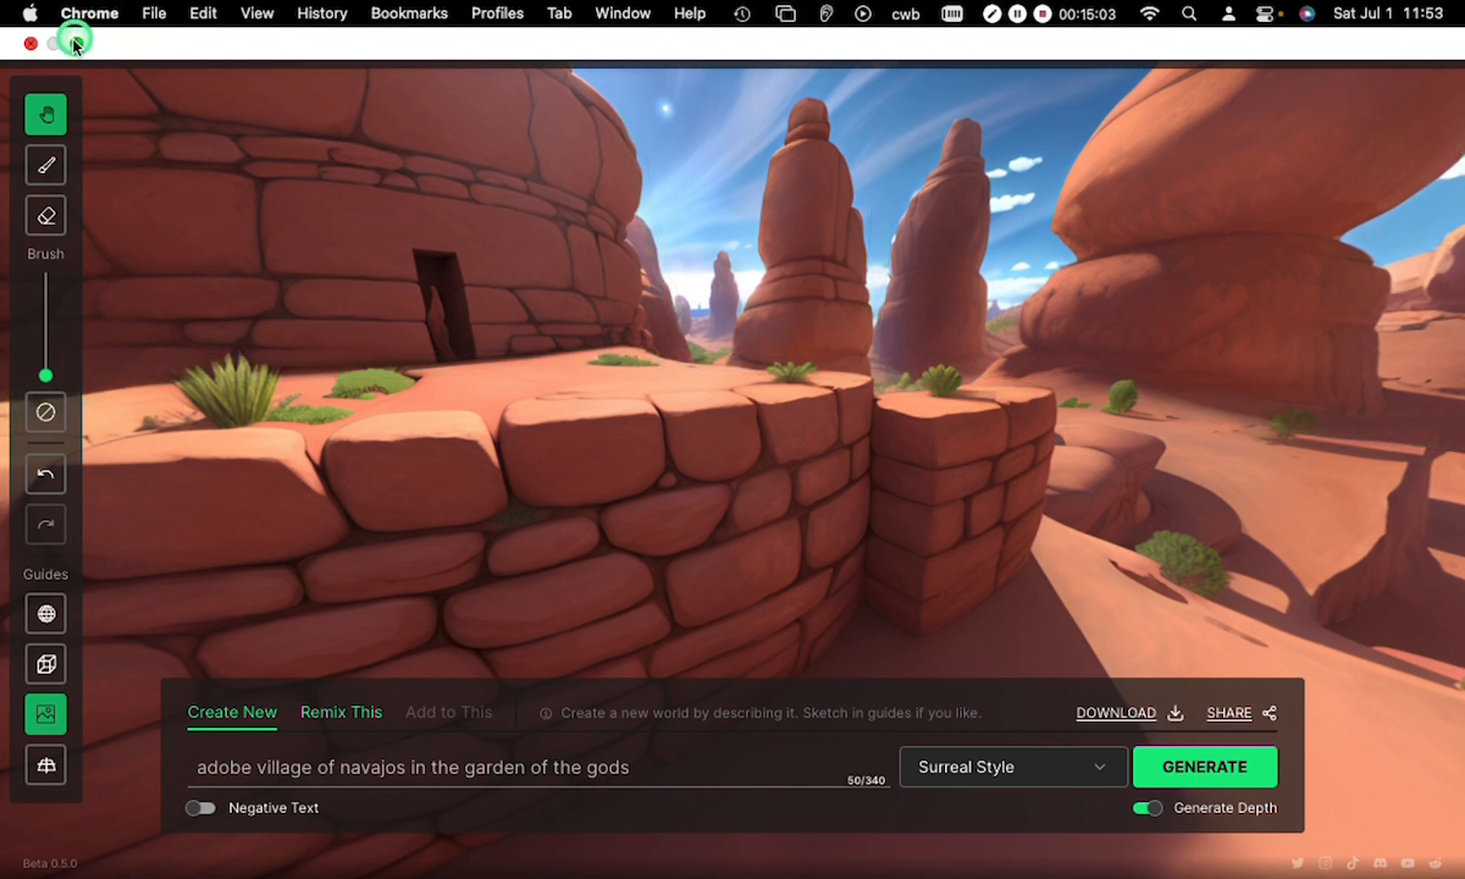
{"action": "left_click", "coordinate": [74, 40]}
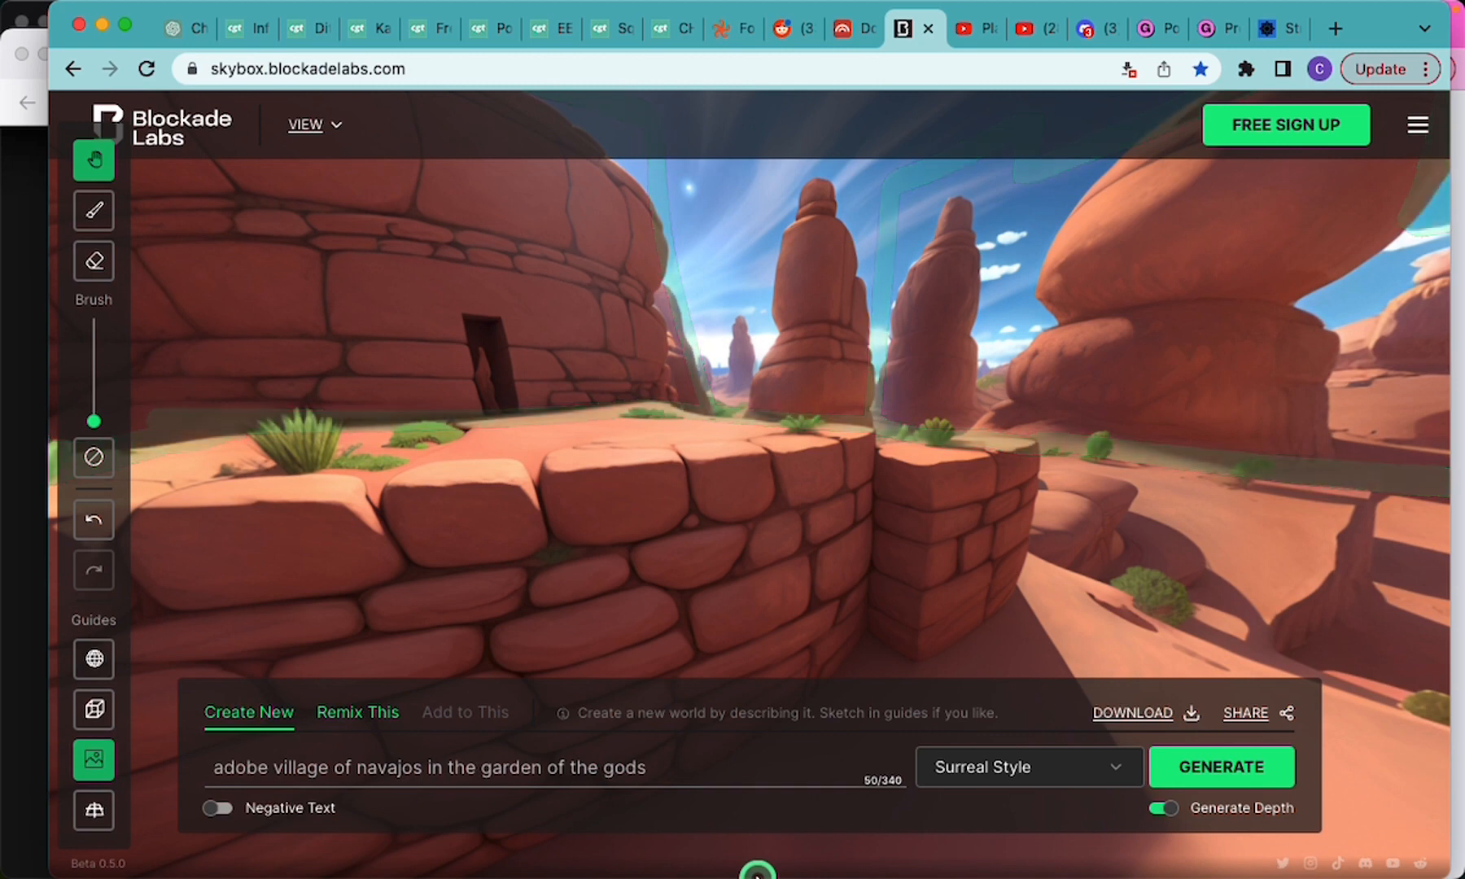
{"action": "left_click", "coordinate": [1421, 125]}
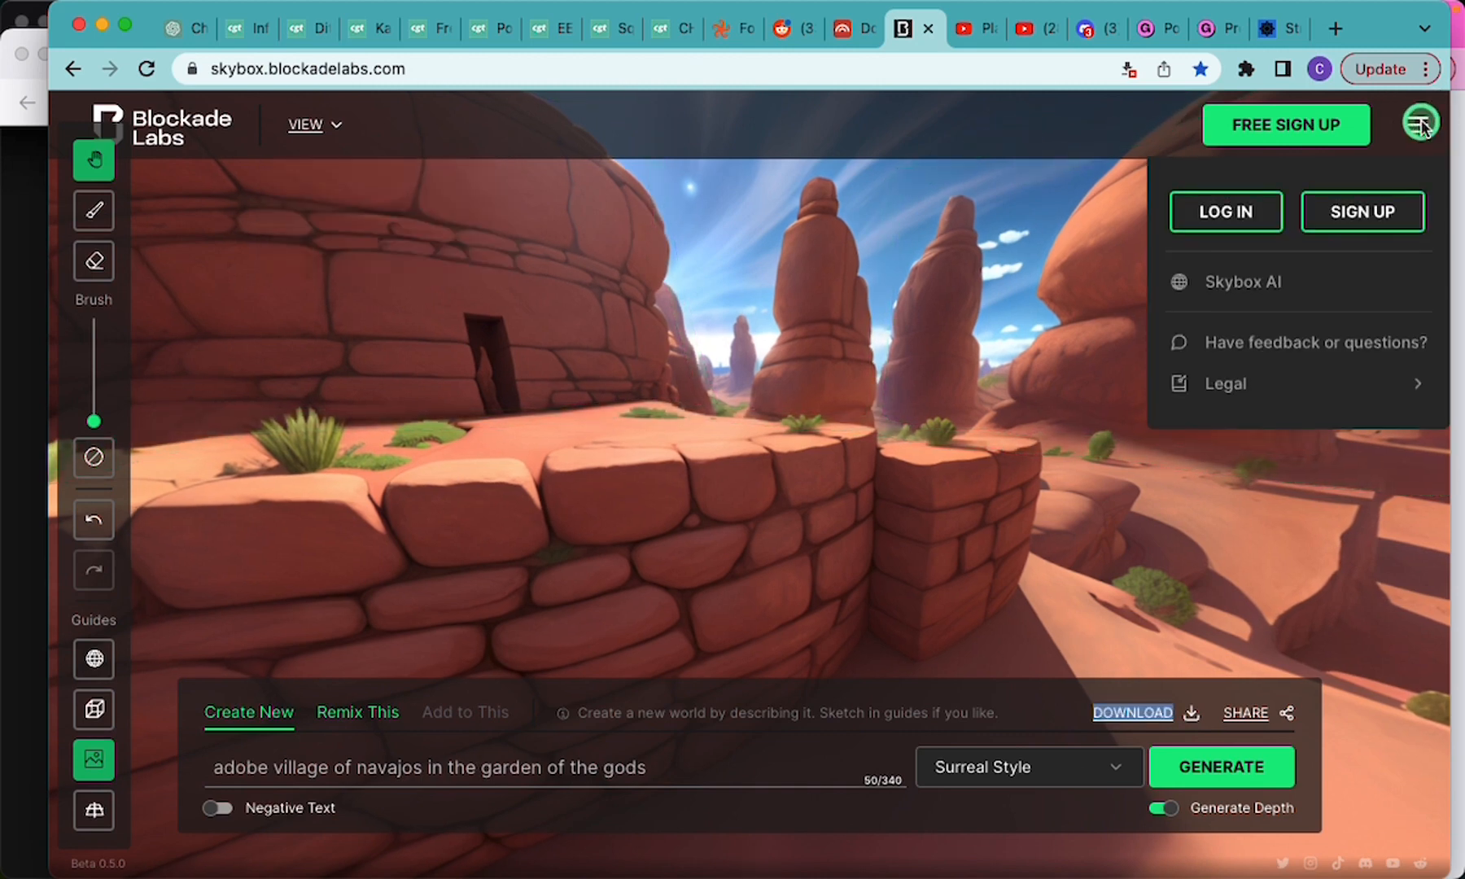
{"action": "left_click", "coordinate": [900, 477]}
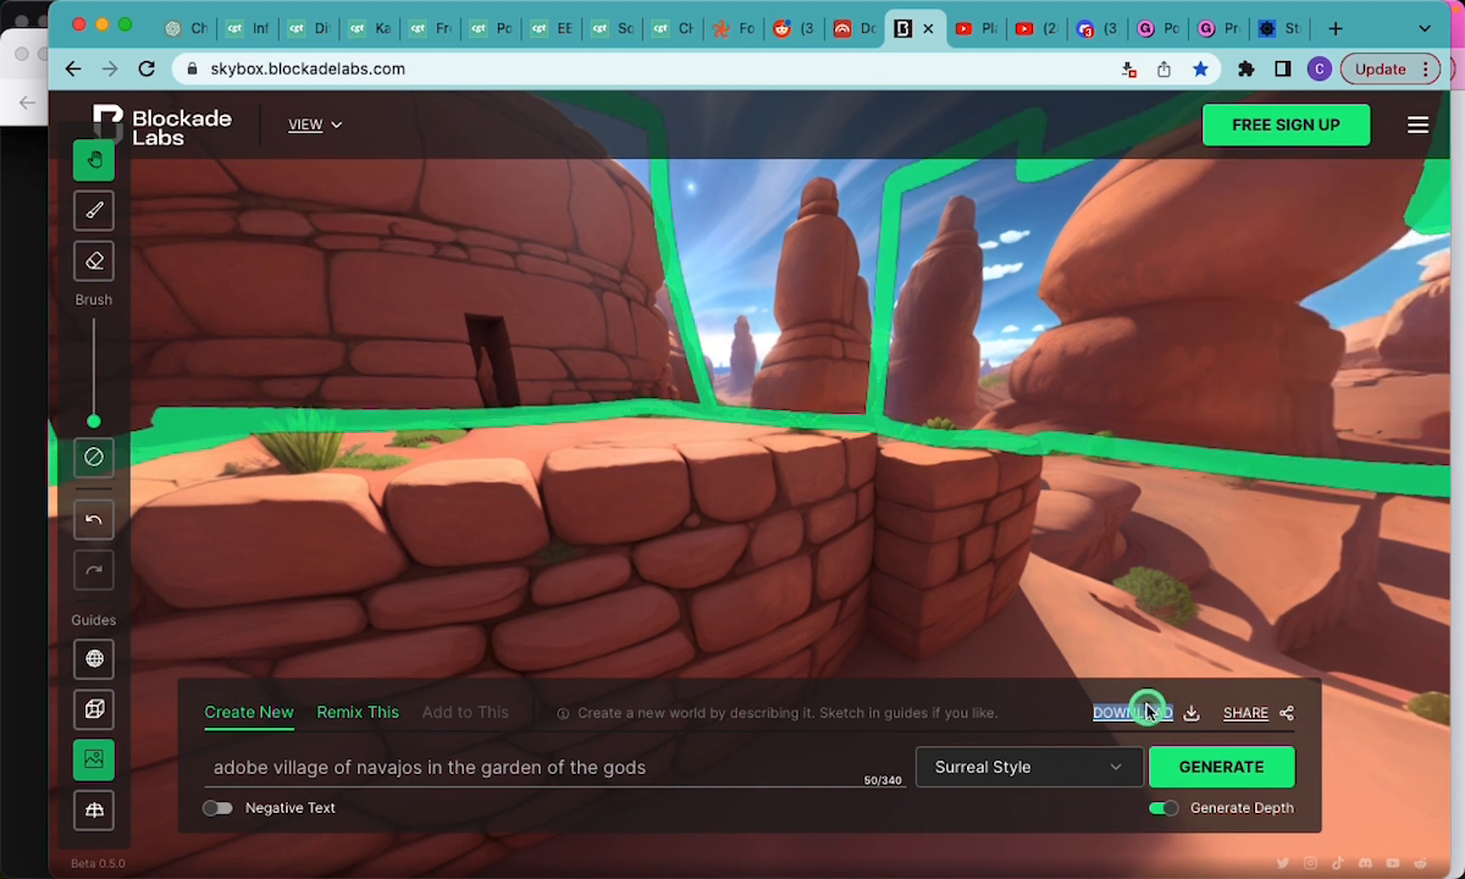
{"action": "left_click", "coordinate": [448, 72]}
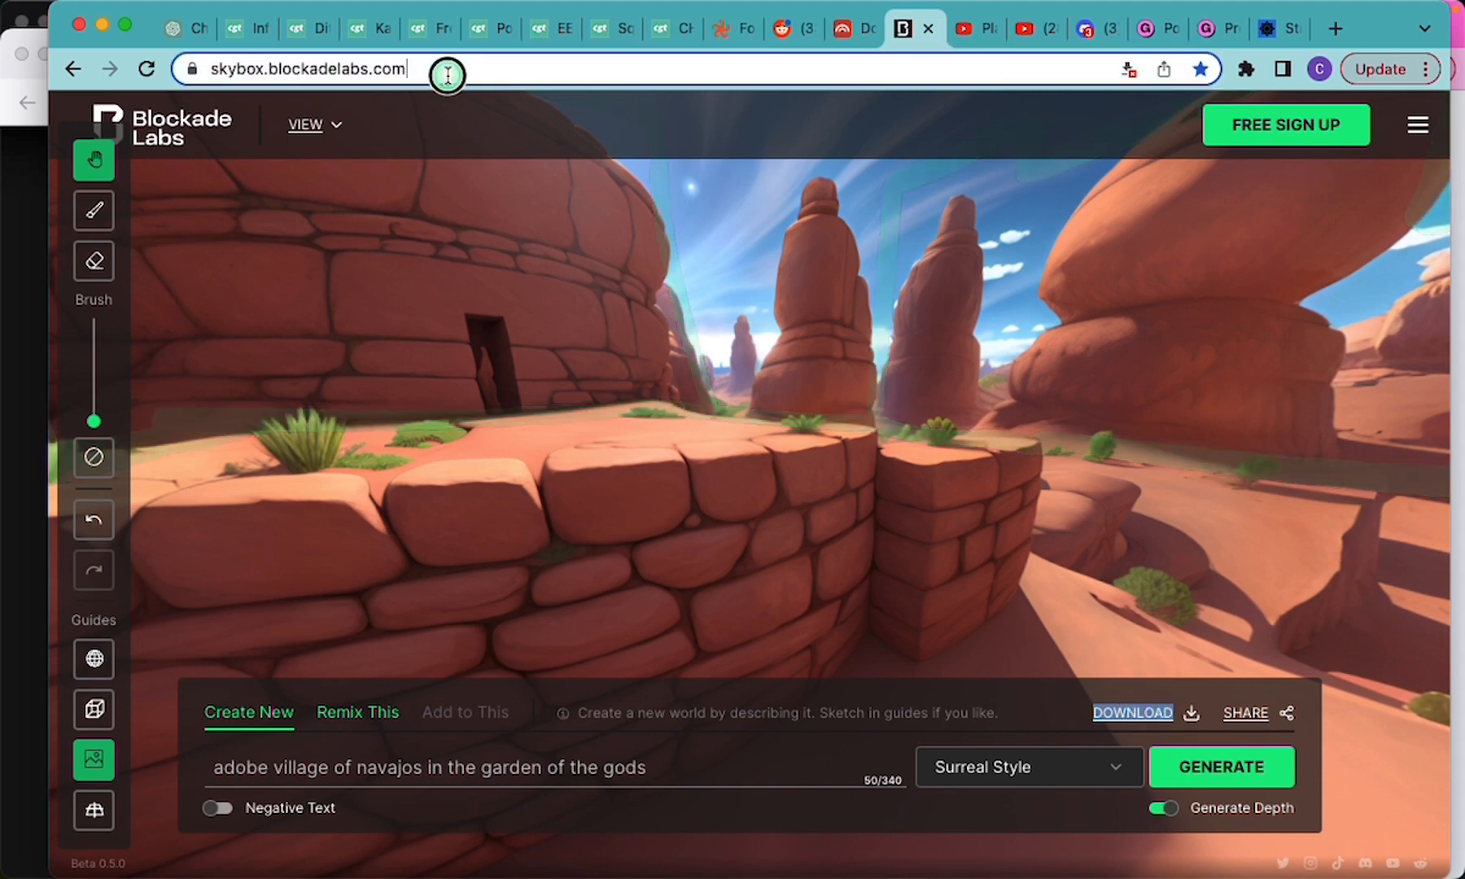
{"action": "key", "text": "Return"}
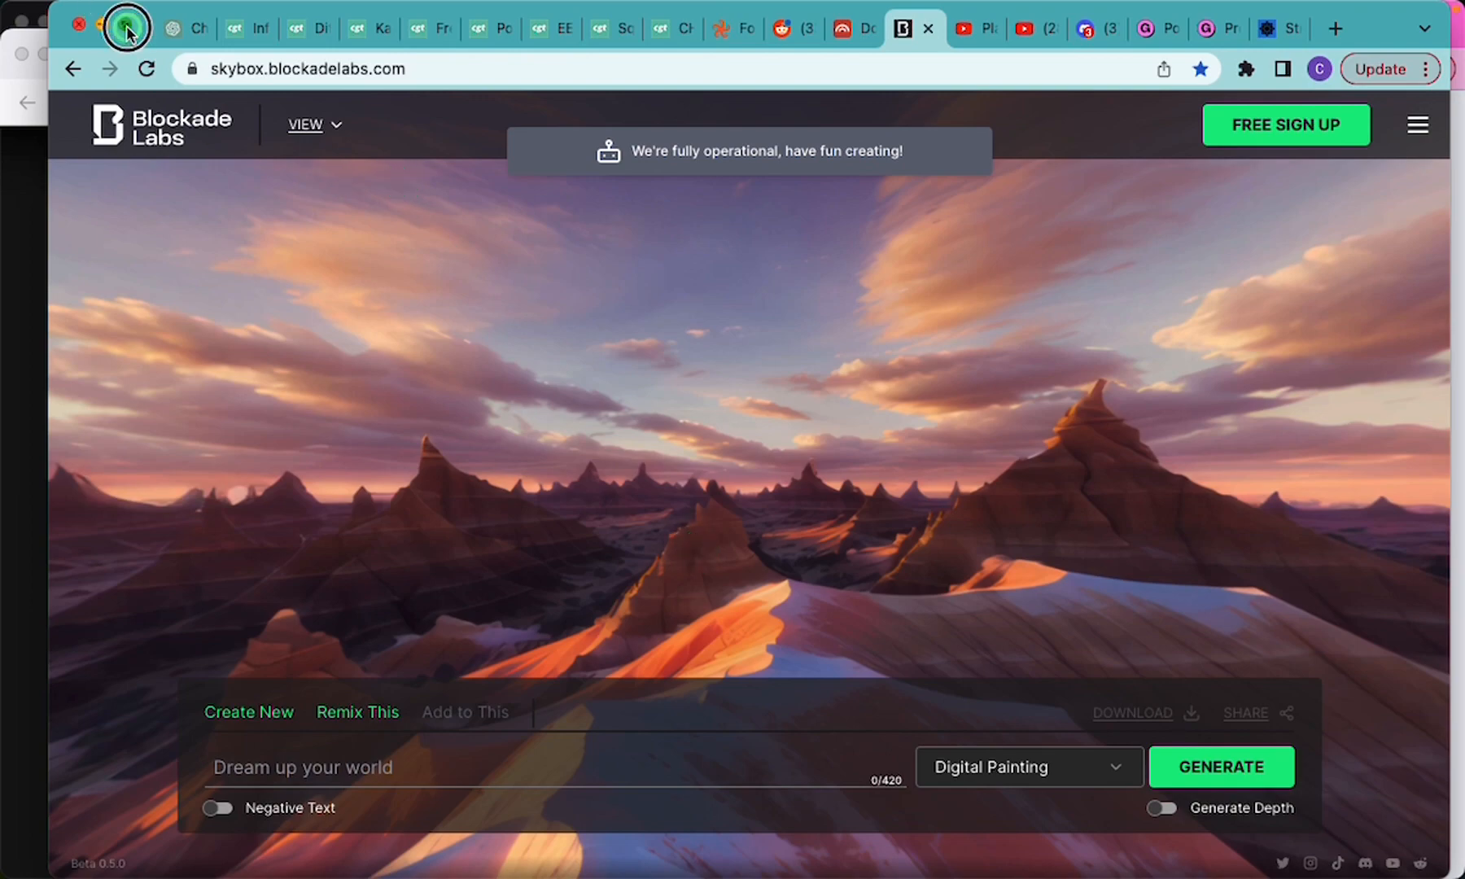
{"action": "left_click", "coordinate": [126, 31]}
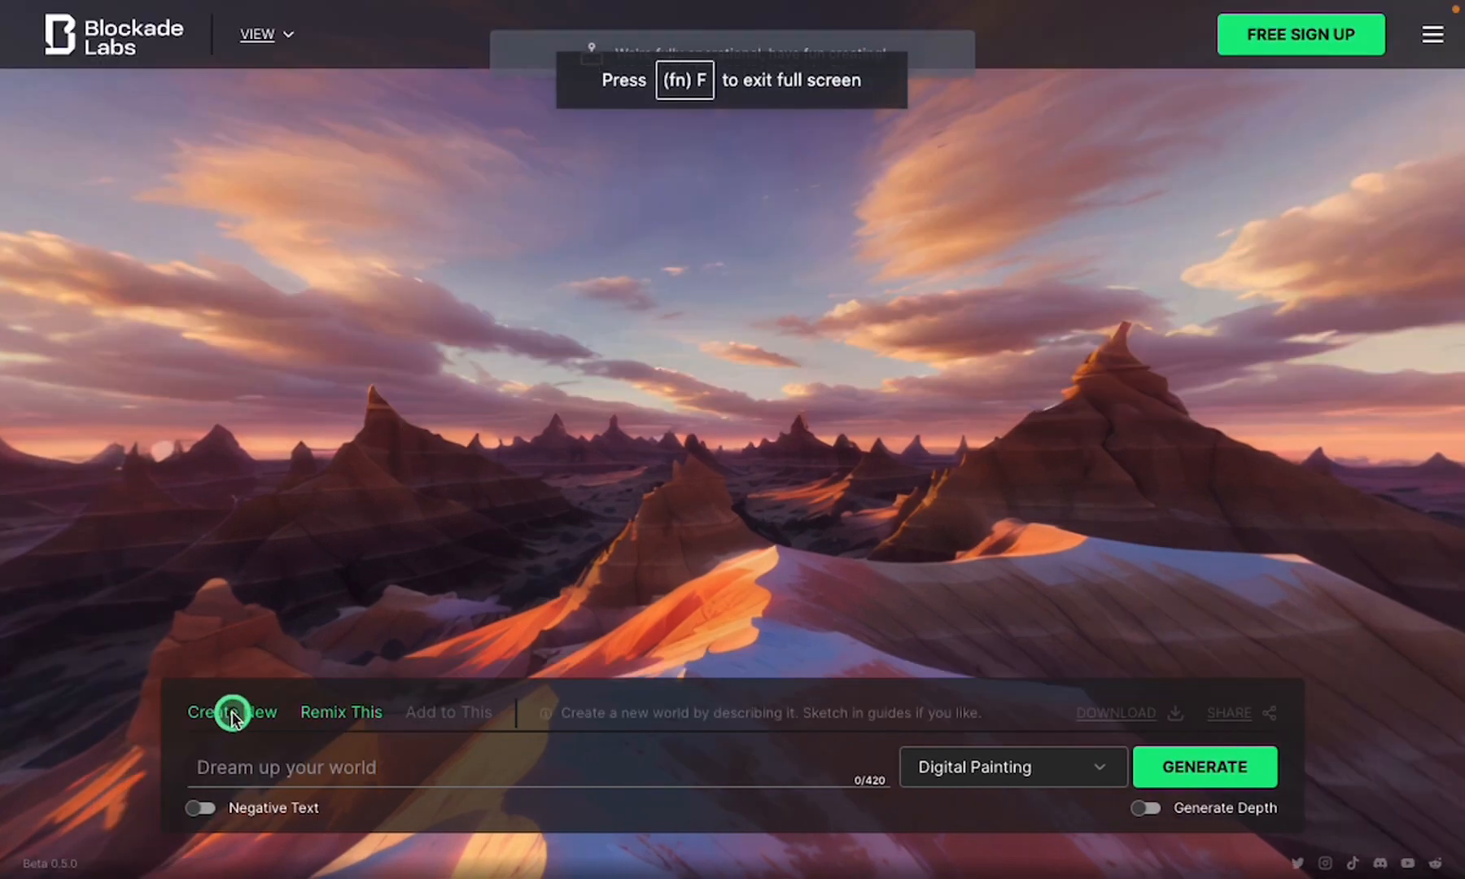
Start a new skybox from scratch, dismiss the introduction and enter the prompt "adobe village in the garden of the gods"
{"action": "left_click_drag", "start_coordinate": [278, 617], "coordinate": [641, 324]}
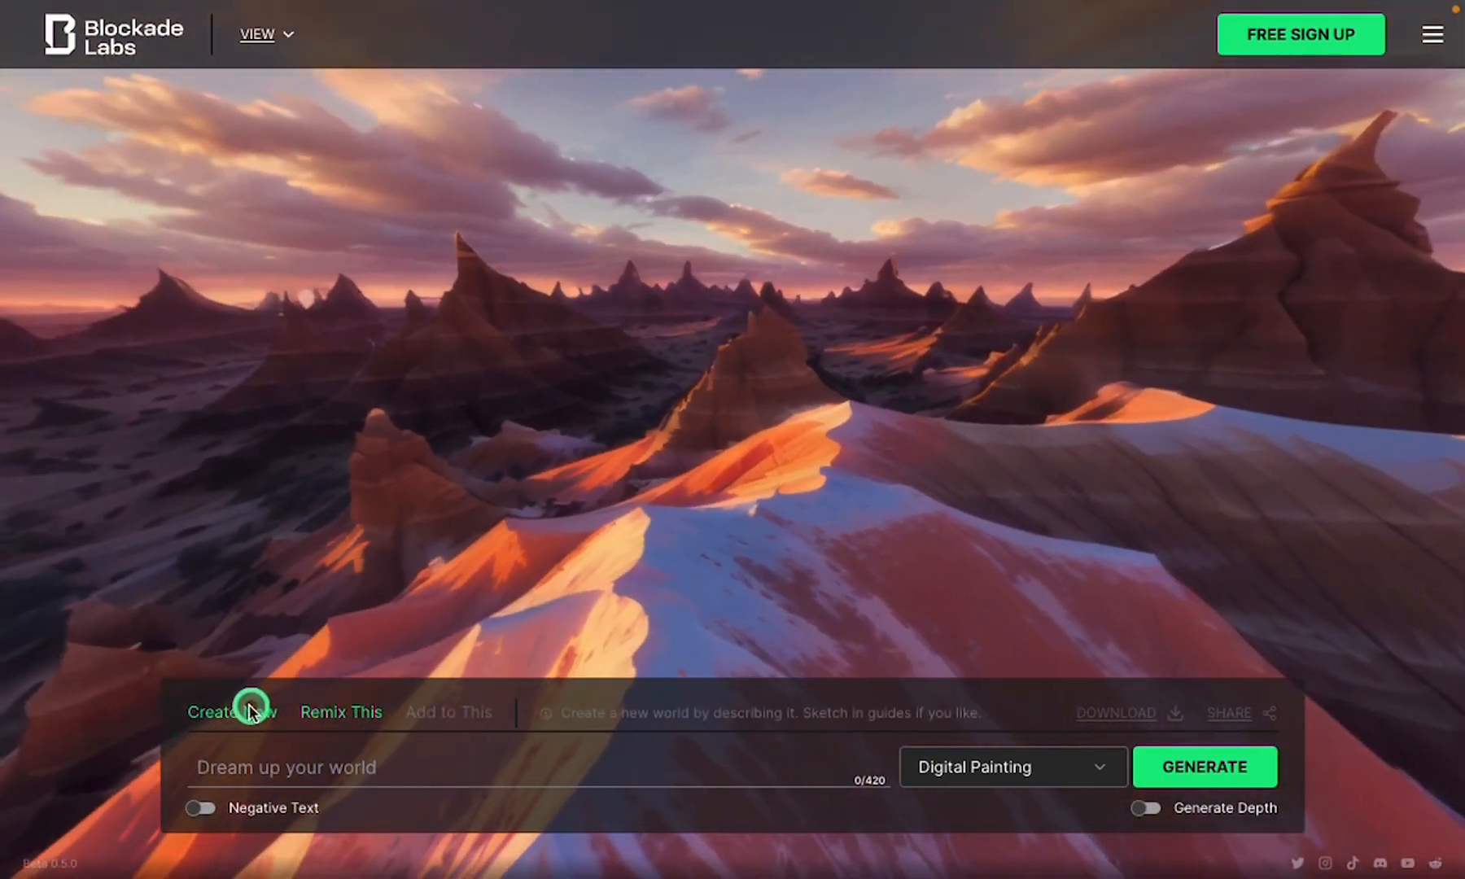
{"action": "left_click_drag", "start_coordinate": [236, 717], "coordinate": [484, 578]}
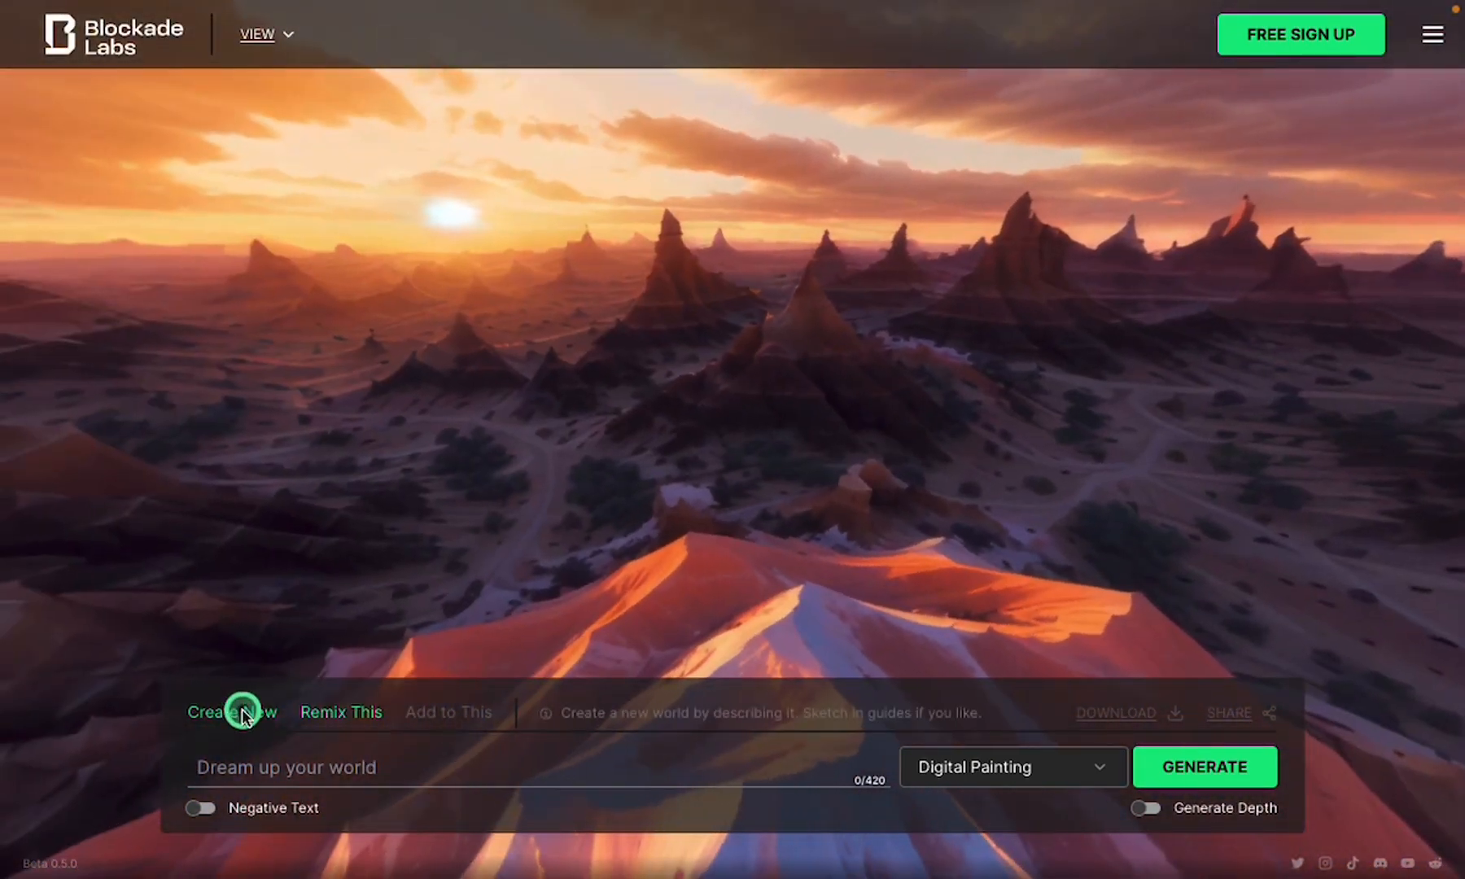
{"action": "left_click", "coordinate": [243, 714]}
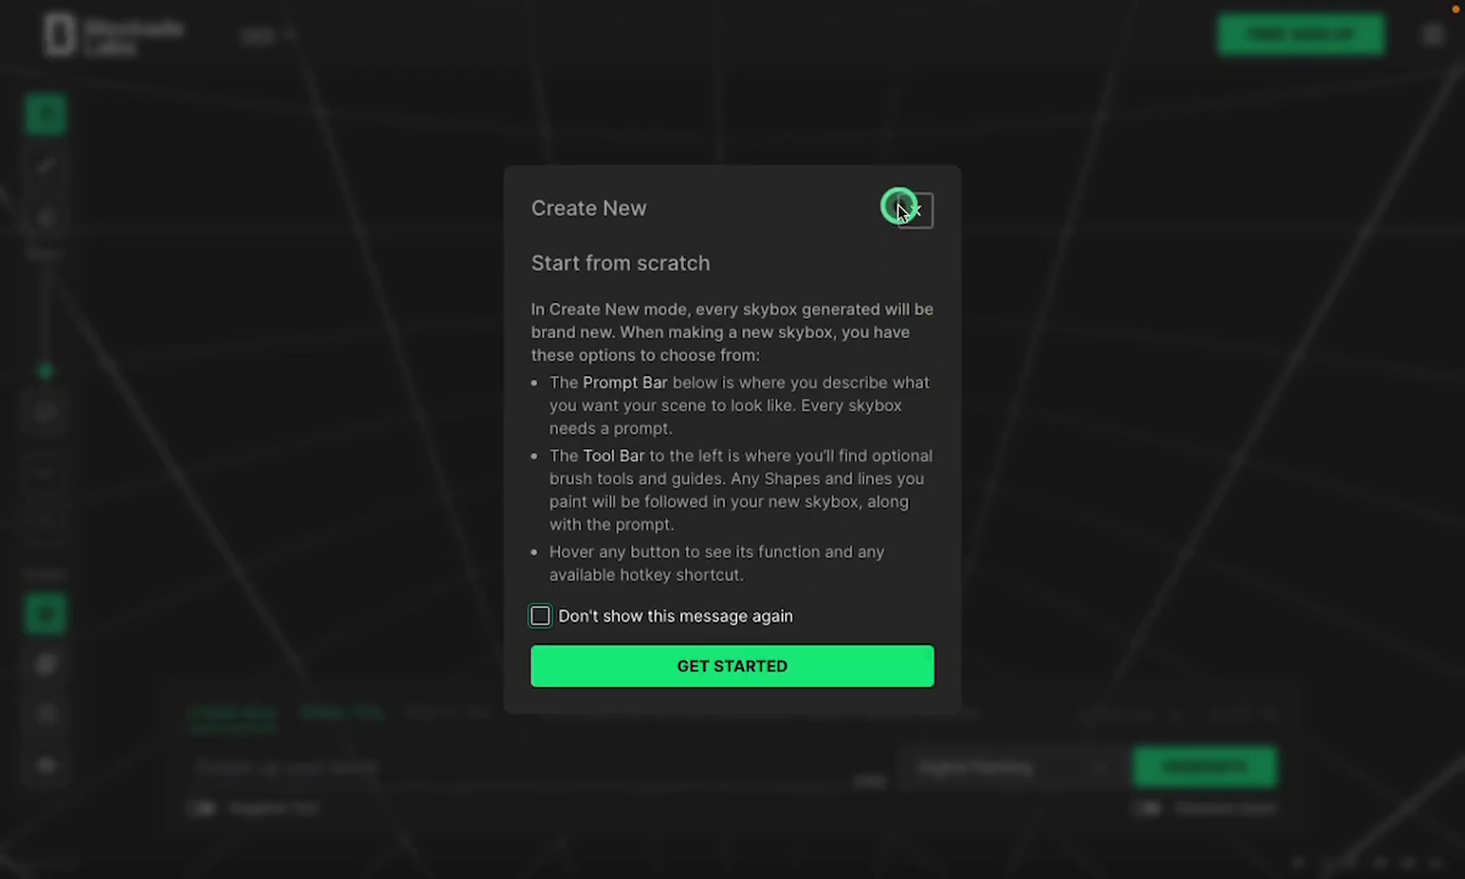
{"action": "left_click", "coordinate": [916, 210]}
{"action": "left_click", "coordinate": [312, 779]}
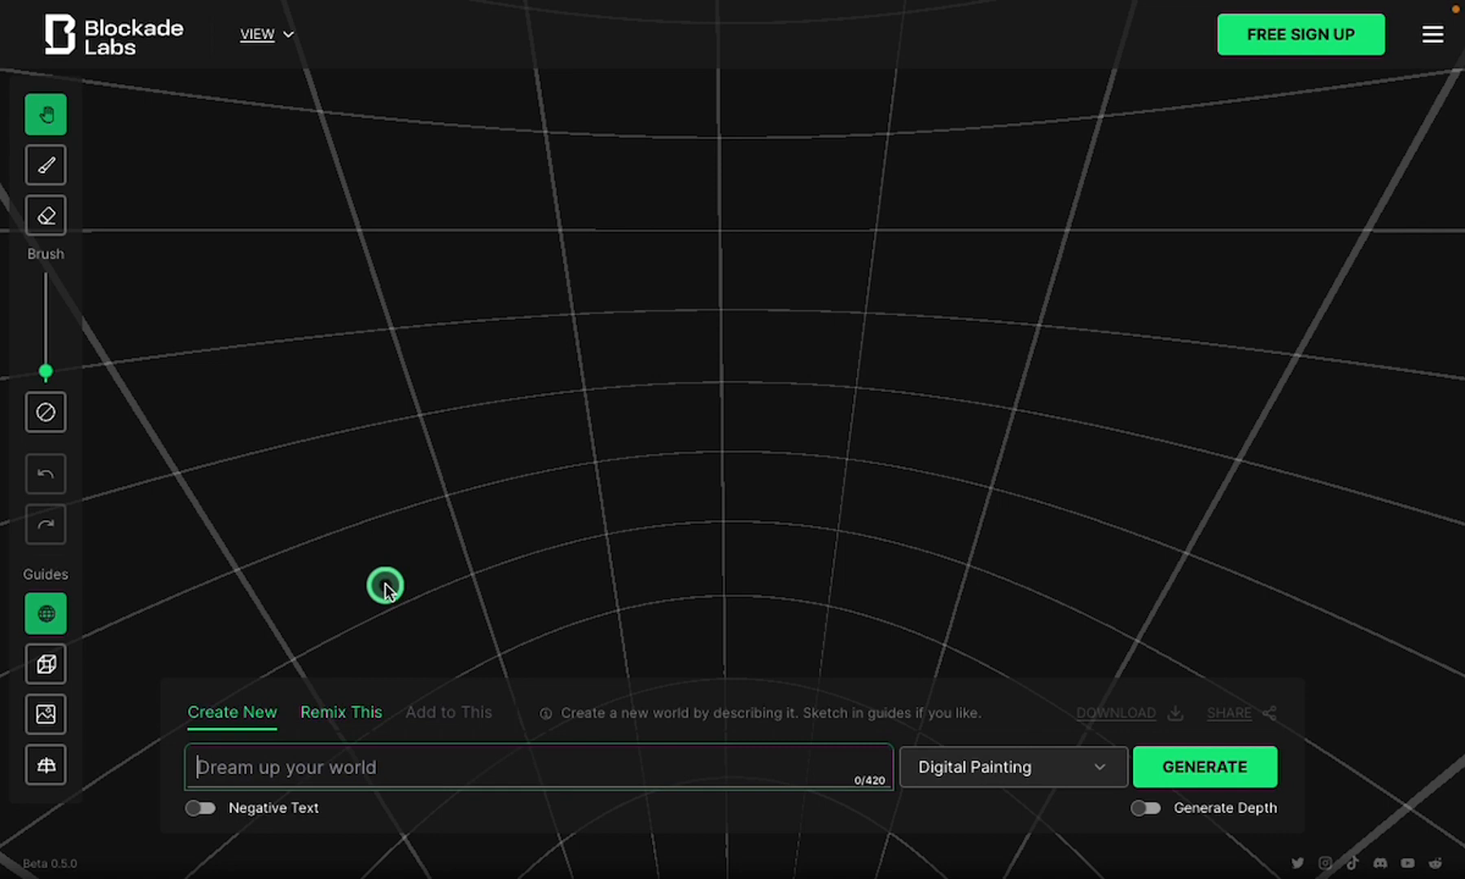
{"action": "type", "text": "a"}
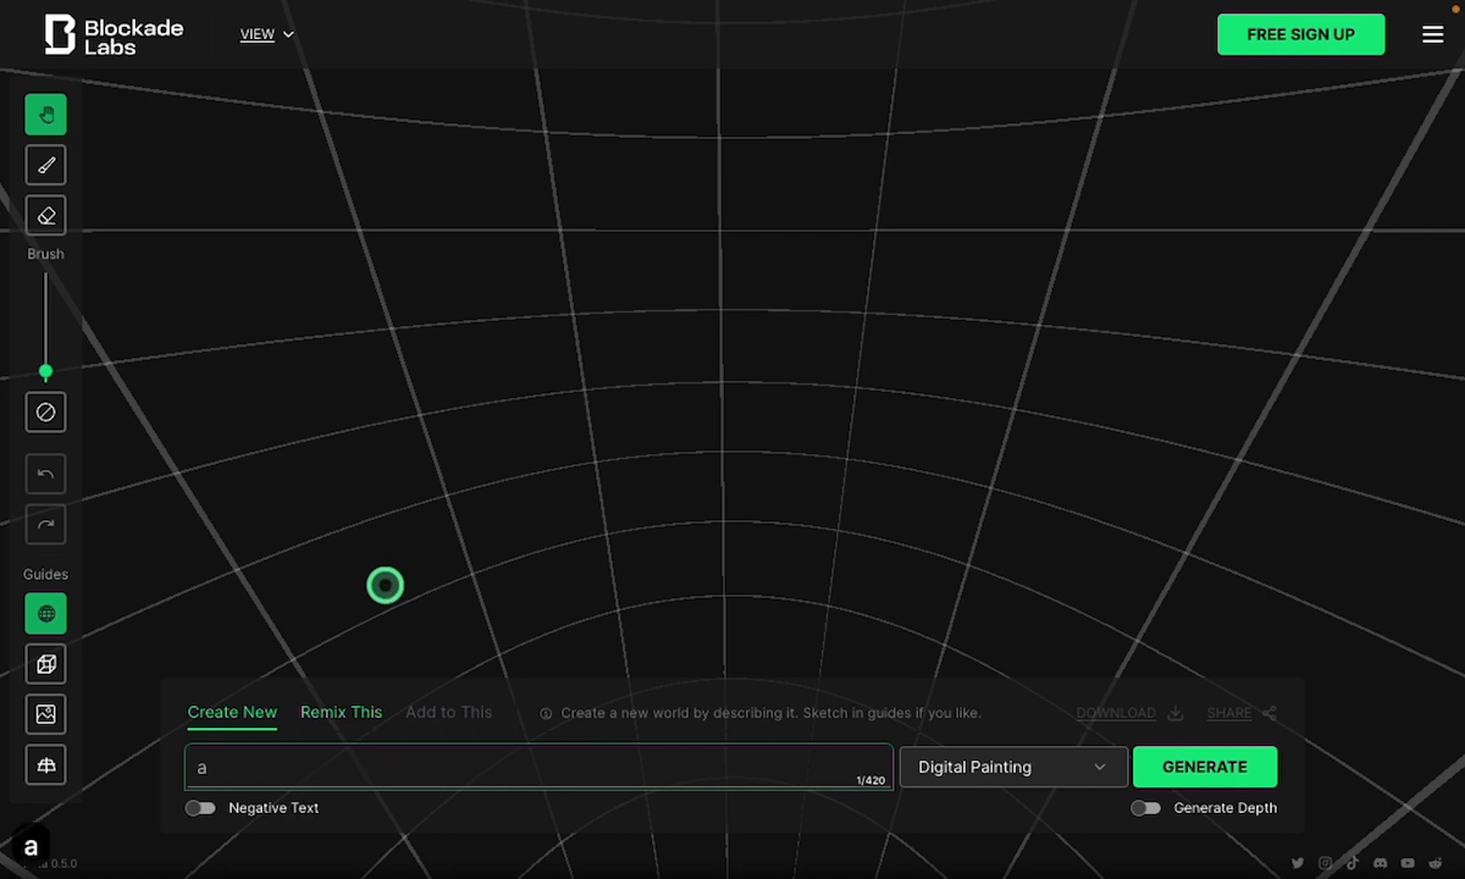
{"action": "type", "text": "dobe vil"}
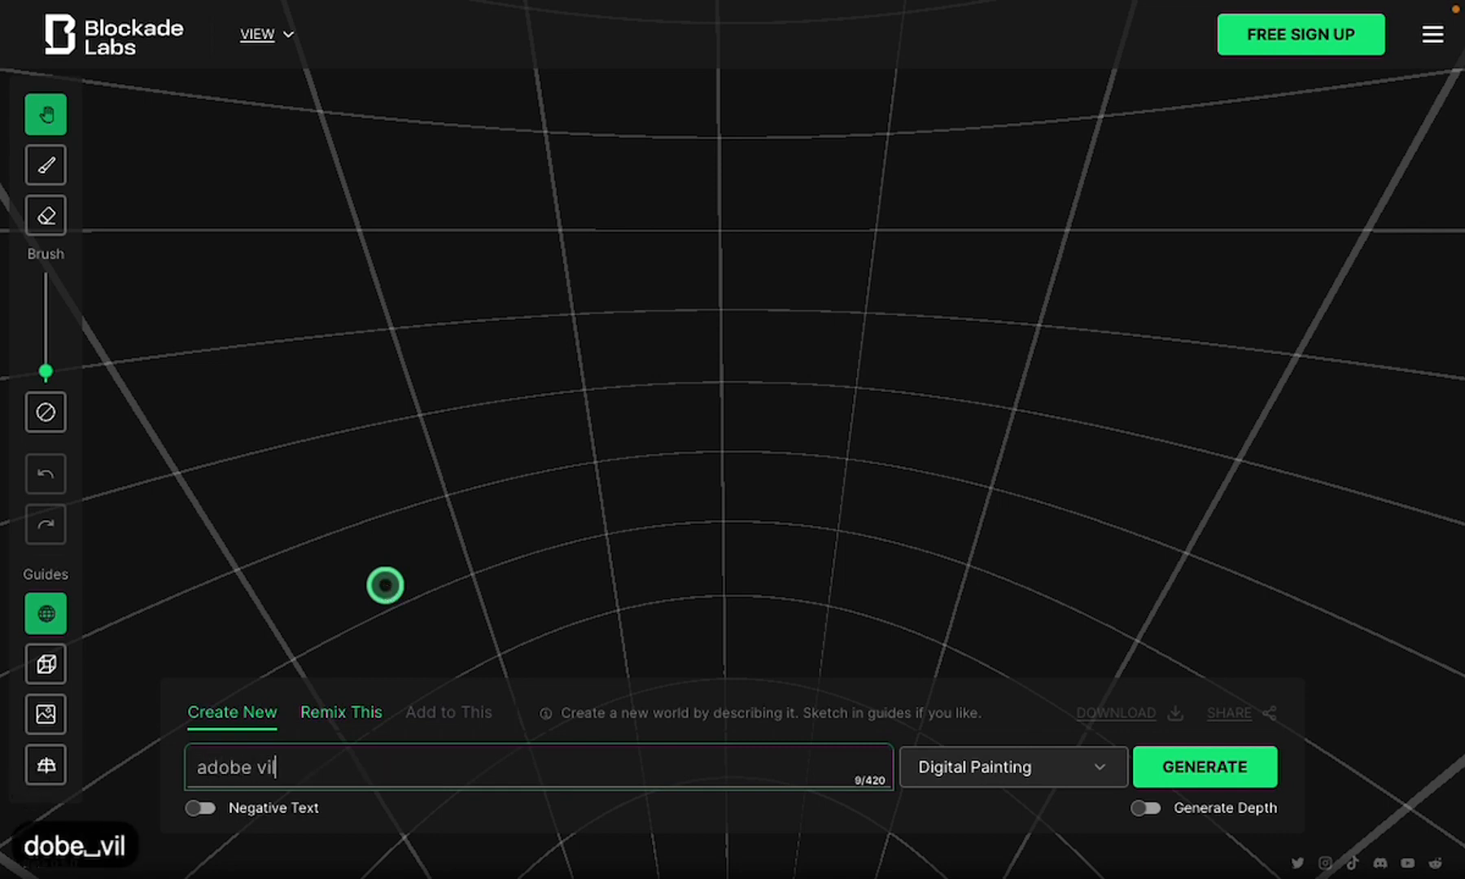
{"action": "type", "text": "lage in the ga"}
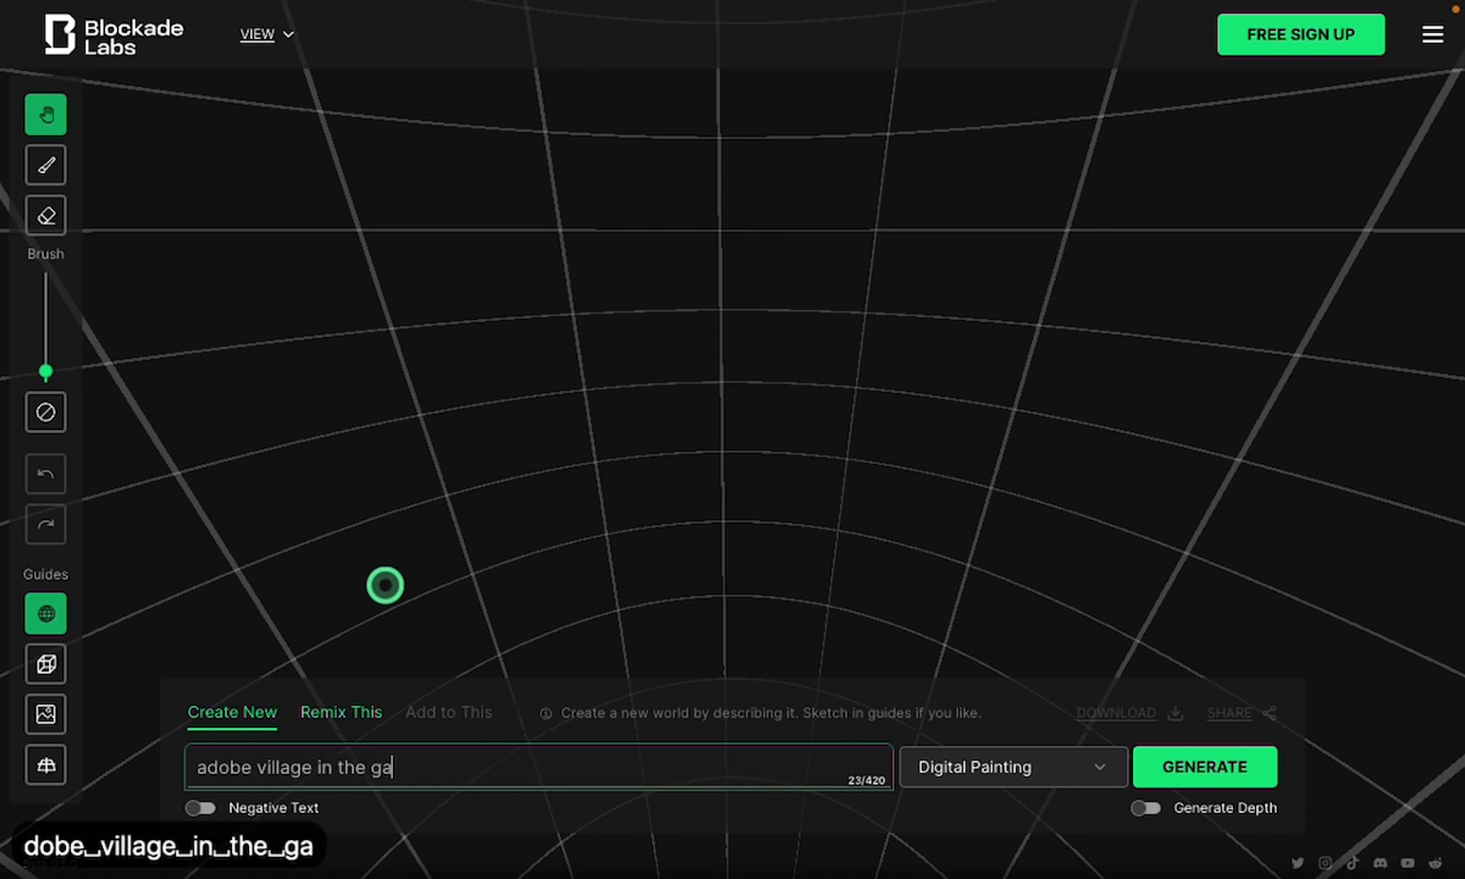
{"action": "type", "text": "rden of the"}
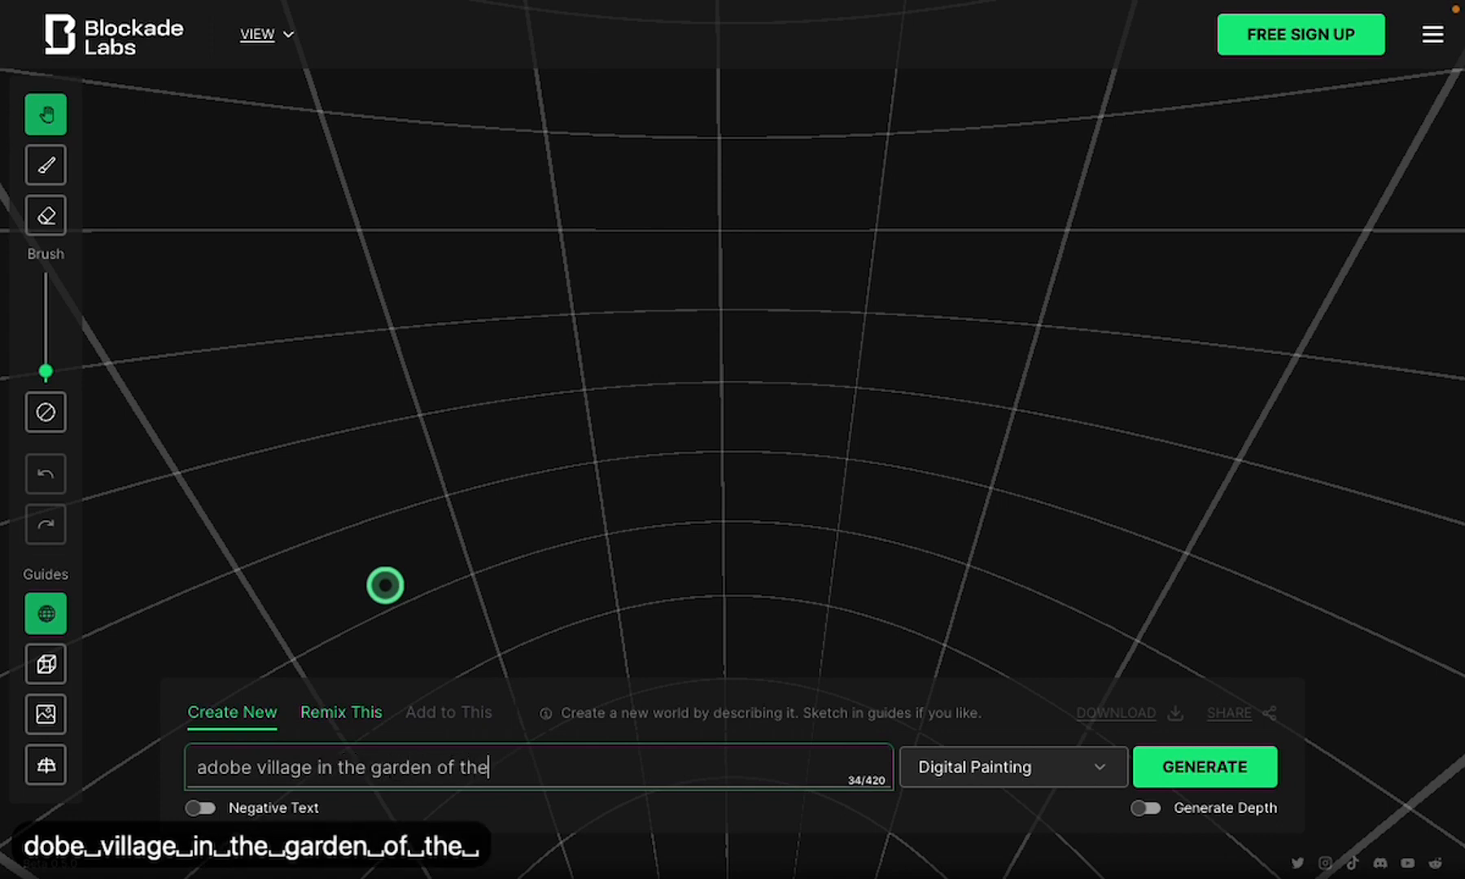
{"action": "type", "text": " gods"}
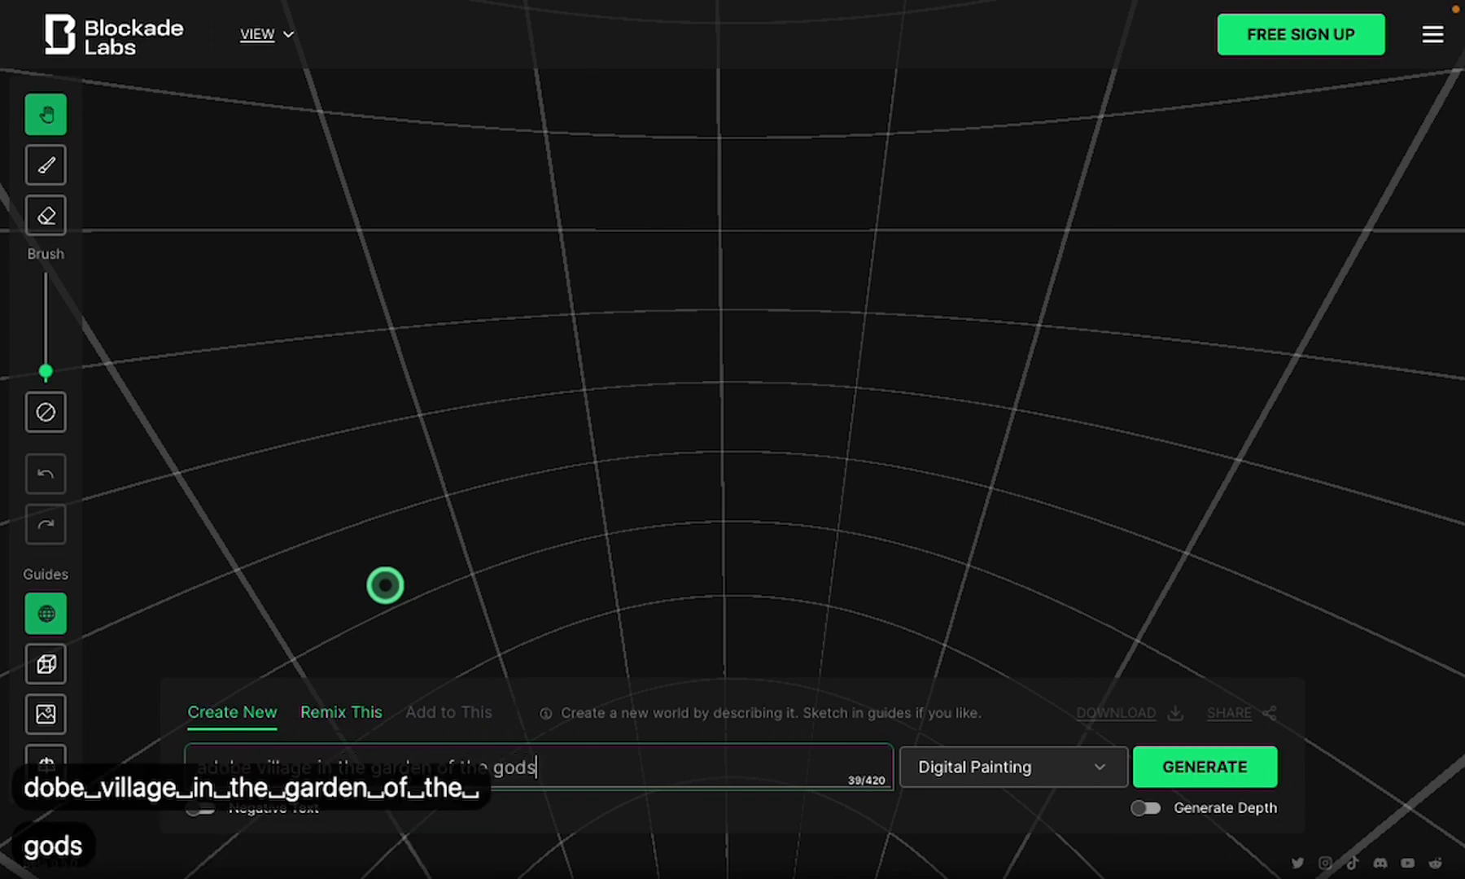
Set the skybox style to Surreal Style and generate it
{"action": "left_click", "coordinate": [1010, 775]}
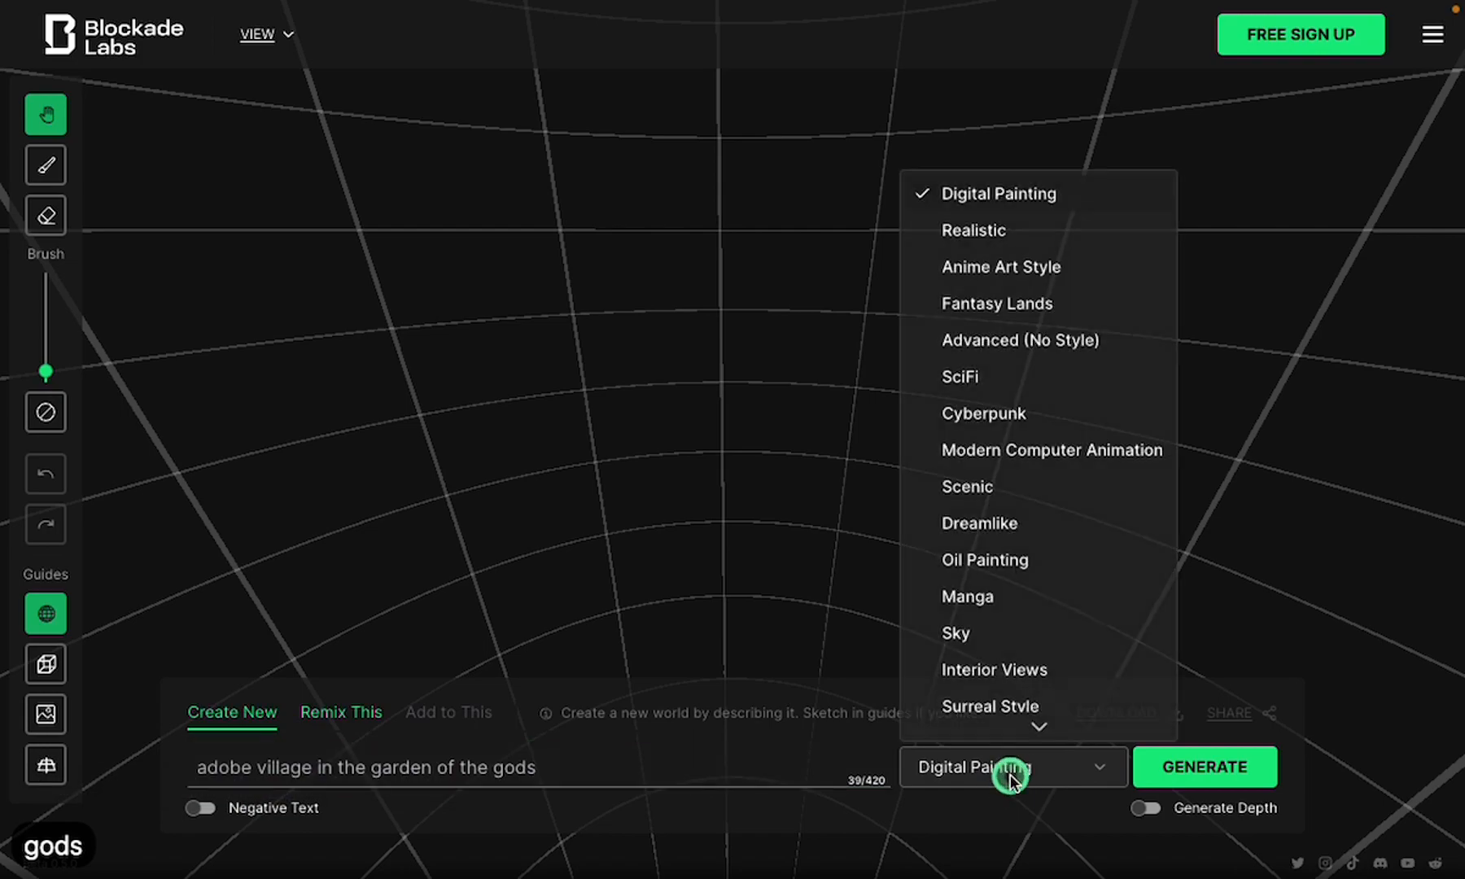
{"action": "left_click", "coordinate": [1024, 702]}
{"action": "left_click", "coordinate": [1197, 770]}
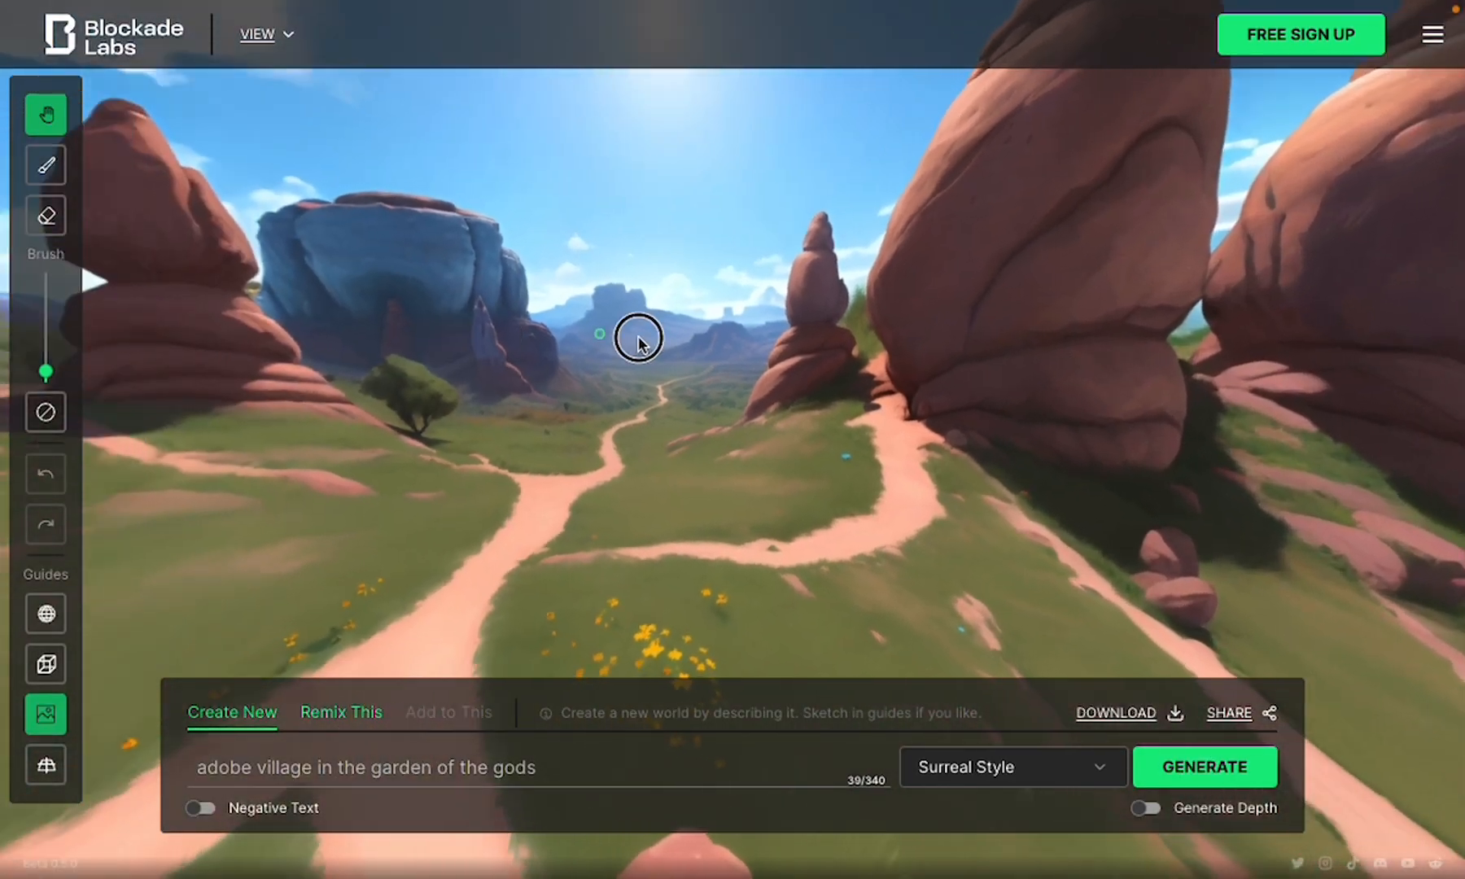
Look around the Surreal Style skybox and download it as an image, leaving the style choice as it is
{"action": "left_click_drag", "start_coordinate": [639, 338], "coordinate": [990, 383]}
{"action": "left_click_drag", "start_coordinate": [761, 376], "coordinate": [1009, 415]}
{"action": "left_click_drag", "start_coordinate": [447, 245], "coordinate": [600, 319]}
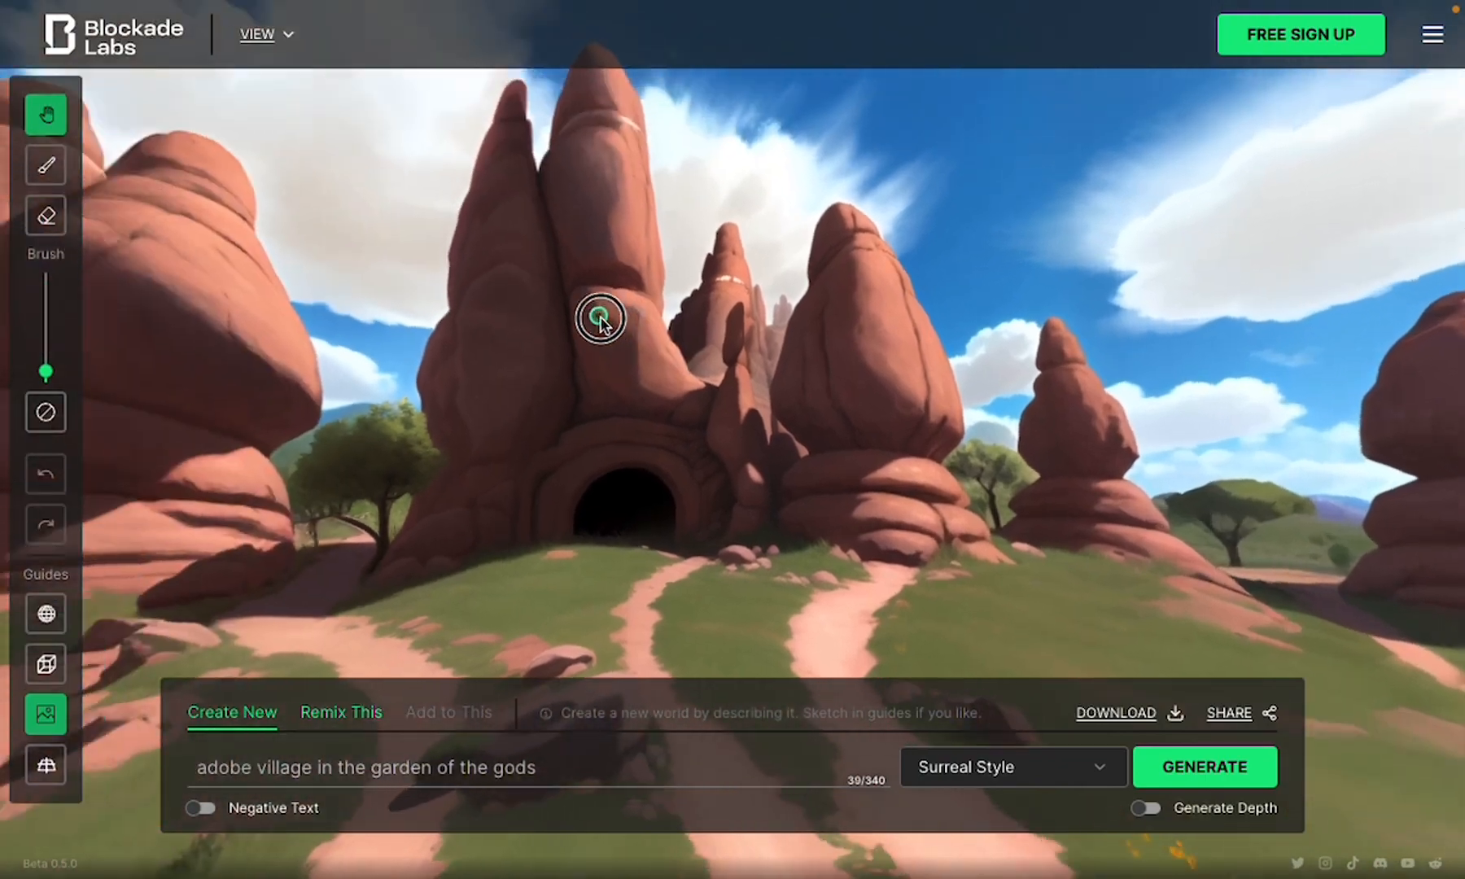
{"action": "left_click_drag", "start_coordinate": [642, 497], "coordinate": [876, 405]}
{"action": "left_click_drag", "start_coordinate": [621, 447], "coordinate": [961, 390]}
{"action": "left_click_drag", "start_coordinate": [454, 471], "coordinate": [1120, 497]}
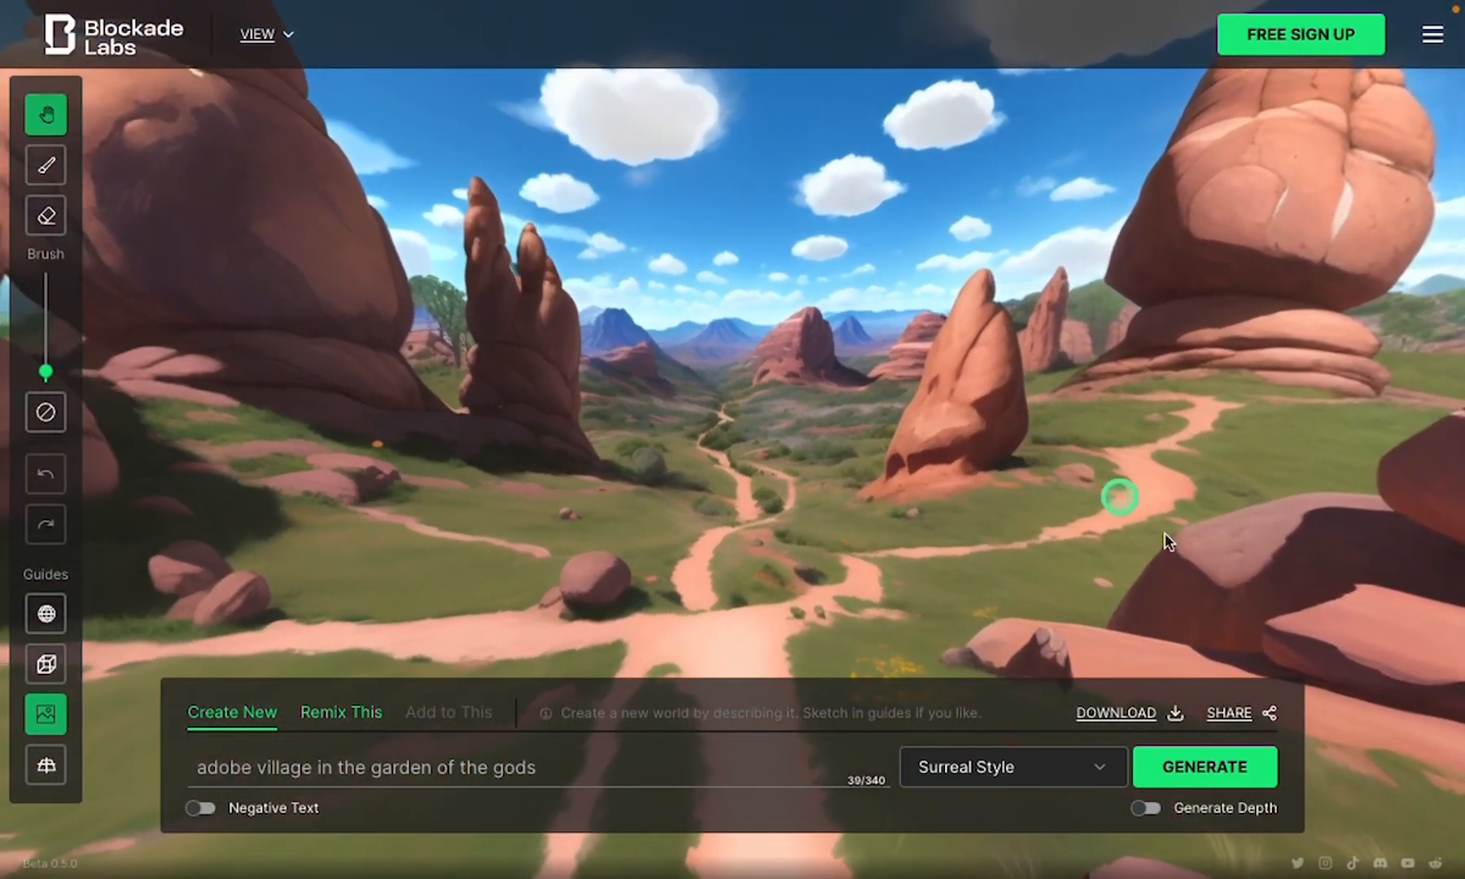
{"action": "left_click", "coordinate": [1114, 714]}
{"action": "left_click", "coordinate": [814, 622]}
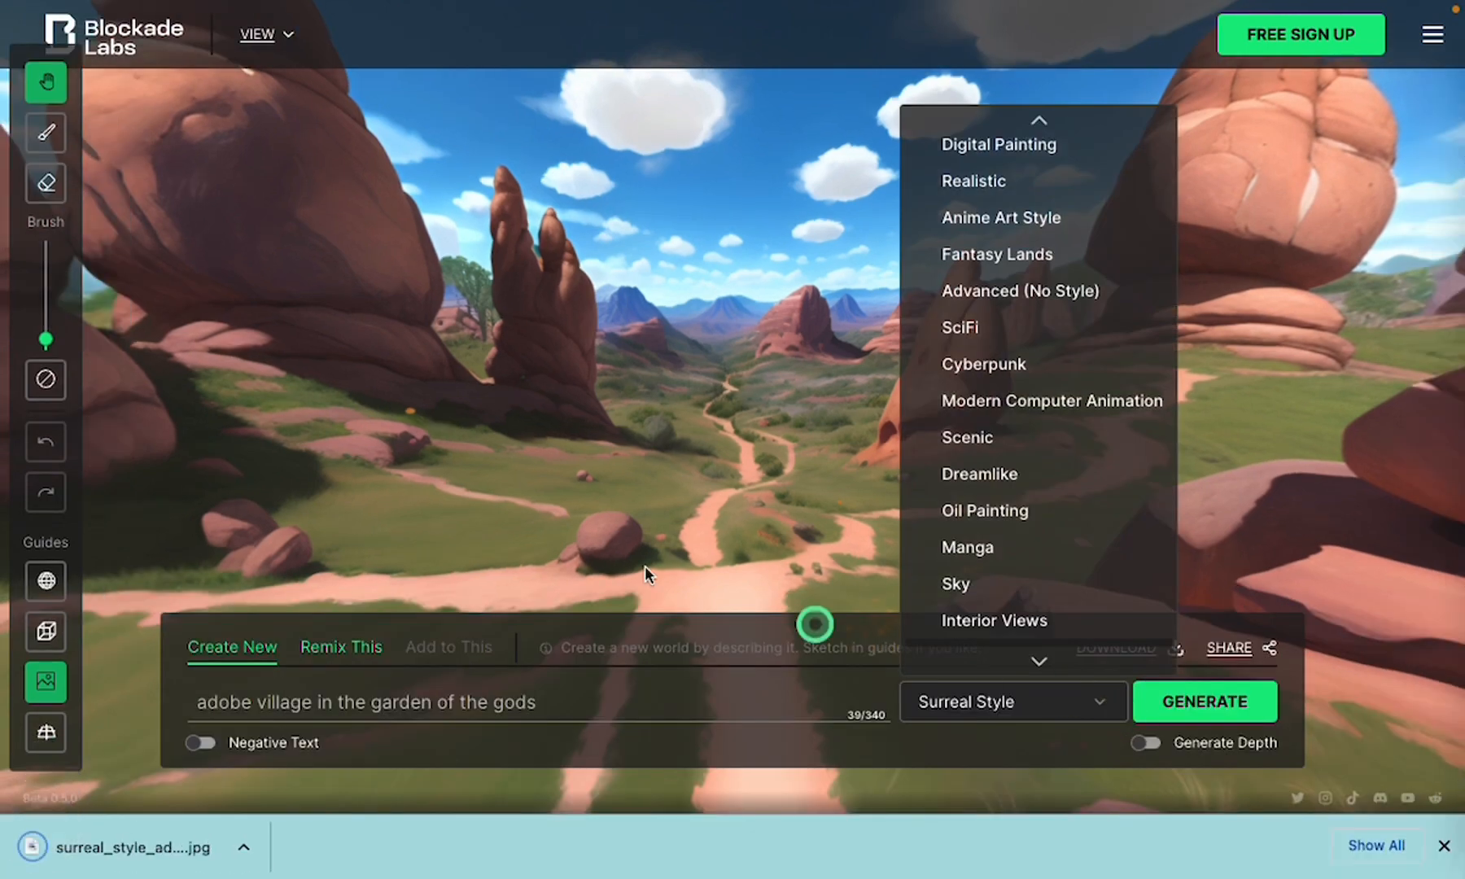
{"action": "left_click", "coordinate": [340, 705]}
Change the style to Dreamlike and generate the adobe village skybox again with the same prompt
{"action": "left_click_drag", "start_coordinate": [453, 306], "coordinate": [704, 524]}
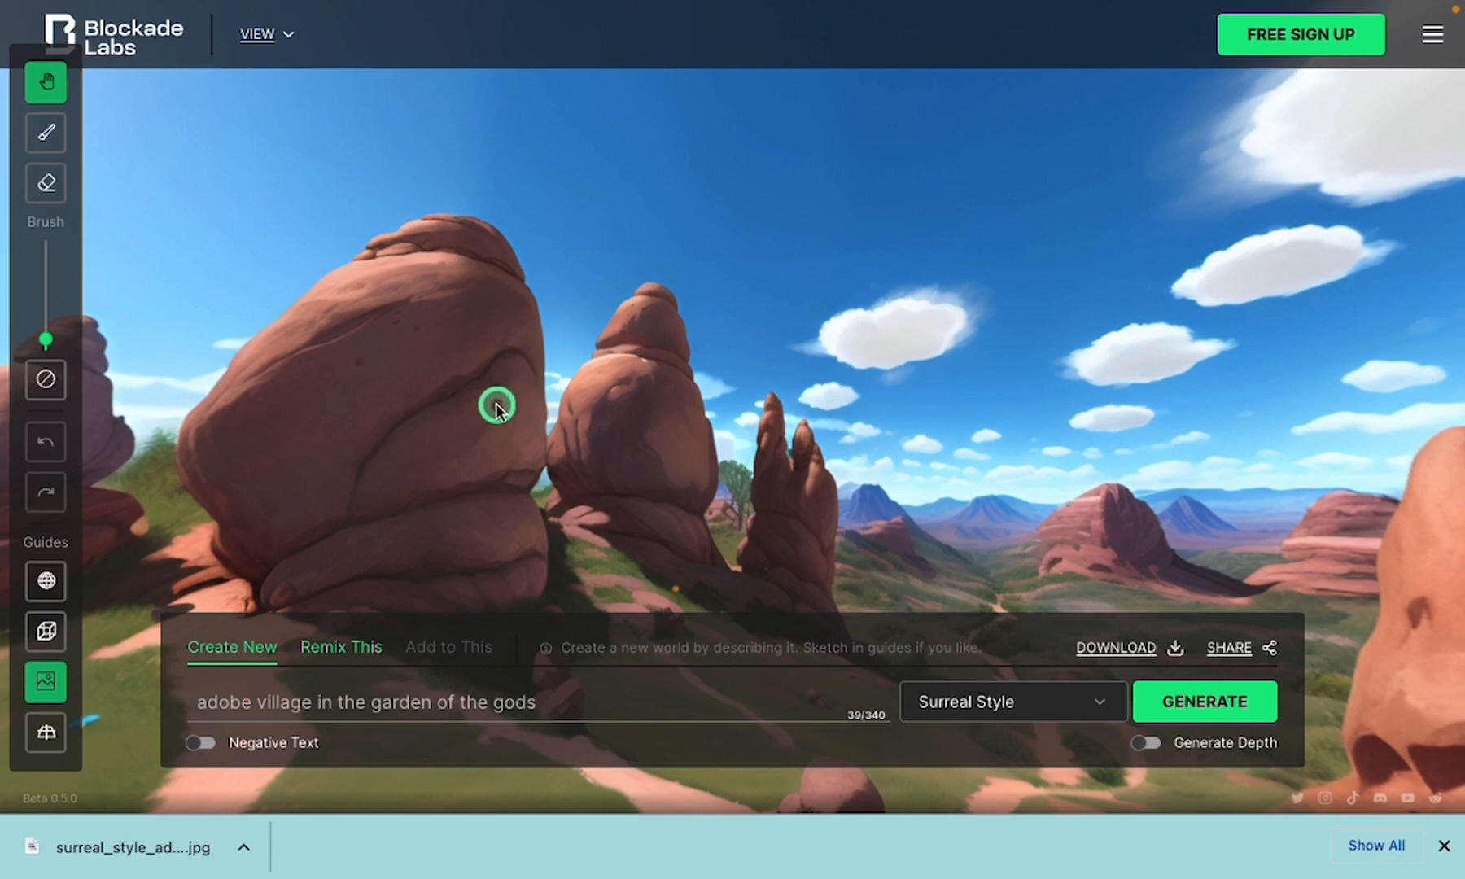
{"action": "left_click_drag", "start_coordinate": [375, 325], "coordinate": [669, 224]}
{"action": "left_click_drag", "start_coordinate": [295, 275], "coordinate": [637, 295]}
{"action": "left_click_drag", "start_coordinate": [222, 324], "coordinate": [386, 311]}
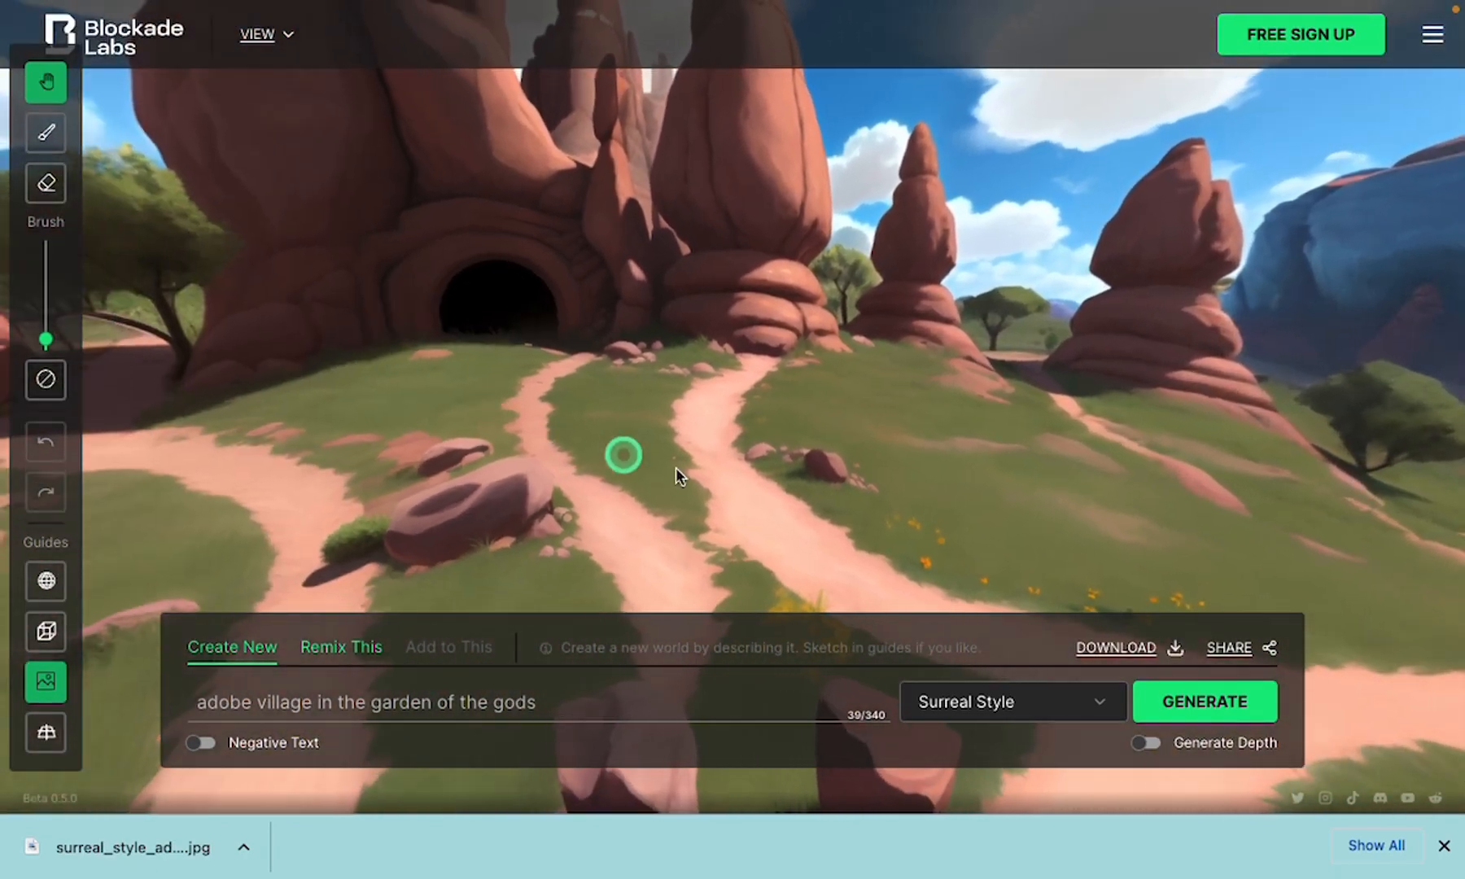
{"action": "left_click", "coordinate": [1082, 714]}
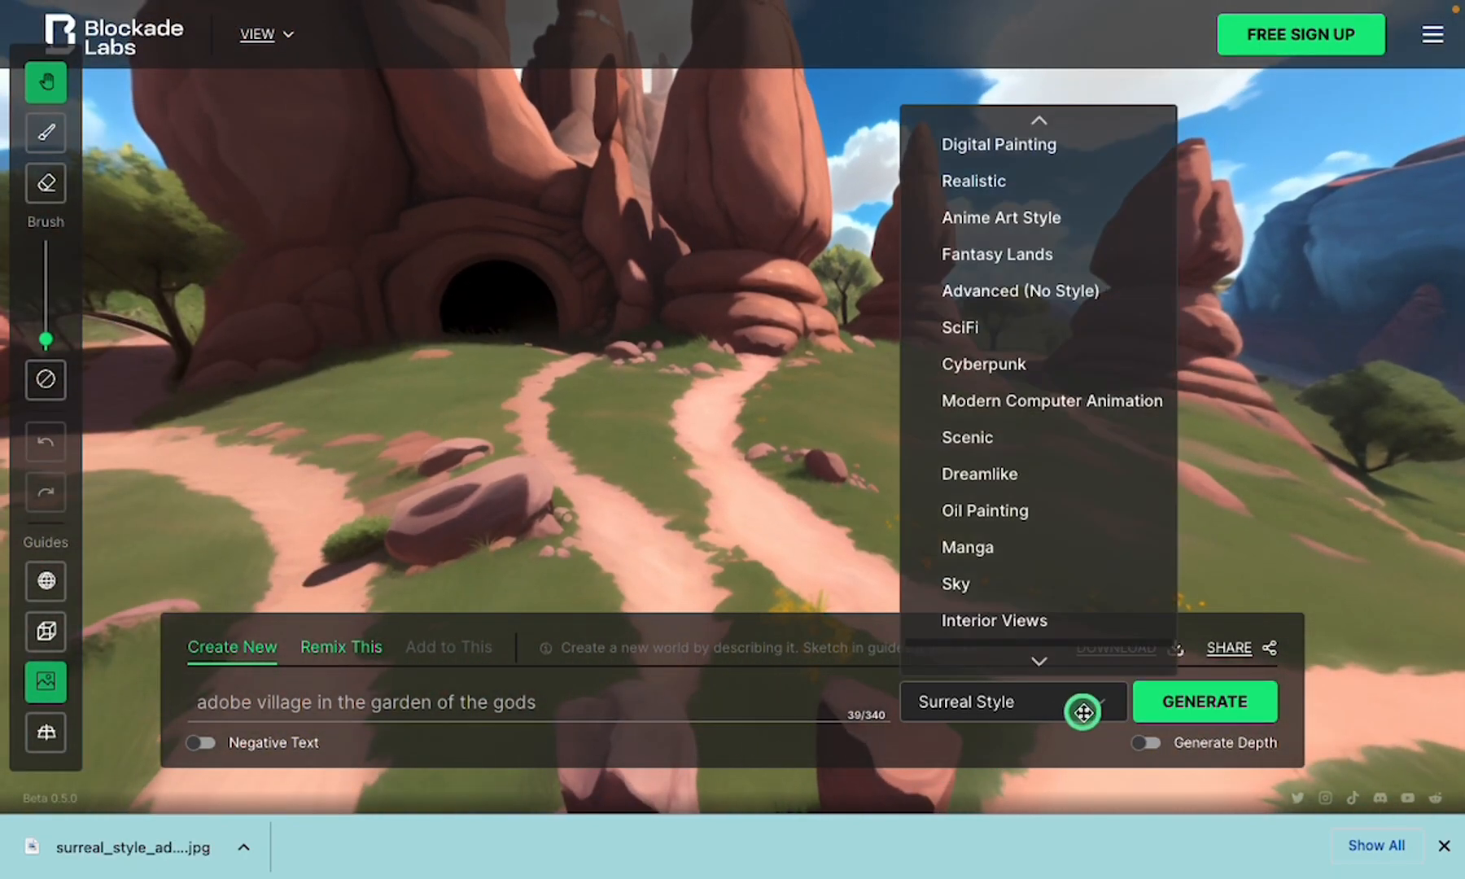
{"action": "left_click", "coordinate": [1014, 477]}
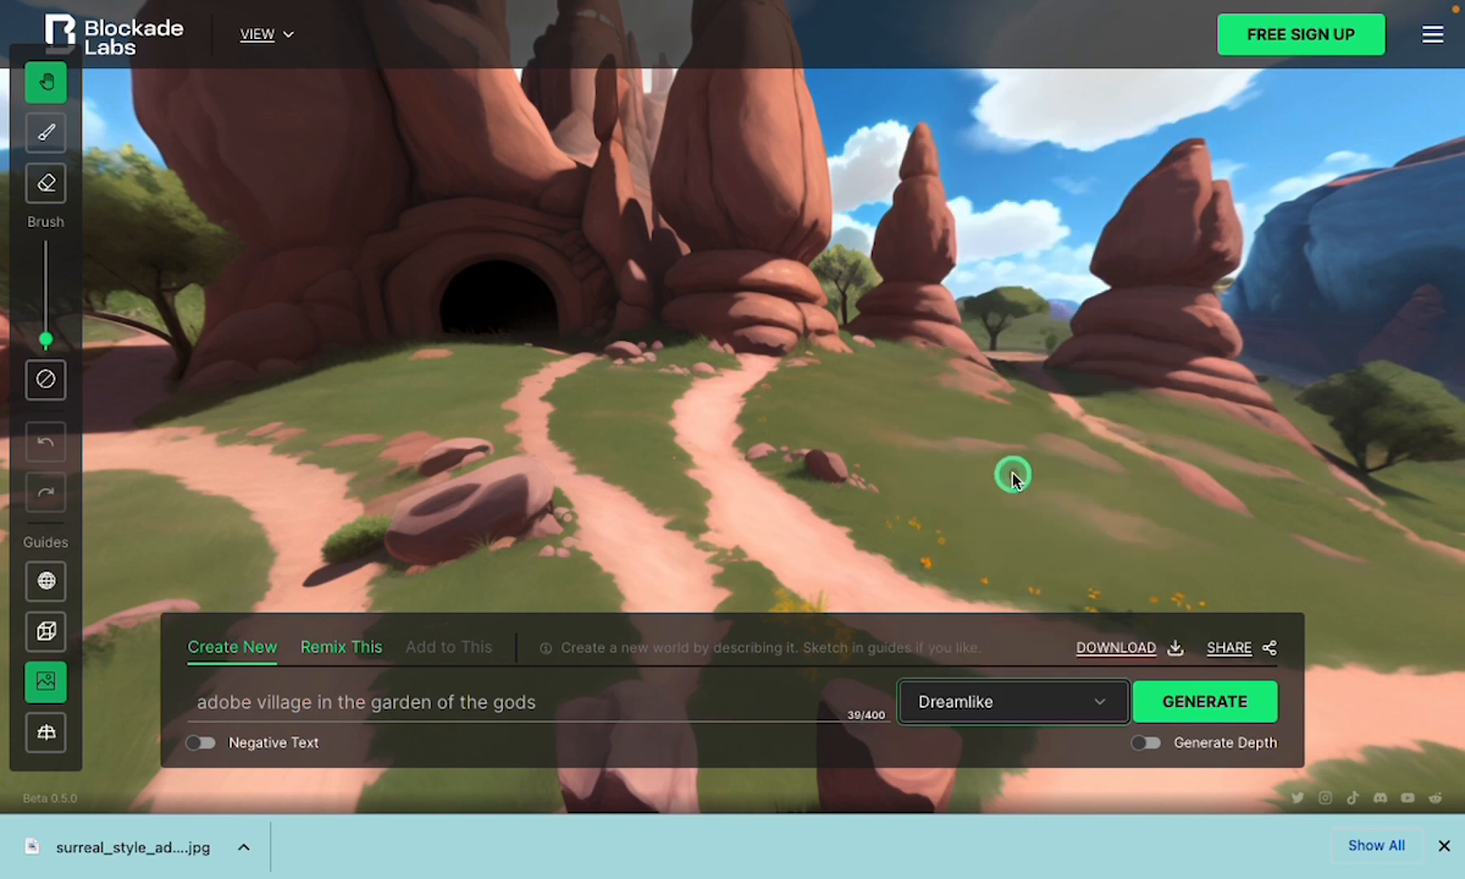
{"action": "left_click", "coordinate": [1208, 702]}
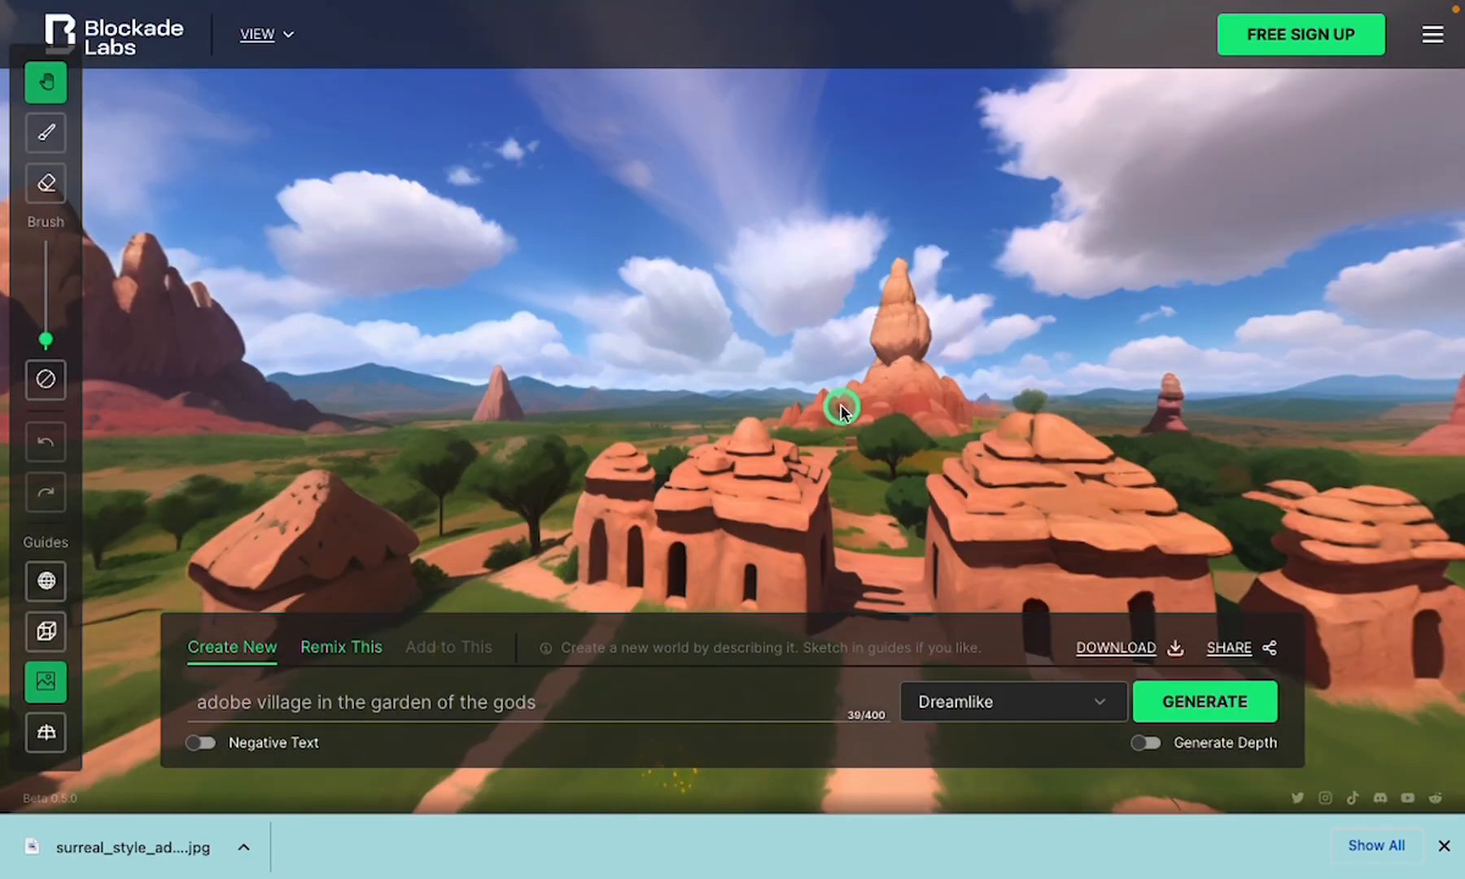
Download the Dreamlike adobe village skybox as an image
{"action": "left_click_drag", "start_coordinate": [331, 389], "coordinate": [984, 430]}
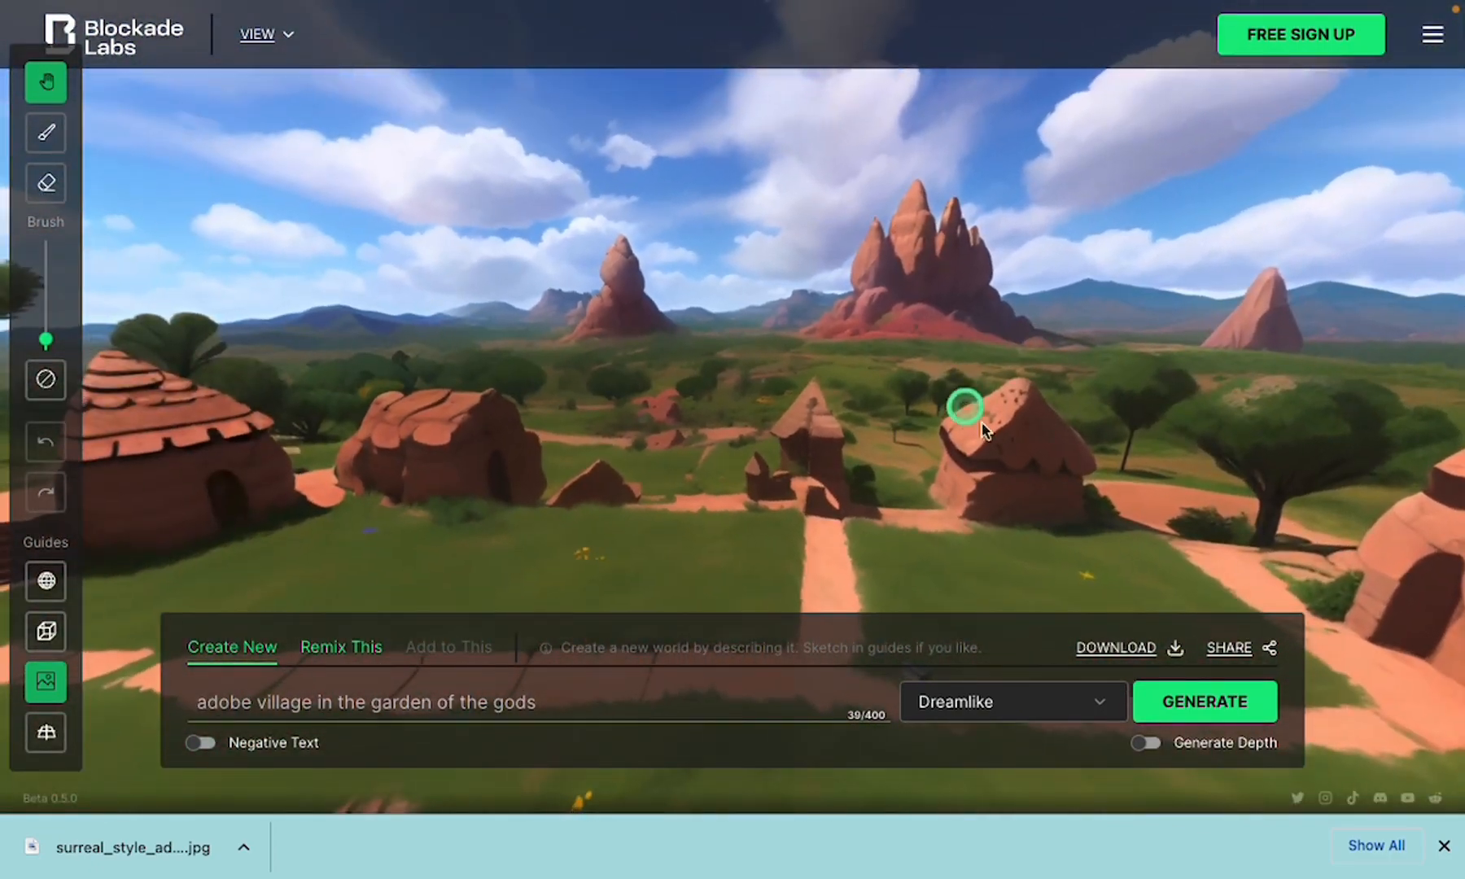
{"action": "left_click", "coordinate": [1149, 652]}
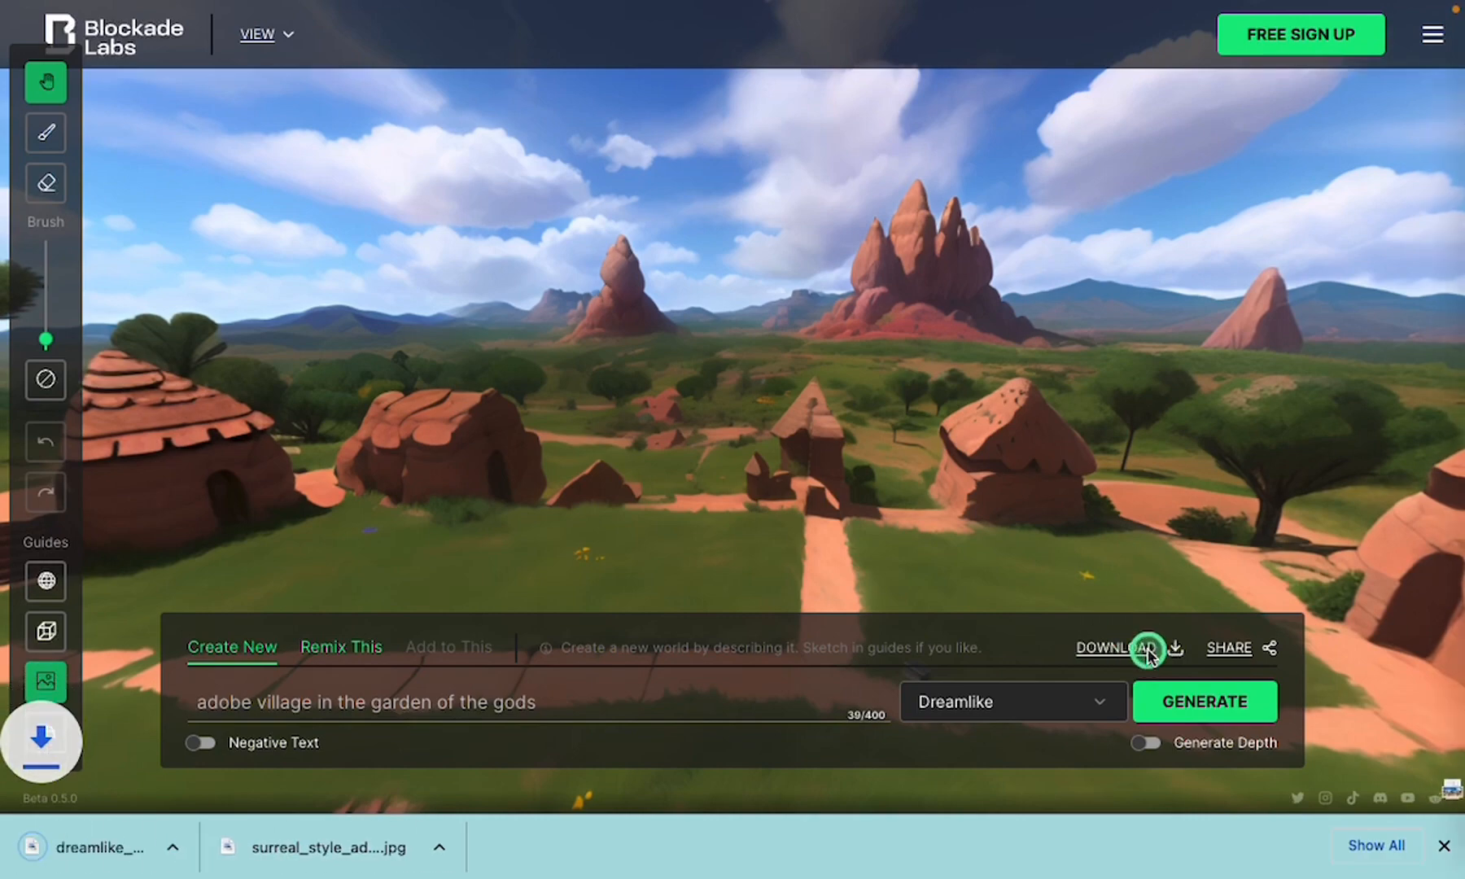
{"action": "left_click_drag", "start_coordinate": [412, 376], "coordinate": [480, 371]}
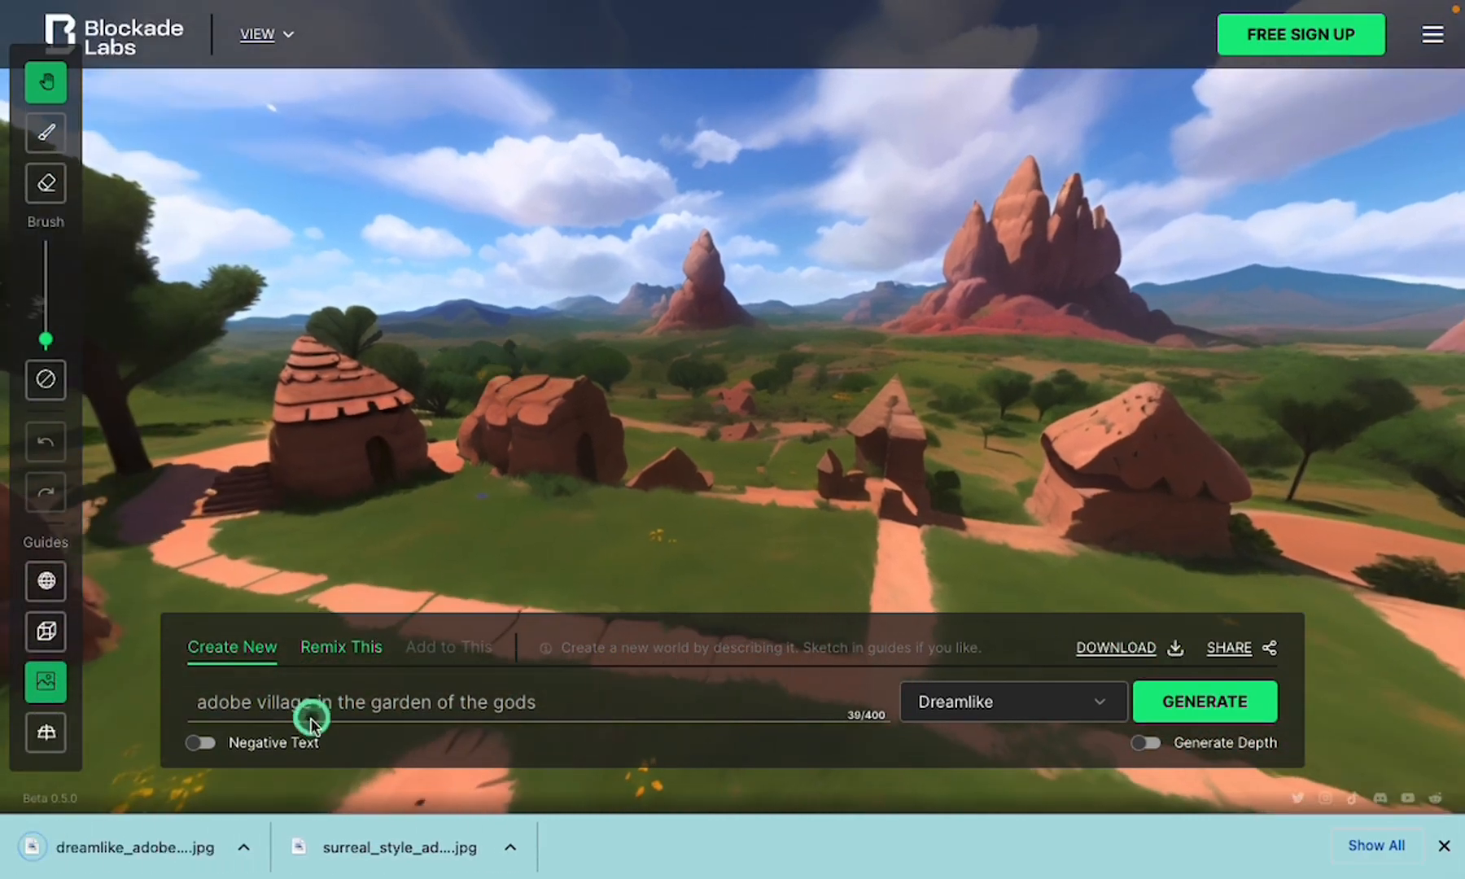
Open the downloaded Dreamlike skybox image to inspect the flat panorama, and close its window
{"action": "left_click", "coordinate": [242, 844]}
{"action": "left_click", "coordinate": [277, 753]}
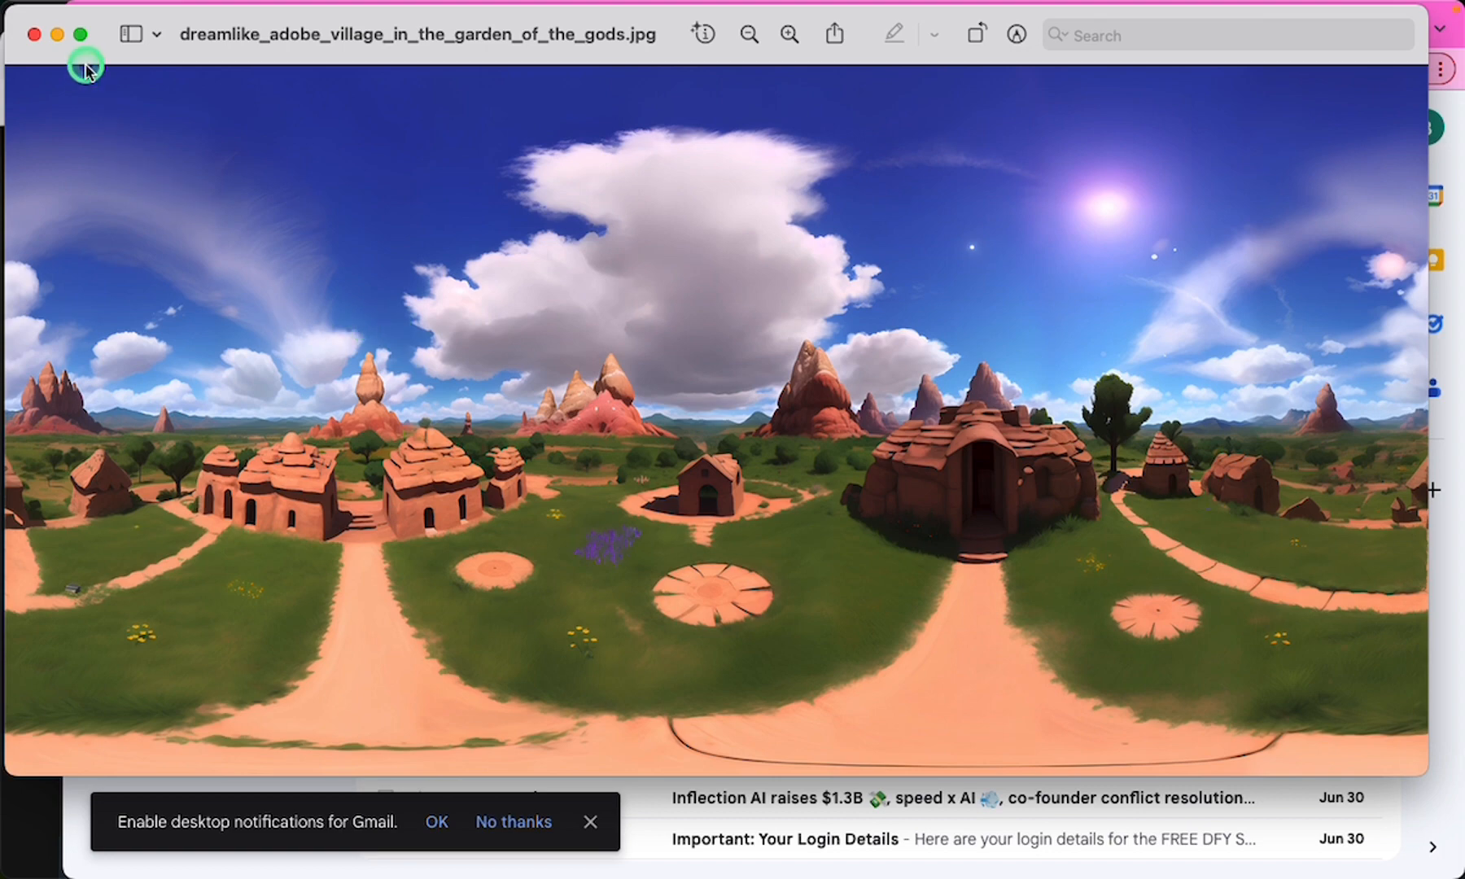
{"action": "left_click", "coordinate": [33, 35]}
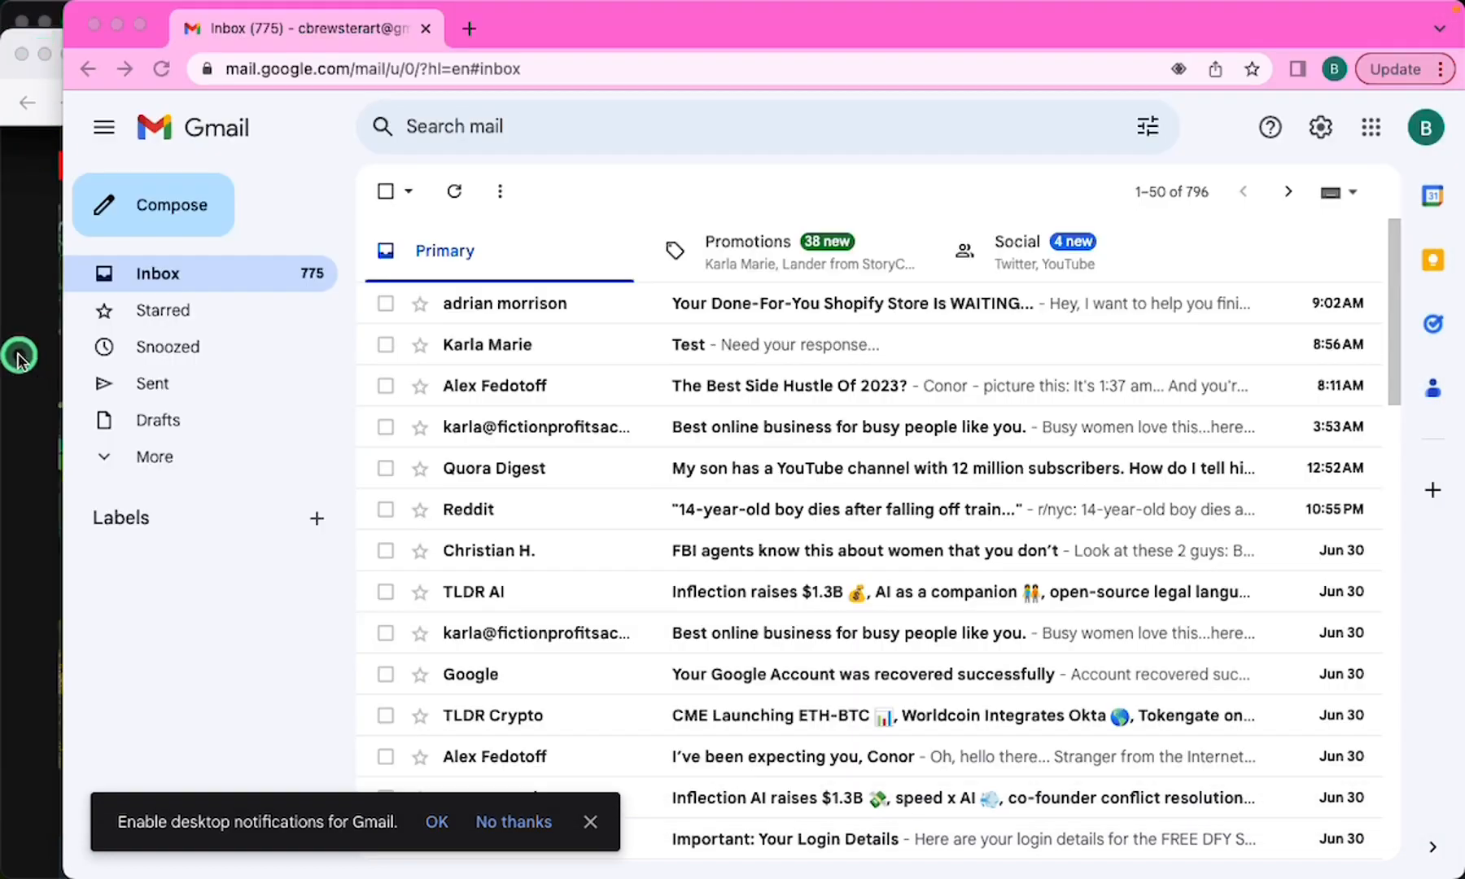
Switch back to the full-screen Chrome window with Blockade Labs
{"action": "mouse_move", "coordinate": [1417, 128]}
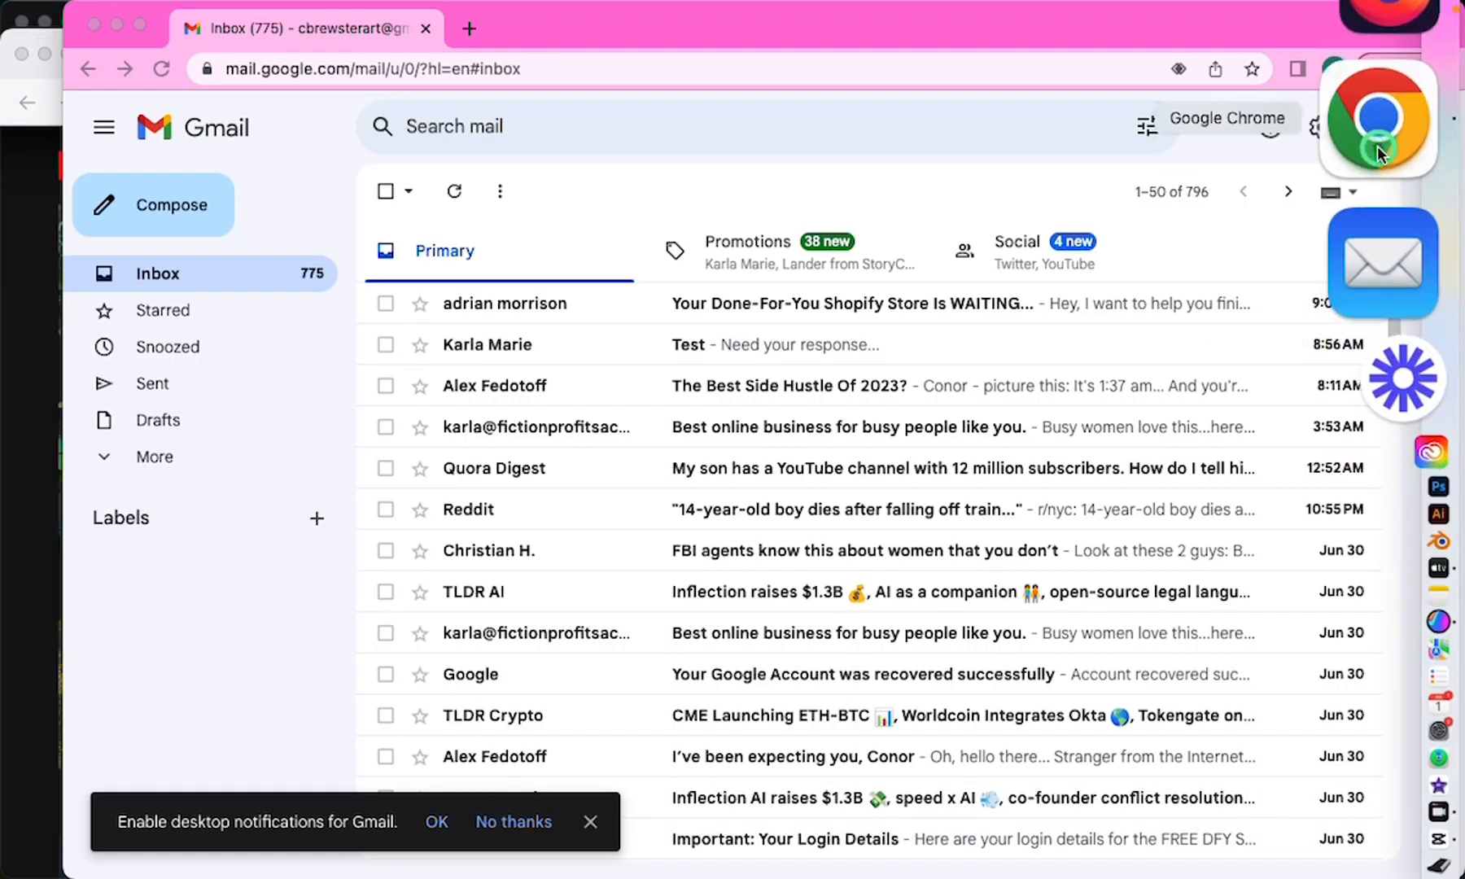
{"action": "left_click", "coordinate": [1379, 145]}
{"action": "mouse_move", "coordinate": [1461, 2]}
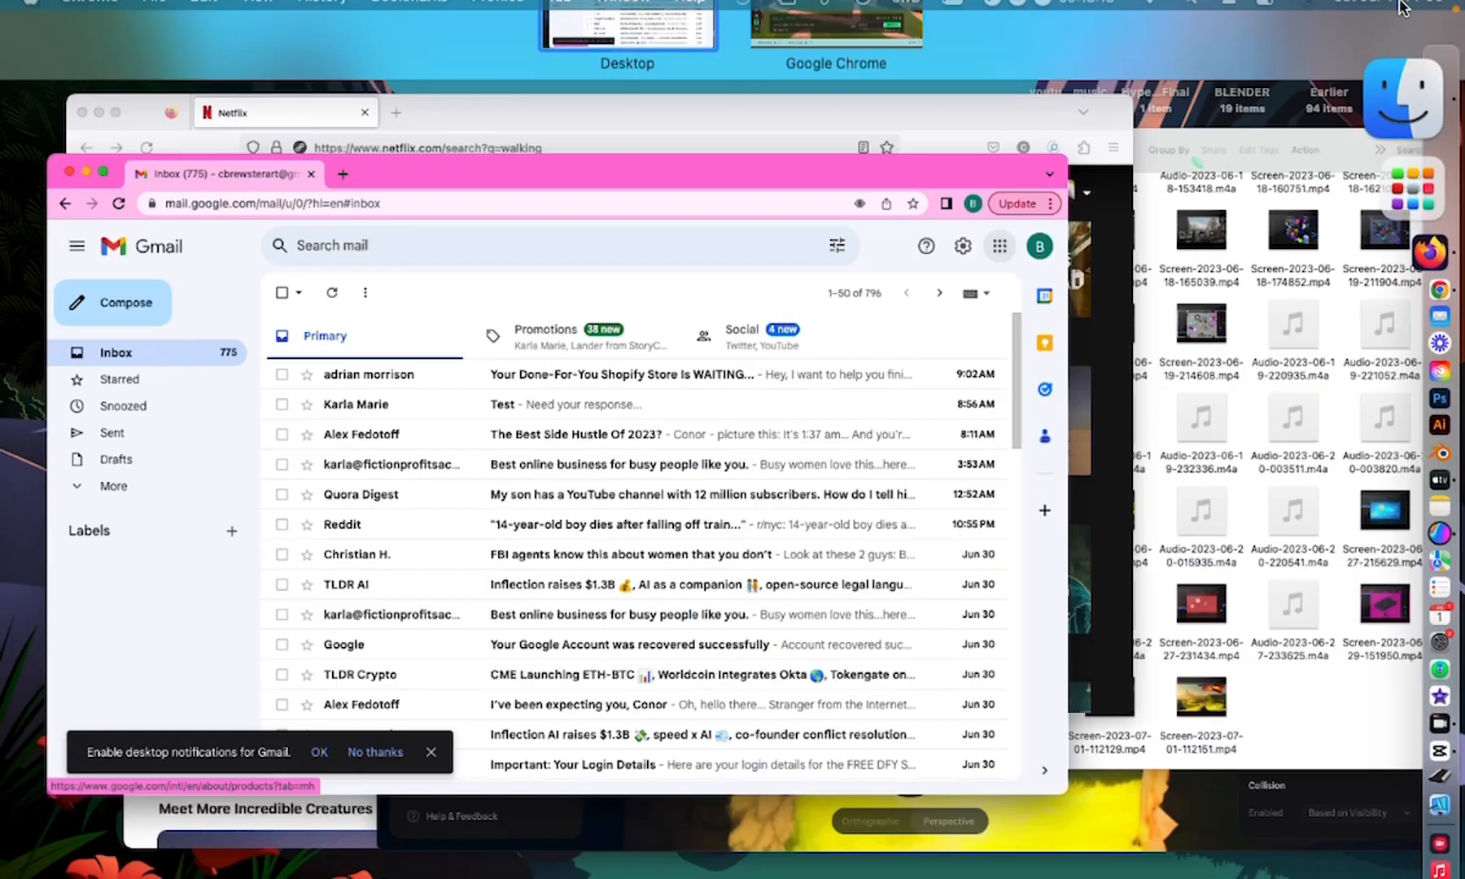
{"action": "left_click", "coordinate": [900, 56]}
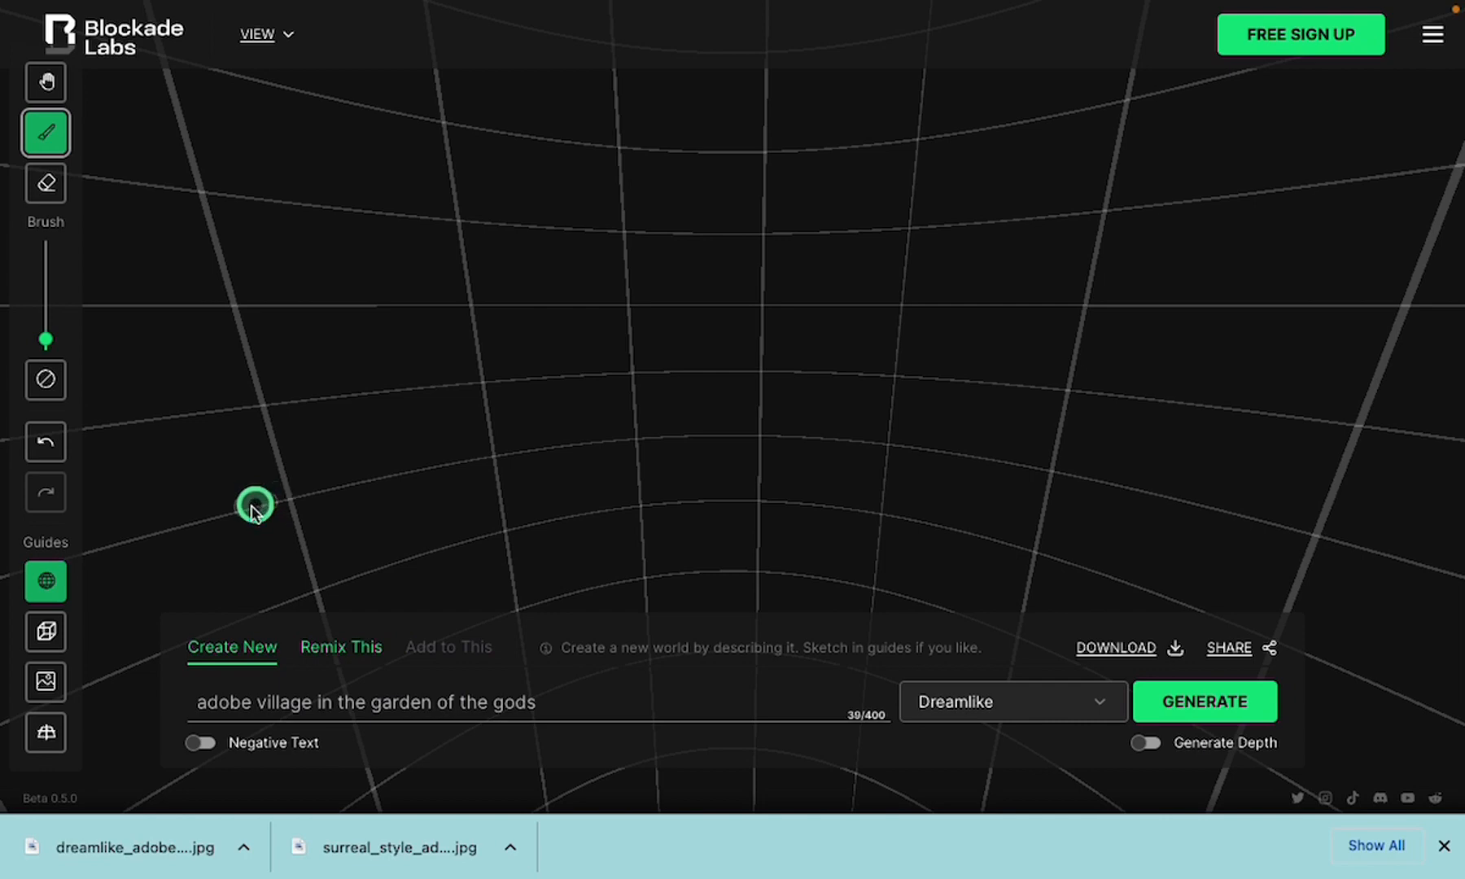
Sketch a long curved ground line on the blank grid, closing its gap, and draw four rounded closed outlines above it
{"action": "mouse_move", "coordinate": [229, 510]}
{"action": "left_mouse_down"}
{"action": "mouse_move", "coordinate": [406, 491]}
{"action": "mouse_move", "coordinate": [617, 440]}
{"action": "mouse_move", "coordinate": [1069, 458]}
{"action": "mouse_move", "coordinate": [1220, 491]}
{"action": "left_mouse_up"}
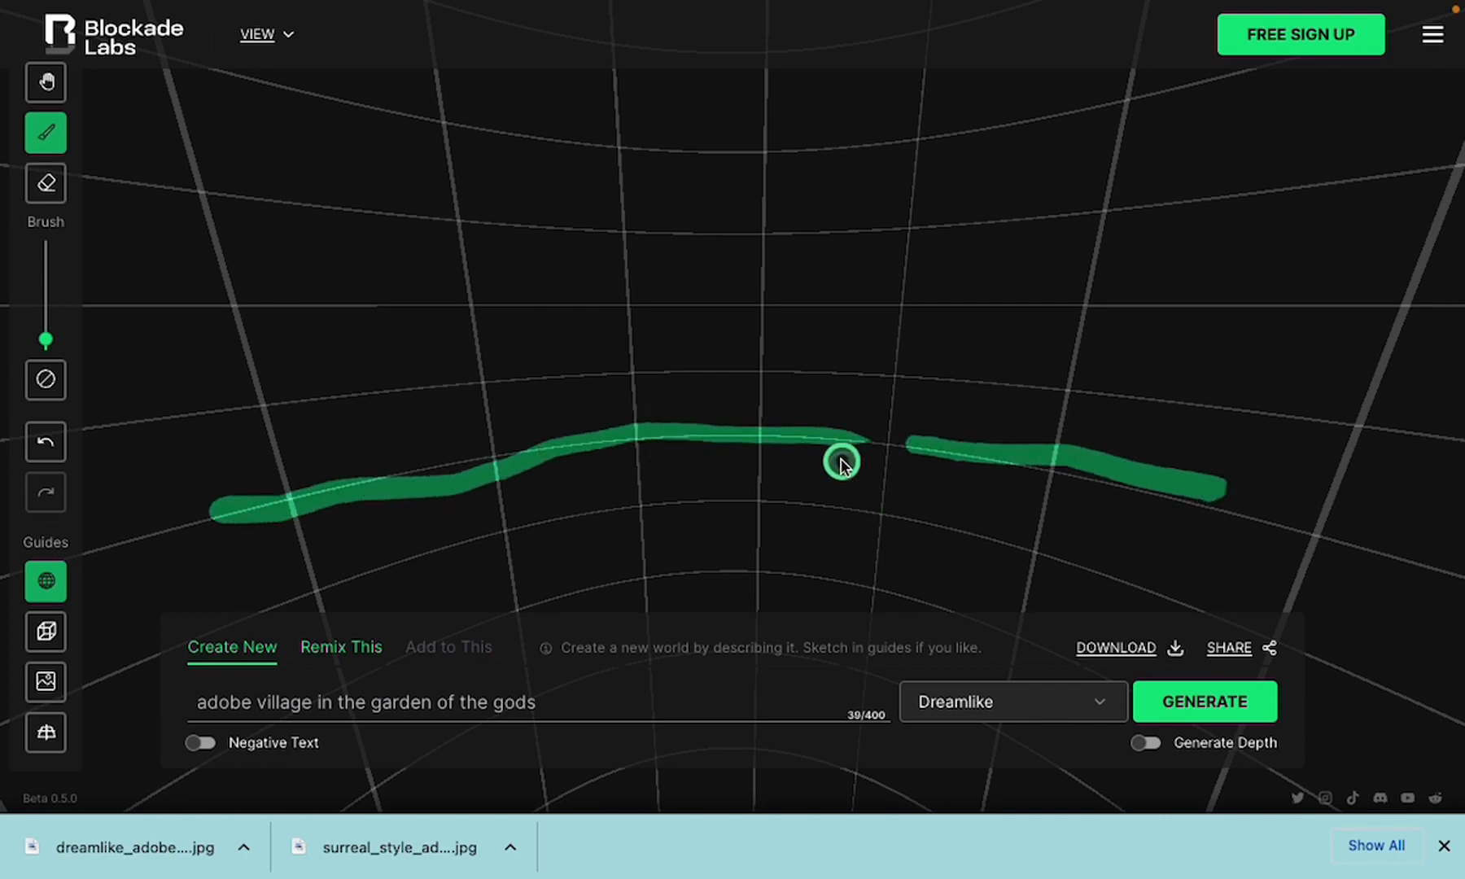
{"action": "mouse_move", "coordinate": [933, 454]}
{"action": "left_mouse_down"}
{"action": "mouse_move", "coordinate": [851, 441]}
{"action": "mouse_move", "coordinate": [924, 451]}
{"action": "mouse_move", "coordinate": [875, 449]}
{"action": "mouse_move", "coordinate": [923, 453]}
{"action": "left_mouse_up"}
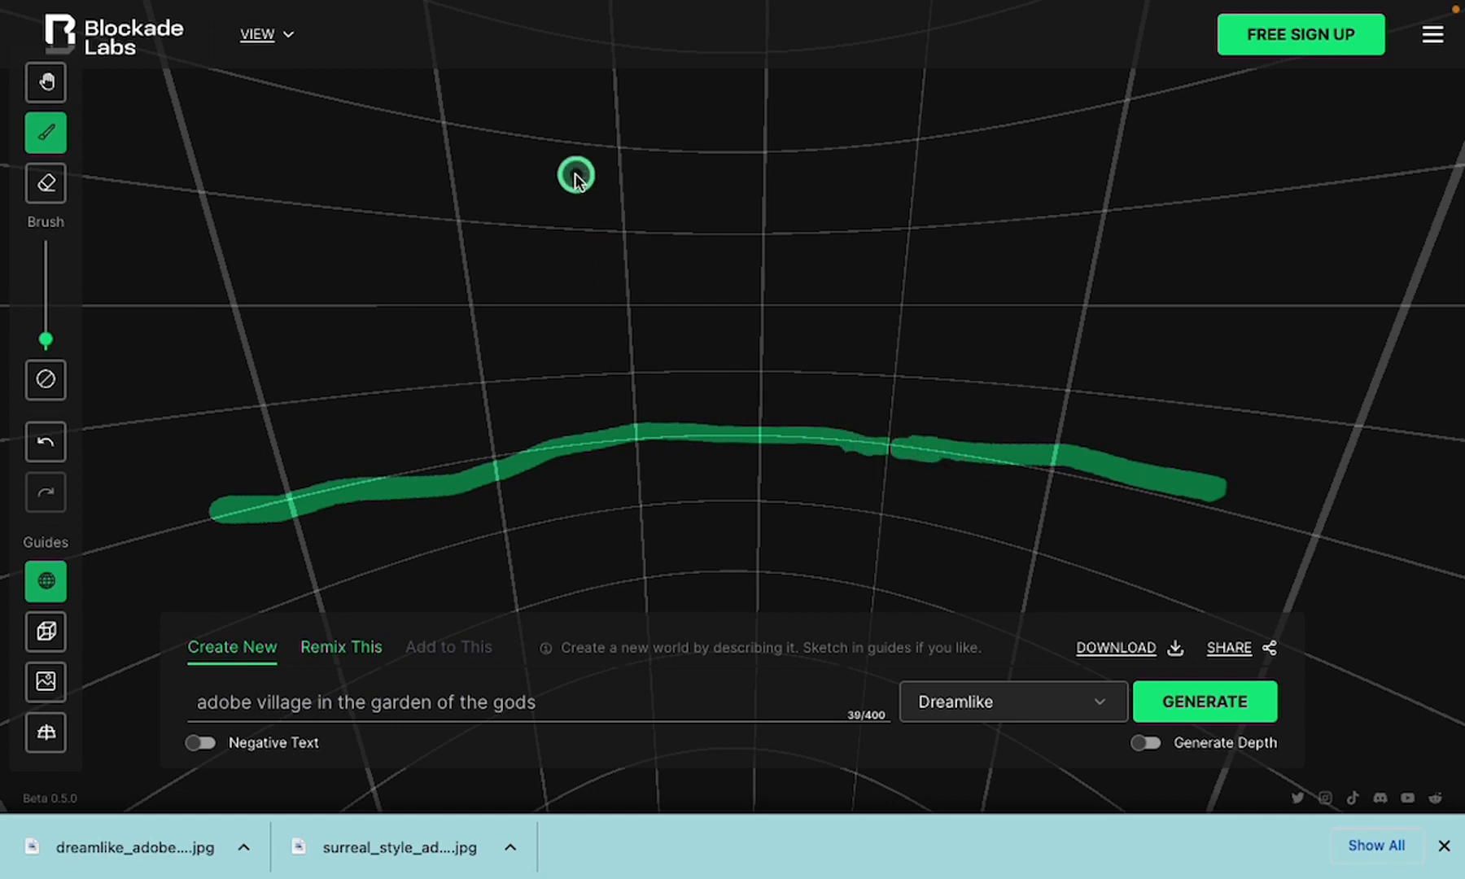
{"action": "mouse_move", "coordinate": [472, 149]}
{"action": "left_mouse_down"}
{"action": "mouse_move", "coordinate": [319, 178]}
{"action": "mouse_move", "coordinate": [331, 241]}
{"action": "mouse_move", "coordinate": [416, 312]}
{"action": "mouse_move", "coordinate": [511, 256]}
{"action": "mouse_move", "coordinate": [488, 157]}
{"action": "left_mouse_up"}
{"action": "mouse_move", "coordinate": [936, 151]}
{"action": "left_mouse_down"}
{"action": "mouse_move", "coordinate": [898, 151]}
{"action": "mouse_move", "coordinate": [817, 189]}
{"action": "mouse_move", "coordinate": [822, 246]}
{"action": "mouse_move", "coordinate": [916, 351]}
{"action": "mouse_move", "coordinate": [1018, 335]}
{"action": "mouse_move", "coordinate": [1026, 254]}
{"action": "mouse_move", "coordinate": [1015, 199]}
{"action": "mouse_move", "coordinate": [989, 174]}
{"action": "mouse_move", "coordinate": [925, 151]}
{"action": "mouse_move", "coordinate": [880, 168]}
{"action": "mouse_move", "coordinate": [935, 156]}
{"action": "left_mouse_up"}
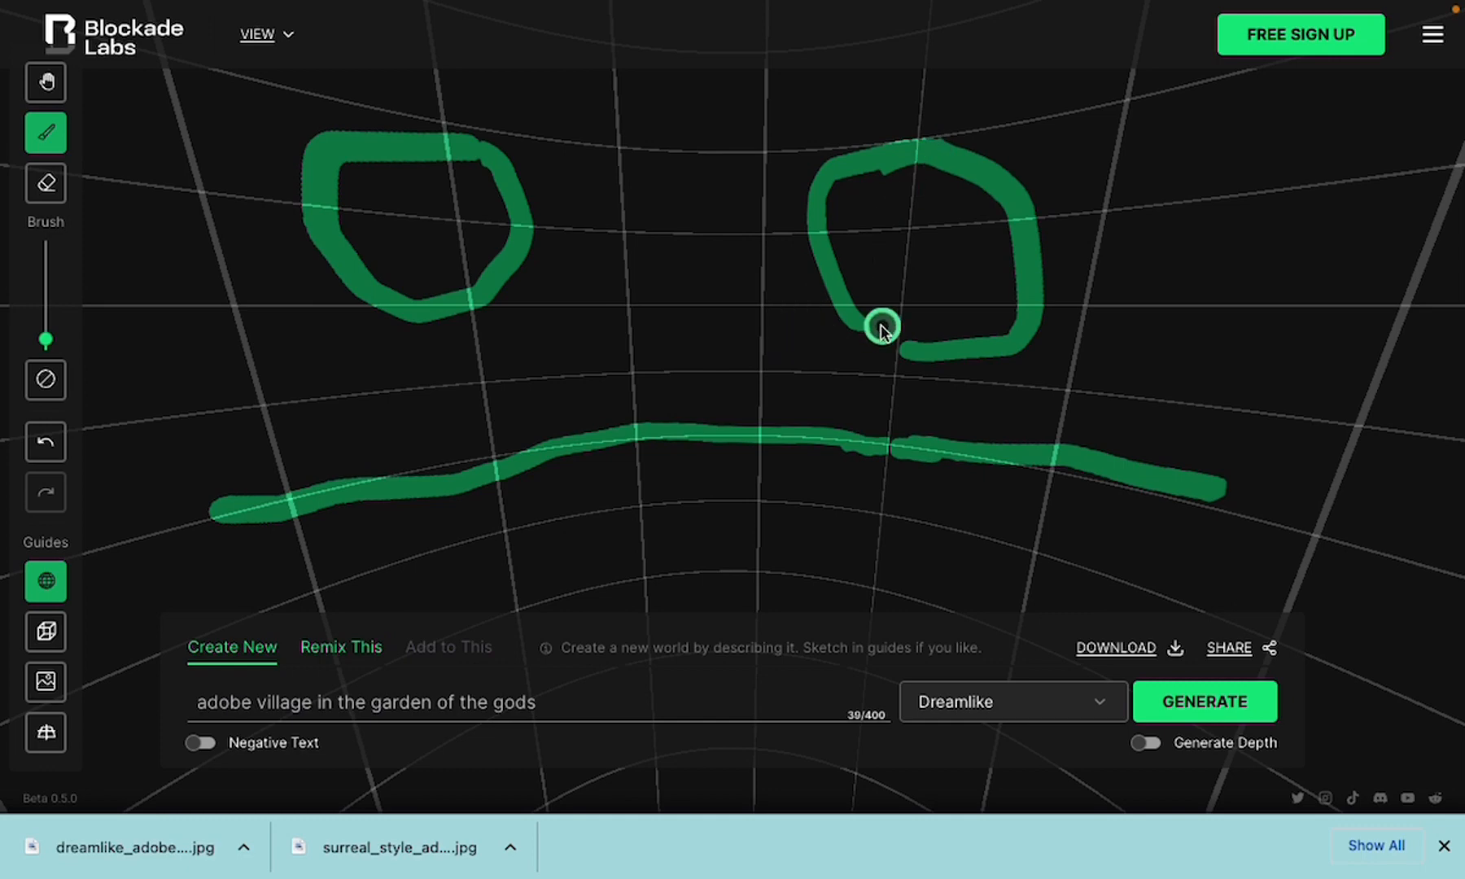
{"action": "left_click_drag", "start_coordinate": [852, 324], "coordinate": [879, 341]}
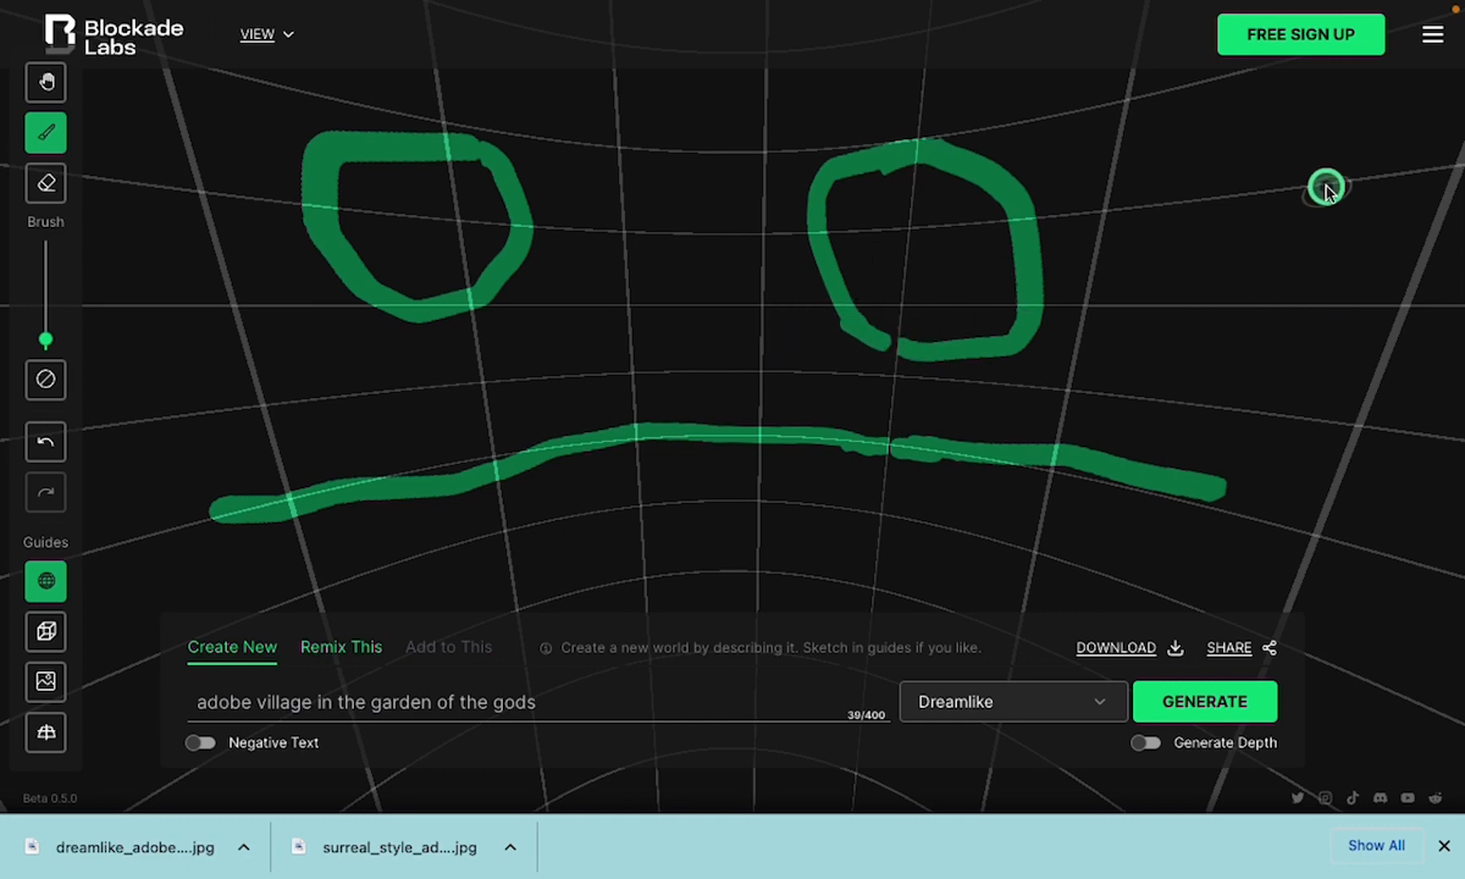
{"action": "mouse_move", "coordinate": [1335, 176]}
{"action": "left_mouse_down"}
{"action": "mouse_move", "coordinate": [1244, 175]}
{"action": "mouse_move", "coordinate": [1224, 205]}
{"action": "mouse_move", "coordinate": [1230, 278]}
{"action": "mouse_move", "coordinate": [1274, 302]}
{"action": "mouse_move", "coordinate": [1335, 287]}
{"action": "mouse_move", "coordinate": [1336, 177]}
{"action": "left_mouse_up"}
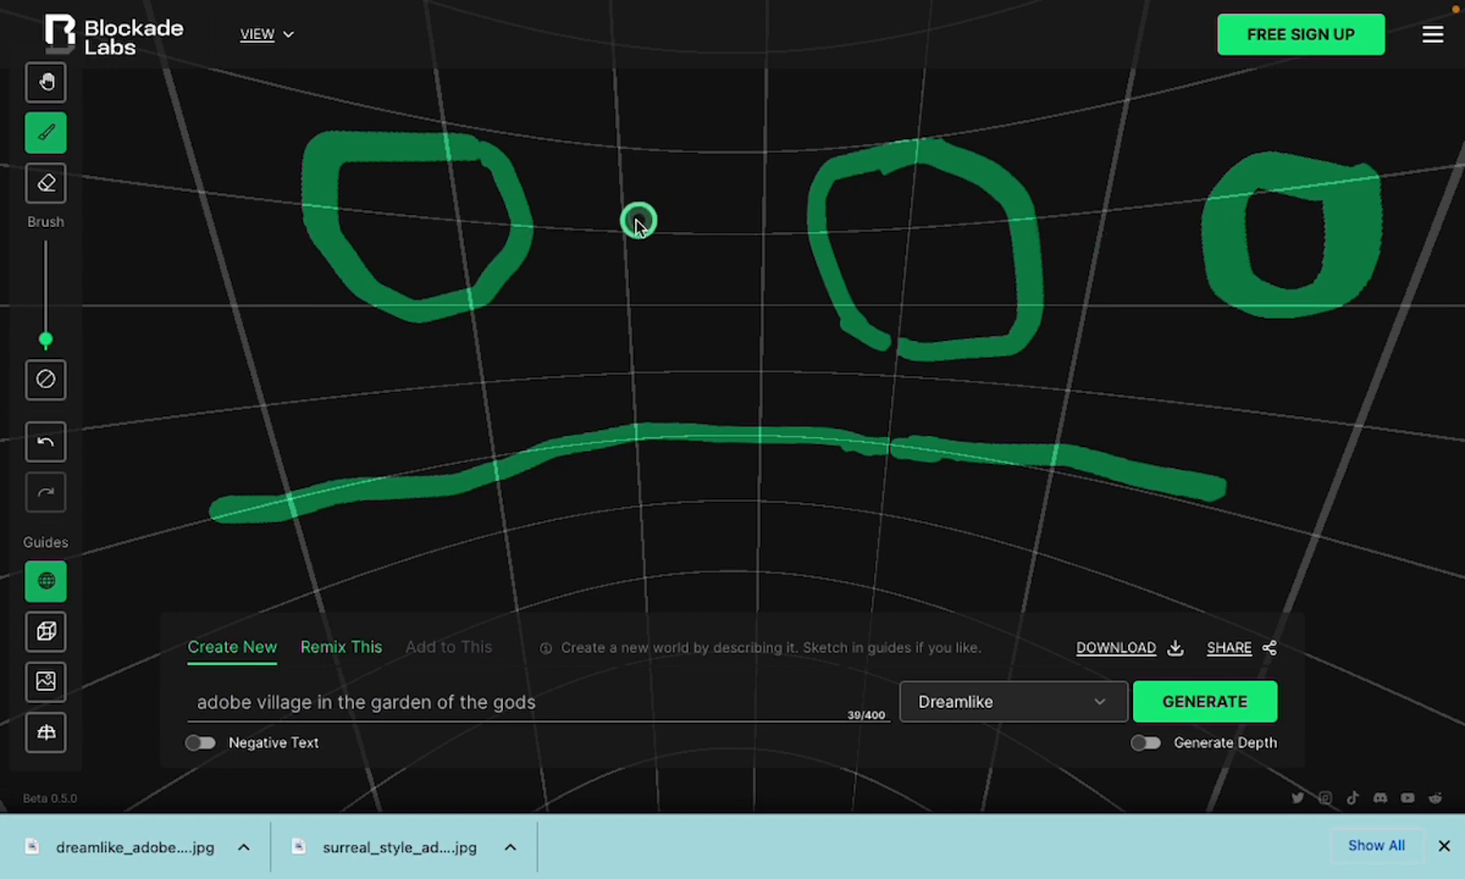
{"action": "mouse_move", "coordinate": [674, 211]}
{"action": "left_mouse_down"}
{"action": "mouse_move", "coordinate": [631, 209]}
{"action": "mouse_move", "coordinate": [585, 252]}
{"action": "mouse_move", "coordinate": [604, 340]}
{"action": "mouse_move", "coordinate": [650, 363]}
{"action": "mouse_move", "coordinate": [699, 343]}
{"action": "mouse_move", "coordinate": [712, 256]}
{"action": "mouse_move", "coordinate": [680, 216]}
{"action": "left_mouse_up"}
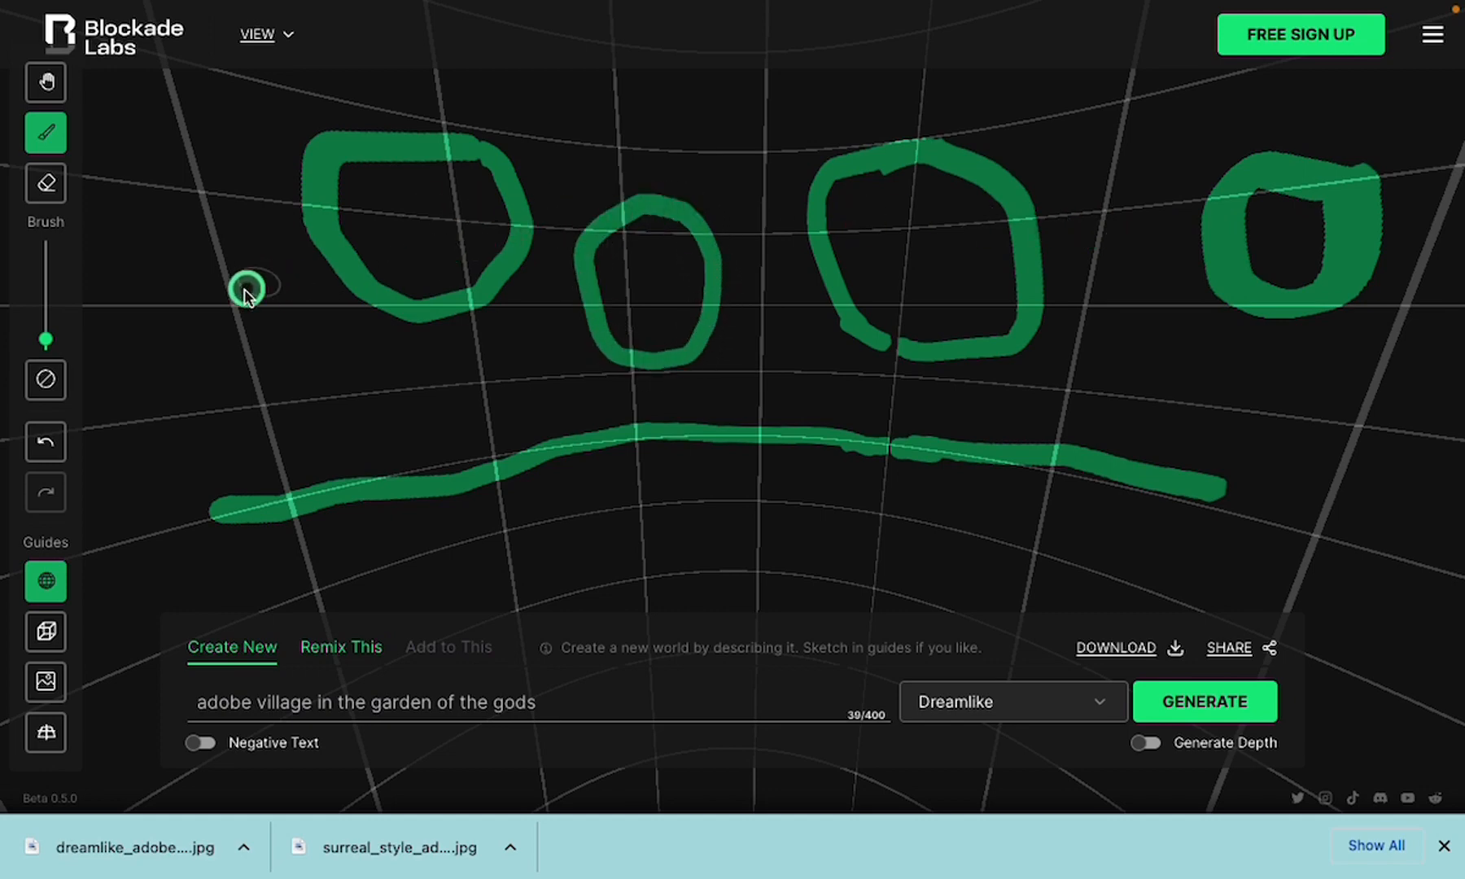
Sketch upright rectangular outlines standing on the ground line, one at its left end and two at its right end
{"action": "left_click_drag", "start_coordinate": [264, 292], "coordinate": [339, 292]}
{"action": "left_click", "coordinate": [291, 295]}
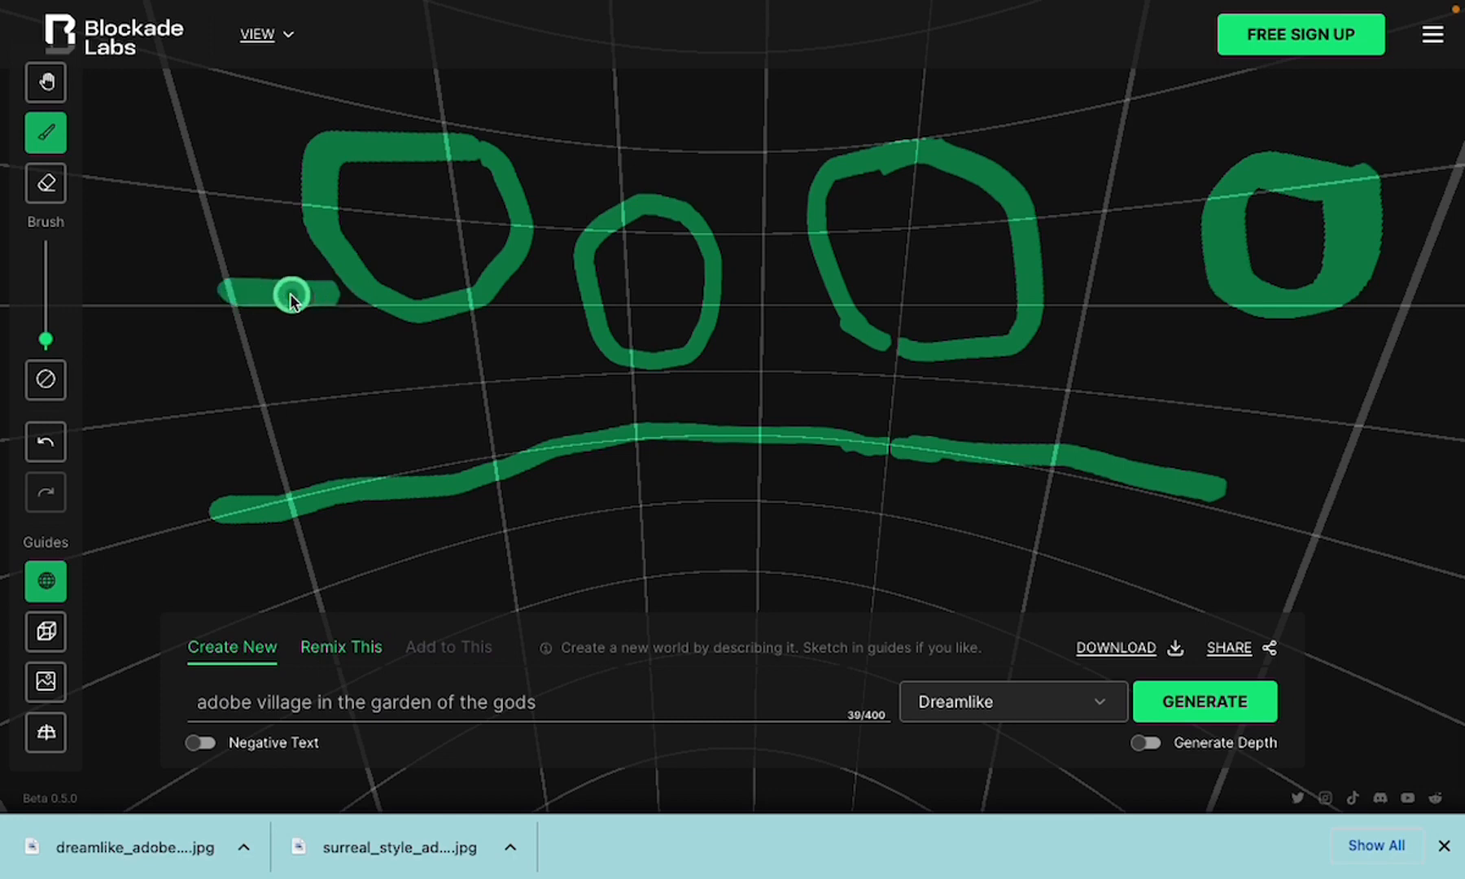
{"action": "left_click_drag", "start_coordinate": [243, 389], "coordinate": [246, 503]}
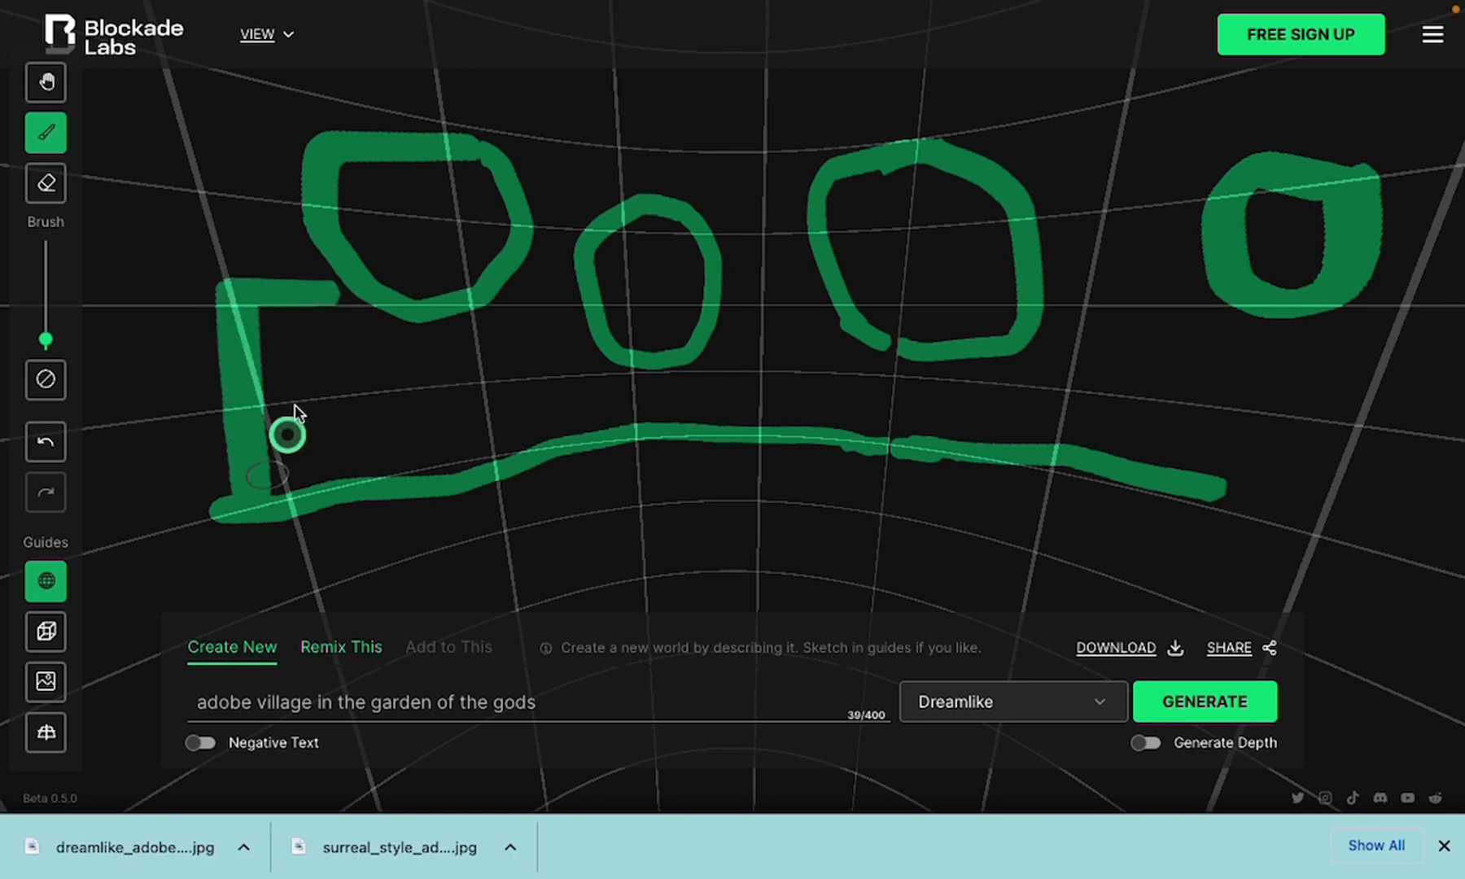
{"action": "left_click_drag", "start_coordinate": [330, 334], "coordinate": [330, 487]}
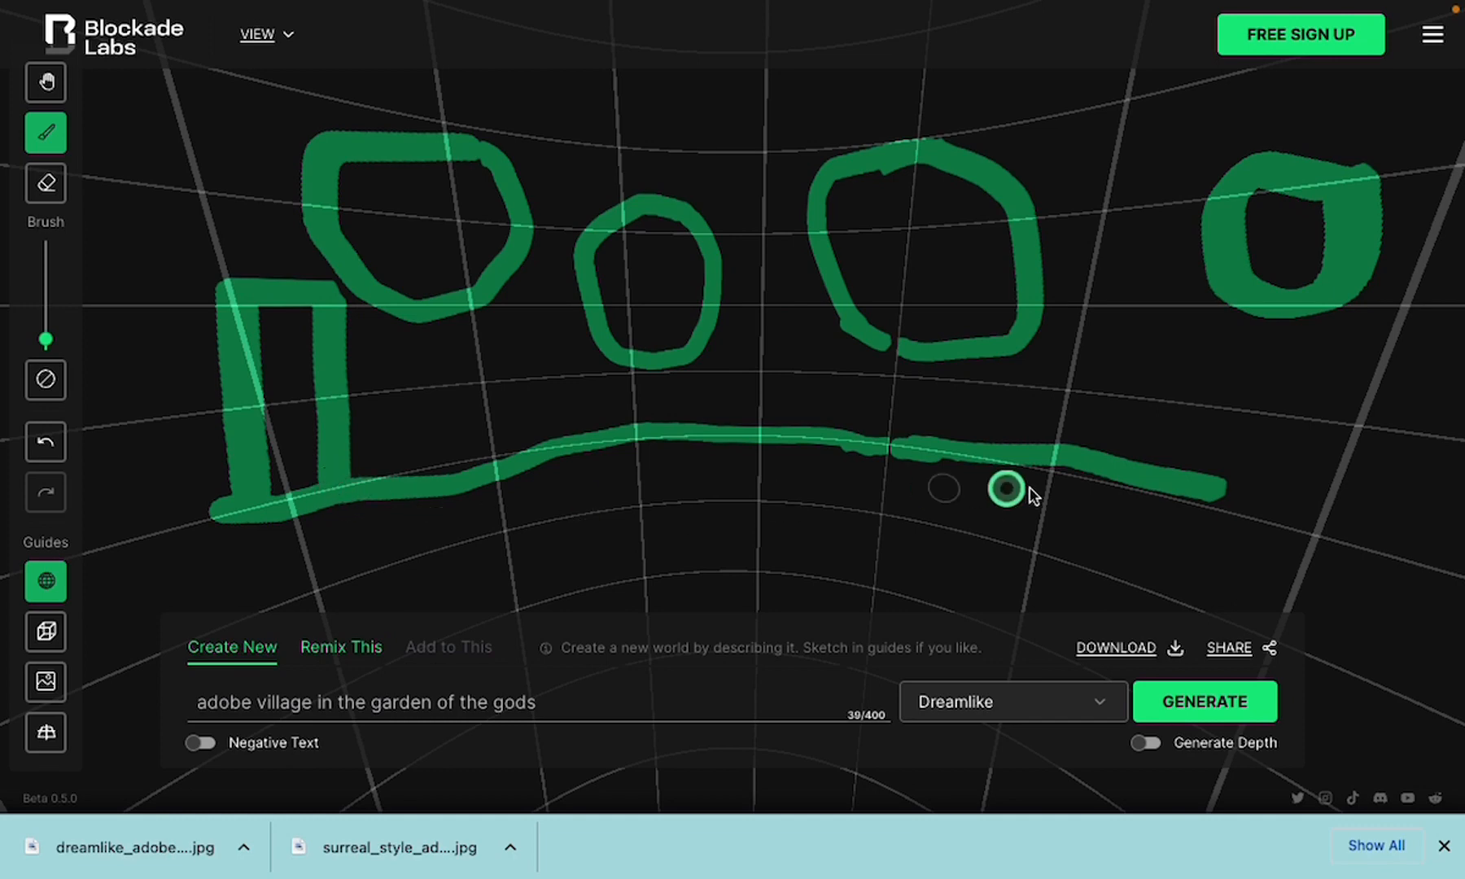
{"action": "mouse_move", "coordinate": [1125, 461]}
{"action": "left_mouse_down"}
{"action": "mouse_move", "coordinate": [1142, 311]}
{"action": "mouse_move", "coordinate": [1206, 318]}
{"action": "mouse_move", "coordinate": [1199, 494]}
{"action": "mouse_move", "coordinate": [1316, 533]}
{"action": "mouse_move", "coordinate": [1347, 386]}
{"action": "mouse_move", "coordinate": [1432, 443]}
{"action": "left_mouse_up"}
{"action": "mouse_move", "coordinate": [1408, 525]}
{"action": "left_mouse_down"}
{"action": "mouse_move", "coordinate": [1400, 566]}
{"action": "mouse_move", "coordinate": [1321, 531]}
{"action": "left_mouse_up"}
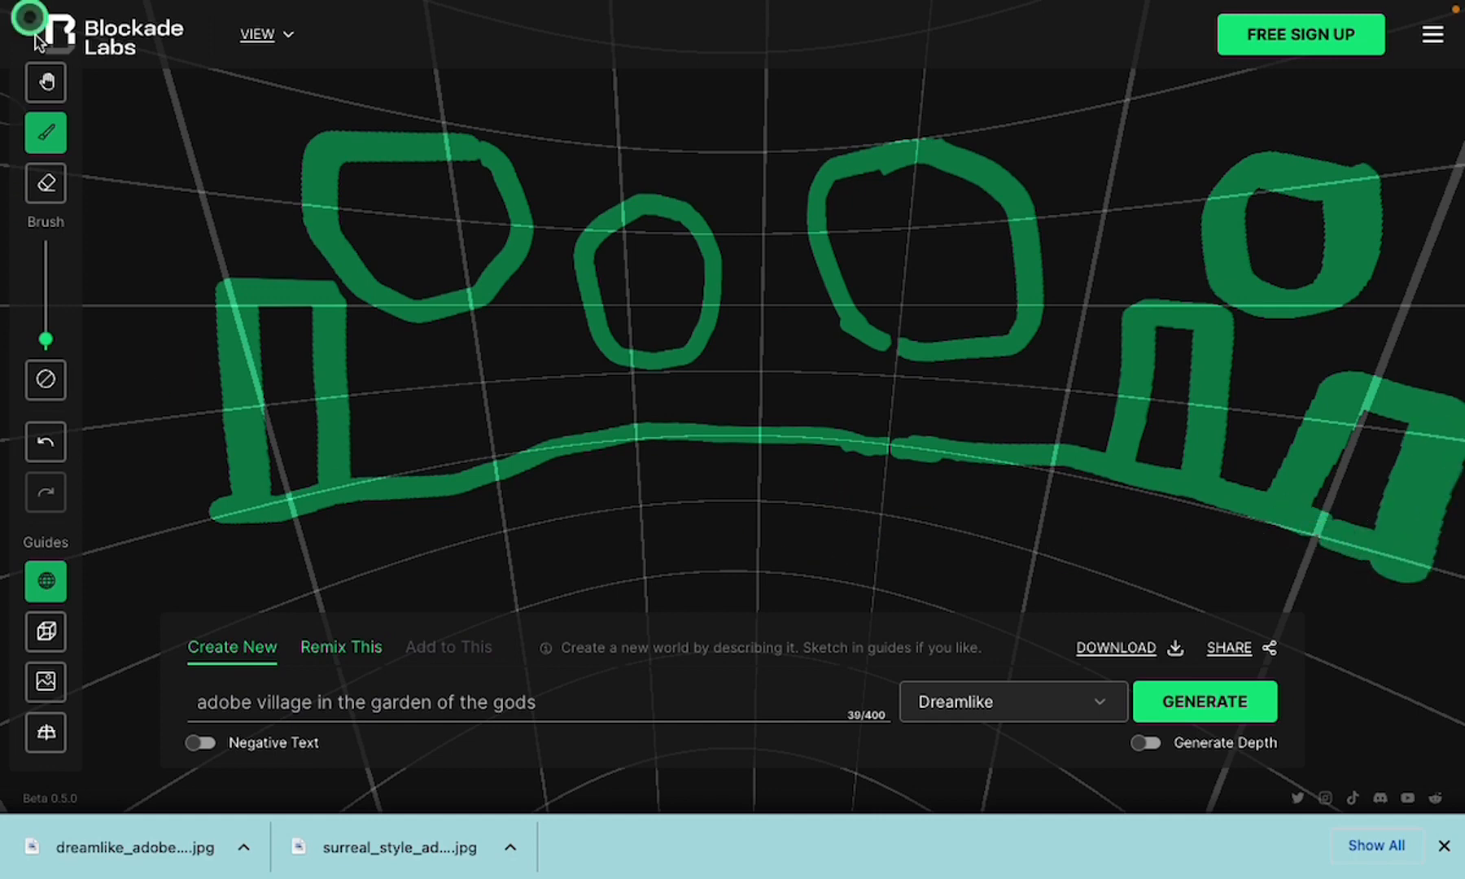
Sketch three rounded closed outlines side by side on the blank ground area below the ground line
{"action": "left_click", "coordinate": [44, 85]}
{"action": "mouse_move", "coordinate": [625, 460]}
{"action": "left_mouse_down"}
{"action": "mouse_move", "coordinate": [537, 209]}
{"action": "mouse_move", "coordinate": [157, 156]}
{"action": "left_mouse_up"}
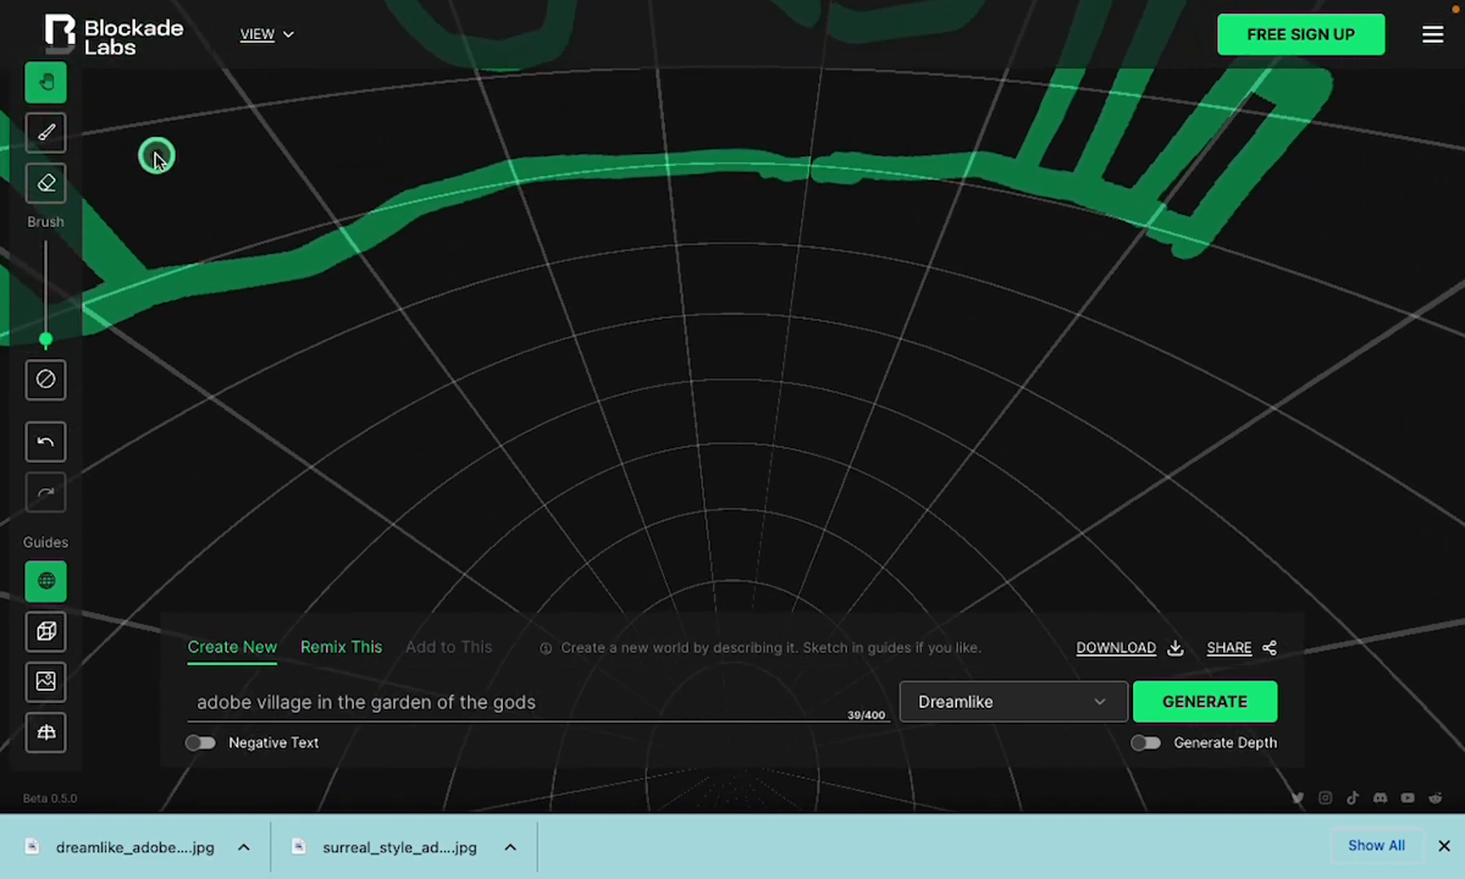
{"action": "left_click", "coordinate": [47, 124]}
{"action": "mouse_move", "coordinate": [697, 262]}
{"action": "left_mouse_down"}
{"action": "mouse_move", "coordinate": [544, 290]}
{"action": "mouse_move", "coordinate": [603, 442]}
{"action": "mouse_move", "coordinate": [715, 424]}
{"action": "mouse_move", "coordinate": [729, 297]}
{"action": "mouse_move", "coordinate": [717, 261]}
{"action": "left_mouse_up"}
{"action": "mouse_move", "coordinate": [1022, 303]}
{"action": "left_mouse_down"}
{"action": "mouse_move", "coordinate": [871, 337]}
{"action": "mouse_move", "coordinate": [845, 478]}
{"action": "mouse_move", "coordinate": [1009, 516]}
{"action": "mouse_move", "coordinate": [1068, 409]}
{"action": "mouse_move", "coordinate": [1059, 342]}
{"action": "mouse_move", "coordinate": [1022, 309]}
{"action": "left_mouse_up"}
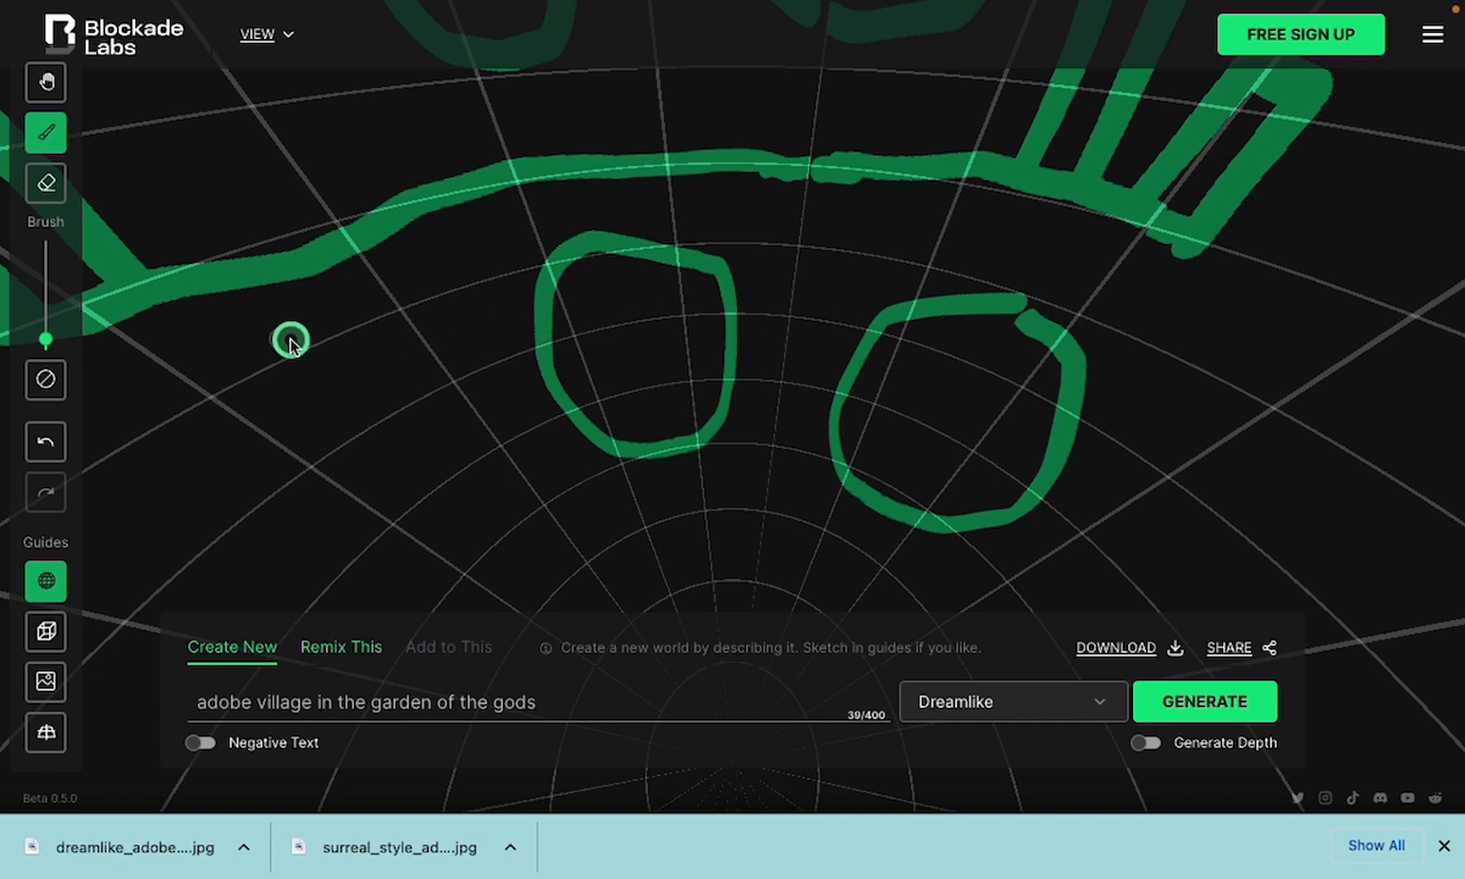
{"action": "mouse_move", "coordinate": [293, 338]}
{"action": "left_mouse_down"}
{"action": "mouse_move", "coordinate": [181, 444]}
{"action": "mouse_move", "coordinate": [295, 601]}
{"action": "mouse_move", "coordinate": [405, 571]}
{"action": "mouse_move", "coordinate": [422, 454]}
{"action": "mouse_move", "coordinate": [281, 358]}
{"action": "left_mouse_up"}
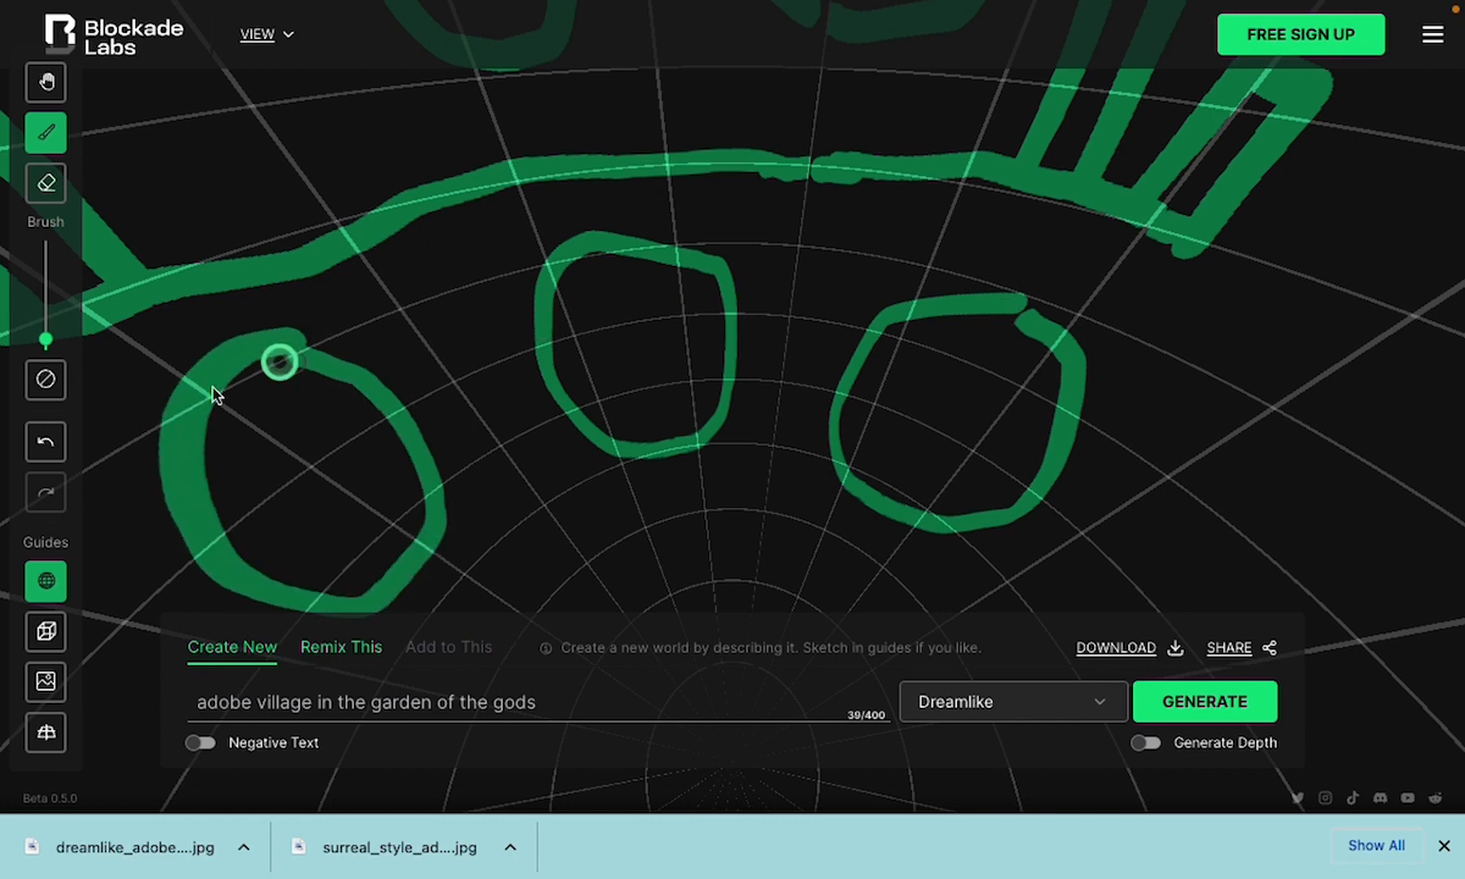
Sketch one large and two smaller closed outlines on the blank grid beyond the ground line's left end
{"action": "left_click", "coordinate": [49, 84]}
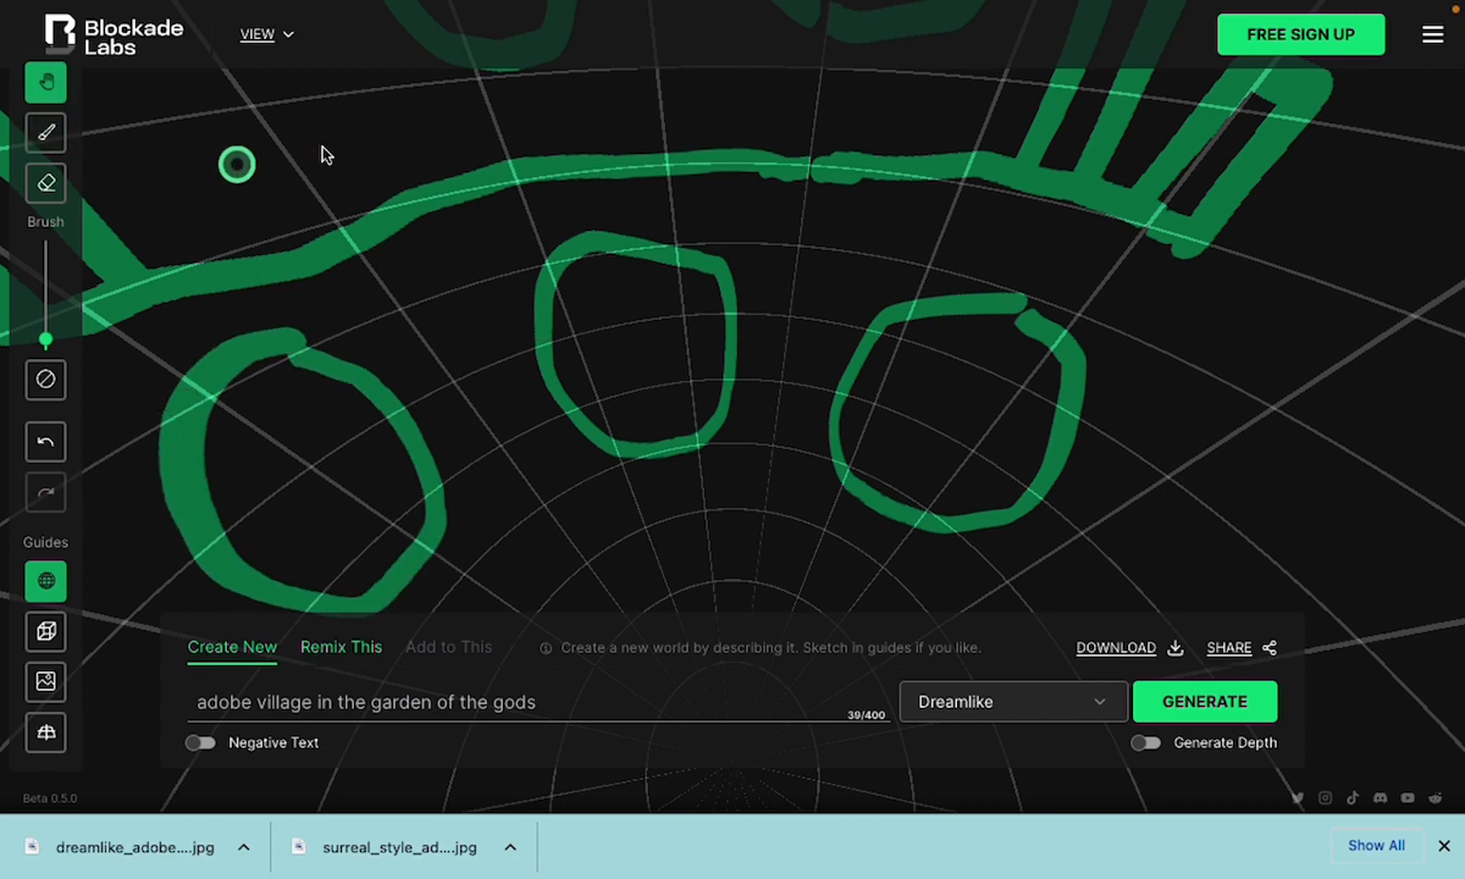
{"action": "mouse_move", "coordinate": [278, 173]}
{"action": "left_mouse_down"}
{"action": "mouse_move", "coordinate": [487, 96]}
{"action": "mouse_move", "coordinate": [752, 180]}
{"action": "left_mouse_up"}
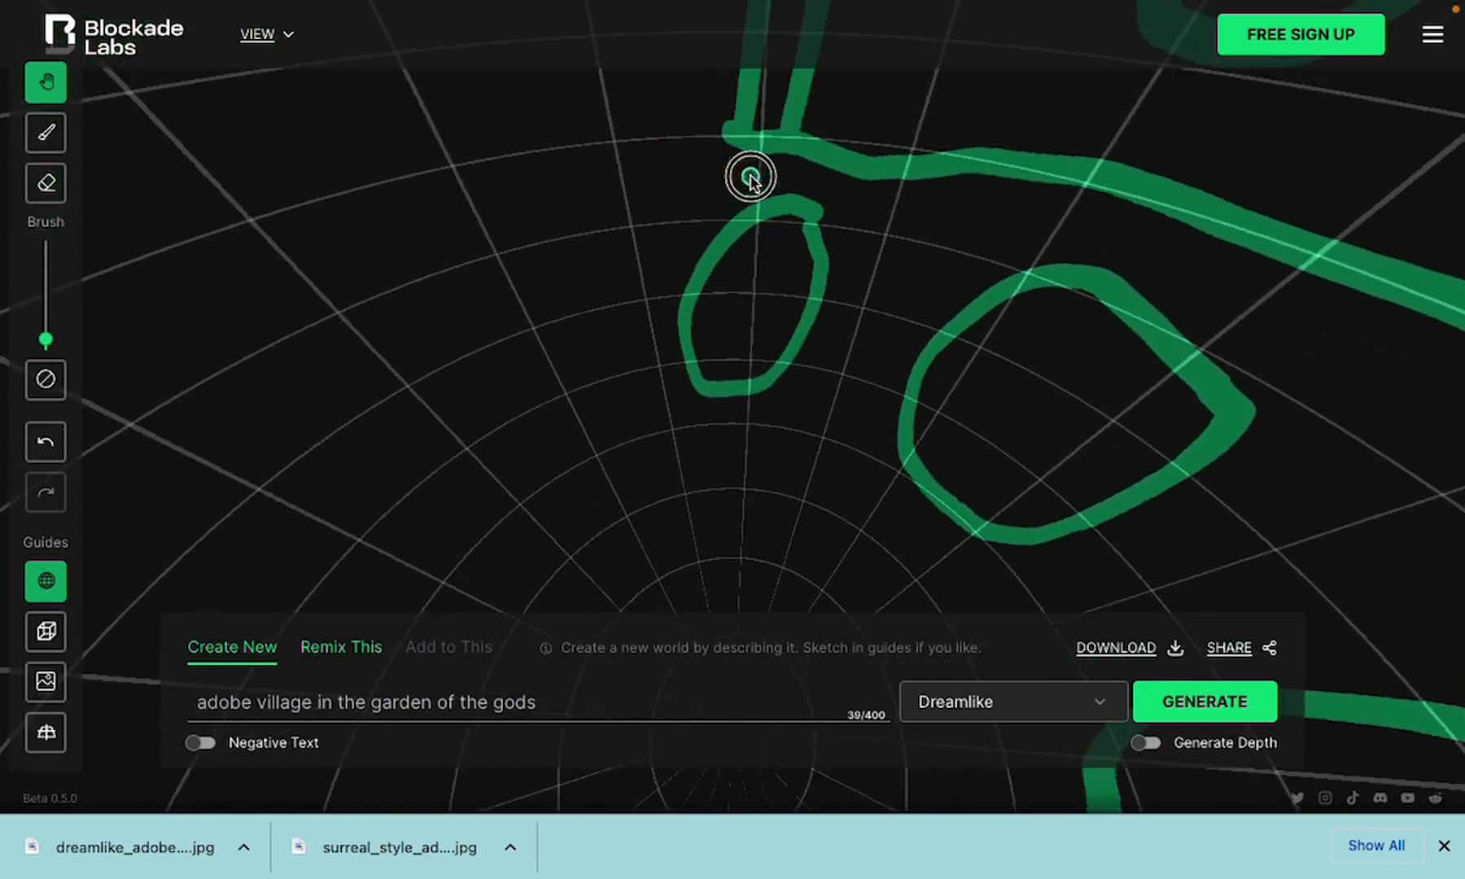
{"action": "left_click", "coordinate": [46, 132]}
{"action": "mouse_move", "coordinate": [575, 230]}
{"action": "left_mouse_down"}
{"action": "mouse_move", "coordinate": [335, 351]}
{"action": "mouse_move", "coordinate": [475, 461]}
{"action": "mouse_move", "coordinate": [634, 431]}
{"action": "mouse_move", "coordinate": [644, 335]}
{"action": "mouse_move", "coordinate": [584, 227]}
{"action": "left_mouse_up"}
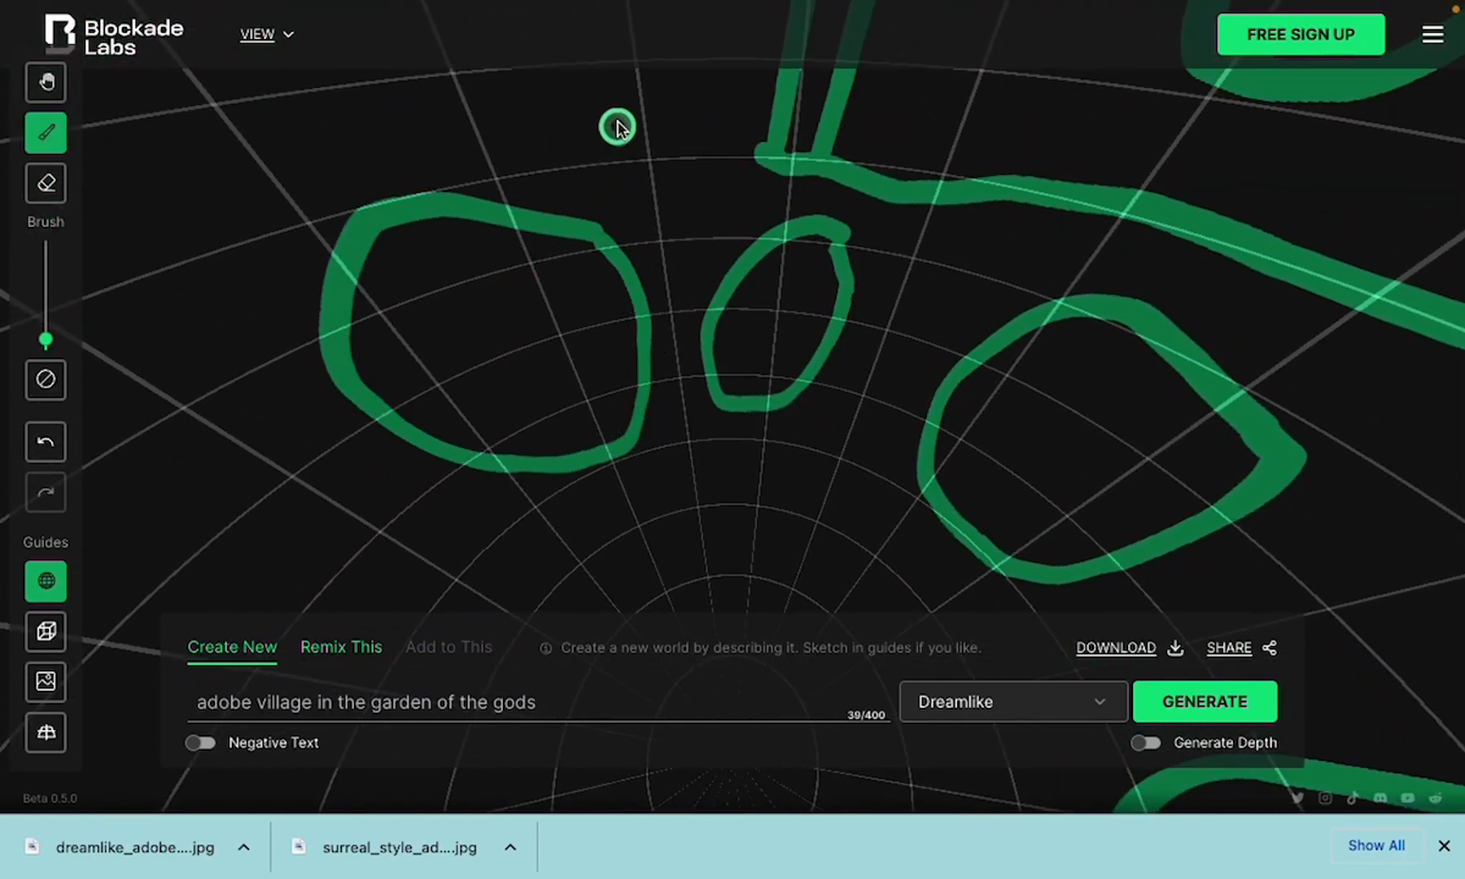
{"action": "mouse_move", "coordinate": [617, 106]}
{"action": "left_mouse_down"}
{"action": "mouse_move", "coordinate": [639, 154]}
{"action": "mouse_move", "coordinate": [664, 145]}
{"action": "mouse_move", "coordinate": [664, 115]}
{"action": "mouse_move", "coordinate": [633, 101]}
{"action": "left_mouse_up"}
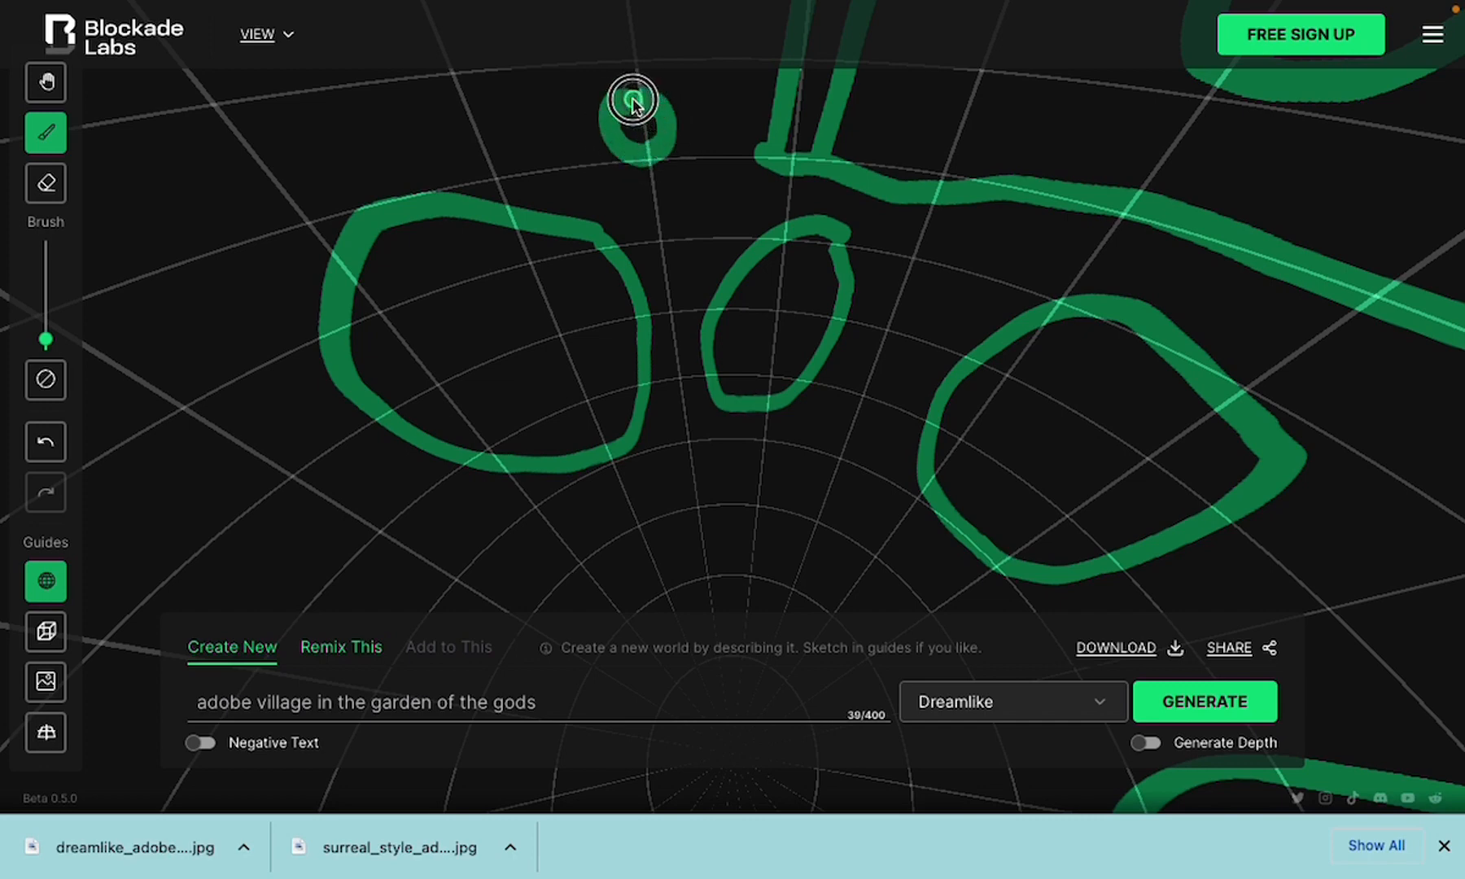
{"action": "mouse_move", "coordinate": [174, 150]}
{"action": "left_mouse_down"}
{"action": "mouse_move", "coordinate": [131, 180]}
{"action": "mouse_move", "coordinate": [219, 210]}
{"action": "mouse_move", "coordinate": [224, 151]}
{"action": "left_mouse_up"}
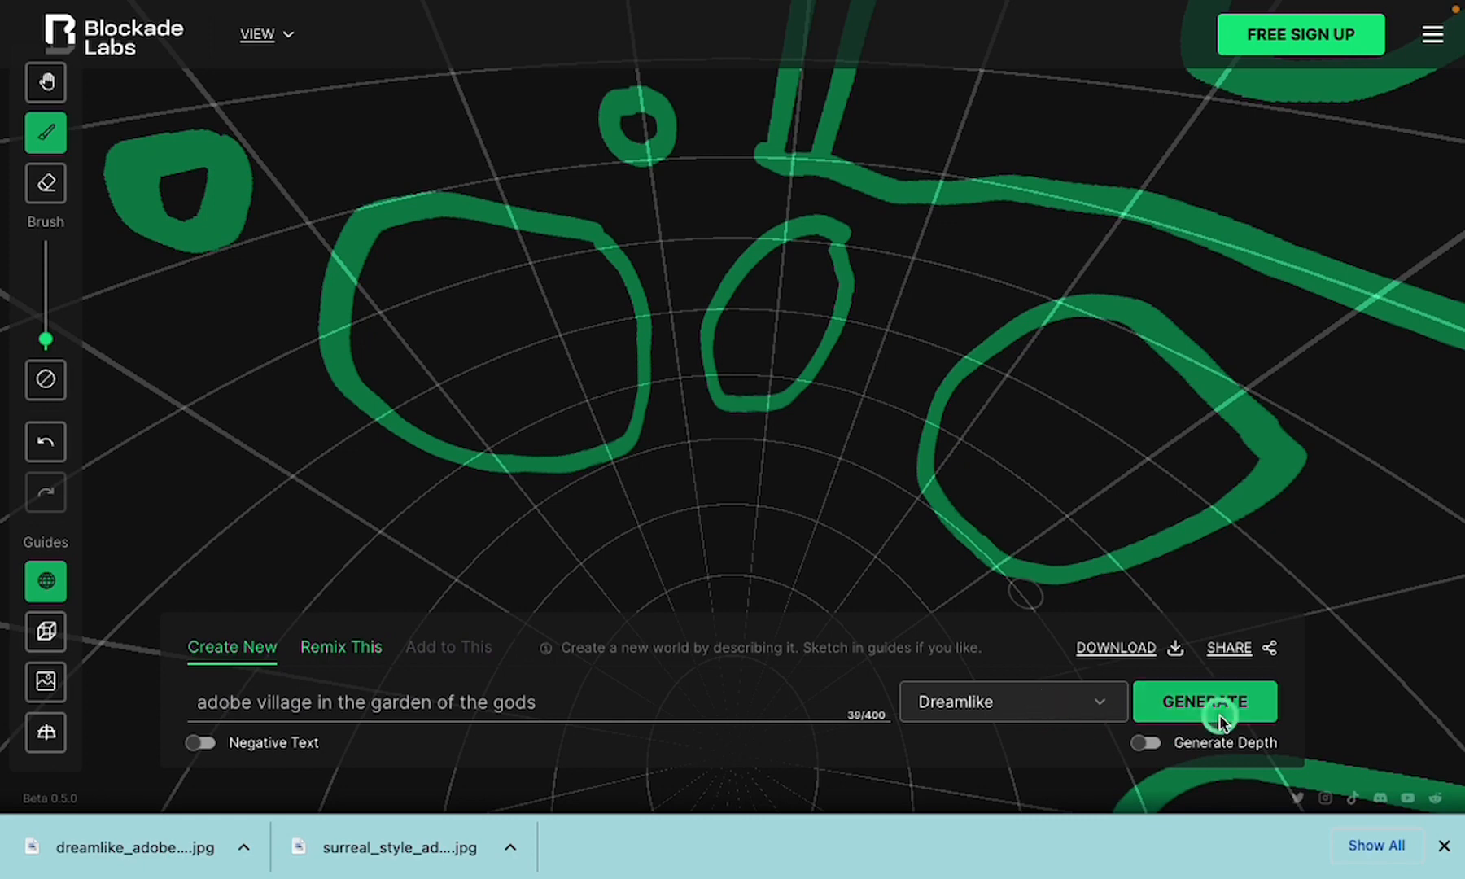
Generate the Dreamlike adobe village skybox from the sketch, and download it as an image
{"action": "left_click", "coordinate": [1180, 699]}
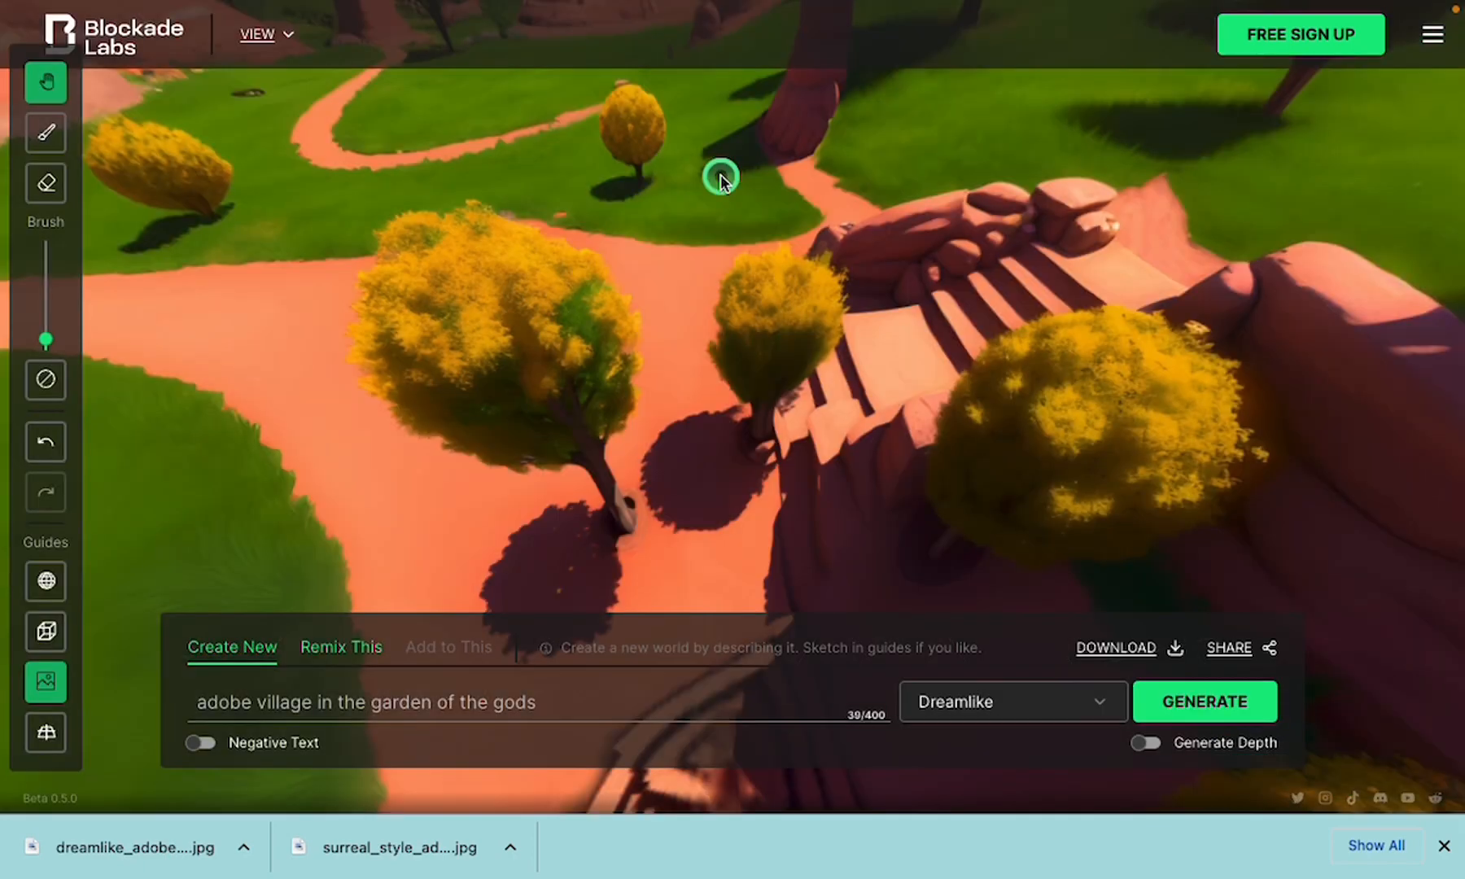
{"action": "left_click_drag", "start_coordinate": [890, 139], "coordinate": [360, 499]}
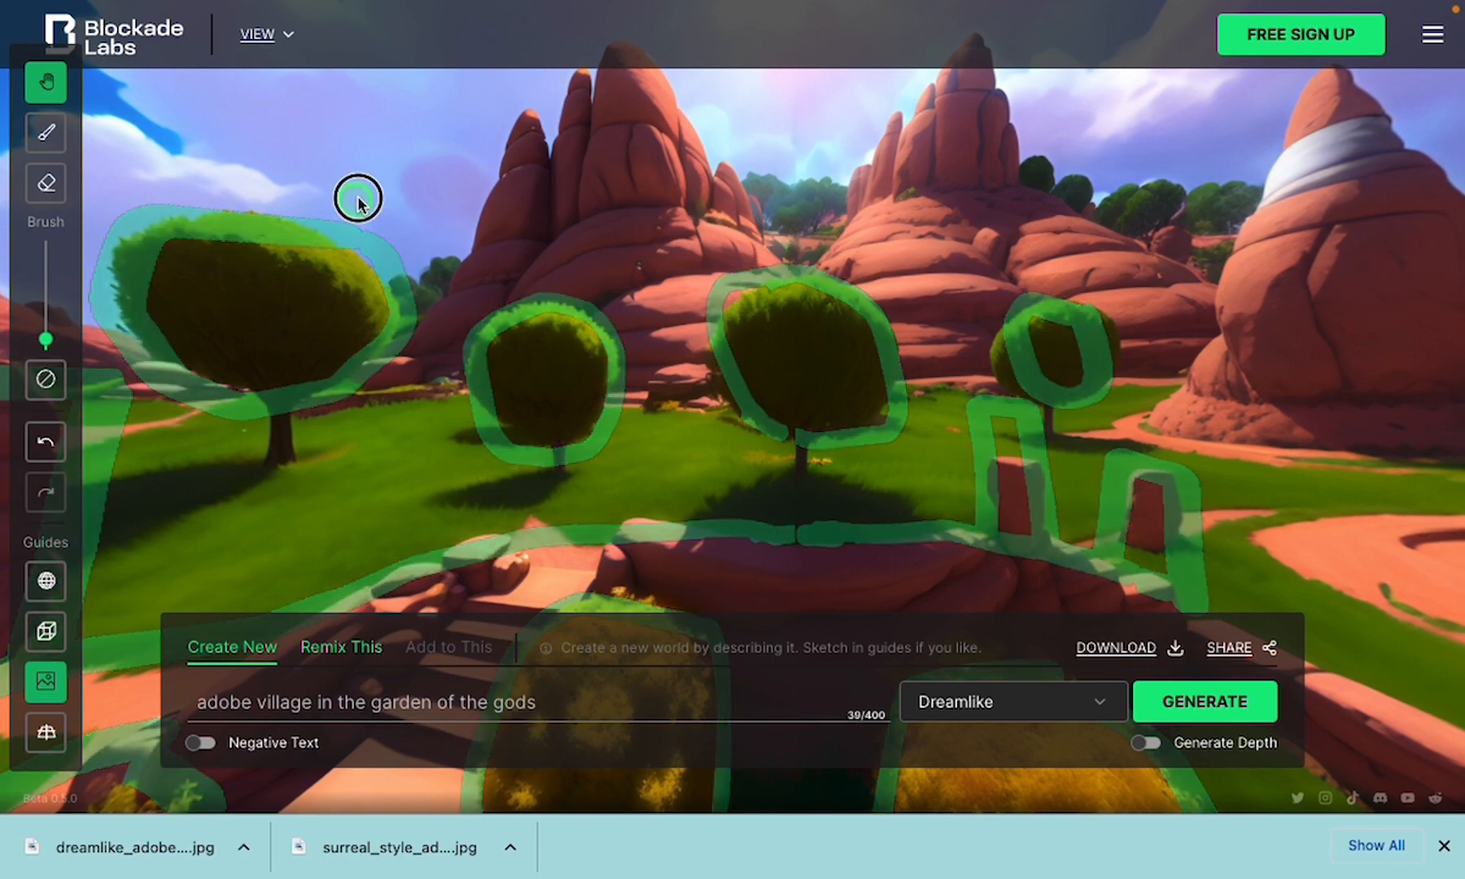
{"action": "mouse_move", "coordinate": [356, 200]}
{"action": "left_mouse_down"}
{"action": "mouse_move", "coordinate": [459, 301]}
{"action": "mouse_move", "coordinate": [307, 216]}
{"action": "mouse_move", "coordinate": [570, 245]}
{"action": "mouse_move", "coordinate": [884, 248]}
{"action": "mouse_move", "coordinate": [1050, 298]}
{"action": "left_mouse_up"}
{"action": "left_click_drag", "start_coordinate": [533, 283], "coordinate": [1204, 278]}
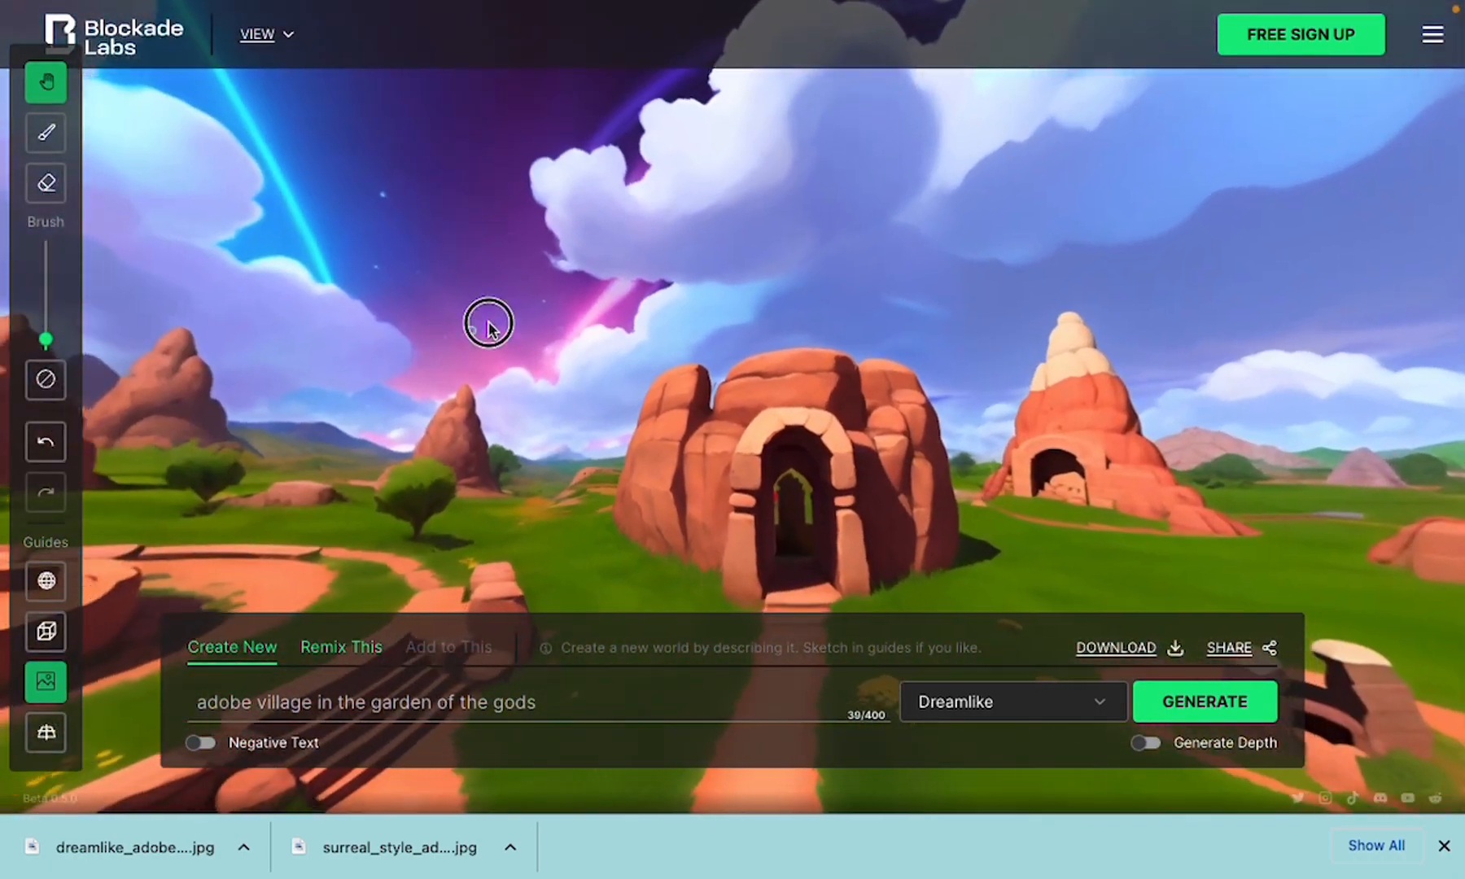
{"action": "left_click_drag", "start_coordinate": [488, 321], "coordinate": [1115, 252]}
{"action": "mouse_move", "coordinate": [451, 288]}
{"action": "left_mouse_down"}
{"action": "mouse_move", "coordinate": [922, 285]}
{"action": "mouse_move", "coordinate": [739, 284]}
{"action": "mouse_move", "coordinate": [901, 297]}
{"action": "mouse_move", "coordinate": [758, 347]}
{"action": "mouse_move", "coordinate": [713, 474]}
{"action": "mouse_move", "coordinate": [681, 461]}
{"action": "mouse_move", "coordinate": [702, 253]}
{"action": "mouse_move", "coordinate": [775, 288]}
{"action": "mouse_move", "coordinate": [717, 285]}
{"action": "left_mouse_up"}
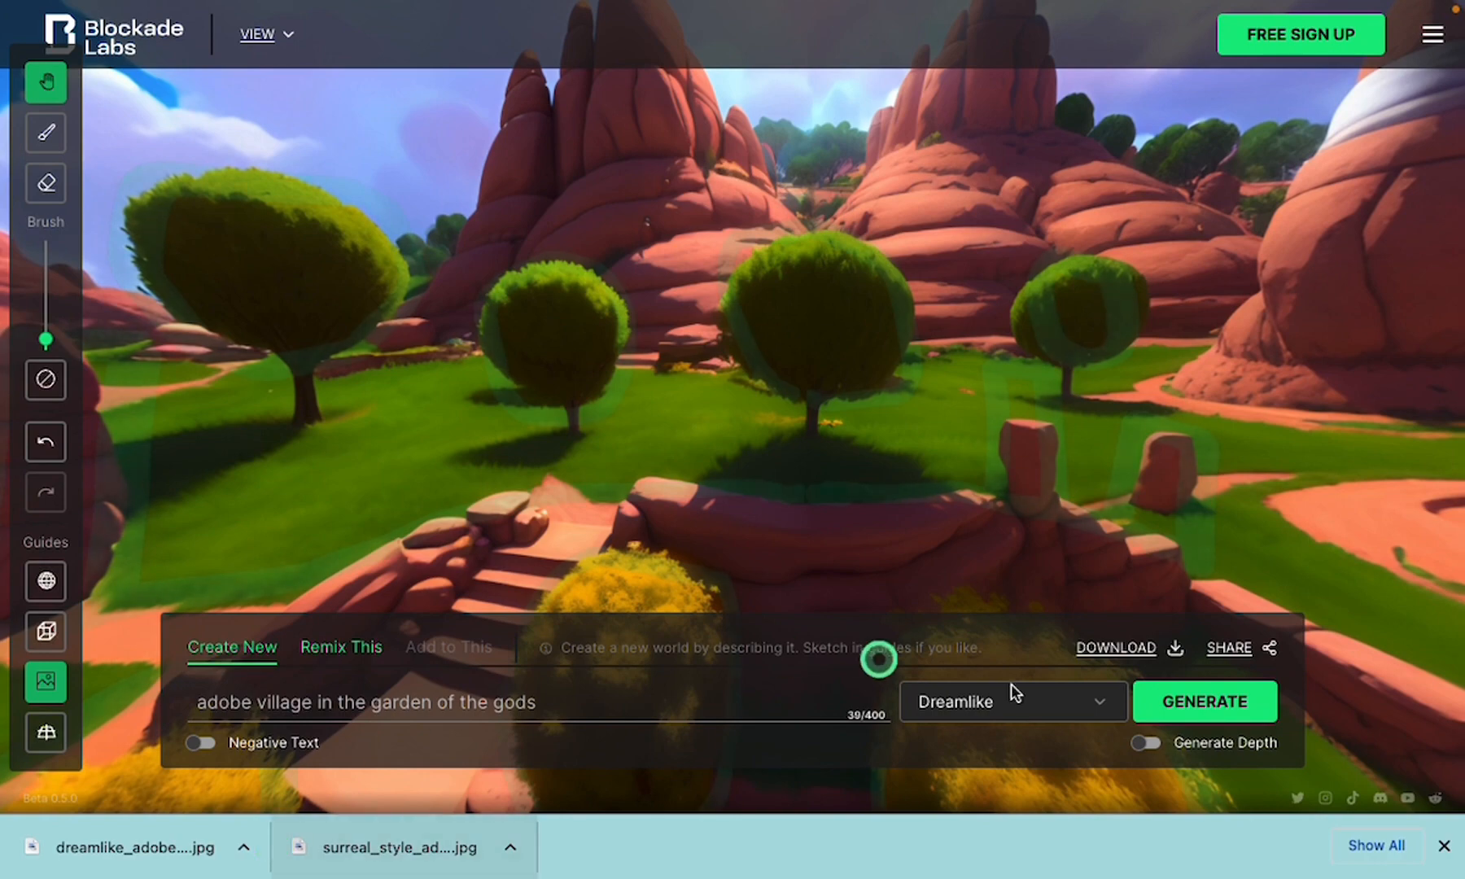
{"action": "left_click", "coordinate": [1140, 649]}
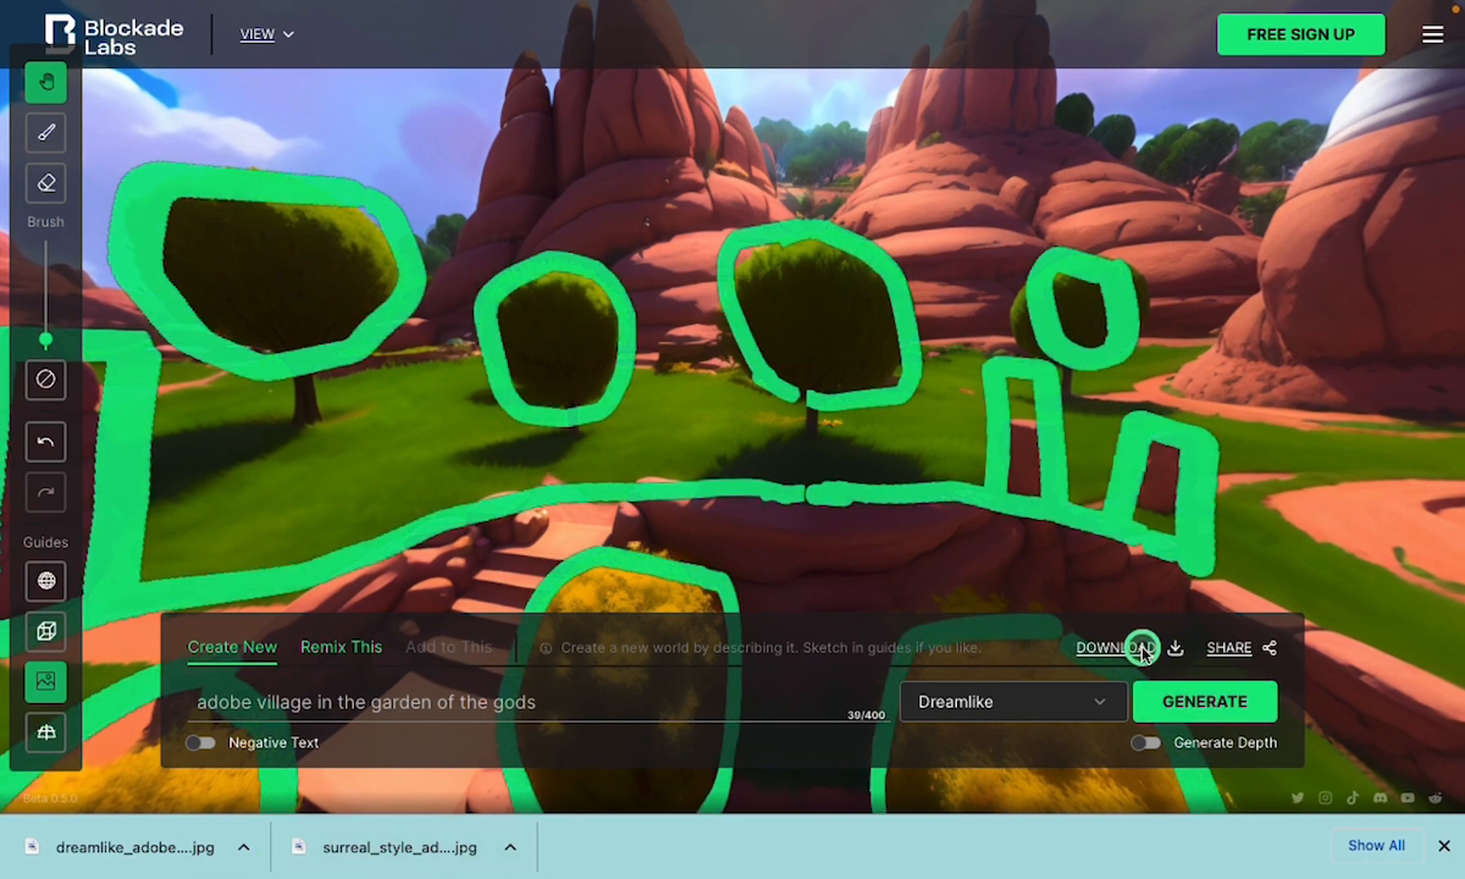
Replace the prompt with "interior of a futuristic casino" and choose the Cyberpunk style
{"action": "triple_click", "coordinate": [383, 706]}
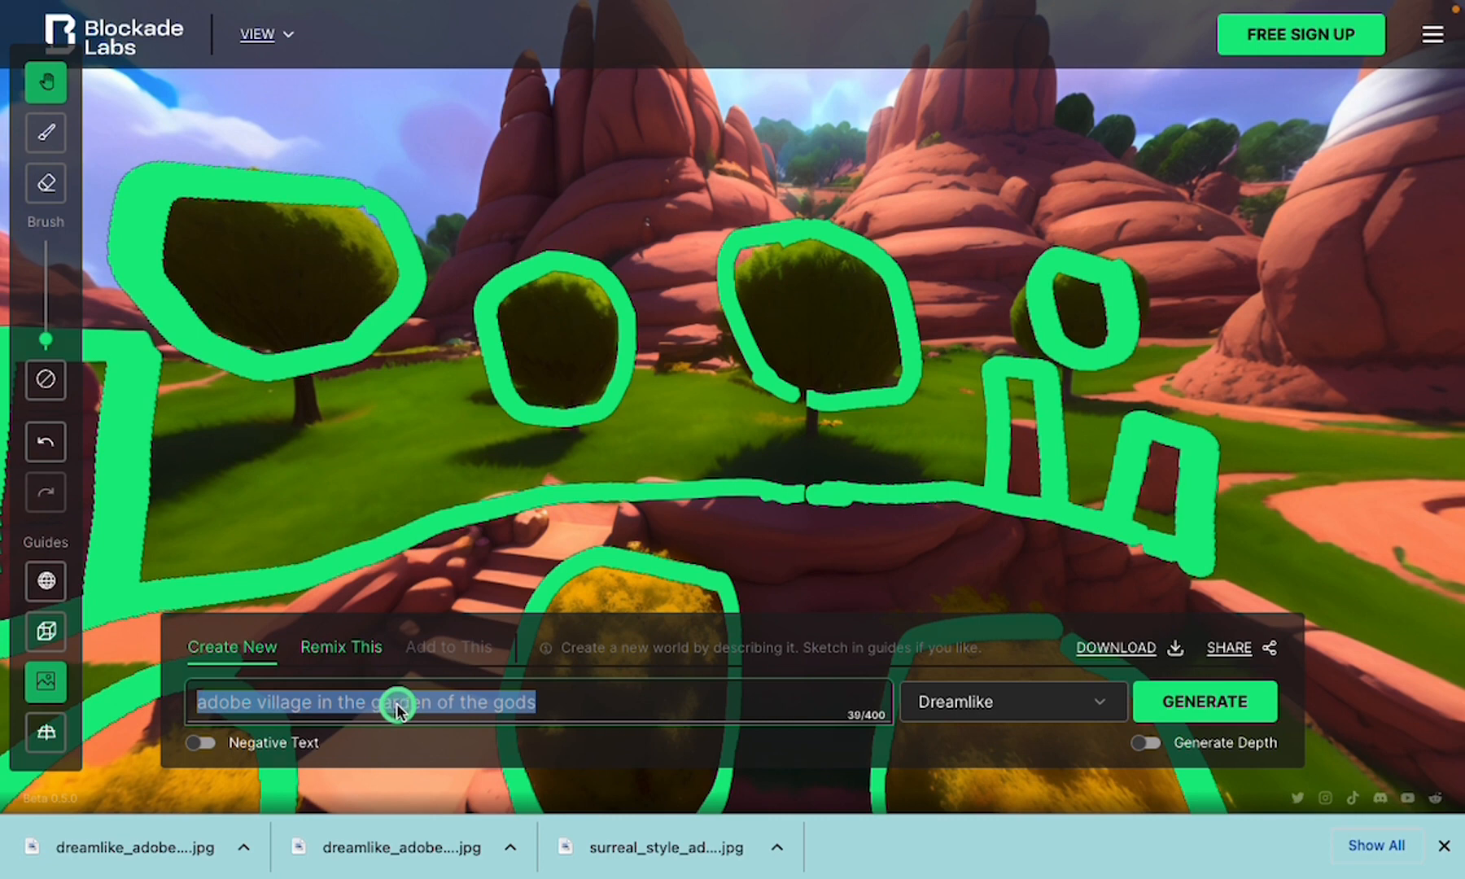
{"action": "type", "text": "interior of"}
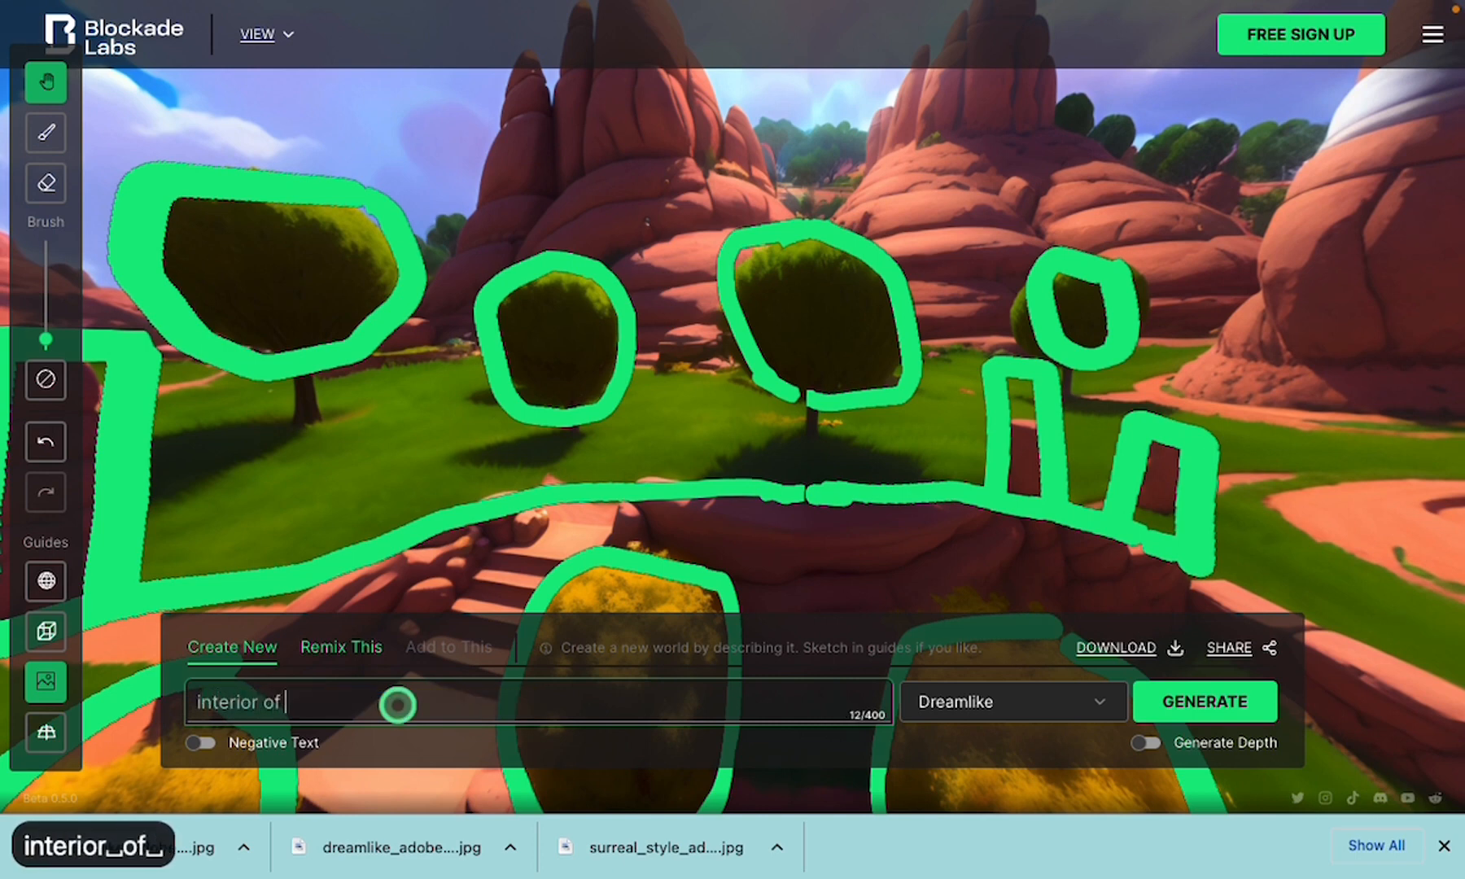
{"action": "type", "text": " a futu"}
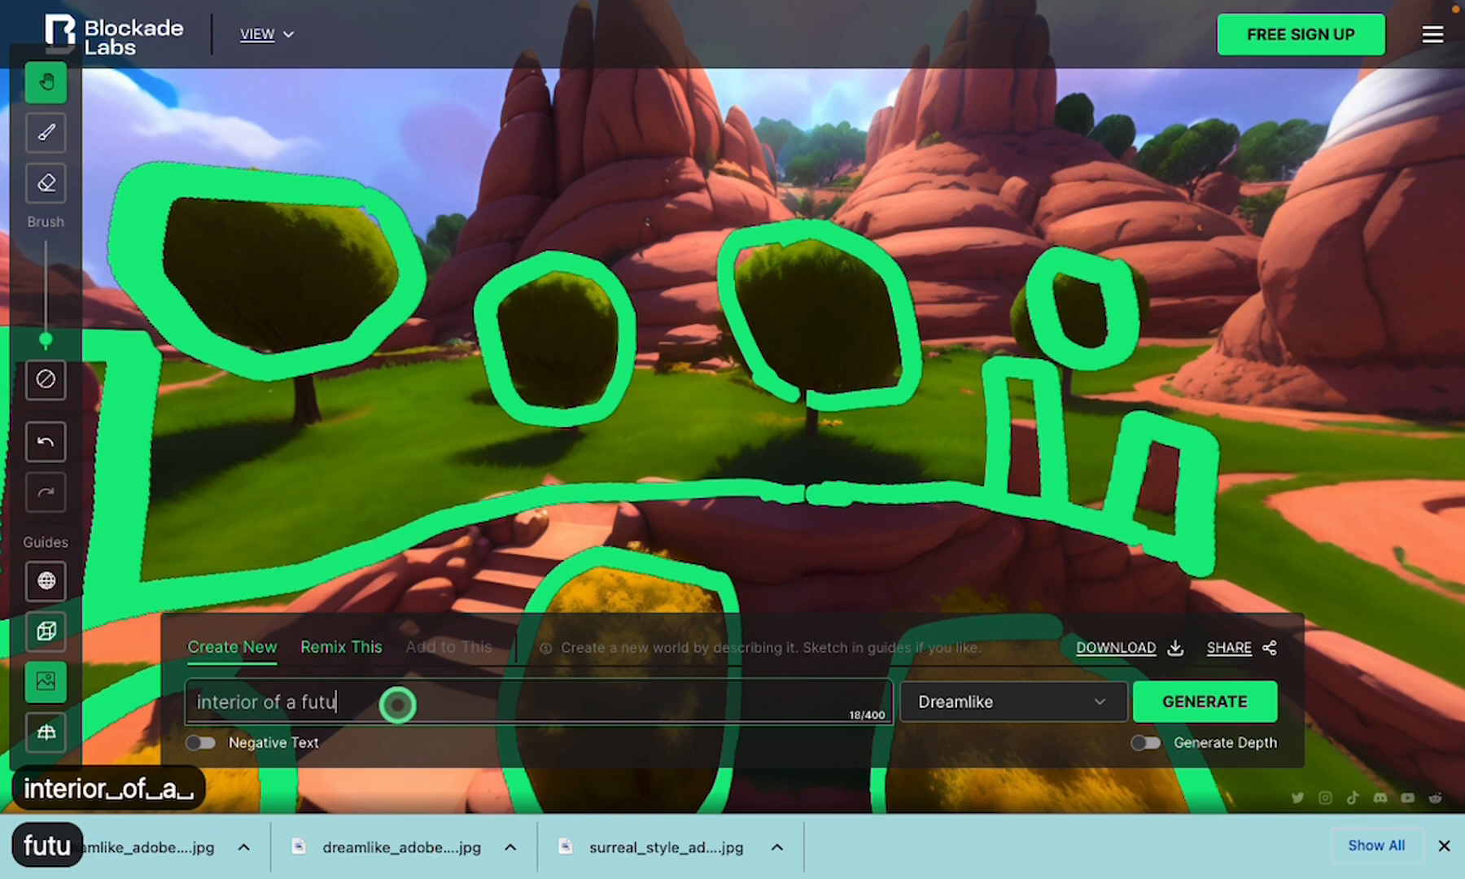
{"action": "type", "text": "ristic c"}
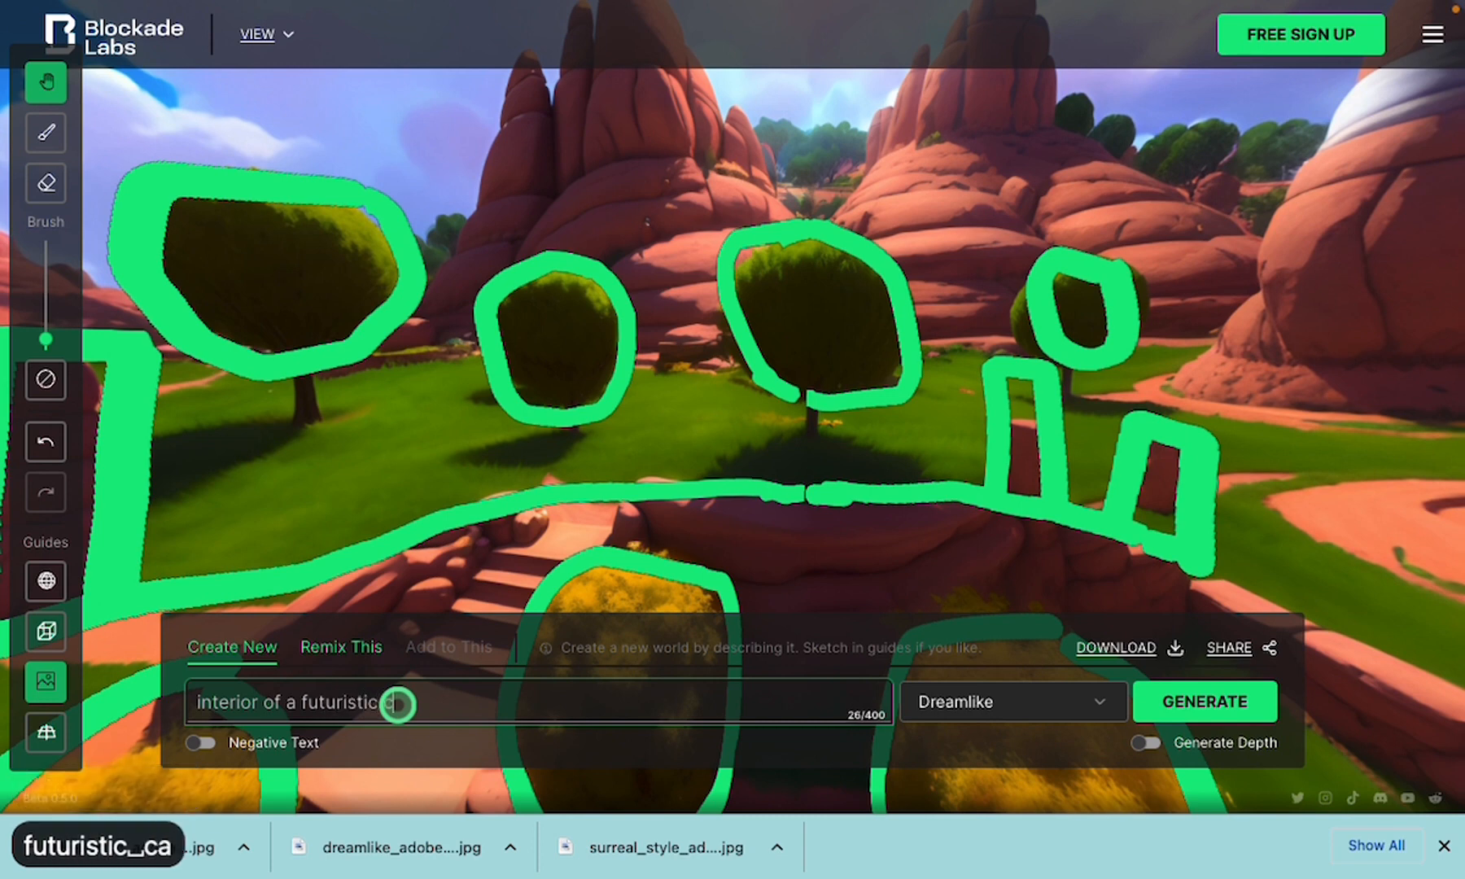
{"action": "type", "text": "asino"}
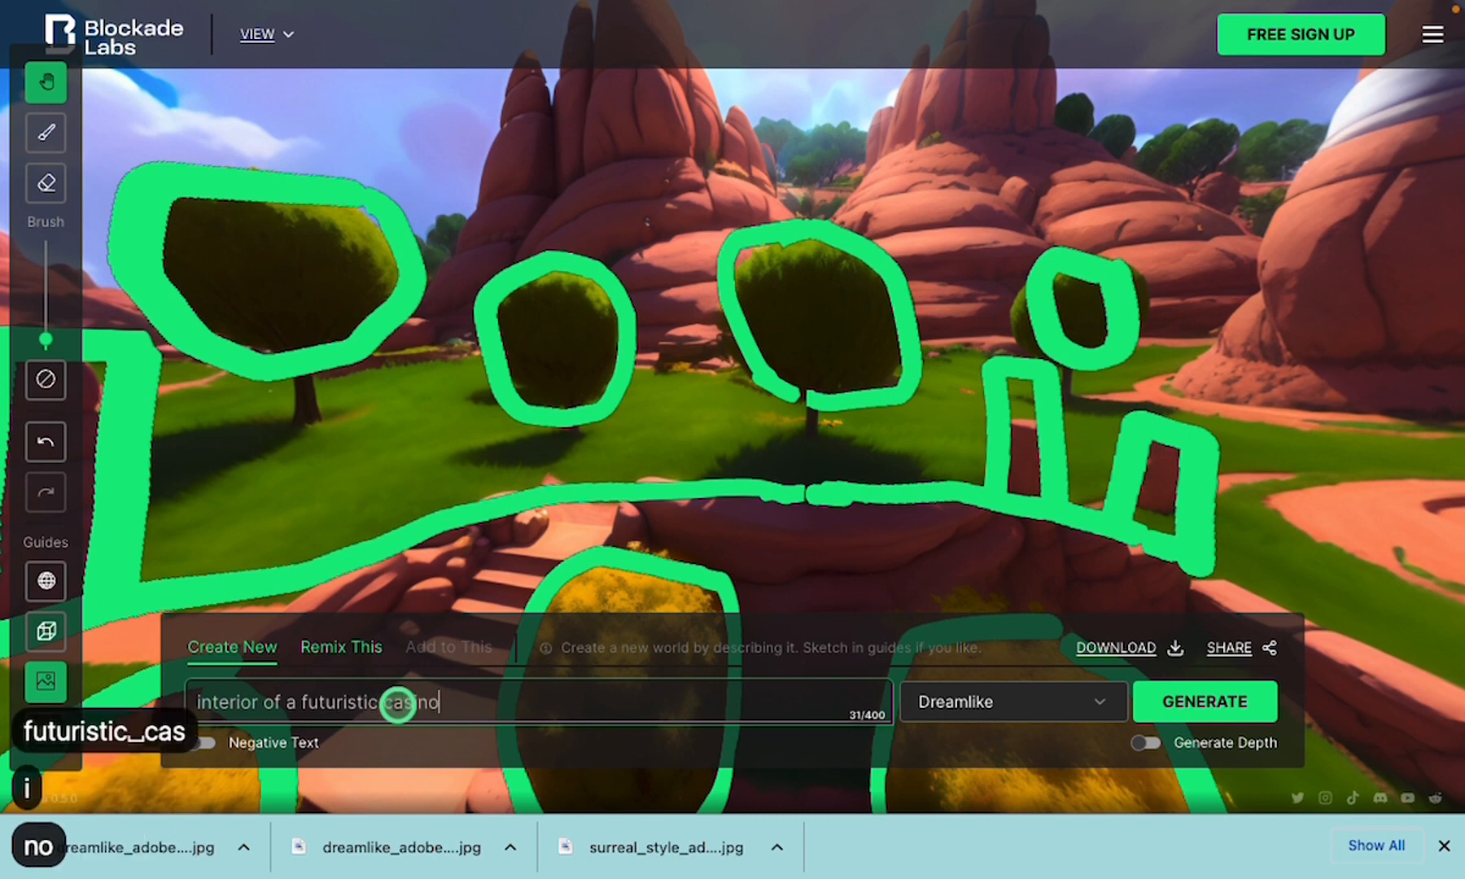
{"action": "left_click", "coordinate": [1095, 701]}
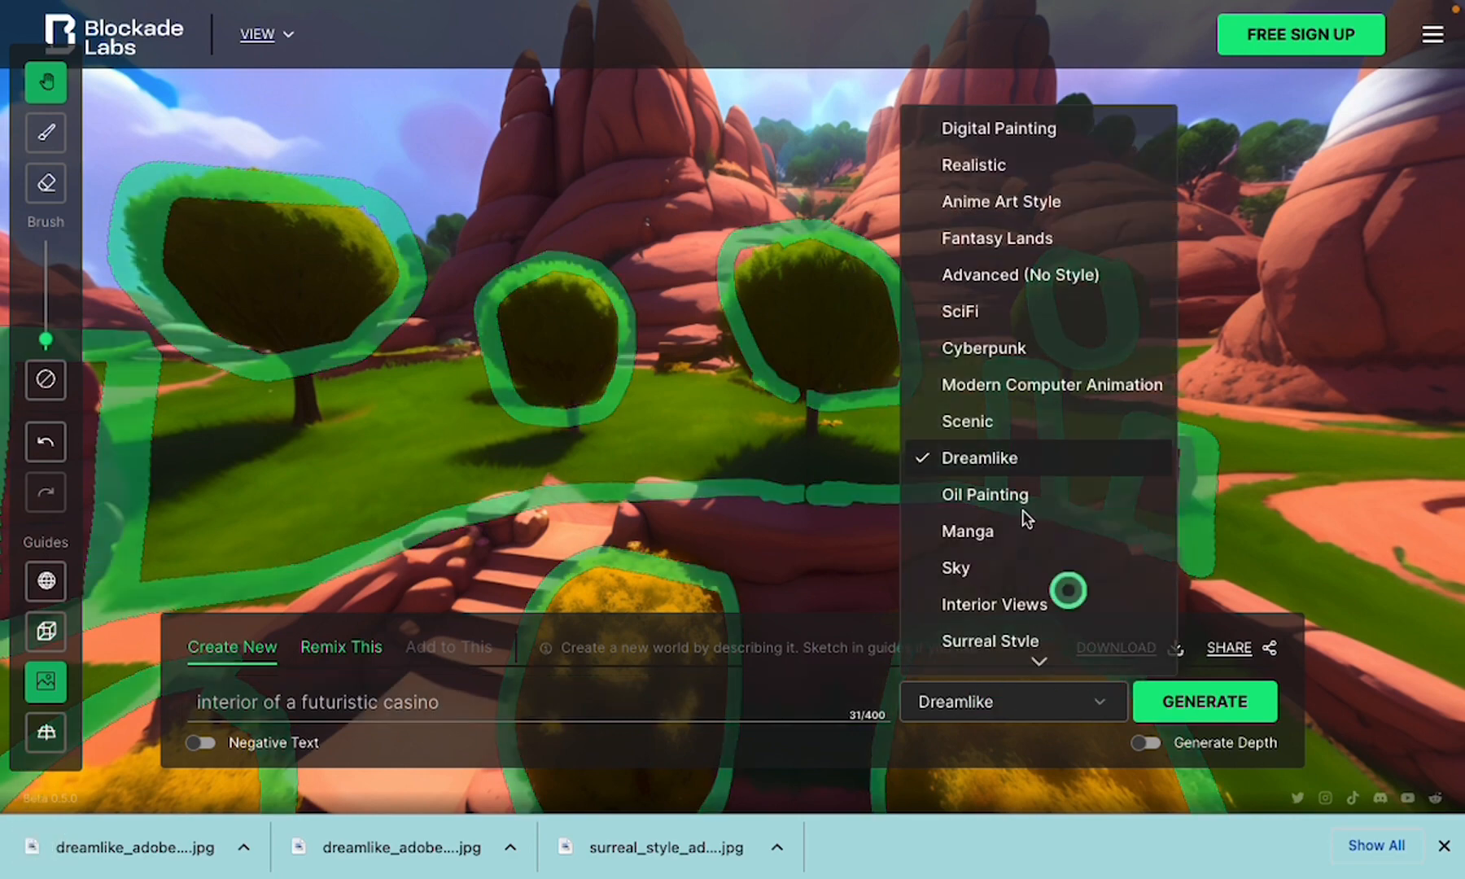
{"action": "left_click", "coordinate": [1008, 350]}
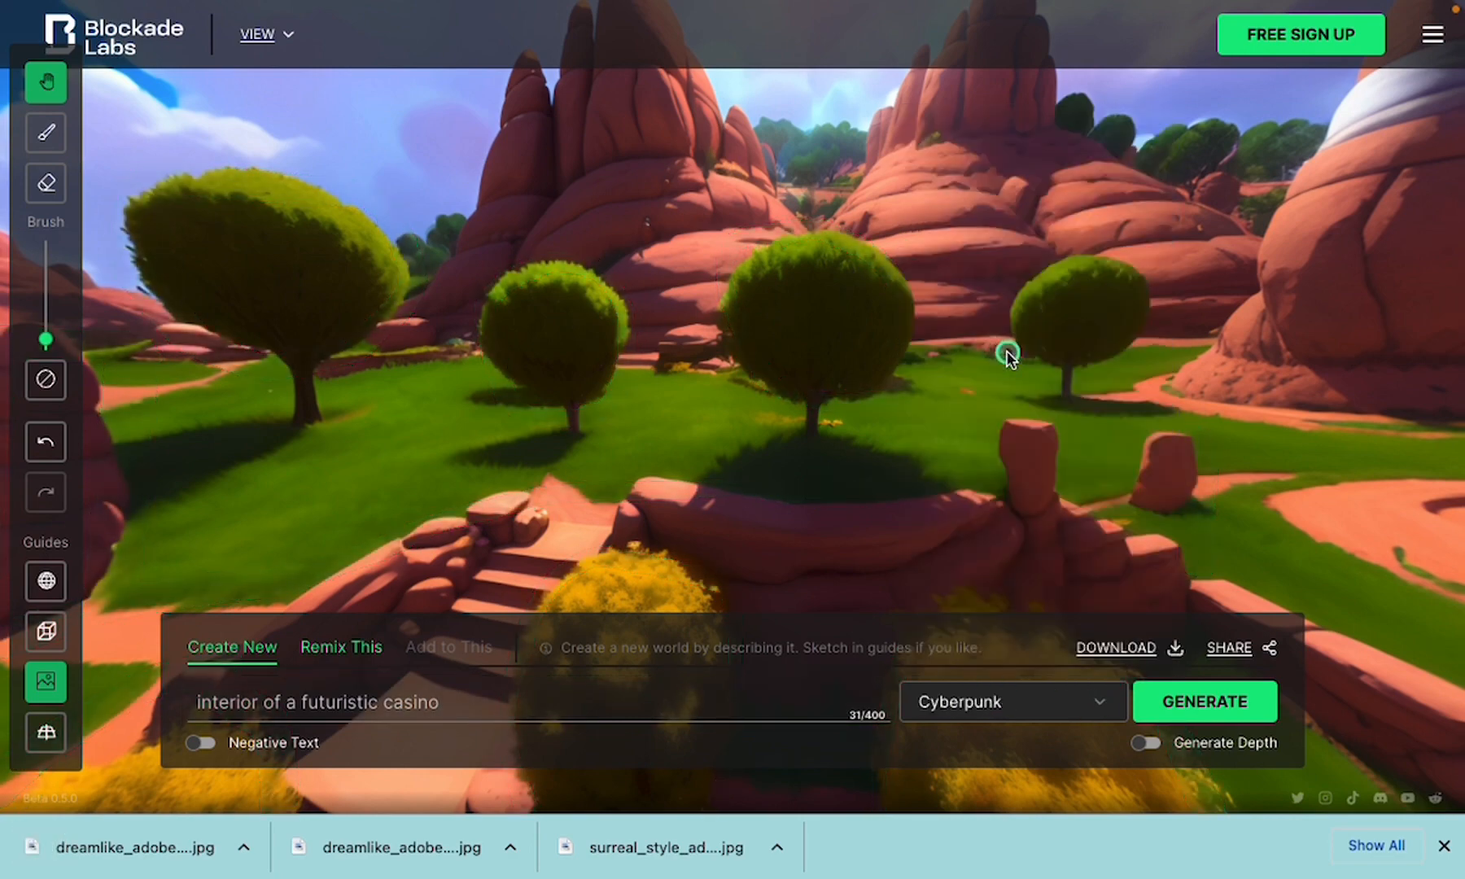
Generate the Cyberpunk casino skybox from the same sketch and look around its interior
{"action": "left_click", "coordinate": [1201, 700]}
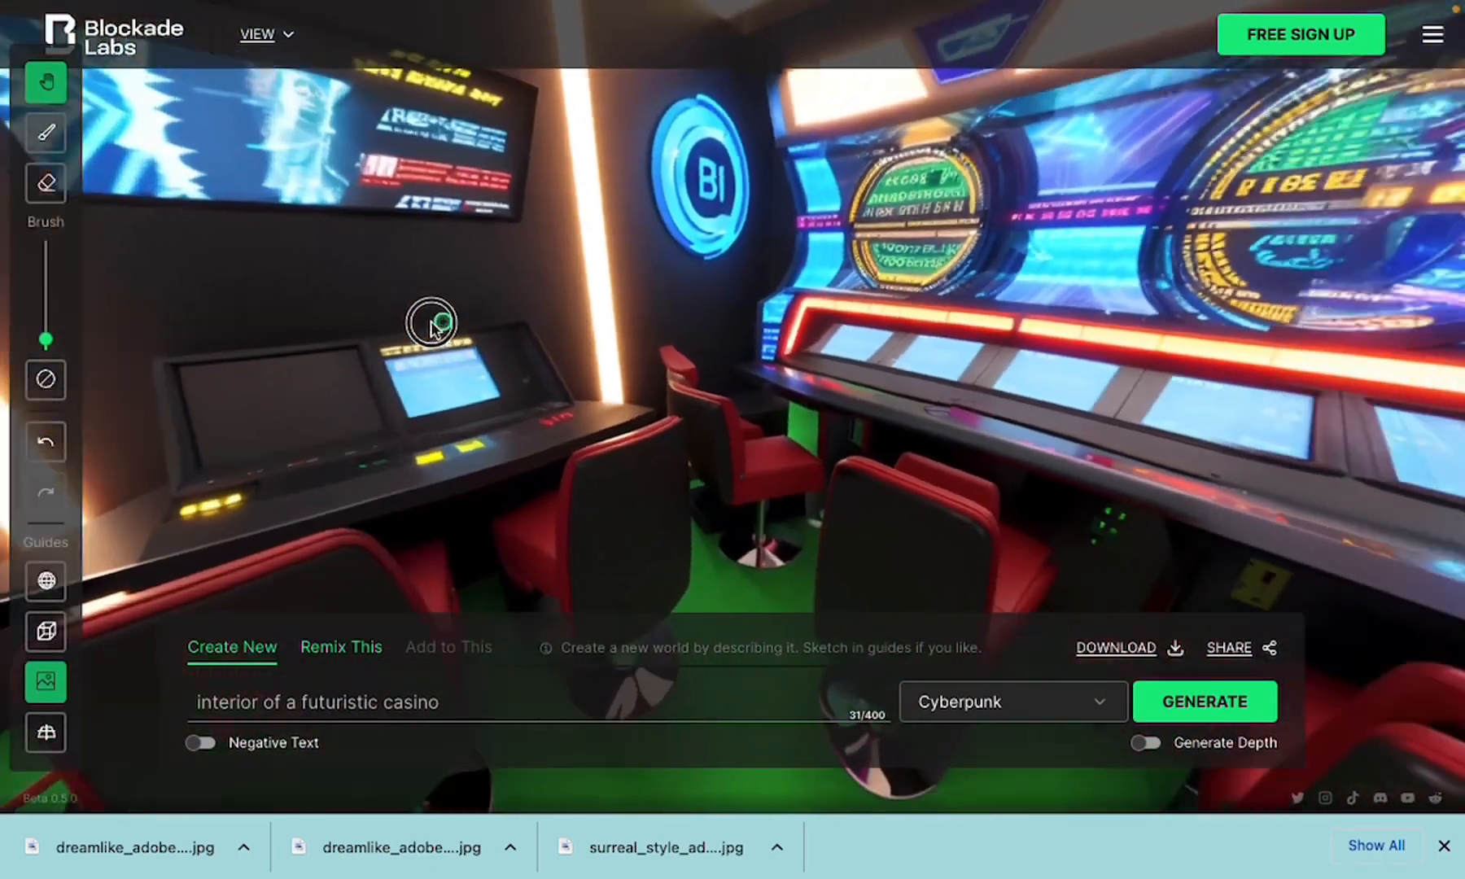
{"action": "left_click_drag", "start_coordinate": [431, 323], "coordinate": [163, 342]}
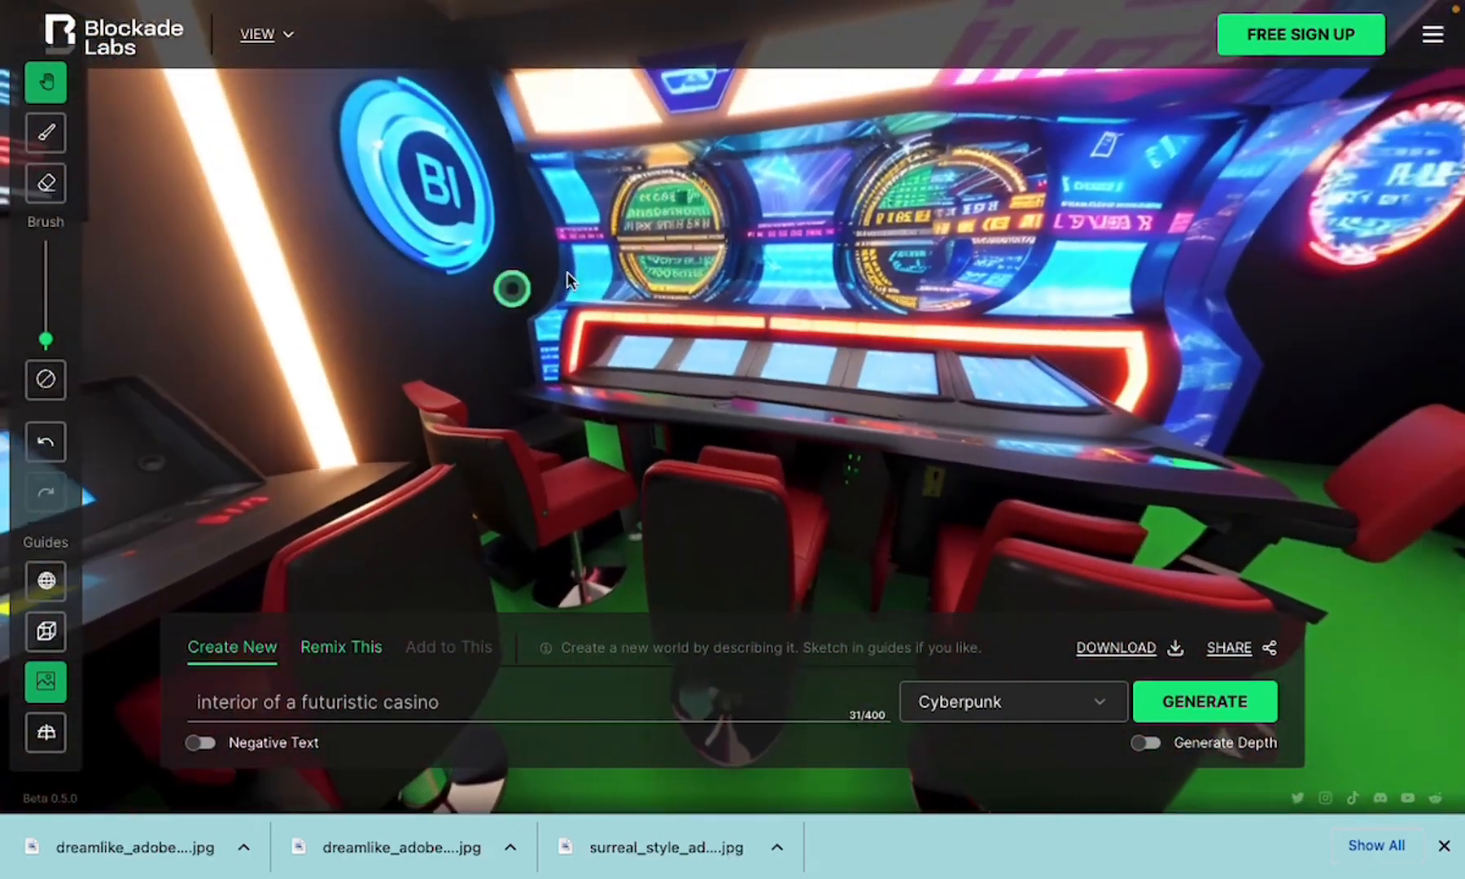
{"action": "left_click_drag", "start_coordinate": [971, 245], "coordinate": [340, 315]}
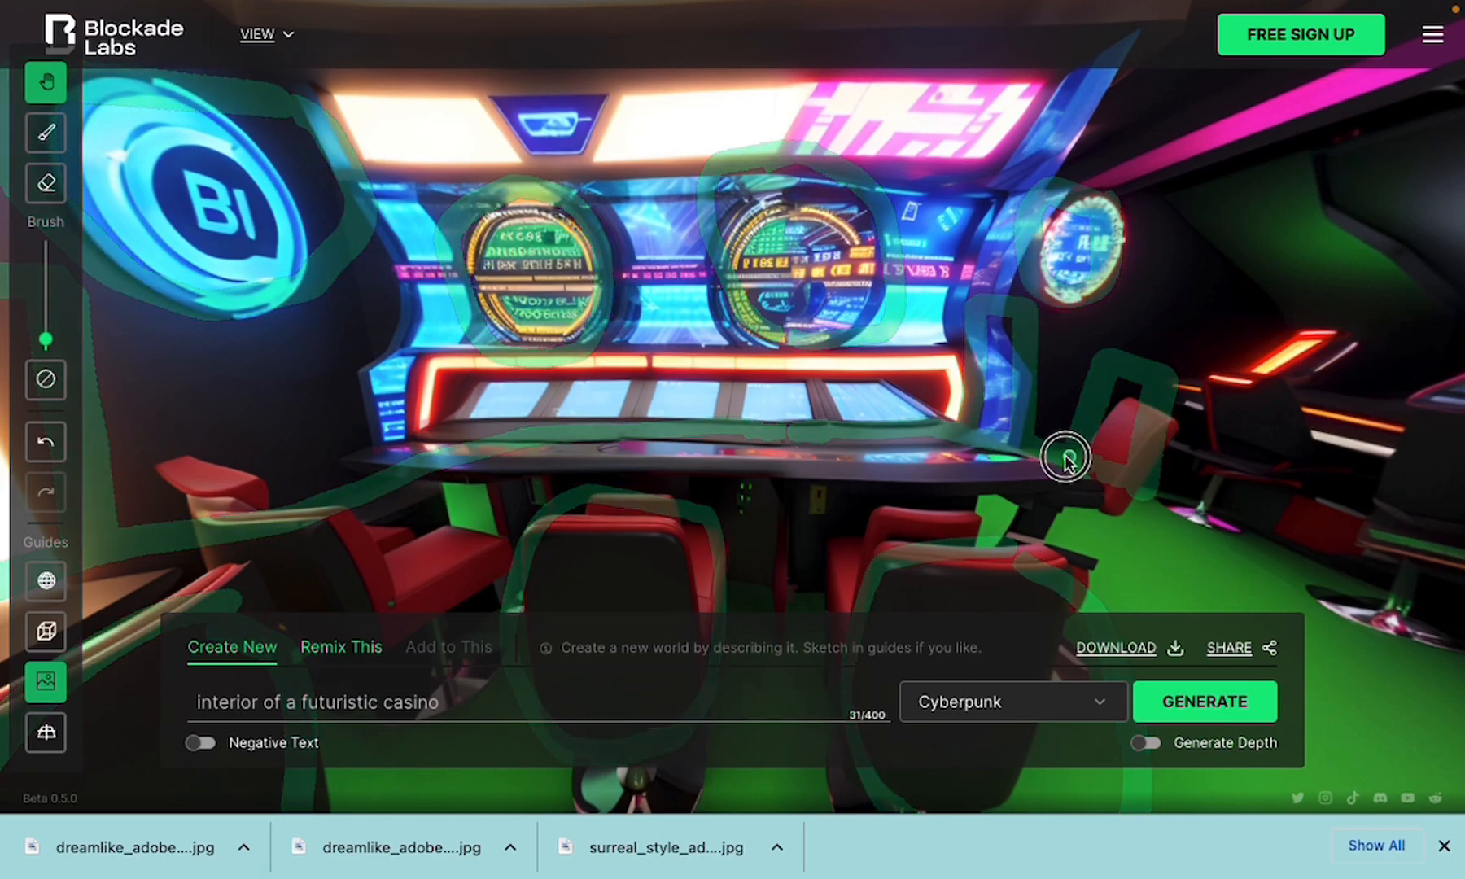
{"action": "mouse_move", "coordinate": [1067, 454]}
{"action": "left_mouse_down"}
{"action": "mouse_move", "coordinate": [687, 454]}
{"action": "mouse_move", "coordinate": [411, 480]}
{"action": "left_mouse_up"}
{"action": "left_click_drag", "start_coordinate": [1070, 461], "coordinate": [423, 457]}
{"action": "left_click_drag", "start_coordinate": [1077, 457], "coordinate": [471, 494]}
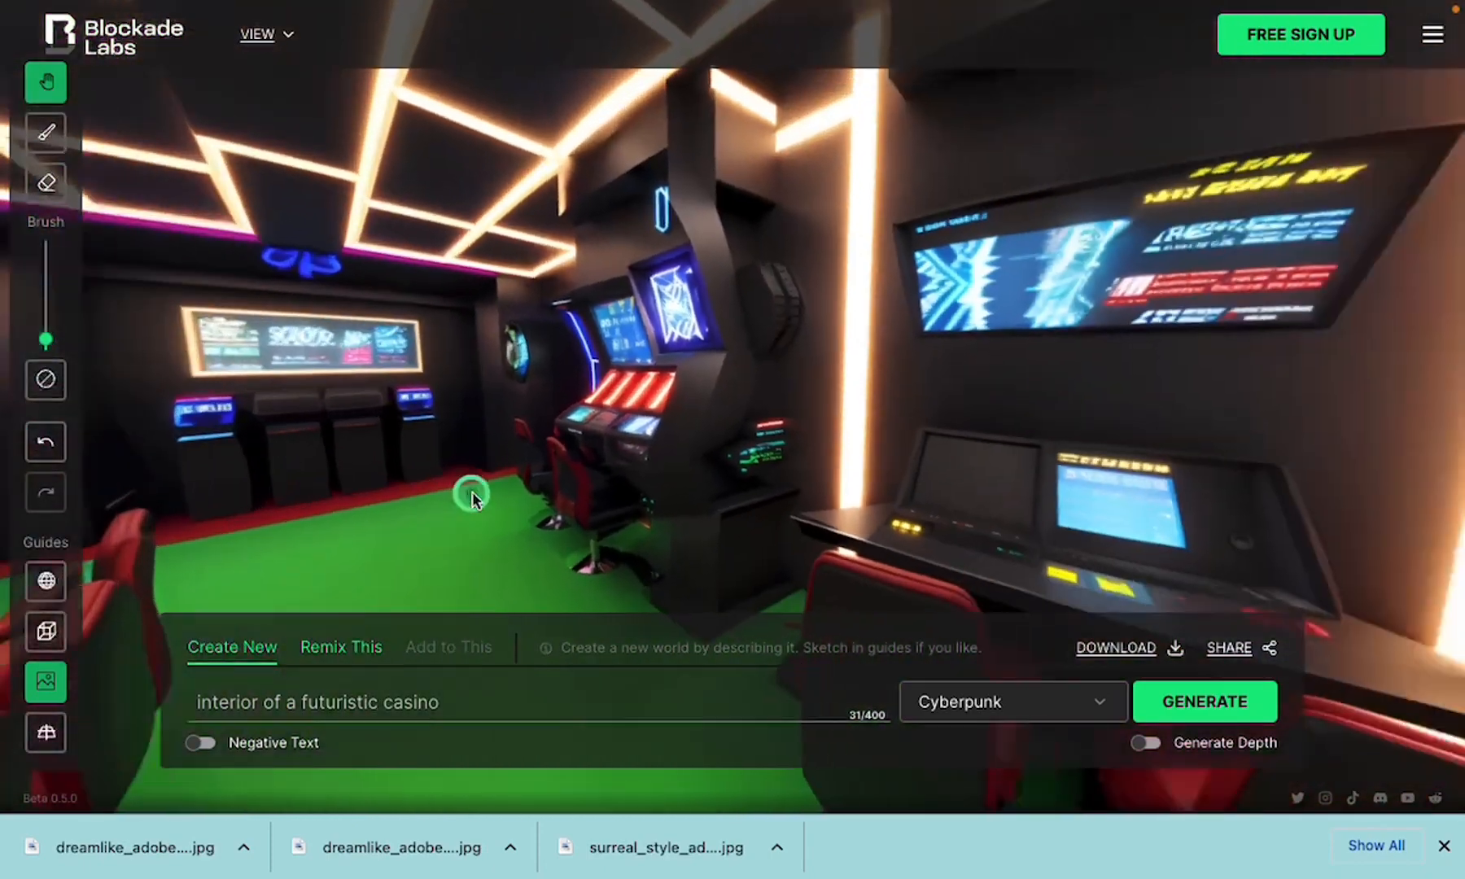
{"action": "left_click_drag", "start_coordinate": [1040, 367], "coordinate": [851, 415]}
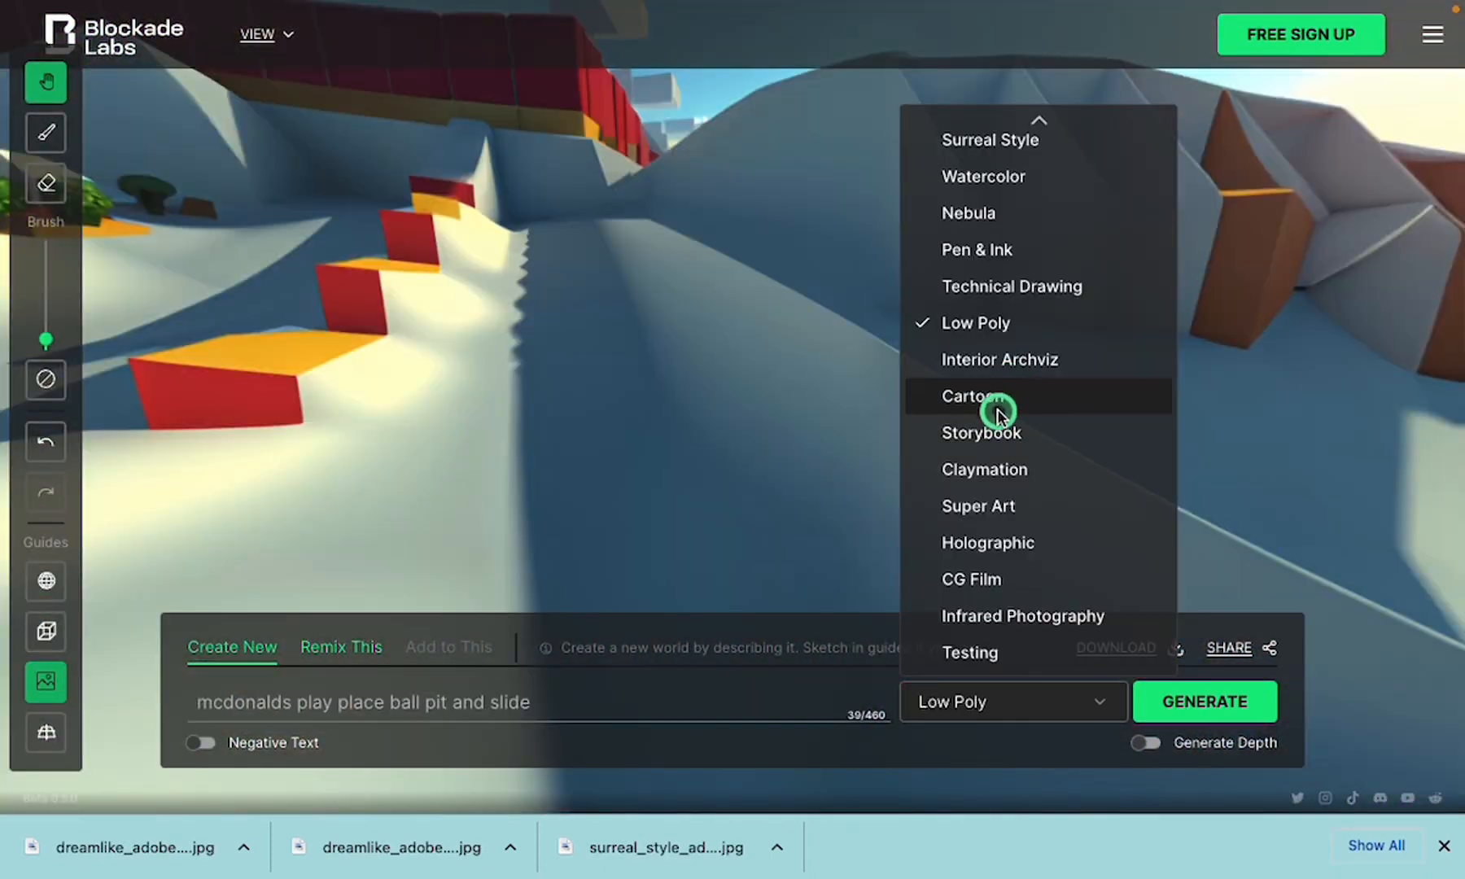
Change the style to Cartoon and generate the "mcdonalds play place ball pit and slide" skybox
{"action": "left_click", "coordinate": [998, 398]}
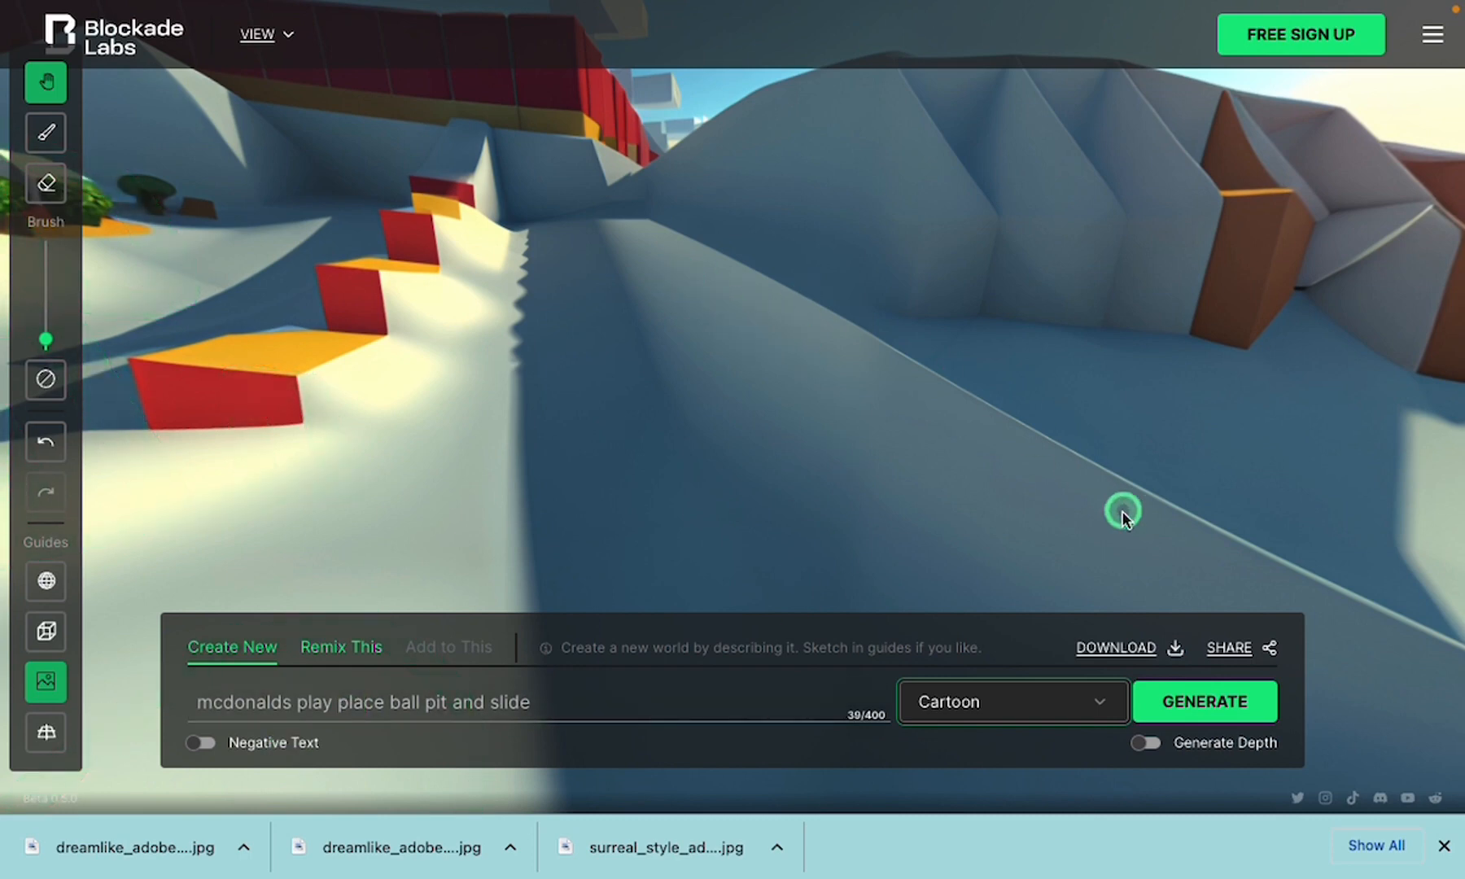
{"action": "left_click", "coordinate": [1224, 710]}
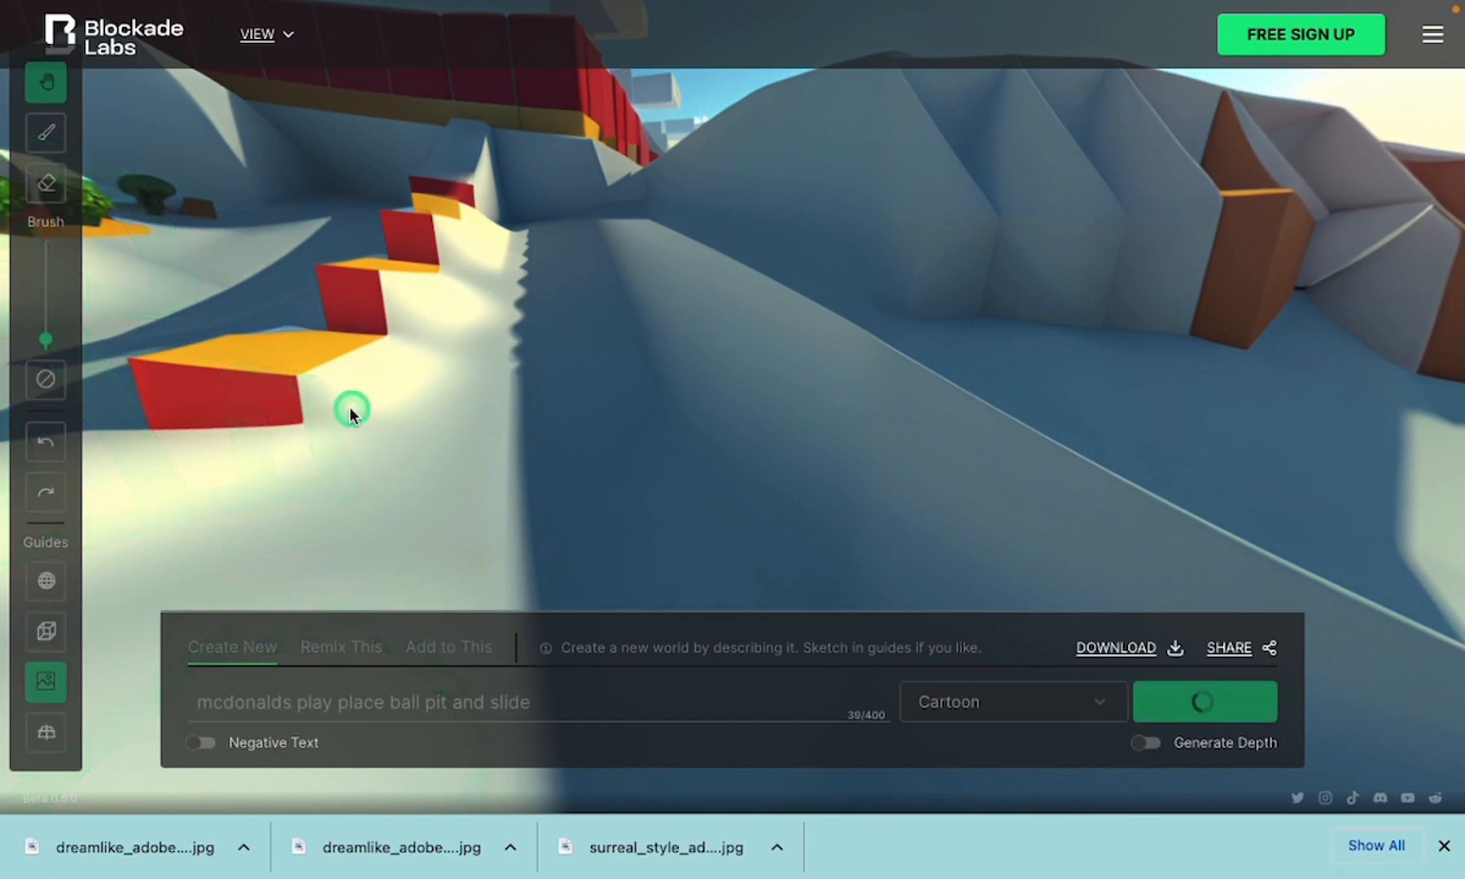
{"action": "left_click_drag", "start_coordinate": [226, 389], "coordinate": [827, 386]}
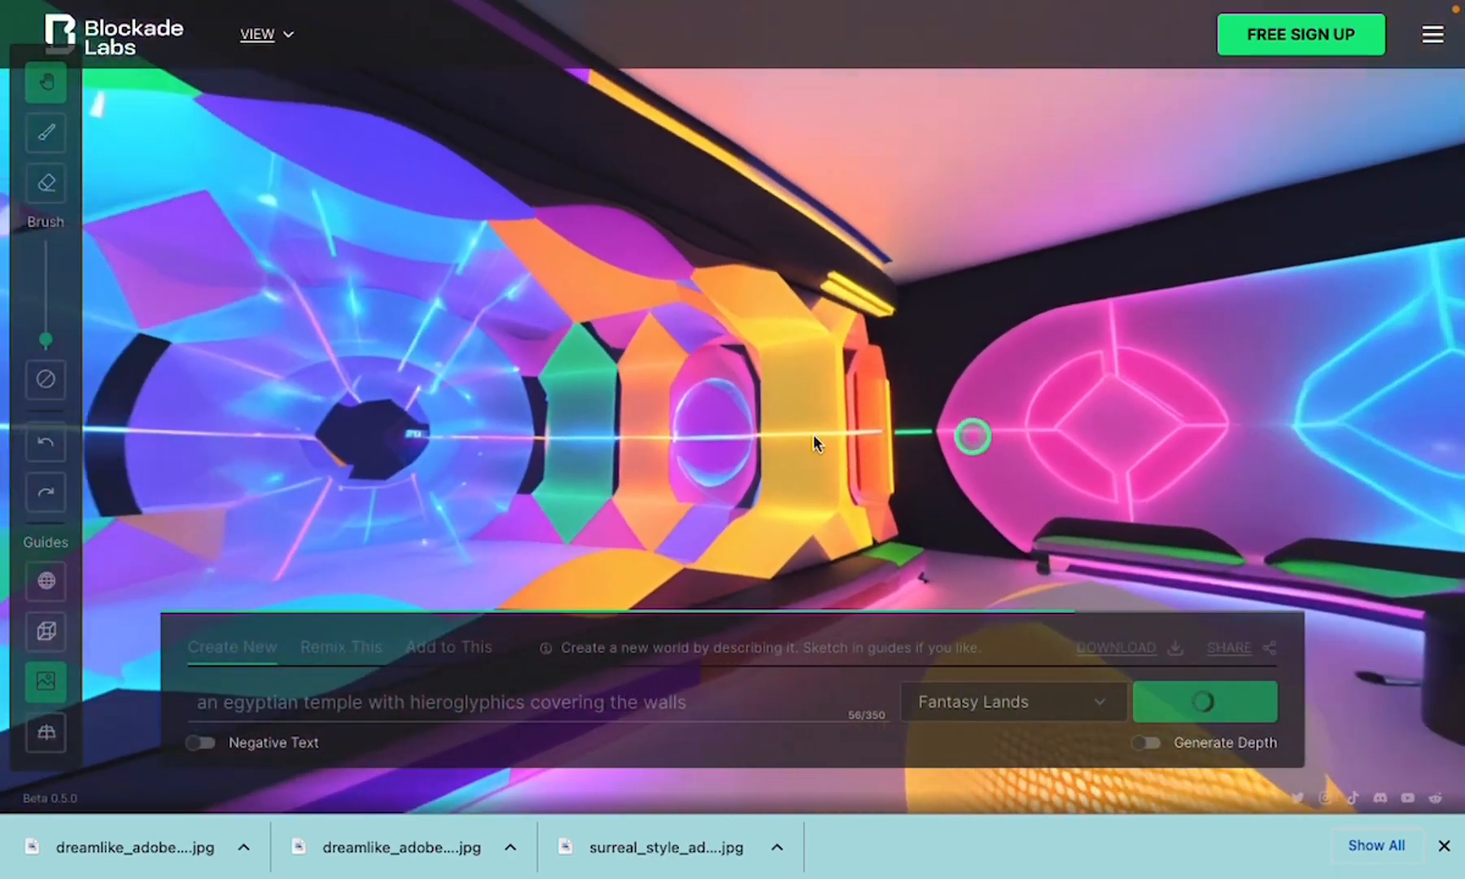
Look around the neon play place skybox and the Fantasy Lands Egyptian temple skybox
{"action": "left_click_drag", "start_coordinate": [275, 429], "coordinate": [893, 395]}
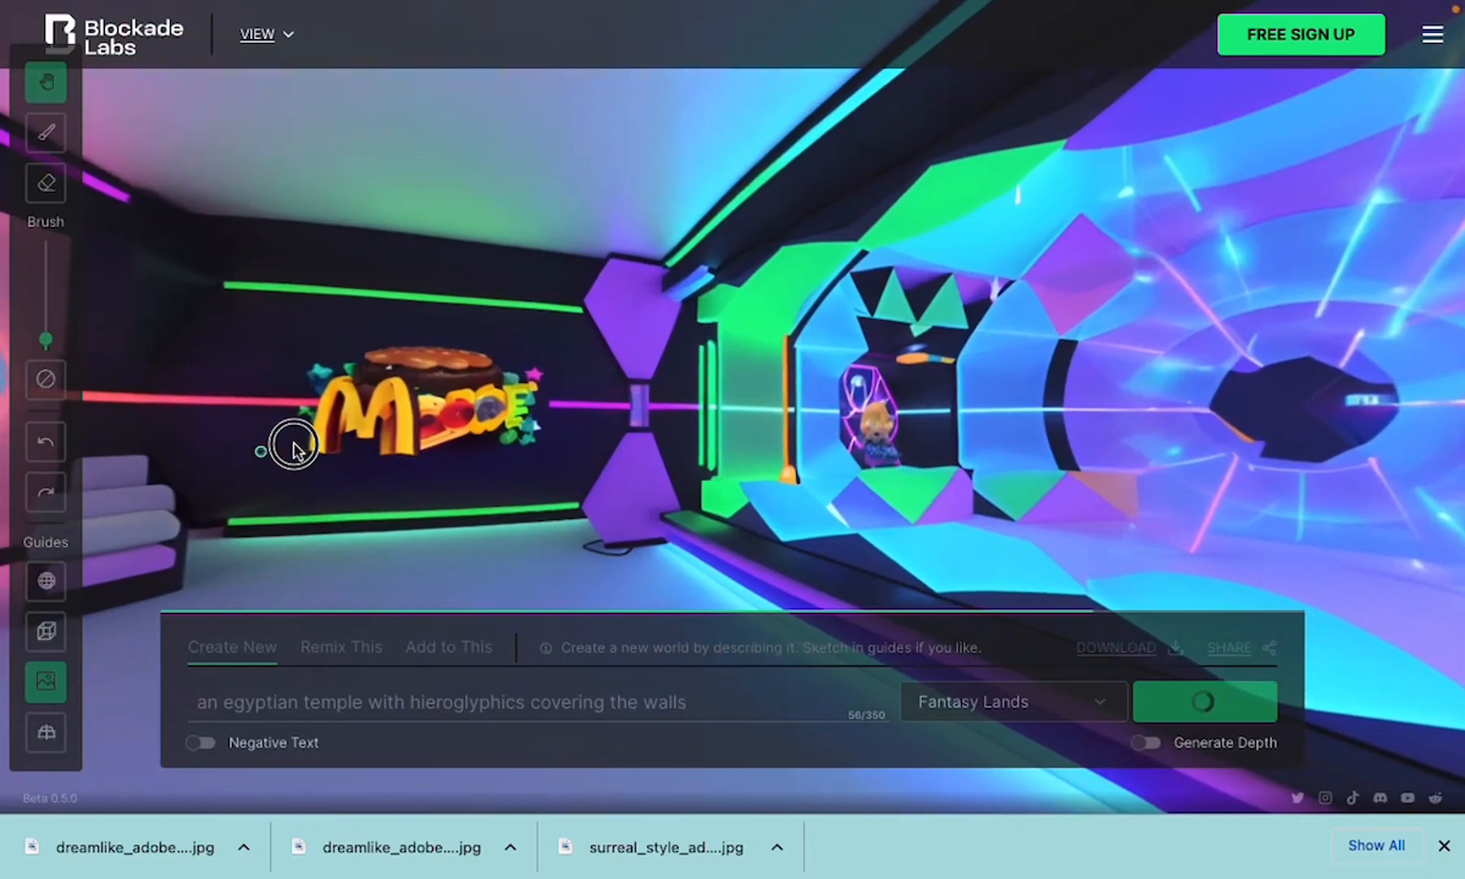
{"action": "left_click_drag", "start_coordinate": [292, 441], "coordinate": [975, 398]}
{"action": "left_click_drag", "start_coordinate": [232, 389], "coordinate": [747, 398]}
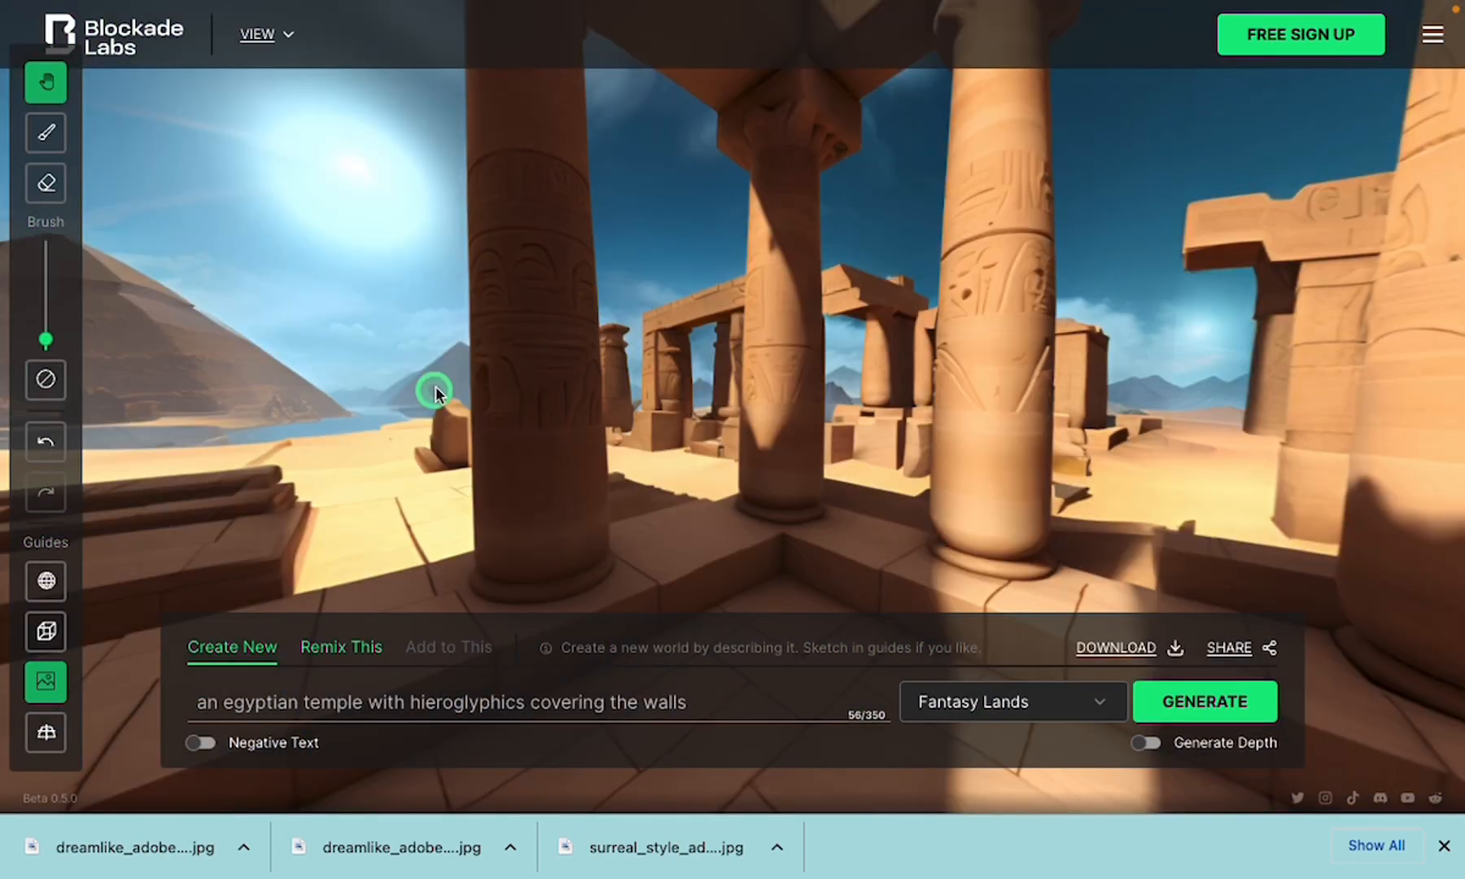
{"action": "left_click_drag", "start_coordinate": [434, 393], "coordinate": [1004, 320]}
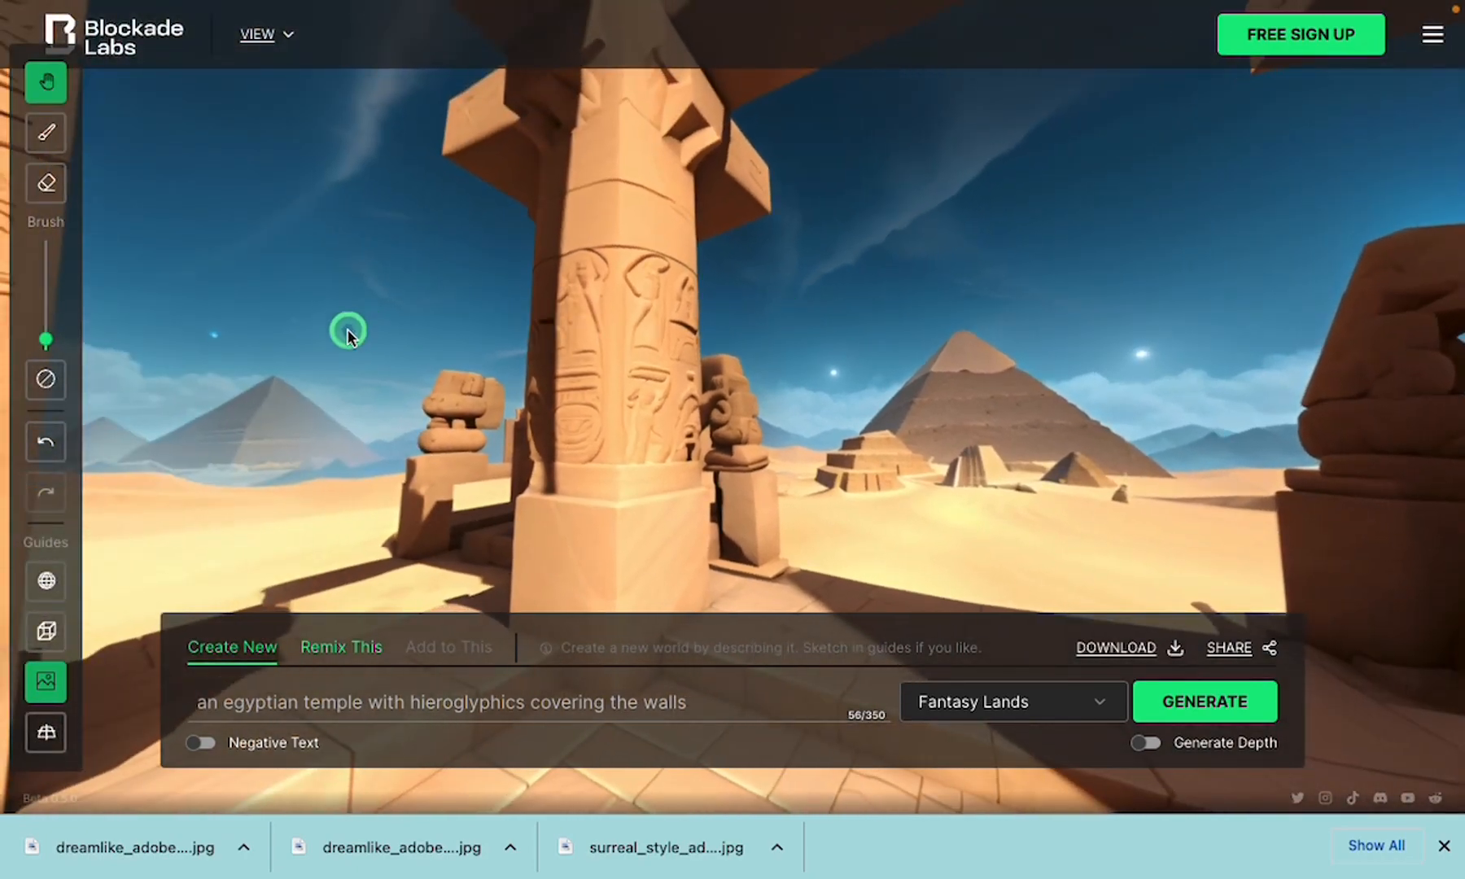
Look around the Egyptian temple skybox, examining its carved columns, ceiling, stone floor and the surrounding pyramids
{"action": "left_click_drag", "start_coordinate": [347, 329], "coordinate": [816, 334]}
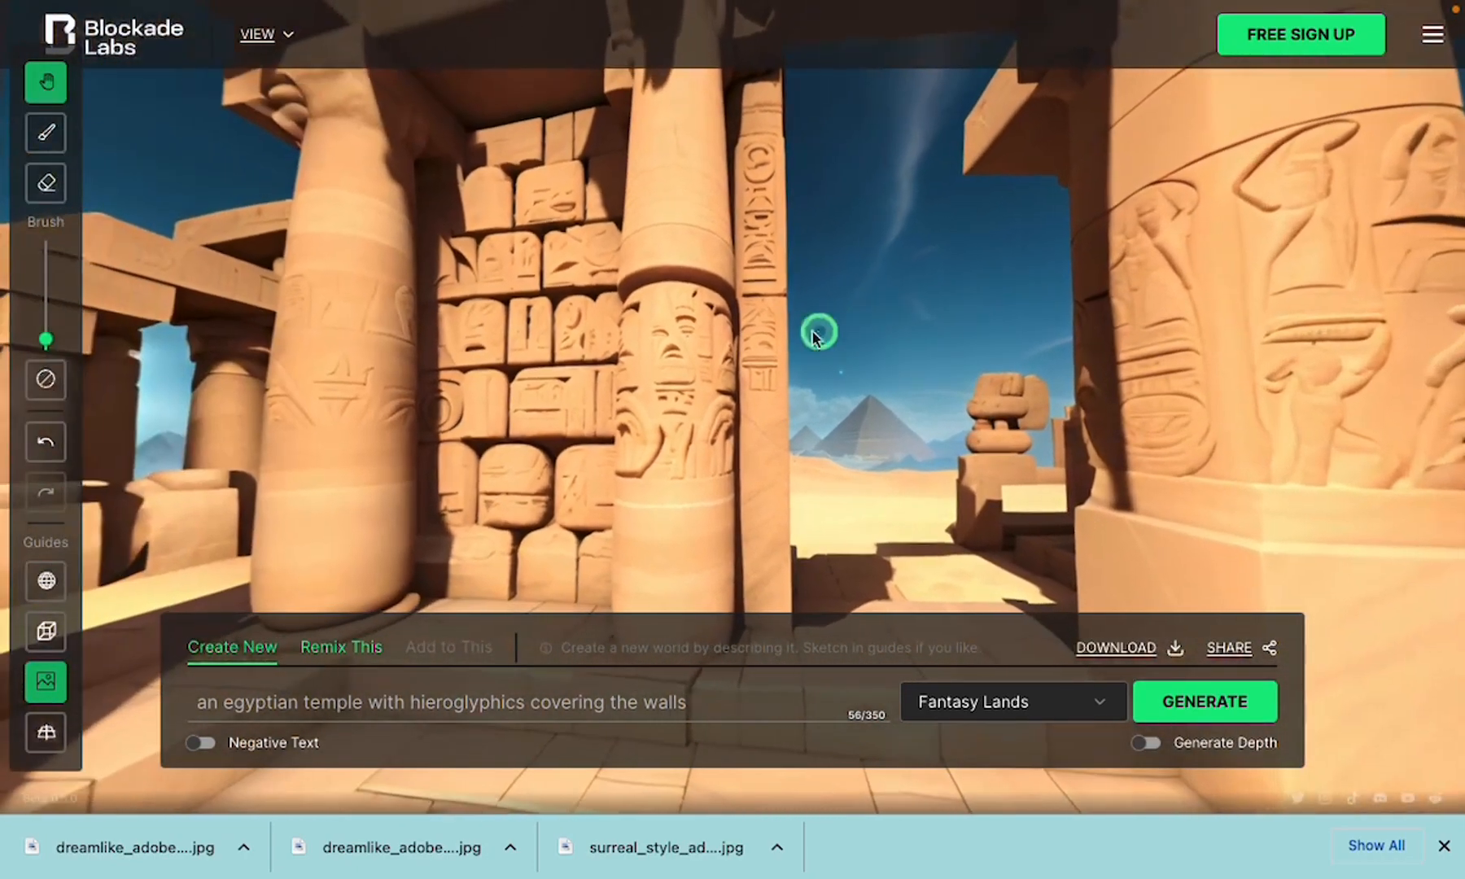
{"action": "left_click_drag", "start_coordinate": [350, 252], "coordinate": [670, 287]}
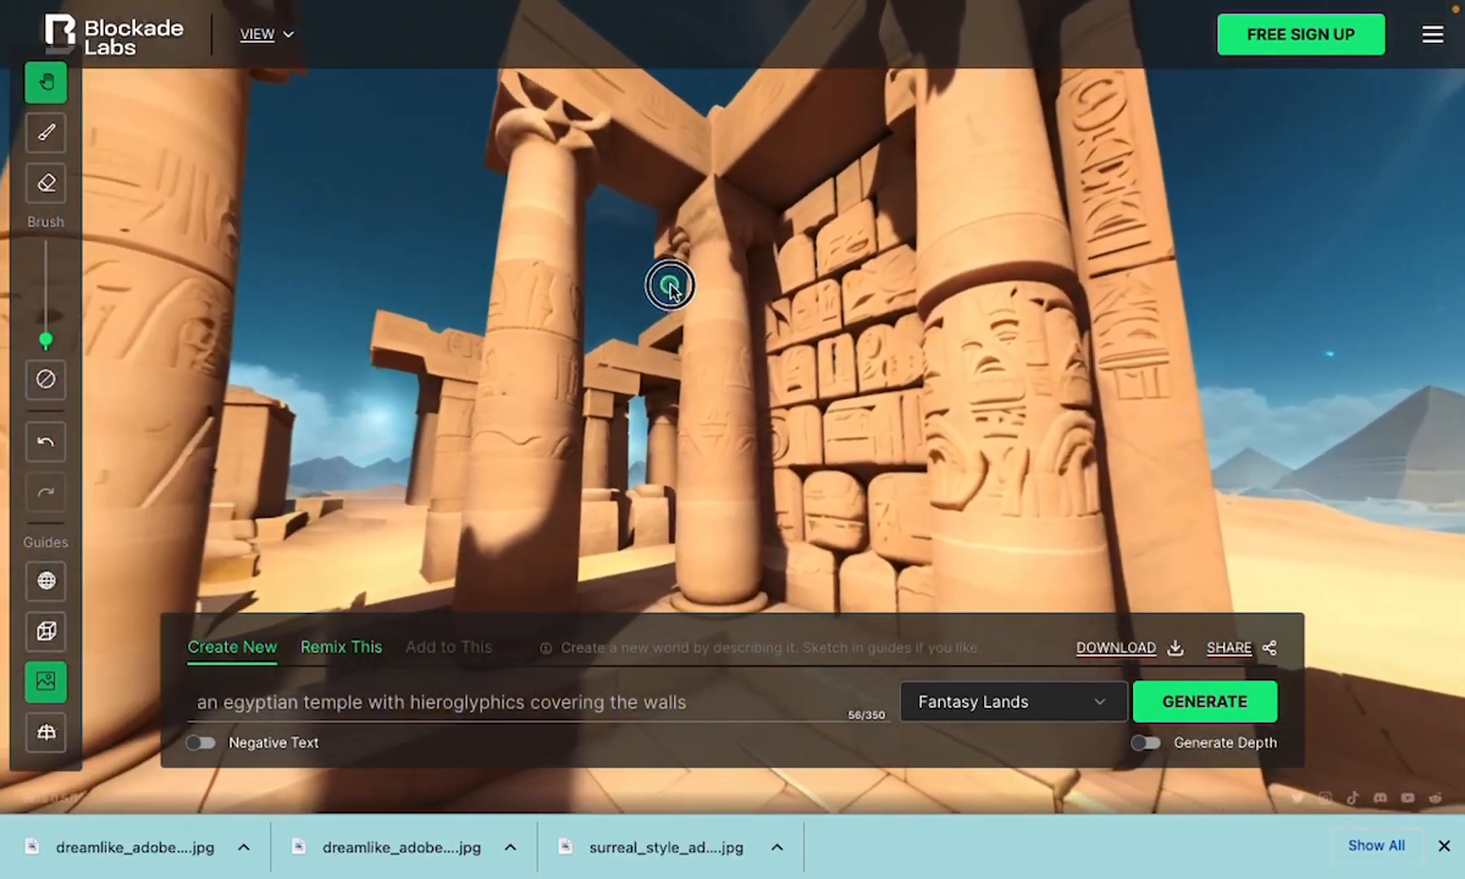
{"action": "left_click_drag", "start_coordinate": [298, 412], "coordinate": [770, 393]}
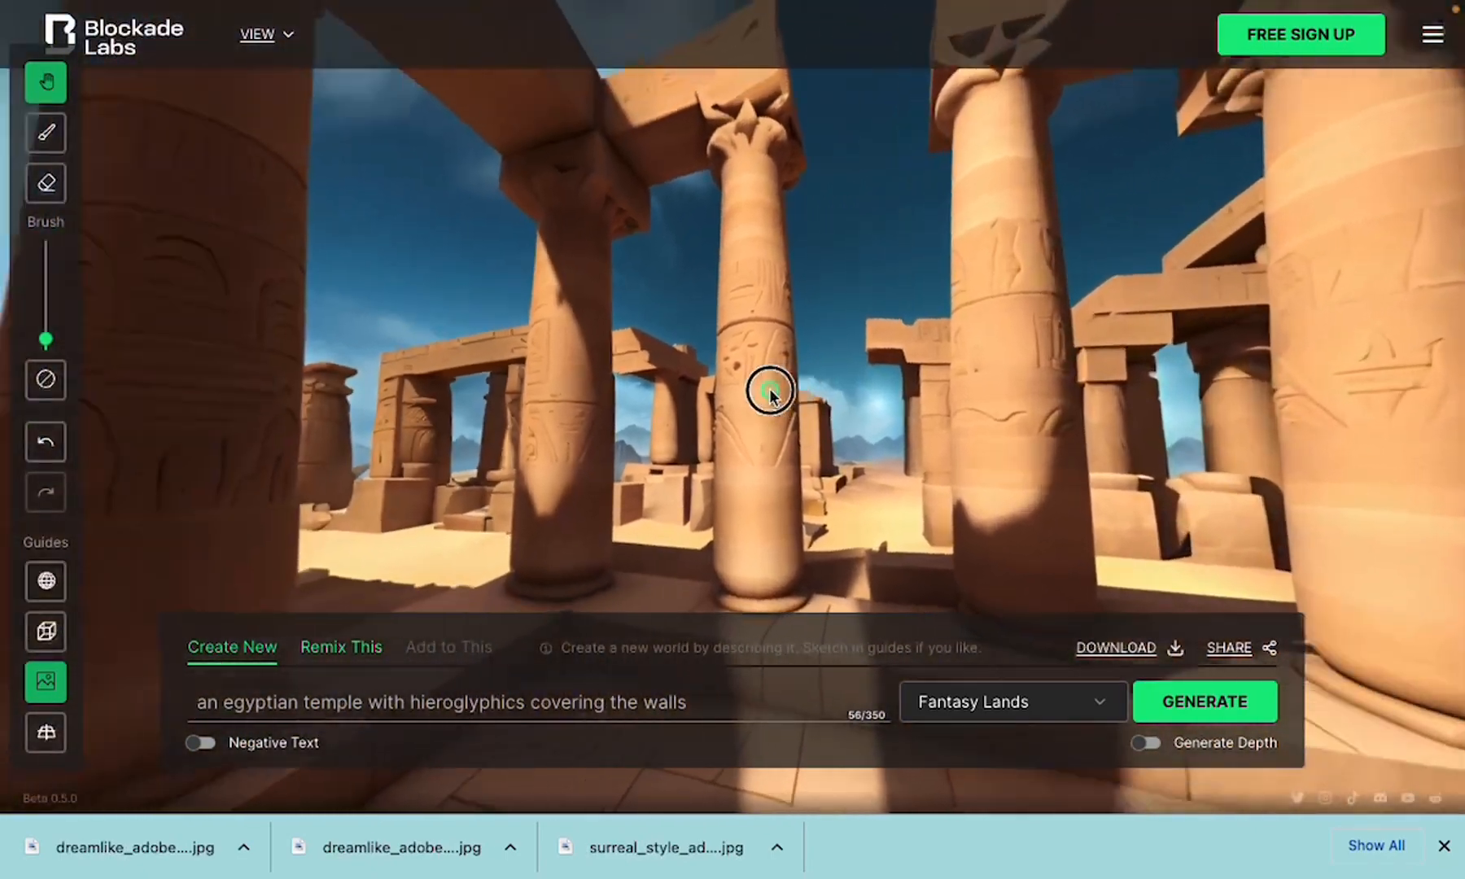
{"action": "left_click_drag", "start_coordinate": [275, 350], "coordinate": [739, 360]}
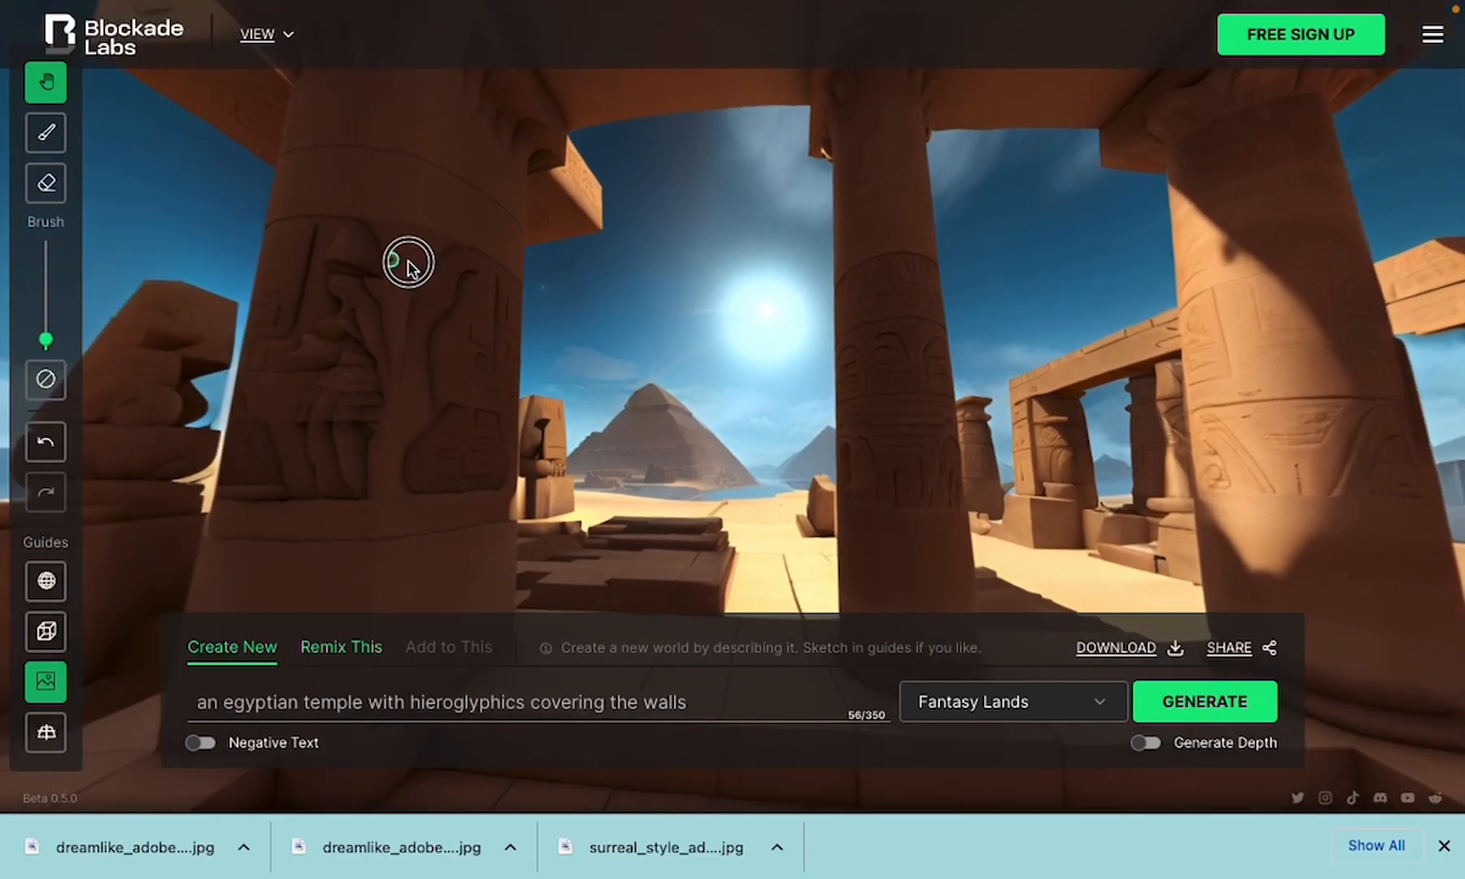
{"action": "left_click_drag", "start_coordinate": [405, 261], "coordinate": [828, 415]}
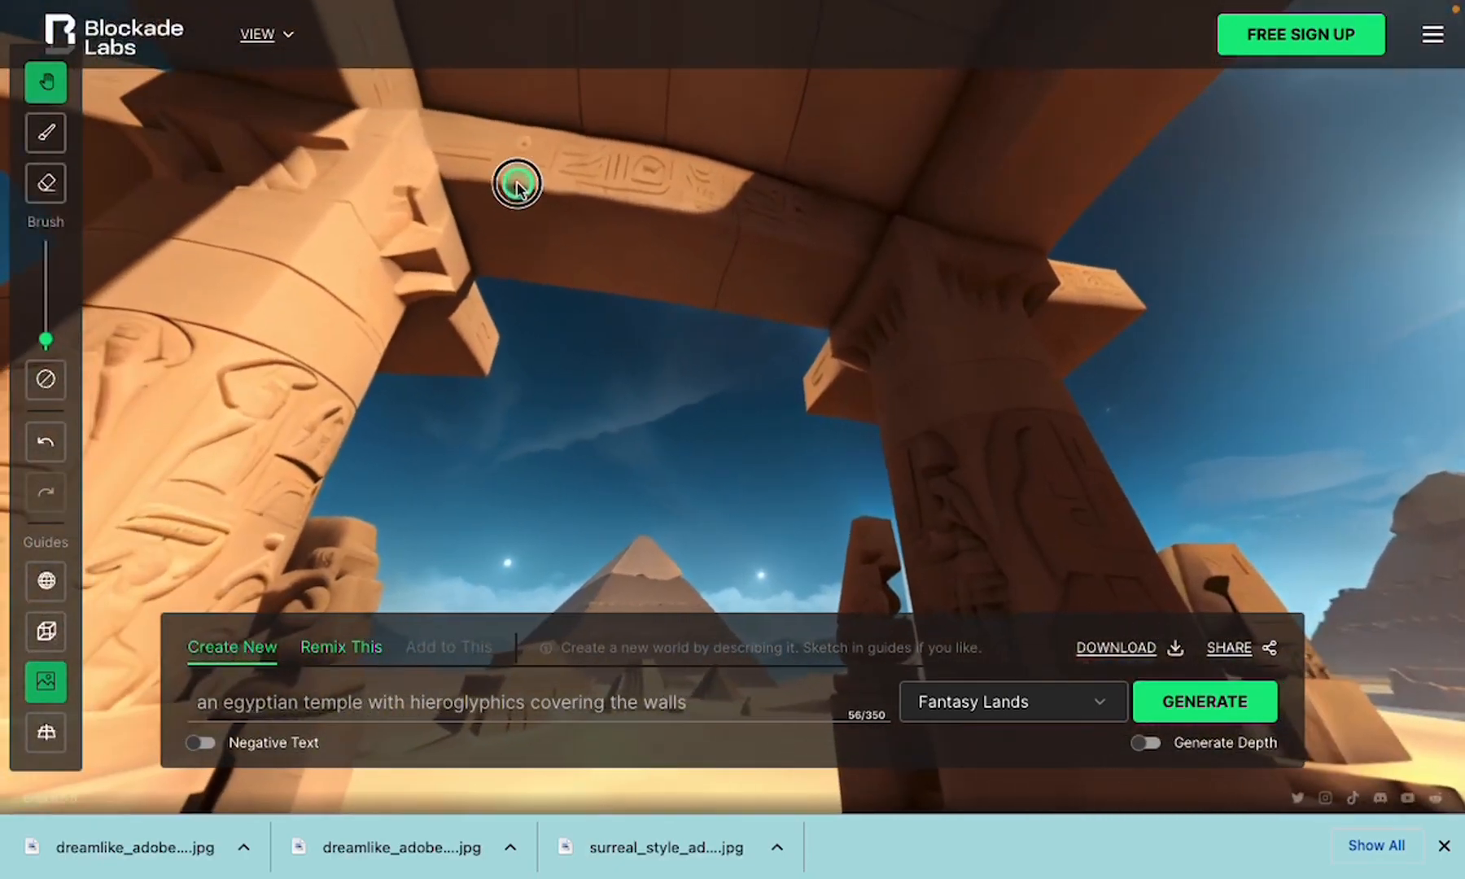
{"action": "left_click_drag", "start_coordinate": [517, 184], "coordinate": [71, 29]}
{"action": "left_click_drag", "start_coordinate": [958, 493], "coordinate": [342, 138]}
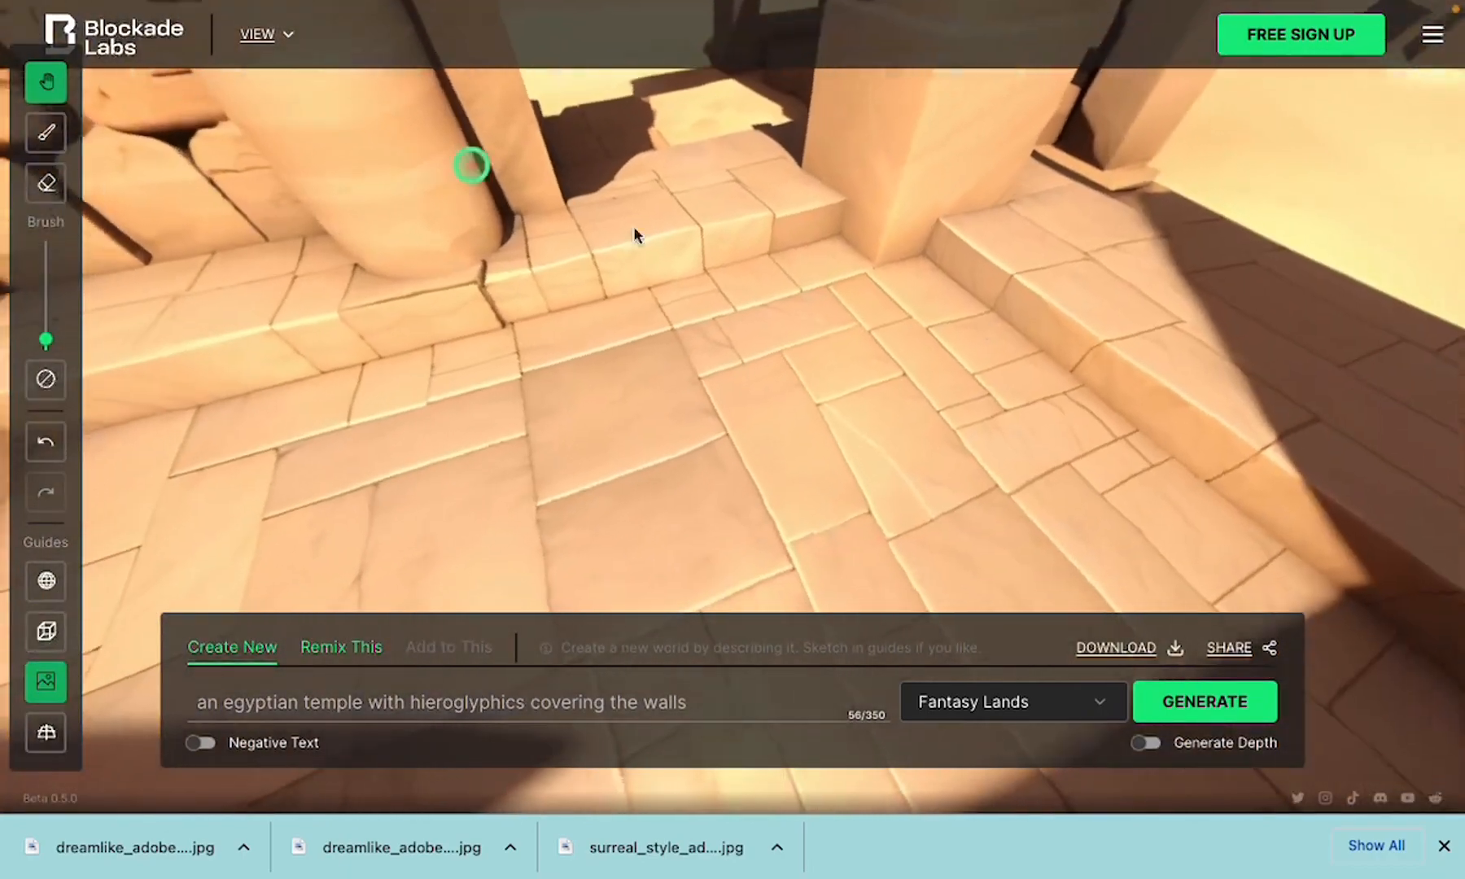
{"action": "left_click_drag", "start_coordinate": [1044, 369], "coordinate": [523, 470]}
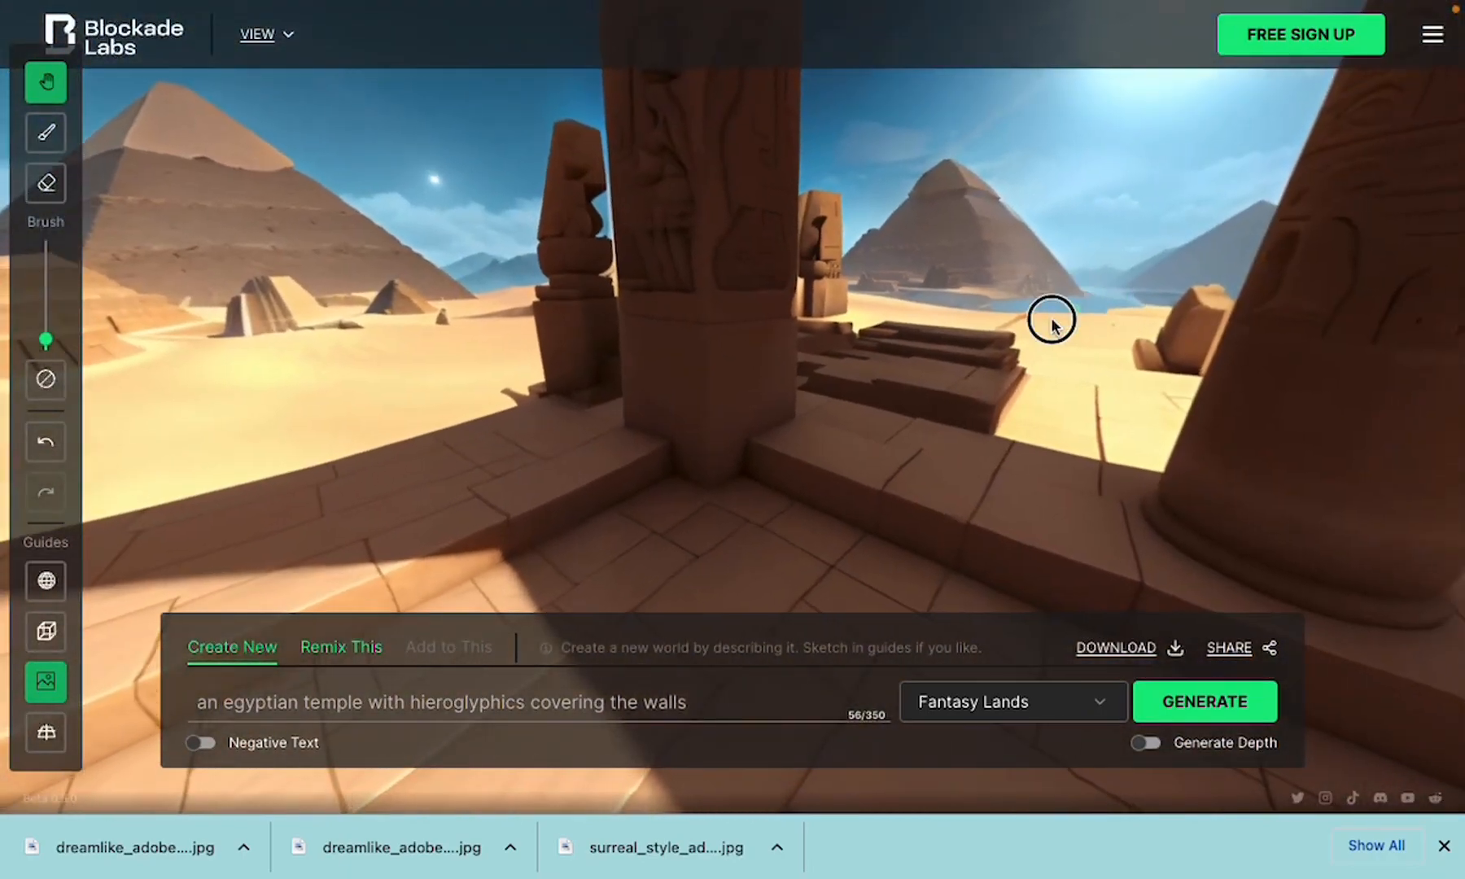
Download the Fantasy Lands Egyptian temple skybox image
{"action": "left_click_drag", "start_coordinate": [1052, 320], "coordinate": [271, 422]}
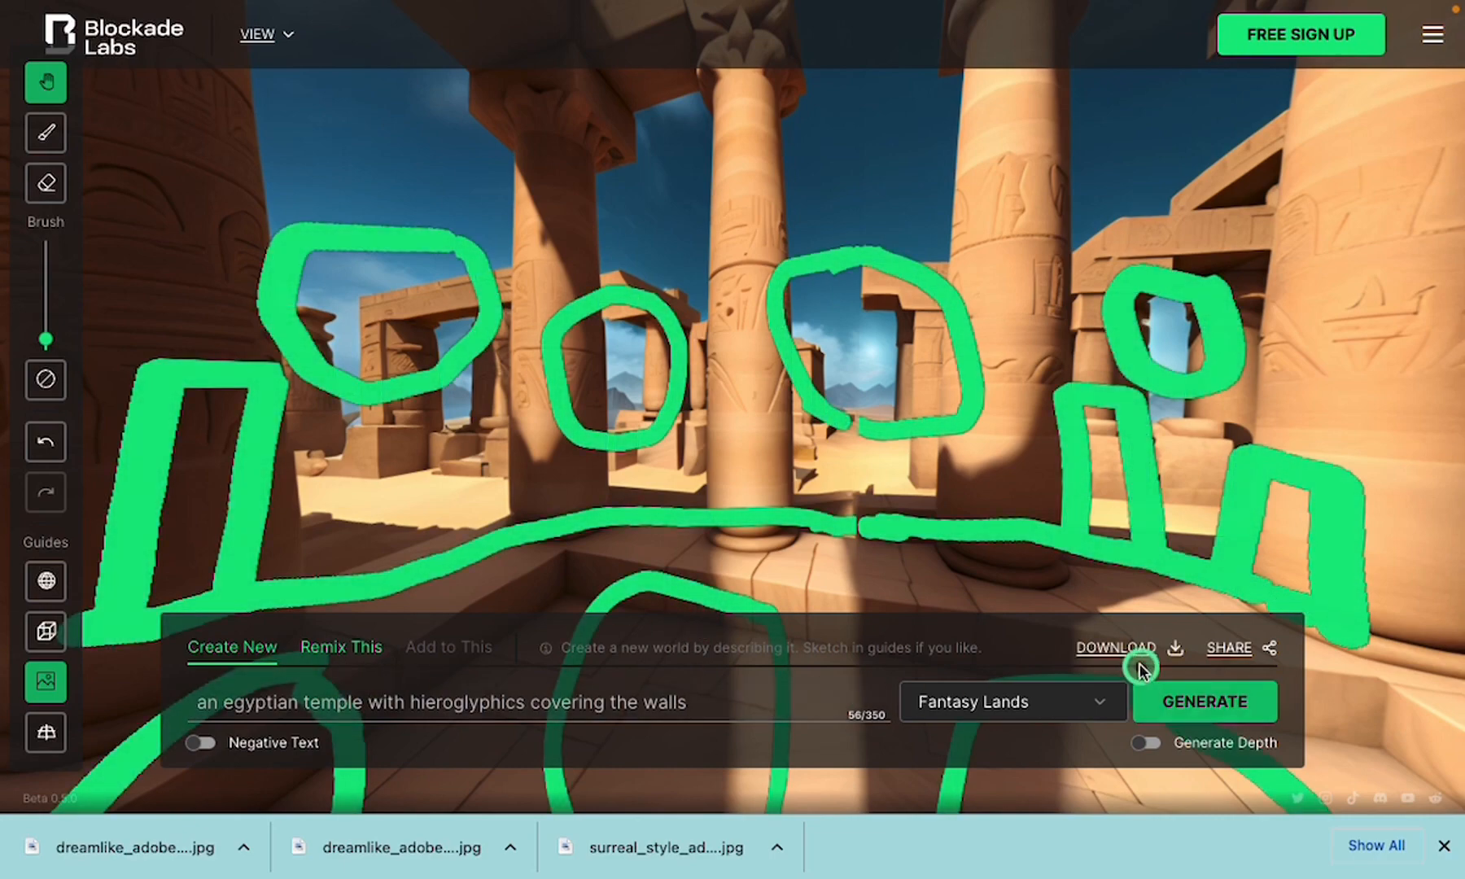
{"action": "left_click", "coordinate": [1136, 651]}
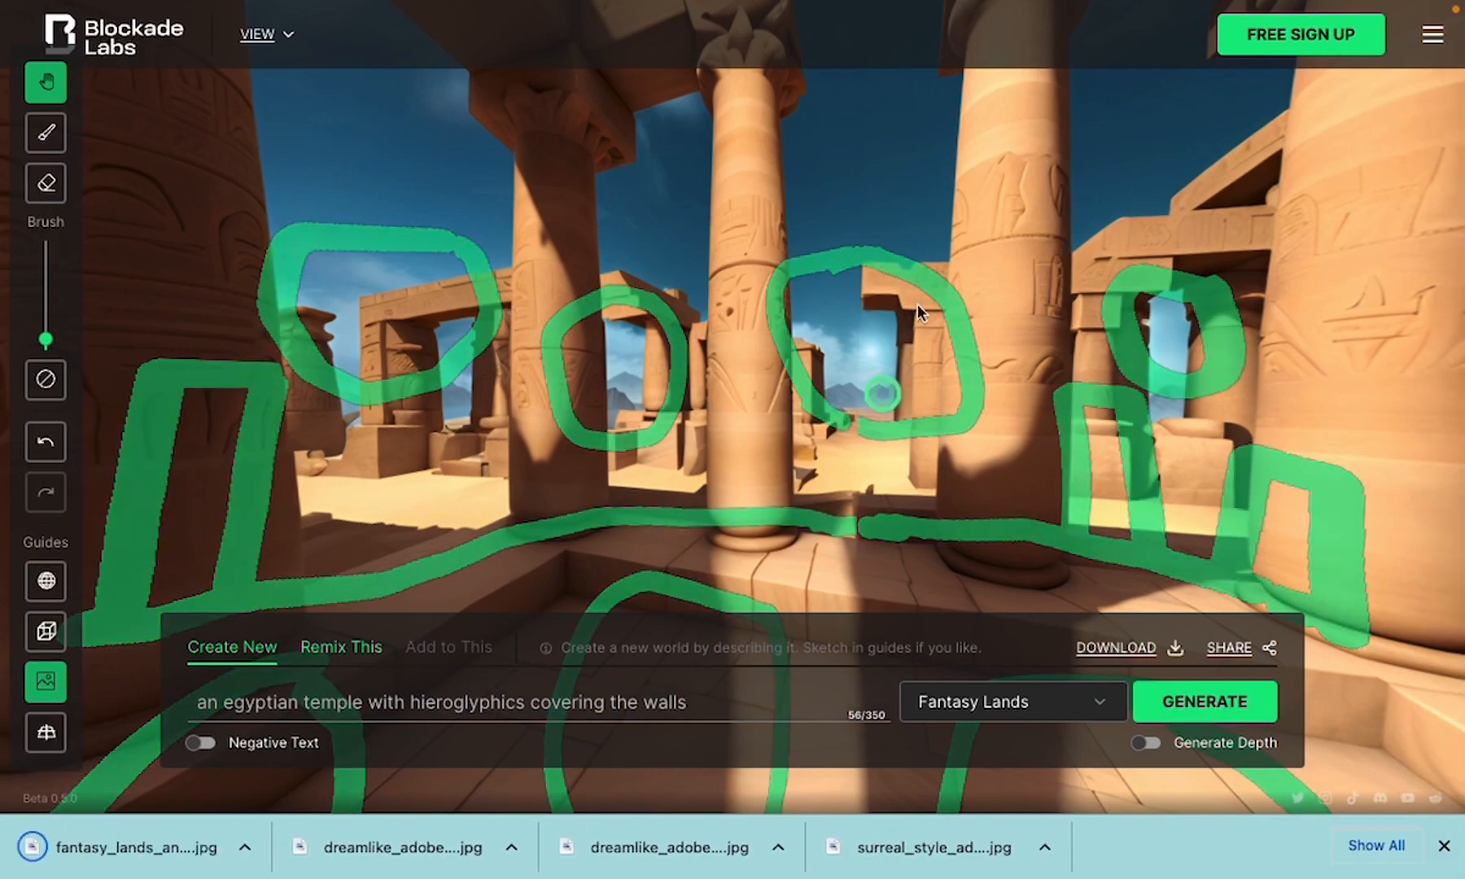
{"action": "left_click", "coordinate": [1435, 34]}
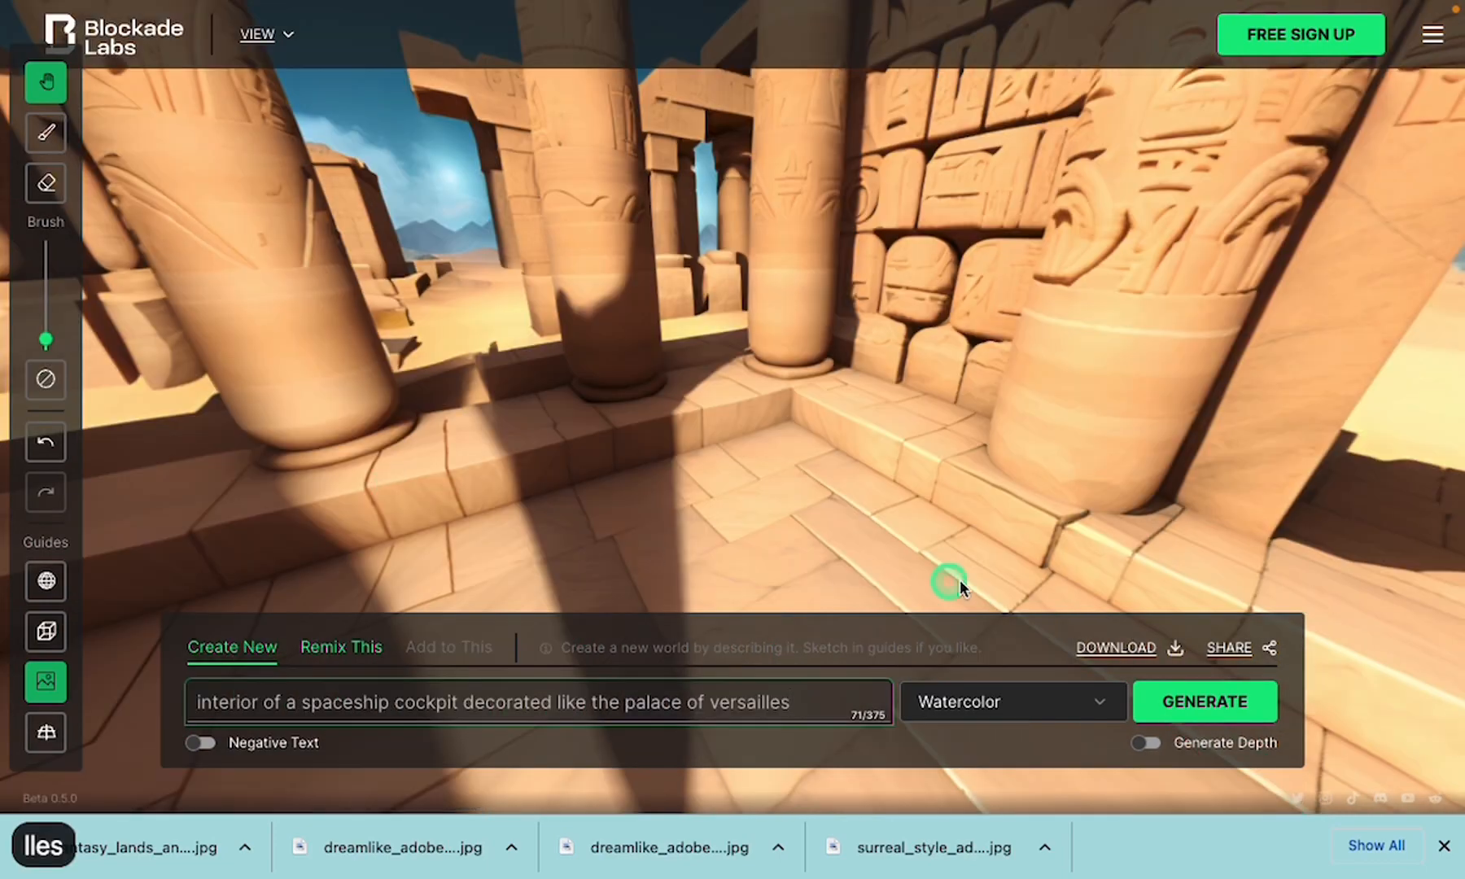
Change the style to Nebula and generate the "interior of a spaceship cockpit decorated like the palace of versailles" skybox
{"action": "left_click", "coordinate": [1198, 710]}
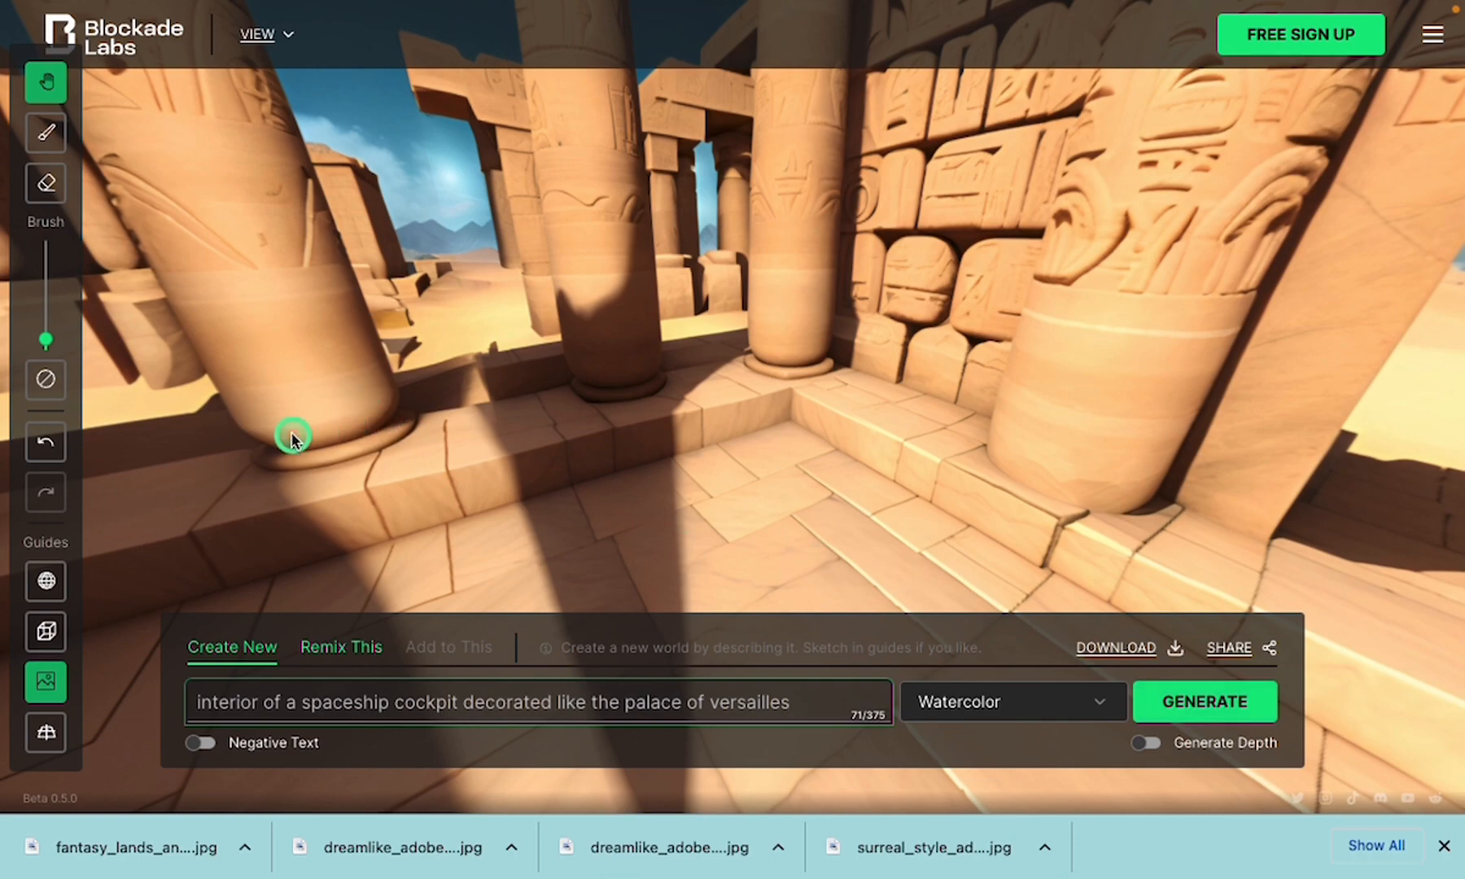
{"action": "left_click_drag", "start_coordinate": [330, 358], "coordinate": [1332, 374]}
{"action": "left_click", "coordinate": [1102, 699]}
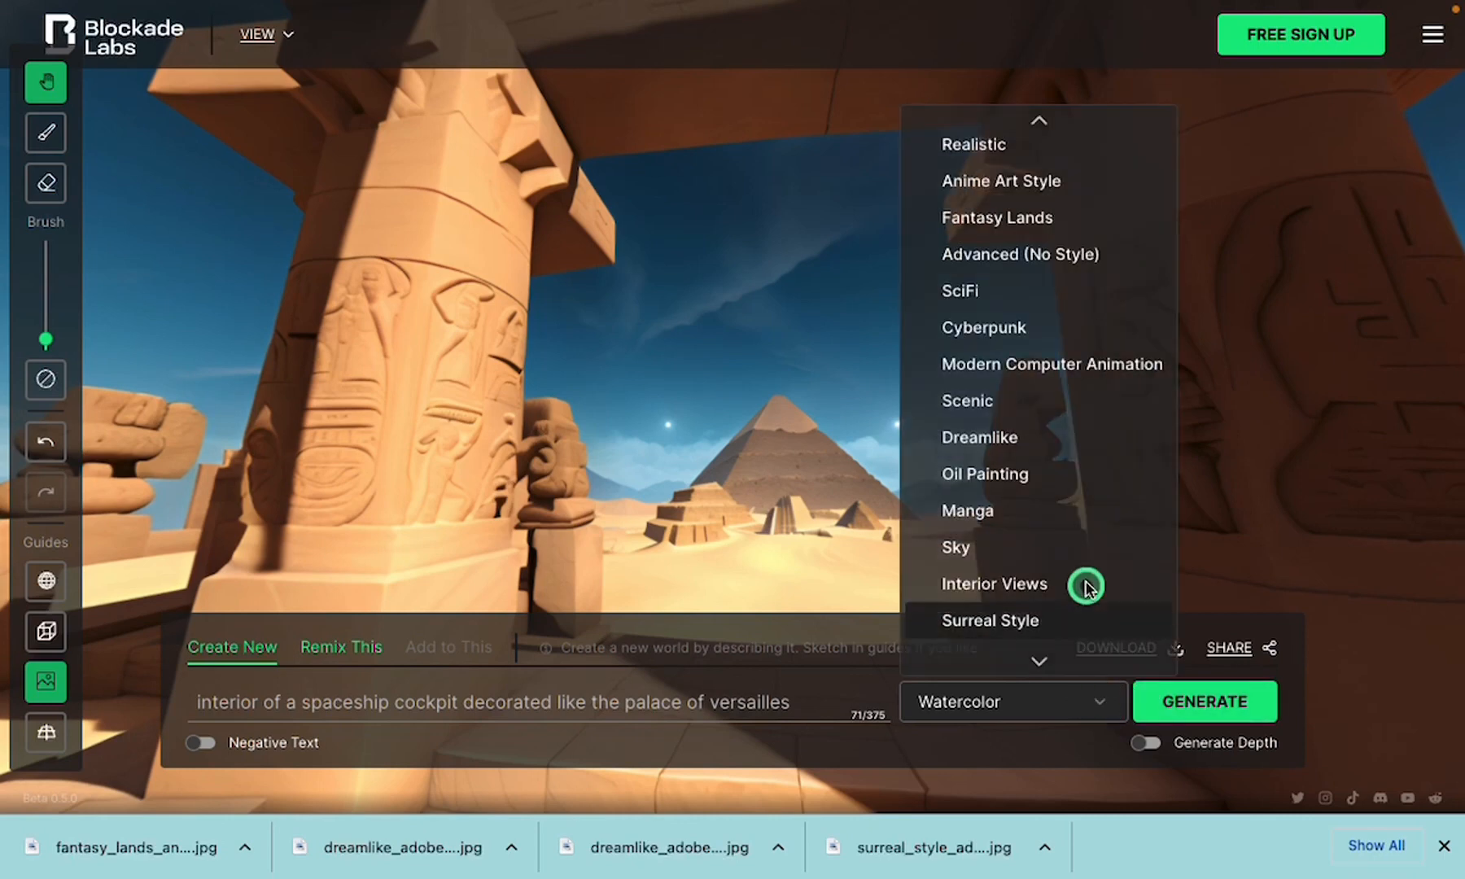
{"action": "scroll", "coordinate": [1076, 569], "scroll_direction": "up", "scroll_amount": 1}
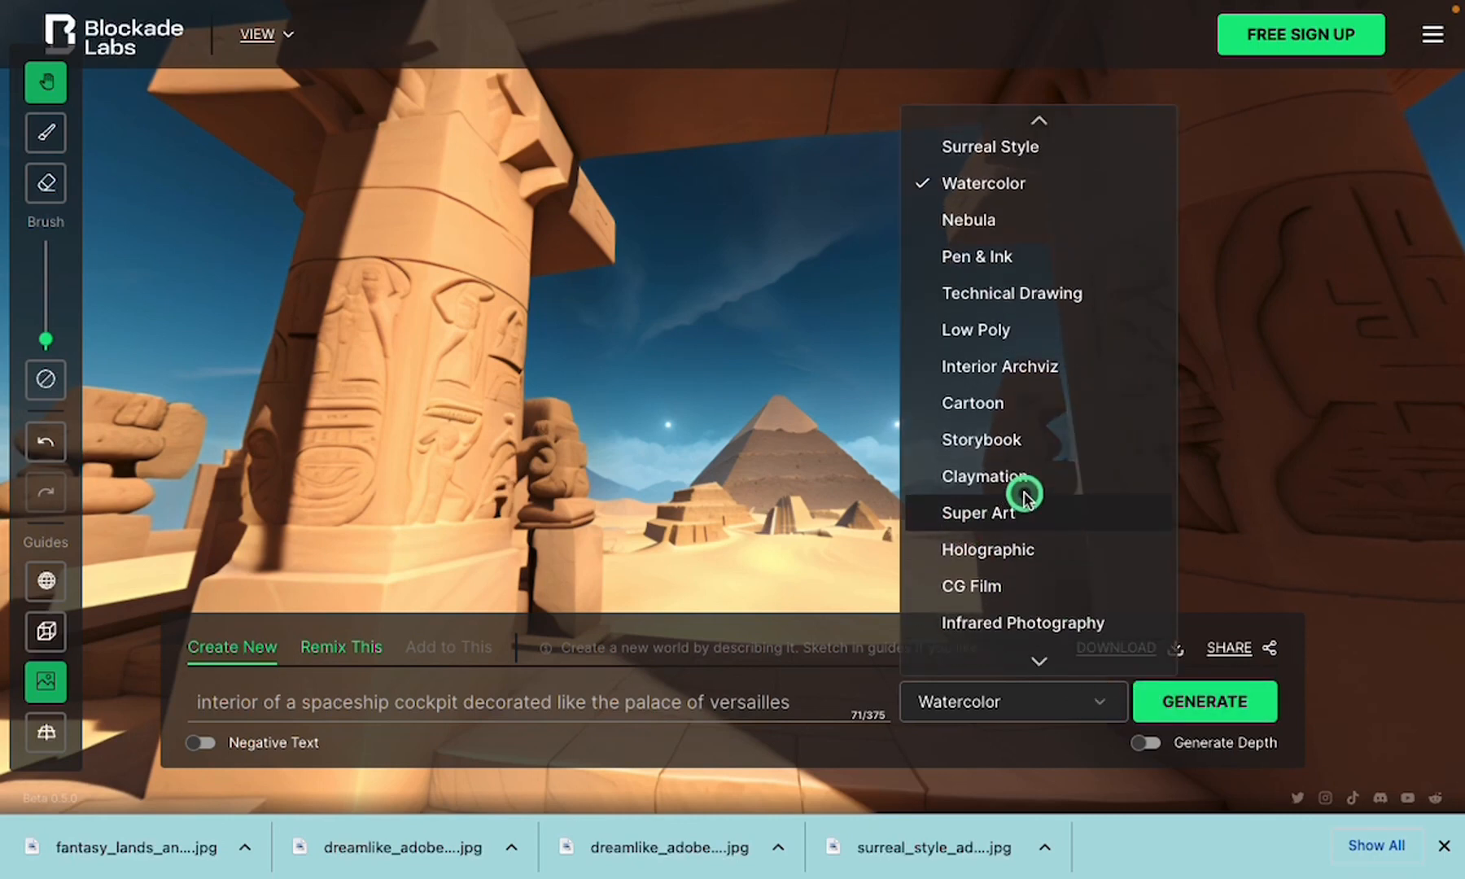
{"action": "scroll", "coordinate": [1026, 456], "scroll_direction": "up", "scroll_amount": 1}
{"action": "scroll", "coordinate": [1043, 383], "scroll_direction": "up", "scroll_amount": 1}
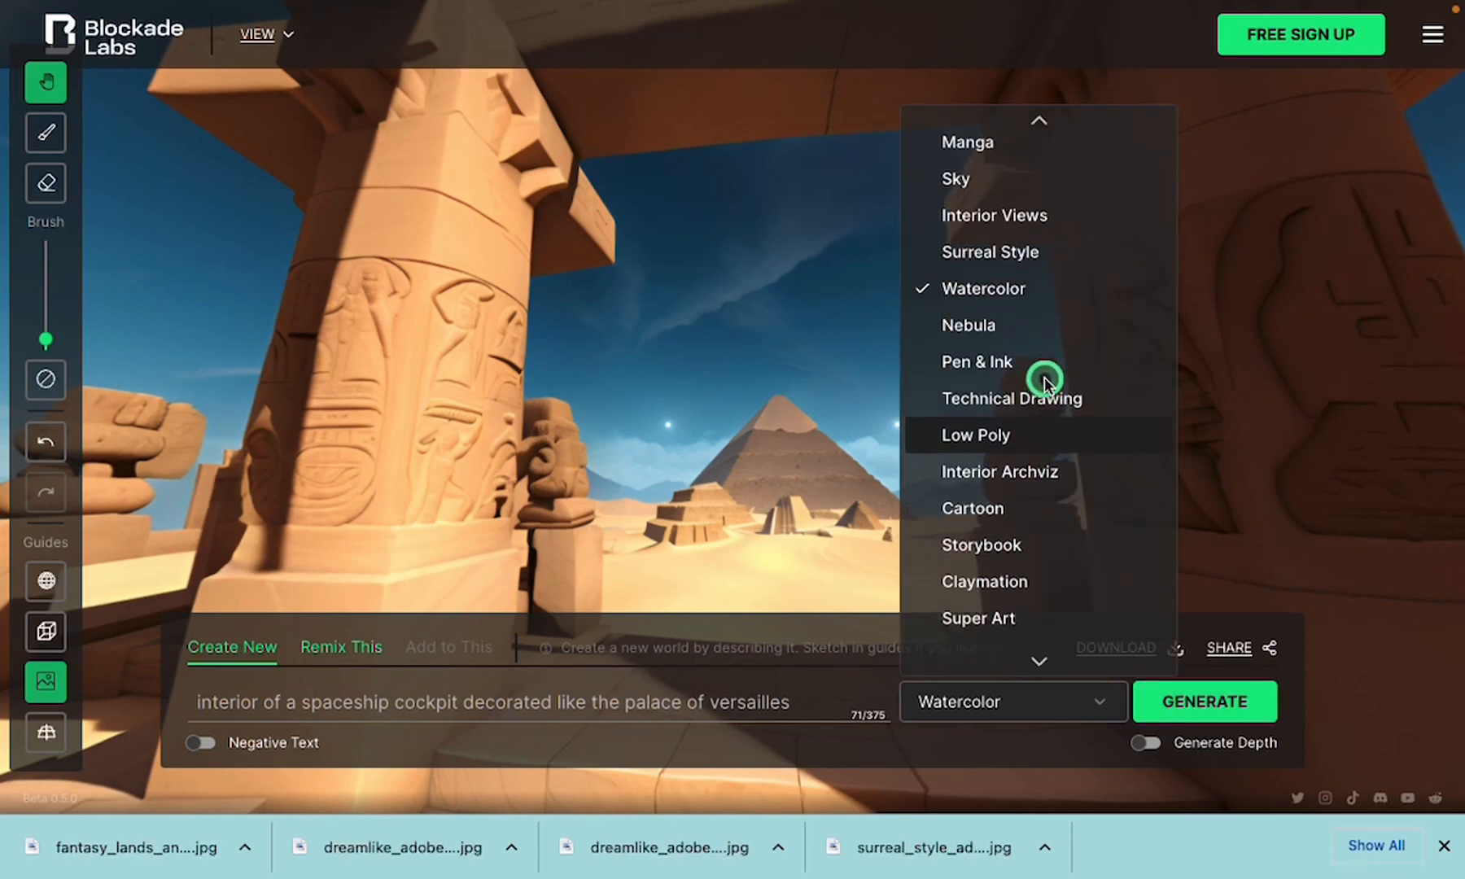
{"action": "left_click", "coordinate": [975, 329]}
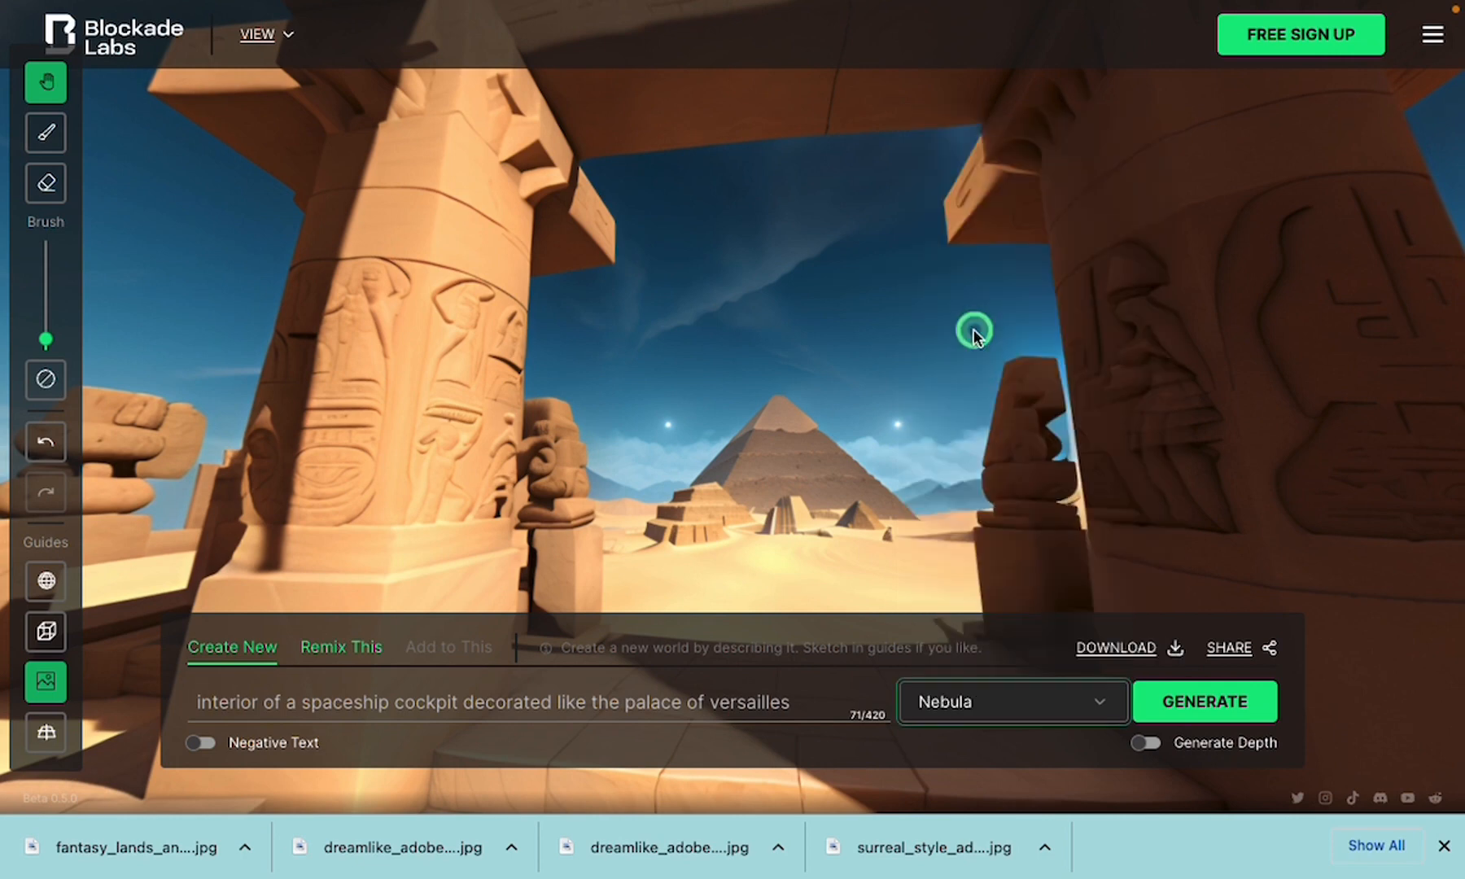
{"action": "left_click", "coordinate": [1186, 710]}
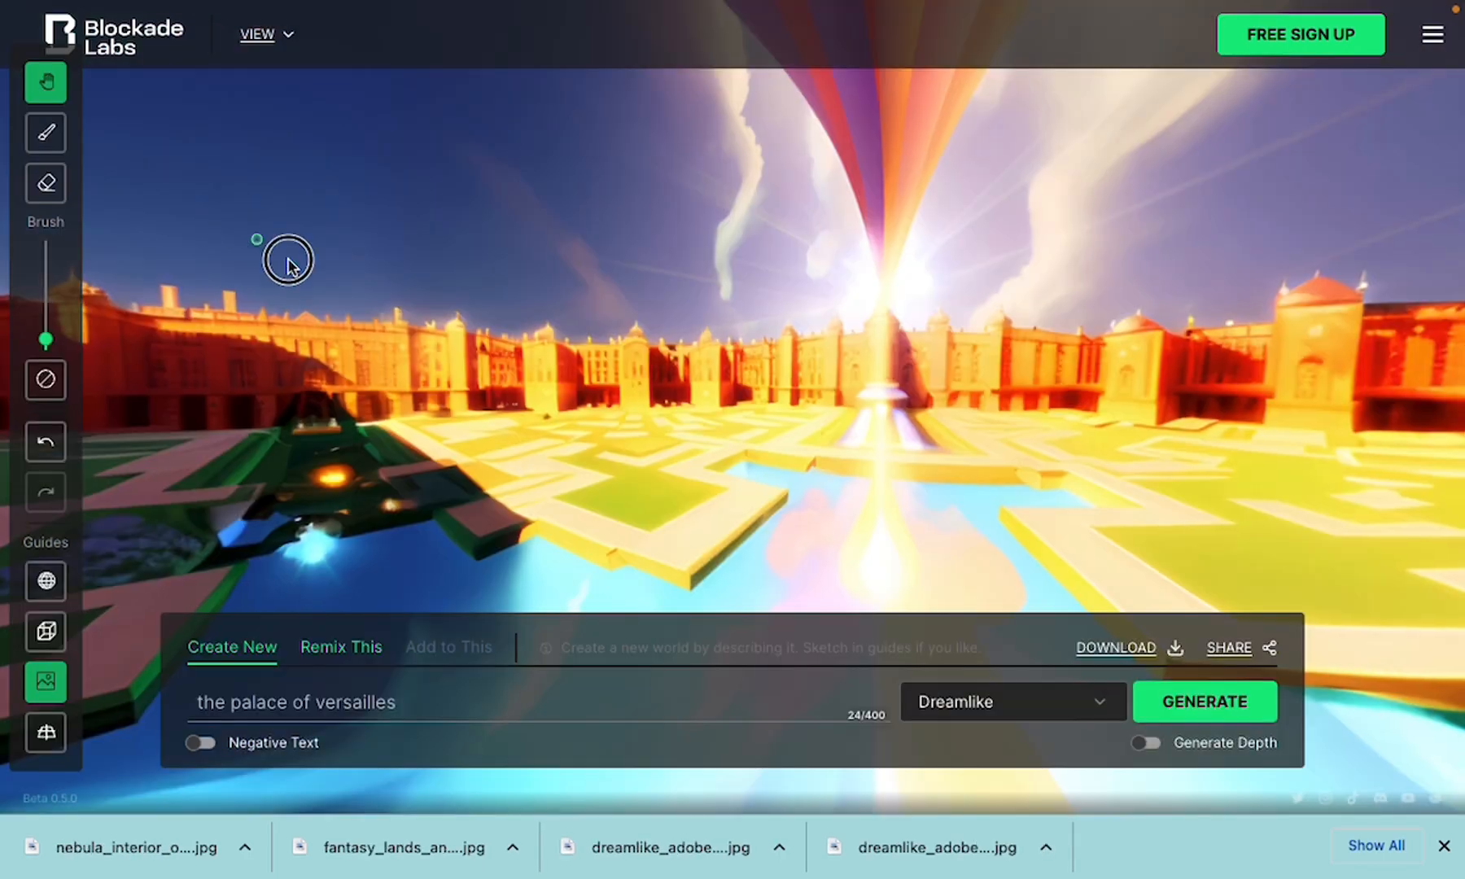
Look around the Dreamlike "the palace of versailles" skybox, examining the palace facades, hedge gardens, tower and sky
{"action": "left_click_drag", "start_coordinate": [288, 255], "coordinate": [784, 459]}
{"action": "left_click_drag", "start_coordinate": [324, 422], "coordinate": [988, 318]}
{"action": "left_click_drag", "start_coordinate": [330, 346], "coordinate": [857, 245]}
{"action": "left_click_drag", "start_coordinate": [382, 288], "coordinate": [776, 279]}
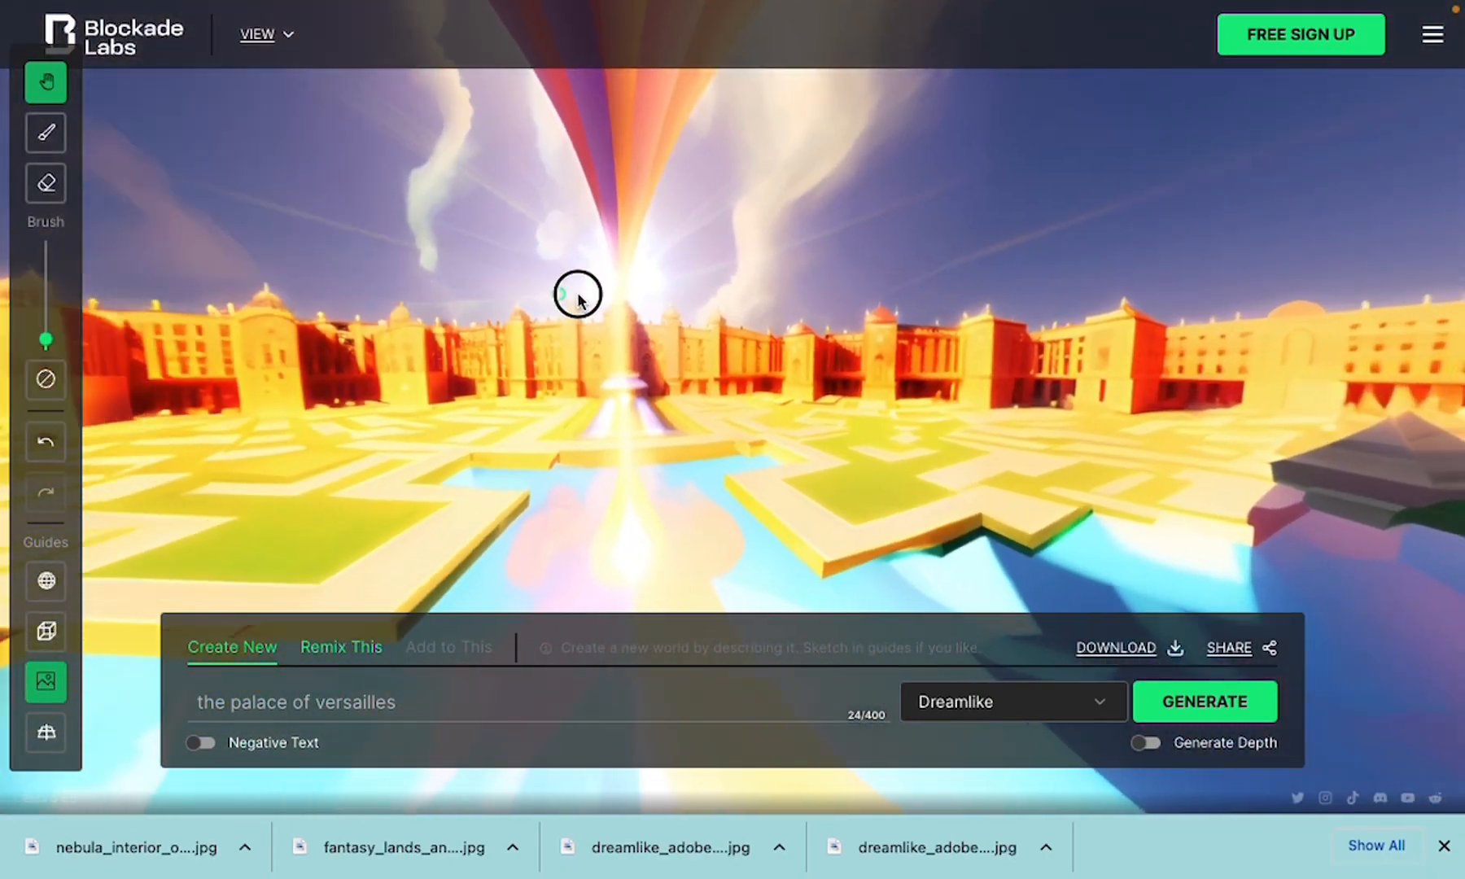
{"action": "left_click_drag", "start_coordinate": [578, 292], "coordinate": [1089, 324]}
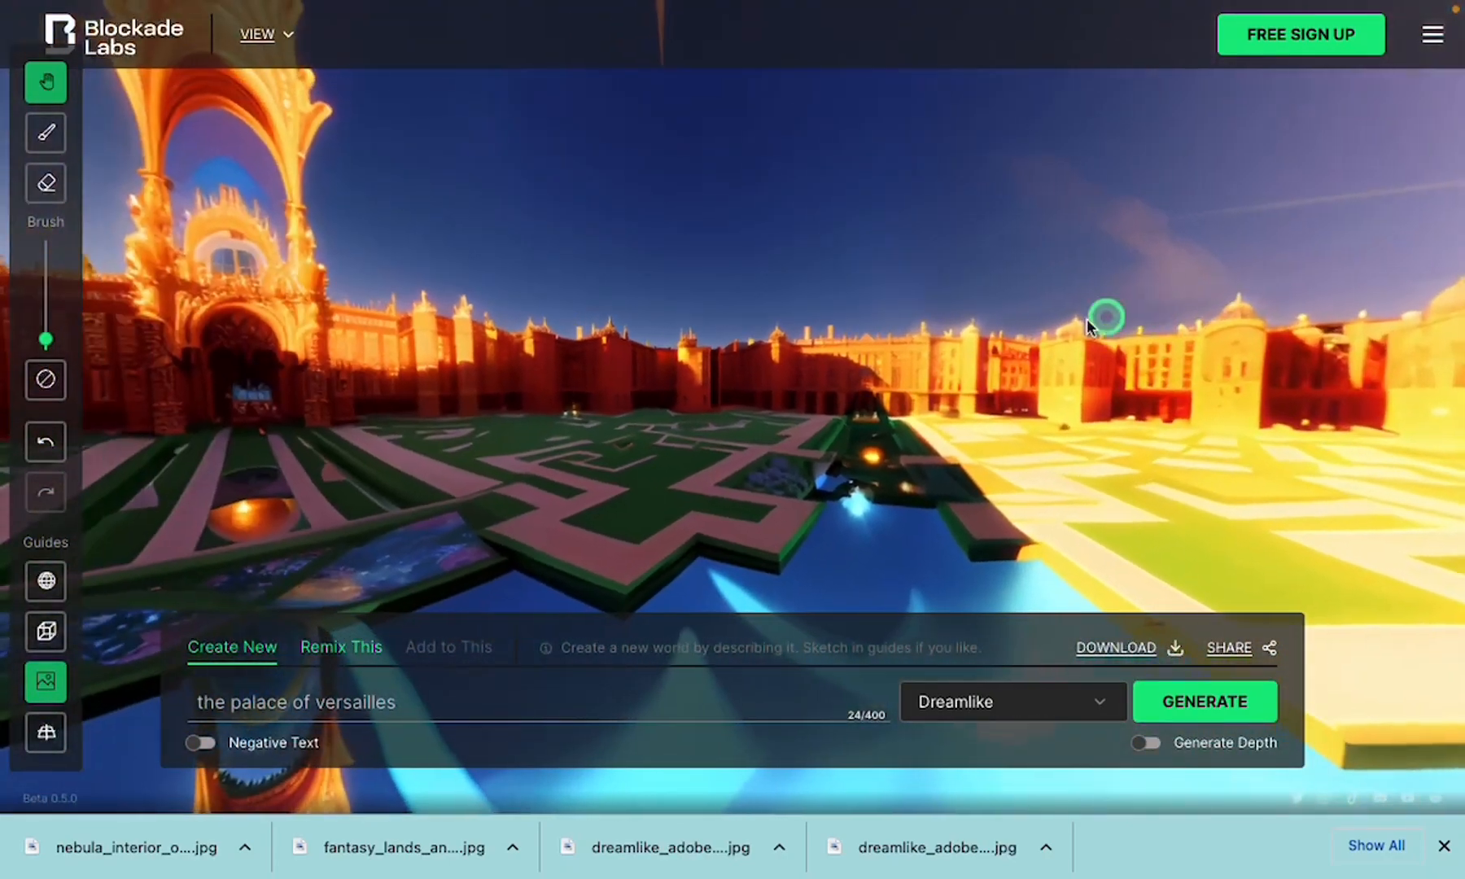
{"action": "left_click_drag", "start_coordinate": [268, 305], "coordinate": [738, 315]}
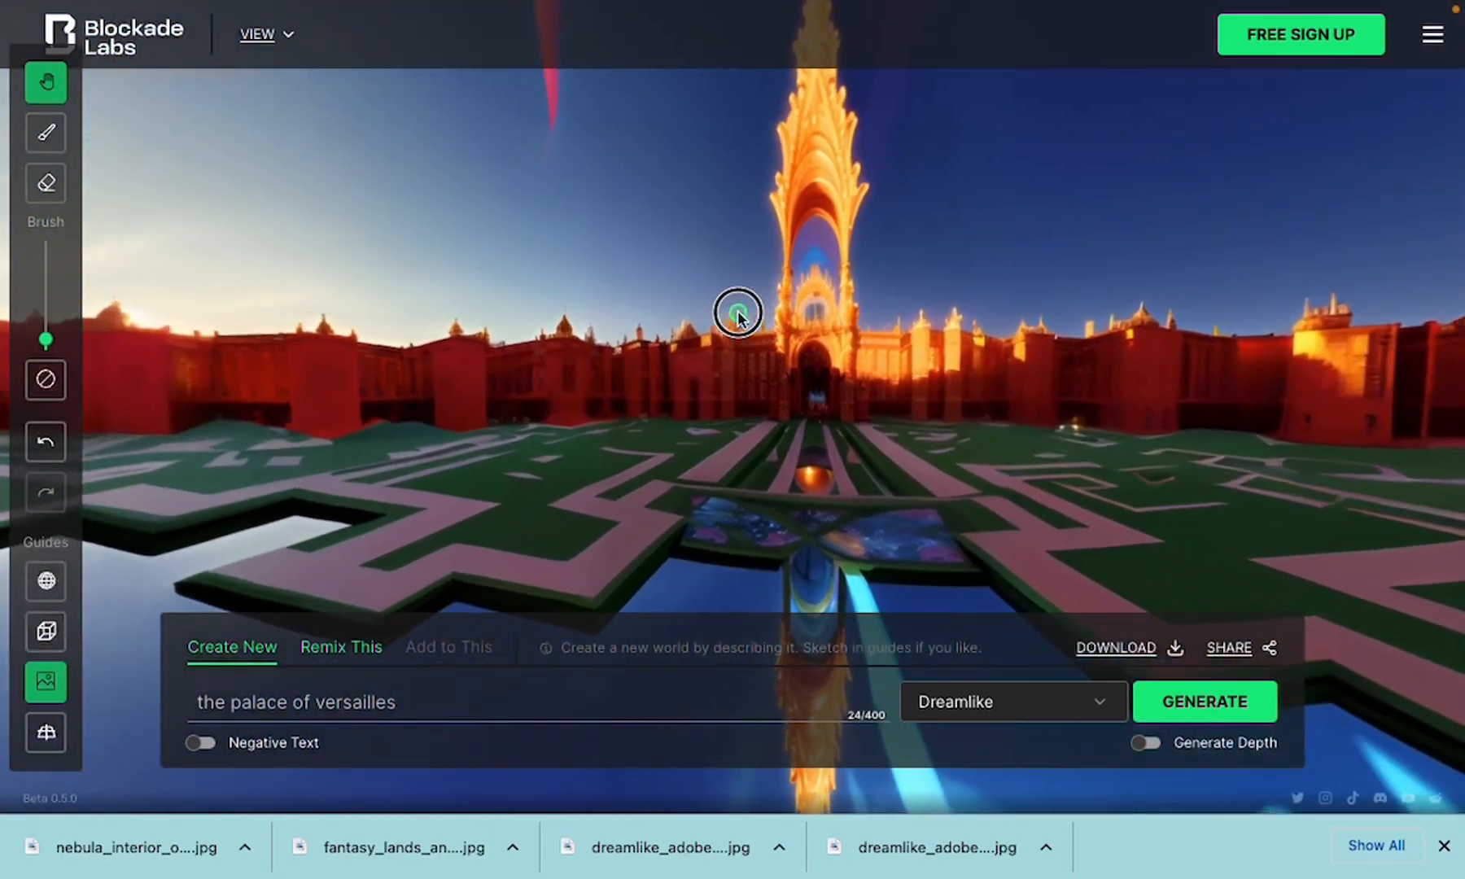
{"action": "left_click_drag", "start_coordinate": [348, 300], "coordinate": [321, 333]}
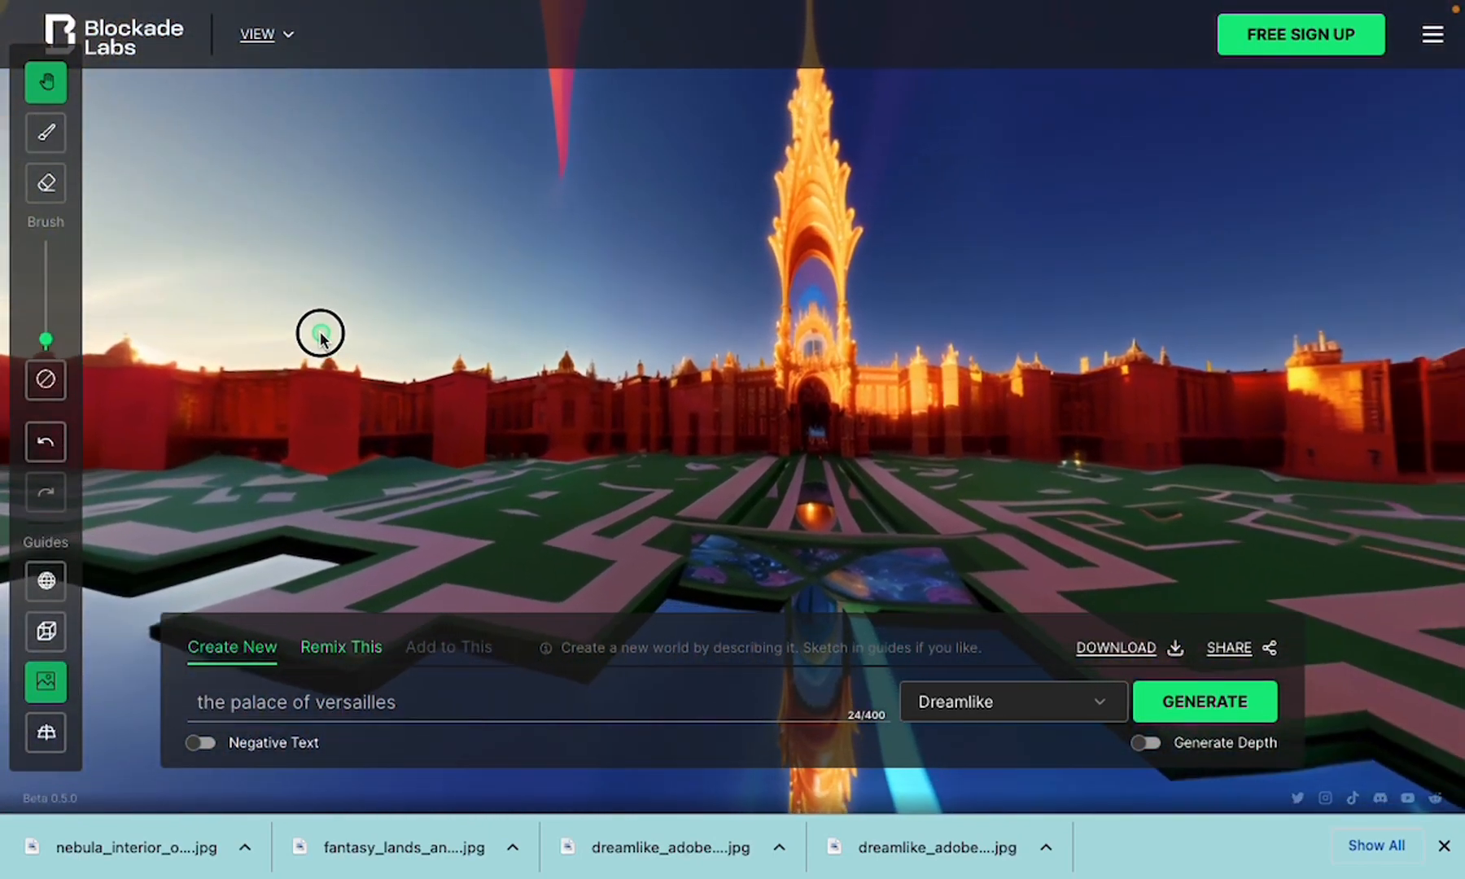
{"action": "left_click_drag", "start_coordinate": [1217, 347], "coordinate": [582, 405]}
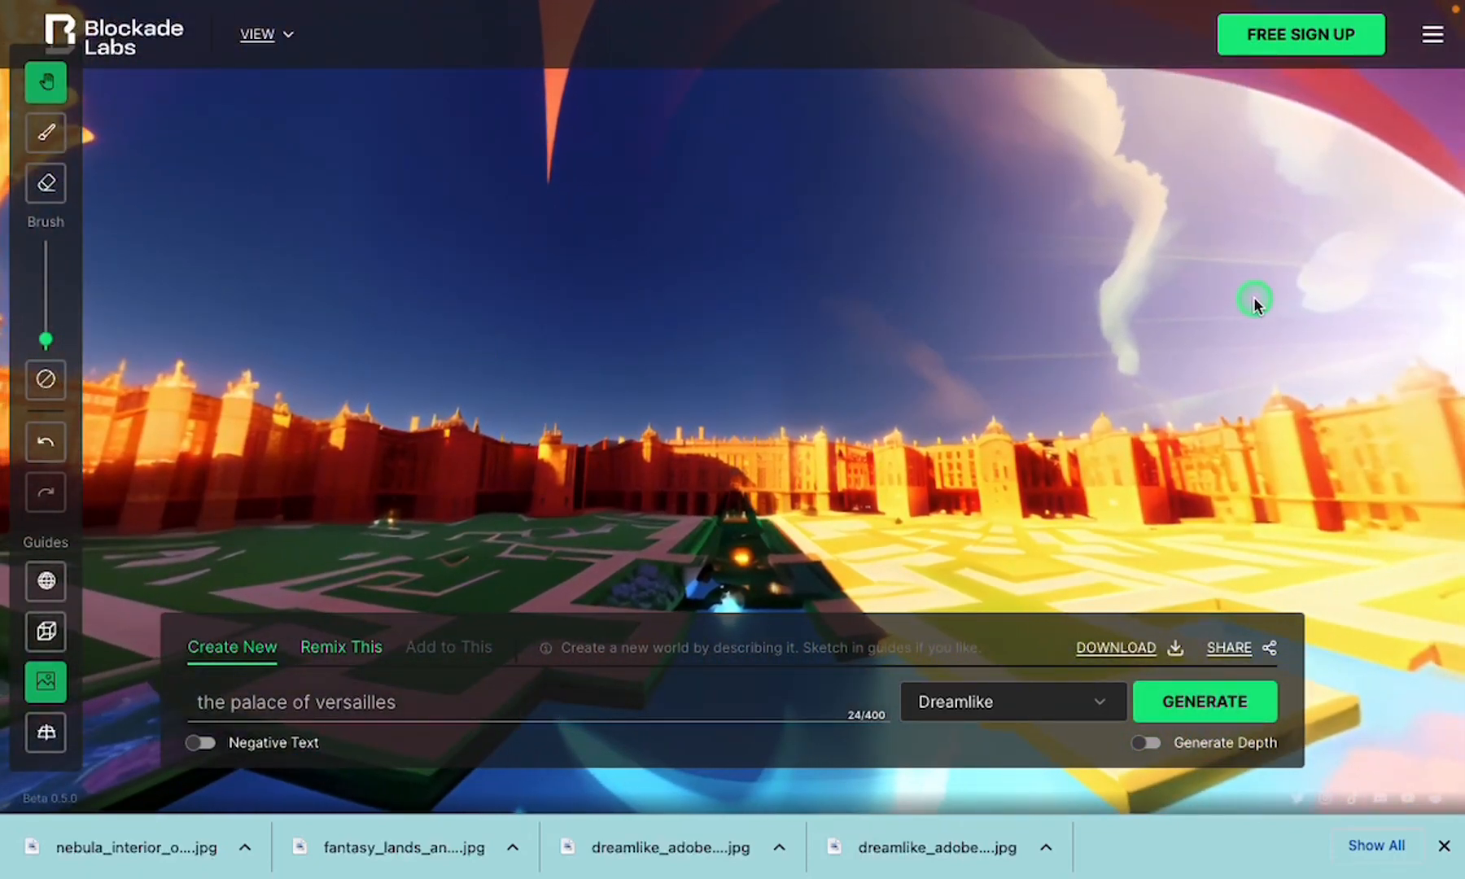
{"action": "left_click_drag", "start_coordinate": [1253, 301], "coordinate": [425, 268]}
{"action": "left_click_drag", "start_coordinate": [254, 358], "coordinate": [1030, 304]}
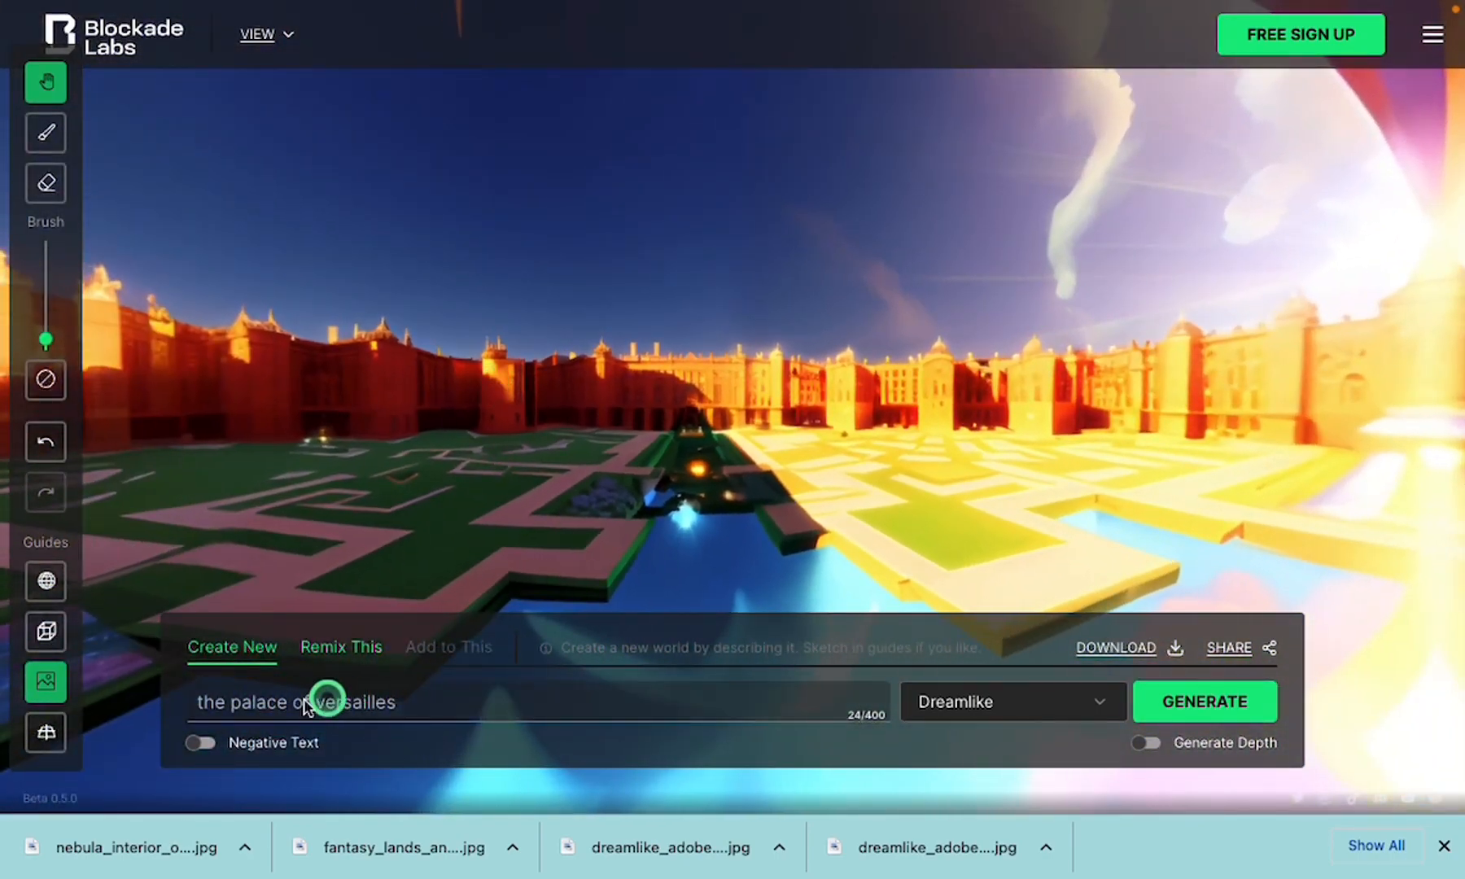
Change the skybox style to Low Poly
{"action": "left_click", "coordinate": [1112, 704]}
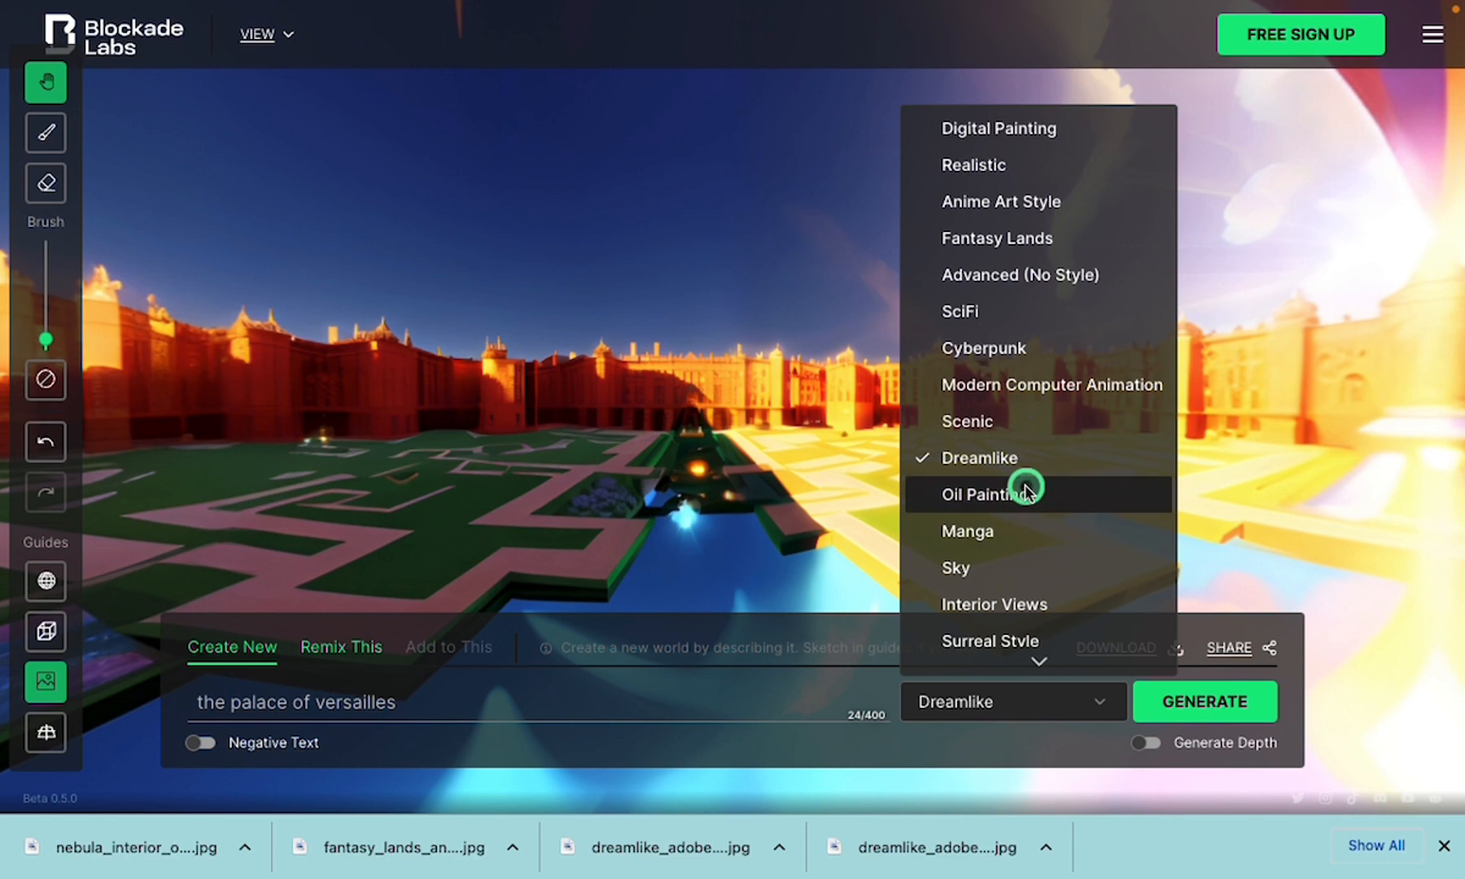
{"action": "scroll", "coordinate": [1050, 342], "scroll_direction": "down", "scroll_amount": 3}
{"action": "scroll", "coordinate": [1050, 342], "scroll_direction": "down", "scroll_amount": 2}
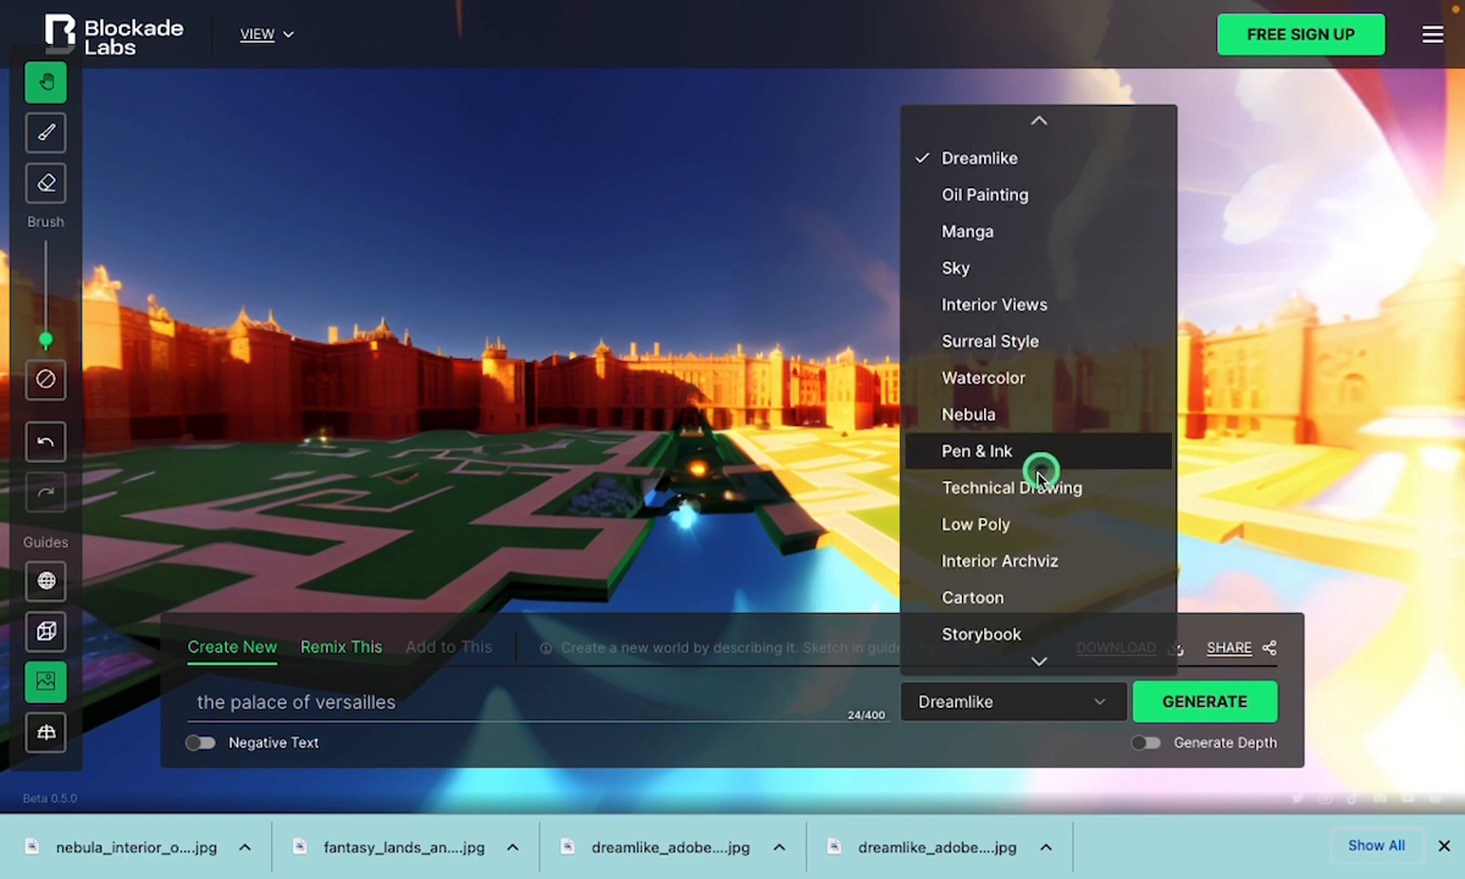
{"action": "left_click", "coordinate": [989, 521]}
Generate a skybox from the prompt "bikini bottom" and look around the blocky scene
{"action": "triple_click", "coordinate": [362, 708]}
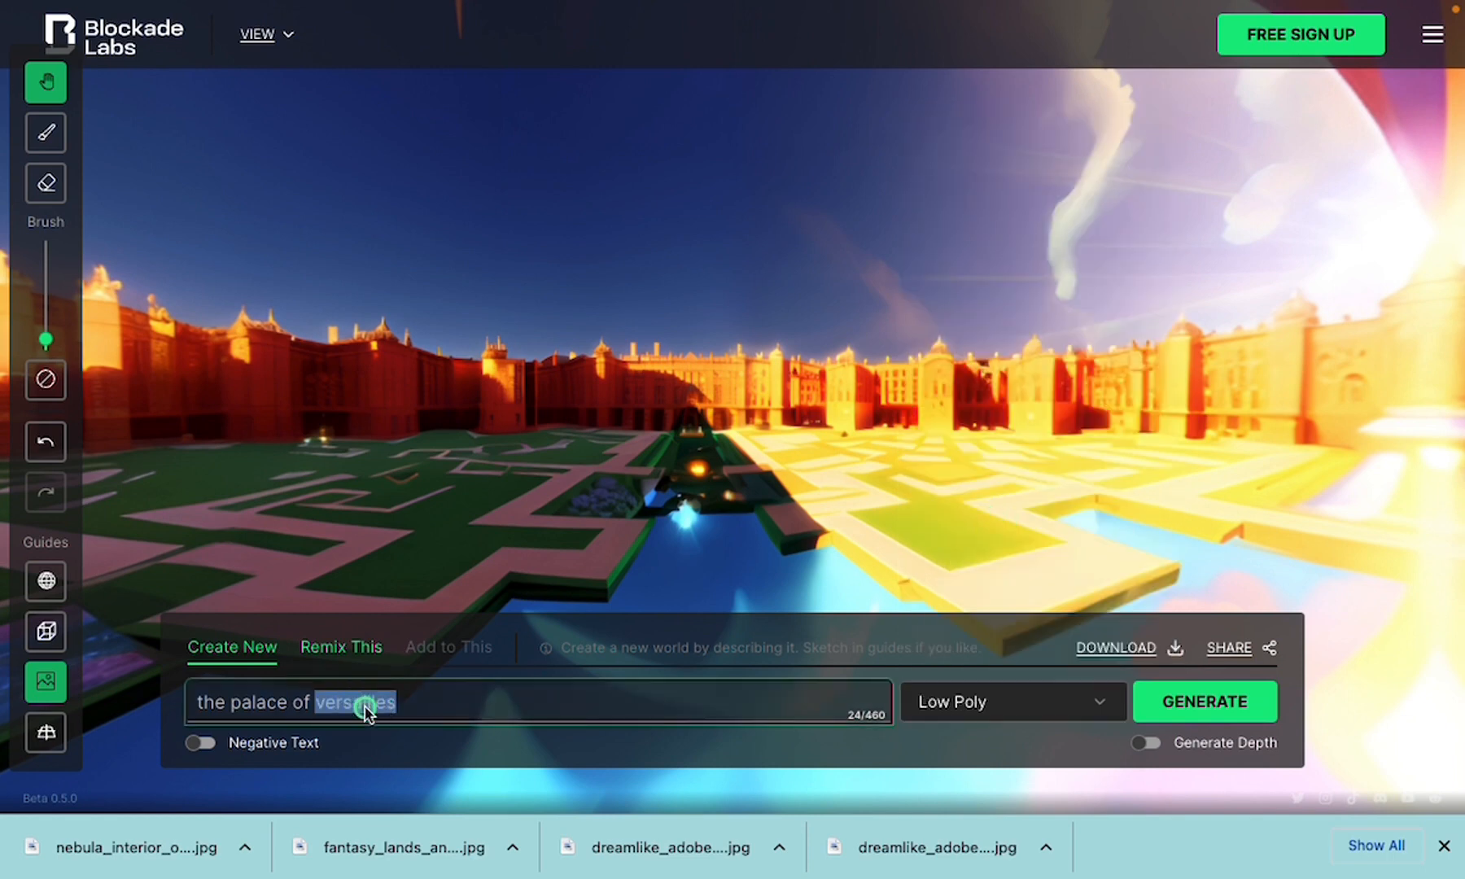
{"action": "type", "text": "b"}
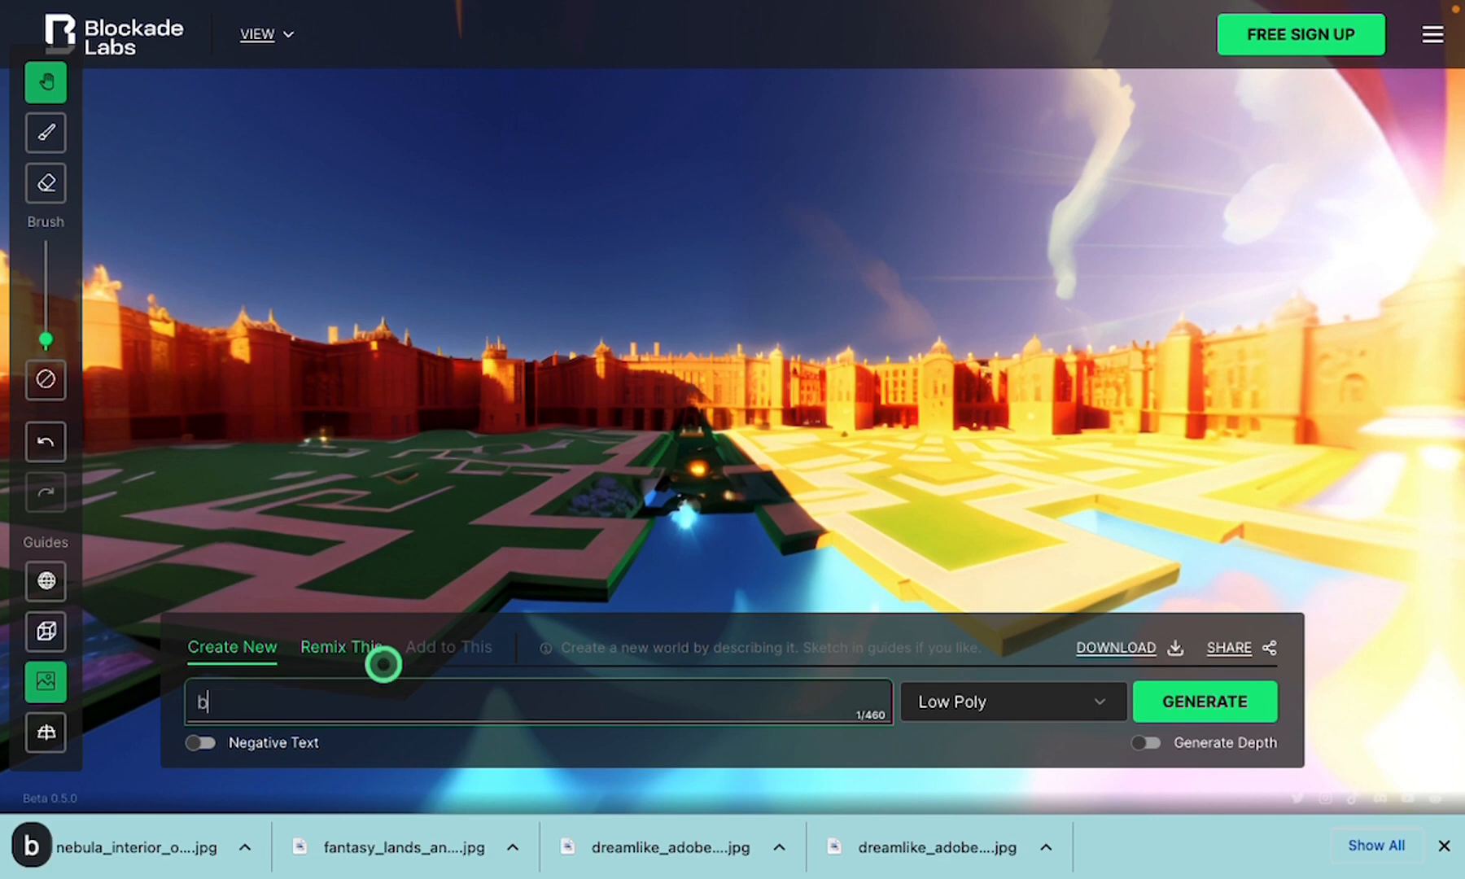
{"action": "type", "text": "ikini b"}
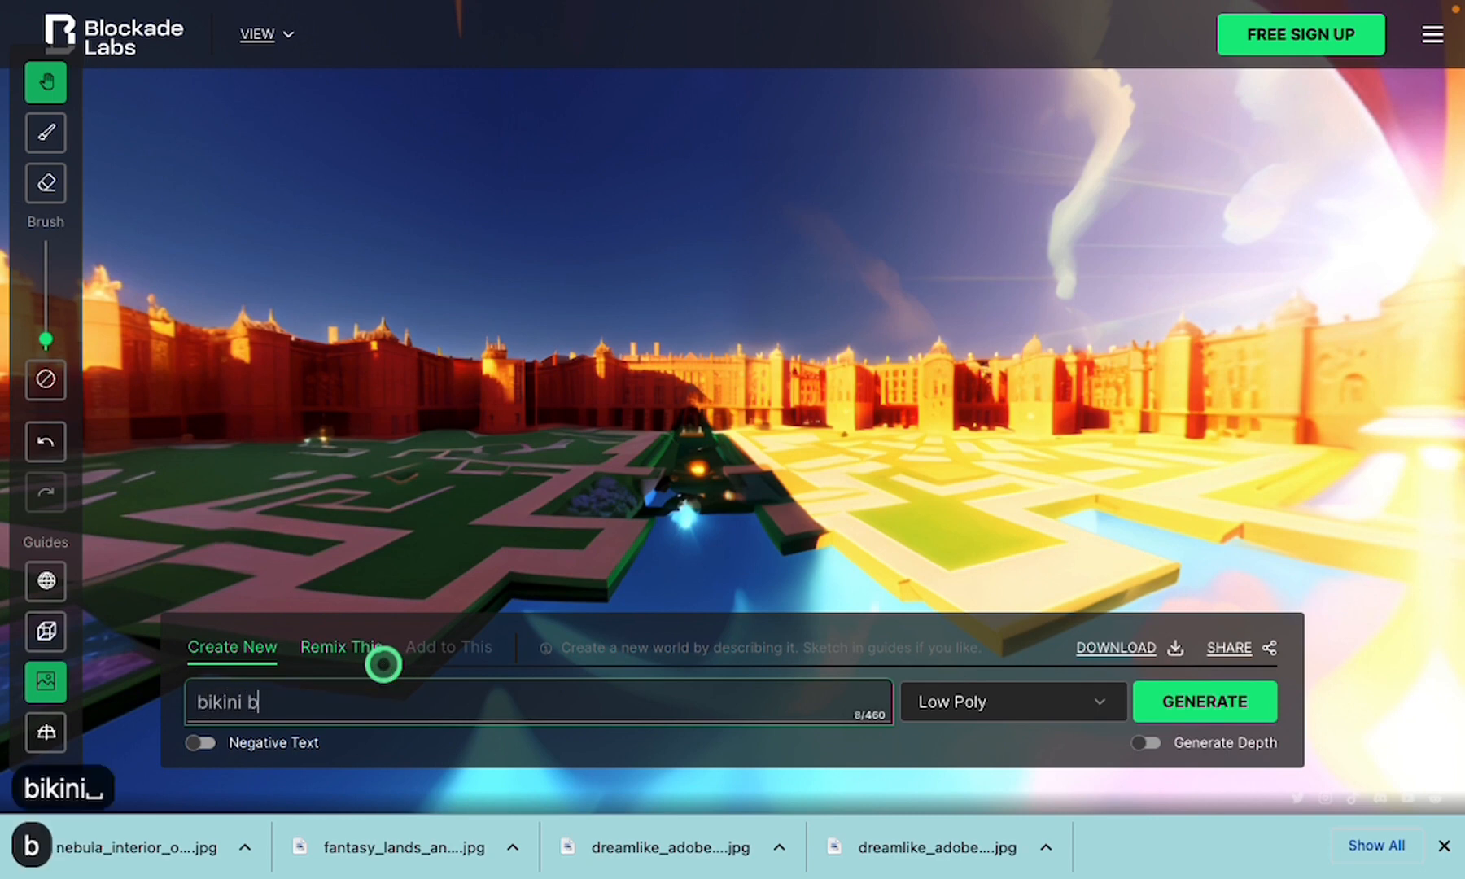
{"action": "type", "text": "ottom"}
{"action": "left_click", "coordinate": [1202, 705]}
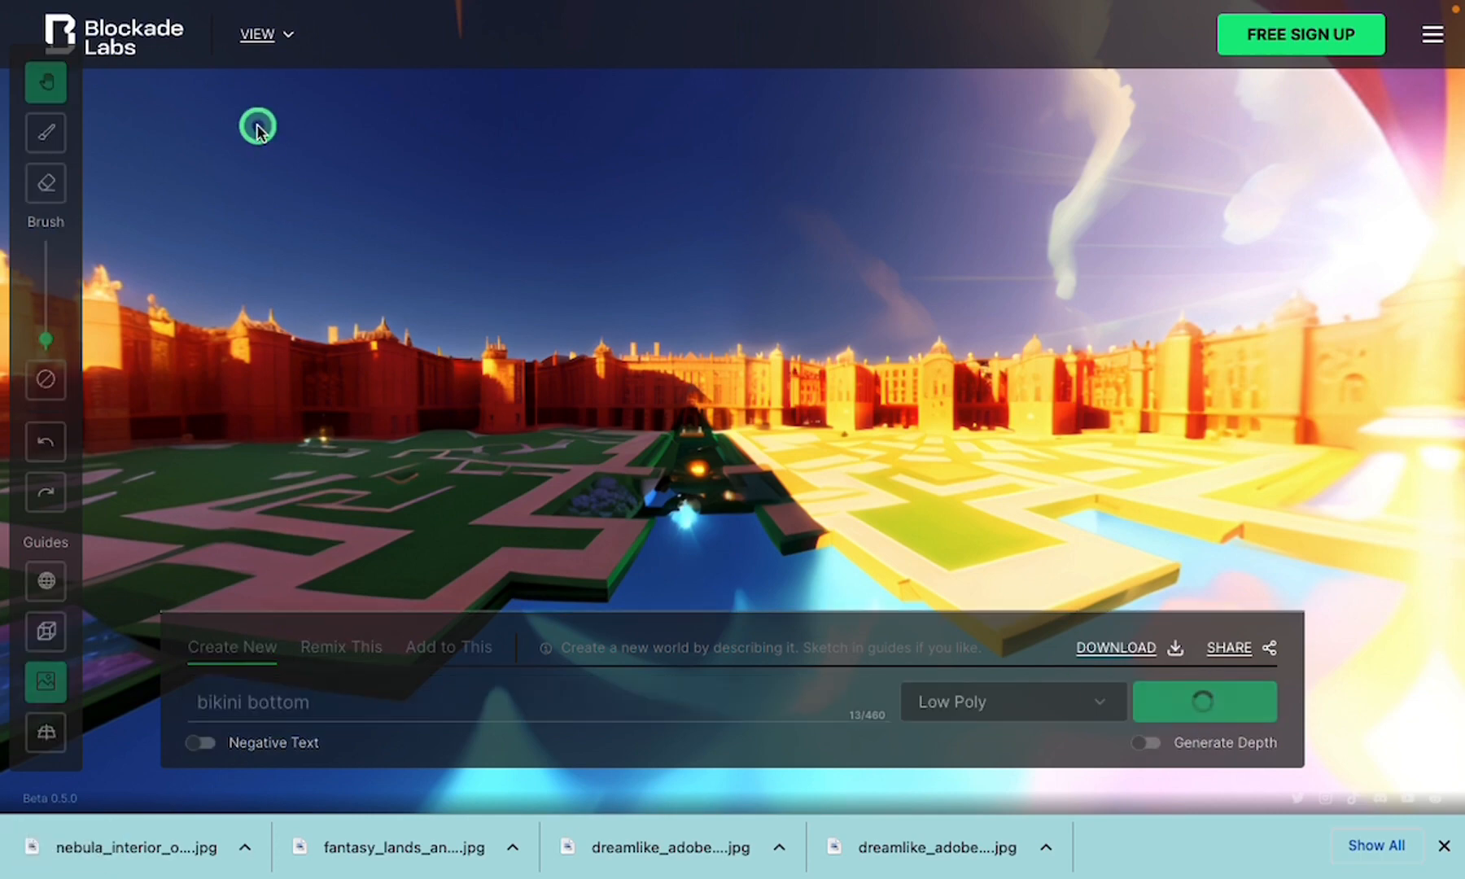
{"action": "left_click_drag", "start_coordinate": [258, 124], "coordinate": [753, 328]}
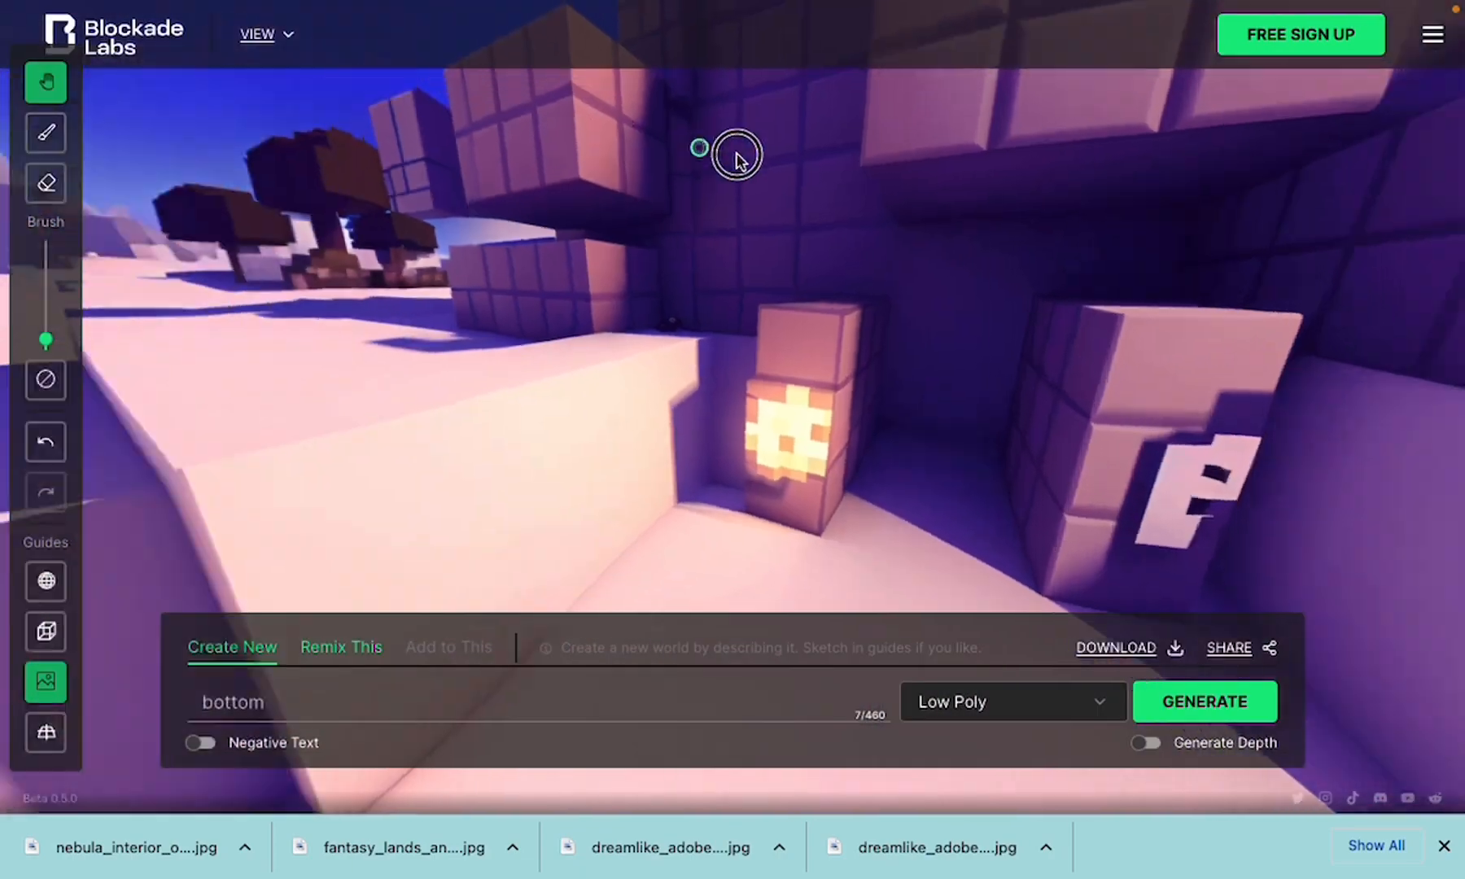
{"action": "left_click_drag", "start_coordinate": [736, 159], "coordinate": [1160, 98]}
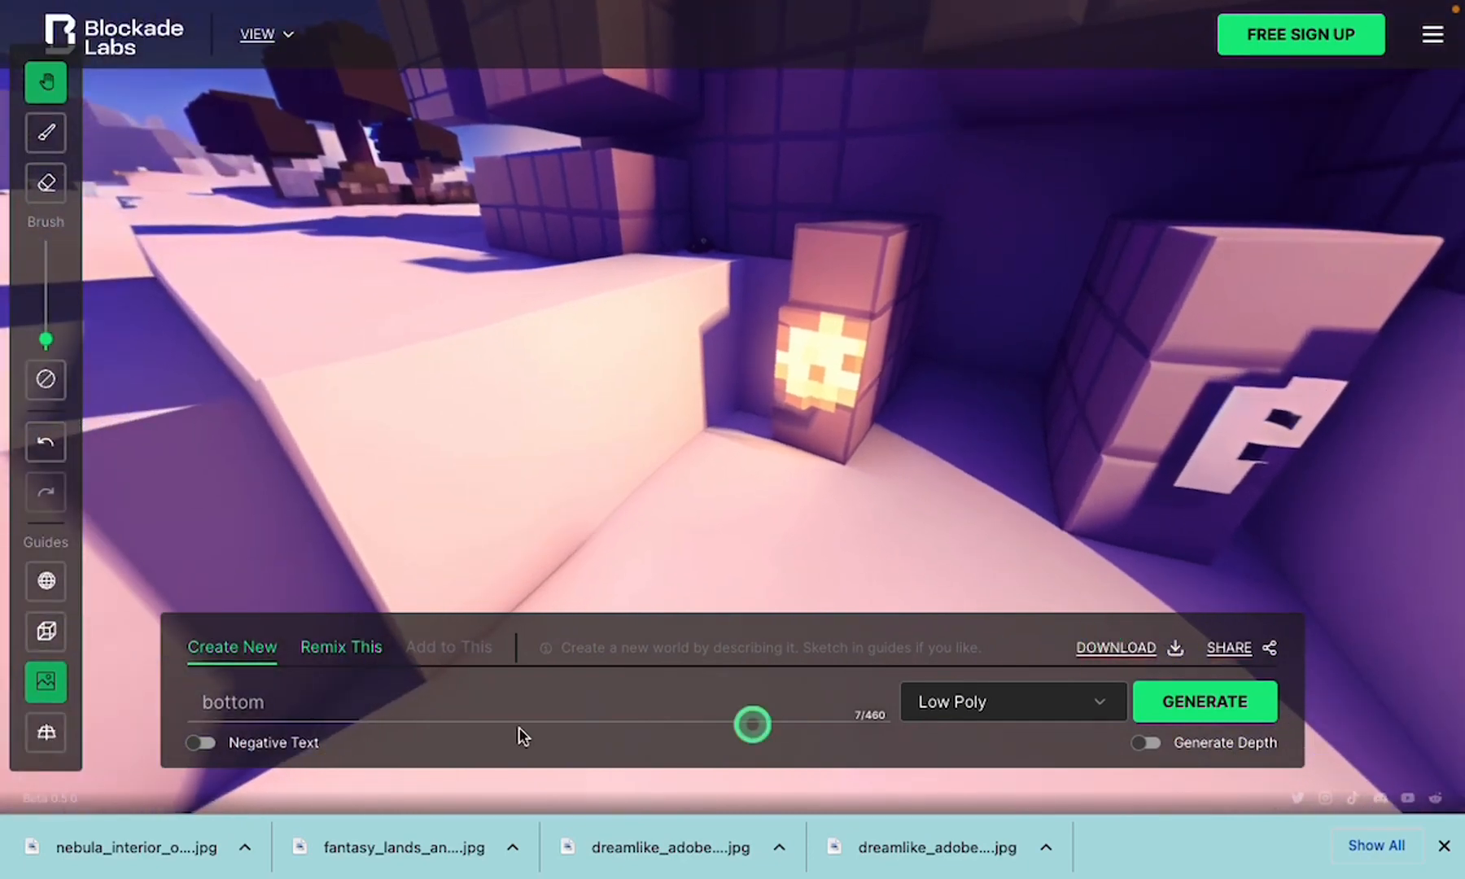
Generate a Low Poly skybox from the prompt "red square and orthodox churches in moscow"
{"action": "left_click", "coordinate": [395, 701]}
{"action": "key", "text": "ctrl+a"}
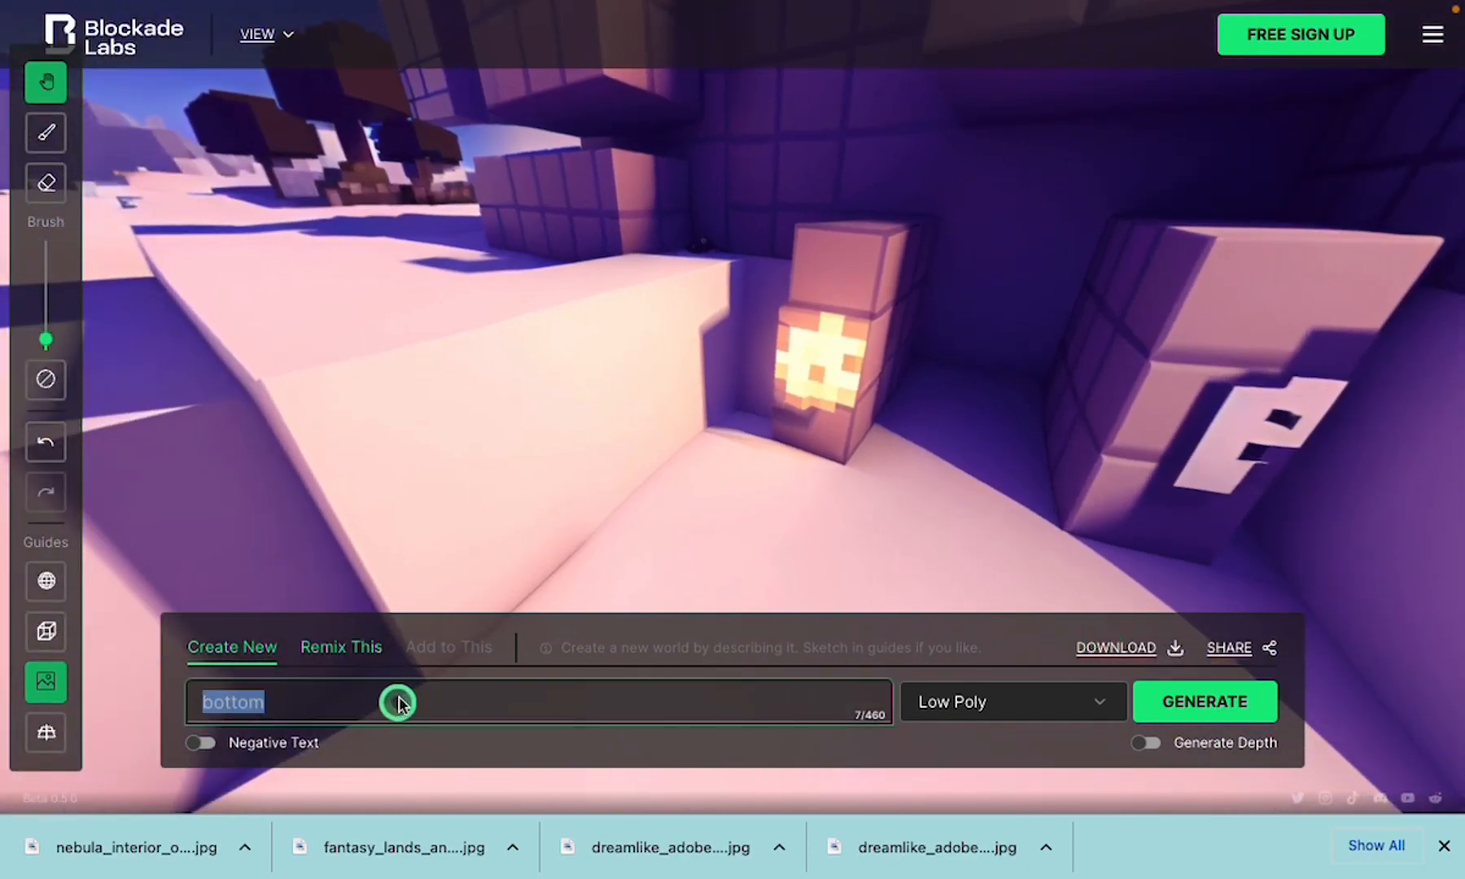
{"action": "type", "text": "re"}
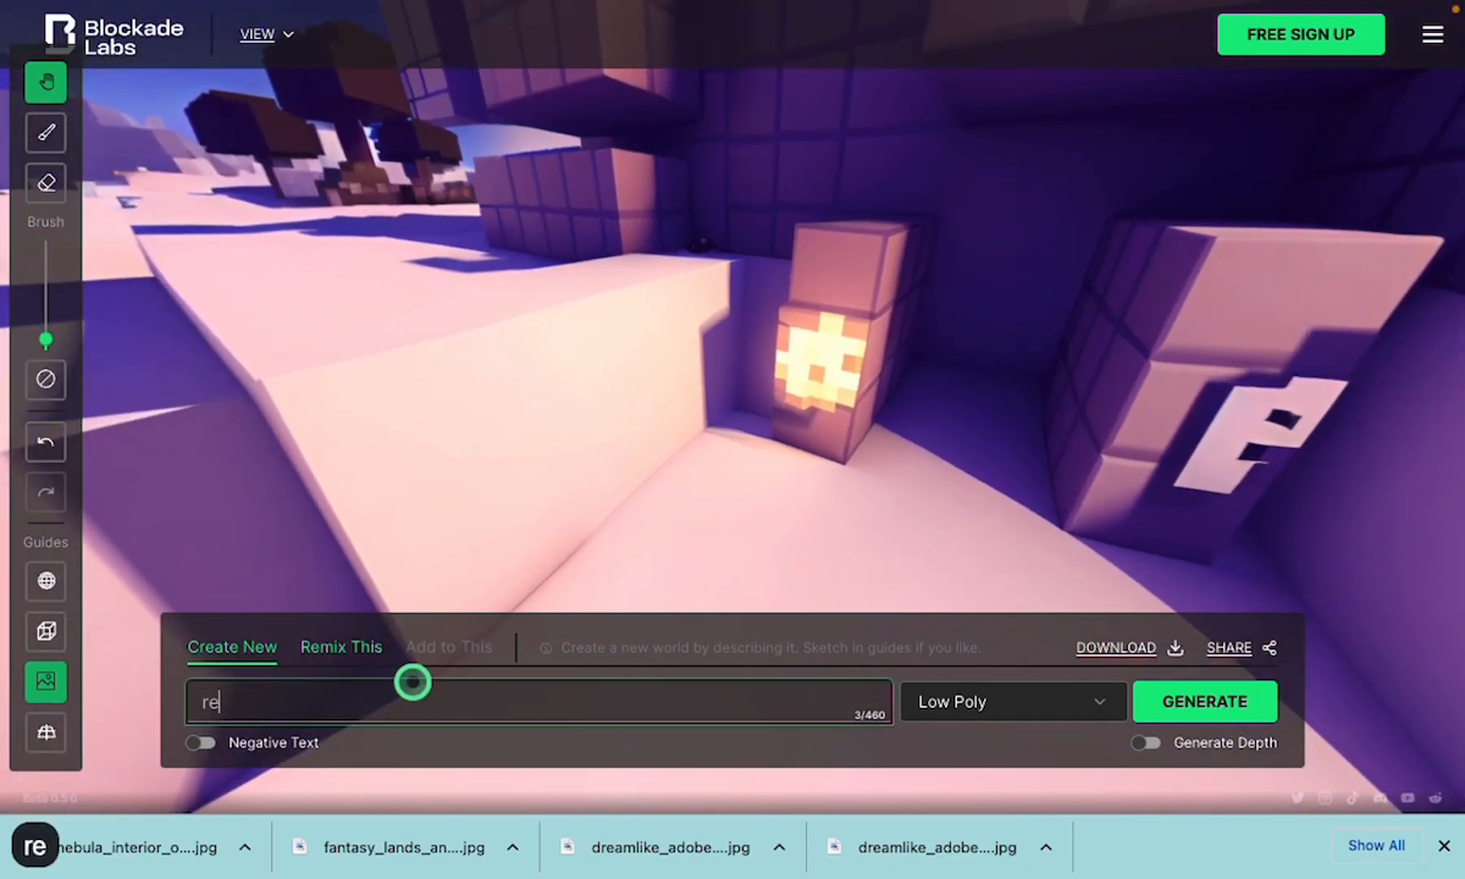
{"action": "type", "text": "d sq"}
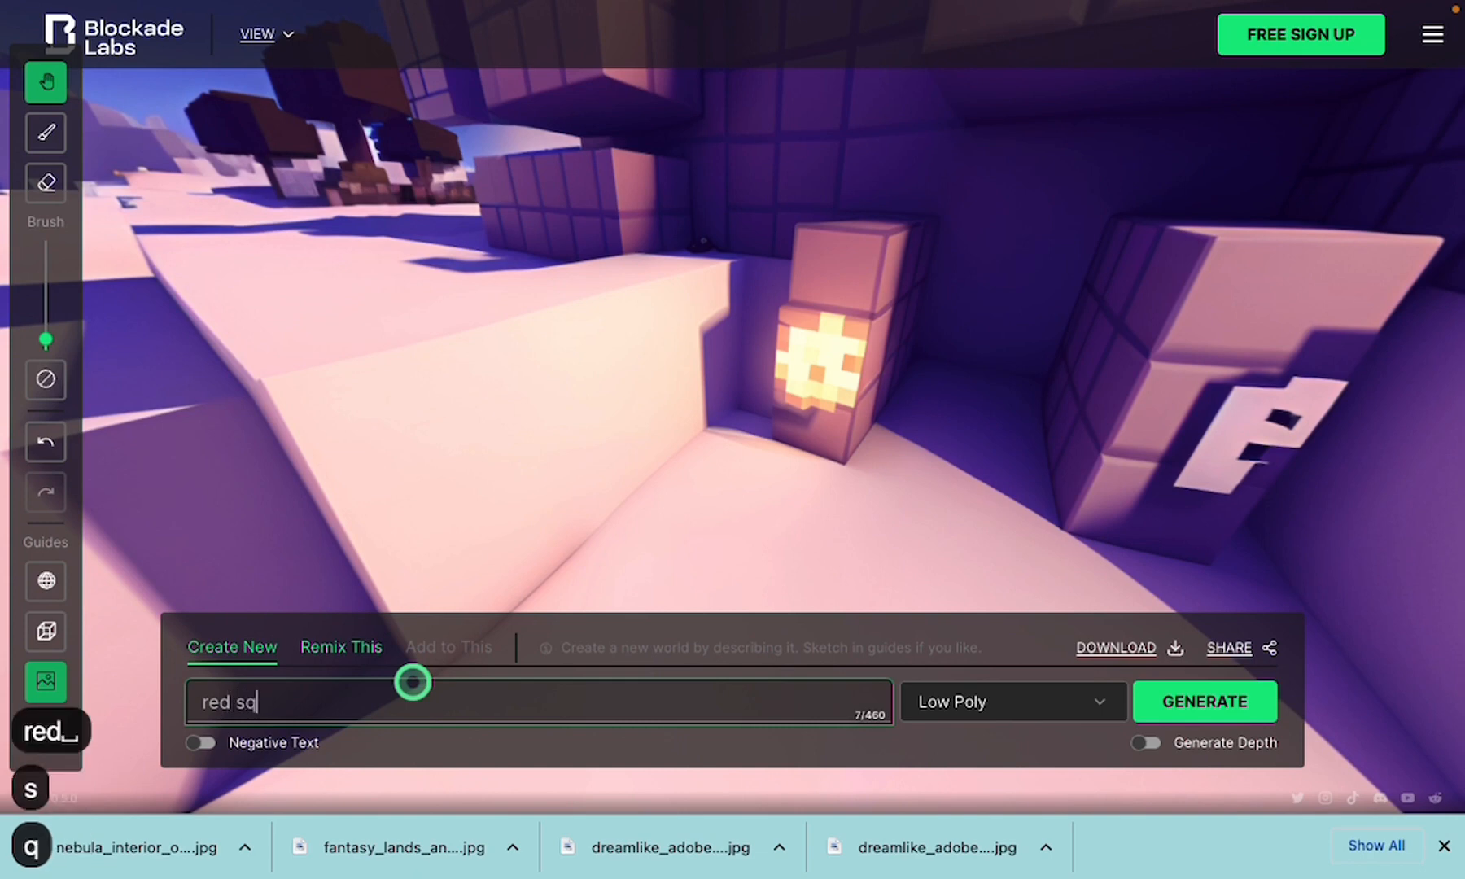
{"action": "type", "text": "uare"}
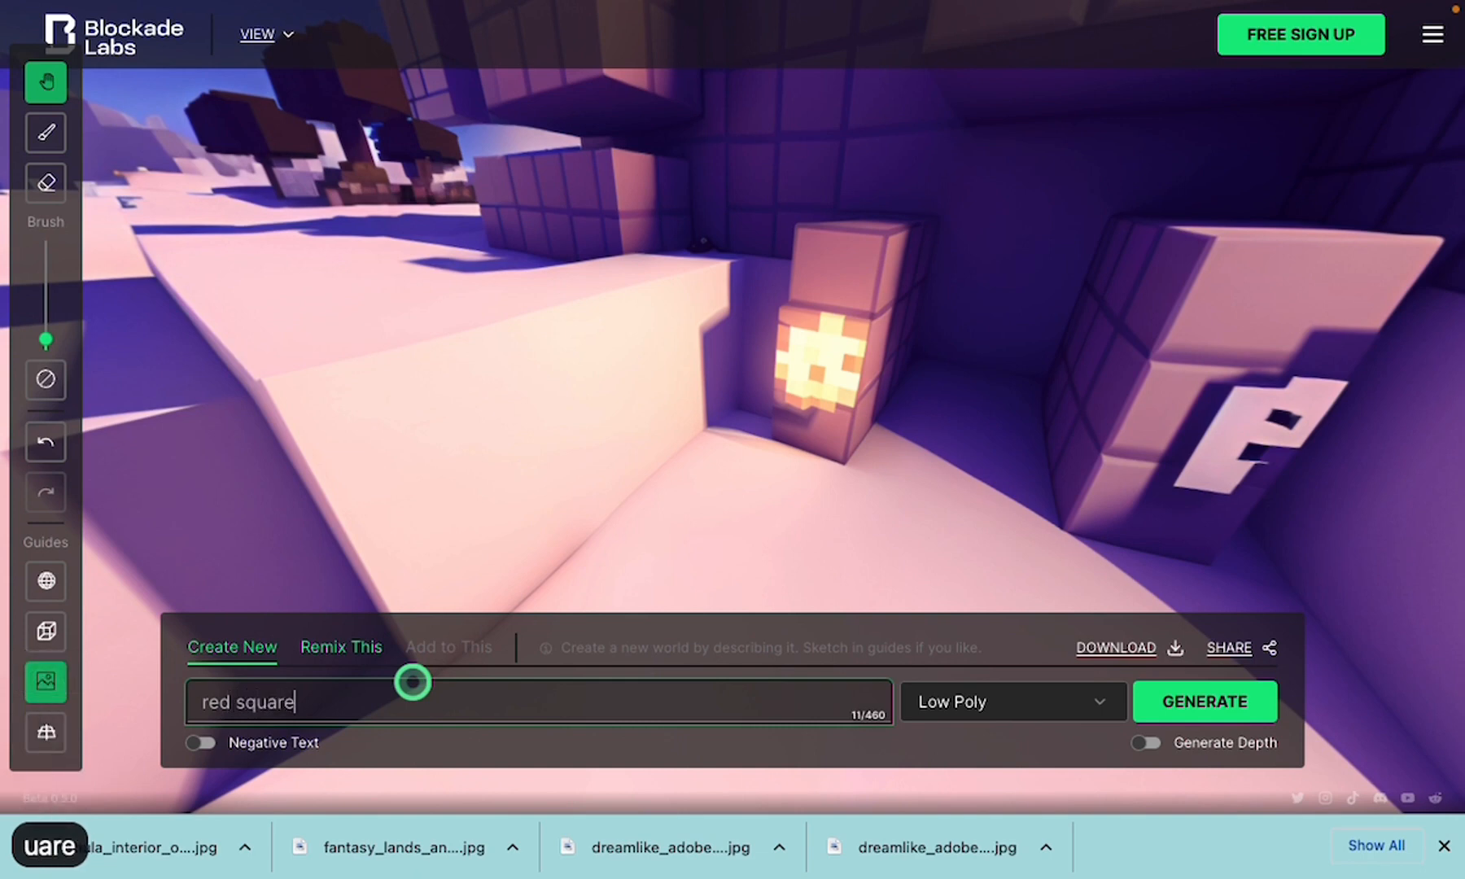
{"action": "type", "text": " and "}
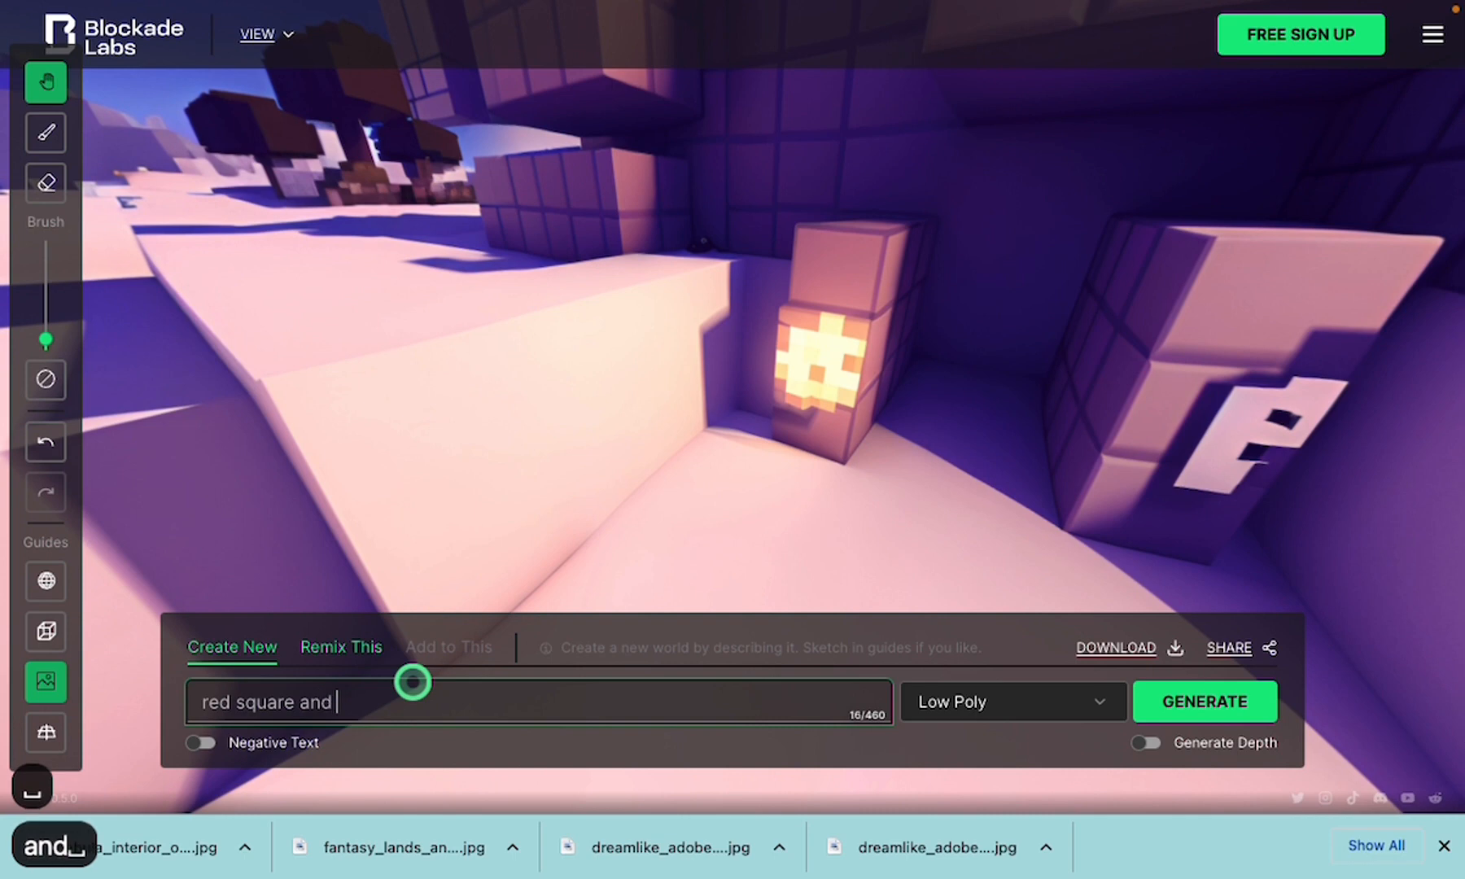
{"action": "type", "text": "orthodox "}
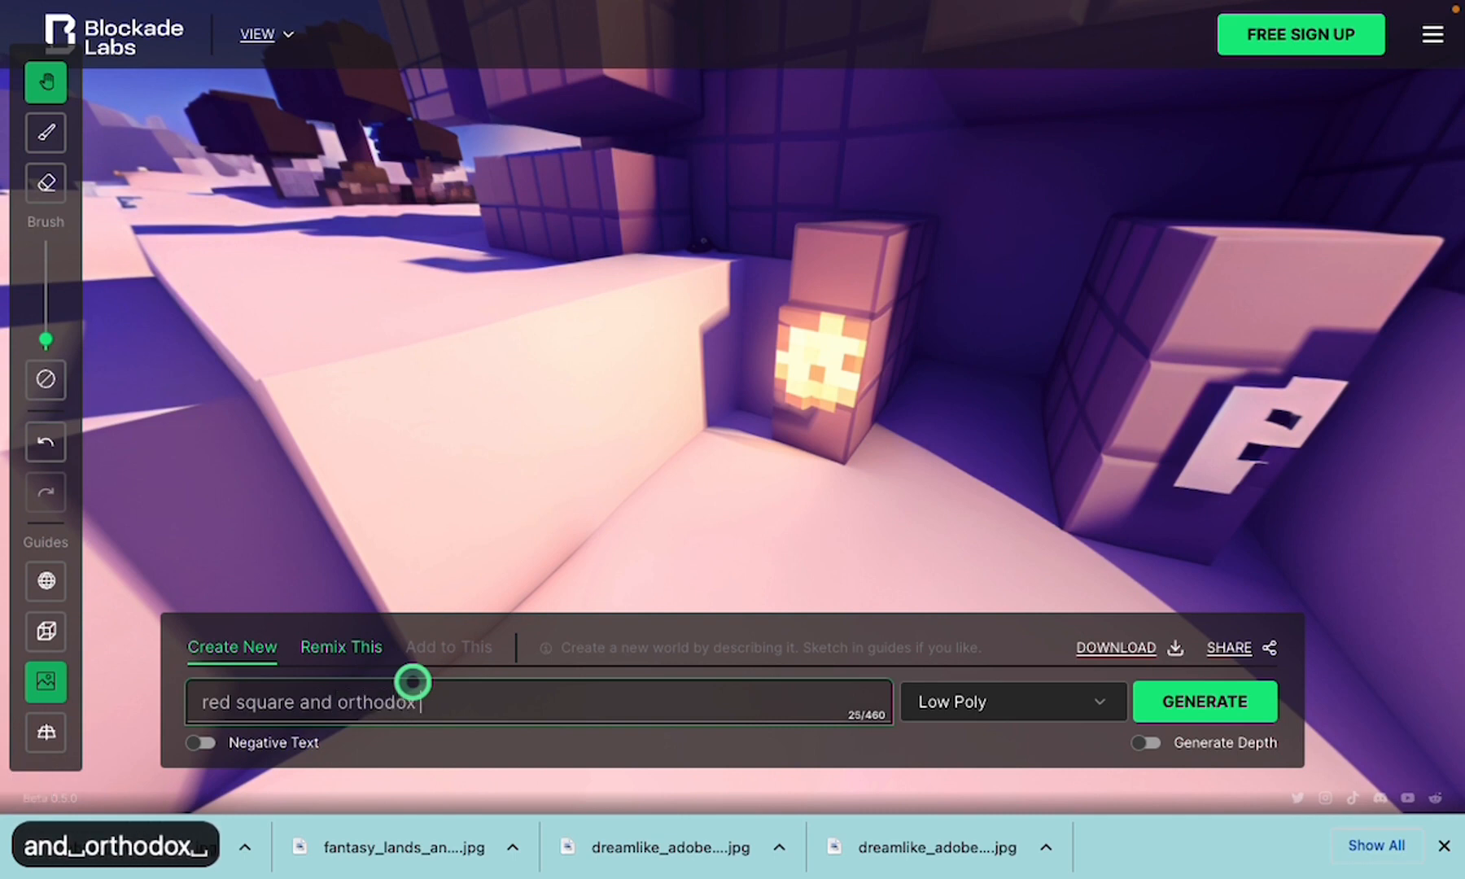
{"action": "type", "text": "churches"}
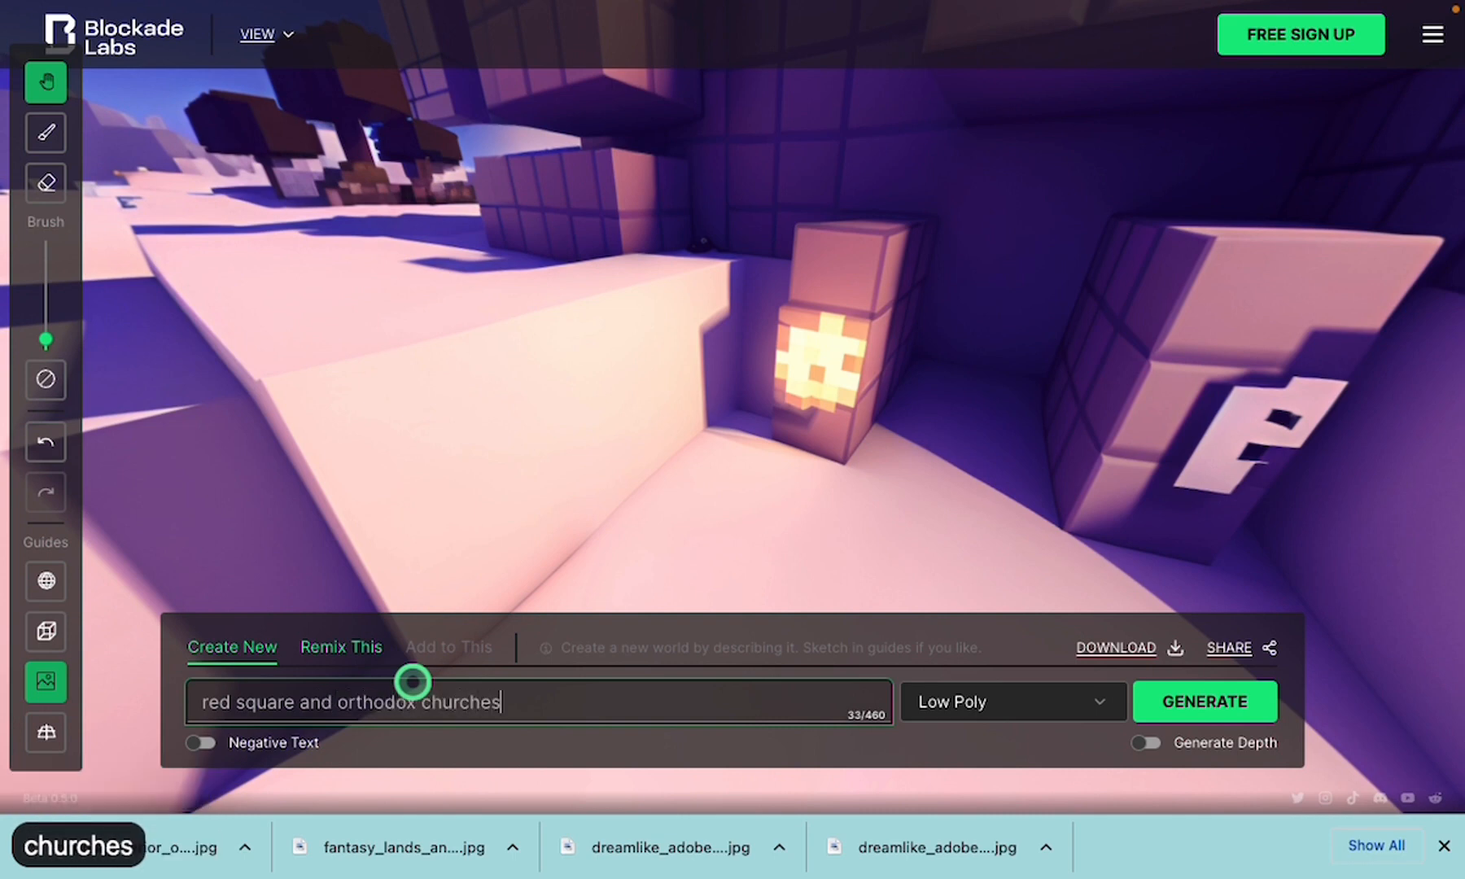
{"action": "type", "text": " in "}
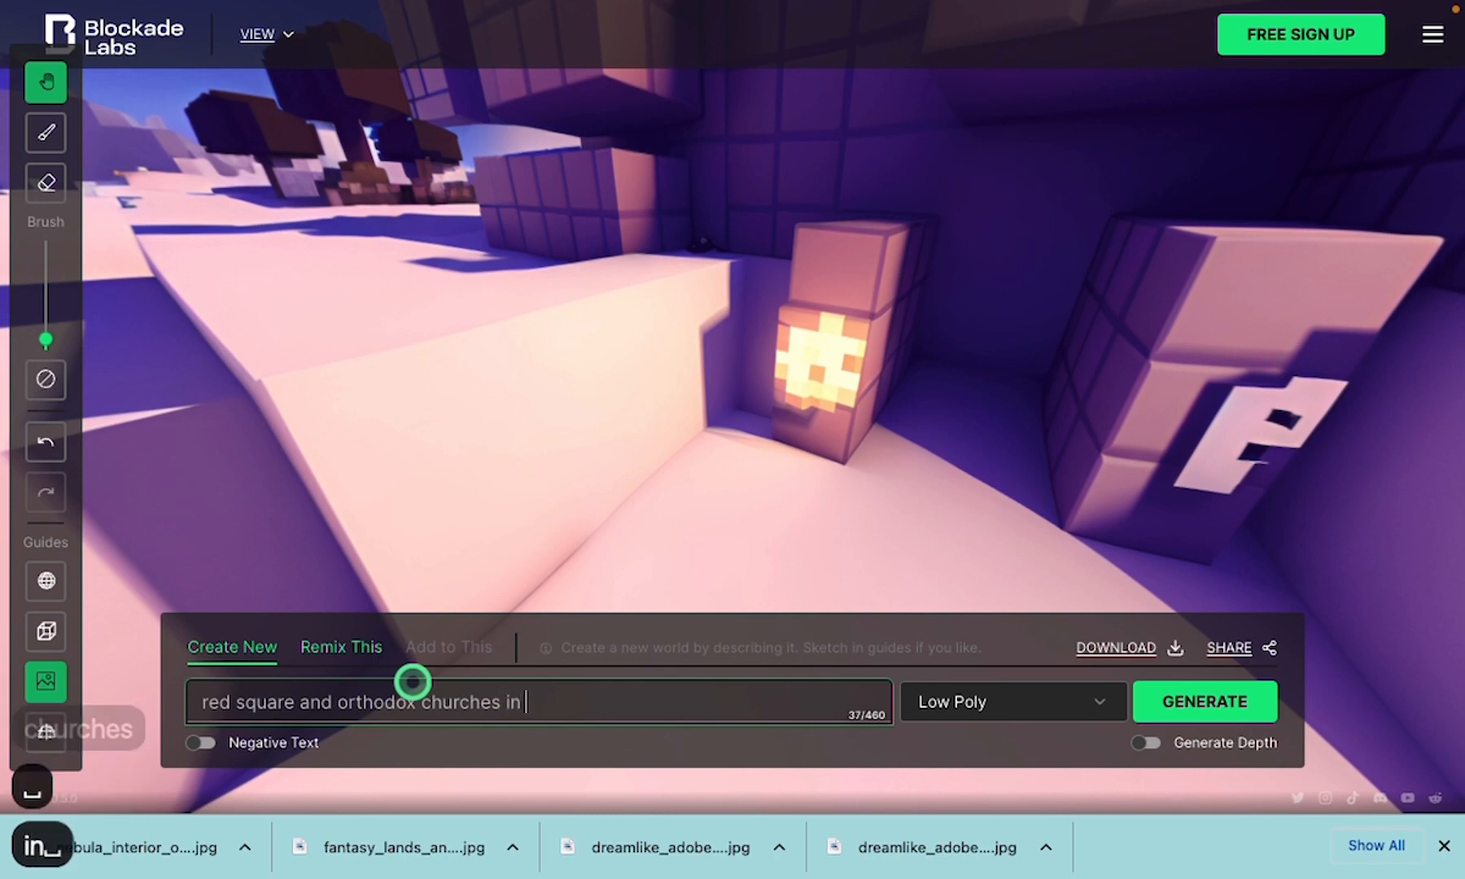
{"action": "type", "text": "moscow"}
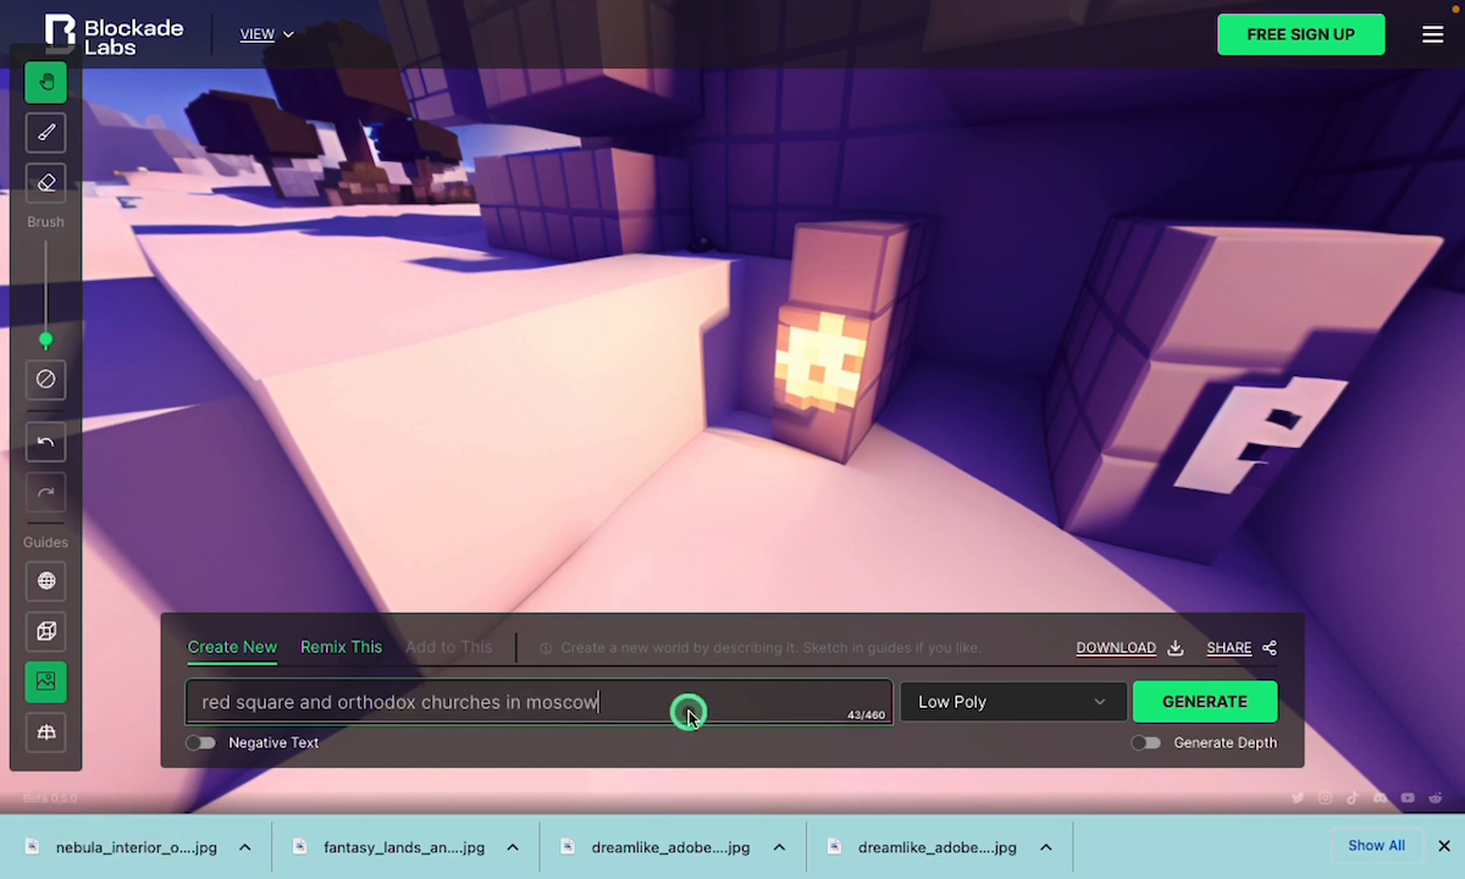
{"action": "left_click", "coordinate": [1204, 702]}
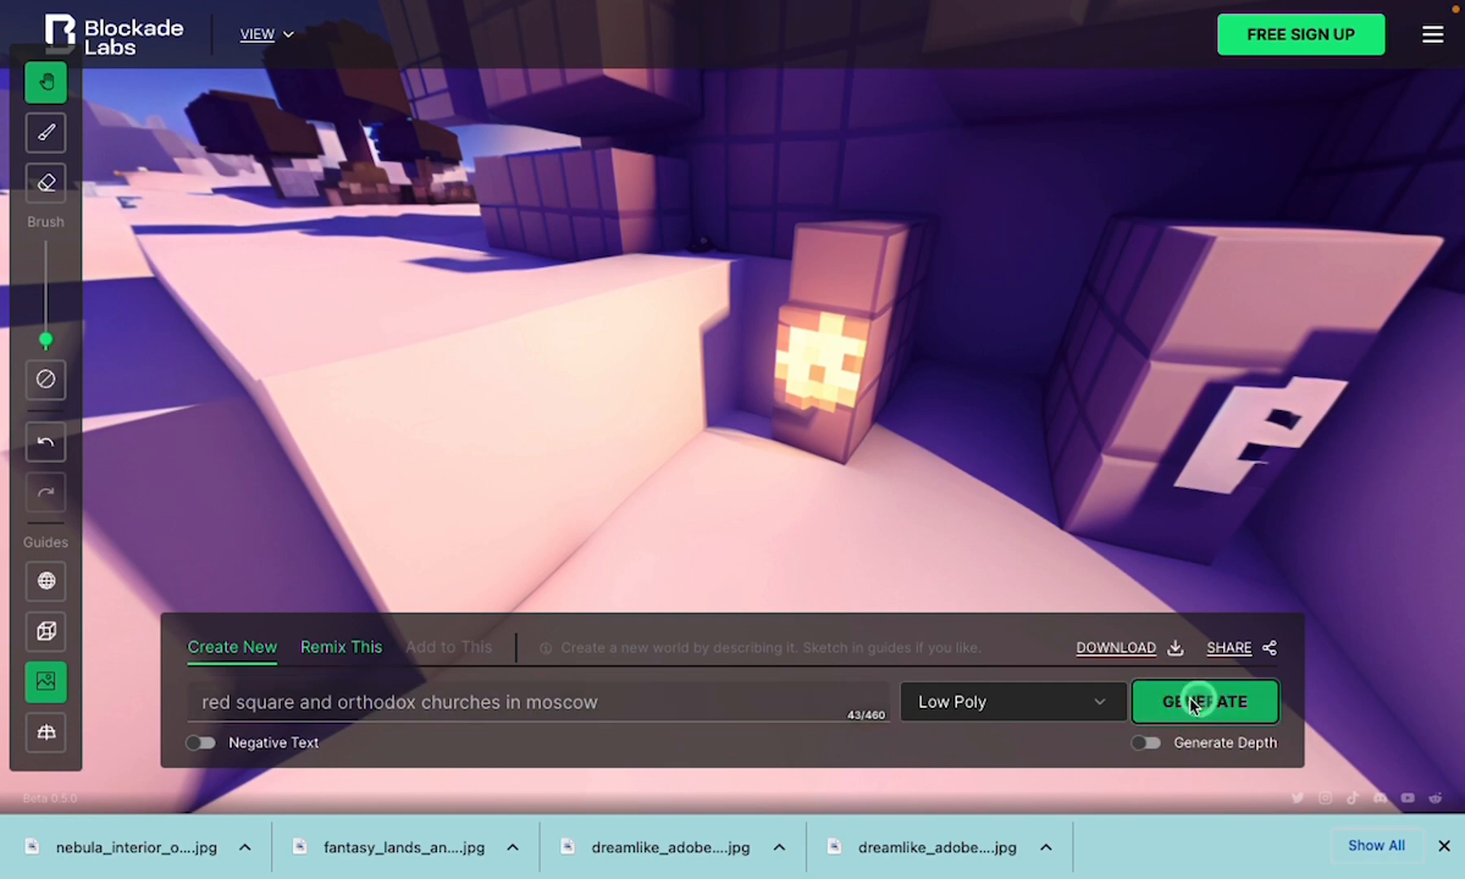
Look around the Low Poly Moscow skybox, examining the red churches, onion domes, snowy hills and surrounding city
{"action": "left_click_drag", "start_coordinate": [477, 132], "coordinate": [1151, 333]}
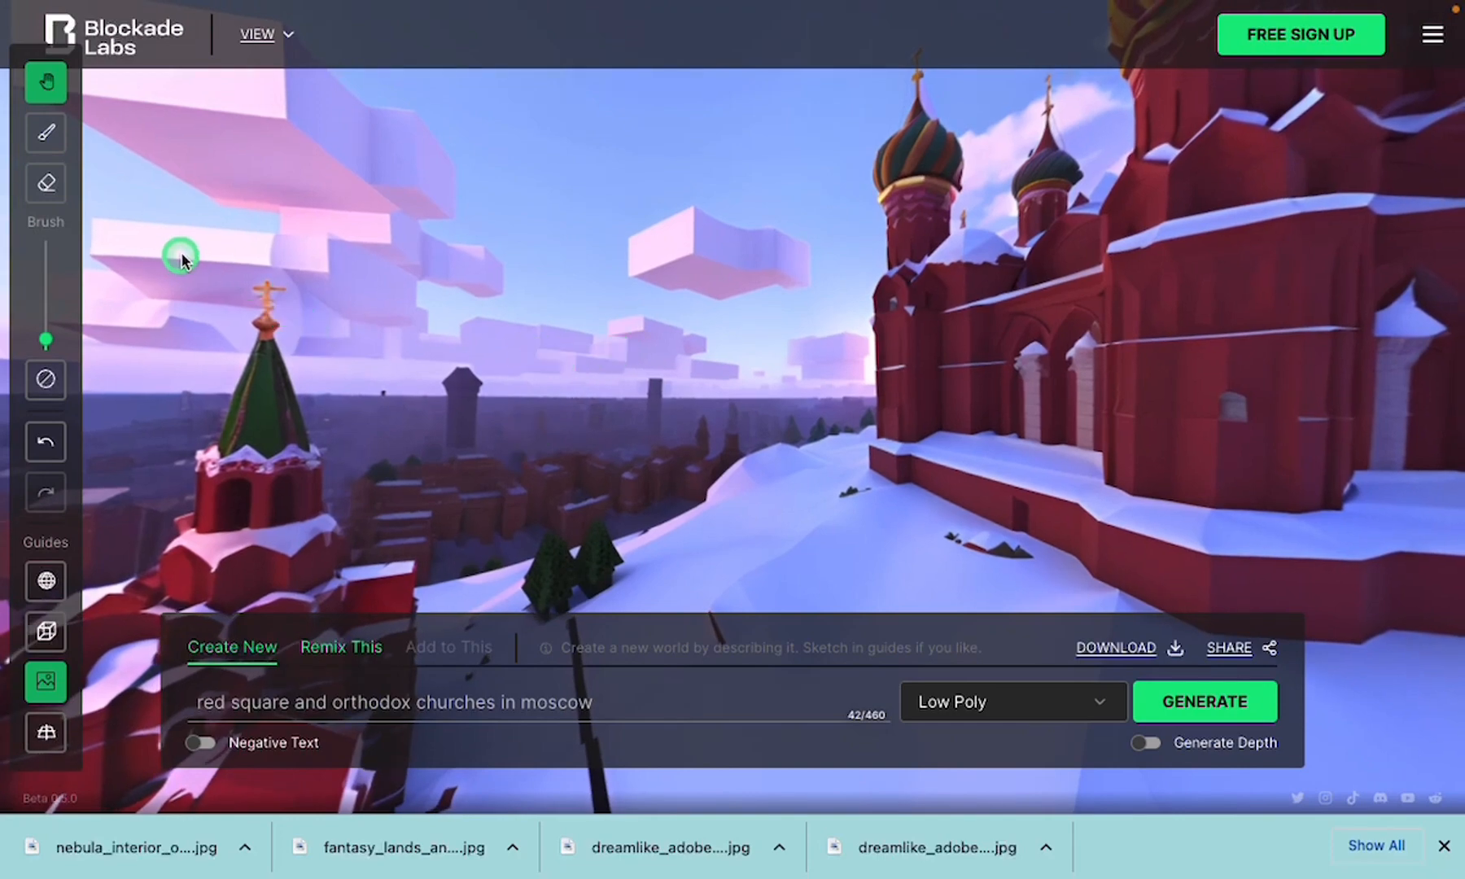
{"action": "left_click_drag", "start_coordinate": [180, 257], "coordinate": [664, 265]}
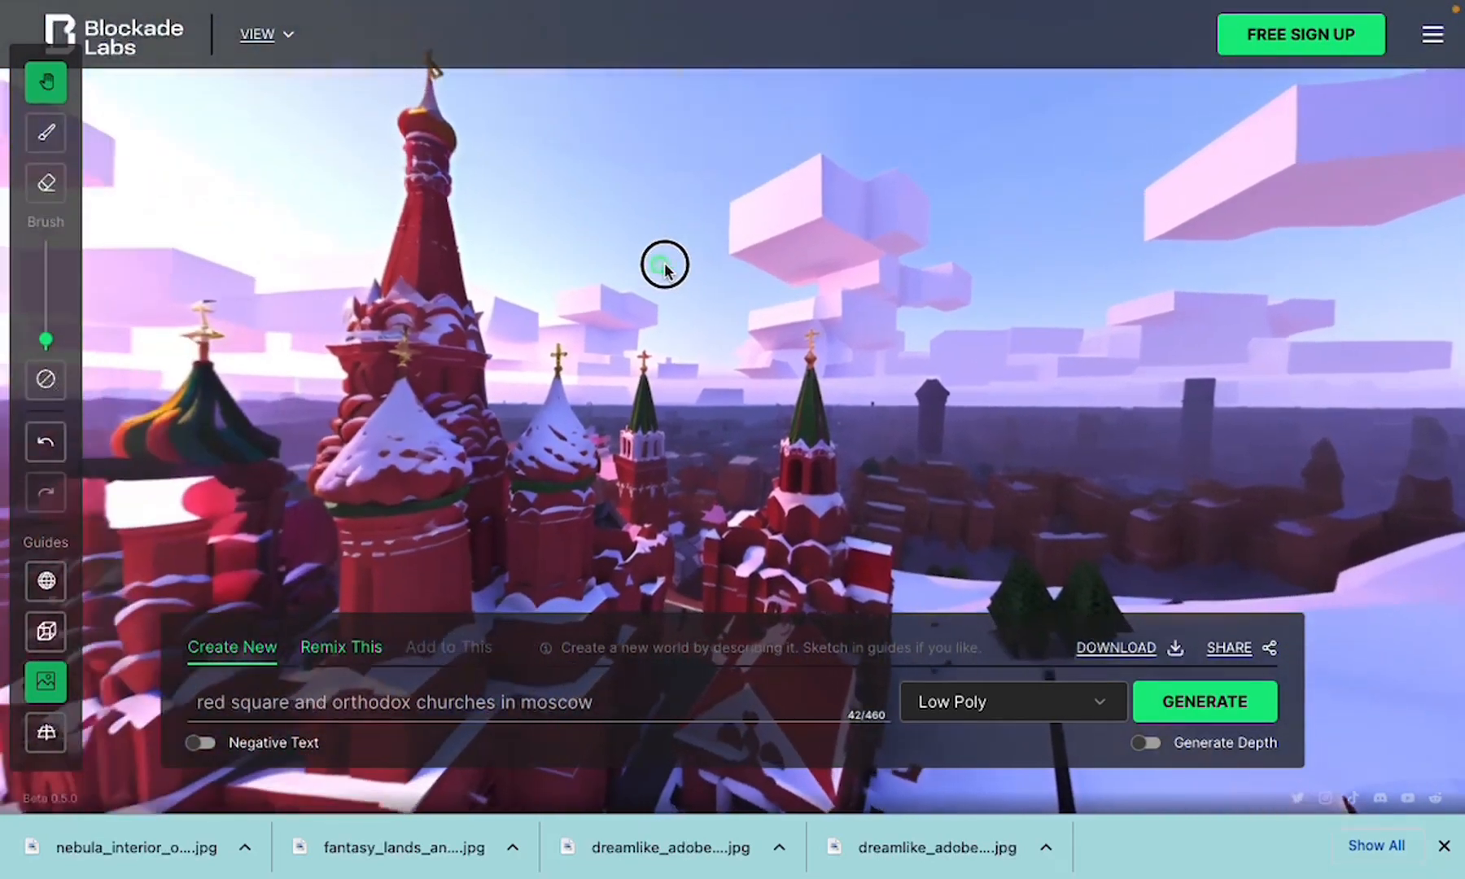
{"action": "left_click_drag", "start_coordinate": [285, 337], "coordinate": [766, 275]}
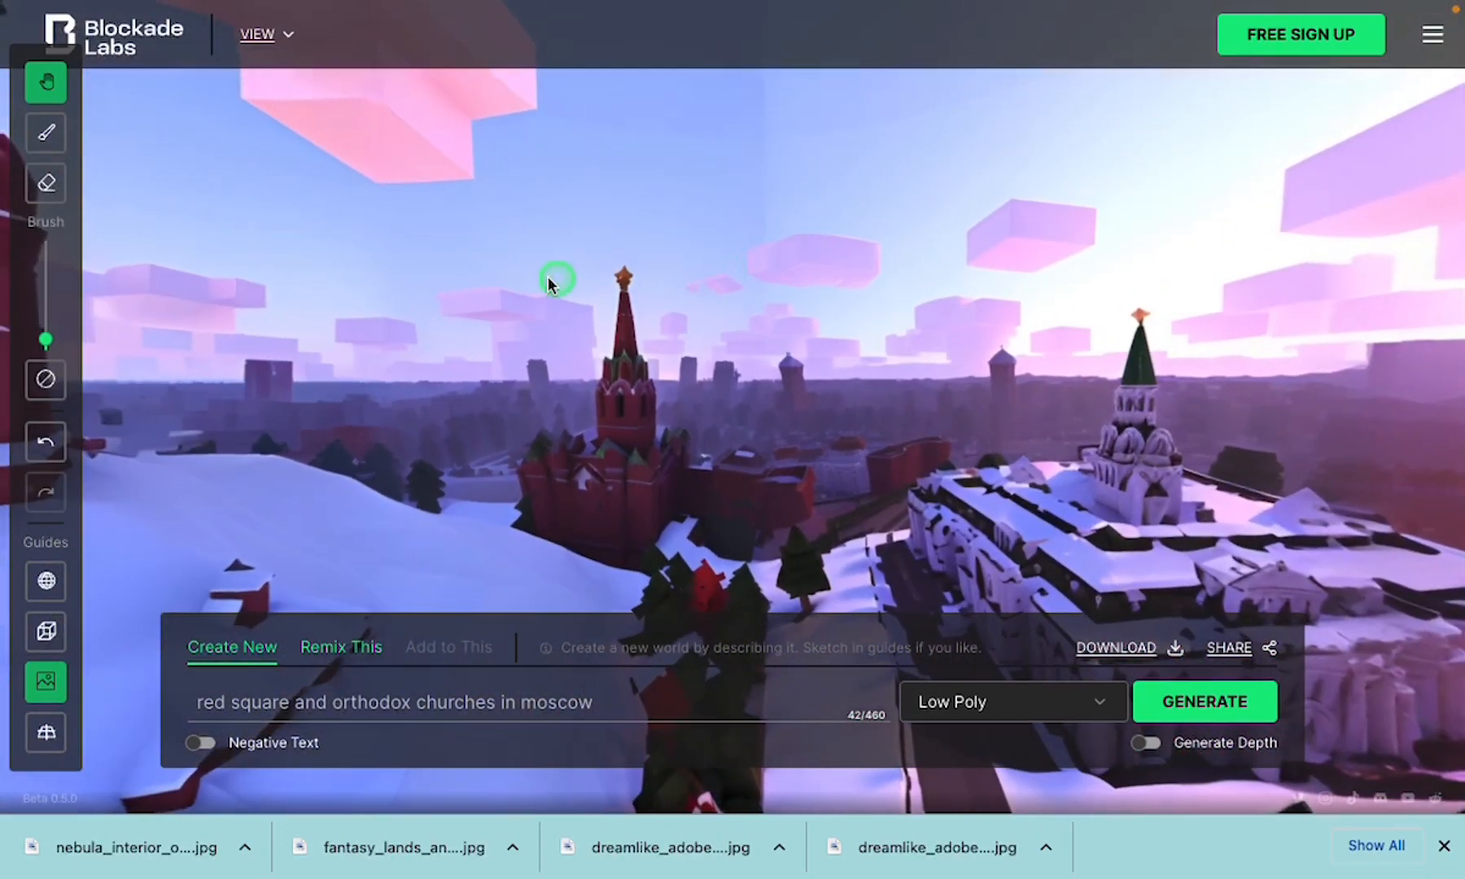
{"action": "left_click_drag", "start_coordinate": [376, 278], "coordinate": [814, 447]}
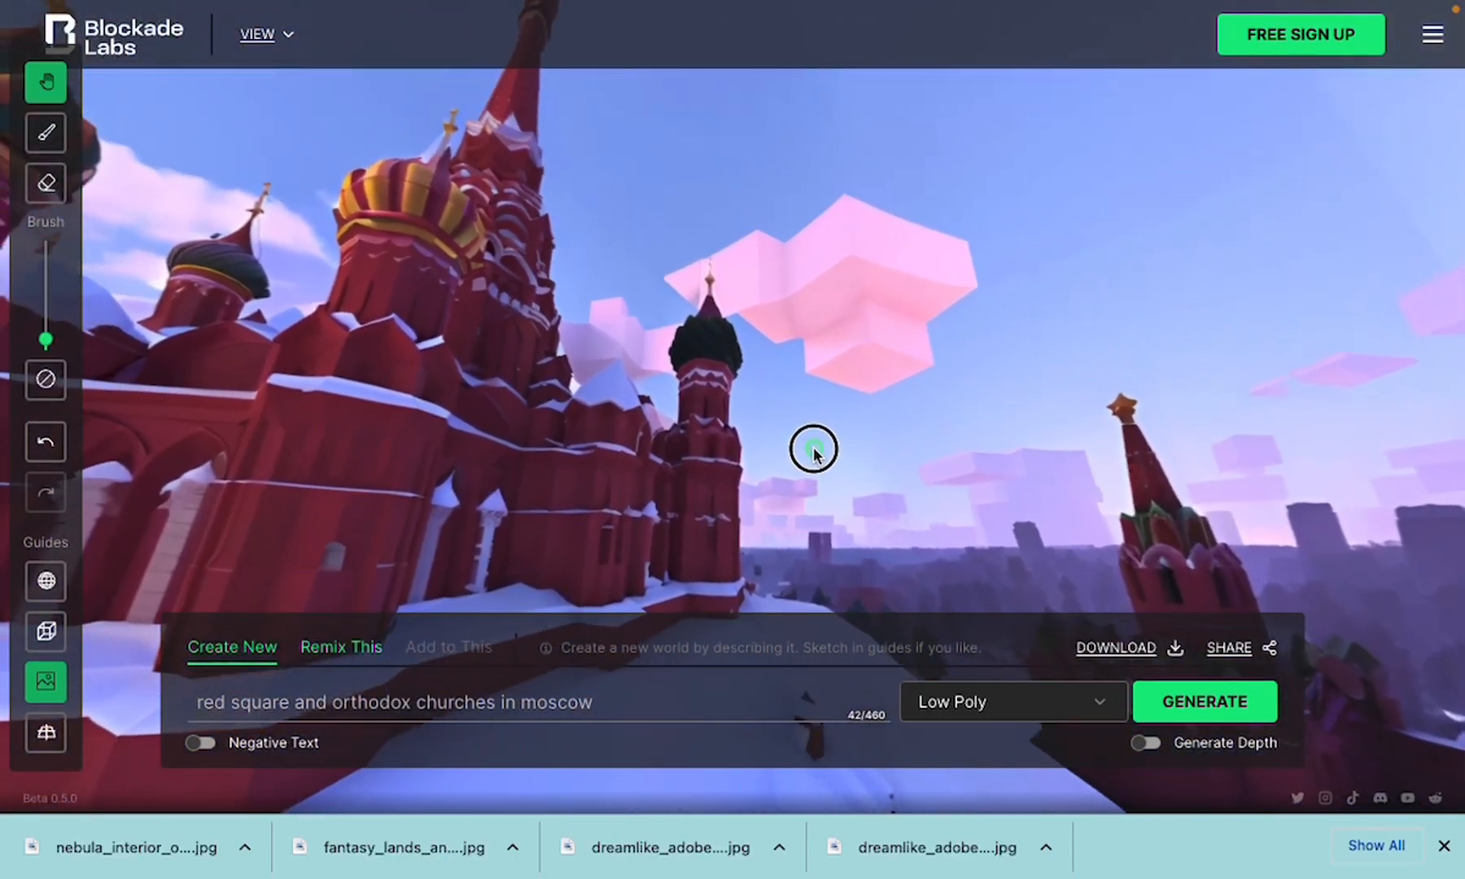
{"action": "left_click_drag", "start_coordinate": [265, 180], "coordinate": [435, 125]}
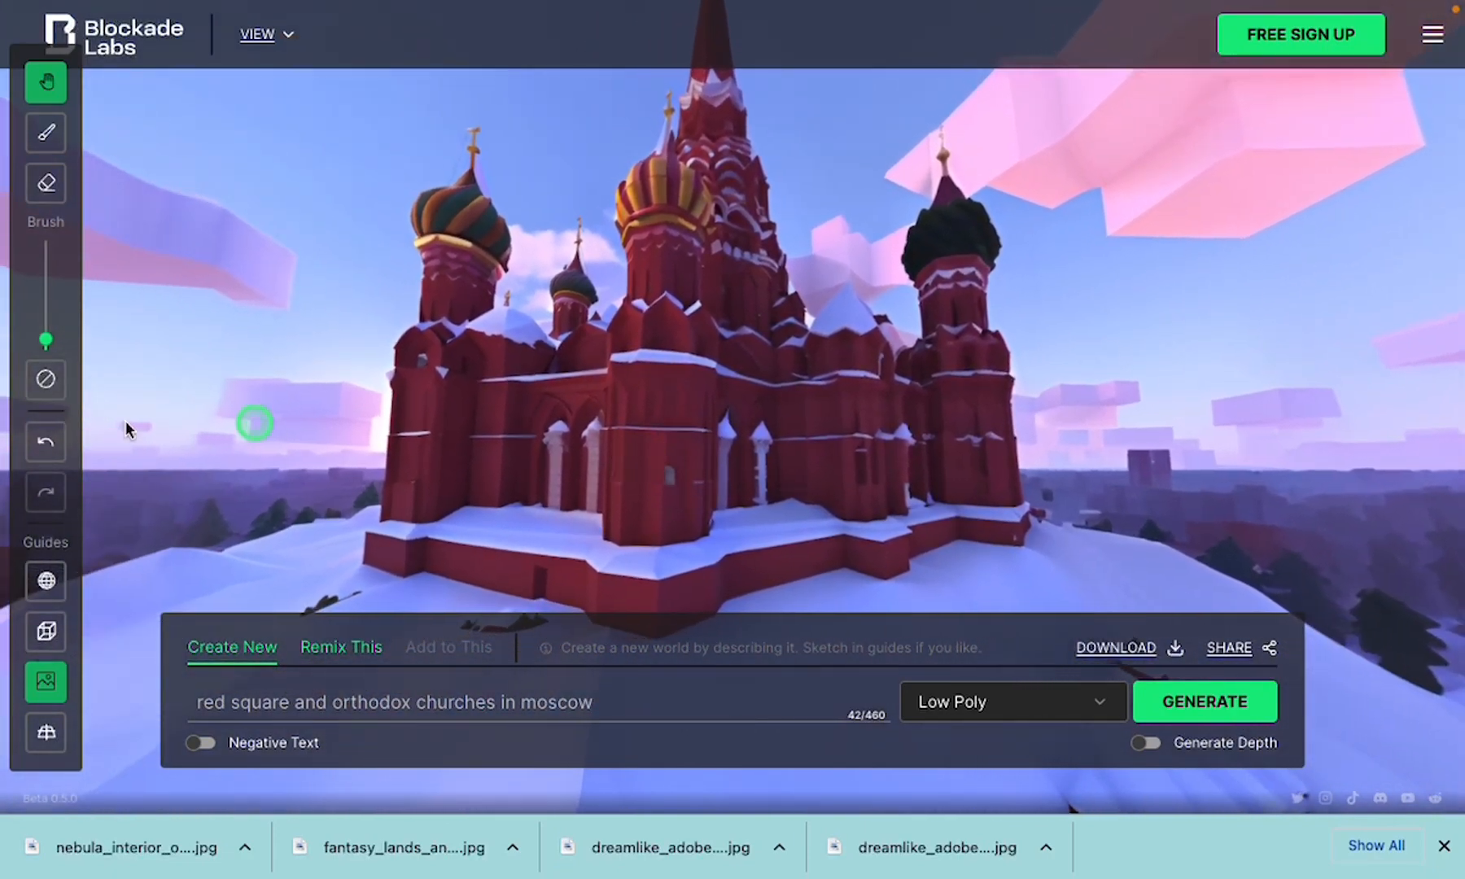
{"action": "left_click_drag", "start_coordinate": [98, 366], "coordinate": [643, 328]}
{"action": "left_click_drag", "start_coordinate": [425, 419], "coordinate": [757, 411]}
{"action": "left_click_drag", "start_coordinate": [237, 248], "coordinate": [495, 219]}
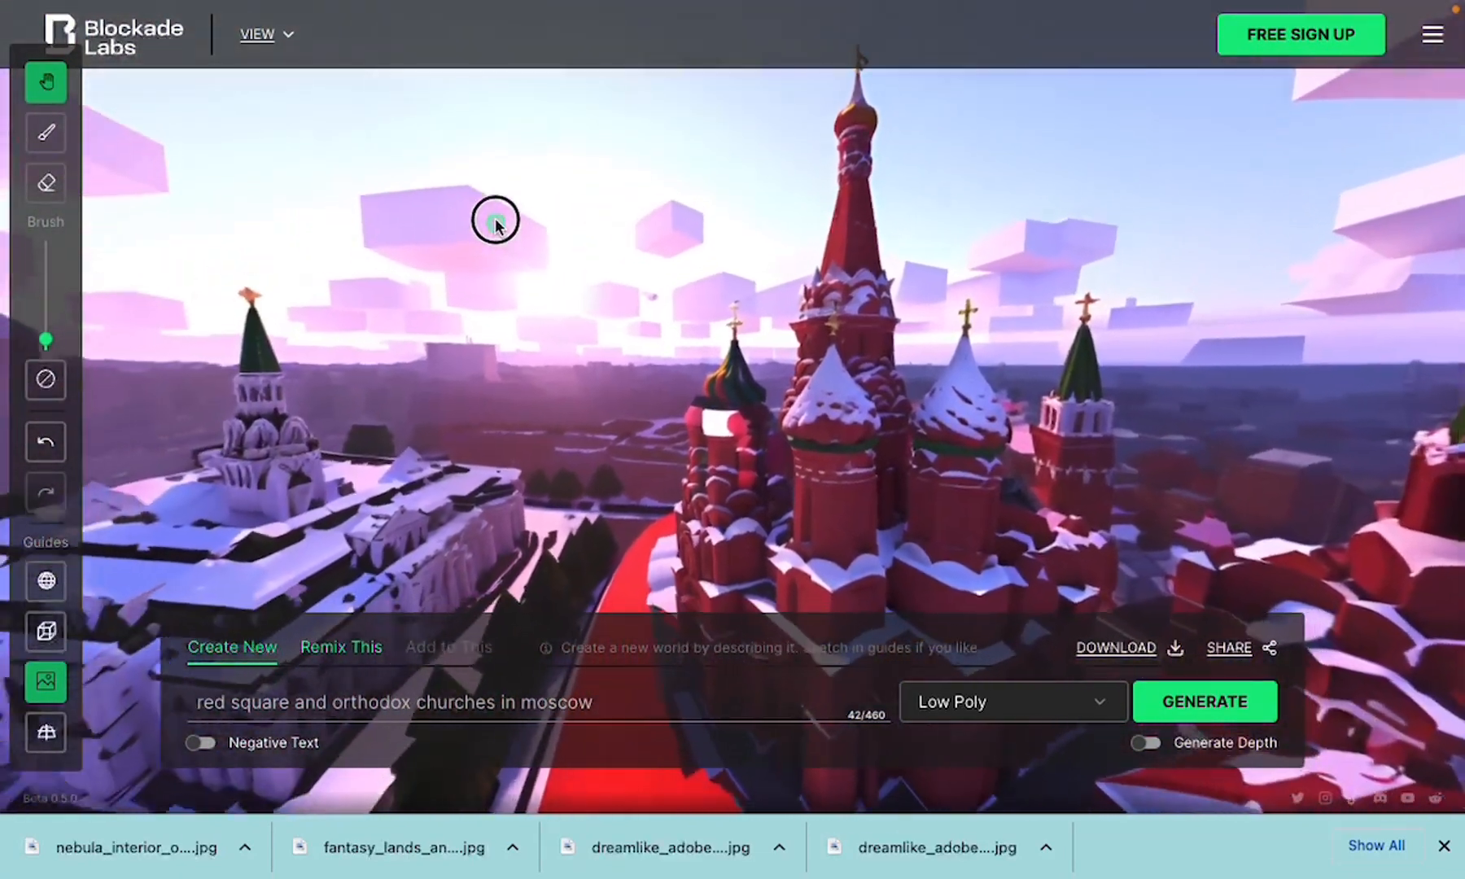
Download the Moscow skybox and open the downloaded low_poly_red_square image file
{"action": "left_click", "coordinate": [1136, 651]}
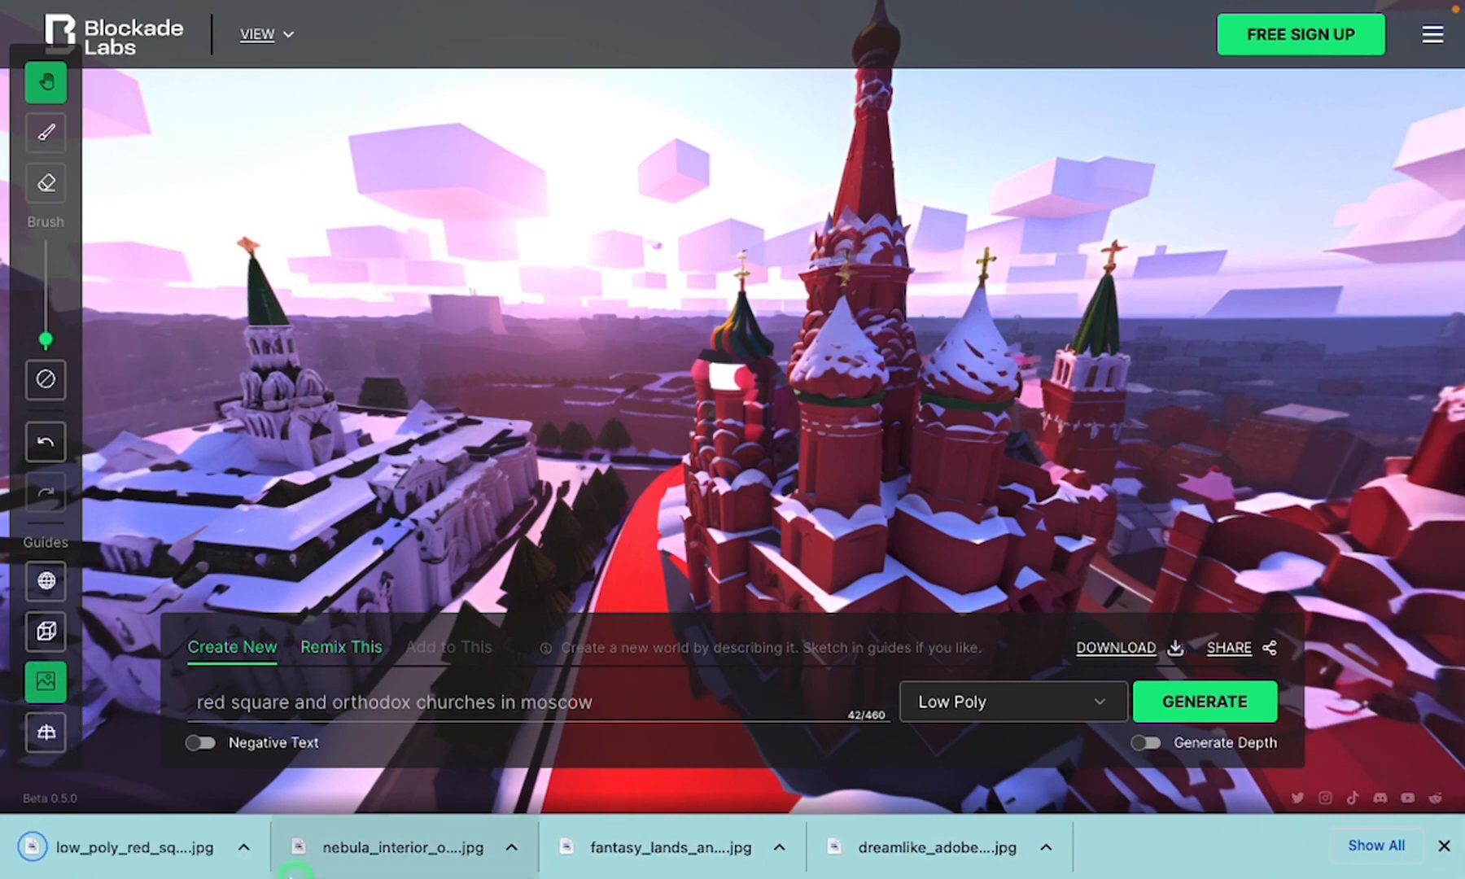
{"action": "left_click", "coordinate": [244, 851]}
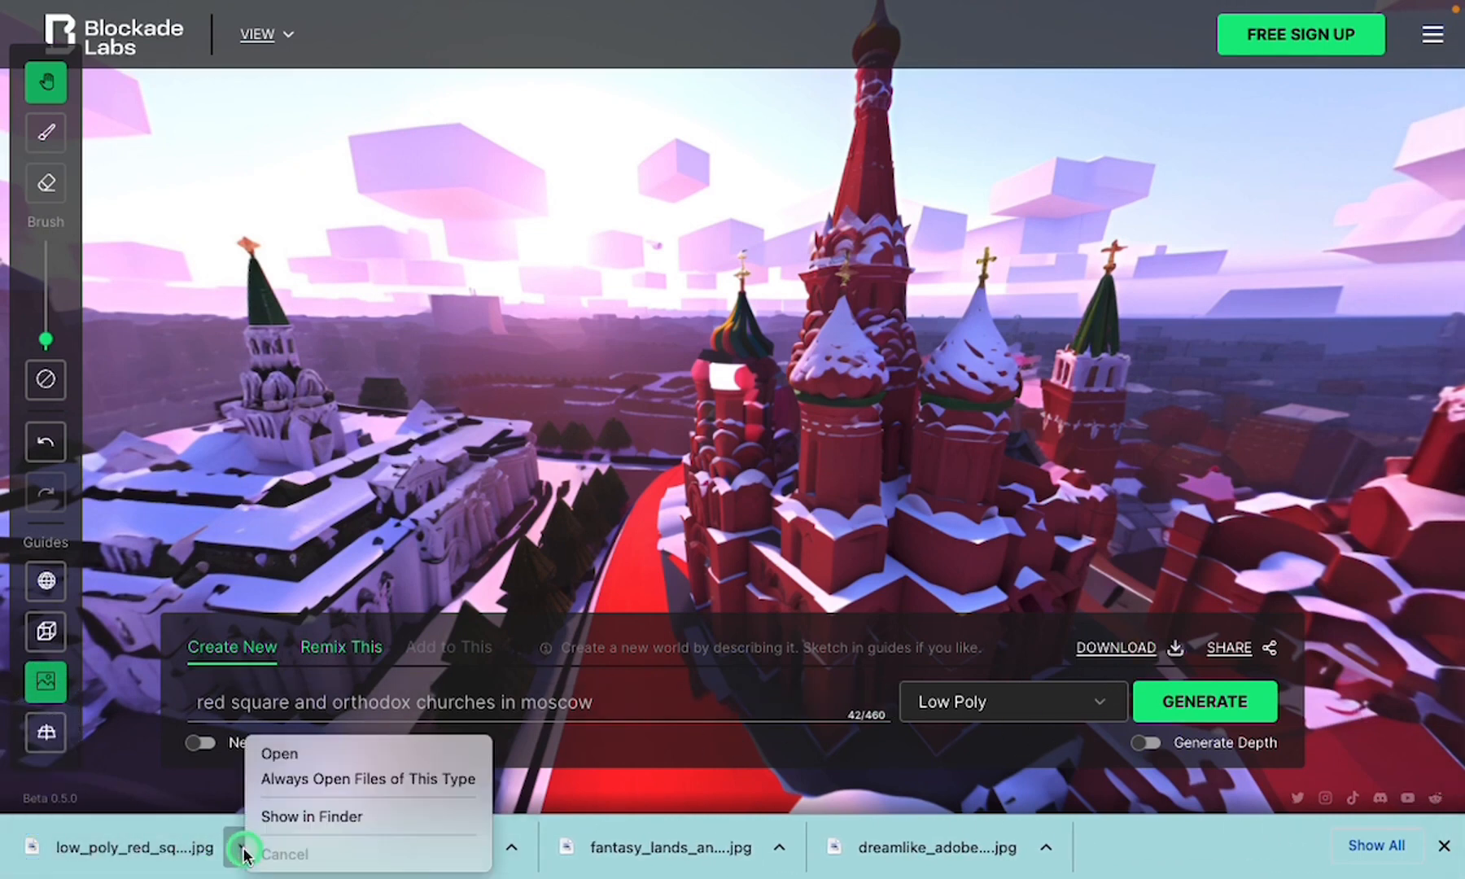
{"action": "left_click", "coordinate": [293, 758]}
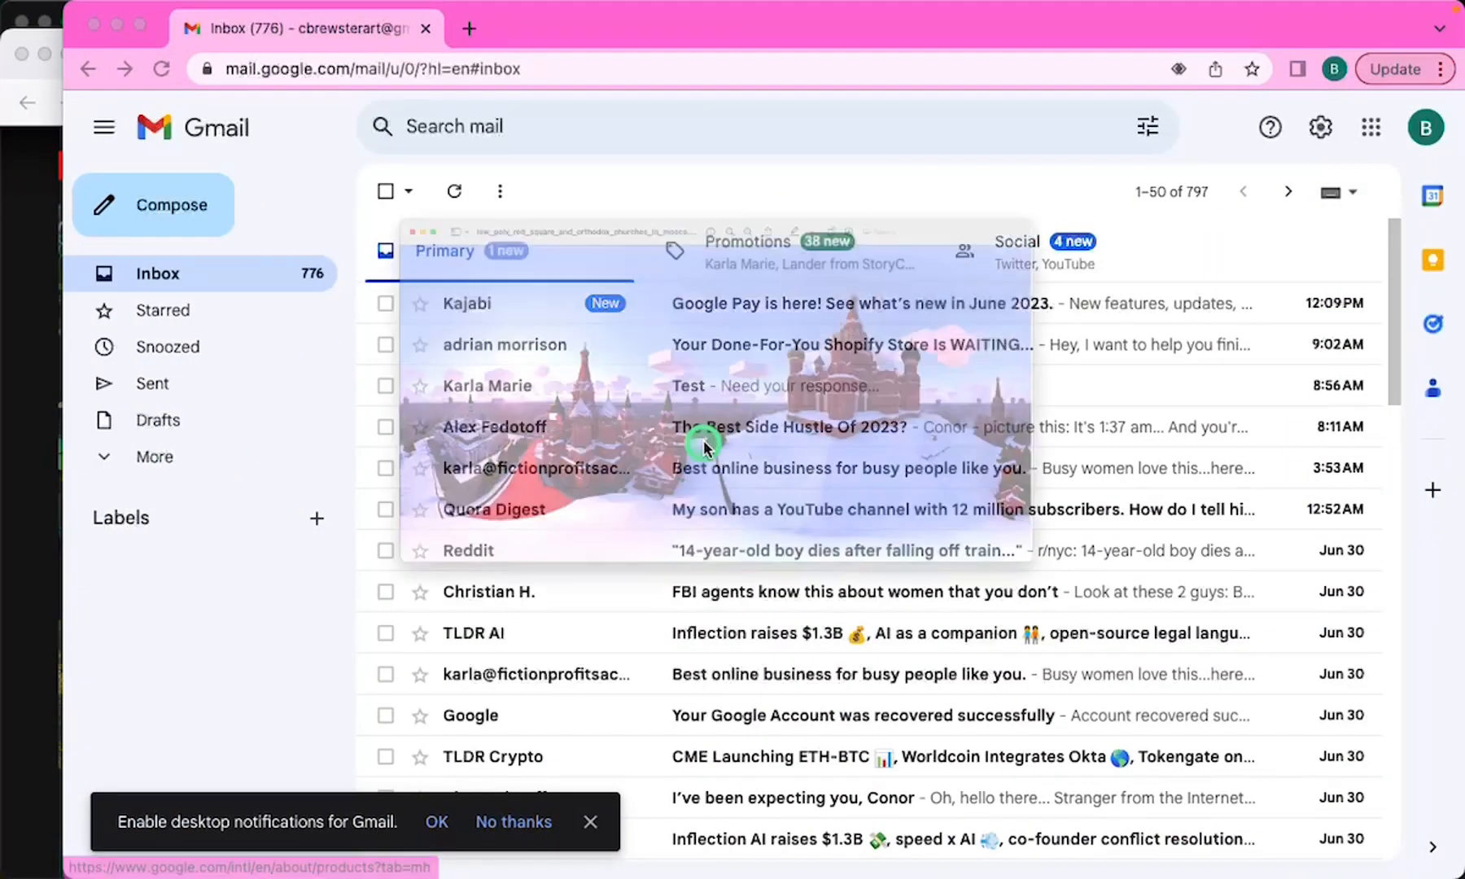
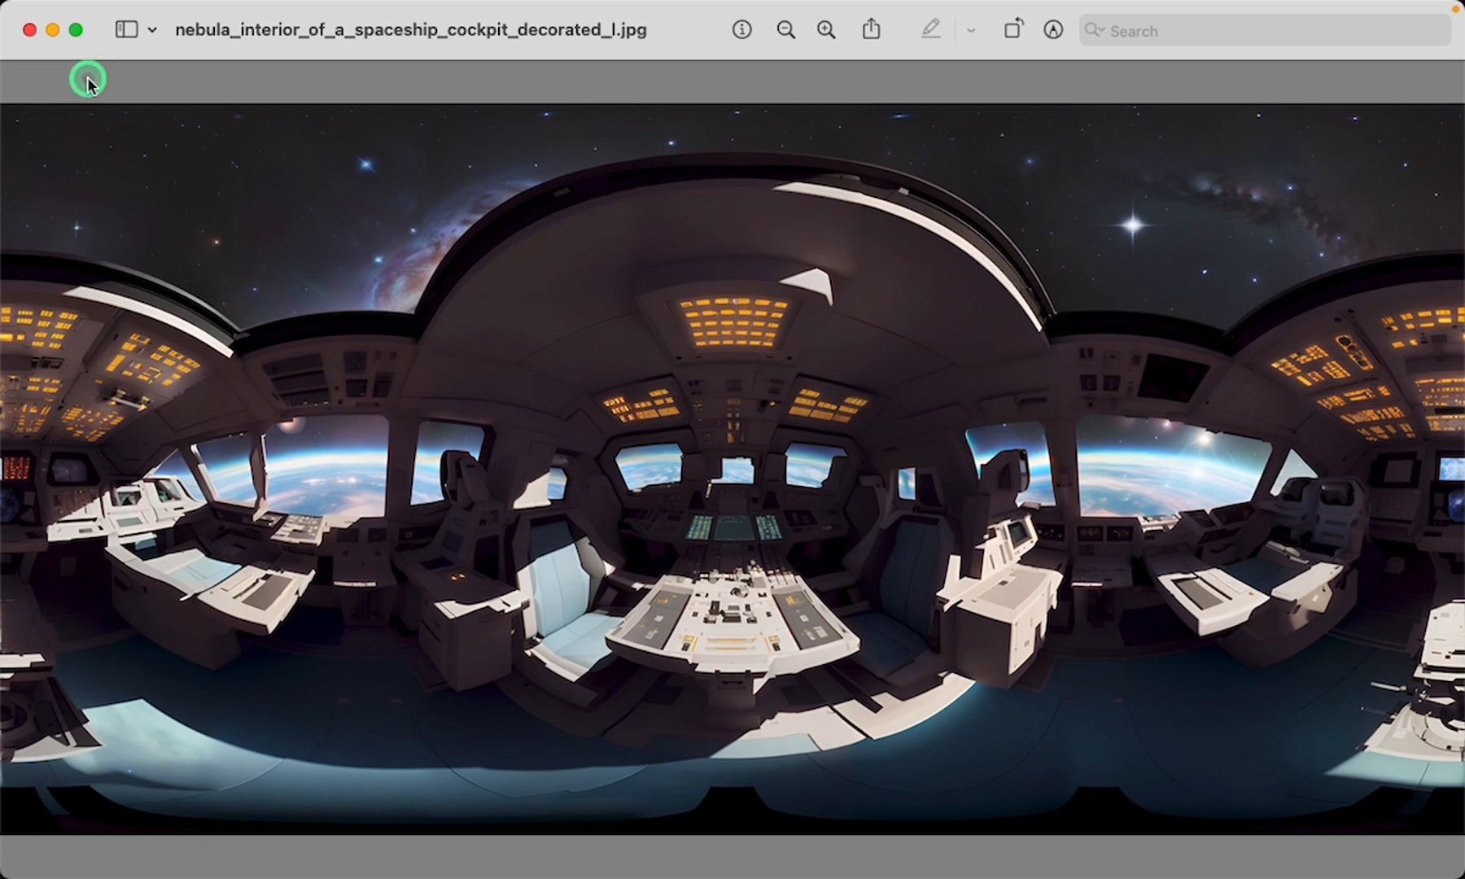
Close the opened nebula cockpit, dreamlike adobe village, Egyptian temple and low poly Moscow panorama images
{"action": "left_click", "coordinate": [28, 32]}
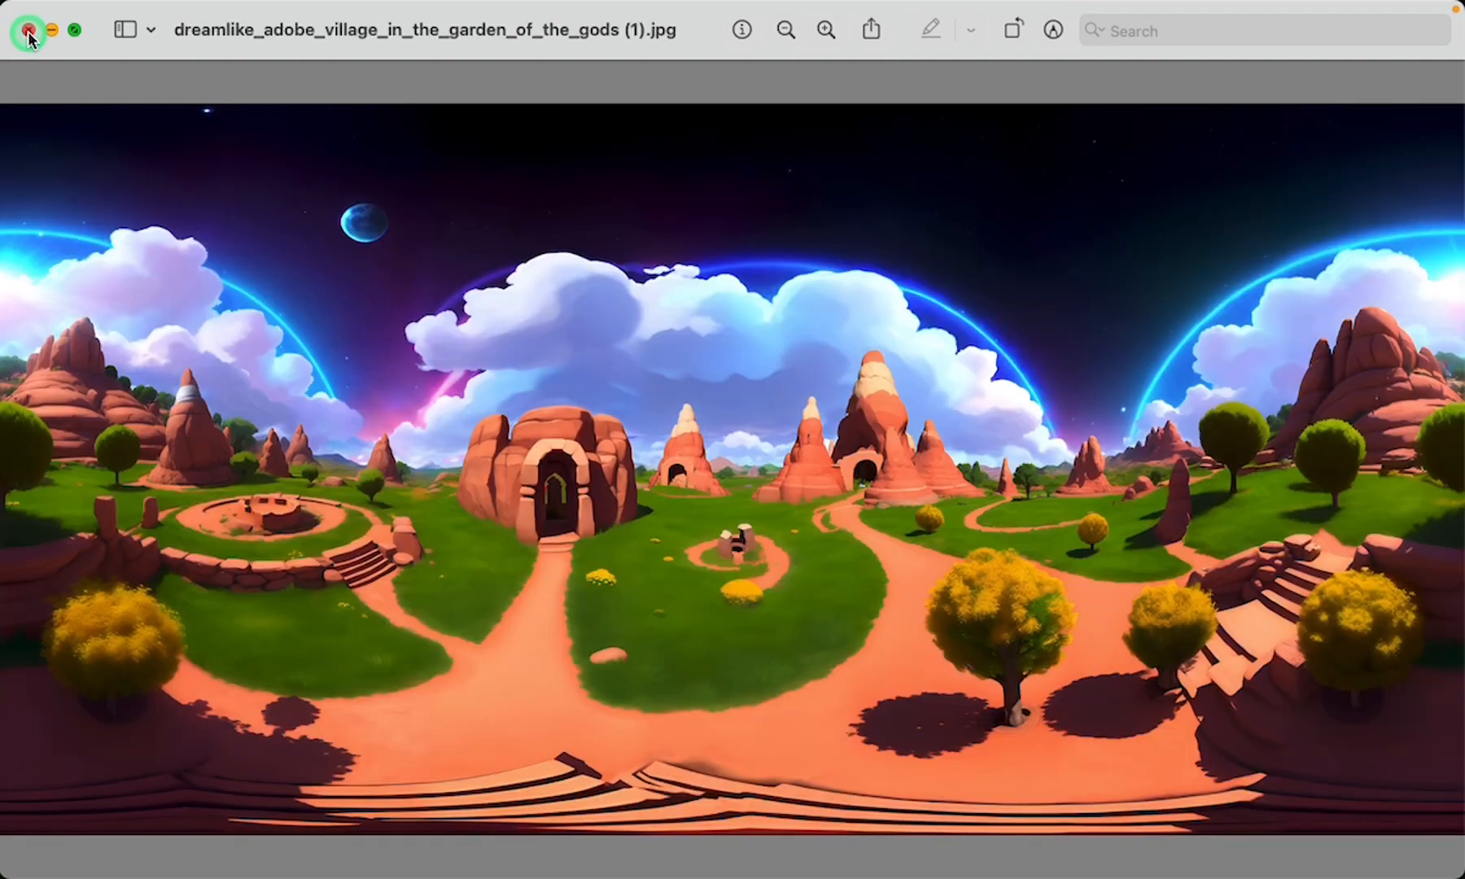
{"action": "left_click", "coordinate": [28, 32]}
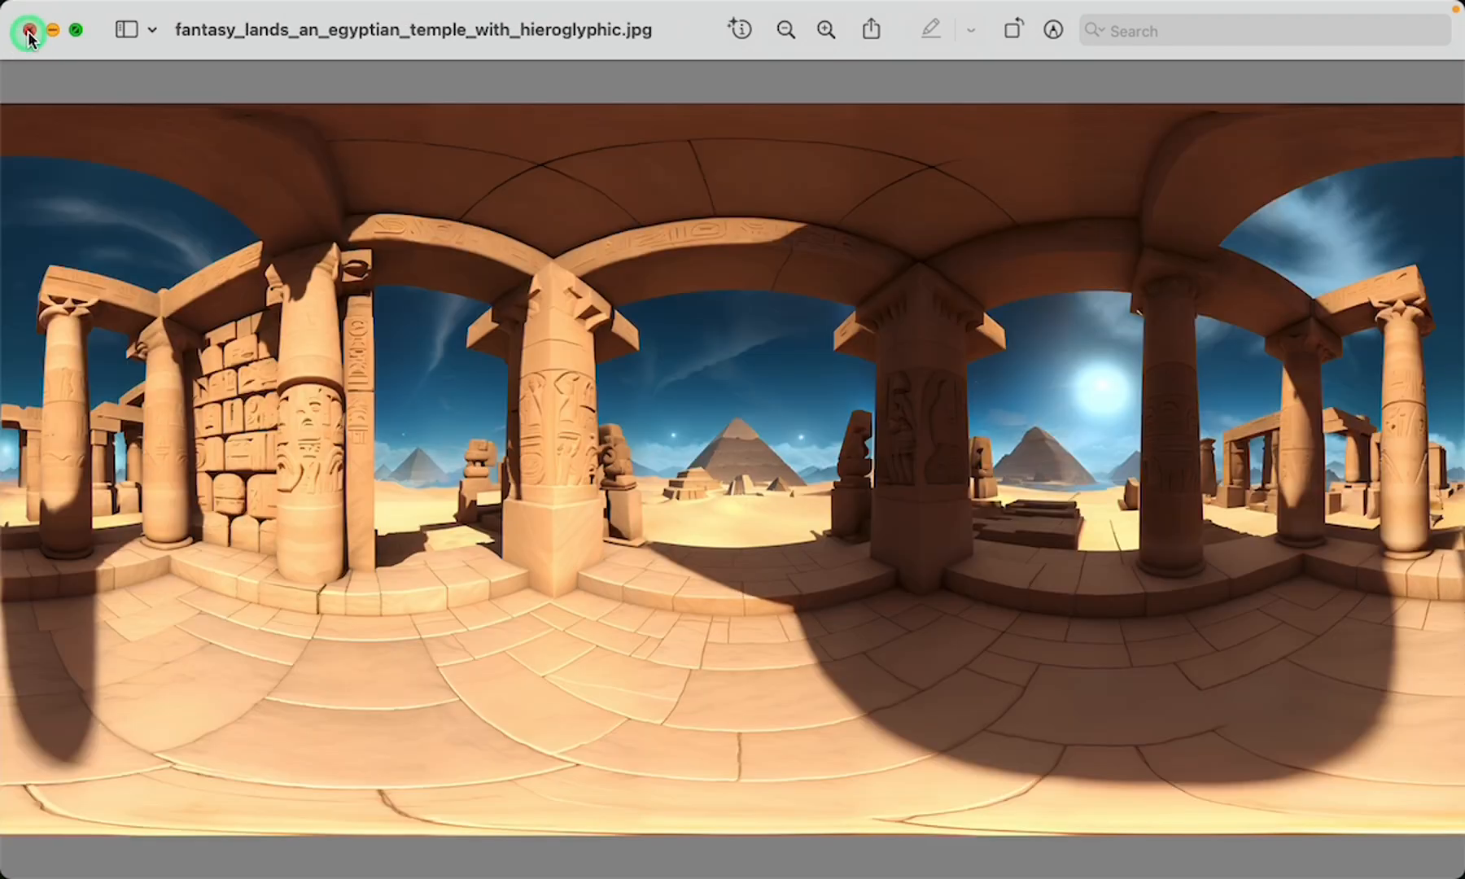
{"action": "left_click", "coordinate": [28, 33]}
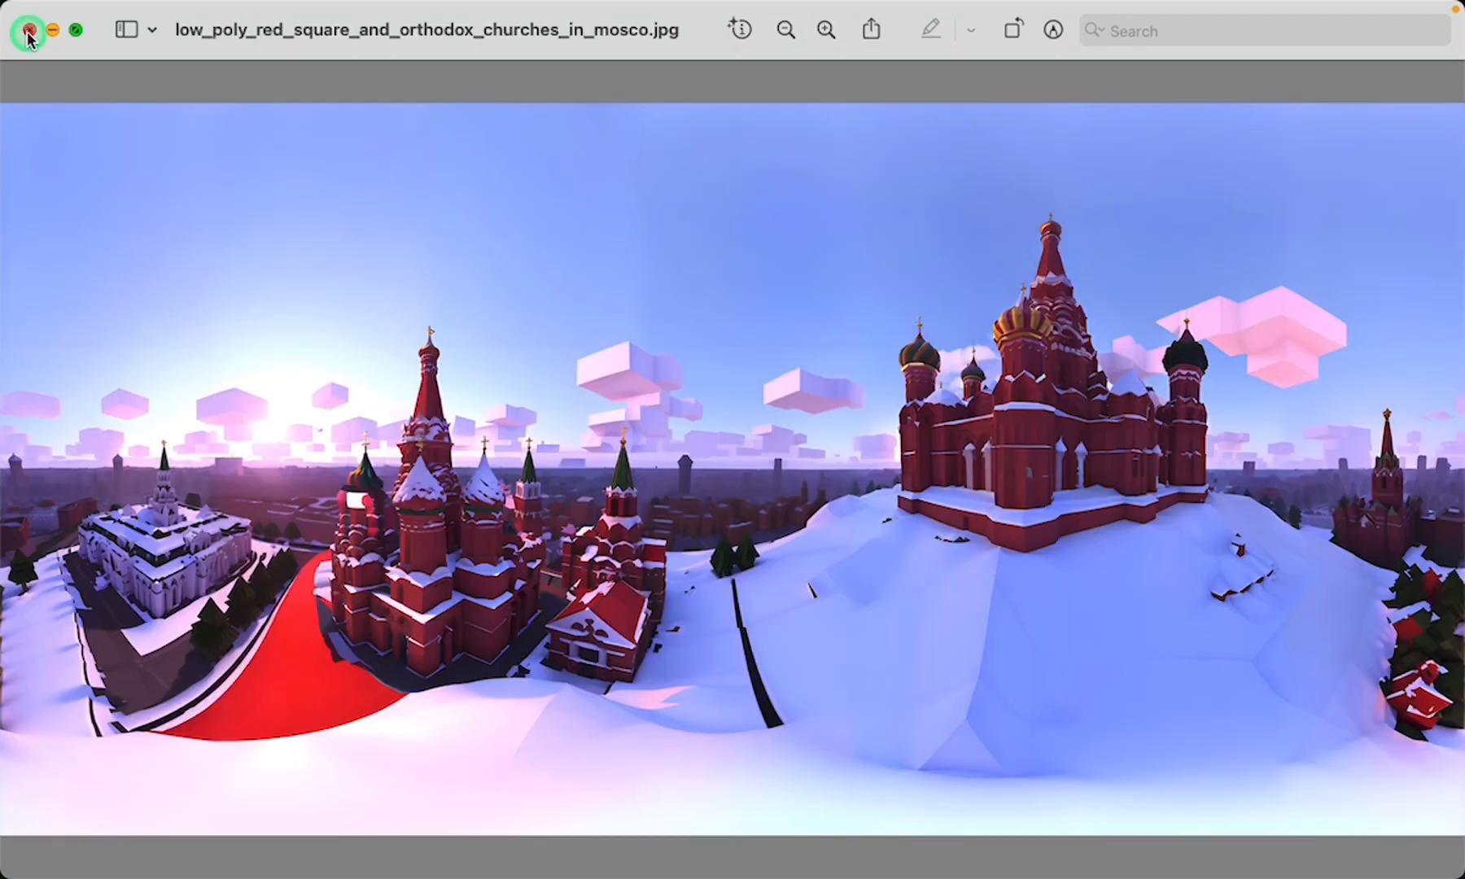
{"action": "left_click", "coordinate": [28, 32]}
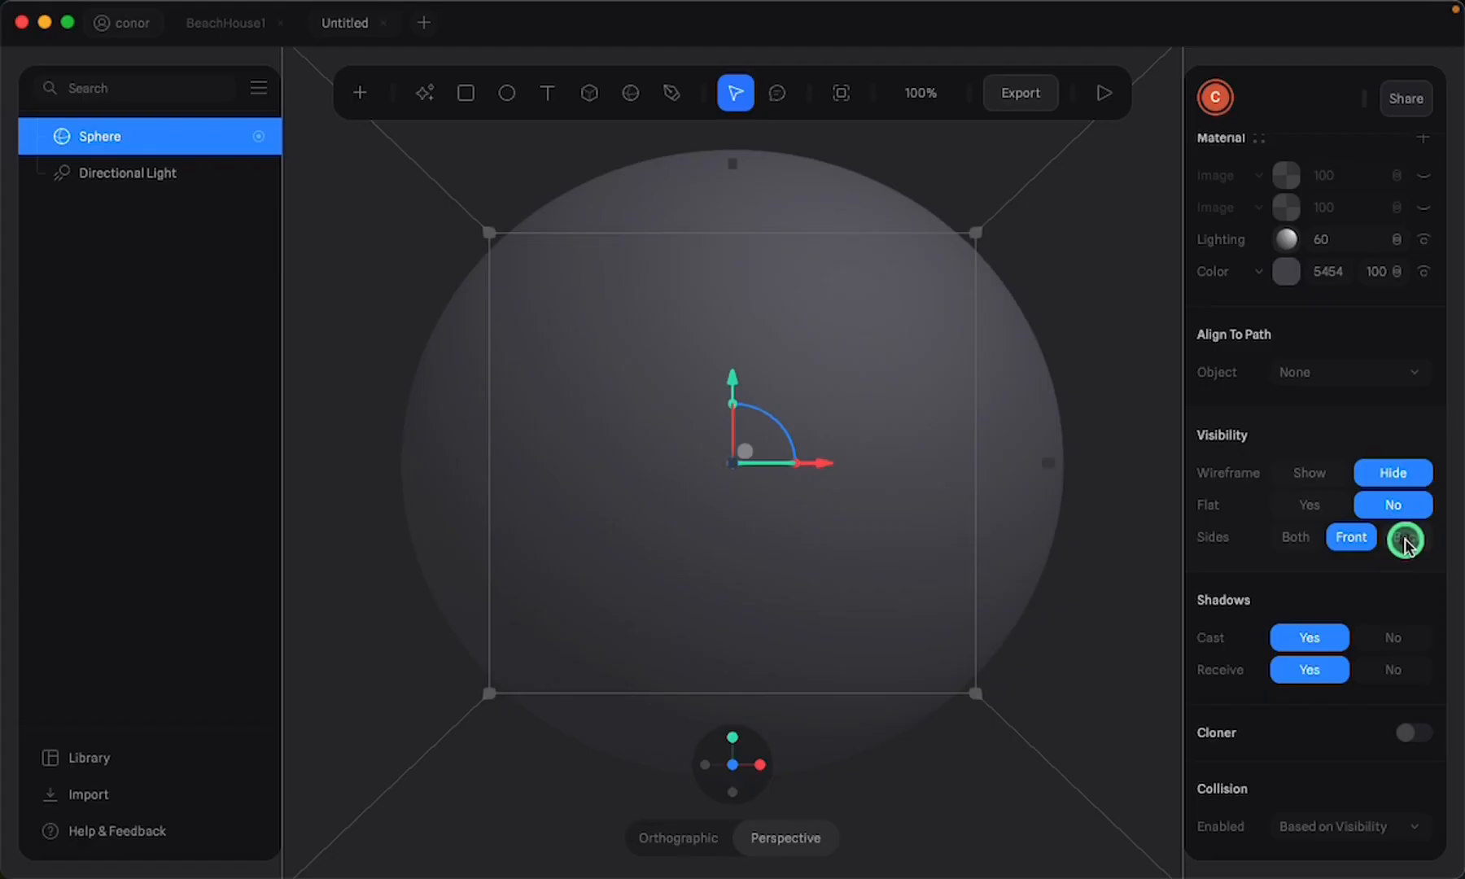
Switch to Spline, set the sphere's visible sides to Back, and turn on both hidden image layers to view each panorama from inside
{"action": "left_click", "coordinate": [1405, 538]}
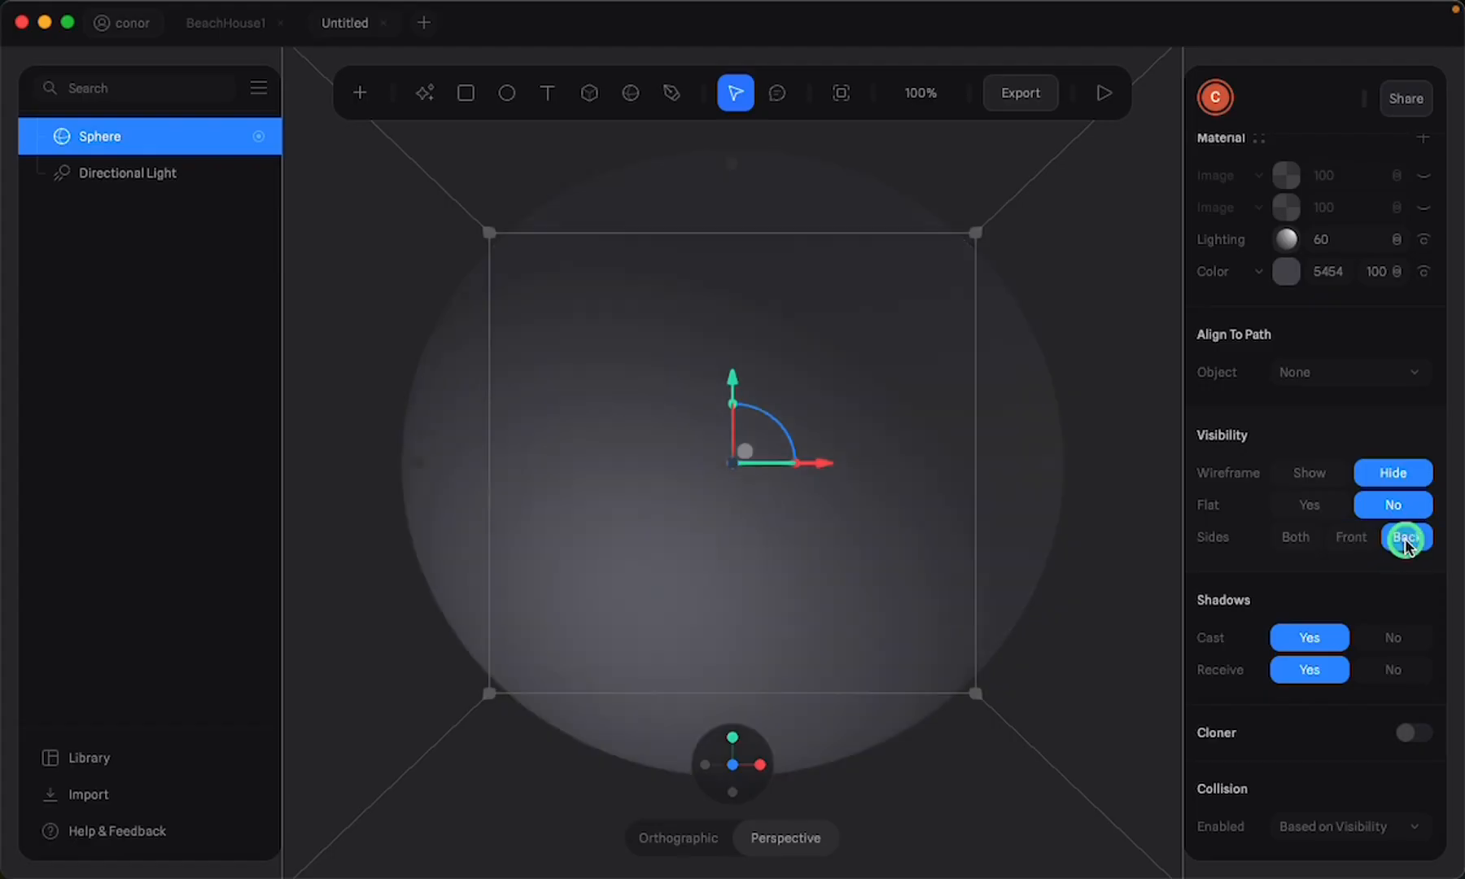
{"action": "left_click", "coordinate": [1423, 210]}
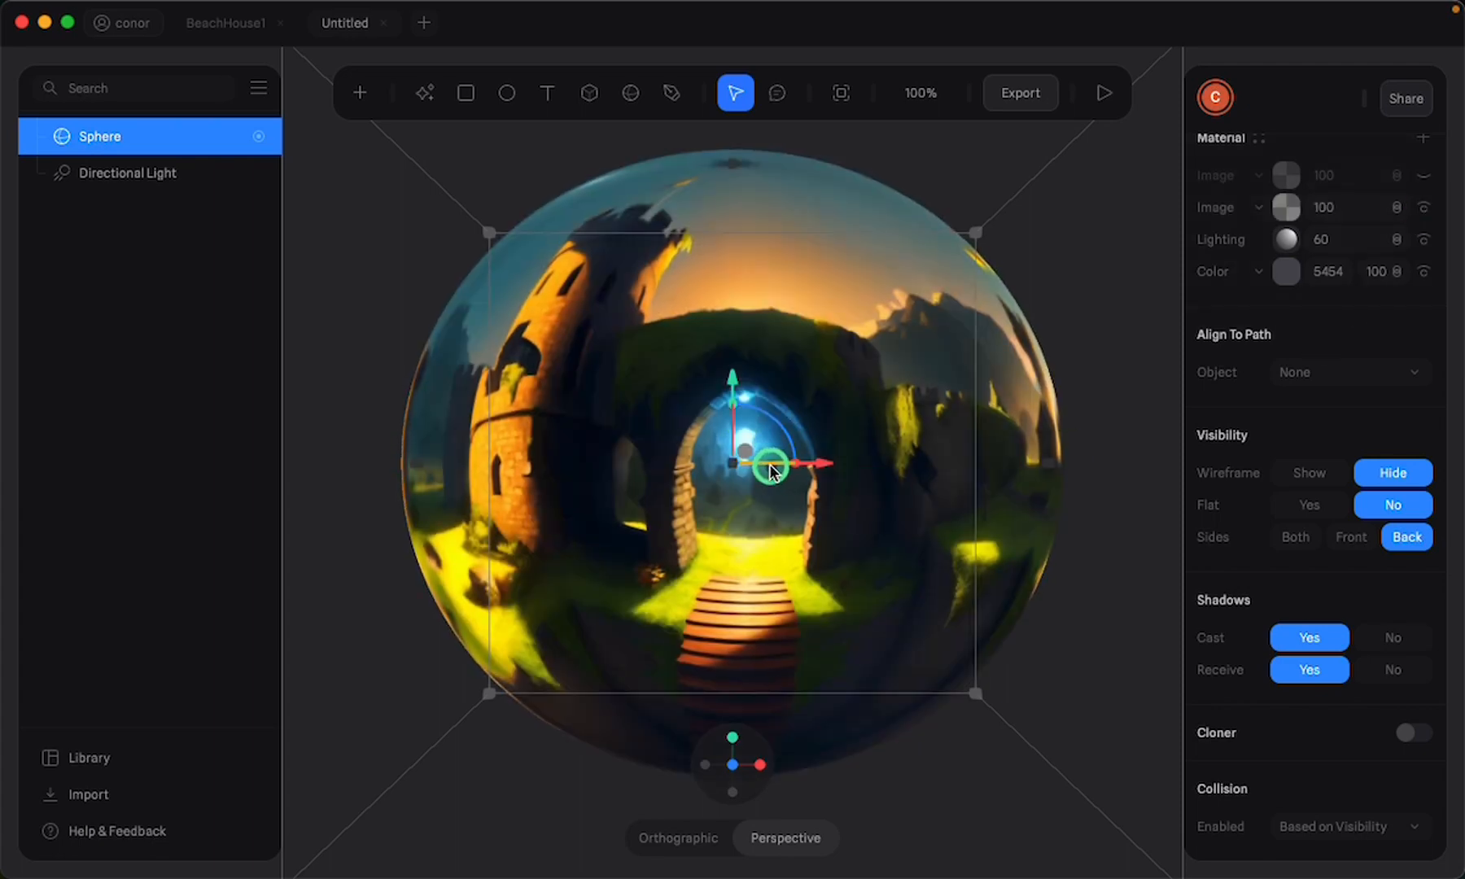
{"action": "left_click_drag", "start_coordinate": [770, 470], "coordinate": [857, 474]}
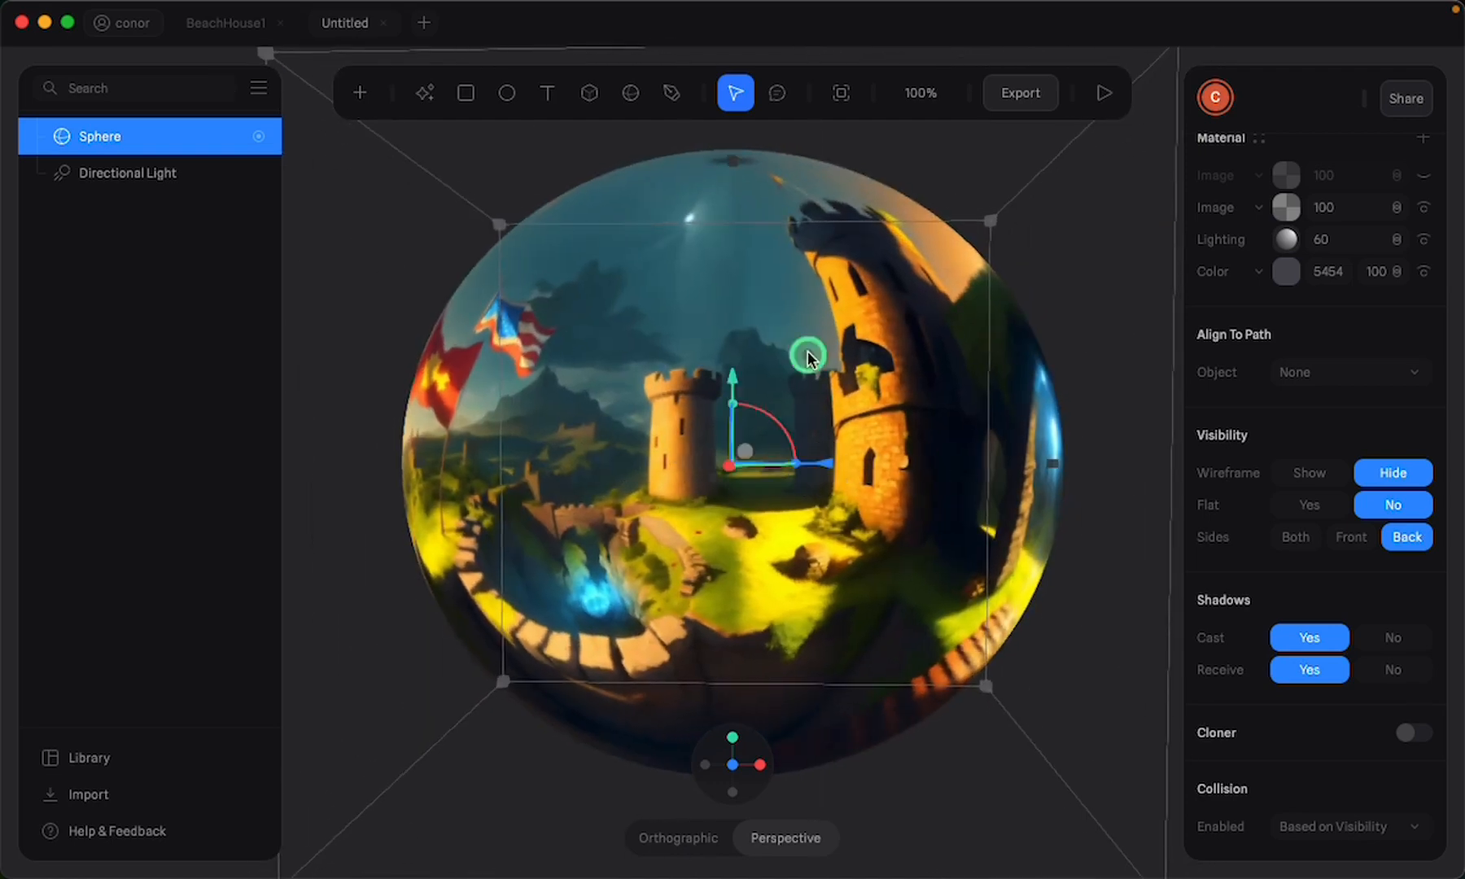
{"action": "scroll", "coordinate": [807, 358], "scroll_direction": "up", "scroll_amount": 10}
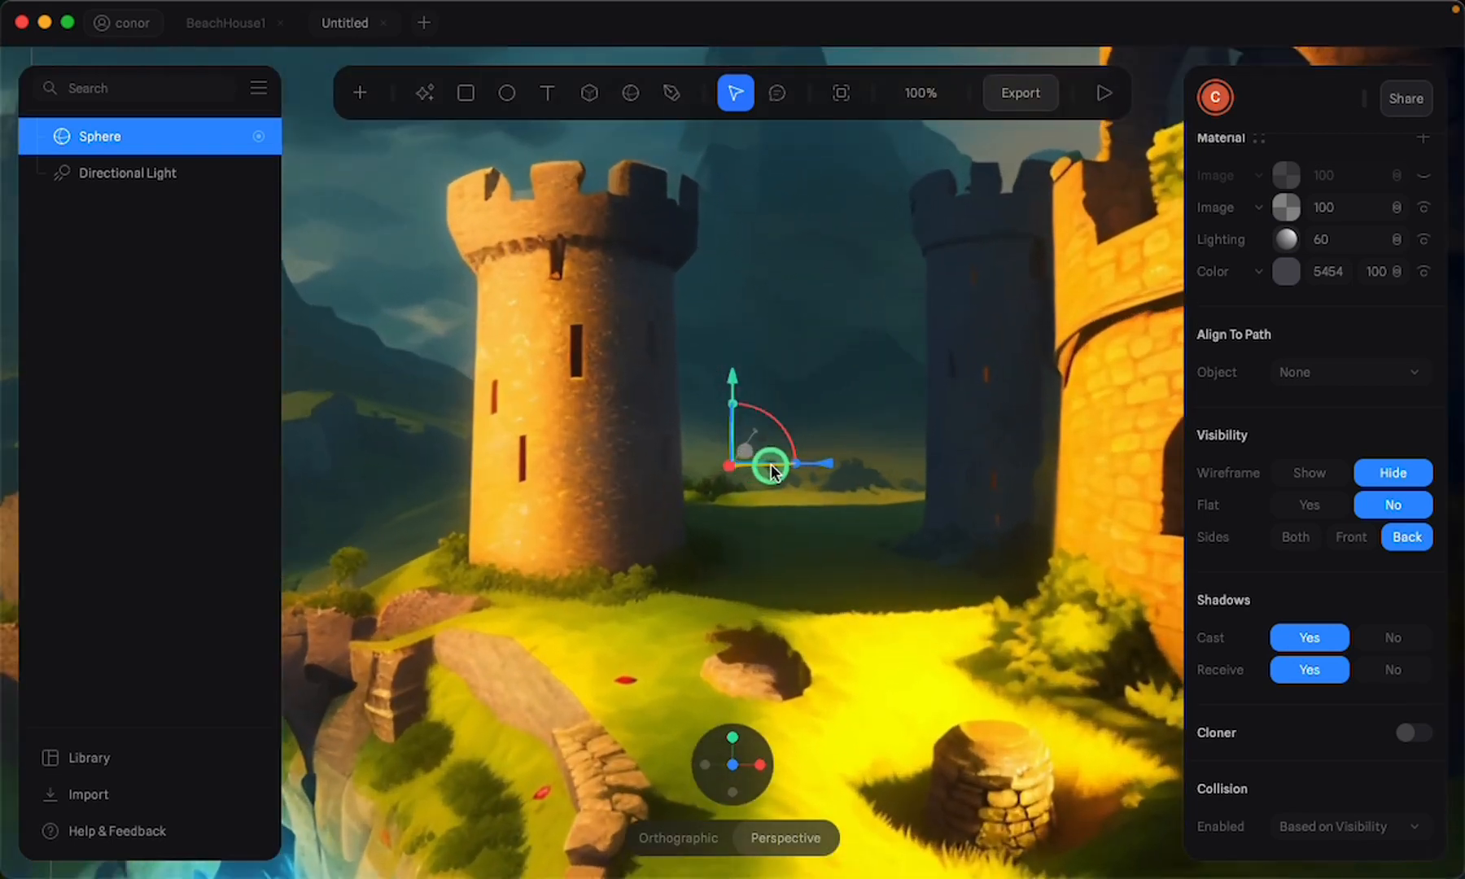
{"action": "left_click_drag", "start_coordinate": [772, 470], "coordinate": [970, 469]}
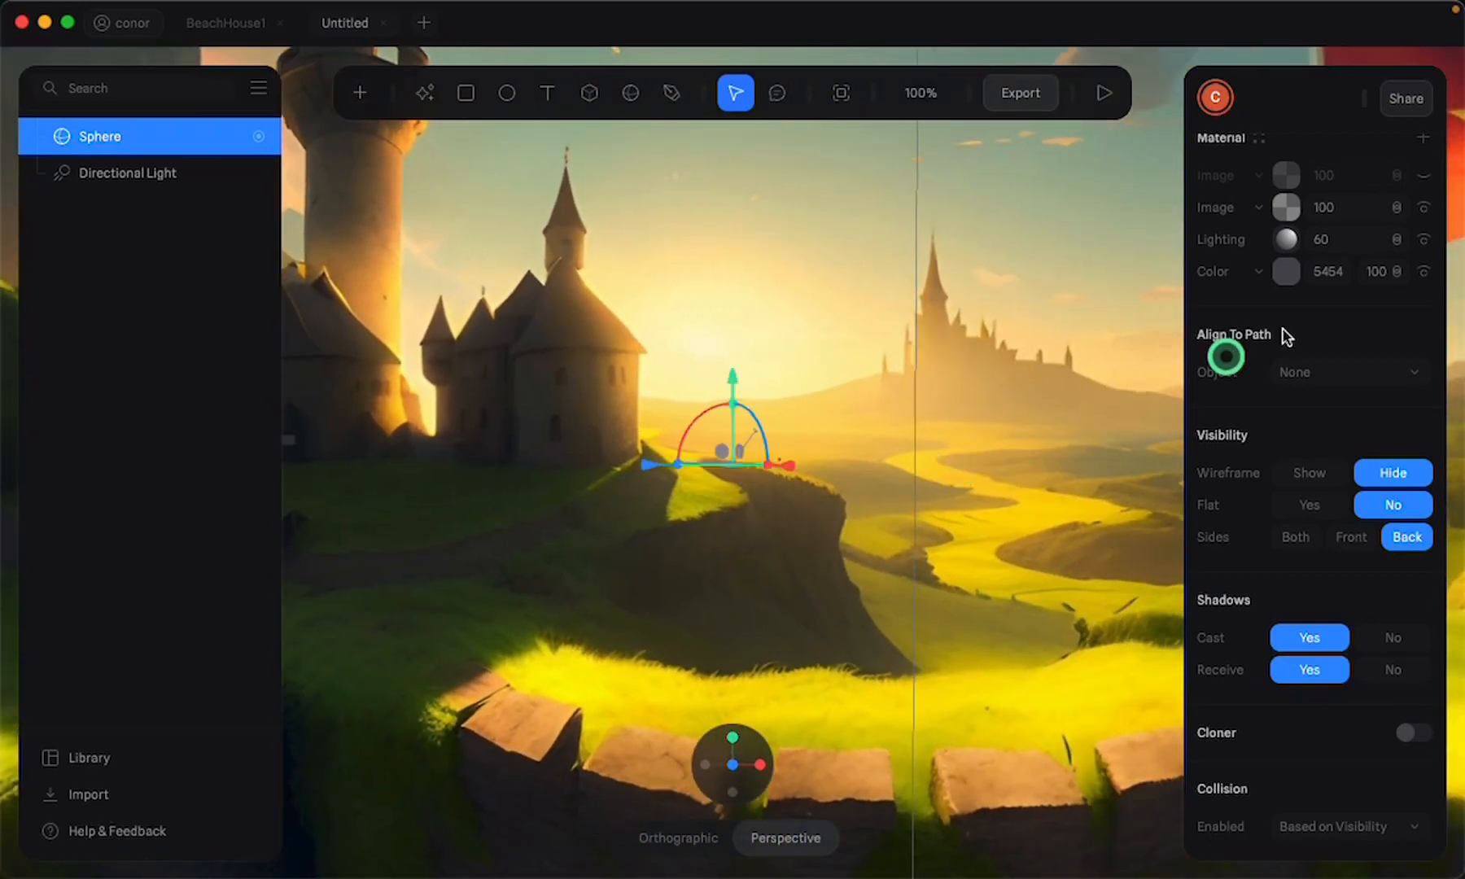
{"action": "left_click", "coordinate": [1421, 176]}
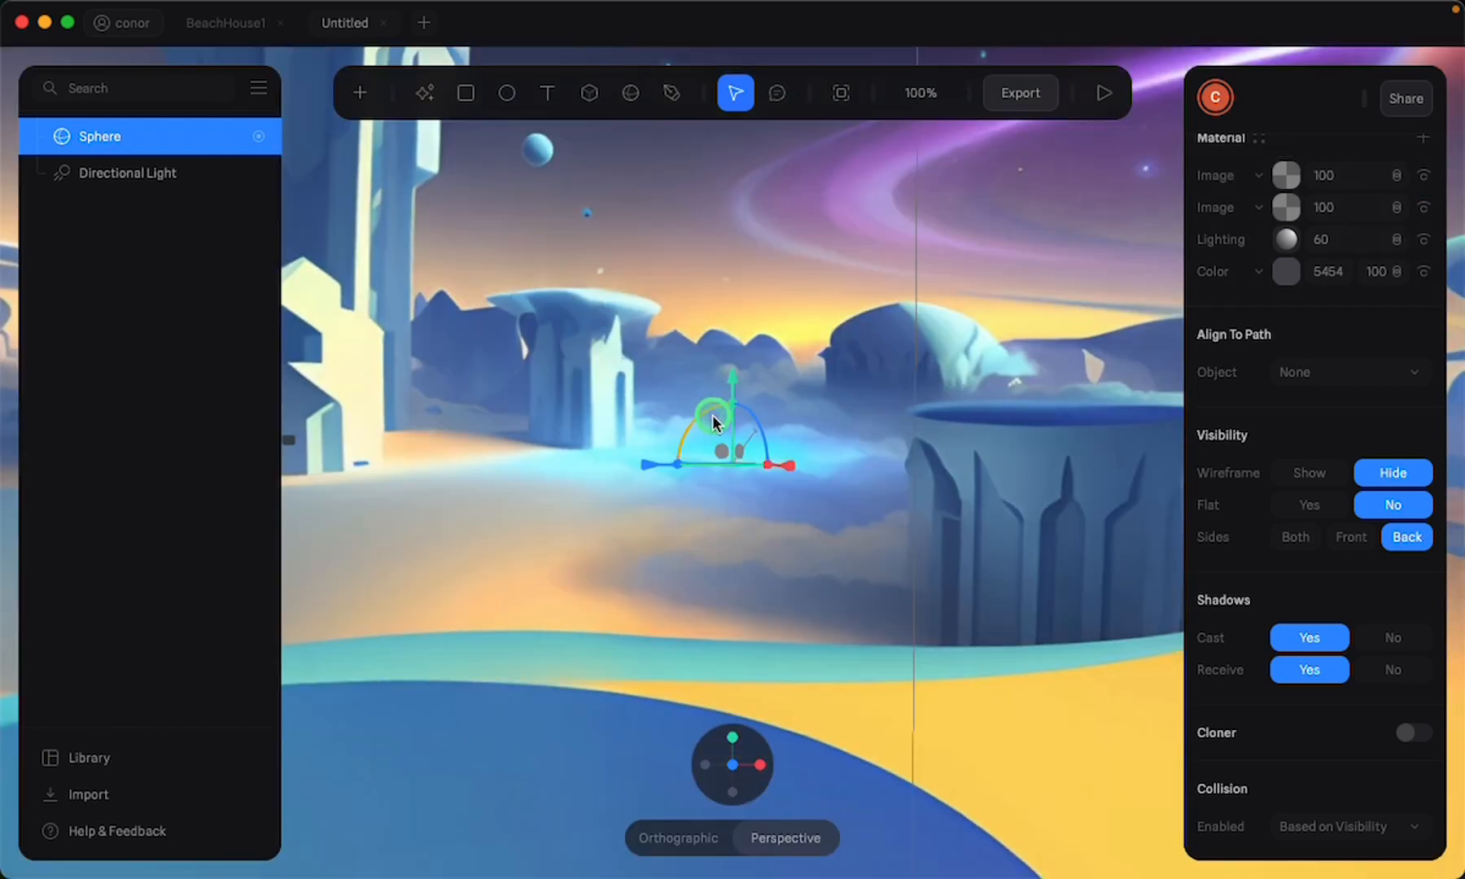
{"action": "left_click_drag", "start_coordinate": [722, 469], "coordinate": [844, 467]}
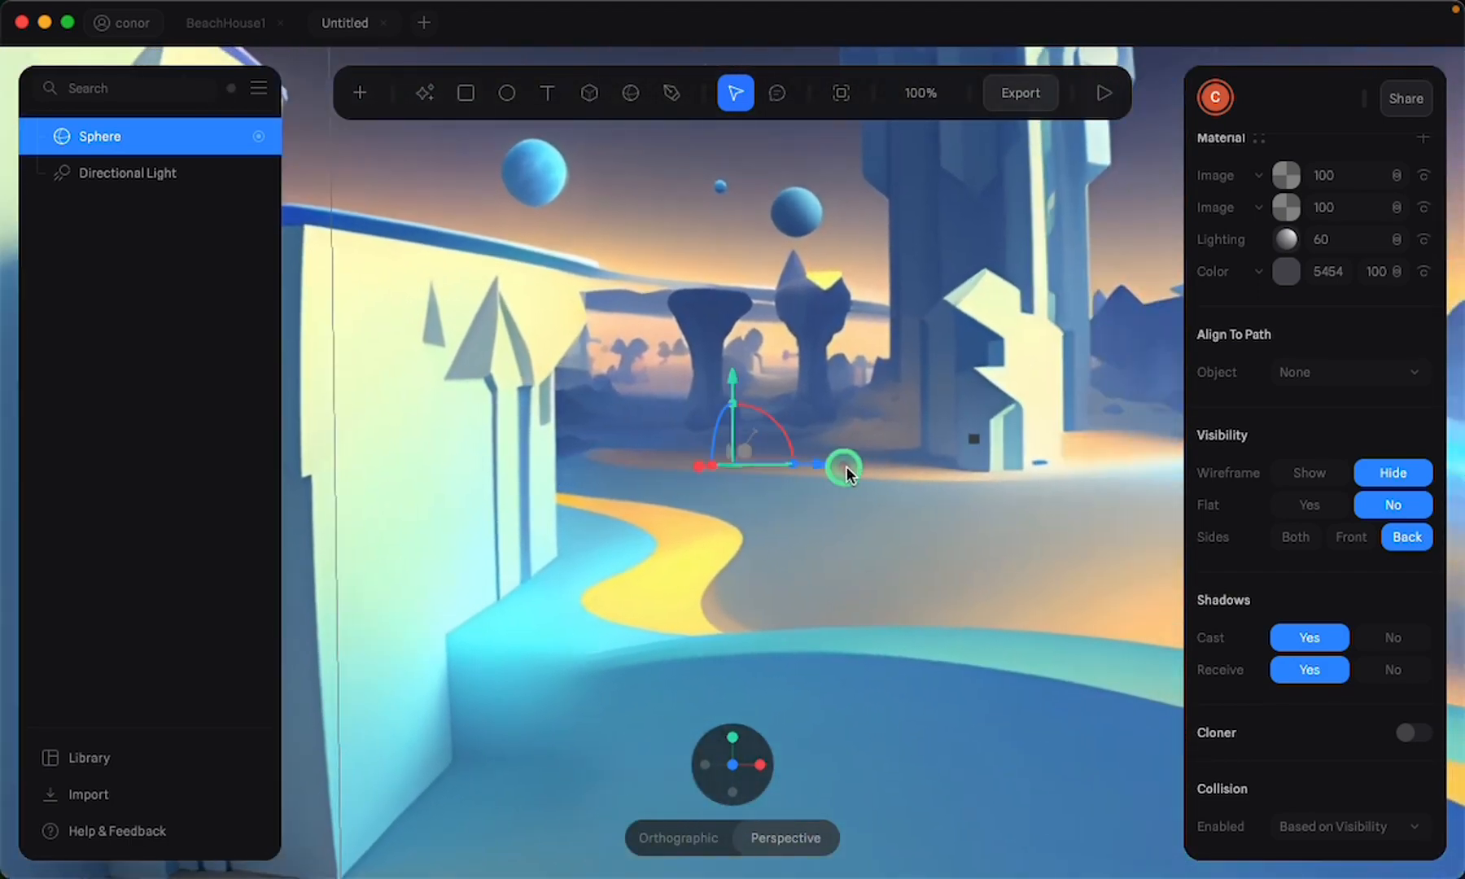
Add an image layer to the sphere's material and load the low_poly_red_square panorama from Downloads
{"action": "left_click", "coordinate": [1423, 138]}
{"action": "left_click", "coordinate": [1251, 179]}
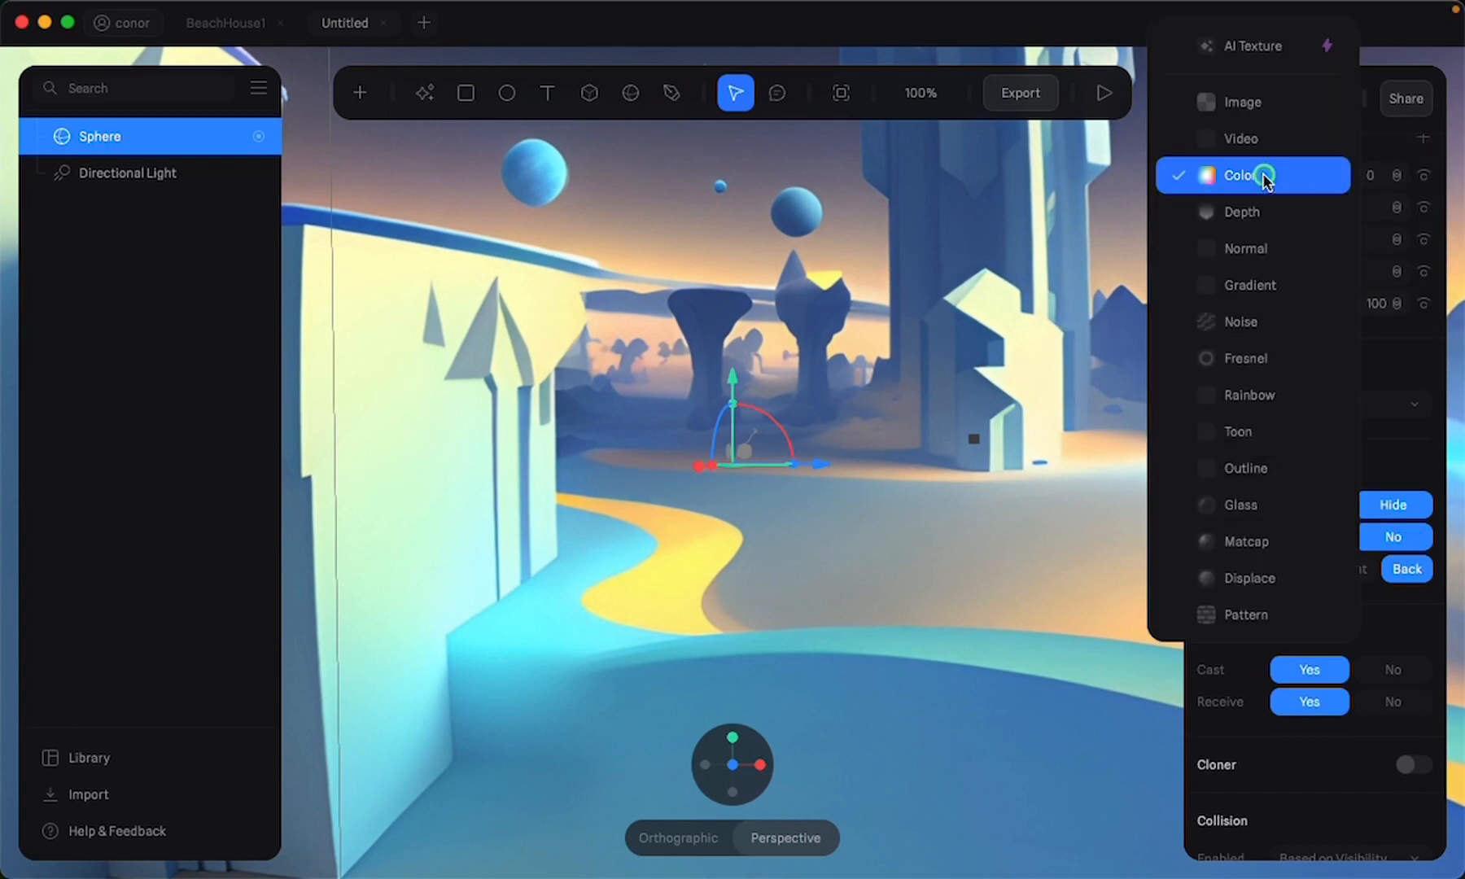
{"action": "left_click", "coordinate": [1262, 105]}
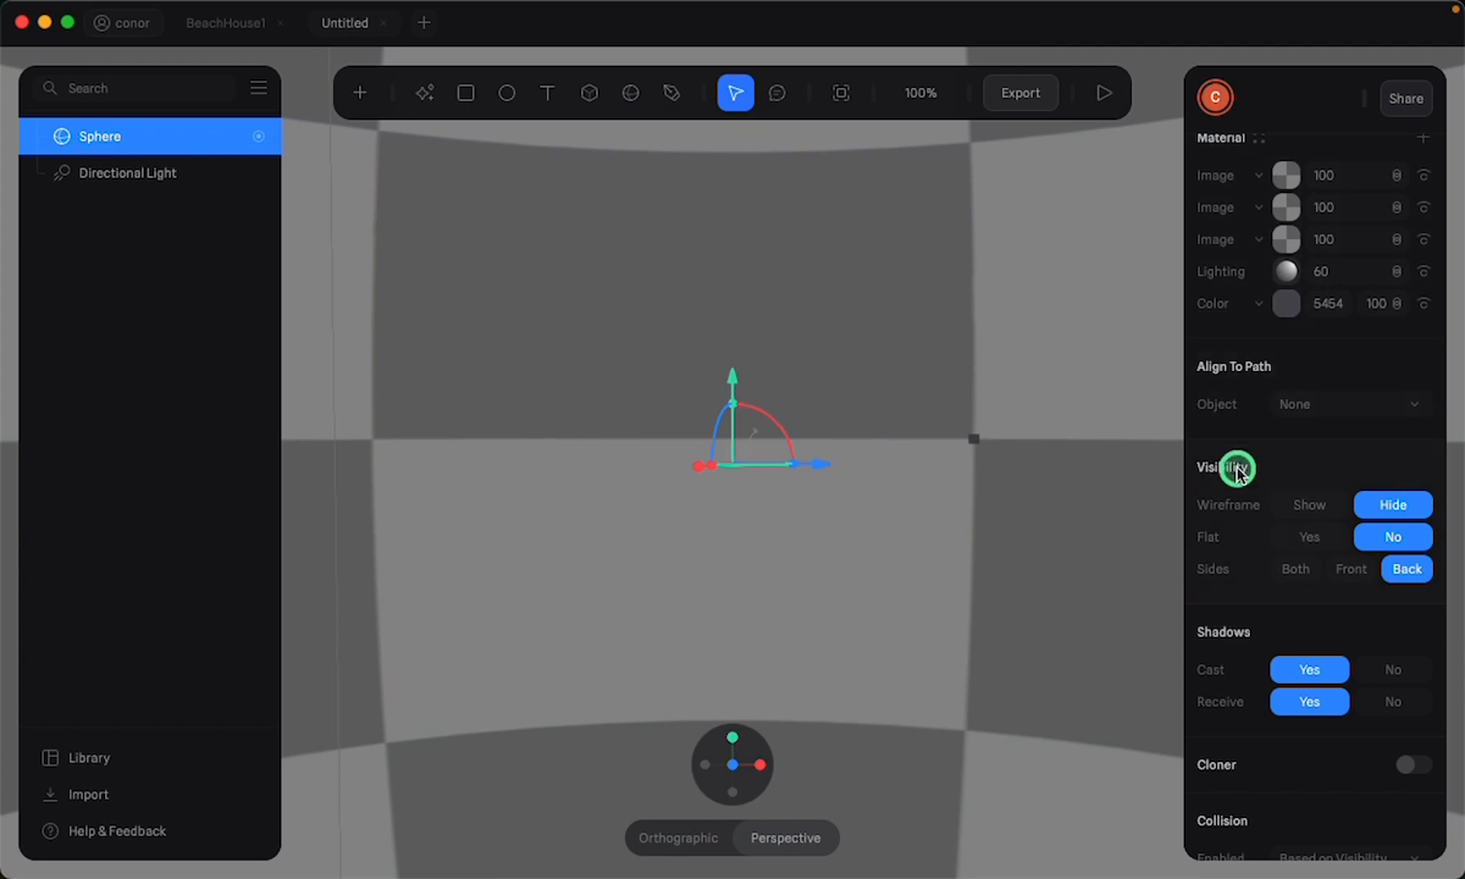
{"action": "left_click", "coordinate": [1288, 177]}
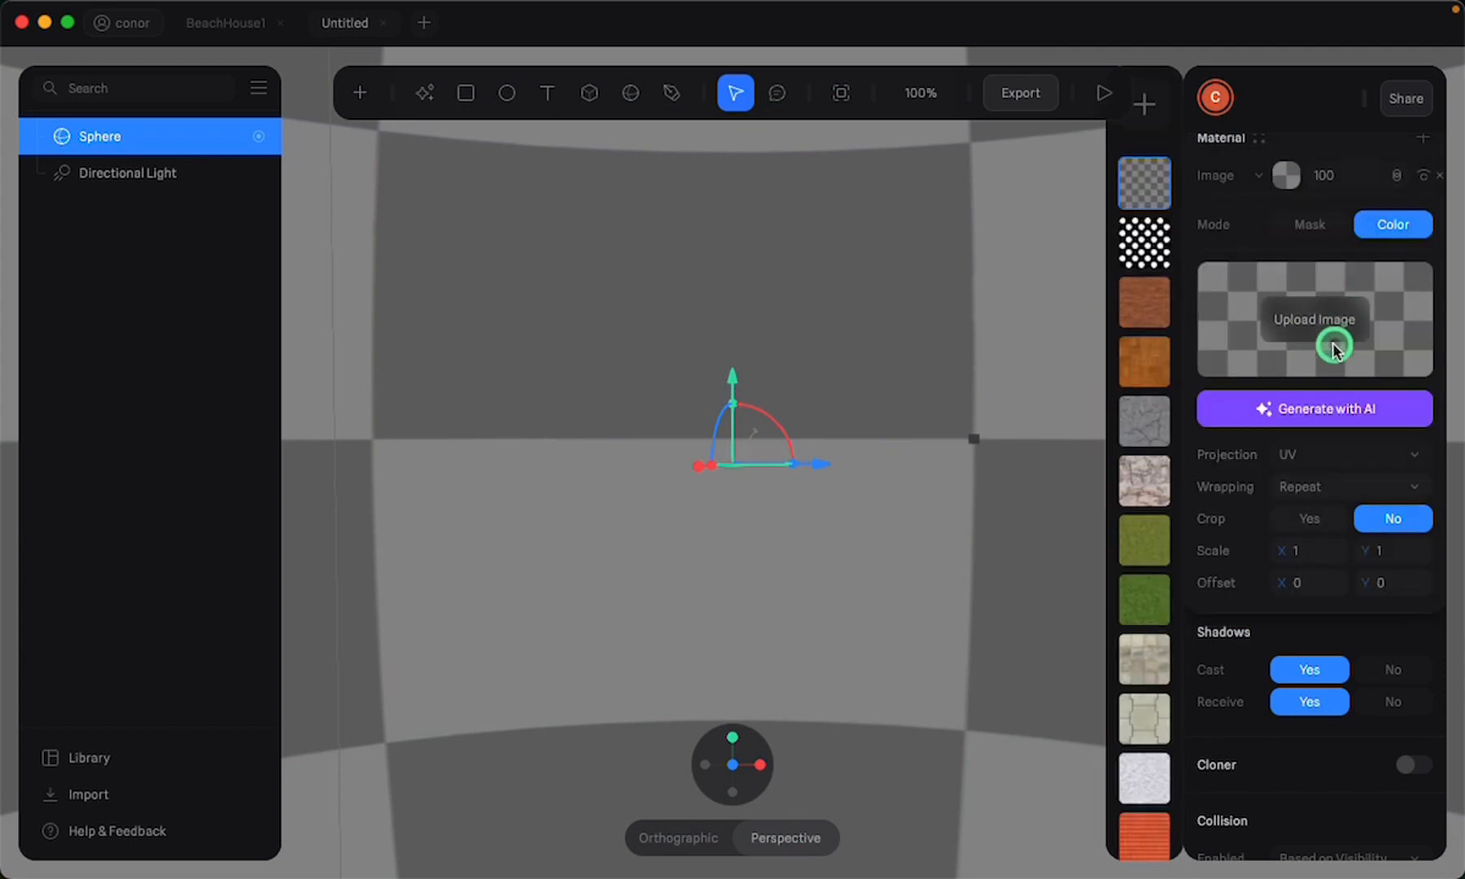
{"action": "left_click", "coordinate": [1324, 327]}
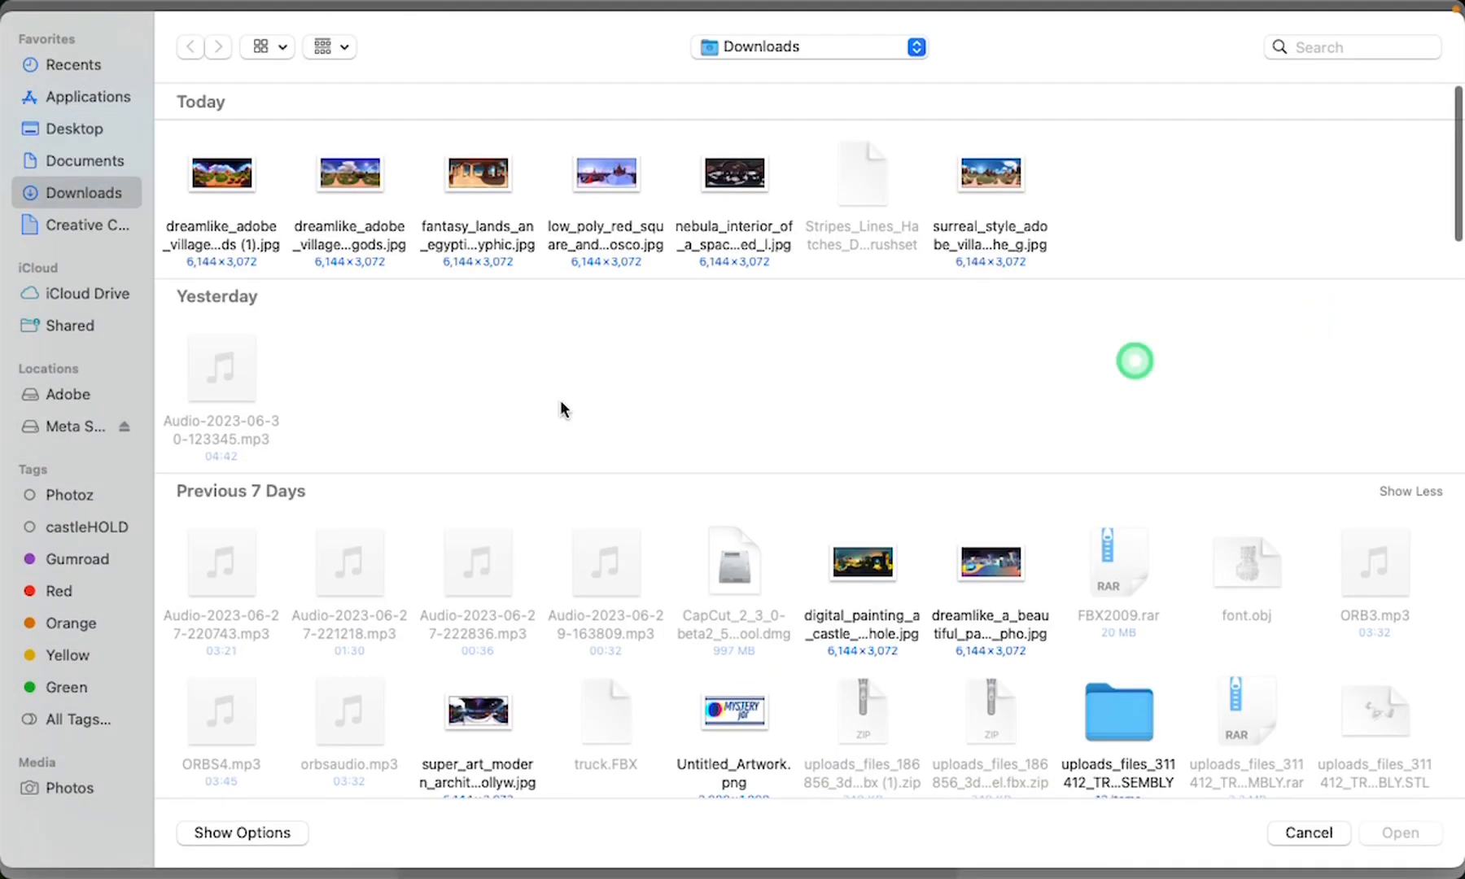
{"action": "left_click", "coordinate": [607, 175]}
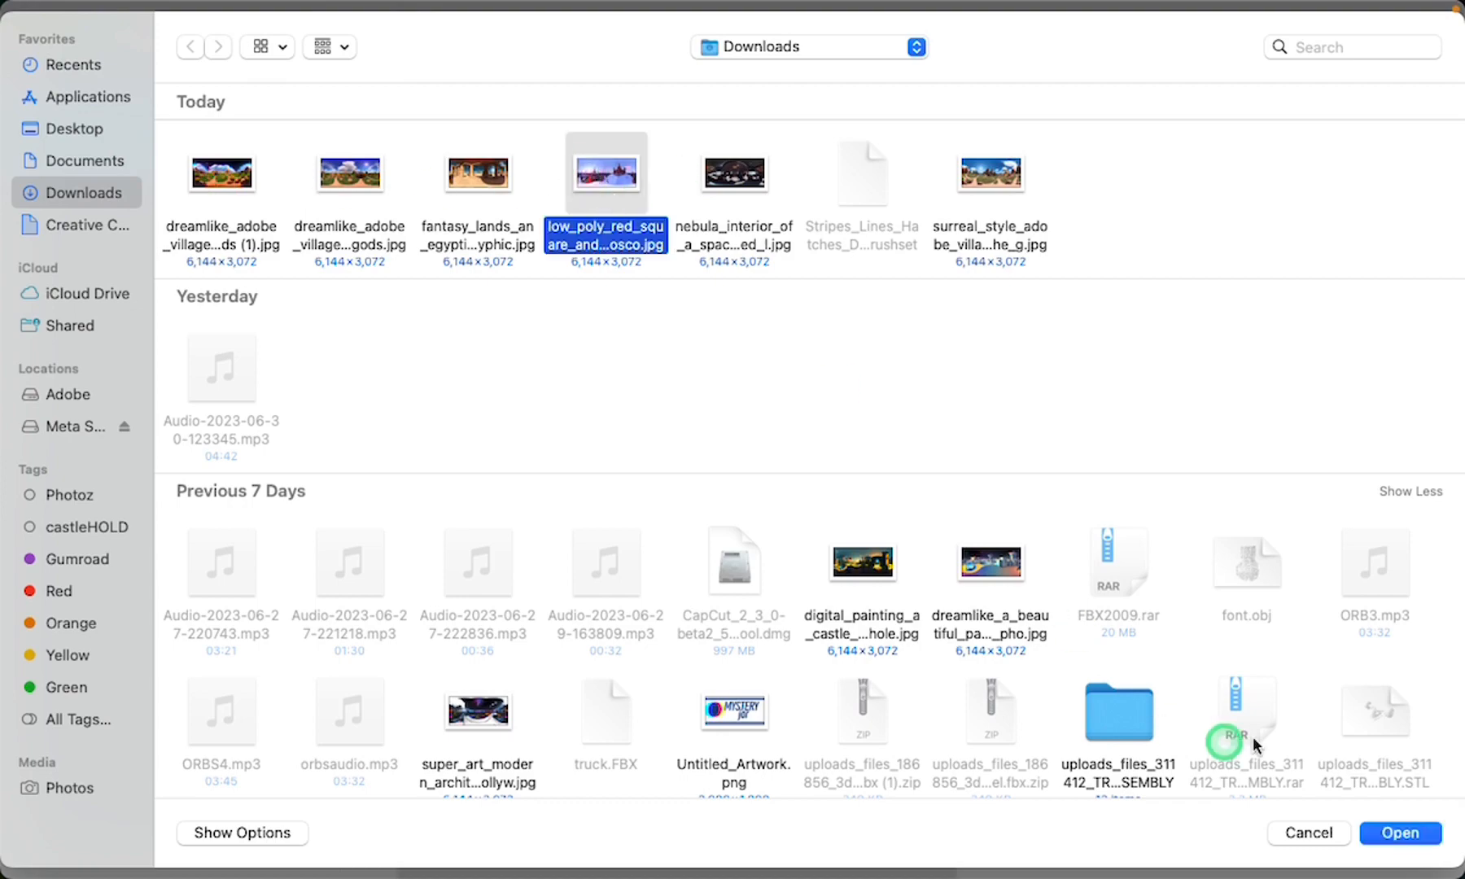
{"action": "left_click", "coordinate": [1400, 832]}
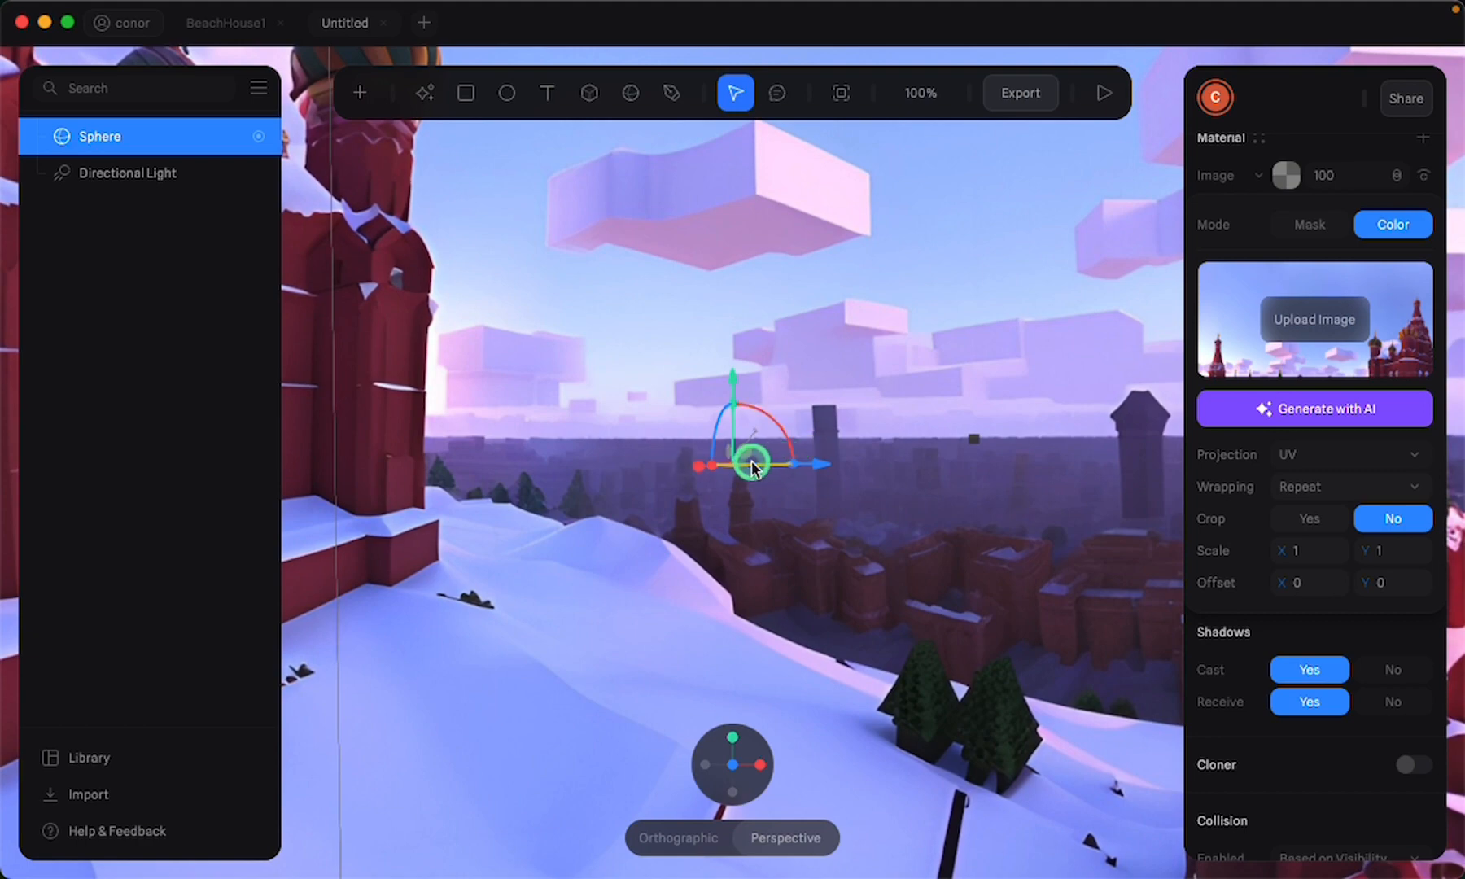
{"action": "left_click_drag", "start_coordinate": [755, 467], "coordinate": [869, 491]}
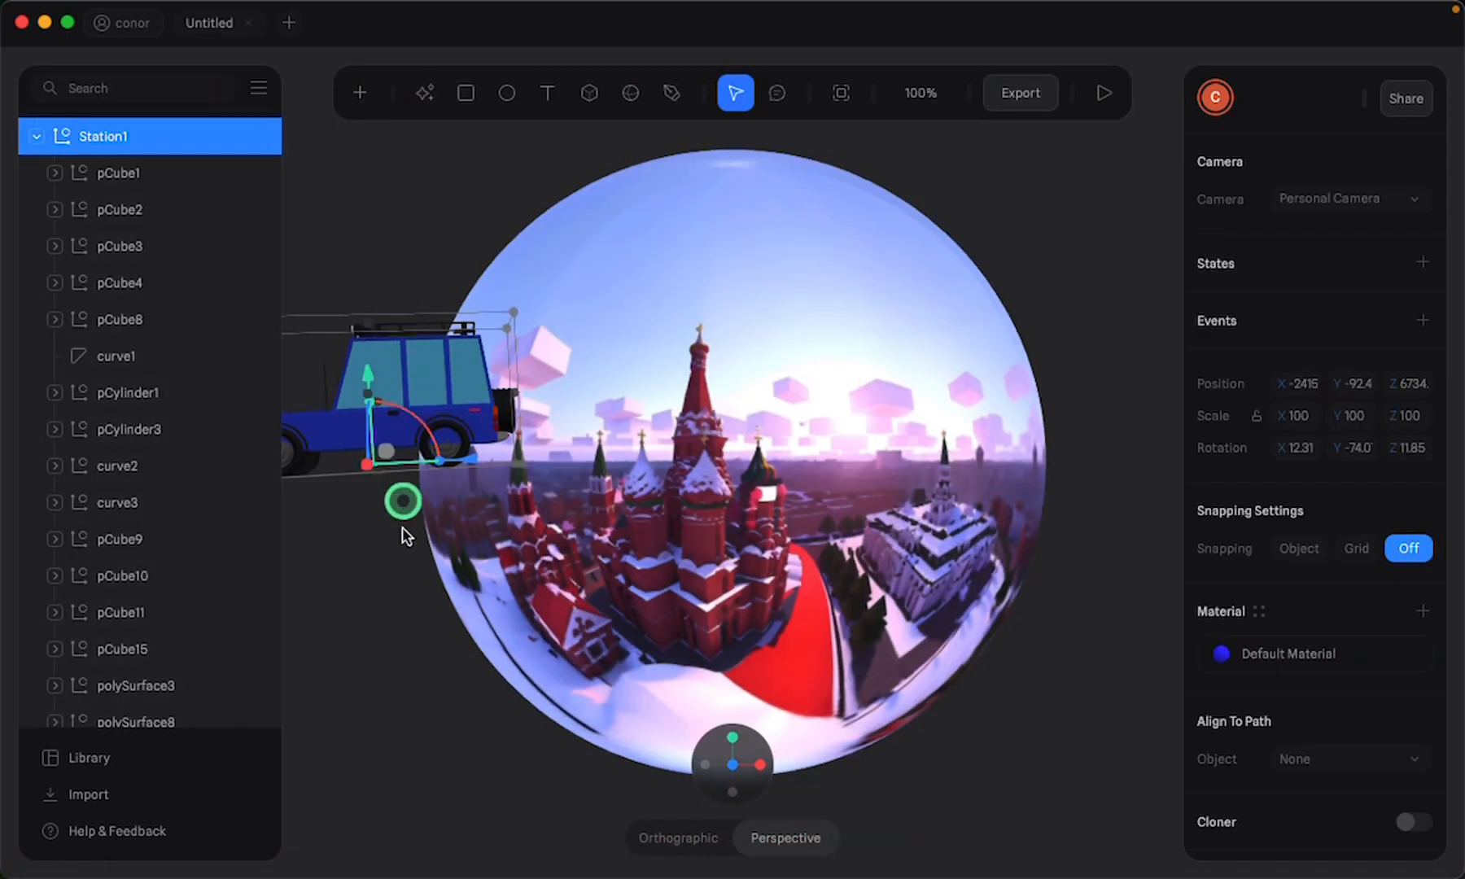
Move the blue car in front of the sphere, over the red cathedral
{"action": "left_click", "coordinate": [404, 586]}
{"action": "scroll", "coordinate": [404, 587], "scroll_direction": "down", "scroll_amount": 2}
{"action": "left_click", "coordinate": [454, 399]}
{"action": "scroll", "coordinate": [454, 399], "scroll_direction": "up", "scroll_amount": 2}
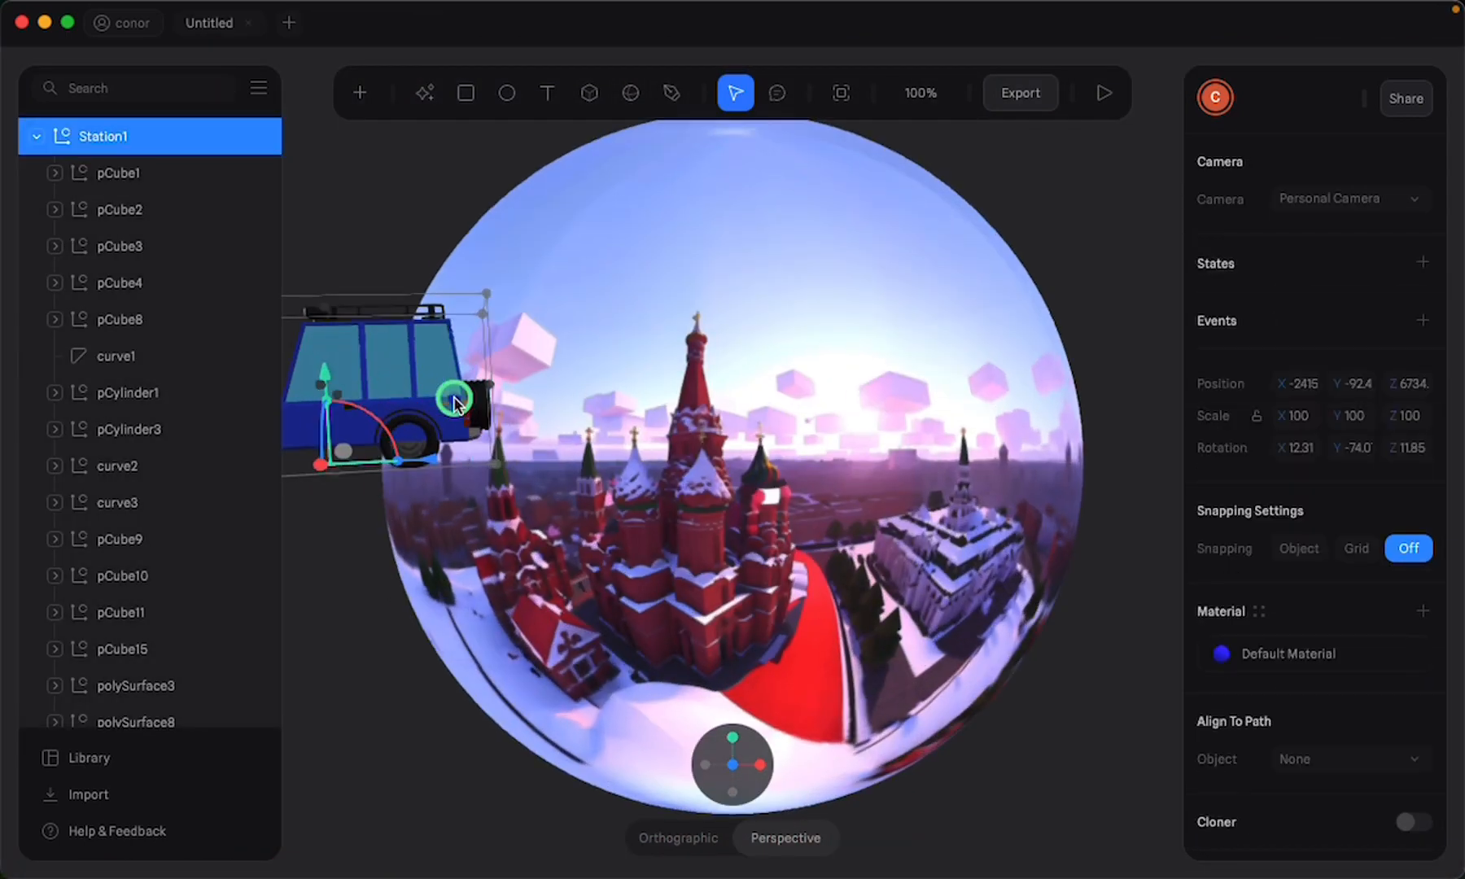
{"action": "left_click_drag", "start_coordinate": [355, 376], "coordinate": [727, 404]}
{"action": "scroll", "coordinate": [727, 404], "scroll_direction": "up", "scroll_amount": 2}
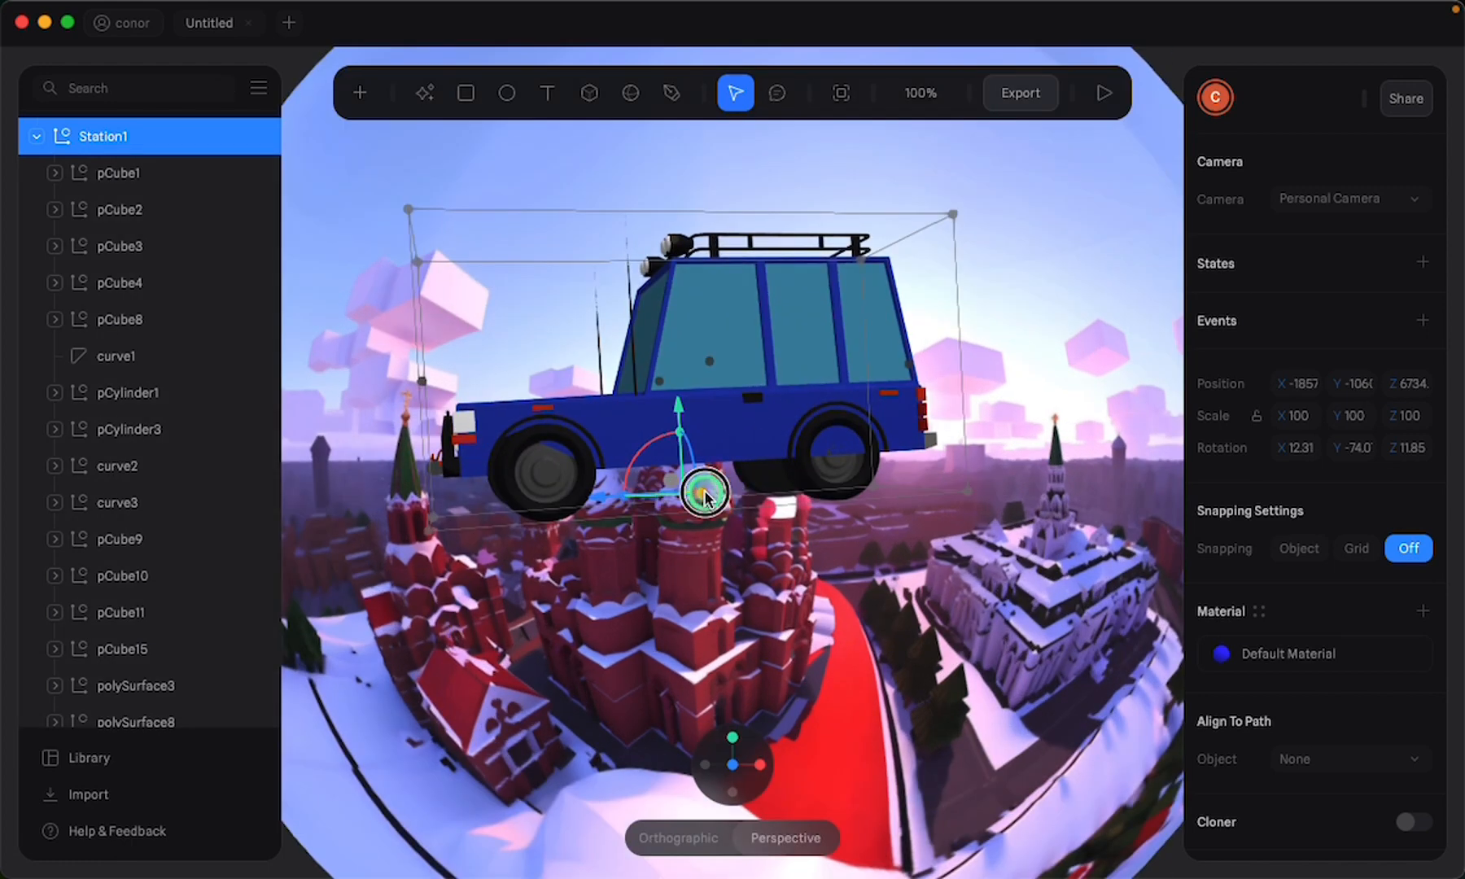
Lower the car to the red road between the buildings and rotate it so its rear faces the viewer
{"action": "left_click_drag", "start_coordinate": [705, 495], "coordinate": [650, 340]}
{"action": "left_click_drag", "start_coordinate": [623, 396], "coordinate": [625, 625]}
{"action": "left_click_drag", "start_coordinate": [594, 720], "coordinate": [879, 750]}
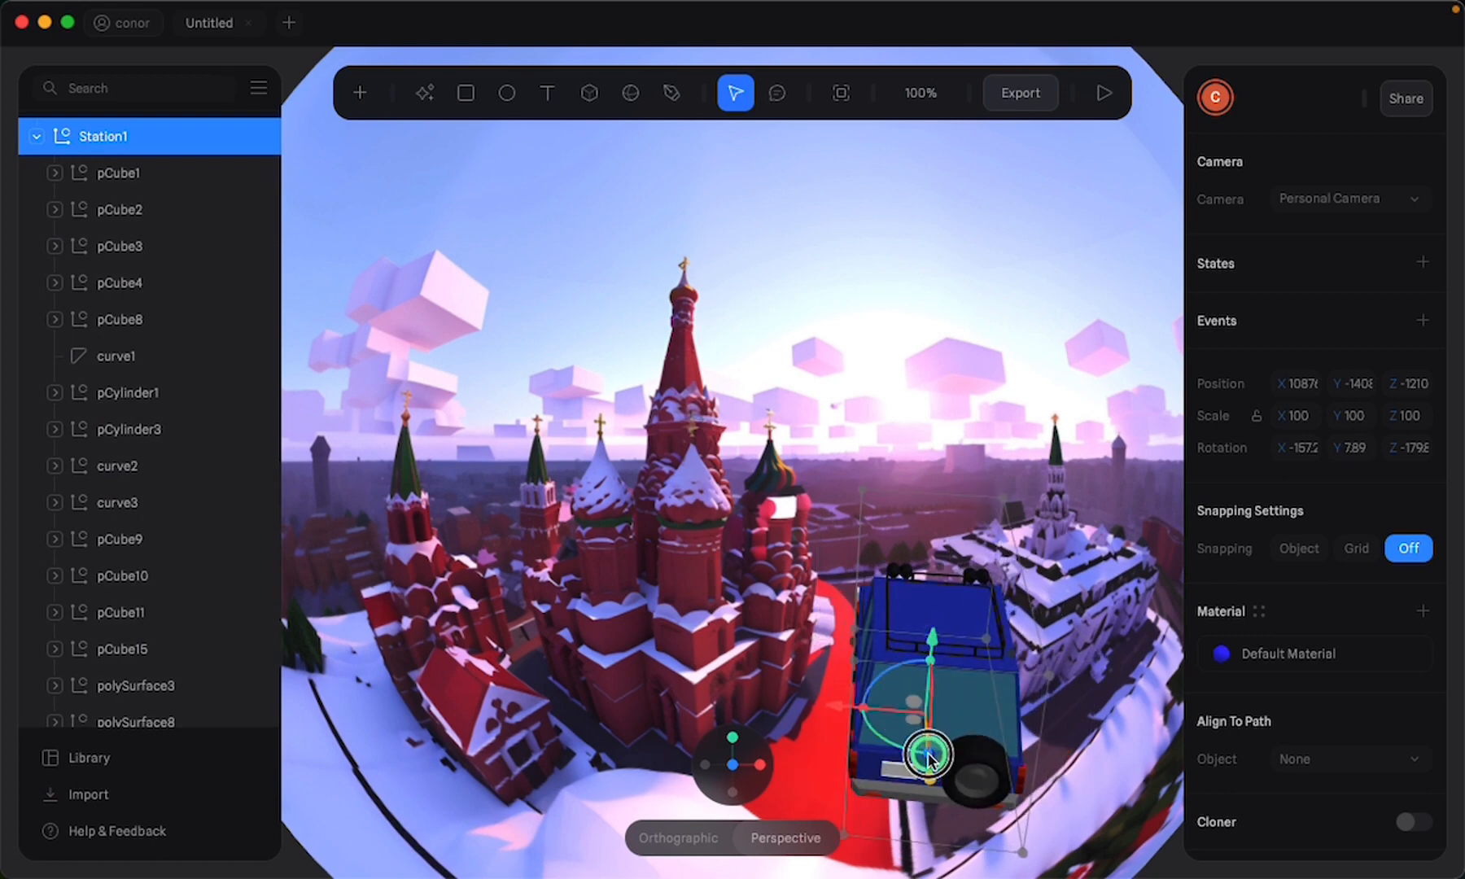
Scale the car down uniformly to about 38.9 and set it on the red road beside the cathedral
{"action": "left_click_drag", "start_coordinate": [932, 755], "coordinate": [837, 700]}
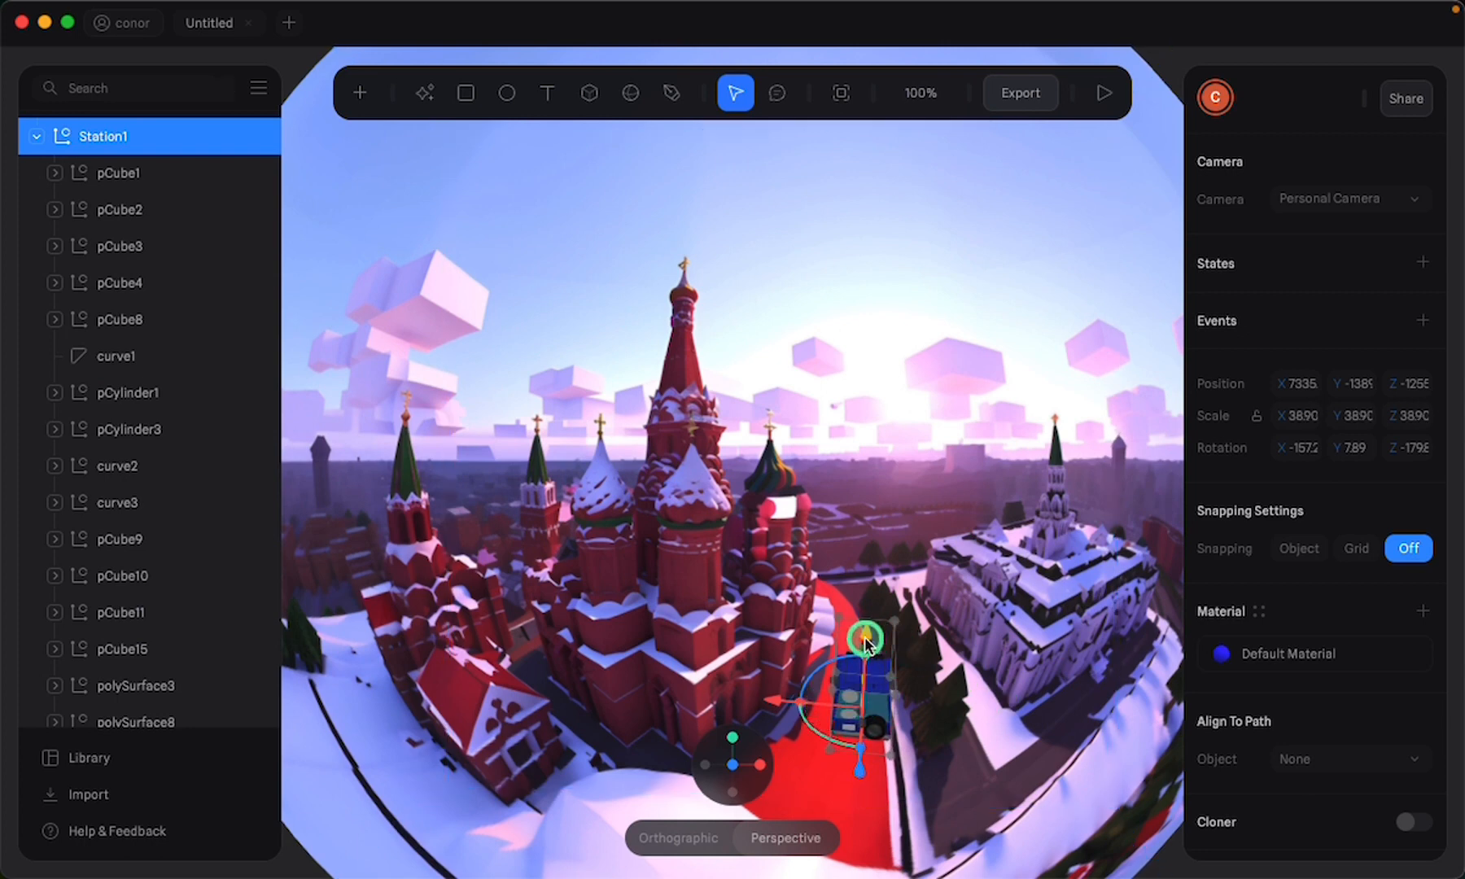
{"action": "left_click_drag", "start_coordinate": [866, 643], "coordinate": [786, 726]}
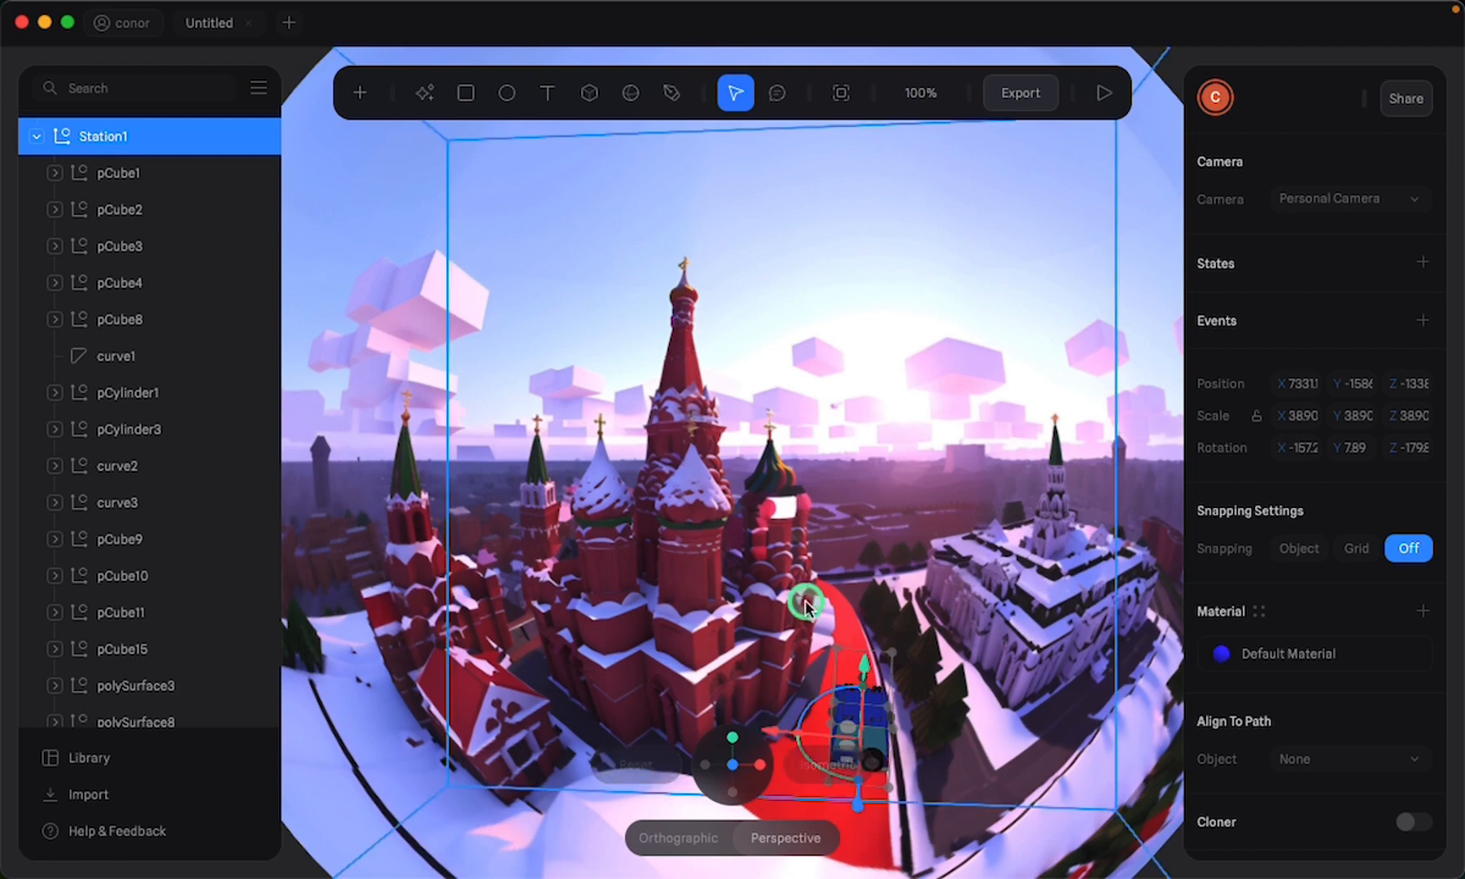
{"action": "key", "text": "minus"}
{"action": "key", "text": "minus"}
{"action": "key", "text": "plus"}
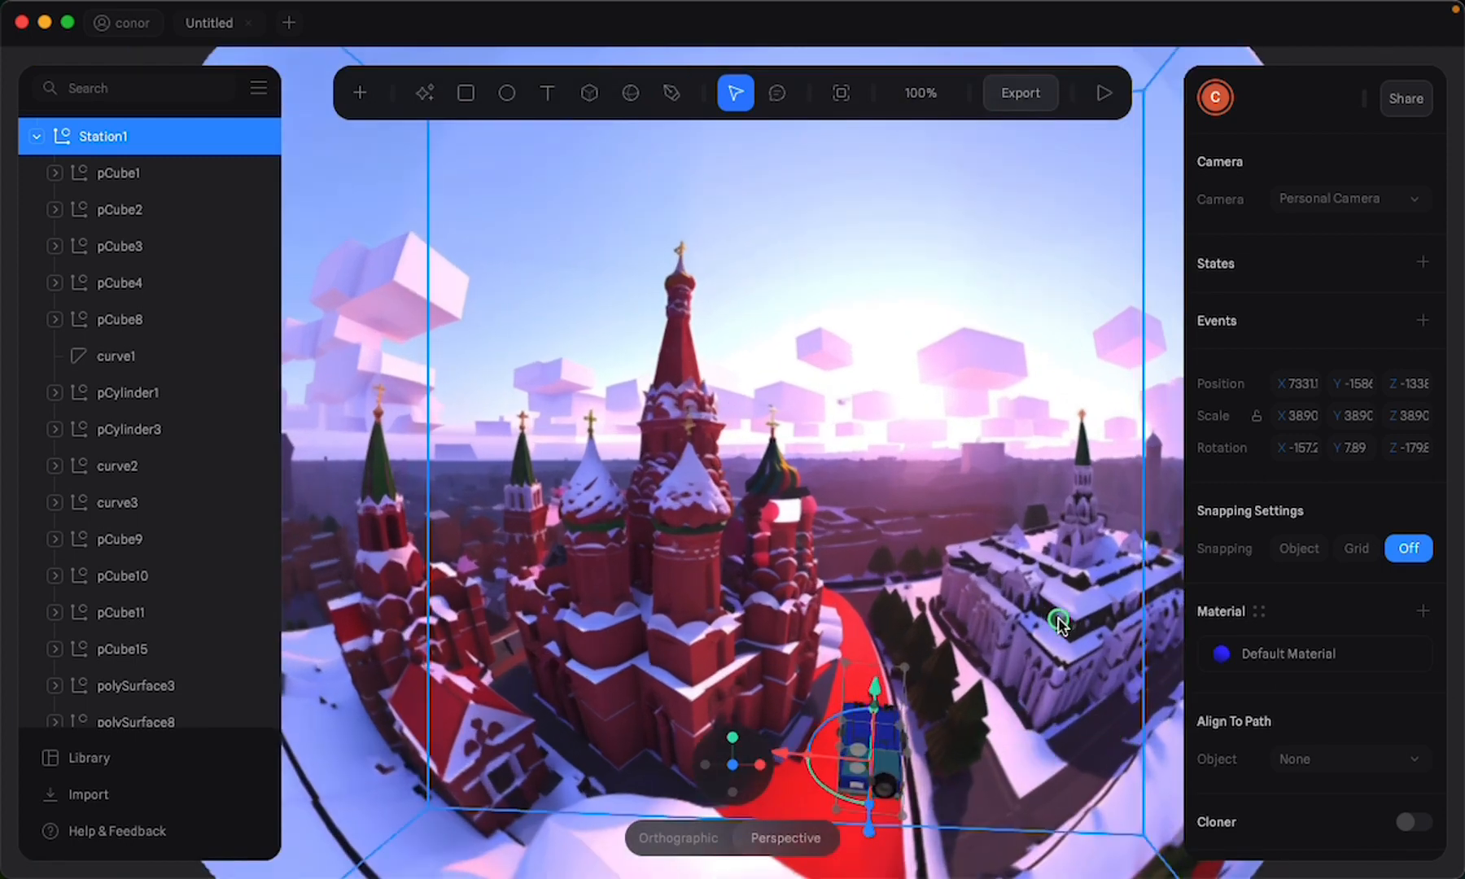
Move the car farther up the red road, between the cathedral and the row of trees
{"action": "left_click", "coordinate": [1048, 659]}
{"action": "left_click", "coordinate": [876, 750]}
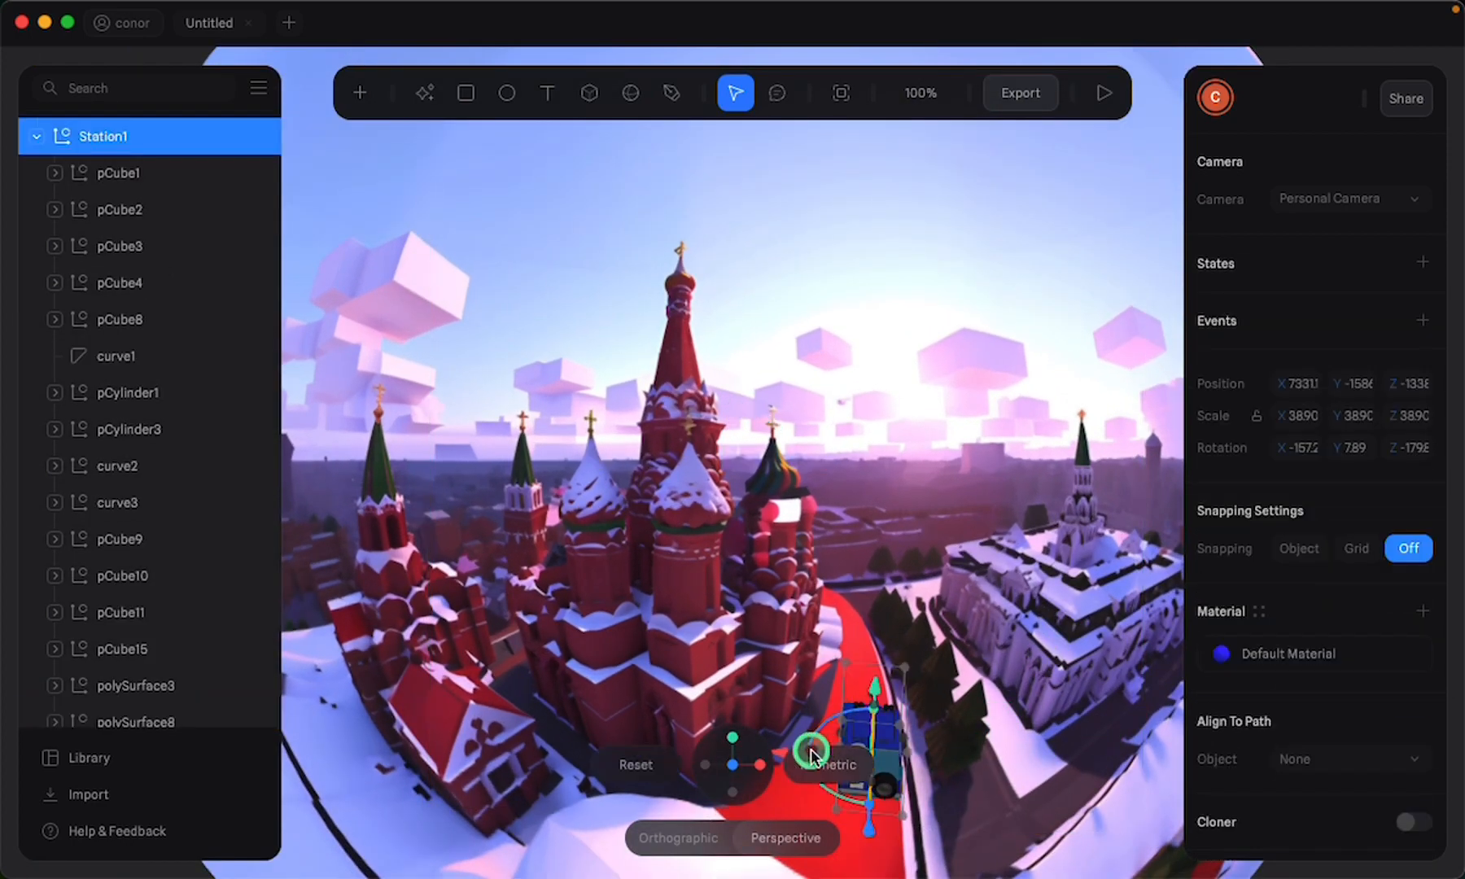
{"action": "key", "text": "minus"}
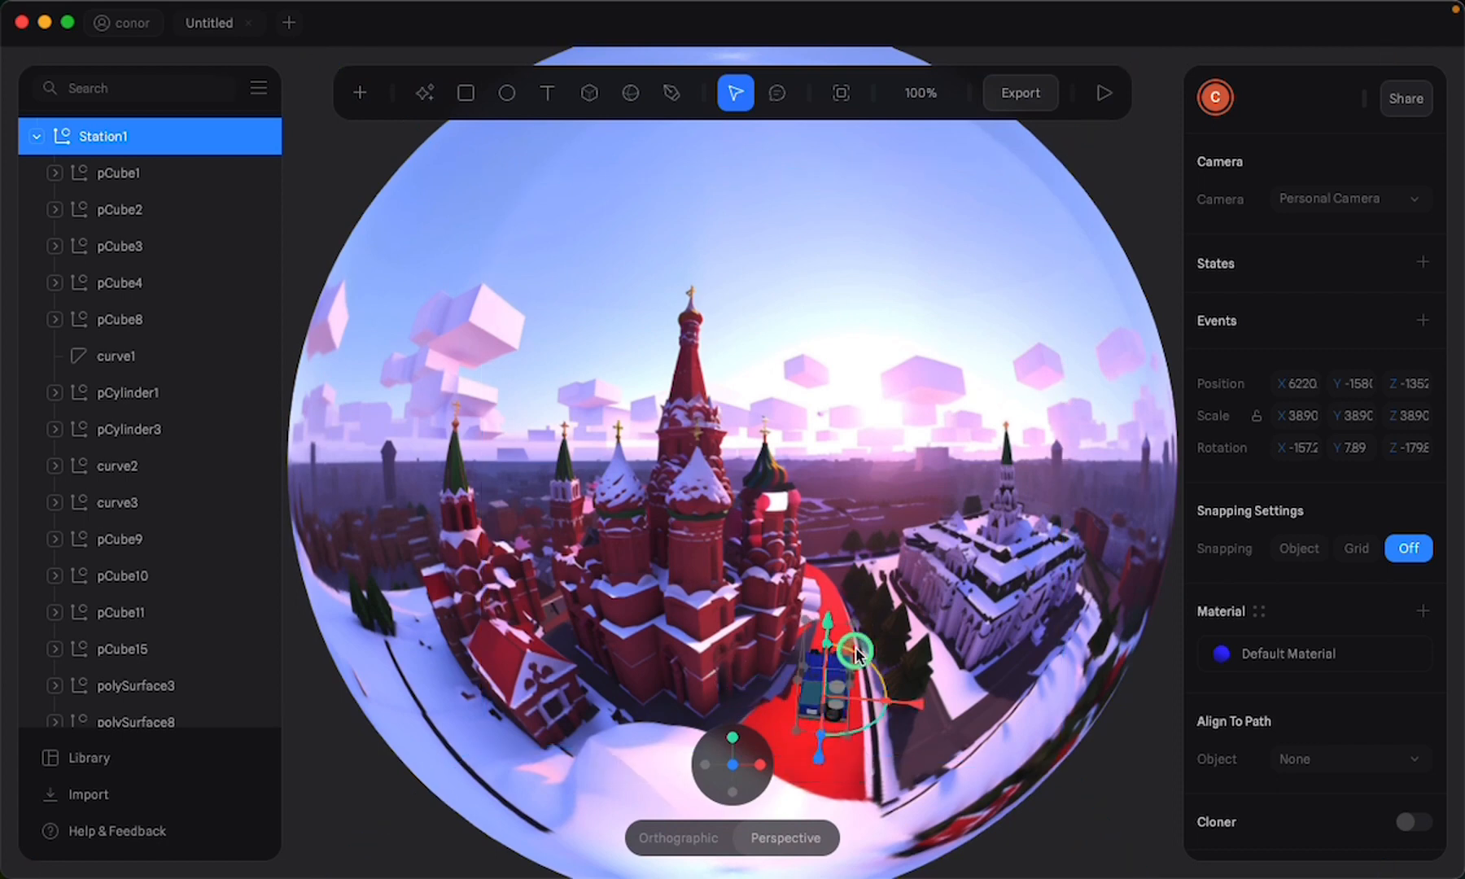
{"action": "scroll", "coordinate": [855, 651], "scroll_direction": "down", "scroll_amount": 2}
{"action": "left_click_drag", "start_coordinate": [806, 714], "coordinate": [831, 659]}
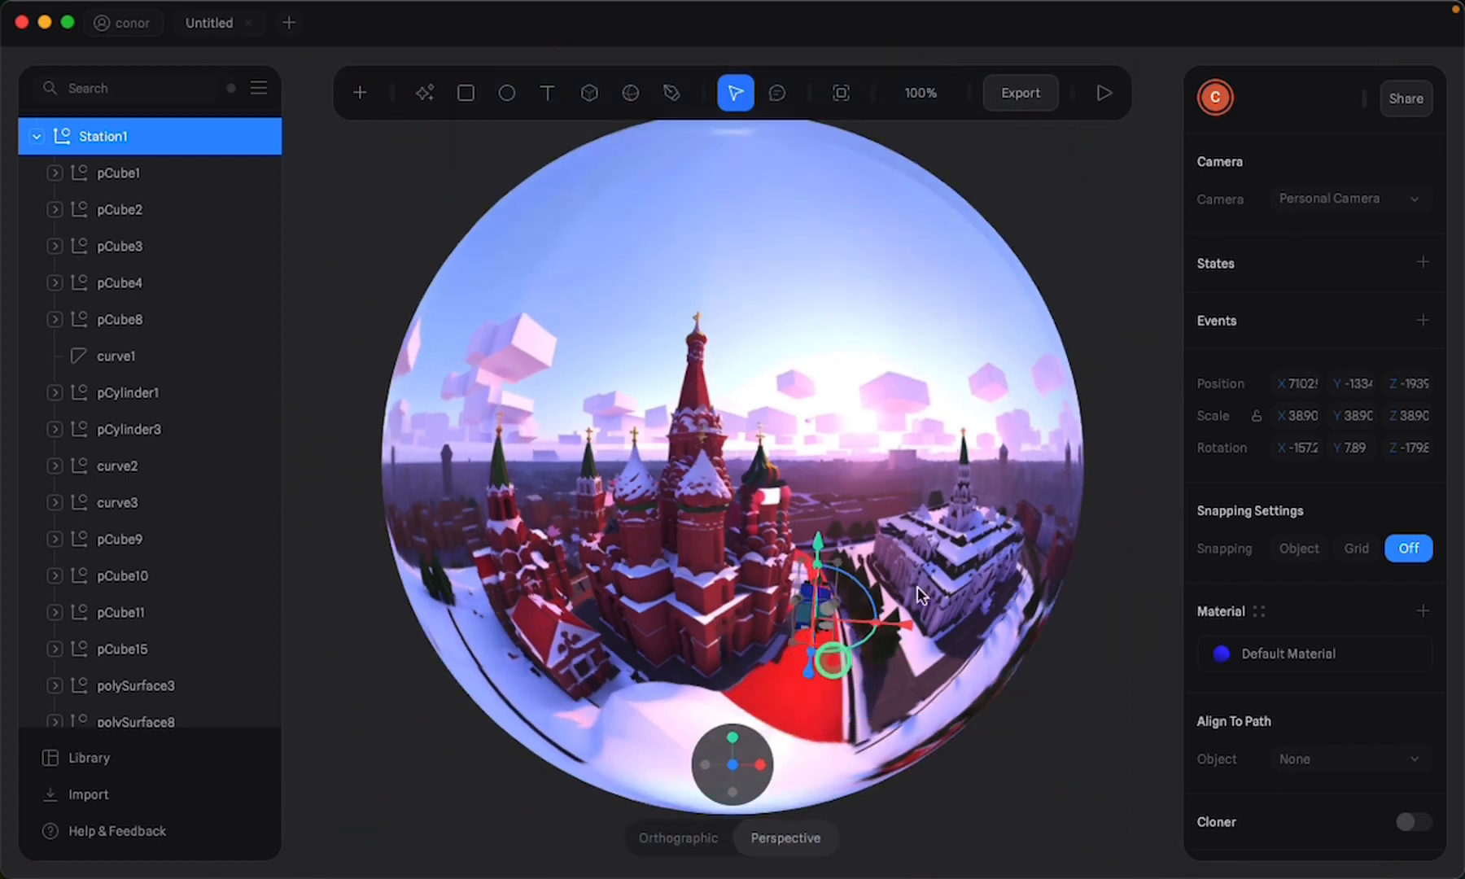
{"action": "scroll", "coordinate": [1130, 351], "scroll_direction": "up", "scroll_amount": 4}
{"action": "mouse_move", "coordinate": [871, 753]}
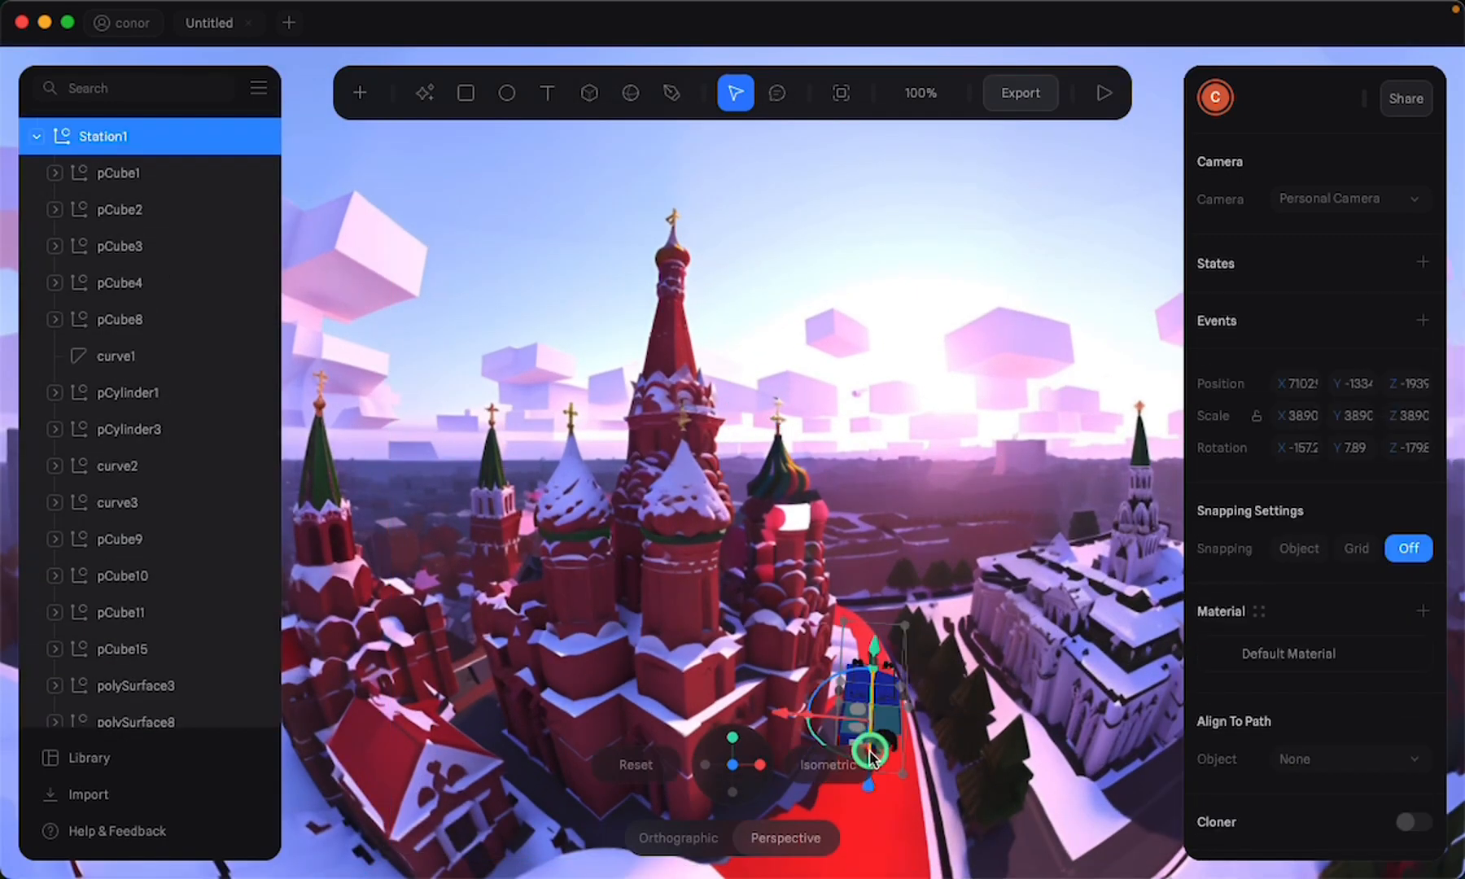
{"action": "scroll", "coordinate": [875, 732], "scroll_direction": "down", "scroll_amount": 3}
{"action": "scroll", "coordinate": [854, 708], "scroll_direction": "down", "scroll_amount": 3}
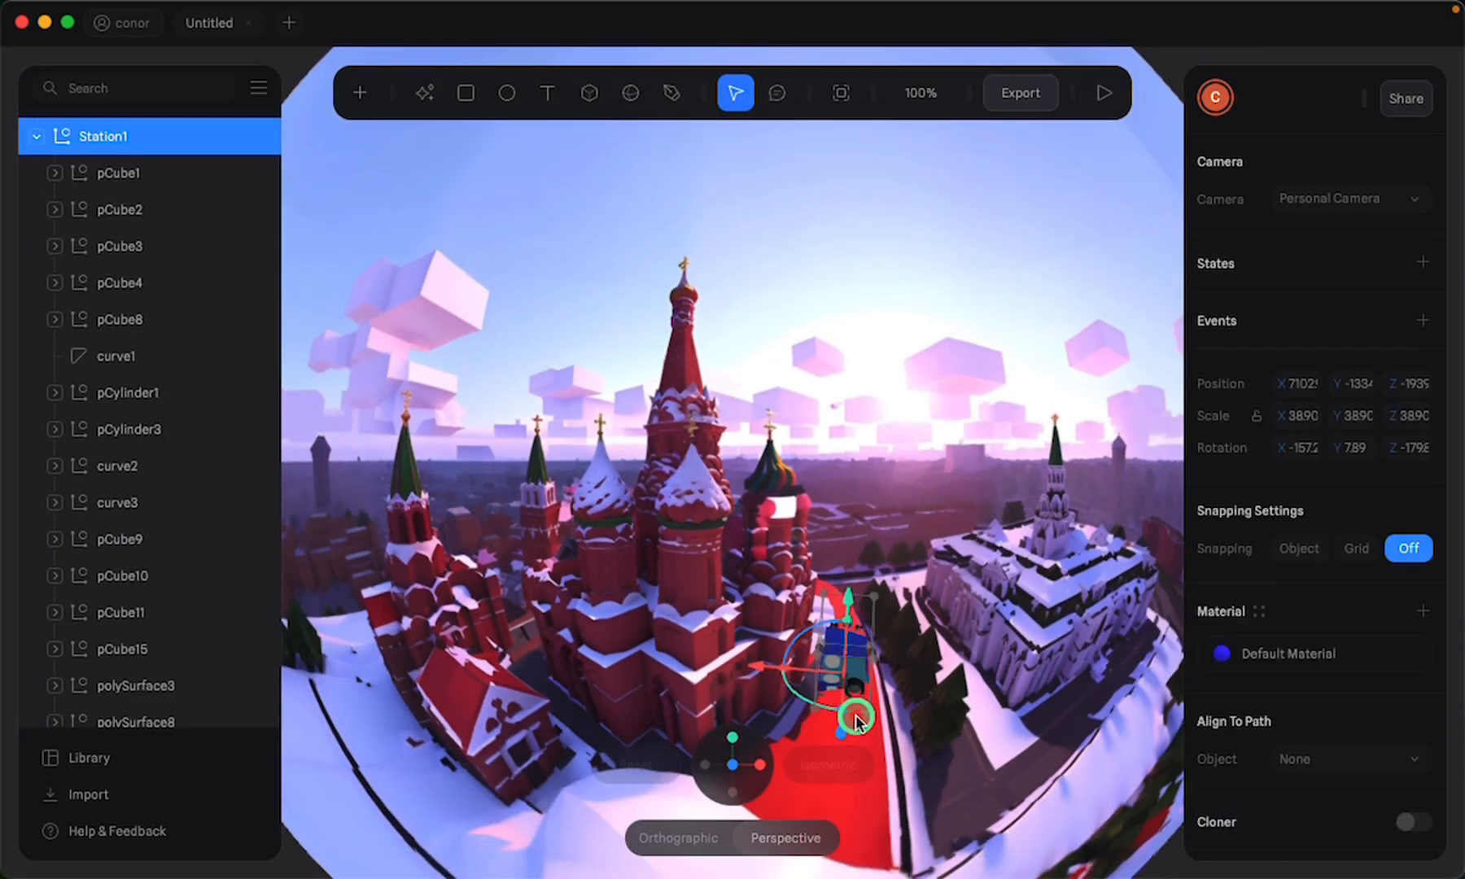
Readjust the car's position and tilt on the red road, checking its placement from the side
{"action": "left_click", "coordinate": [950, 615]}
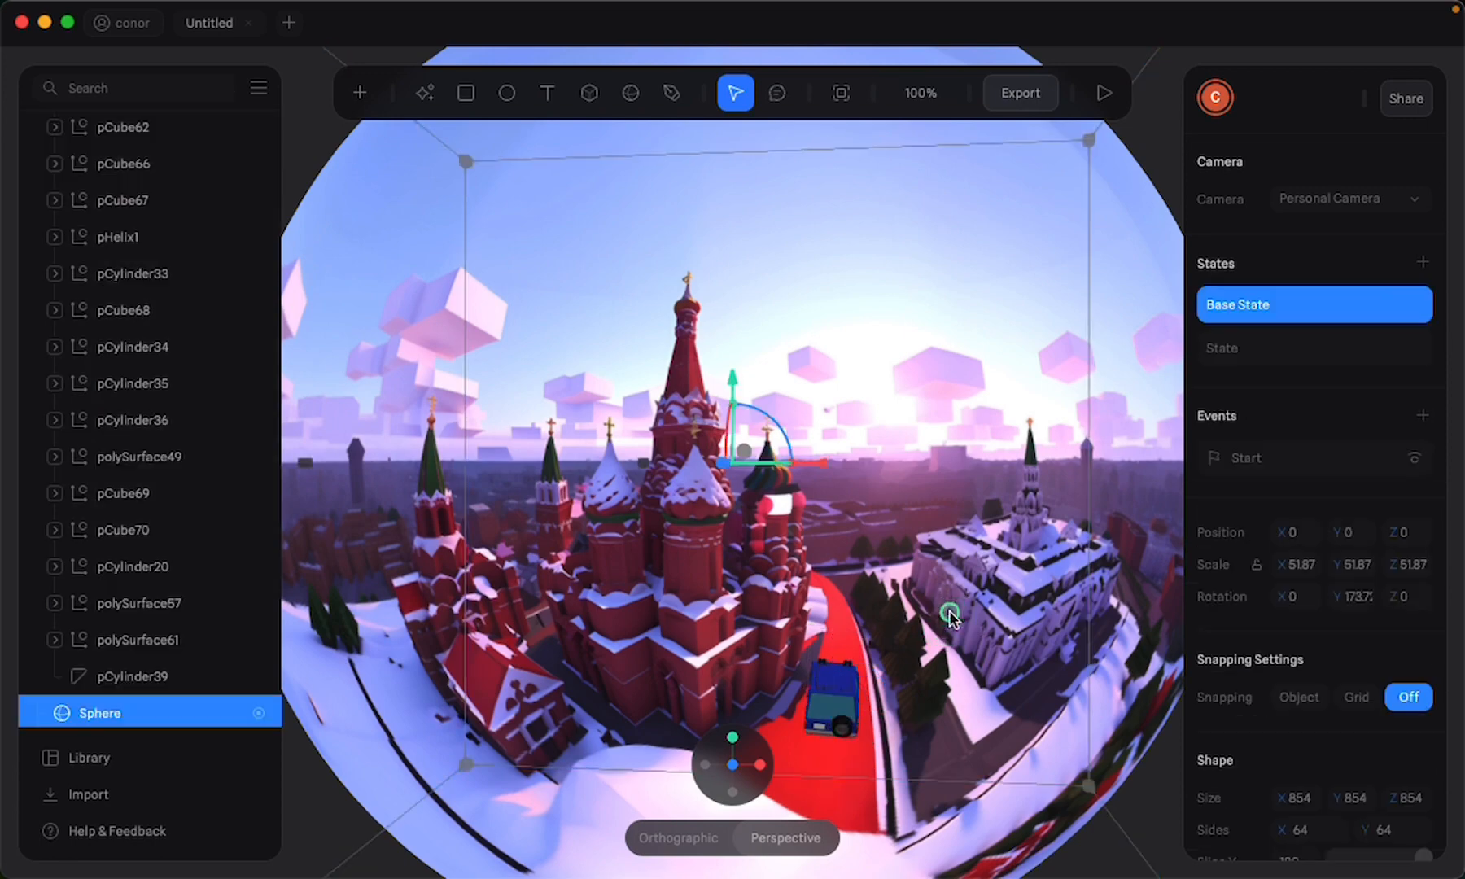
{"action": "left_click_drag", "start_coordinate": [960, 595], "coordinate": [1014, 774]}
{"action": "left_click", "coordinate": [1015, 774]}
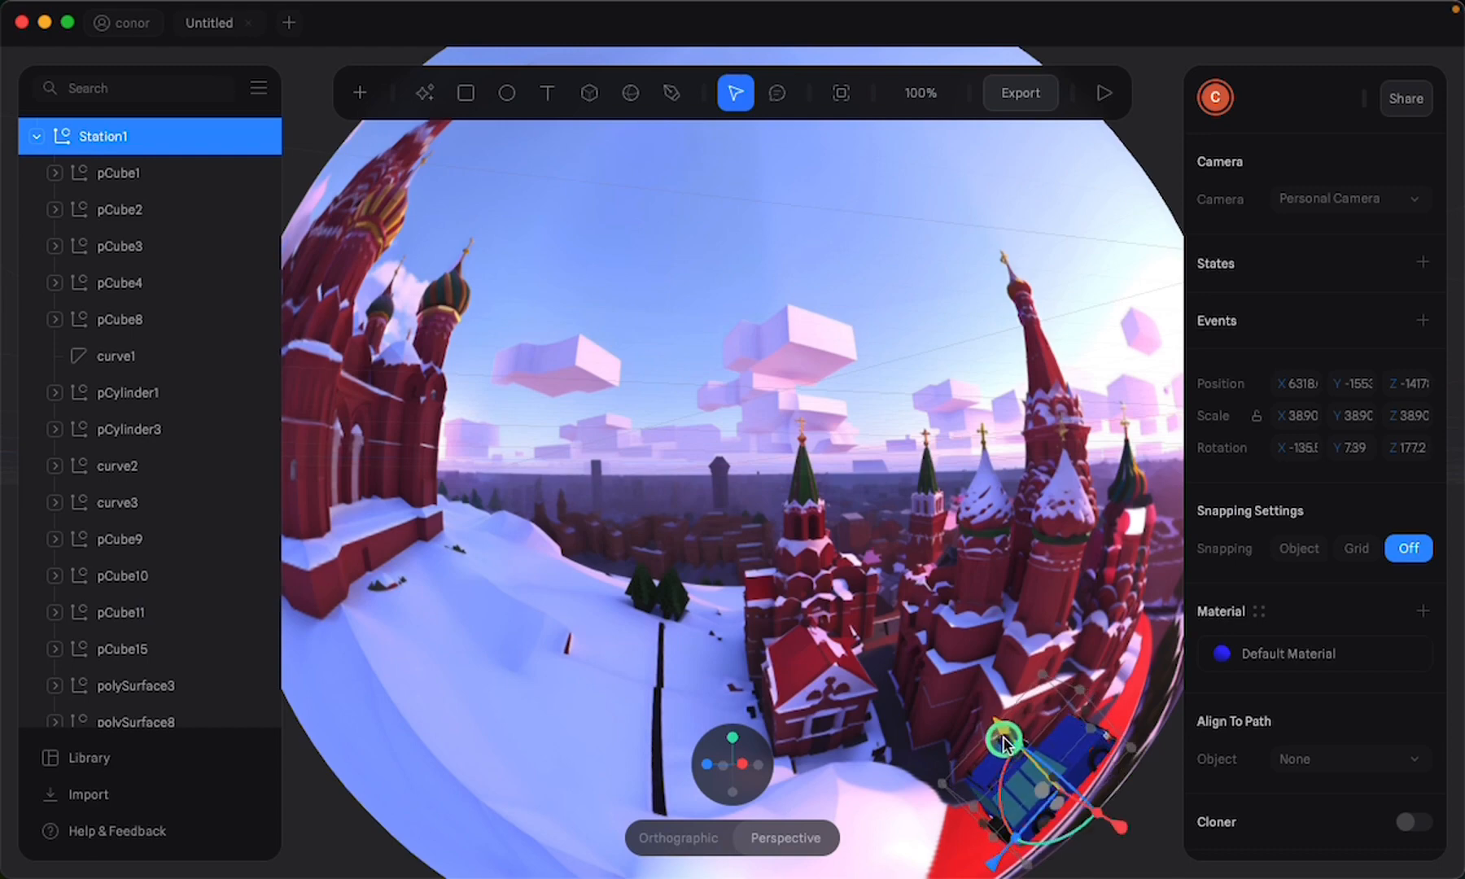
{"action": "left_click", "coordinate": [903, 575]}
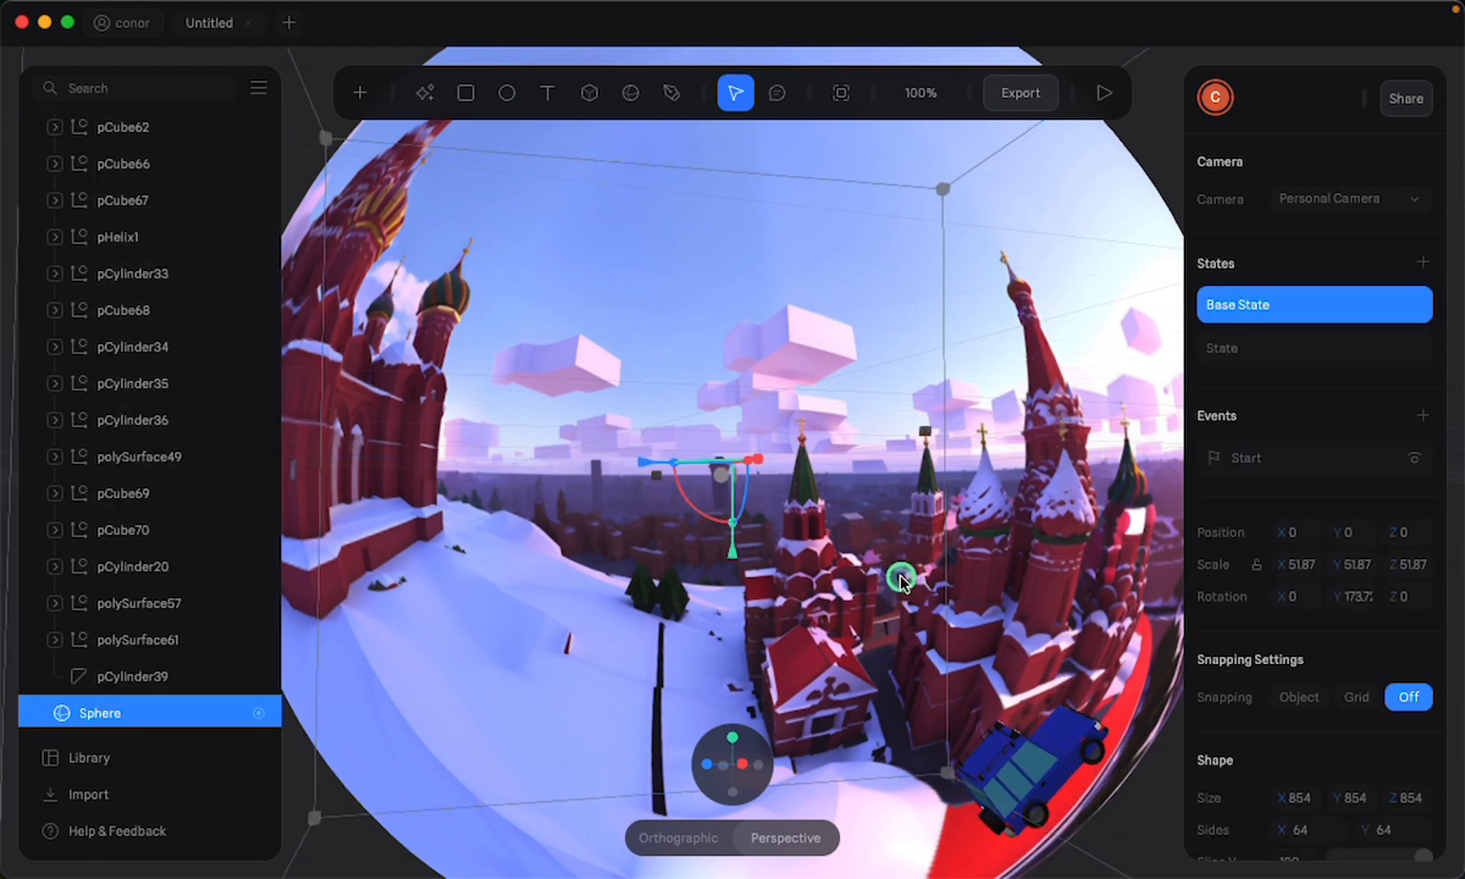
Scale the car down to about 28.5 and move it onto the grey road beside the snowy white building
{"action": "left_click_drag", "start_coordinate": [903, 575], "coordinate": [623, 500]}
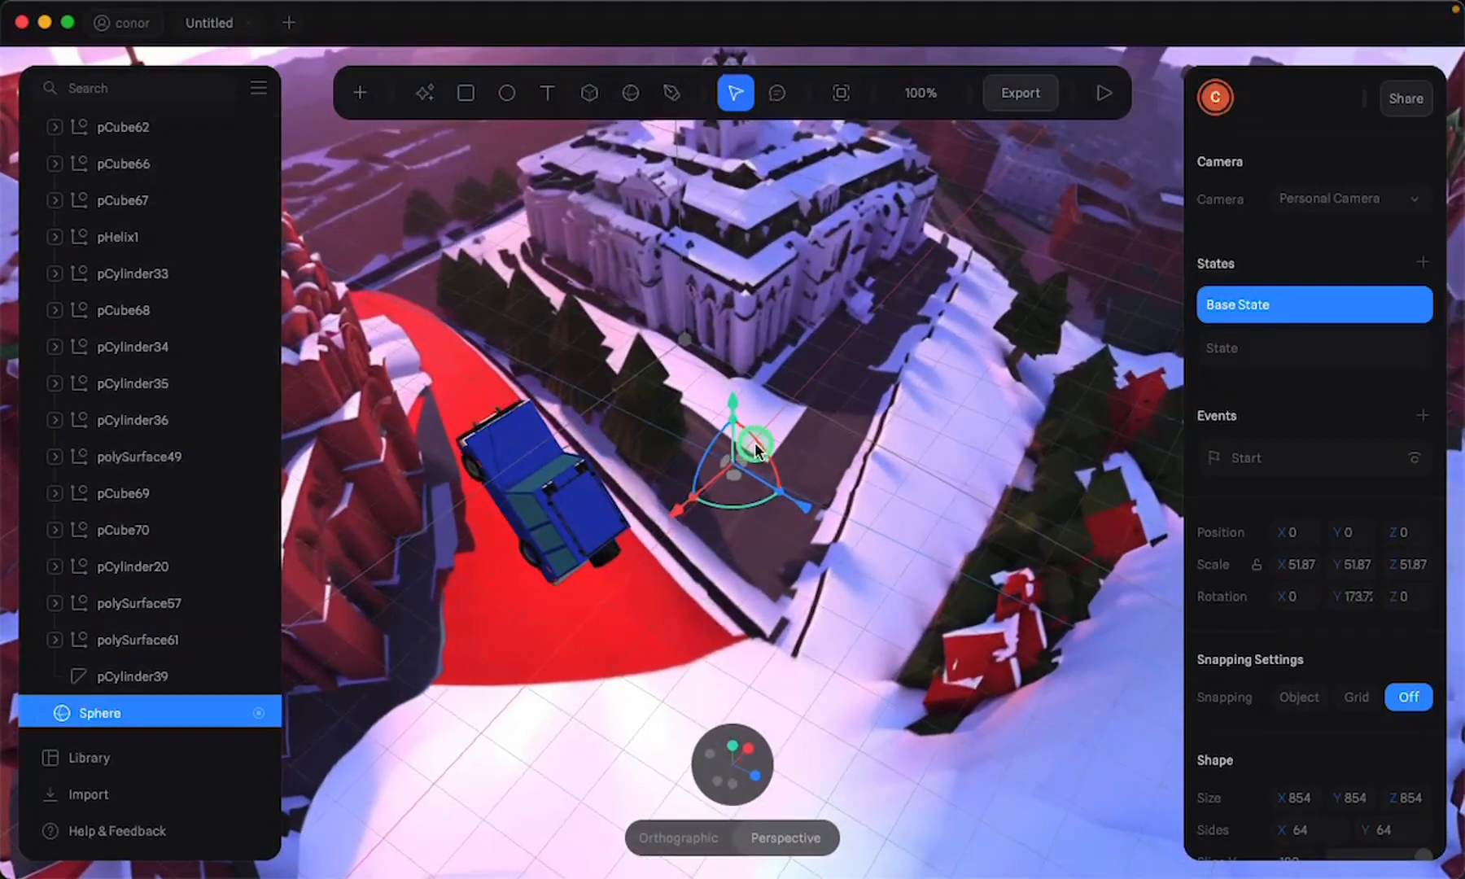
{"action": "left_click", "coordinate": [571, 493]}
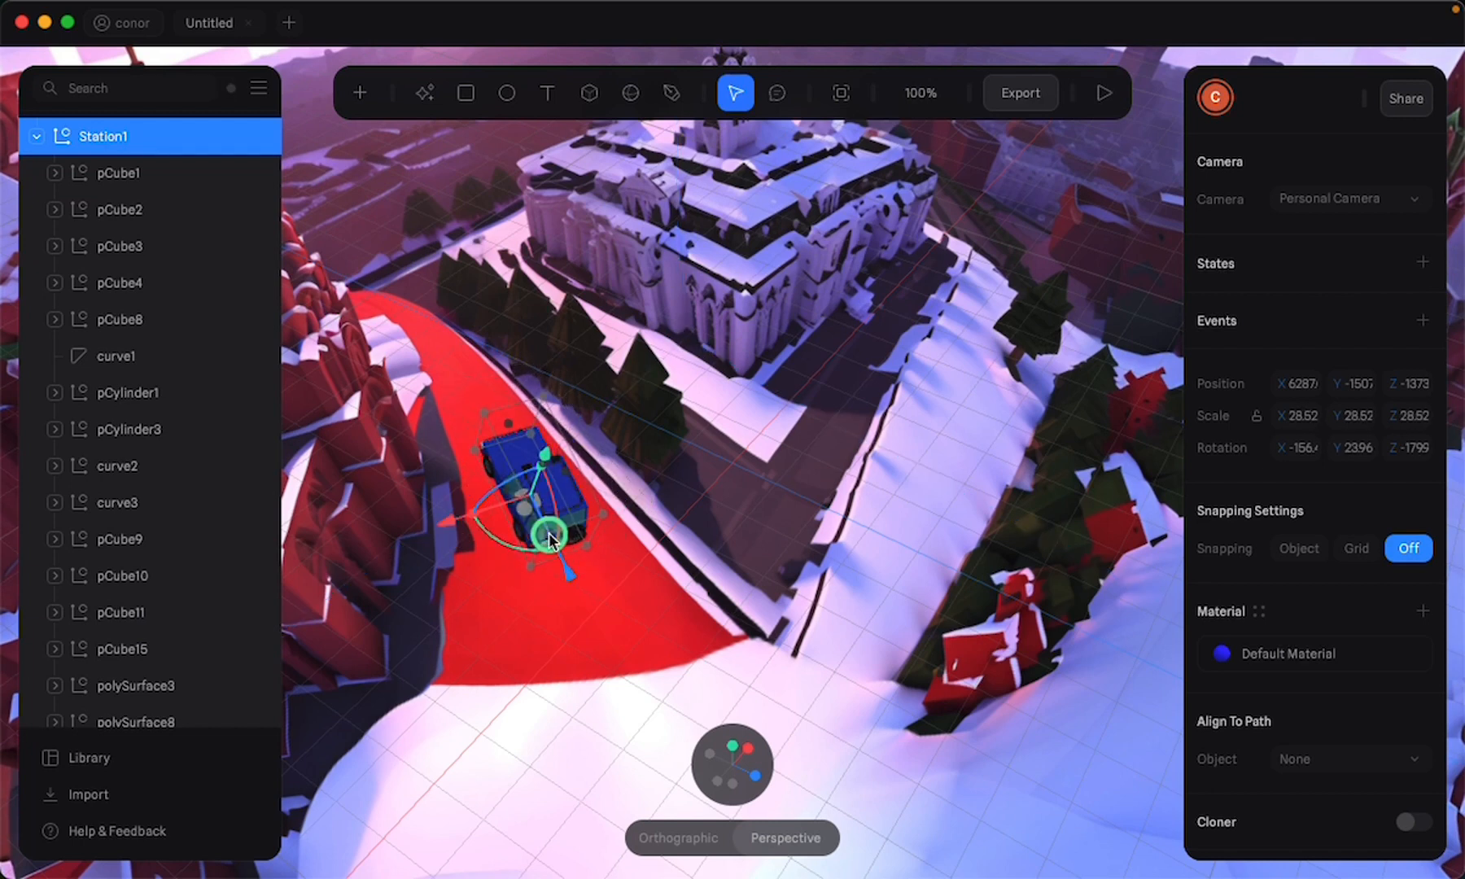
{"action": "left_click_drag", "start_coordinate": [497, 533], "coordinate": [823, 558]}
{"action": "left_click", "coordinate": [973, 298]}
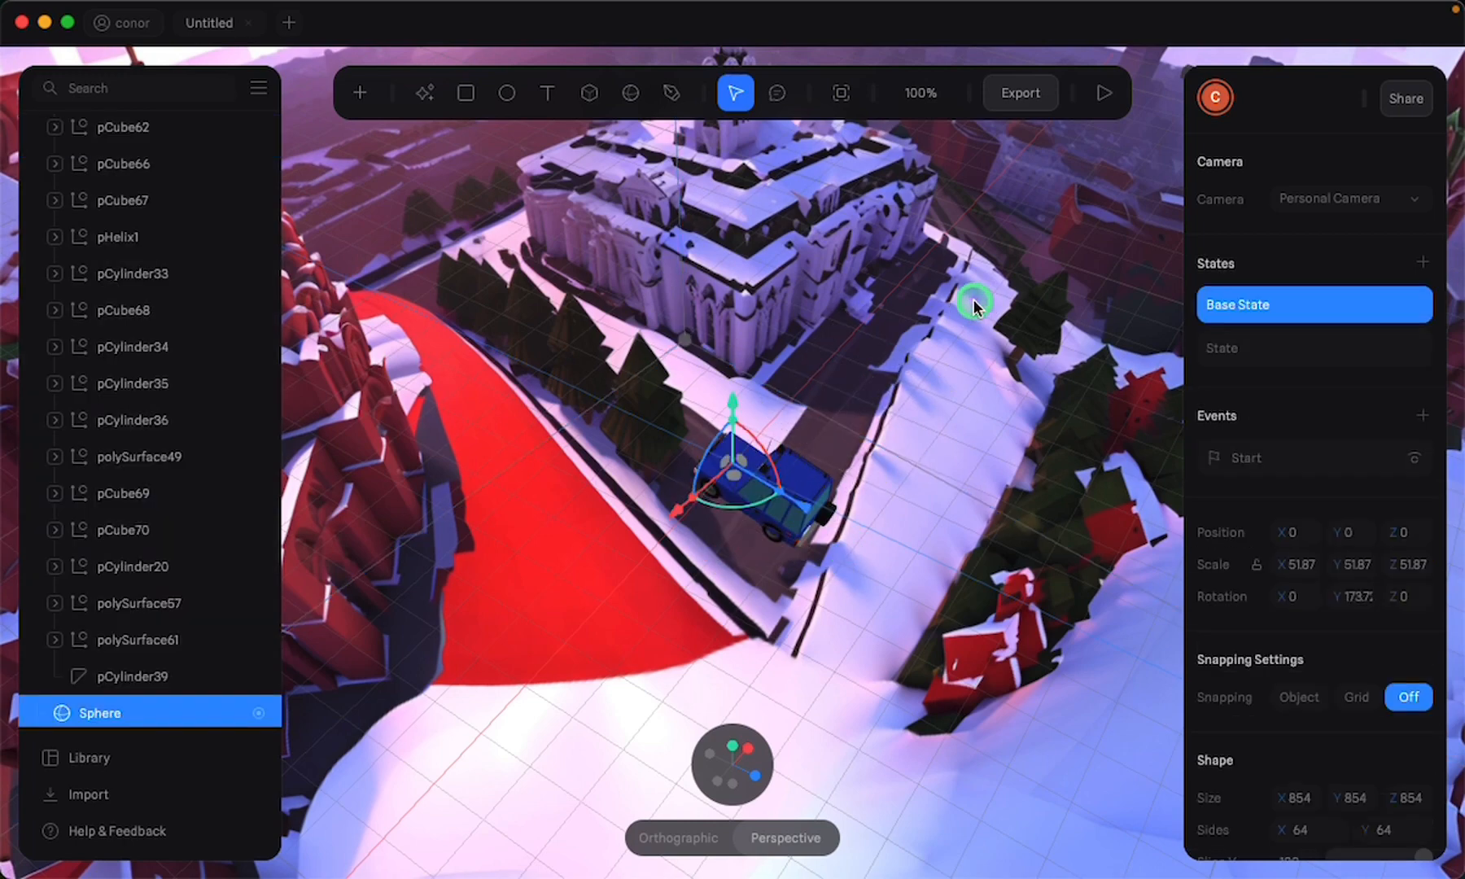
Delete the panorama sphere and the car model, leaving only the directional light in the scene
{"action": "scroll", "coordinate": [952, 389], "scroll_direction": "up", "scroll_amount": 3}
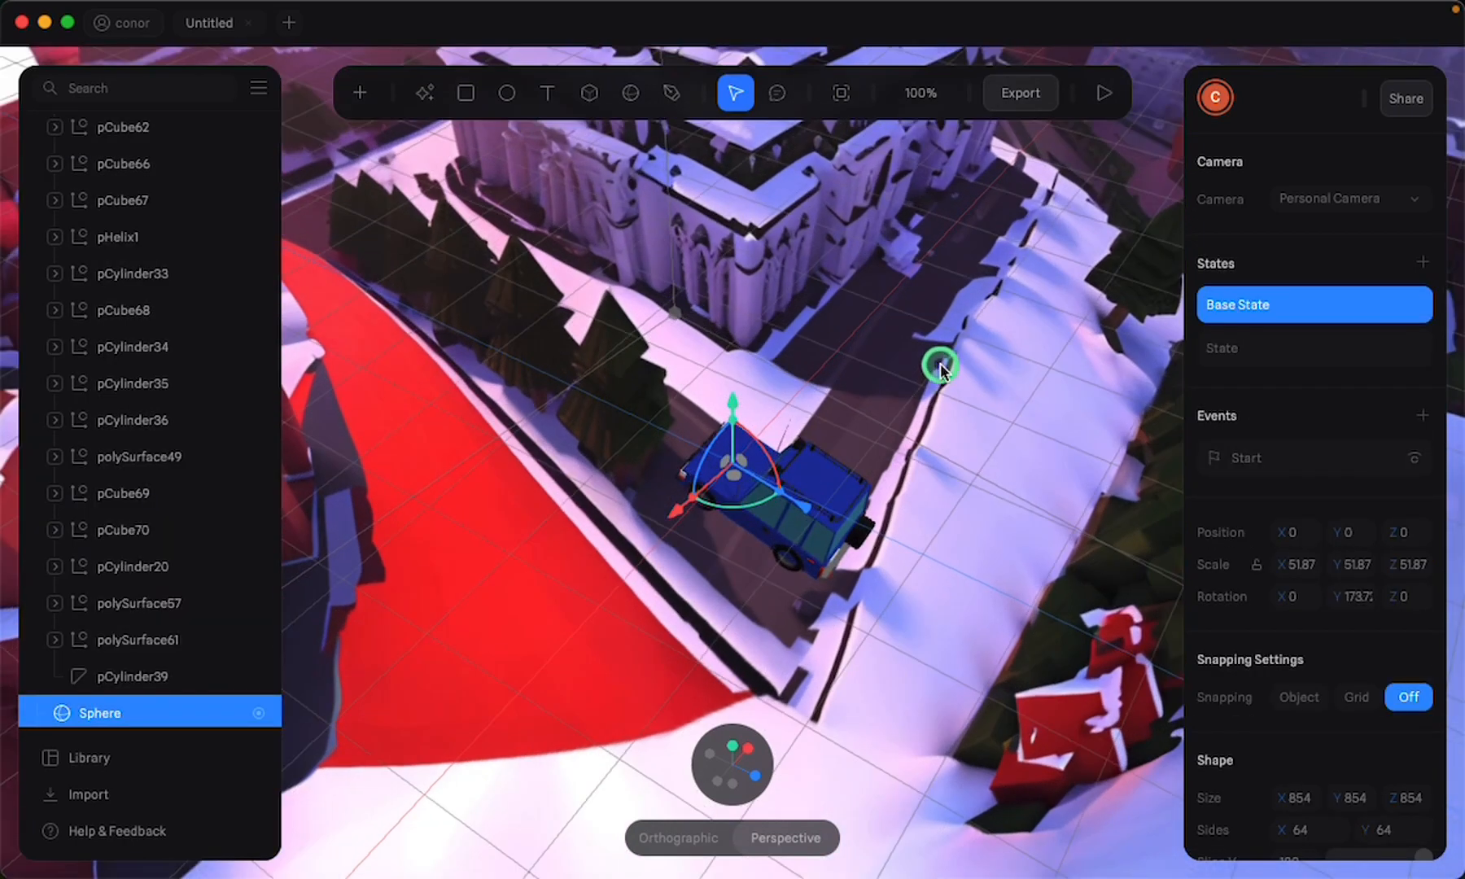
{"action": "left_click_drag", "start_coordinate": [928, 361], "coordinate": [701, 373]}
{"action": "scroll", "coordinate": [702, 368], "scroll_direction": "down", "scroll_amount": 6}
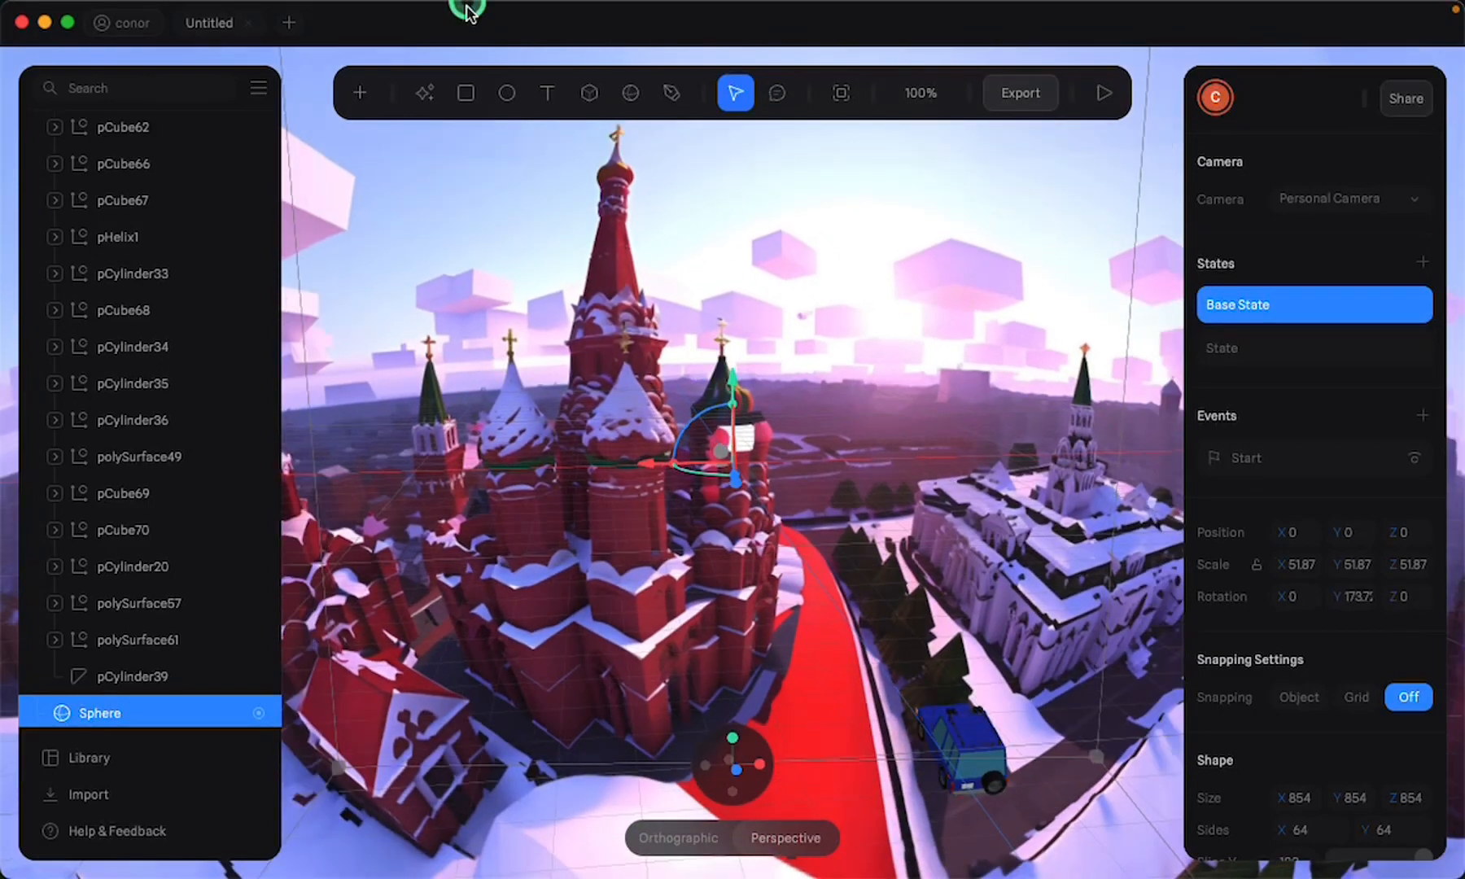
{"action": "scroll", "coordinate": [624, 344], "scroll_direction": "up", "scroll_amount": 3}
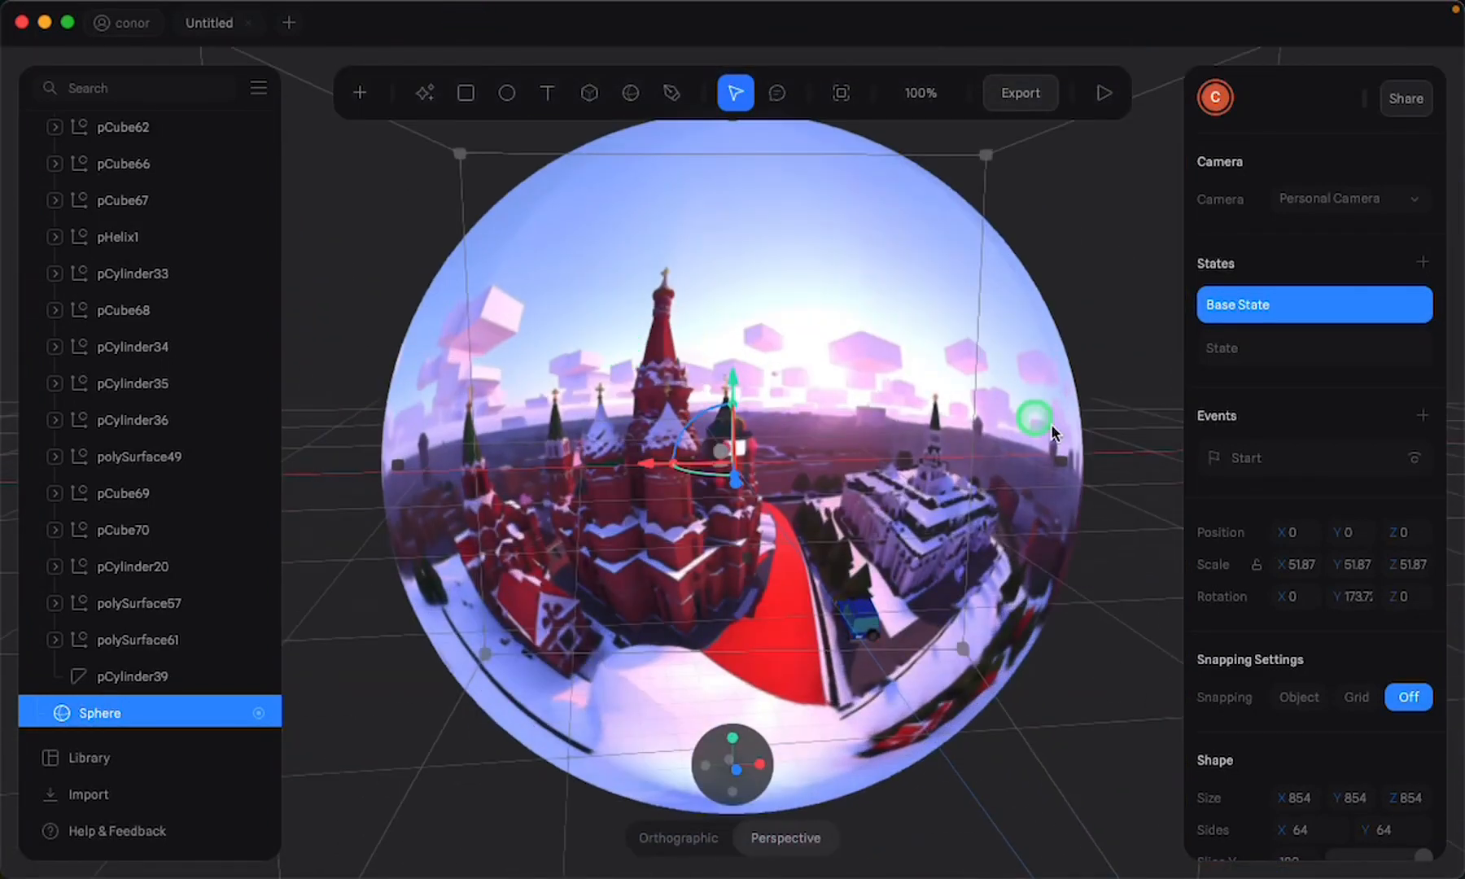
{"action": "left_click", "coordinate": [1151, 402]}
{"action": "left_click", "coordinate": [786, 415]}
{"action": "key", "text": "BackSpace"}
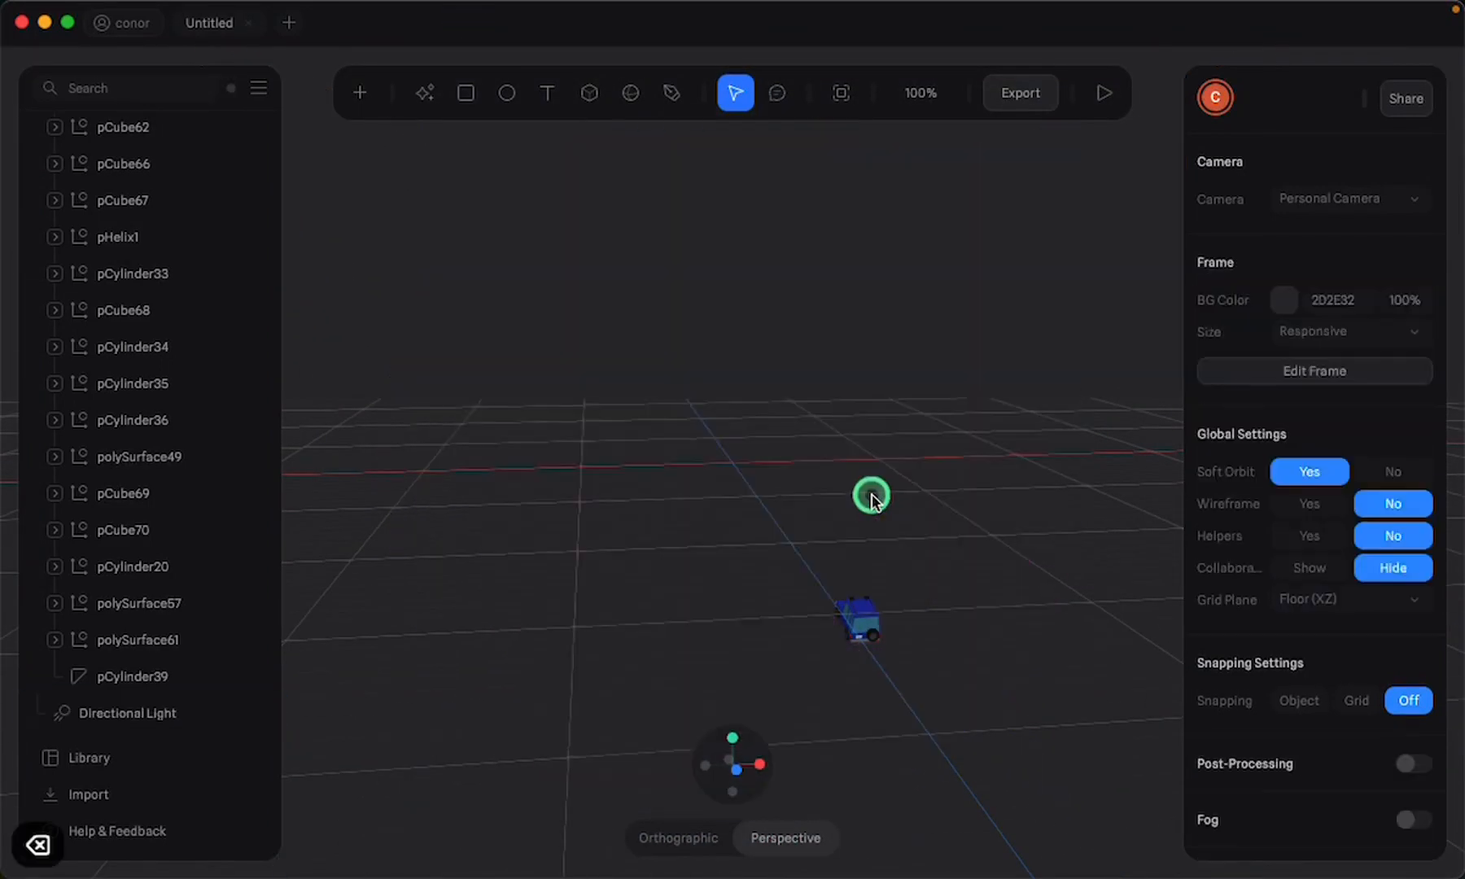
{"action": "left_click", "coordinate": [944, 690]}
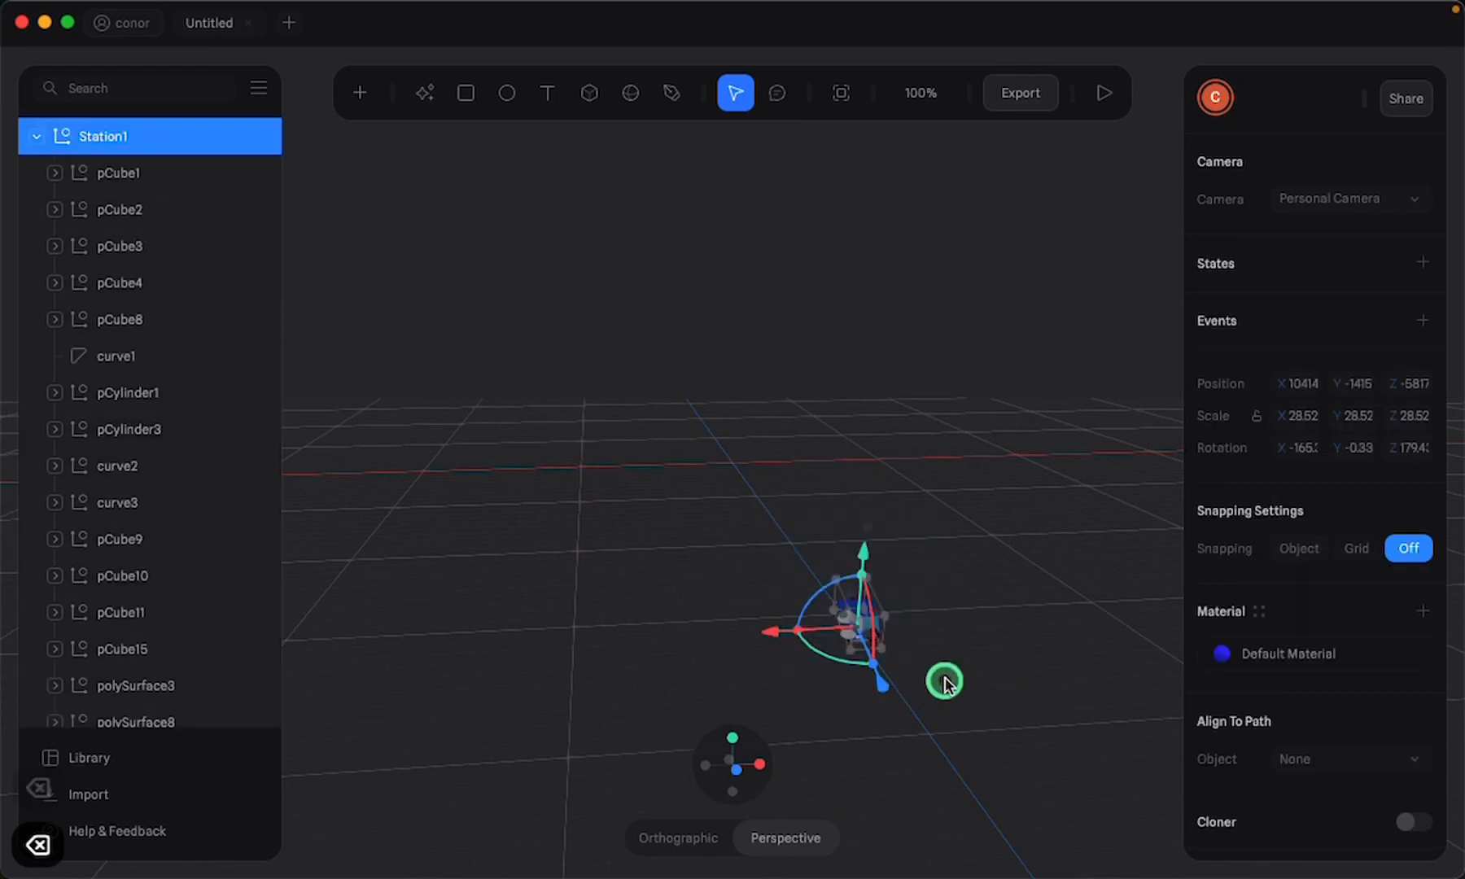
{"action": "key", "text": "BackSpace"}
{"action": "key", "text": "BackSpace"}
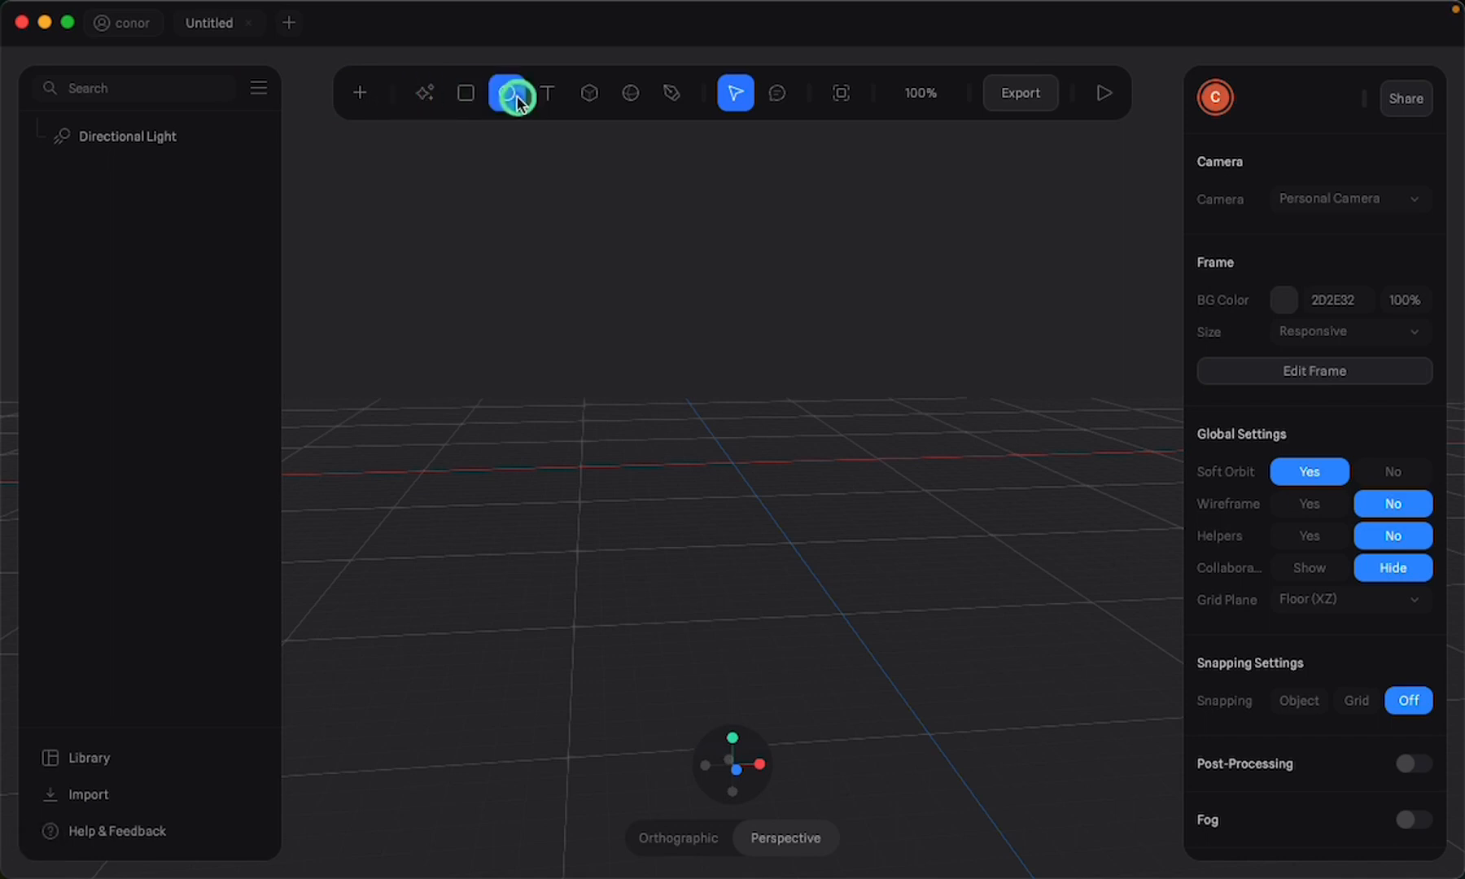
Draw a large rectangle about 45166 by 24436 across the middle of the empty scene
{"action": "left_click", "coordinate": [465, 94]}
{"action": "left_click_drag", "start_coordinate": [418, 281], "coordinate": [1097, 649]}
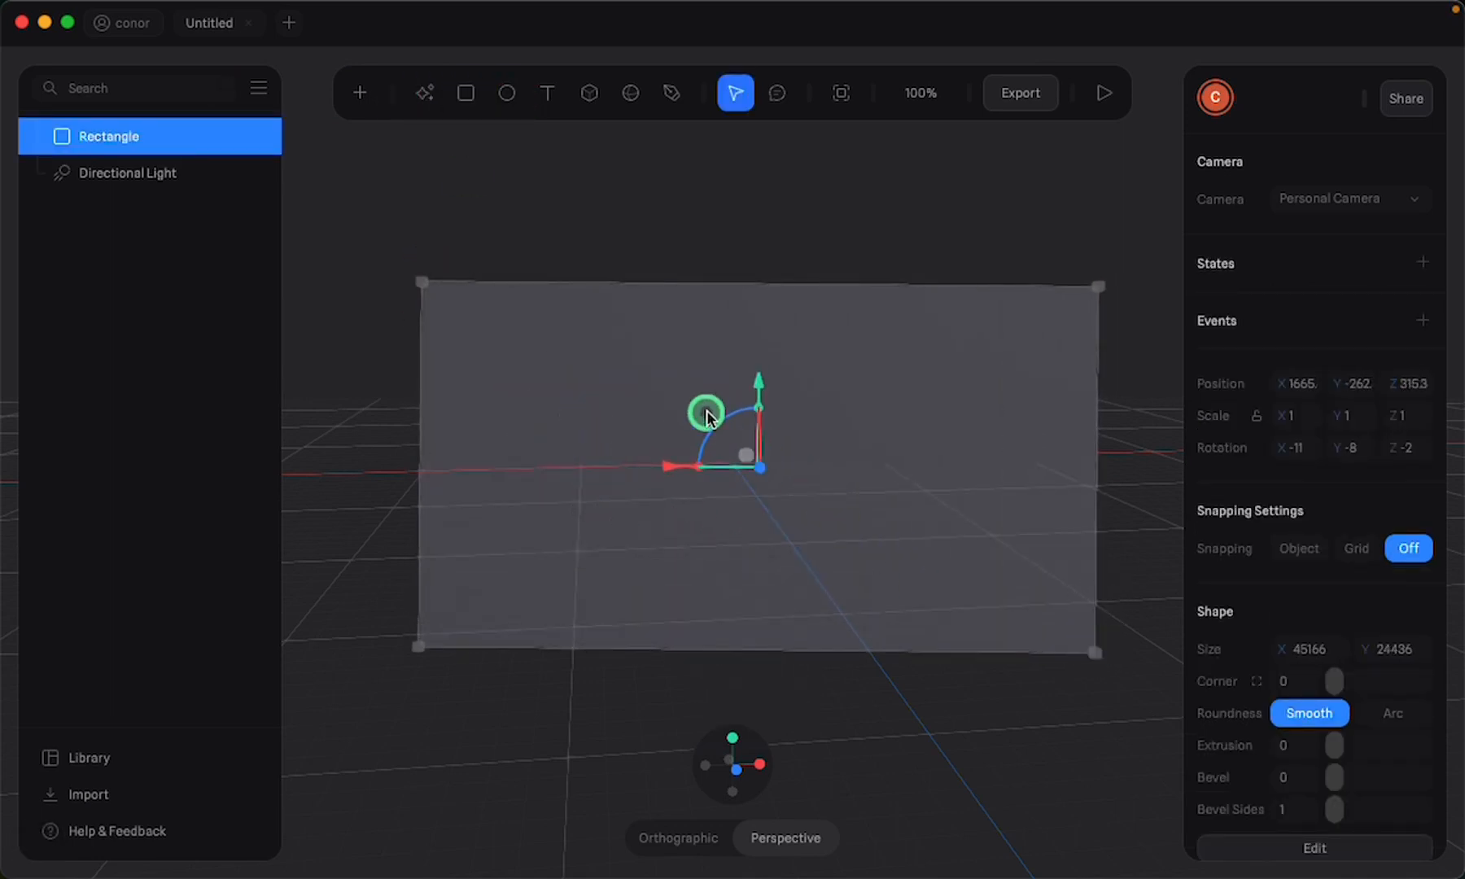
Add a new material layer to the large rectangle and set its type to Image
{"action": "scroll", "coordinate": [1375, 595], "scroll_direction": "down", "scroll_amount": 1}
{"action": "scroll", "coordinate": [1367, 594], "scroll_direction": "down", "scroll_amount": 7}
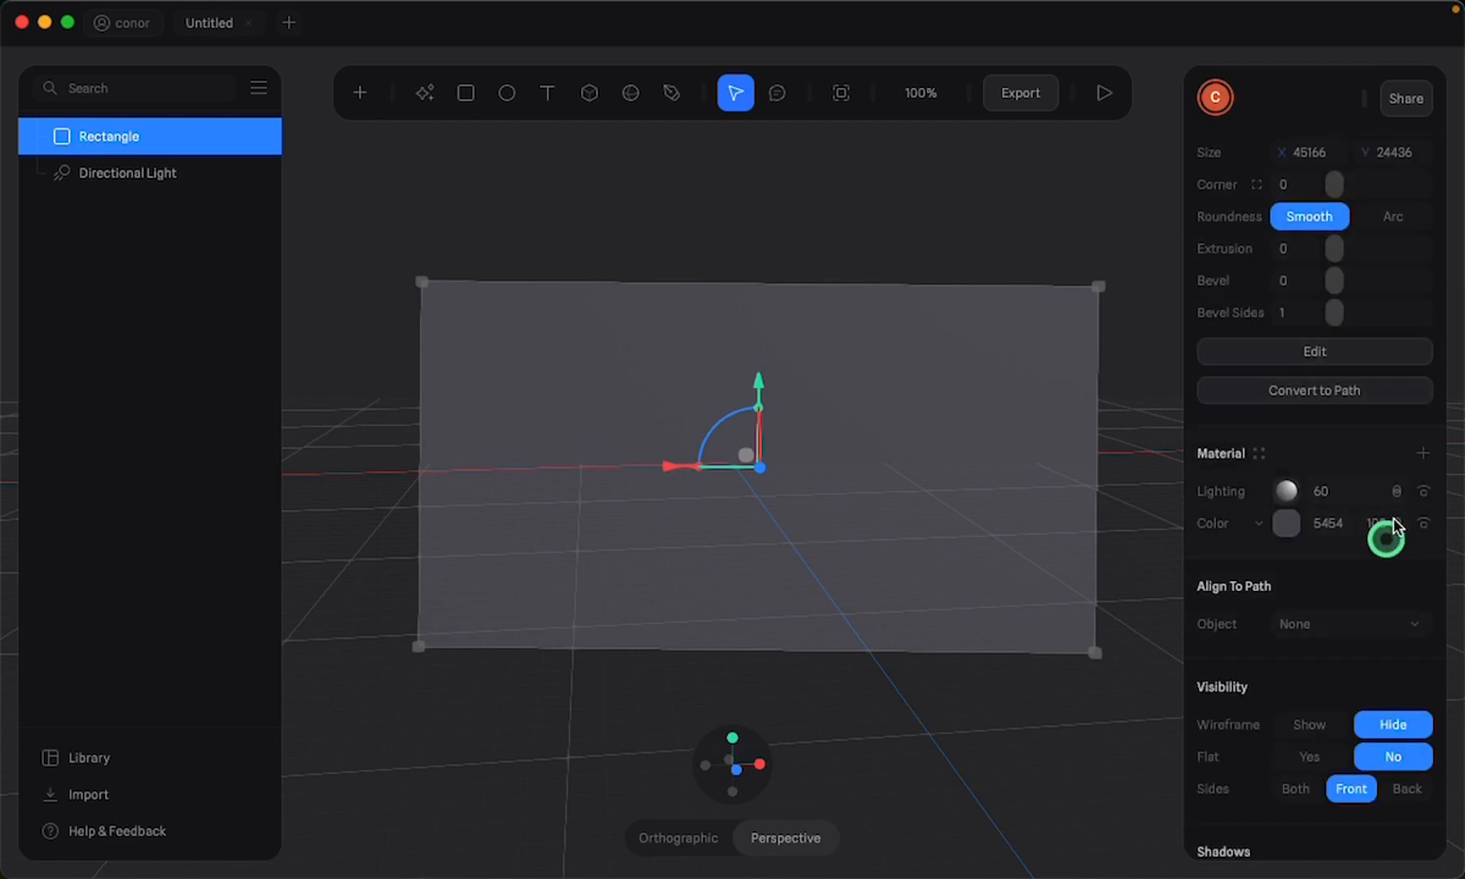
{"action": "left_click", "coordinate": [1422, 456]}
{"action": "left_click", "coordinate": [1249, 494]}
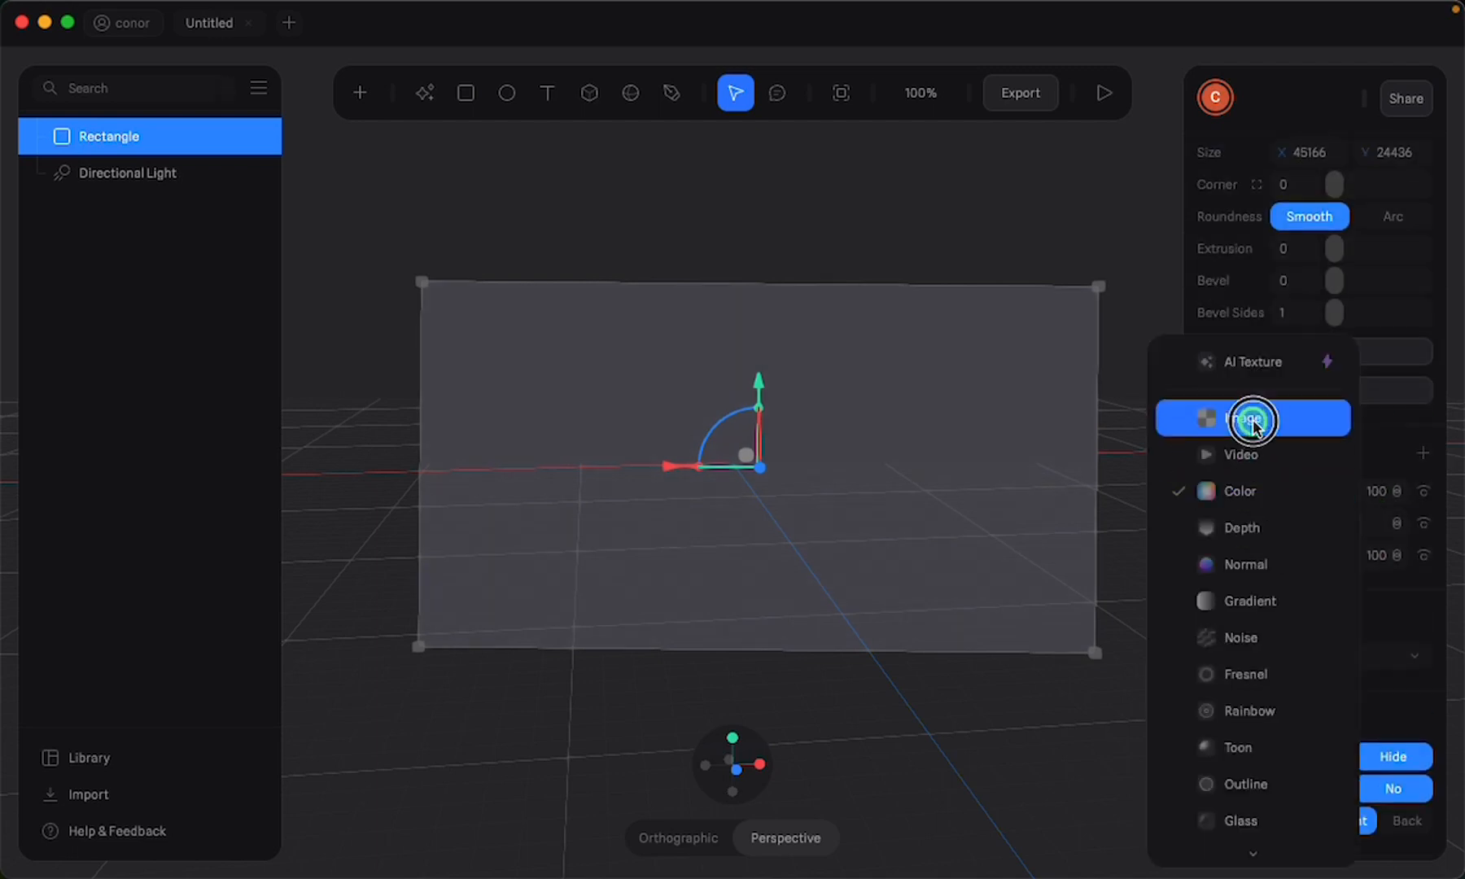
{"action": "left_click", "coordinate": [1252, 420]}
Upload the fantasy_lands Egyptian panorama JPG from the Downloads folder as the rectangle's image texture
{"action": "left_click", "coordinate": [1286, 489]}
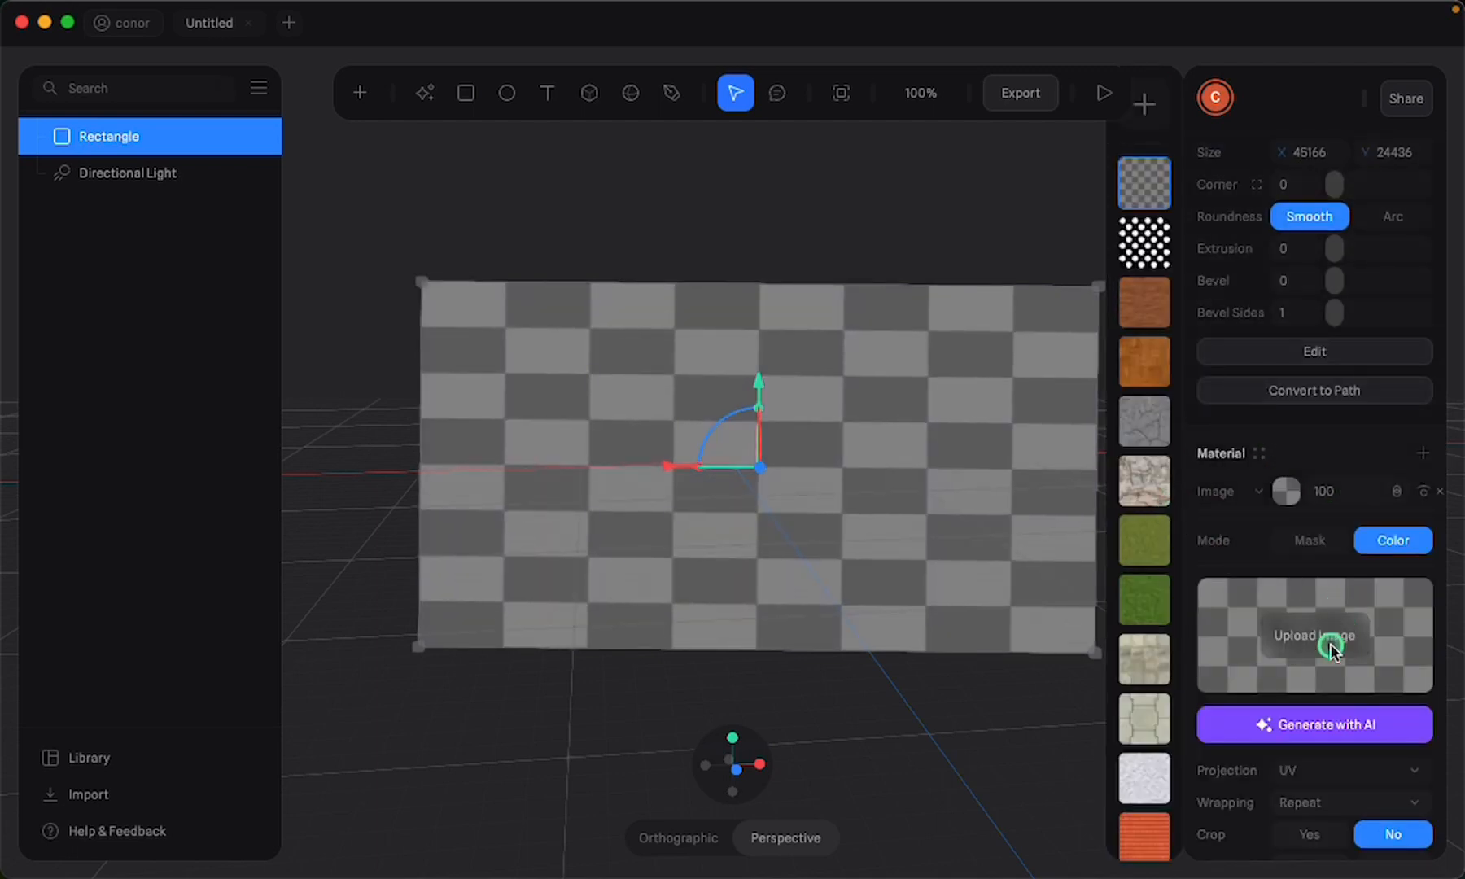
{"action": "left_click", "coordinate": [547, 181]}
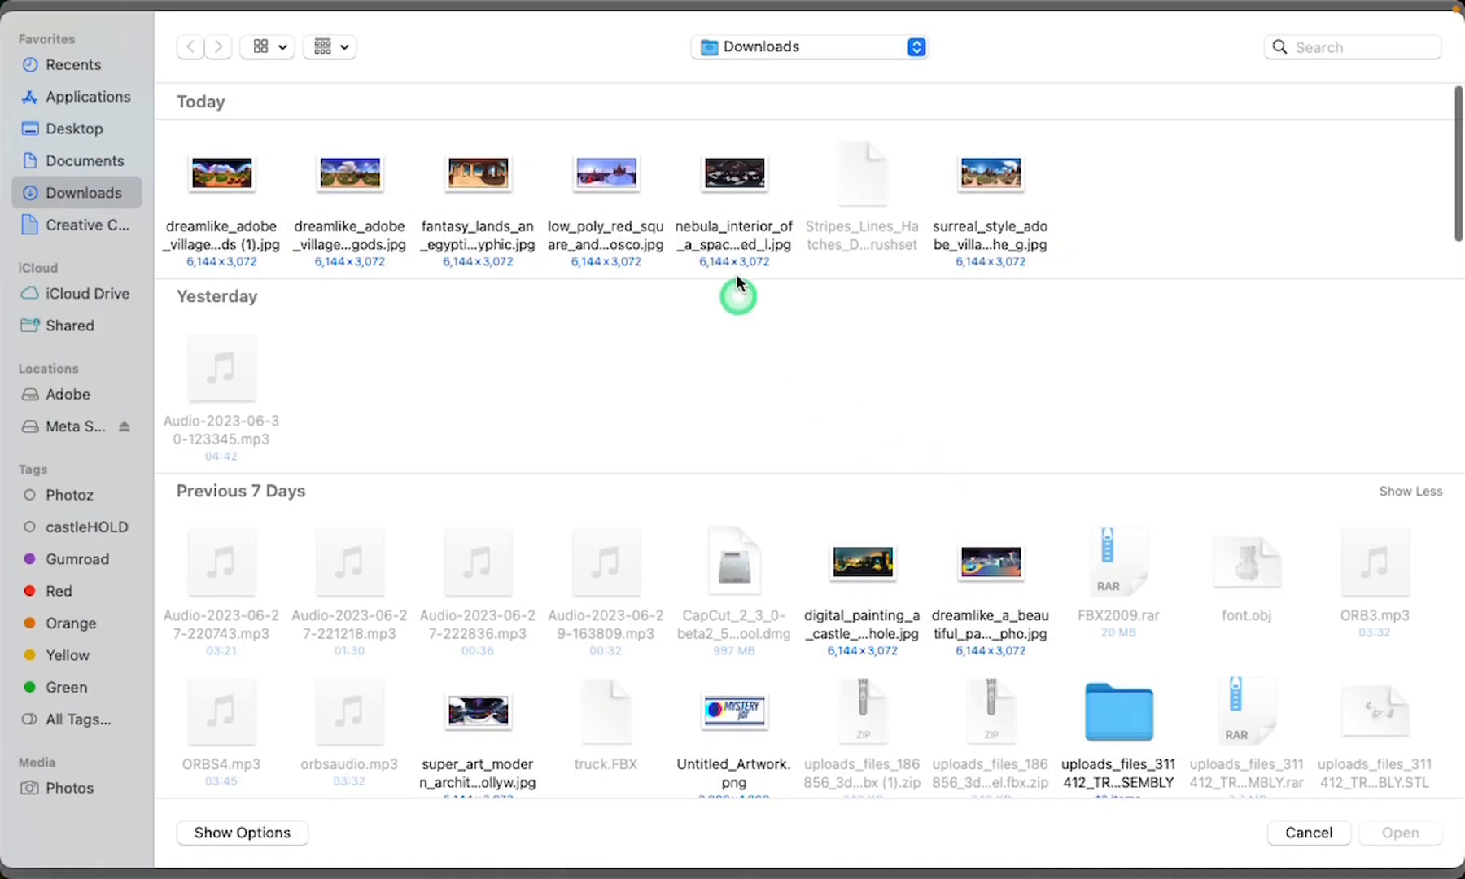
{"action": "left_click", "coordinate": [453, 193]}
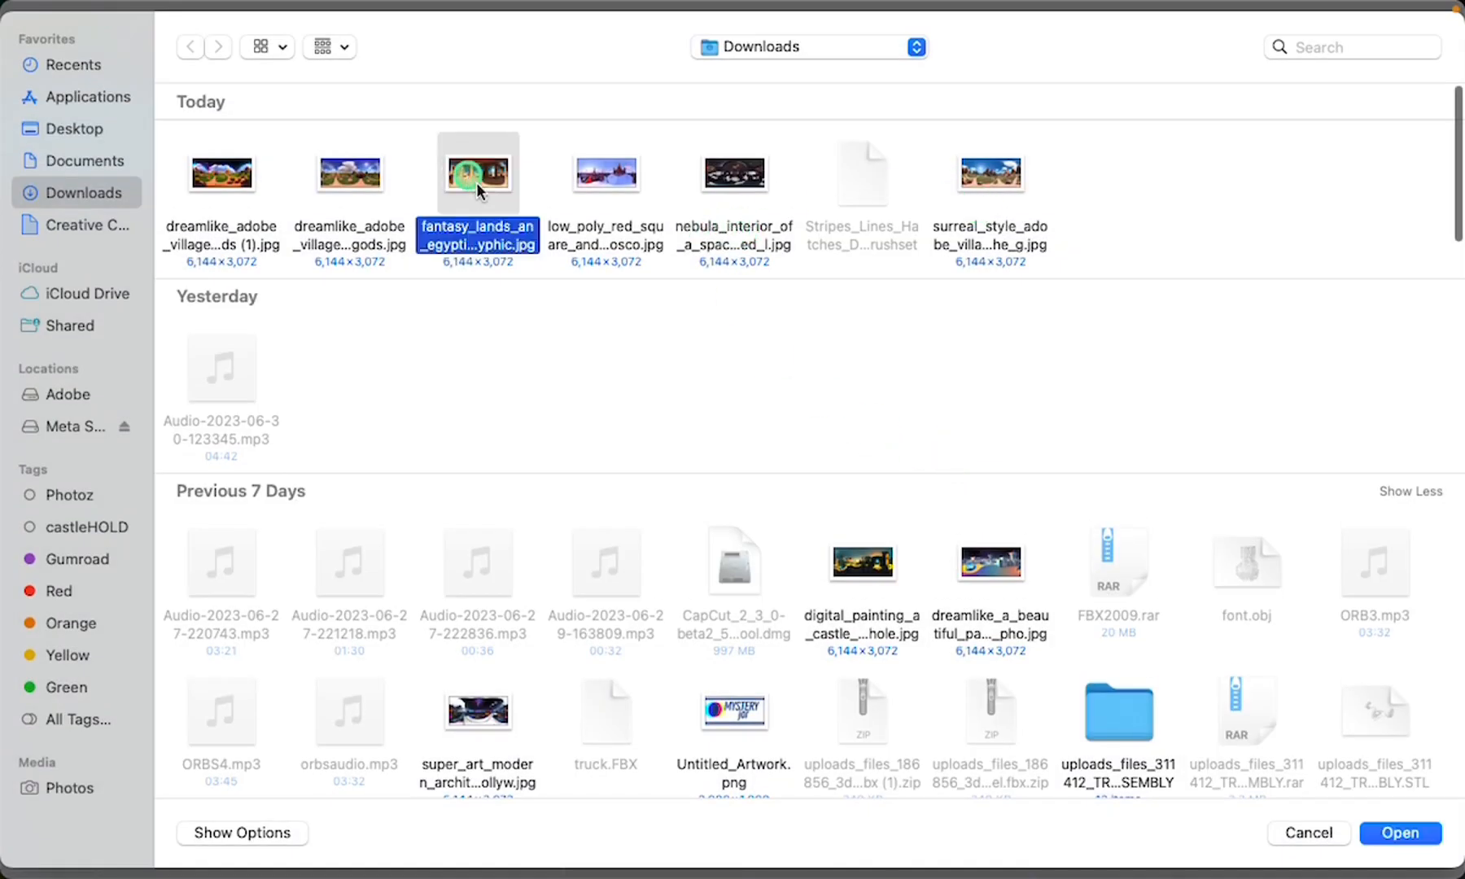
{"action": "left_click", "coordinate": [1400, 849]}
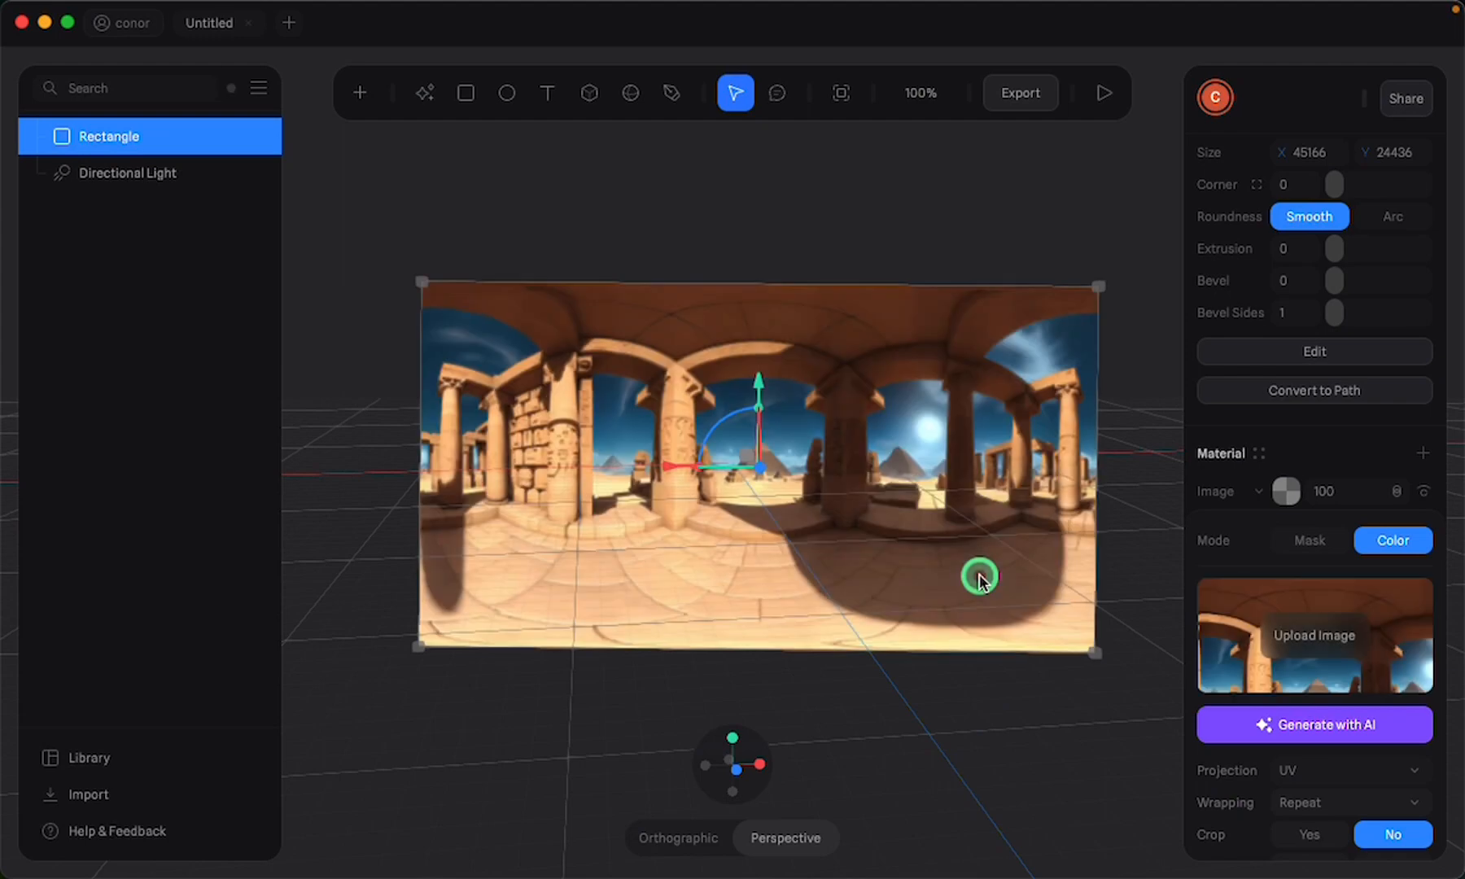
Examine the Egyptian temple backdrop on the rectangle close up around the pyramid and from farther back
{"action": "scroll", "coordinate": [975, 576], "scroll_direction": "up", "scroll_amount": 5}
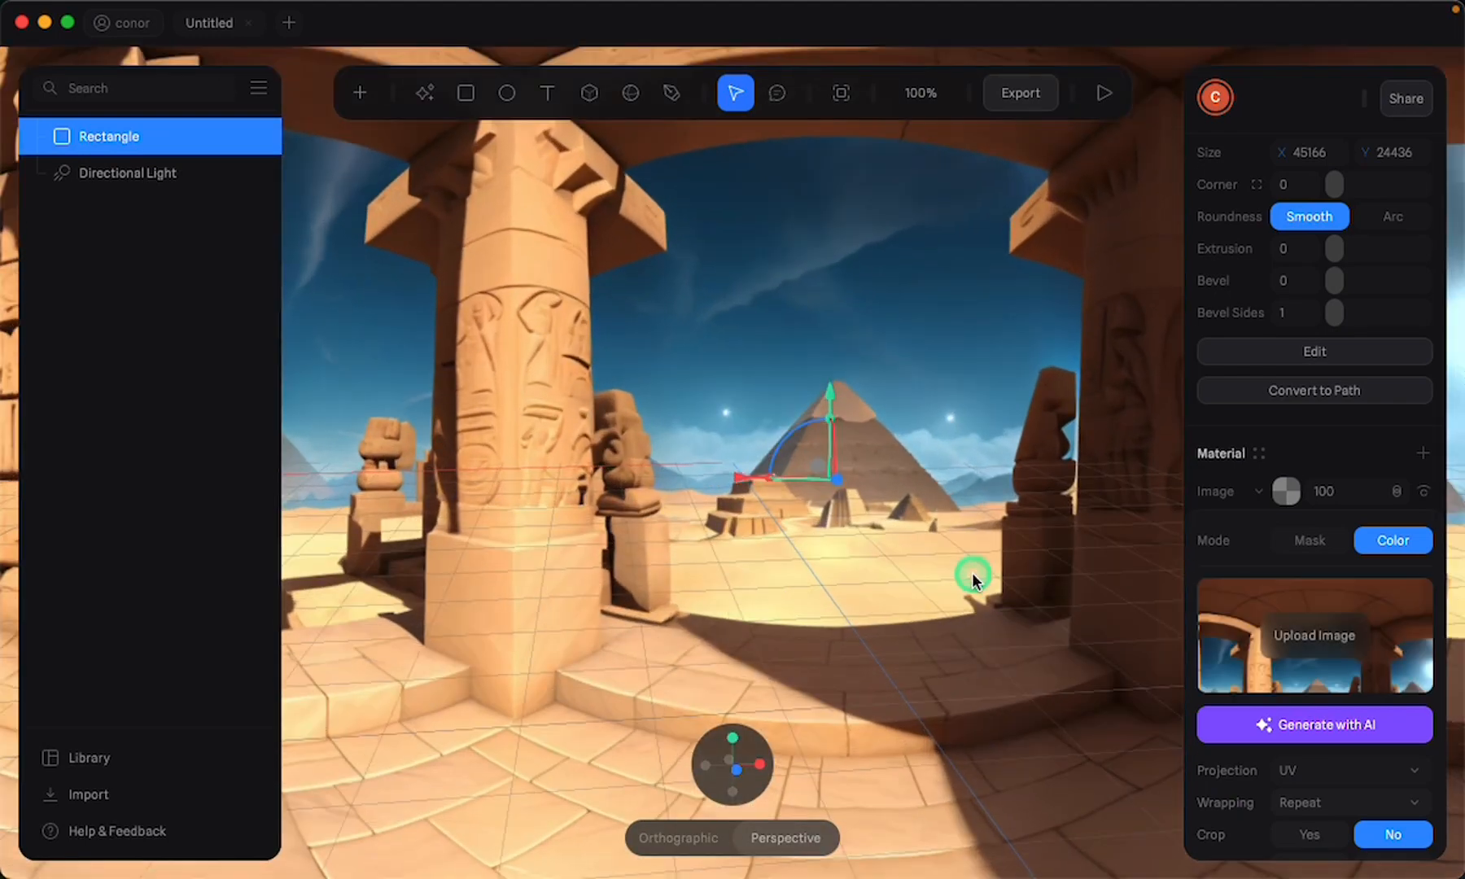
{"action": "left_click_drag", "start_coordinate": [973, 574], "coordinate": [811, 512]}
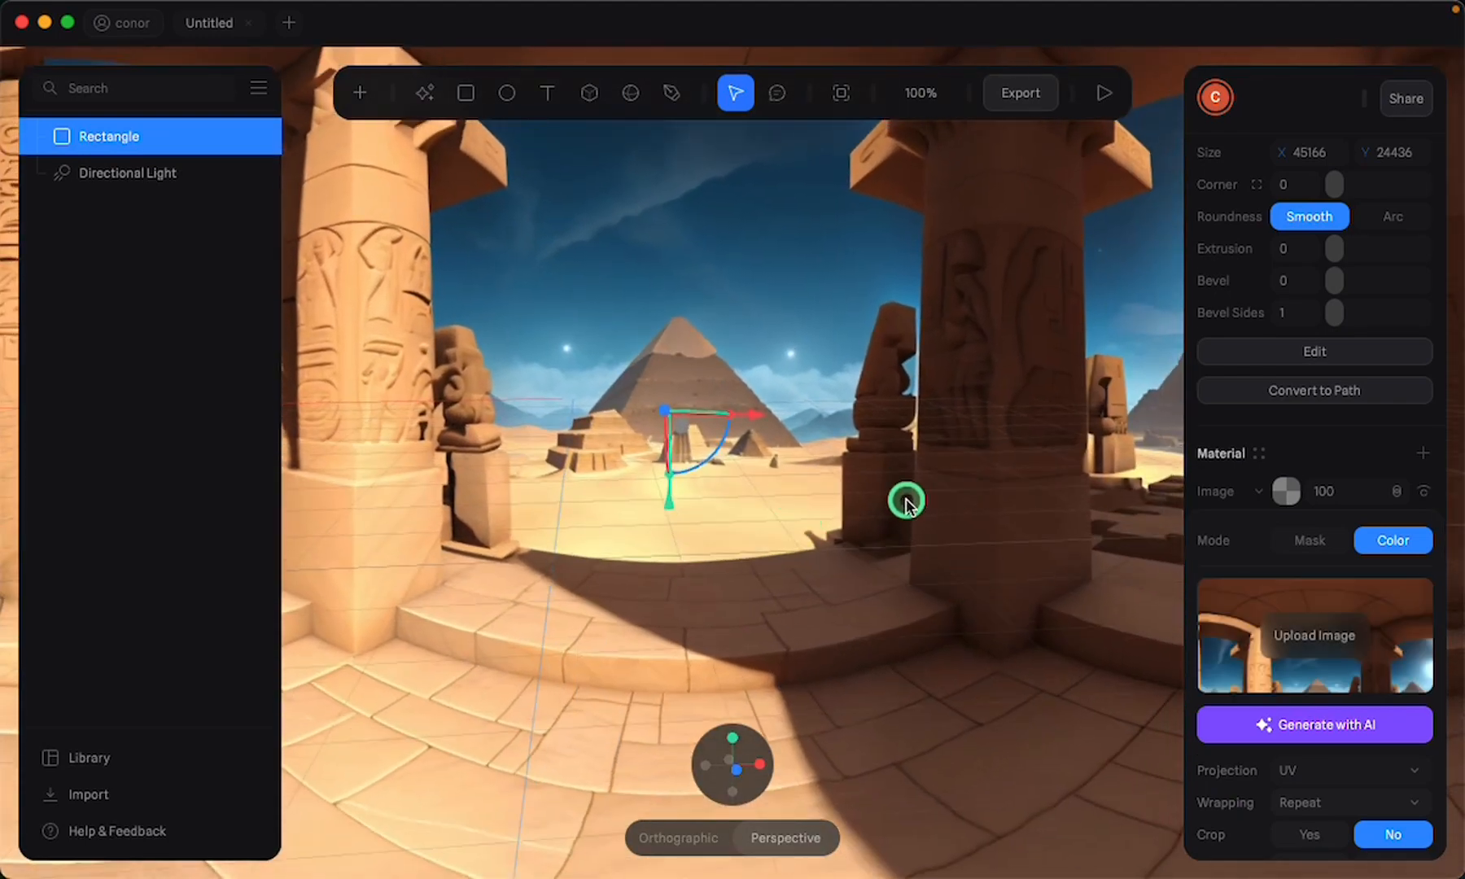
{"action": "scroll", "coordinate": [888, 502], "scroll_direction": "down", "scroll_amount": 5}
{"action": "scroll", "coordinate": [887, 503], "scroll_direction": "up", "scroll_amount": 5}
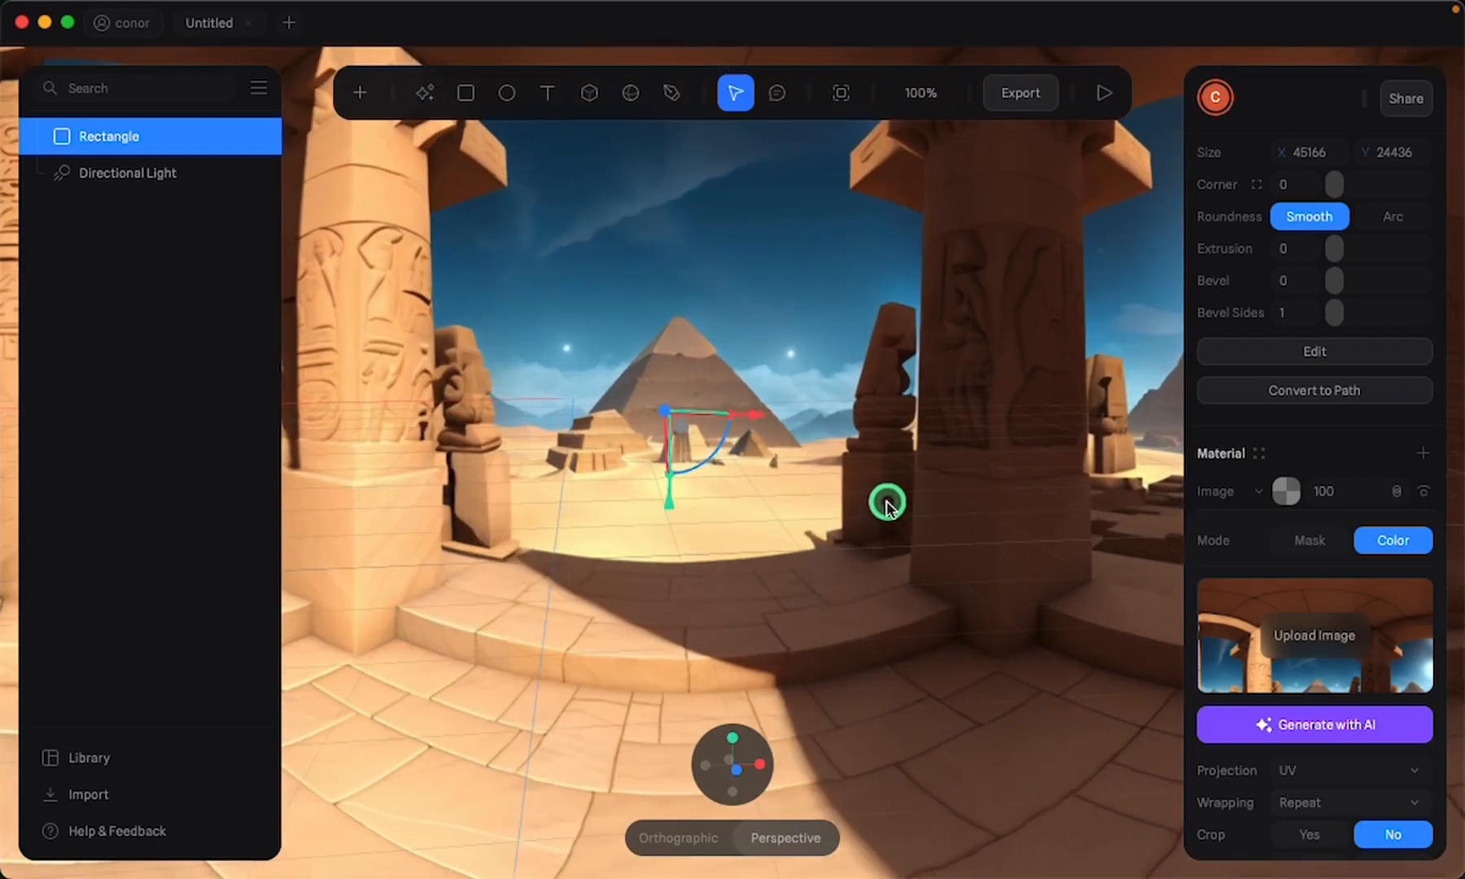
{"action": "scroll", "coordinate": [888, 502], "scroll_direction": "down", "scroll_amount": 5}
{"action": "scroll", "coordinate": [888, 502], "scroll_direction": "down", "scroll_amount": 3}
{"action": "mouse_move", "coordinate": [716, 762]}
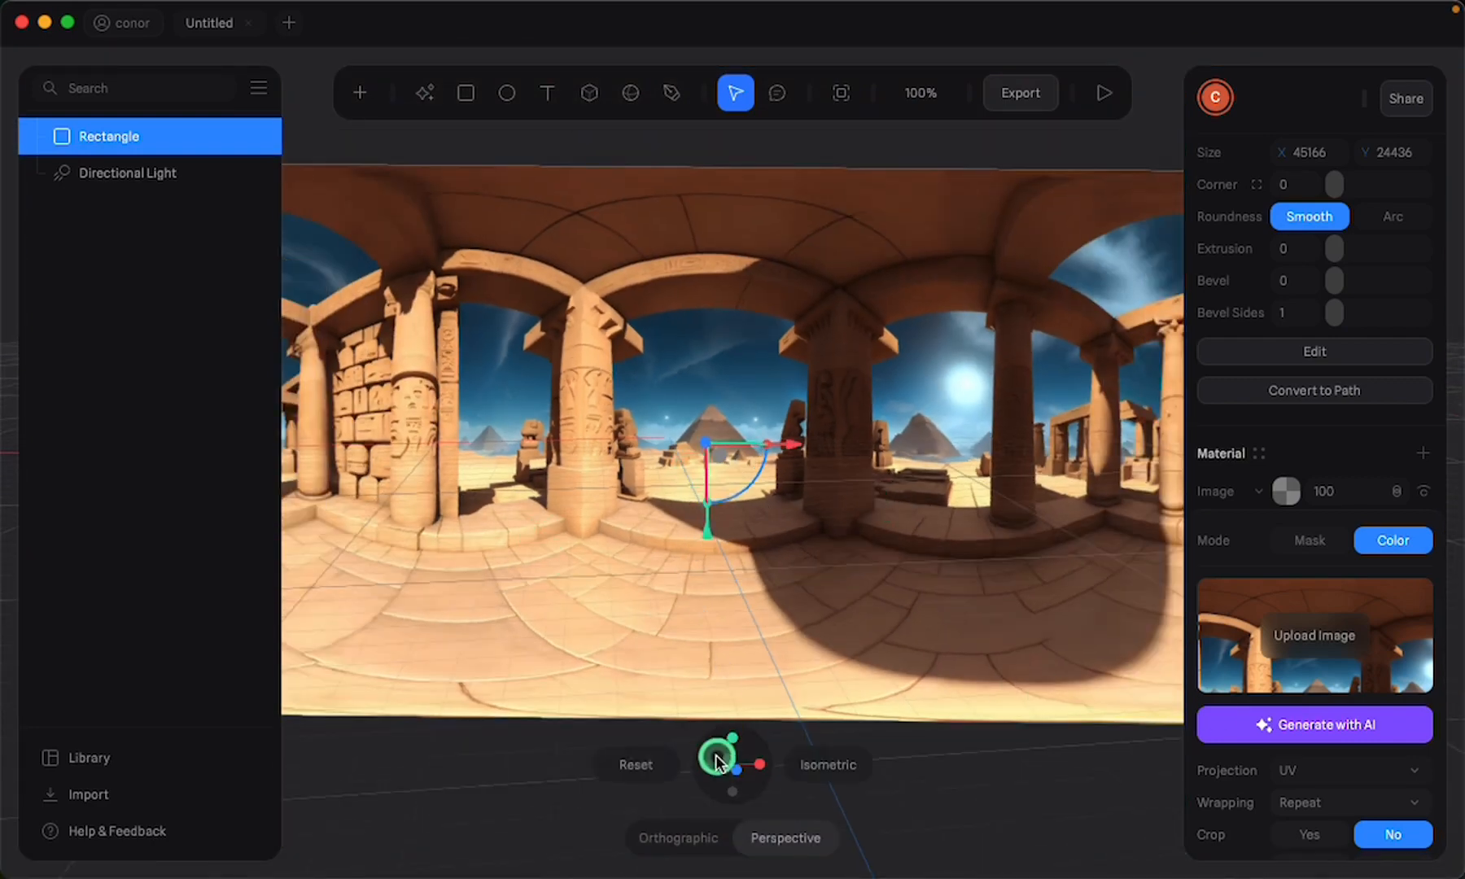
{"action": "scroll", "coordinate": [700, 541], "scroll_direction": "up", "scroll_amount": 3}
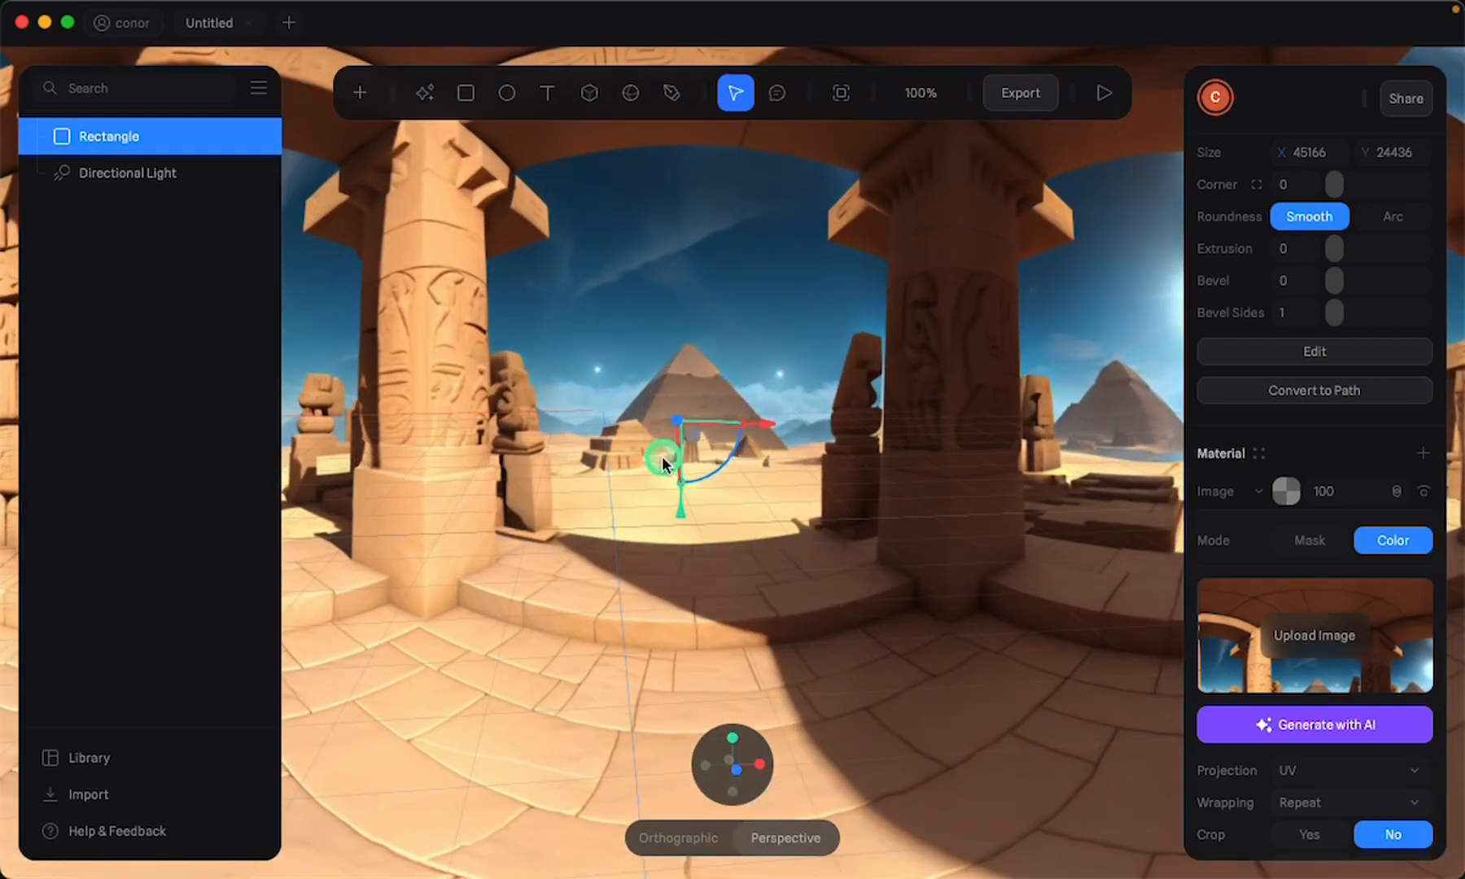
{"action": "scroll", "coordinate": [672, 418], "scroll_direction": "up", "scroll_amount": 2}
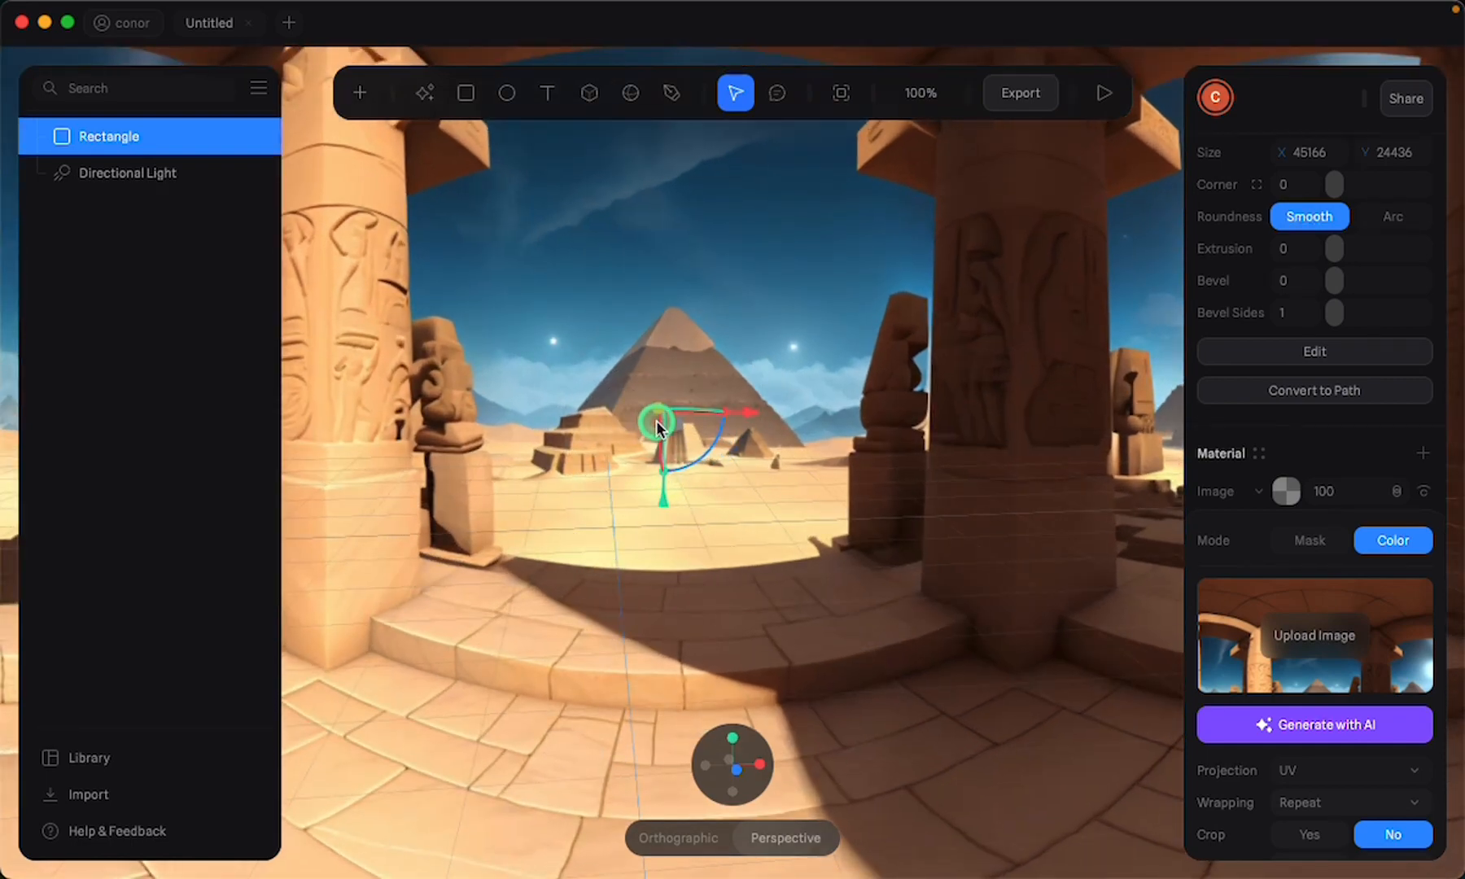
Duplicate the Egyptian backdrop rectangle and offset the copy slightly sideways, overlapping the original
{"action": "key", "text": "super+d"}
{"action": "mouse_move", "coordinate": [697, 431]}
{"action": "left_mouse_down"}
{"action": "mouse_move", "coordinate": [791, 438]}
{"action": "mouse_move", "coordinate": [671, 418]}
{"action": "mouse_move", "coordinate": [594, 429]}
{"action": "mouse_move", "coordinate": [688, 431]}
{"action": "left_mouse_up"}
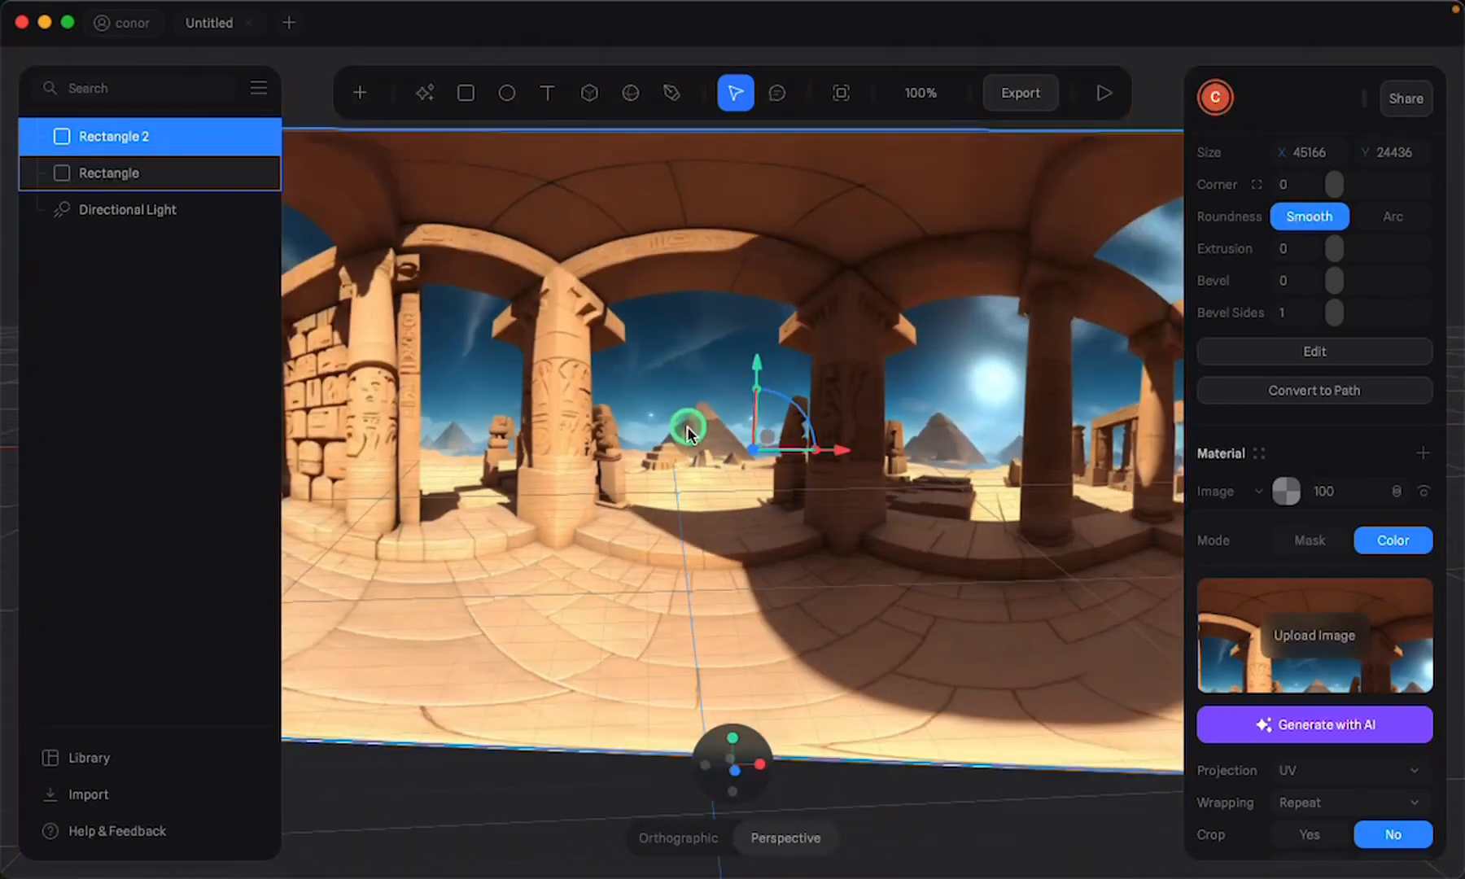
{"action": "scroll", "coordinate": [672, 458], "scroll_direction": "down", "scroll_amount": 5}
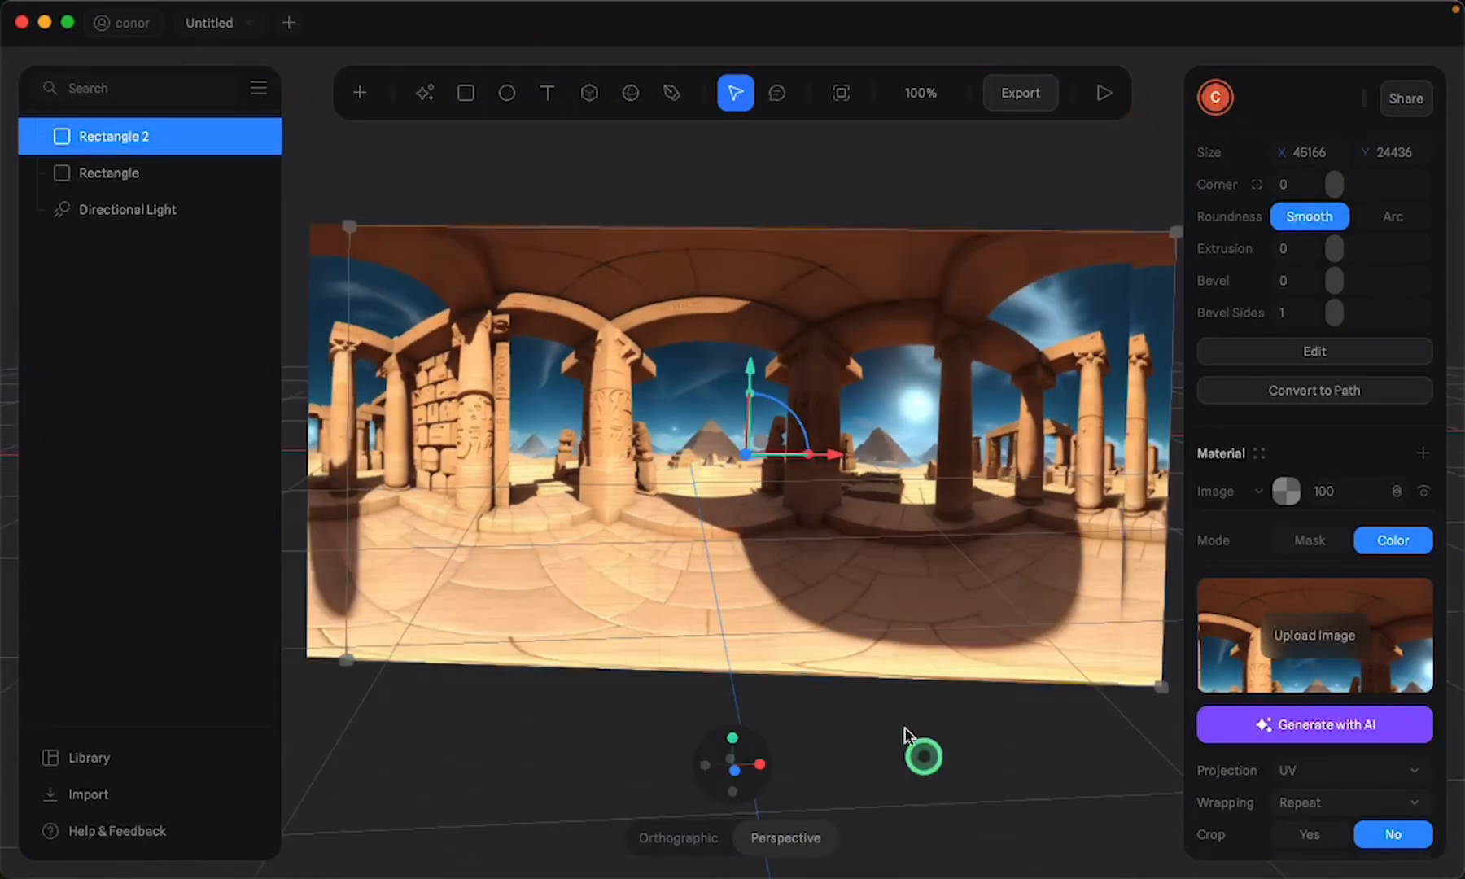
{"action": "left_click", "coordinate": [973, 701]}
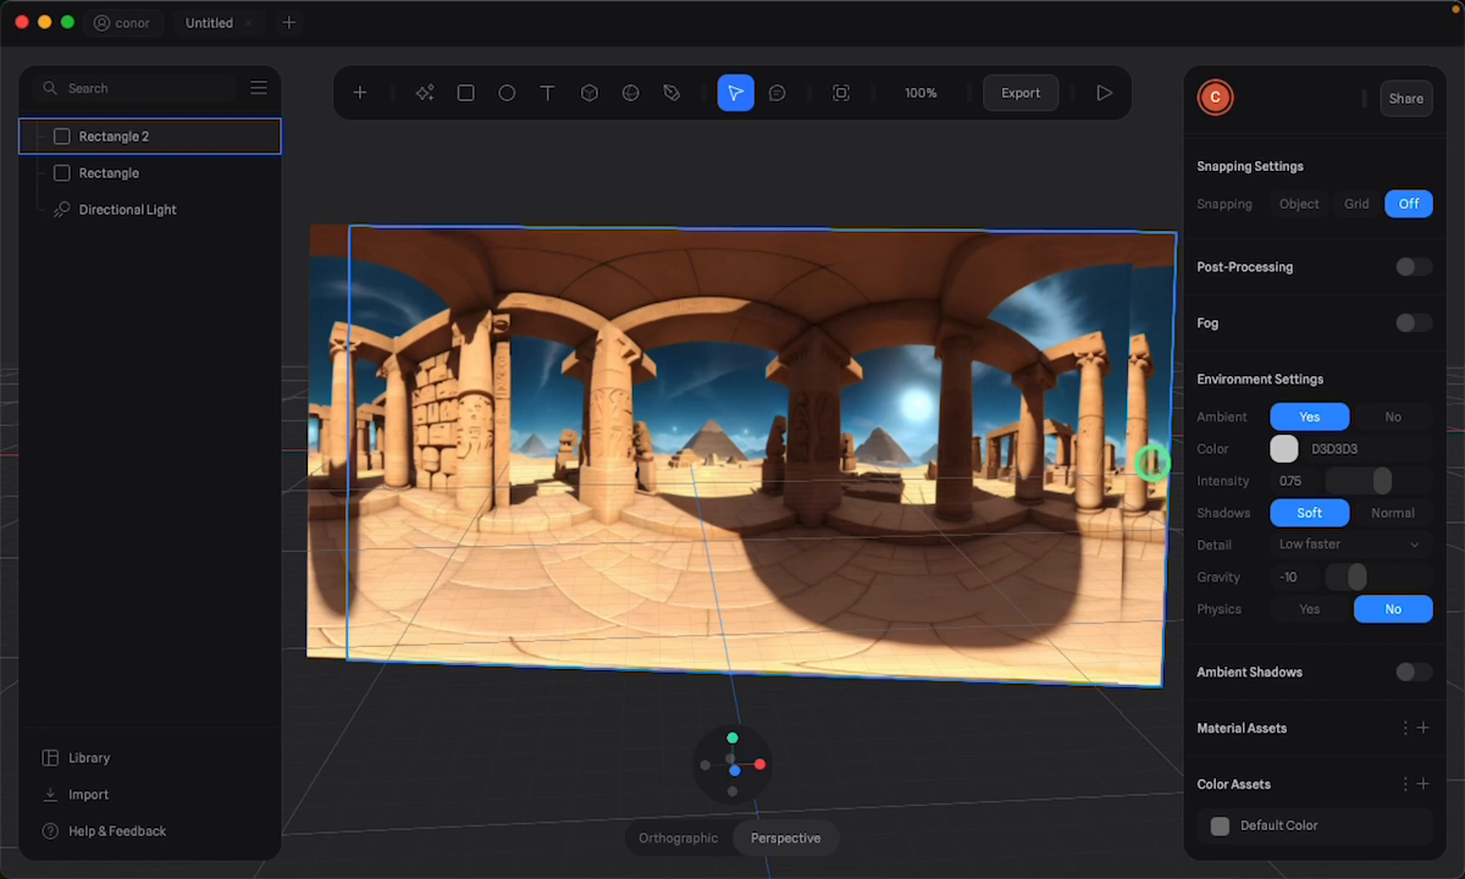
{"action": "left_click", "coordinate": [1152, 464]}
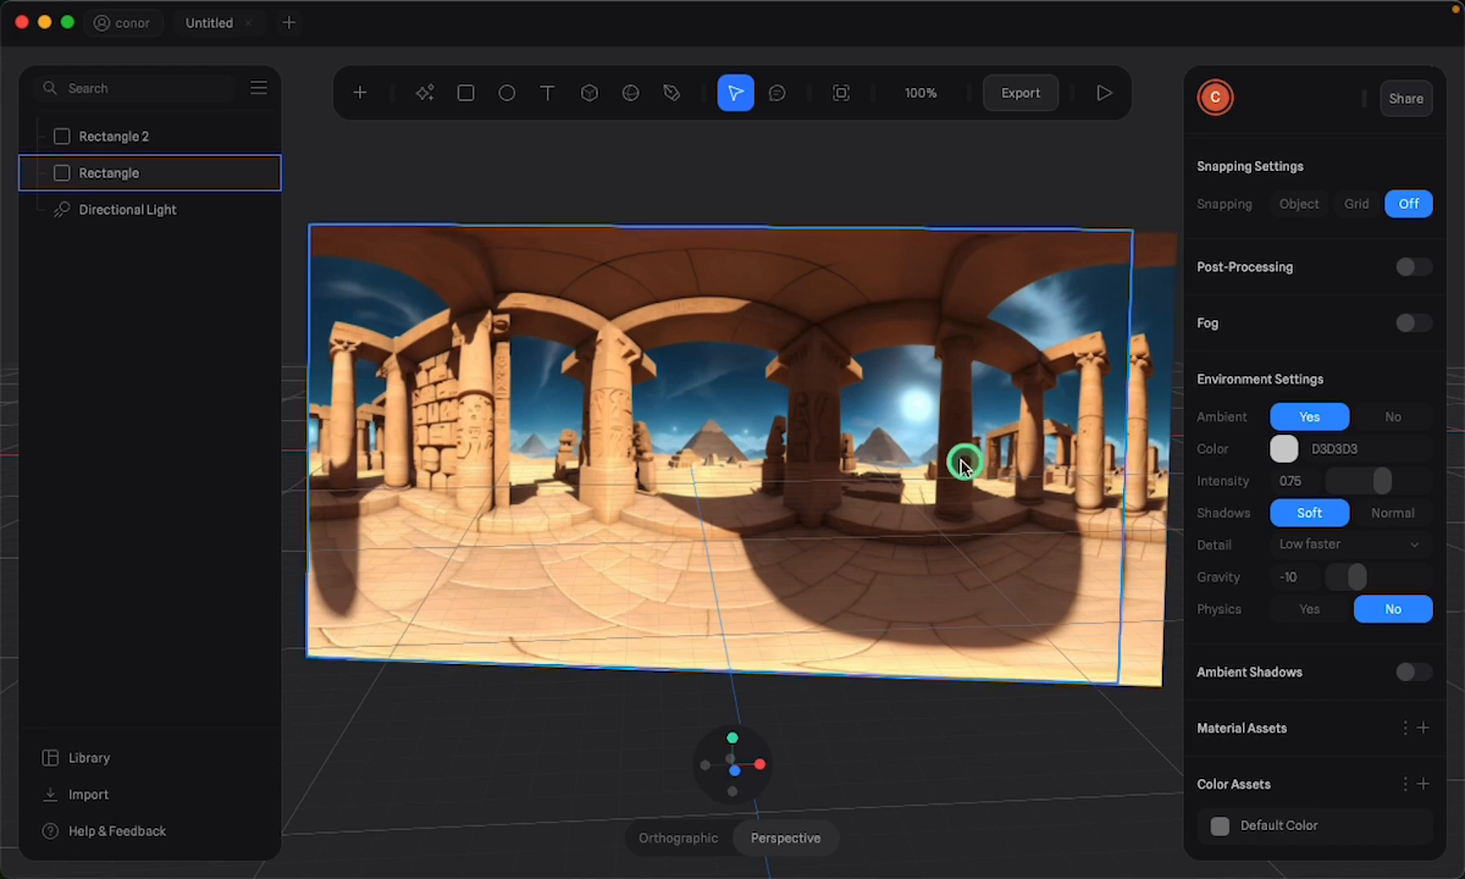
{"action": "left_click", "coordinate": [267, 254]}
{"action": "left_click", "coordinate": [713, 447]}
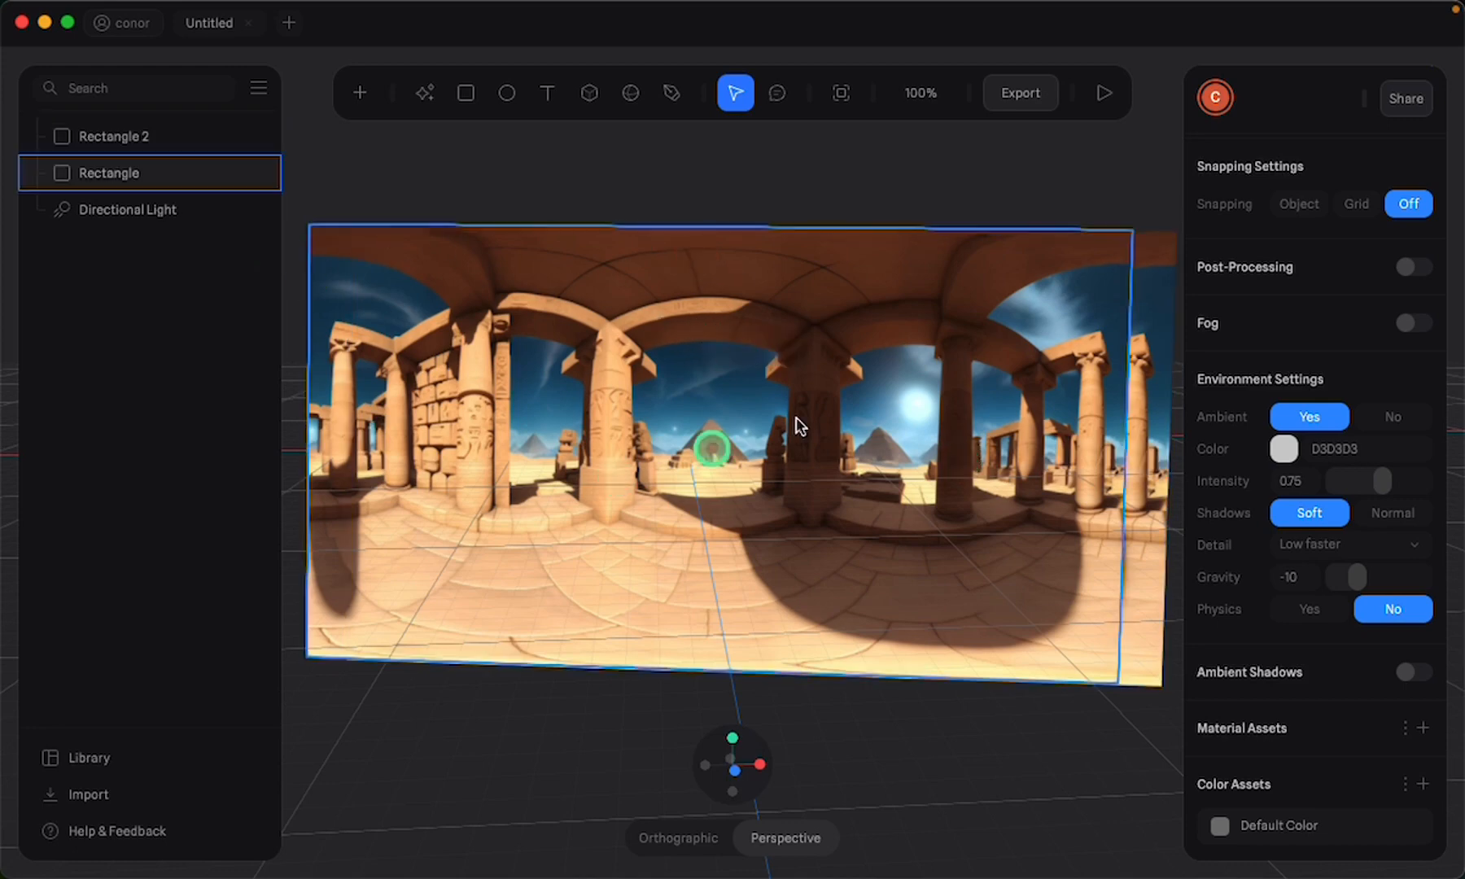
{"action": "left_click", "coordinate": [1171, 47]}
{"action": "mouse_move", "coordinate": [1146, 10]}
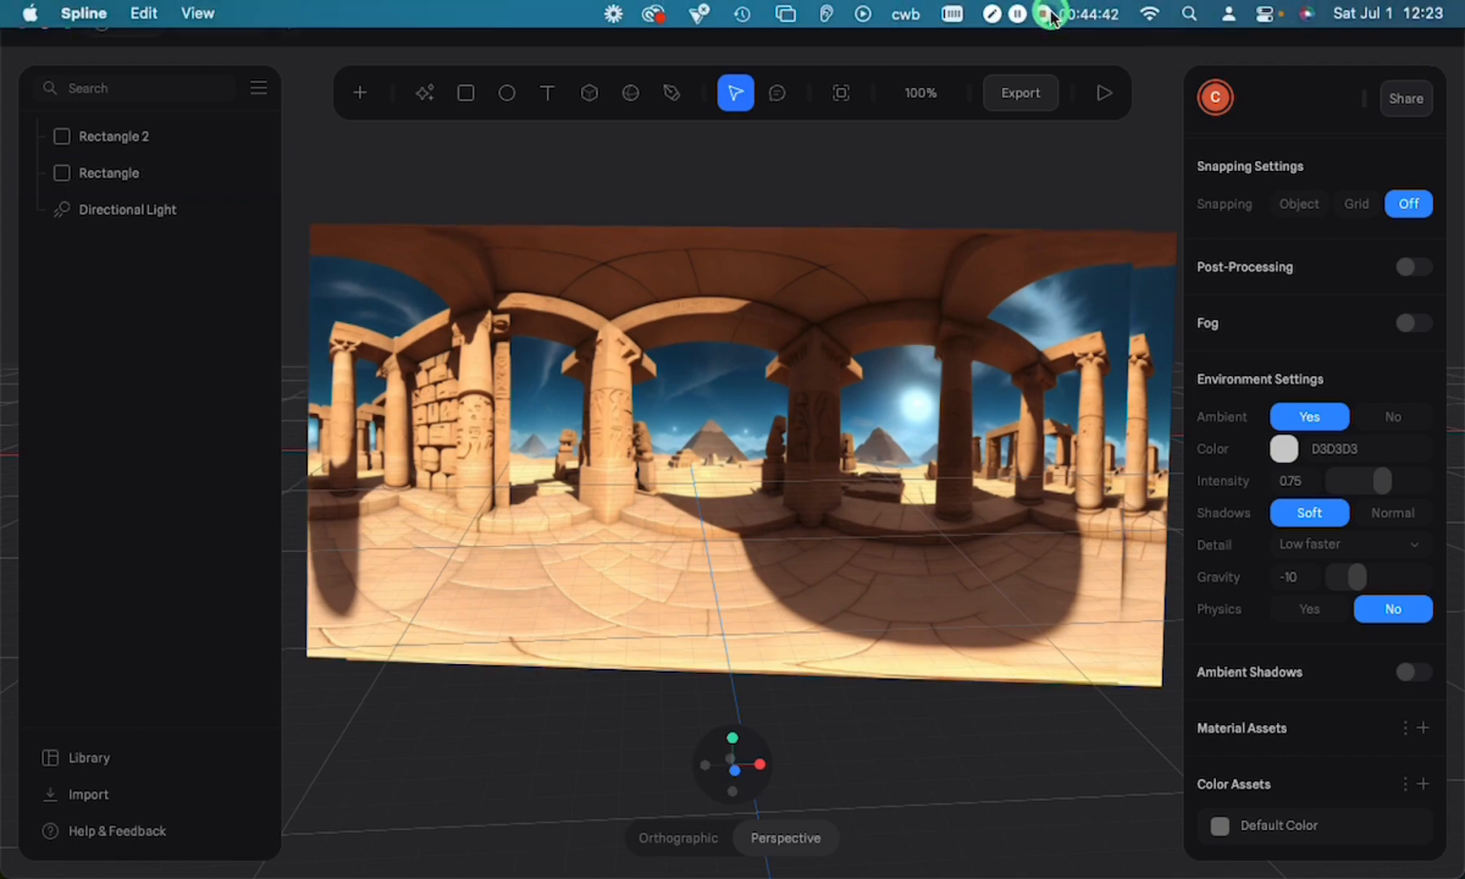